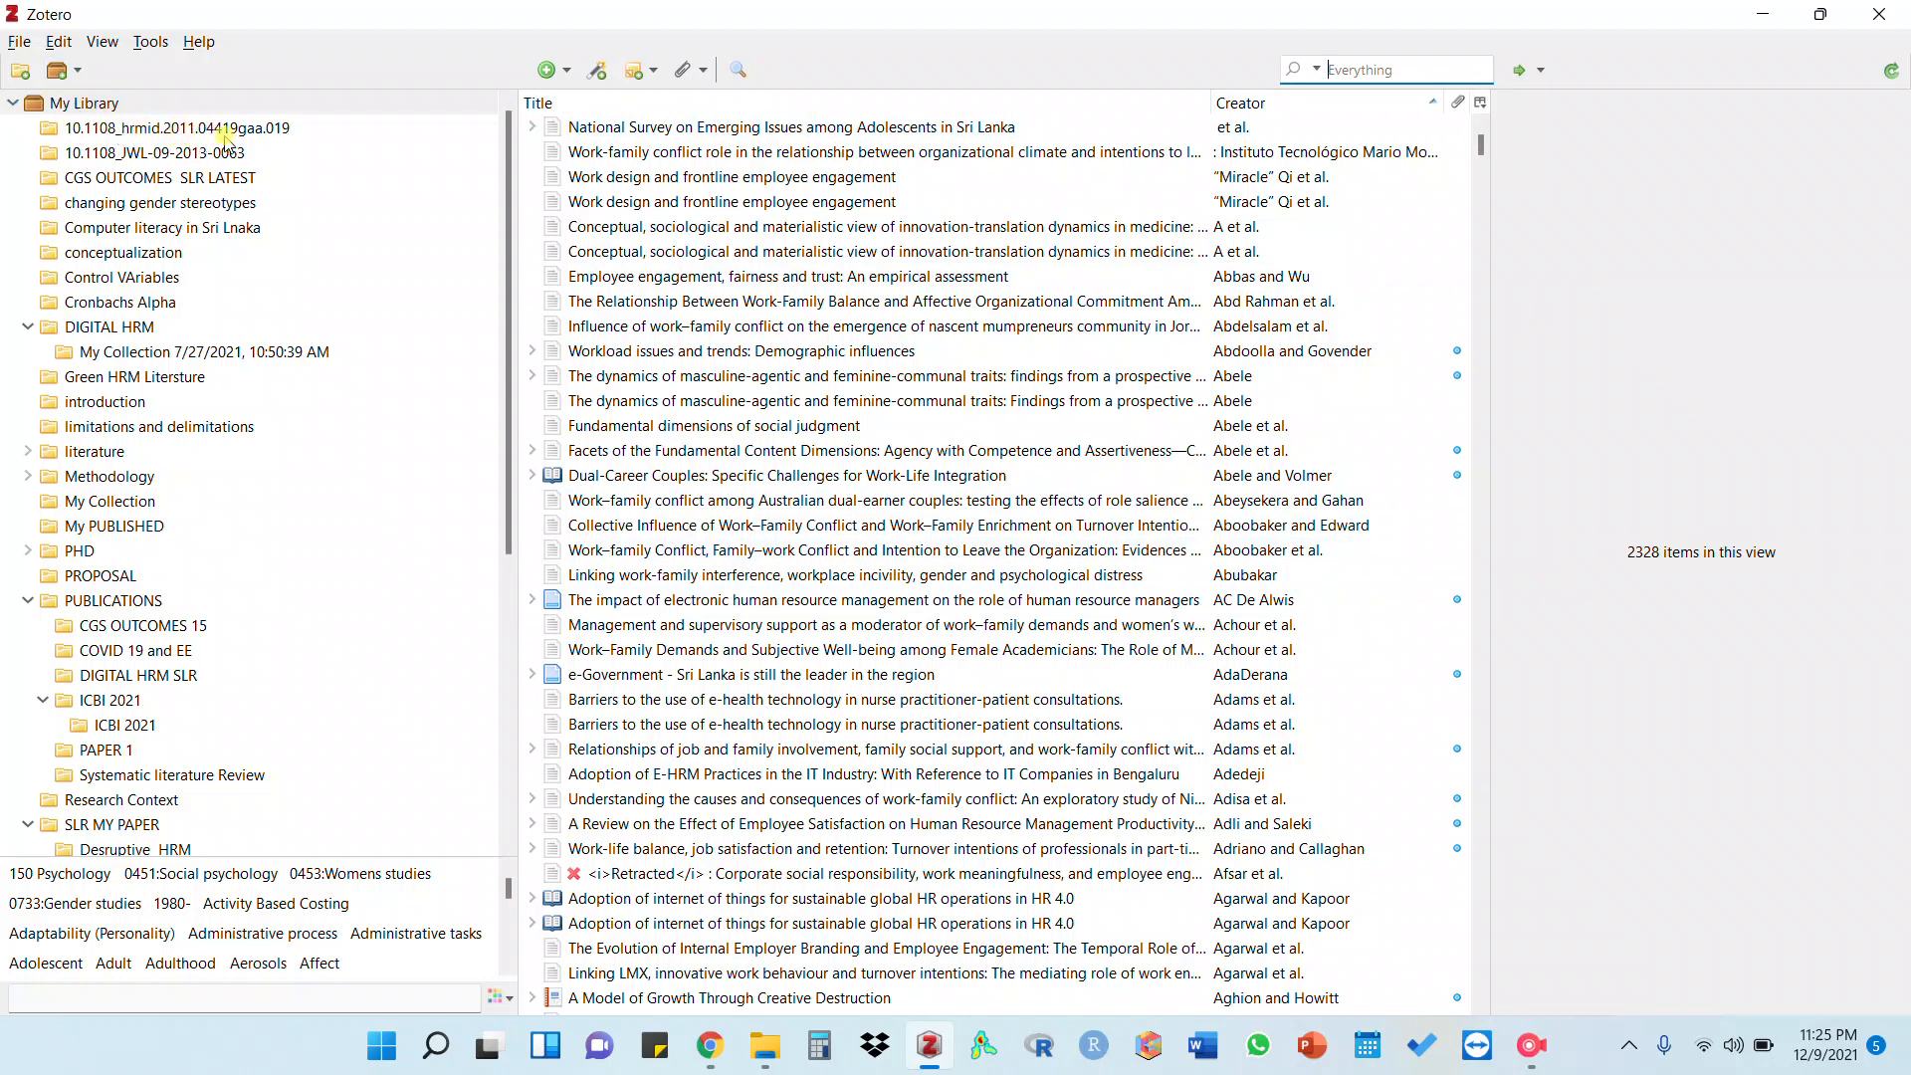
# View the contents of the 10.1108_hrmid.2011.04419gaa.019 and CGS OUTCOMES SLR LATEST collections
pyautogui.click(603, 158)
pyautogui.click(120, 132)
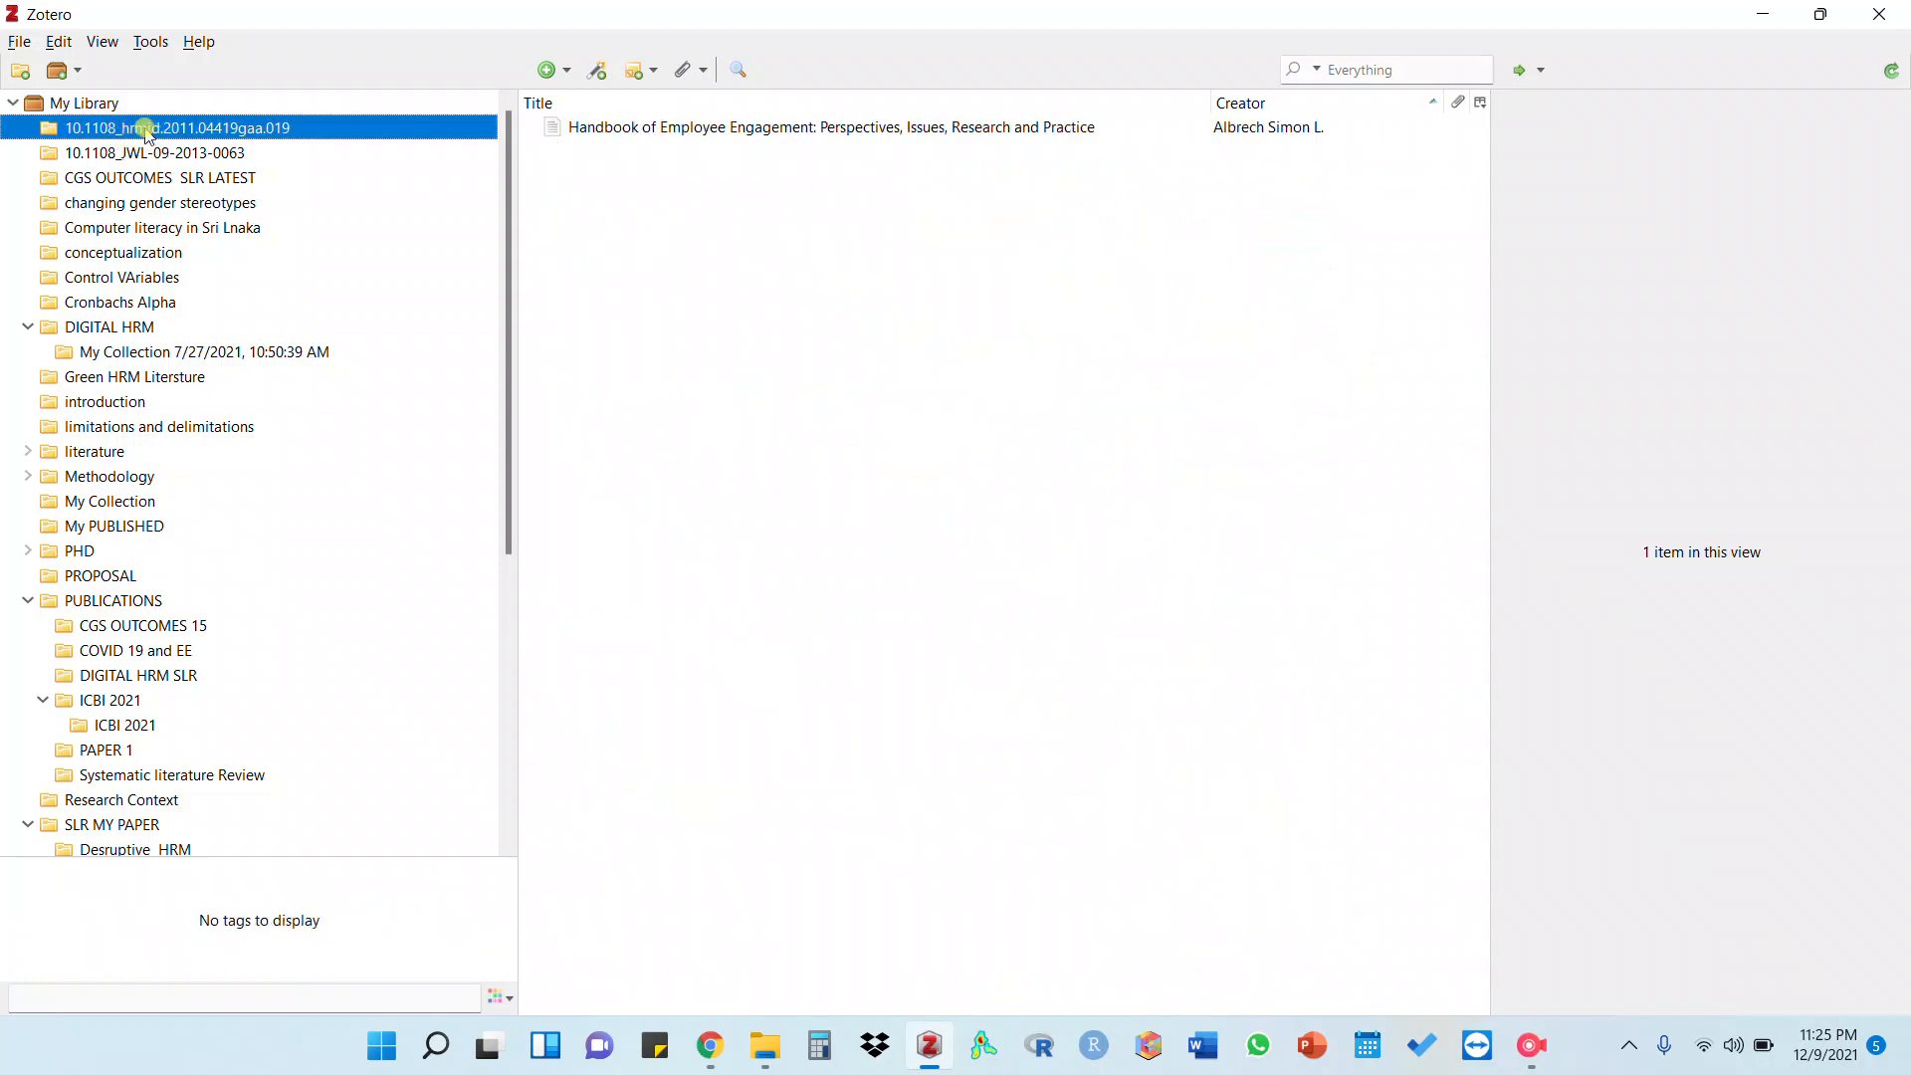
pyautogui.click(115, 181)
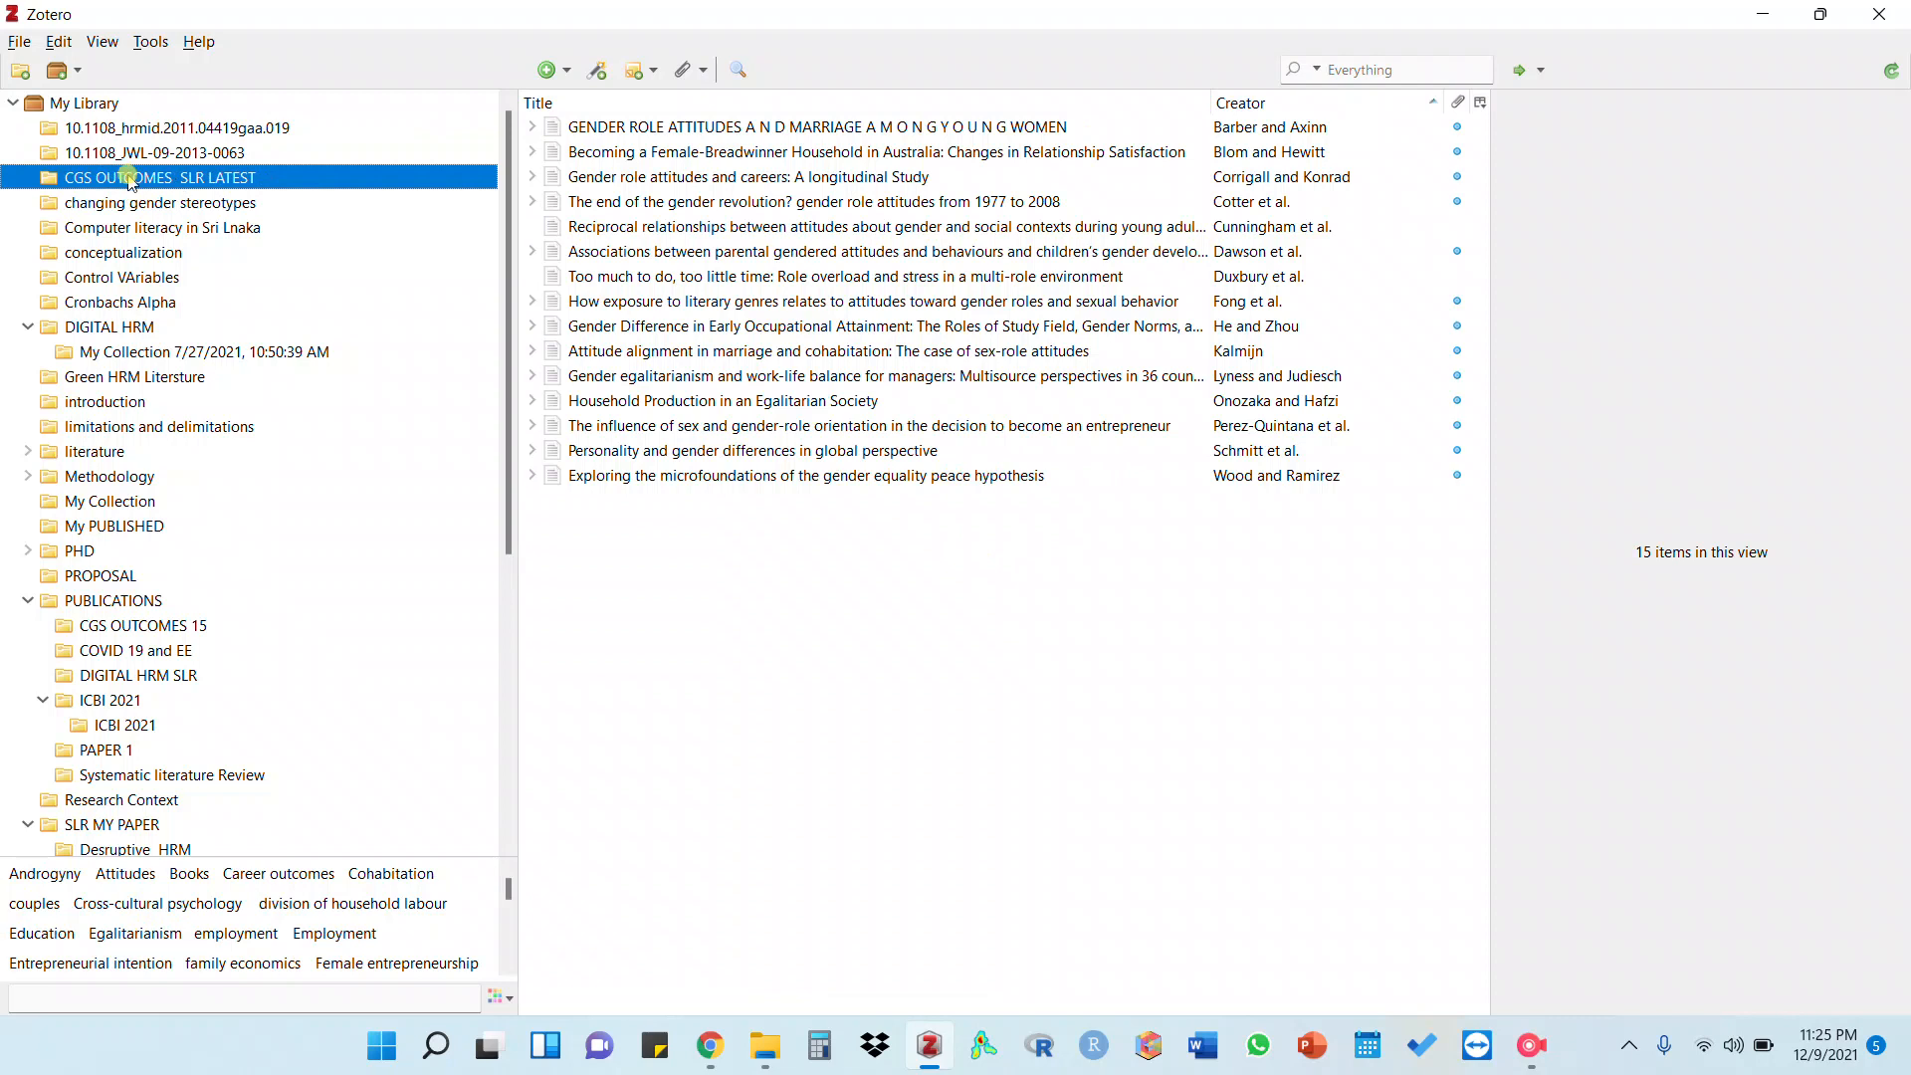
# Create a new collection named "Employee enagement" in My Library
pyautogui.click(20, 72)
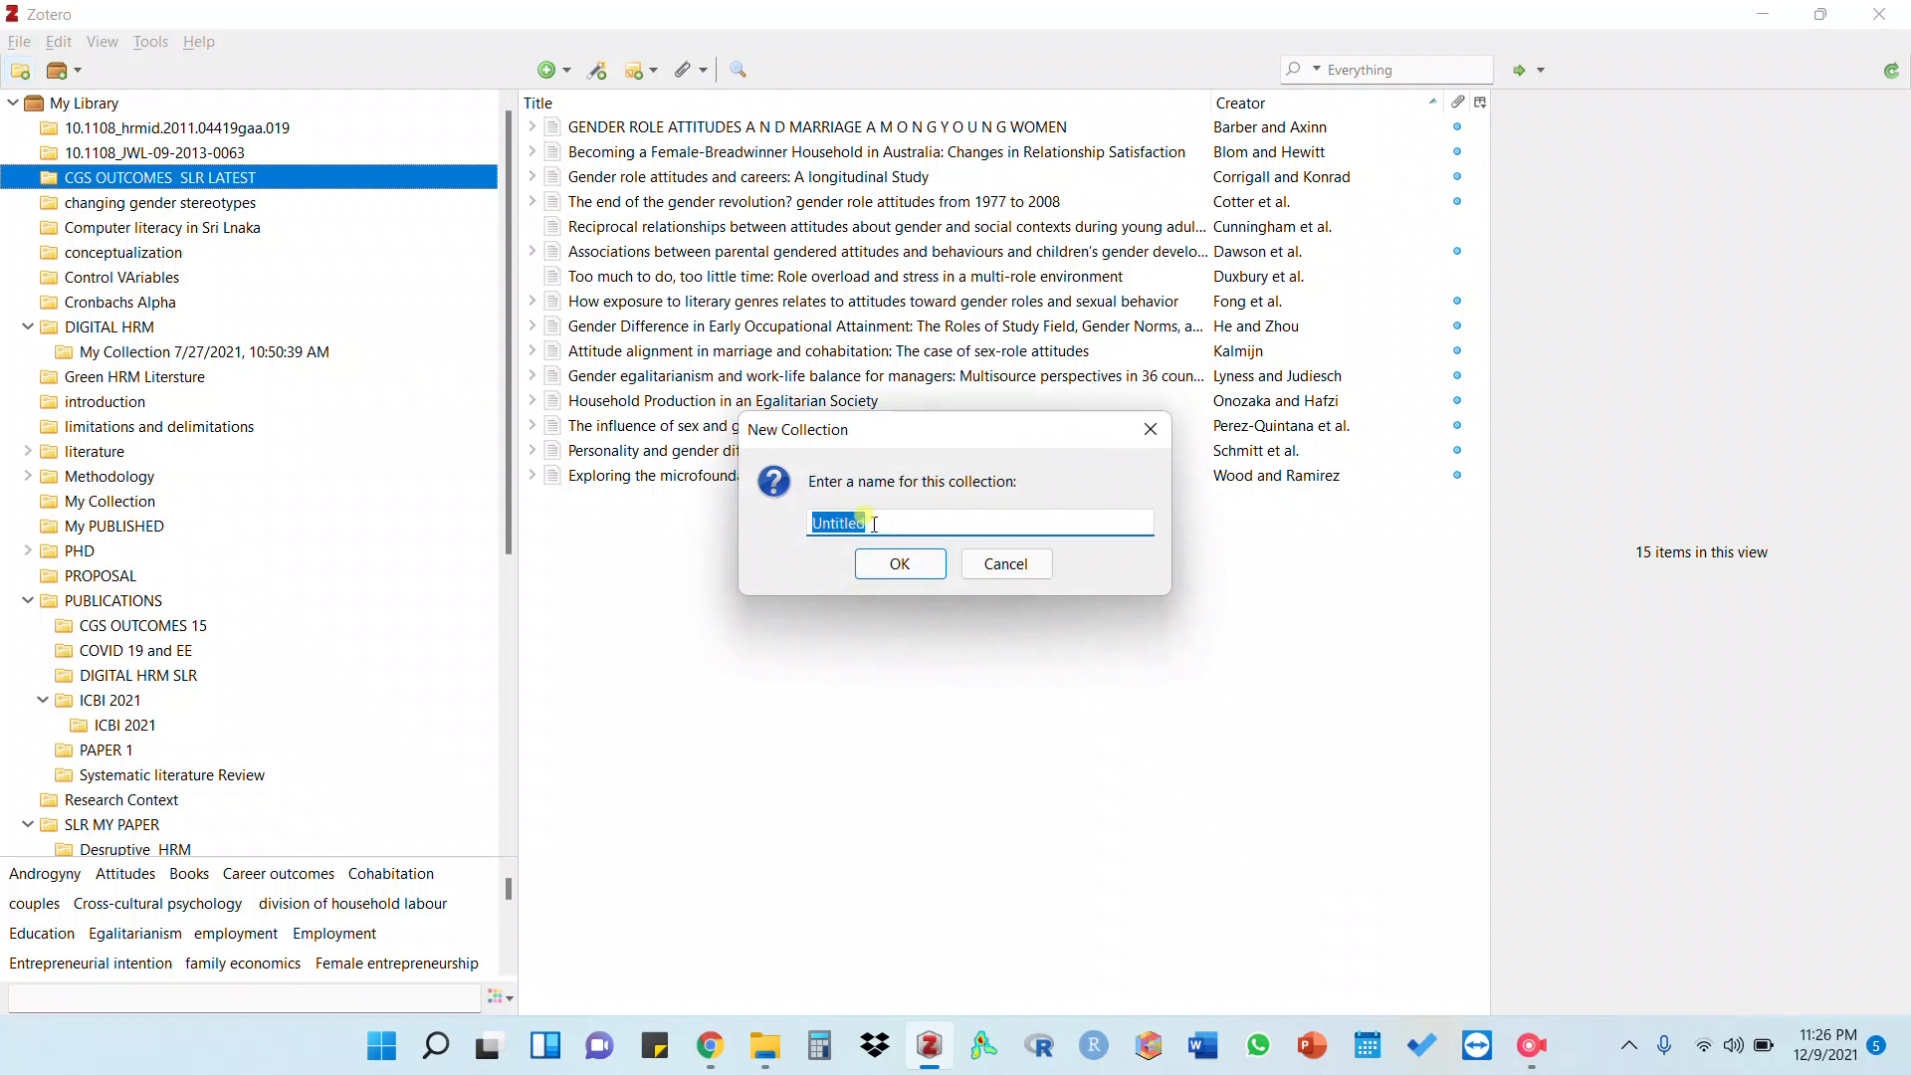
pyautogui.press('BackSpace')
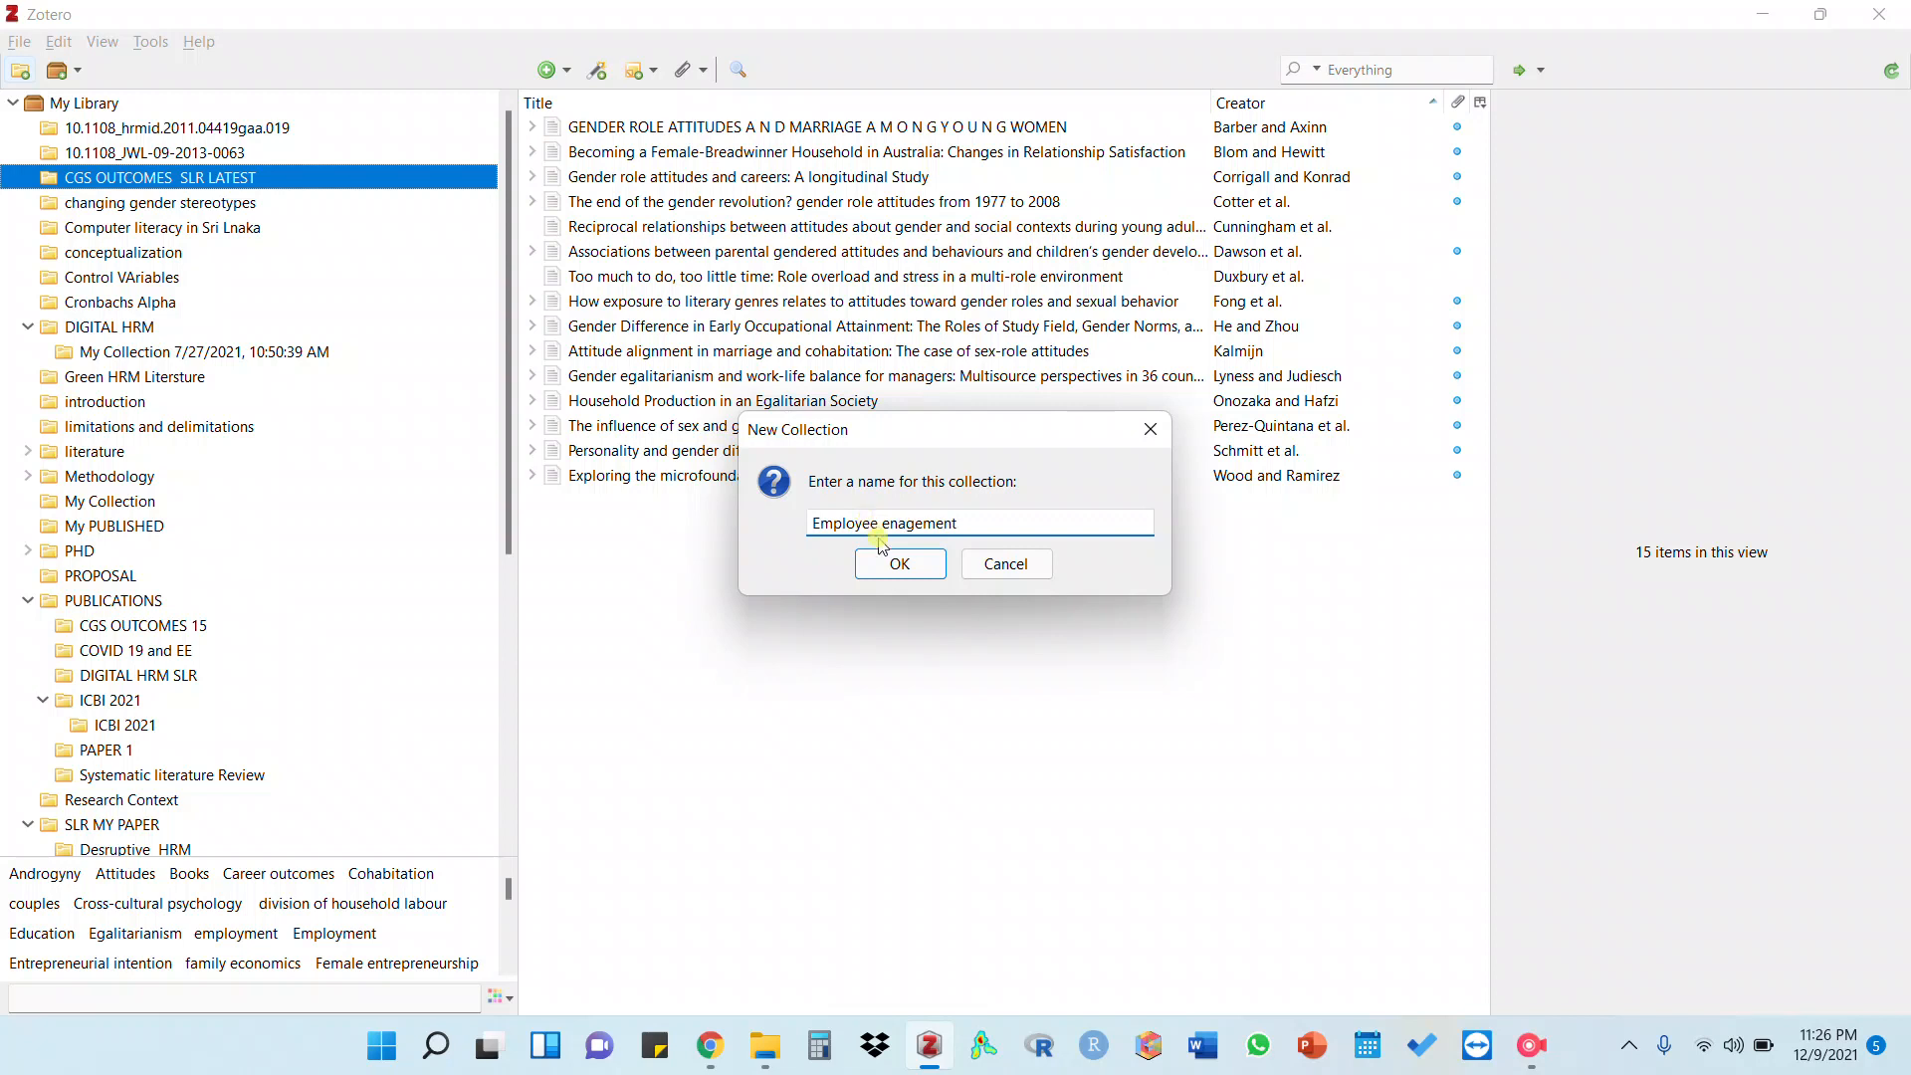
pyautogui.click(894, 563)
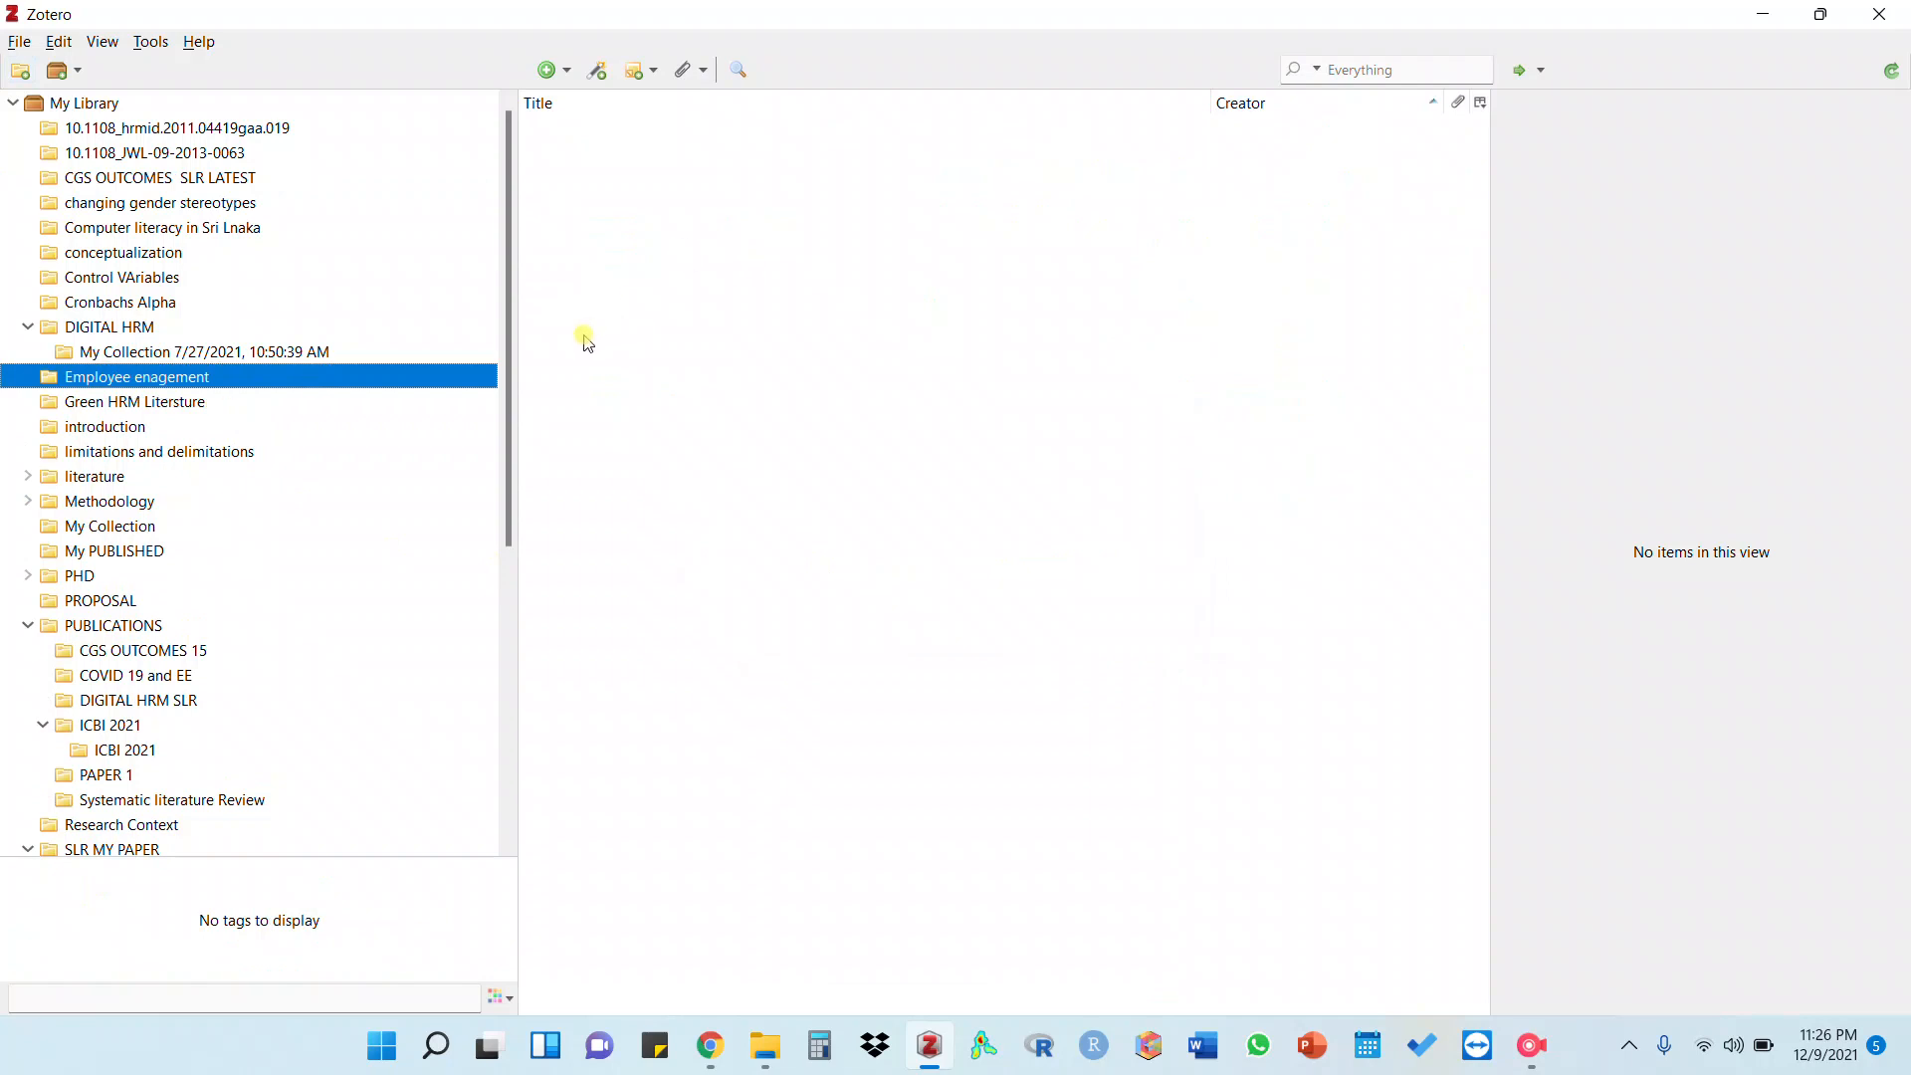
# Delete the "Employee enagement" collection from My Library without deleting any items
pyautogui.rightClick(117, 376)
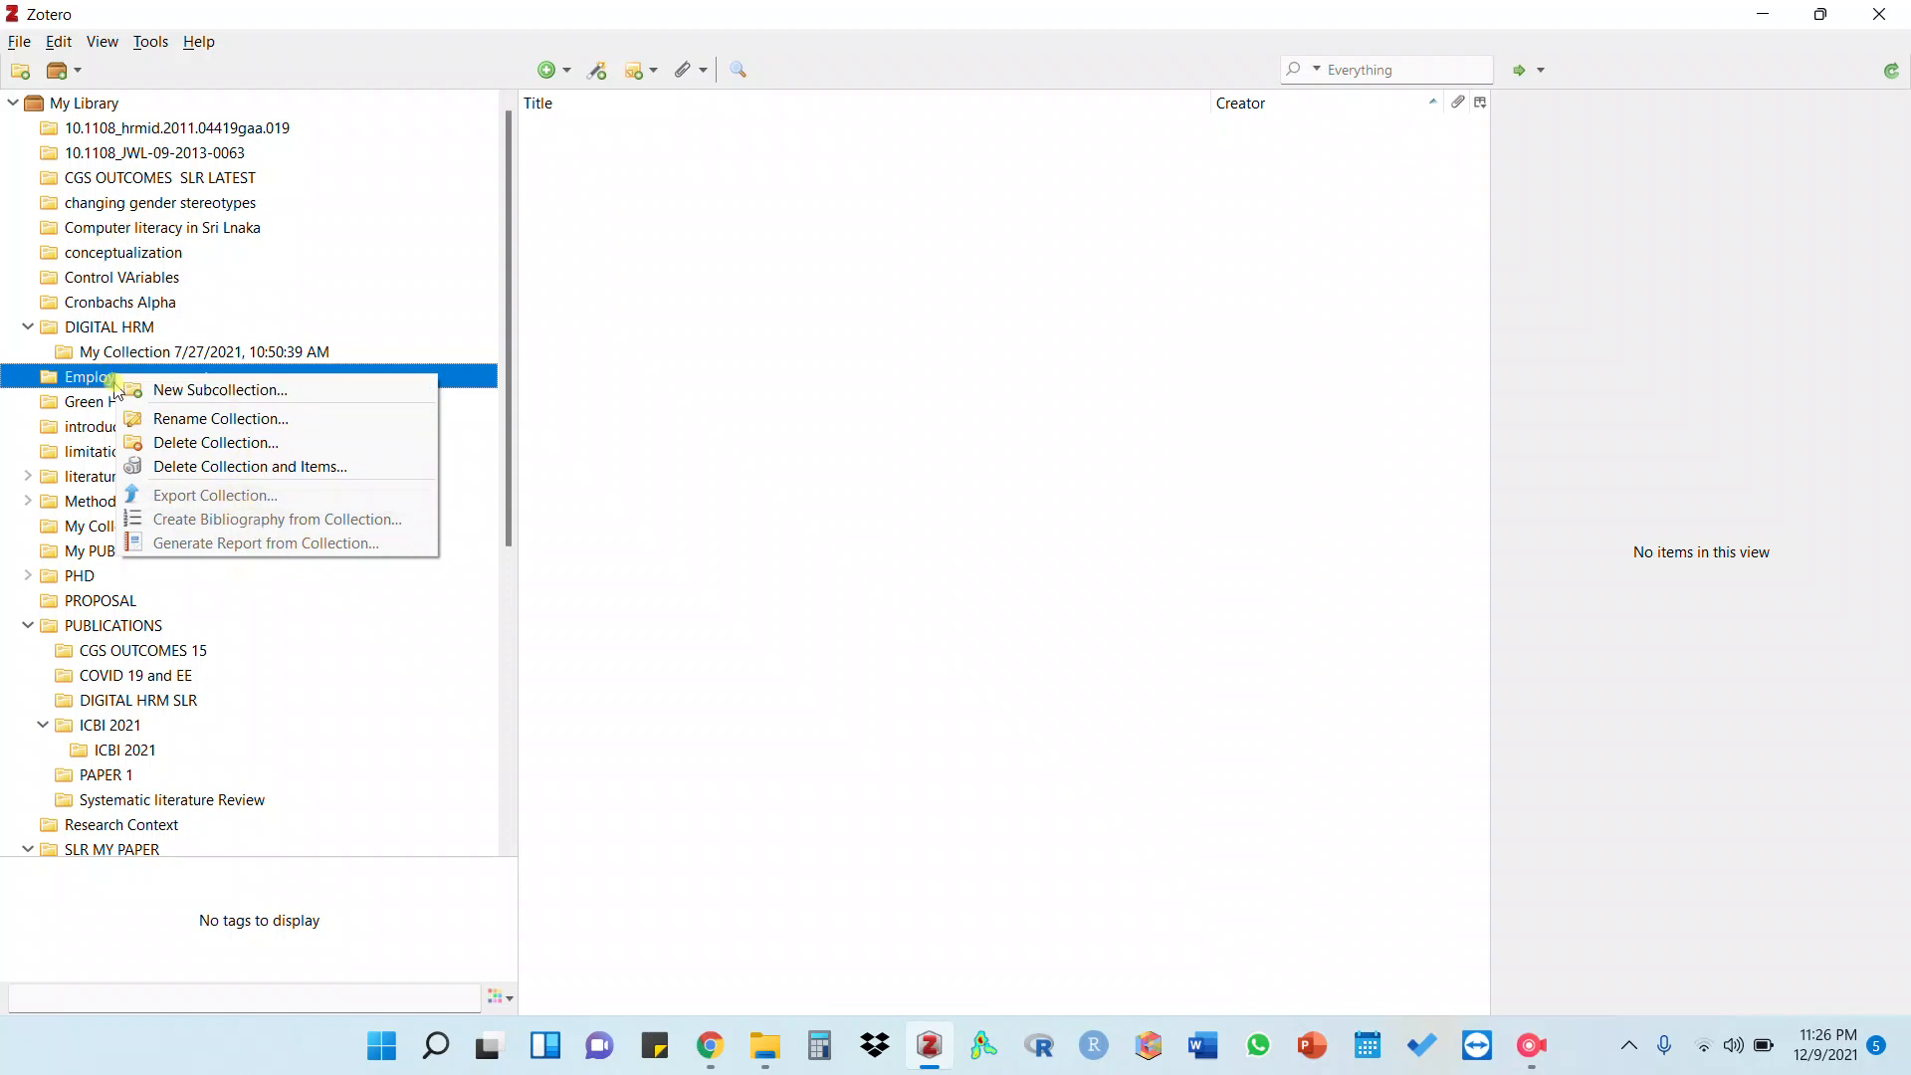
pyautogui.click(146, 443)
pyautogui.click(913, 563)
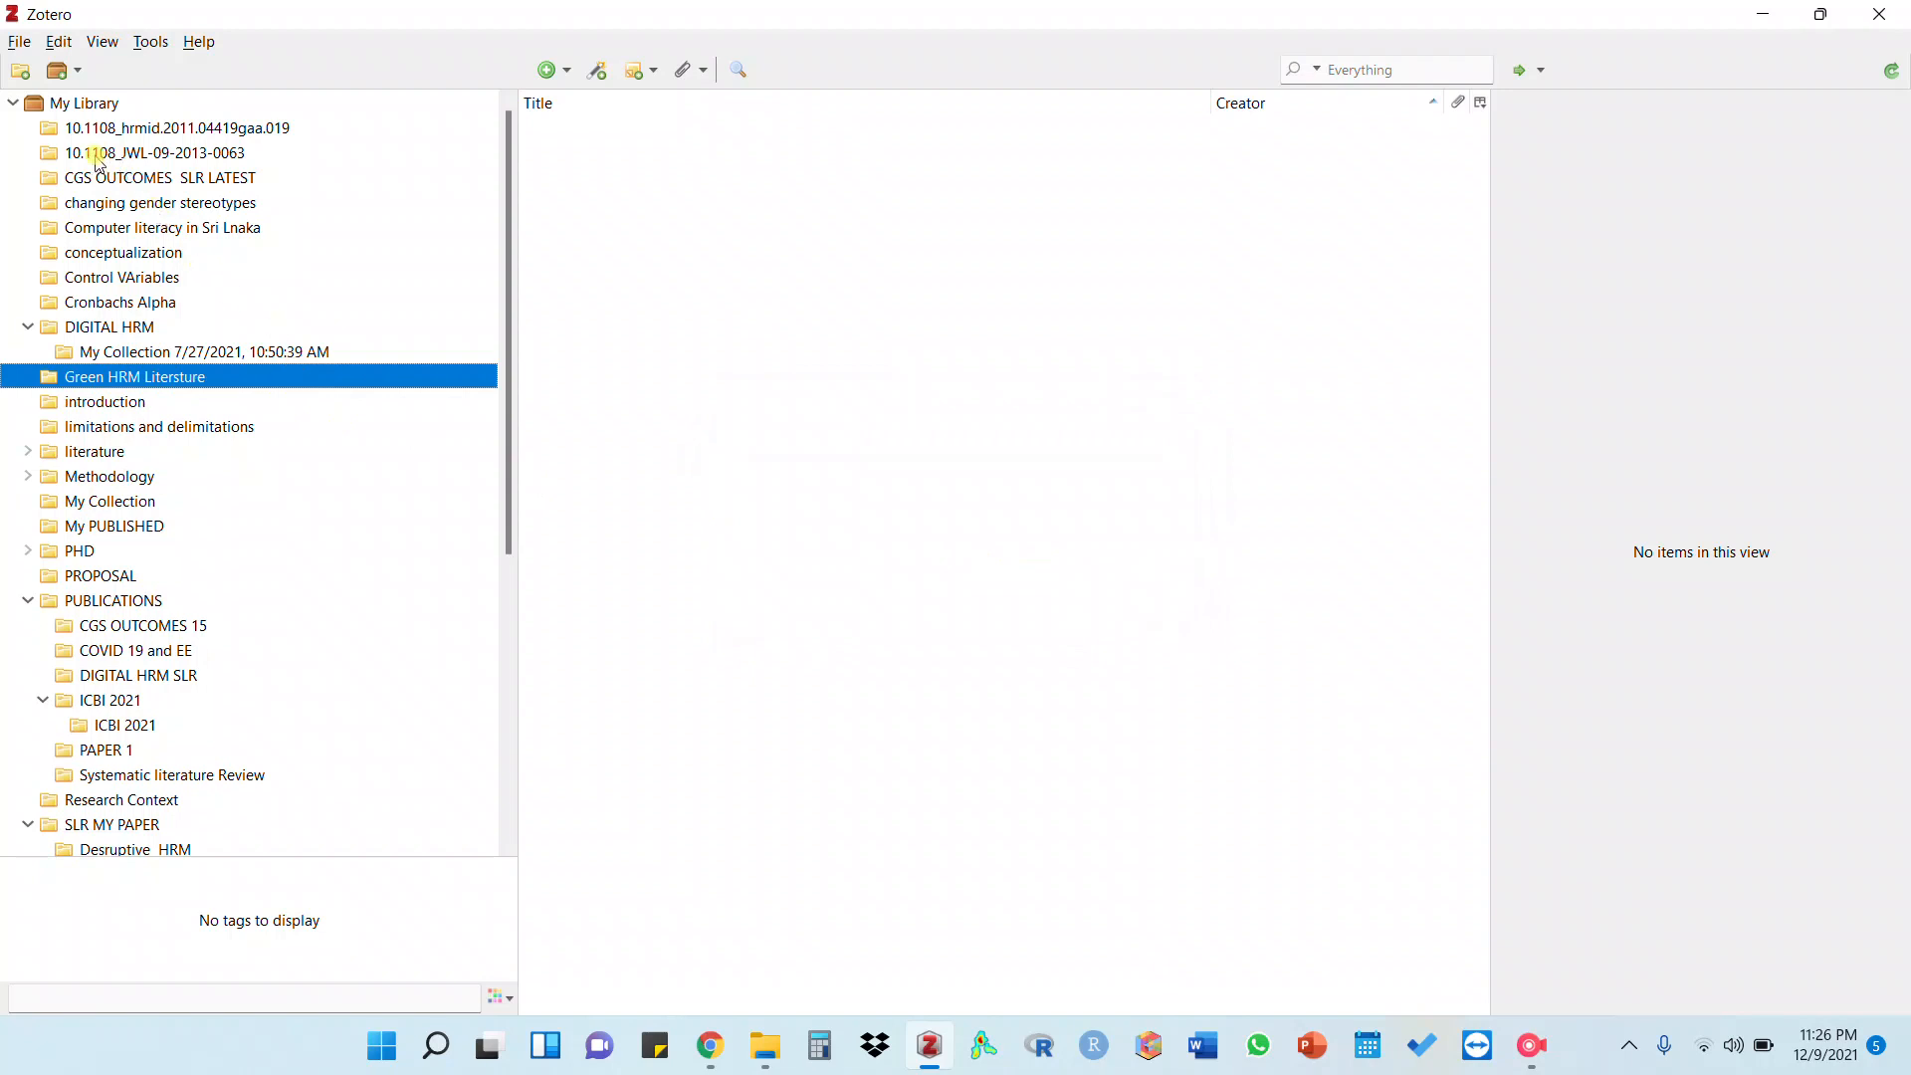
# Examine the first article's details in CGS OUTCOMES SLR LATEST, plus the DIGITAL HRM, its subcollection and Control VAriables contents
pyautogui.click(118, 179)
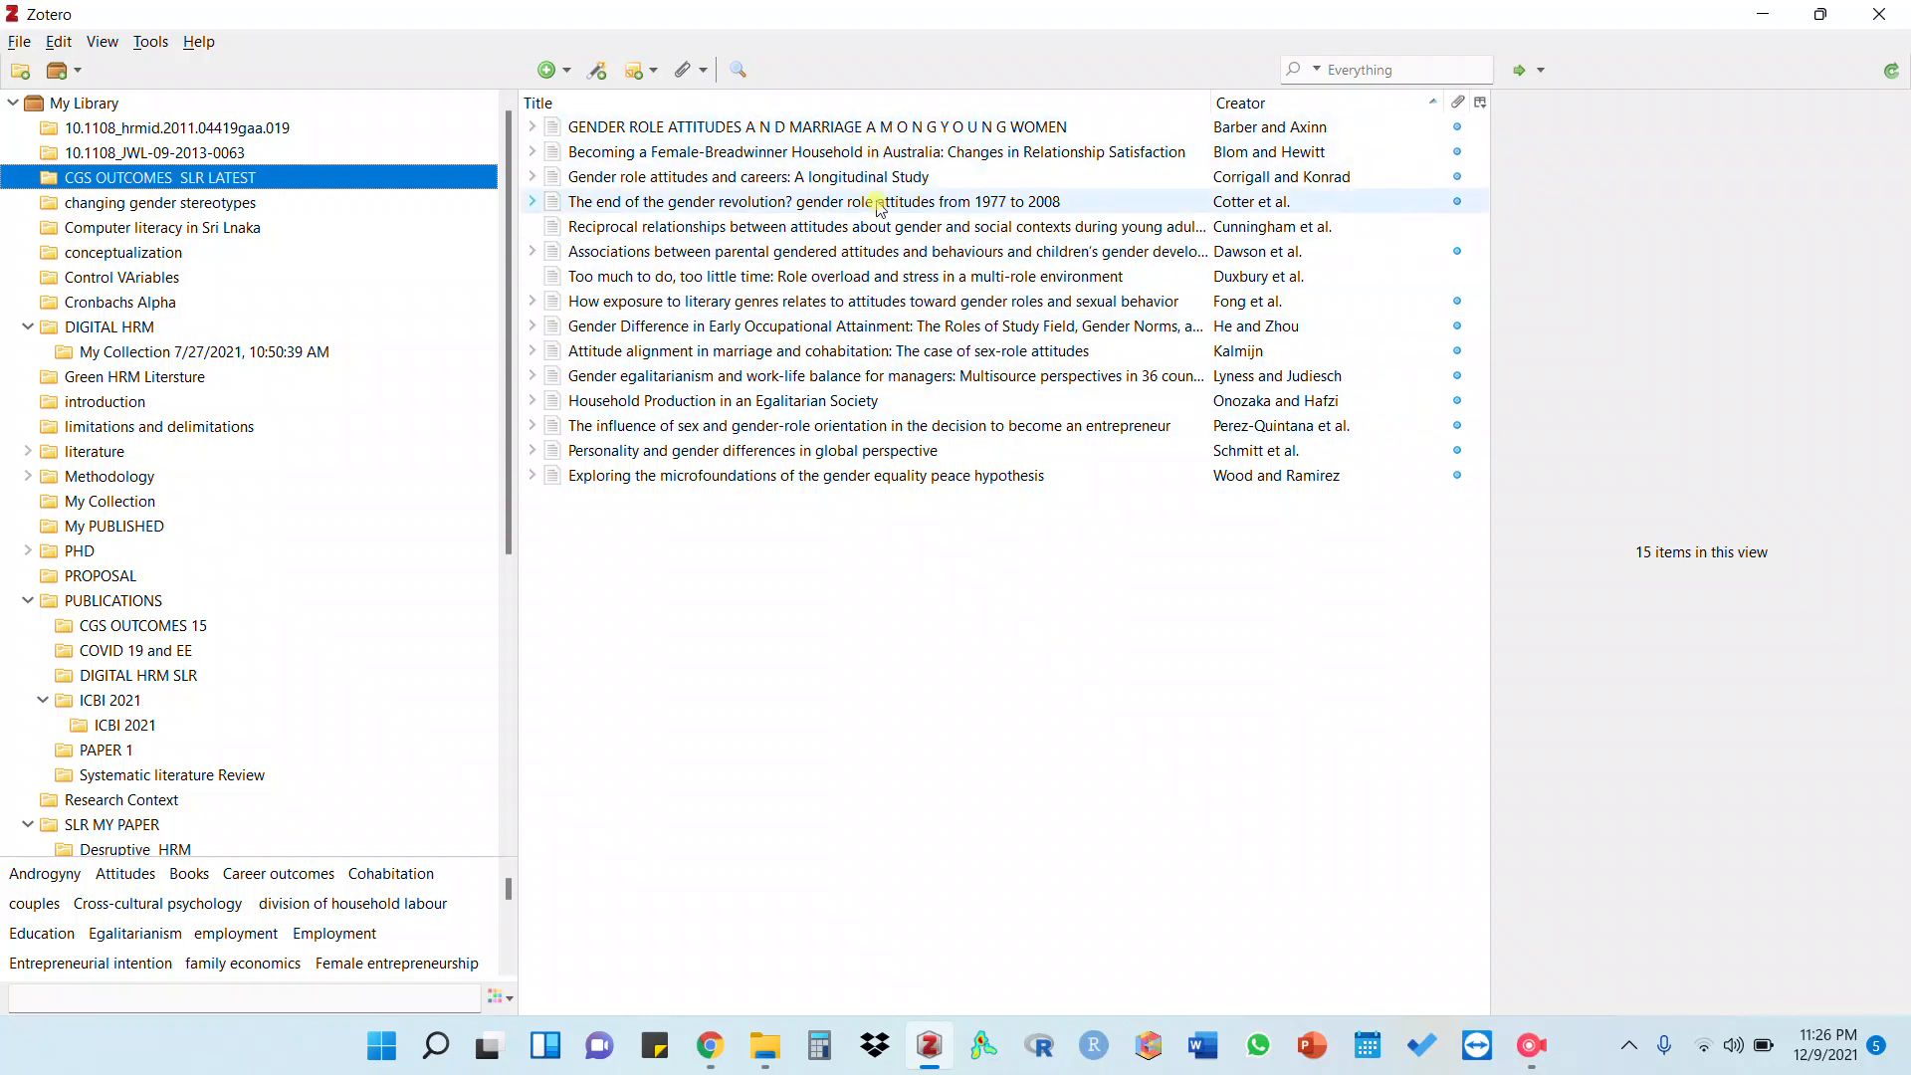
pyautogui.click(842, 128)
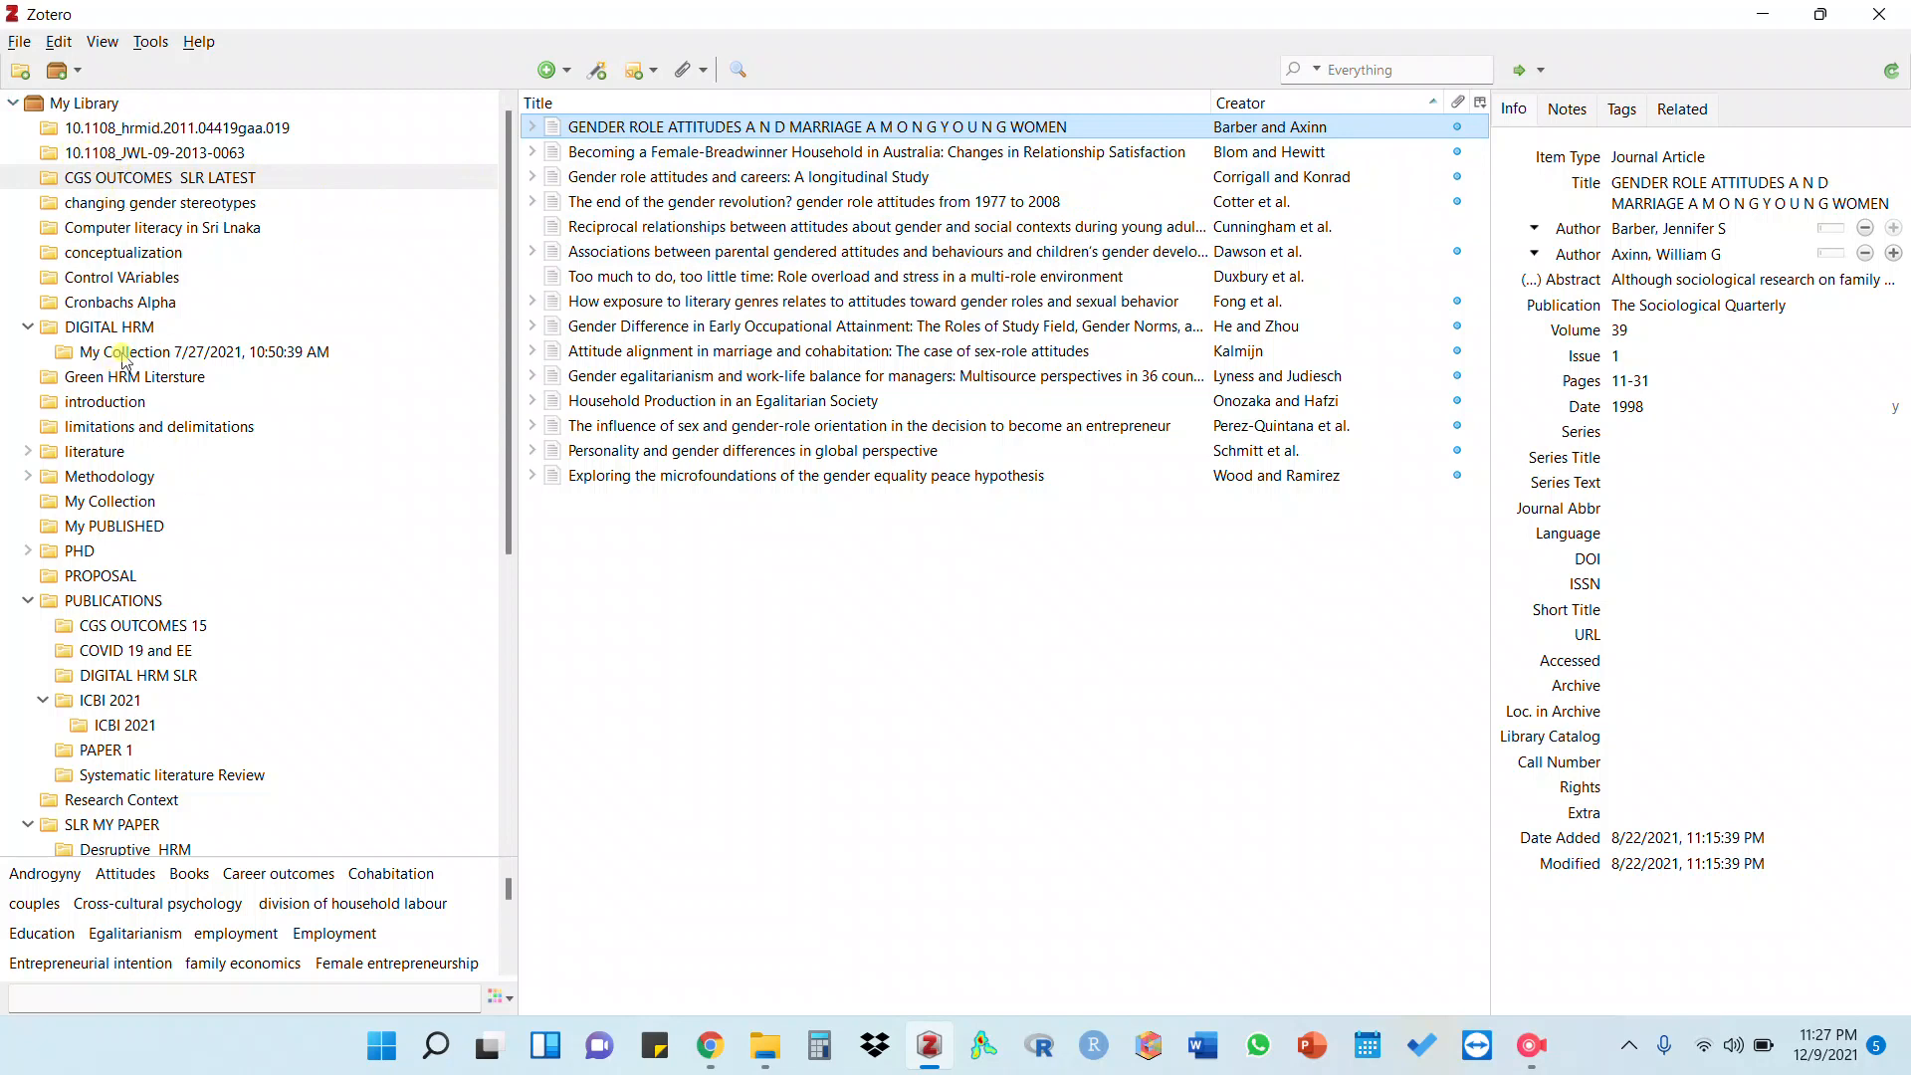
pyautogui.click(91, 331)
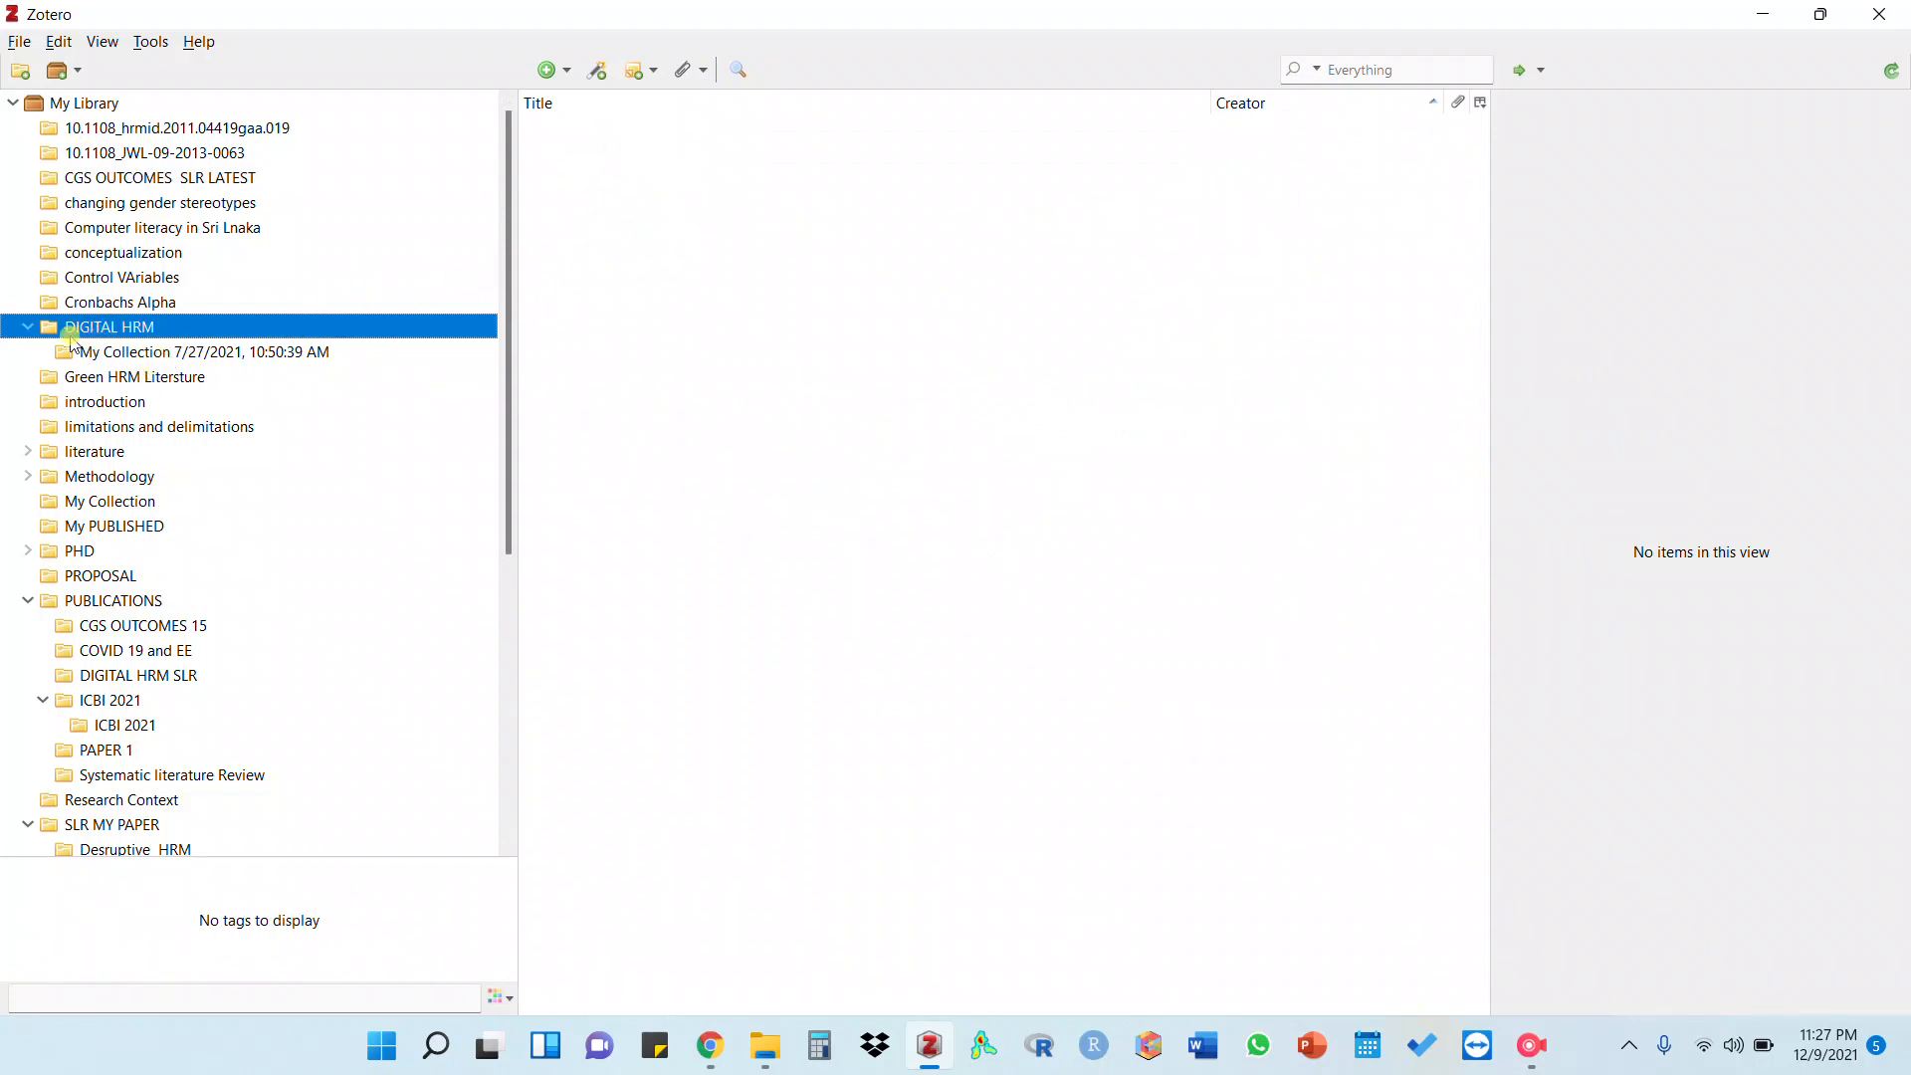
pyautogui.click(151, 353)
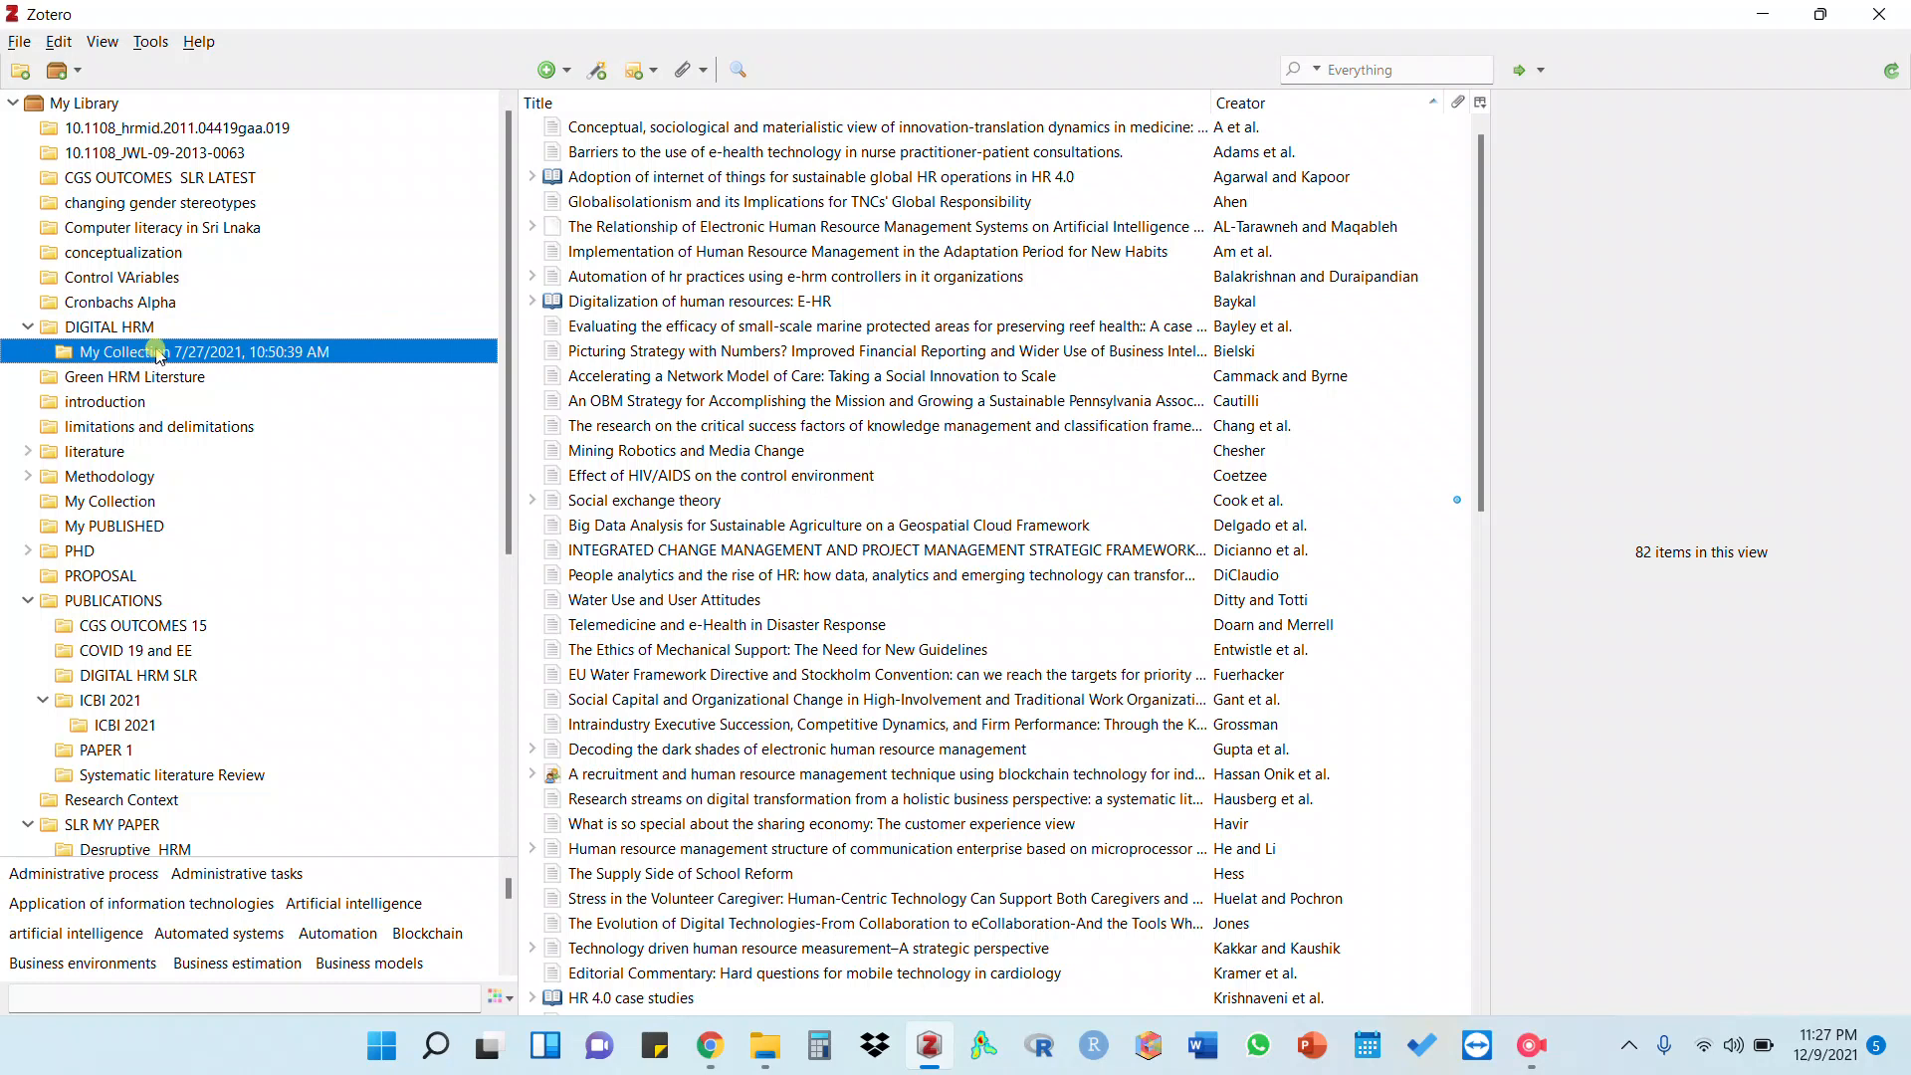
pyautogui.click(102, 331)
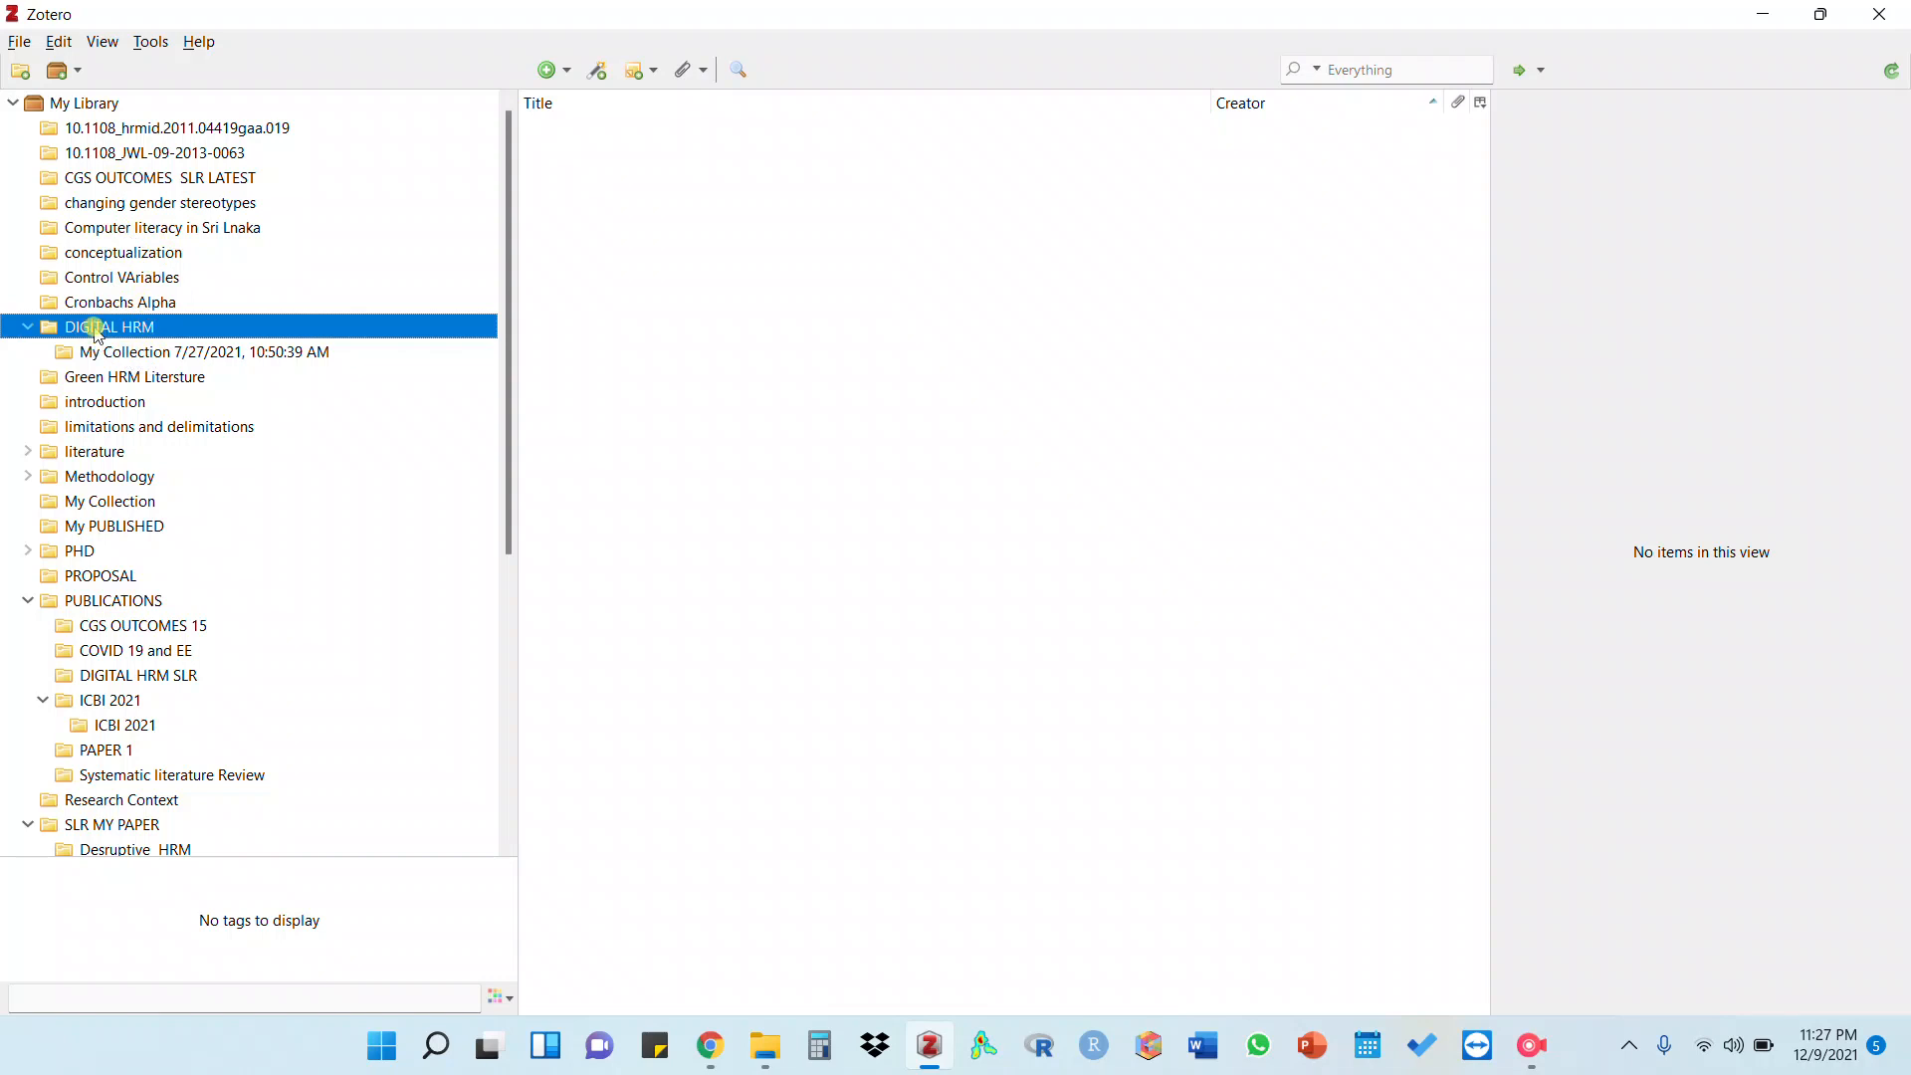
pyautogui.moveTo(90, 282); pyautogui.dragTo(136, 281)
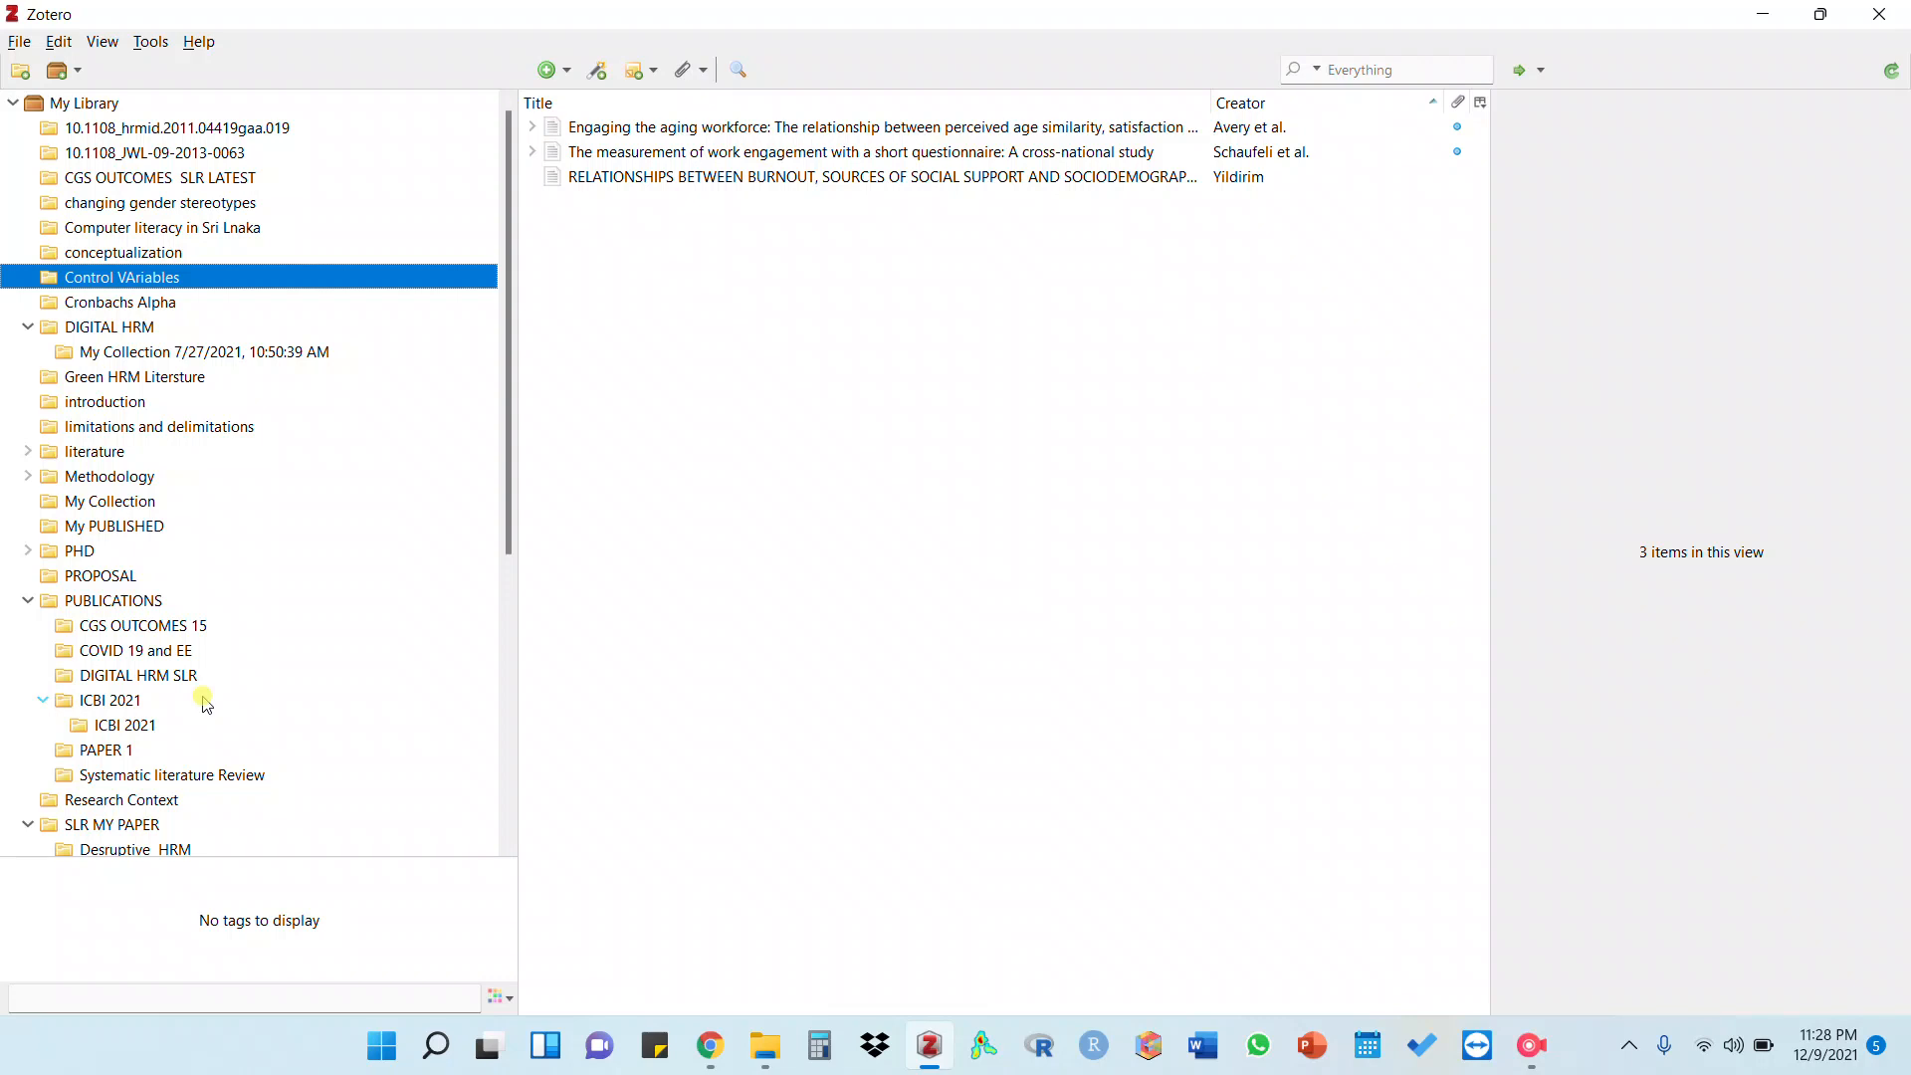
# Look through the worker engagement collection and its neighbours near the end of the collection list, including the Untitled saved search
pyautogui.scroll(-1, 209, 702)
pyautogui.scroll(-6, 219, 724)
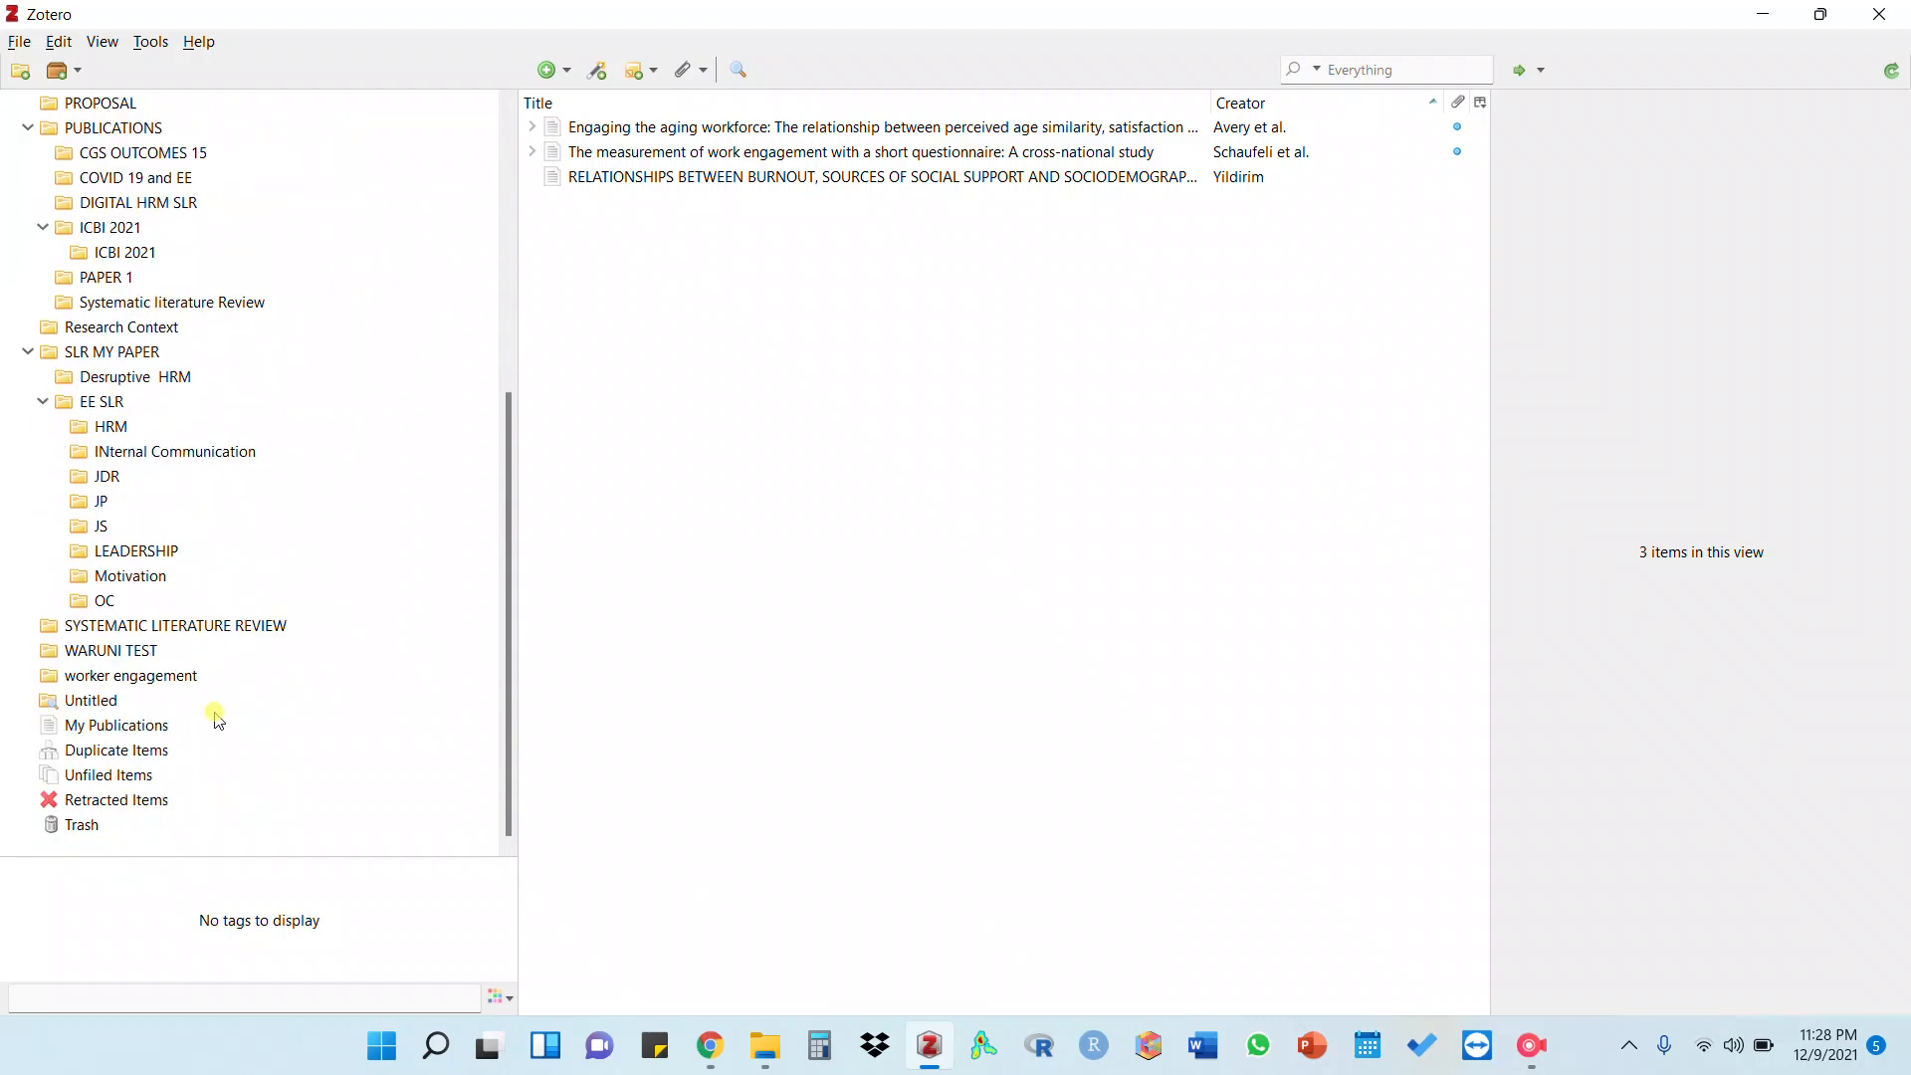
pyautogui.click(105, 654)
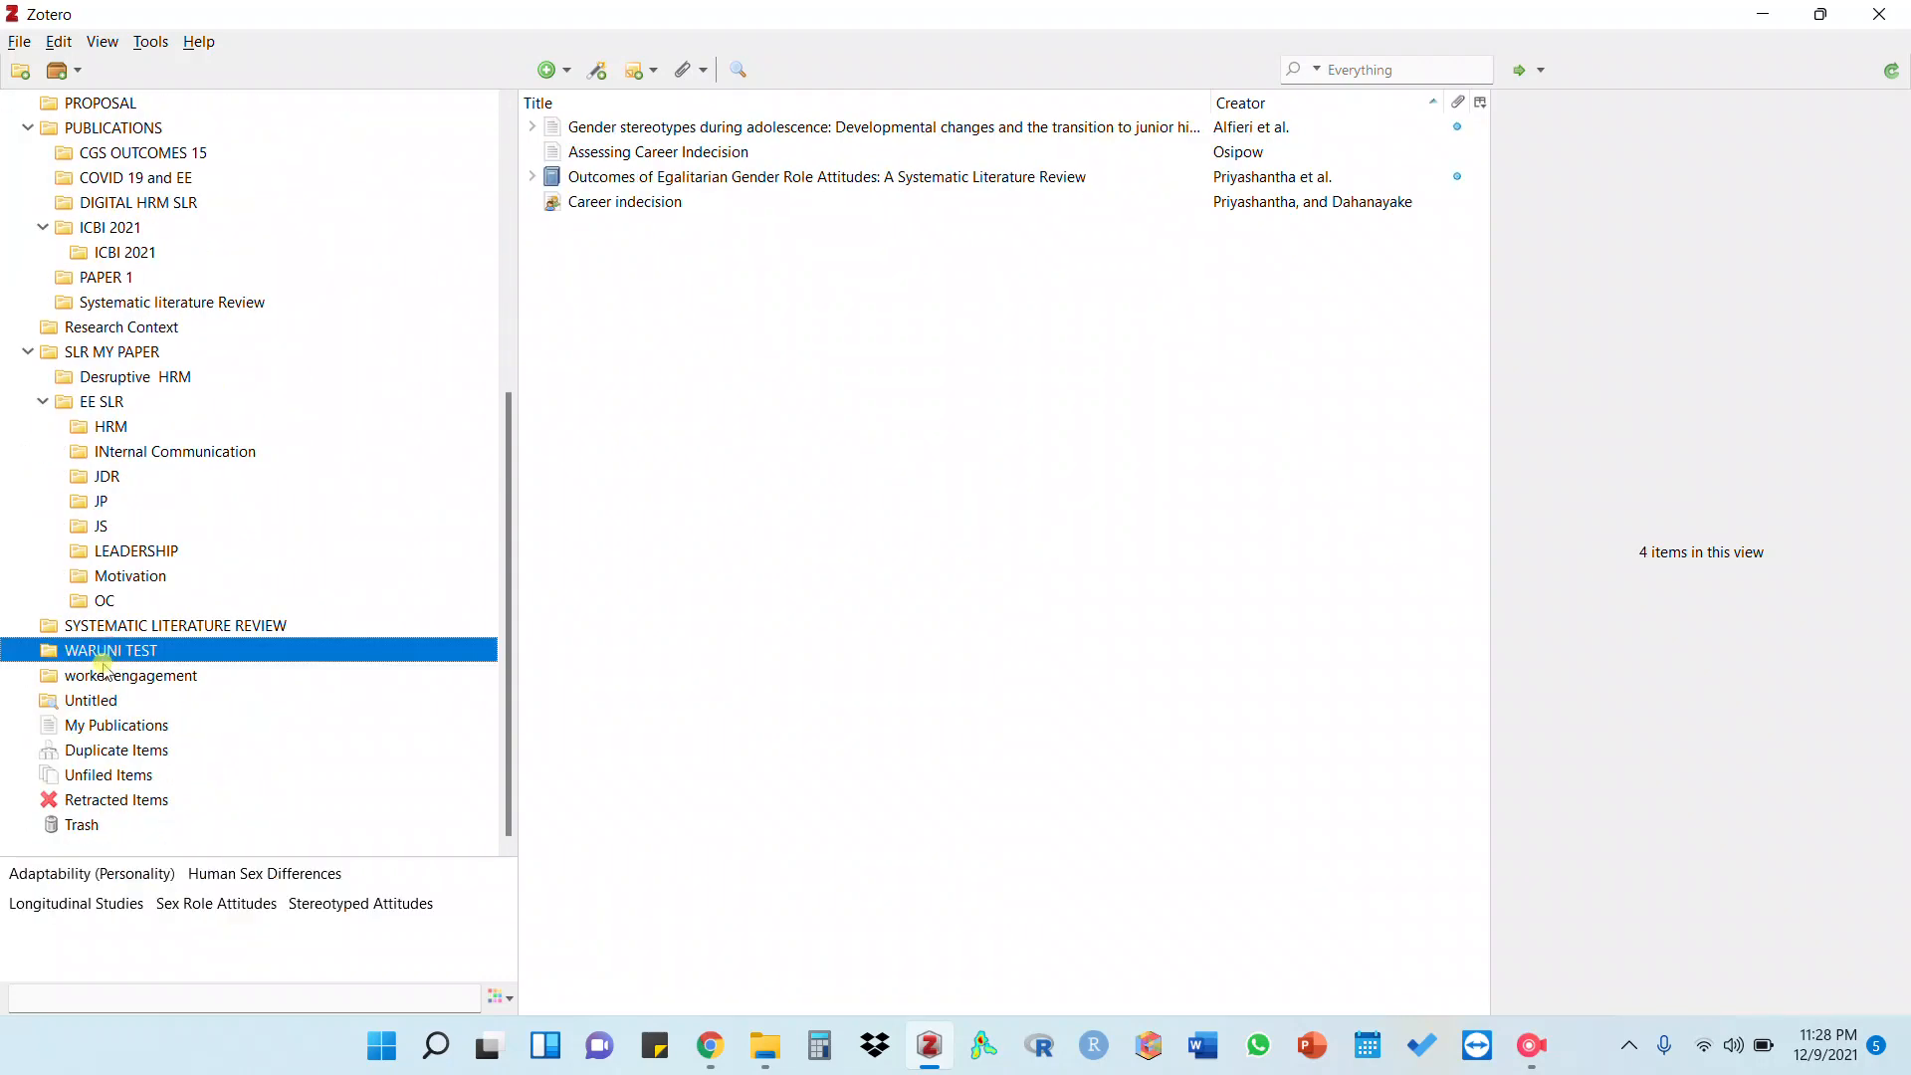
pyautogui.click(108, 677)
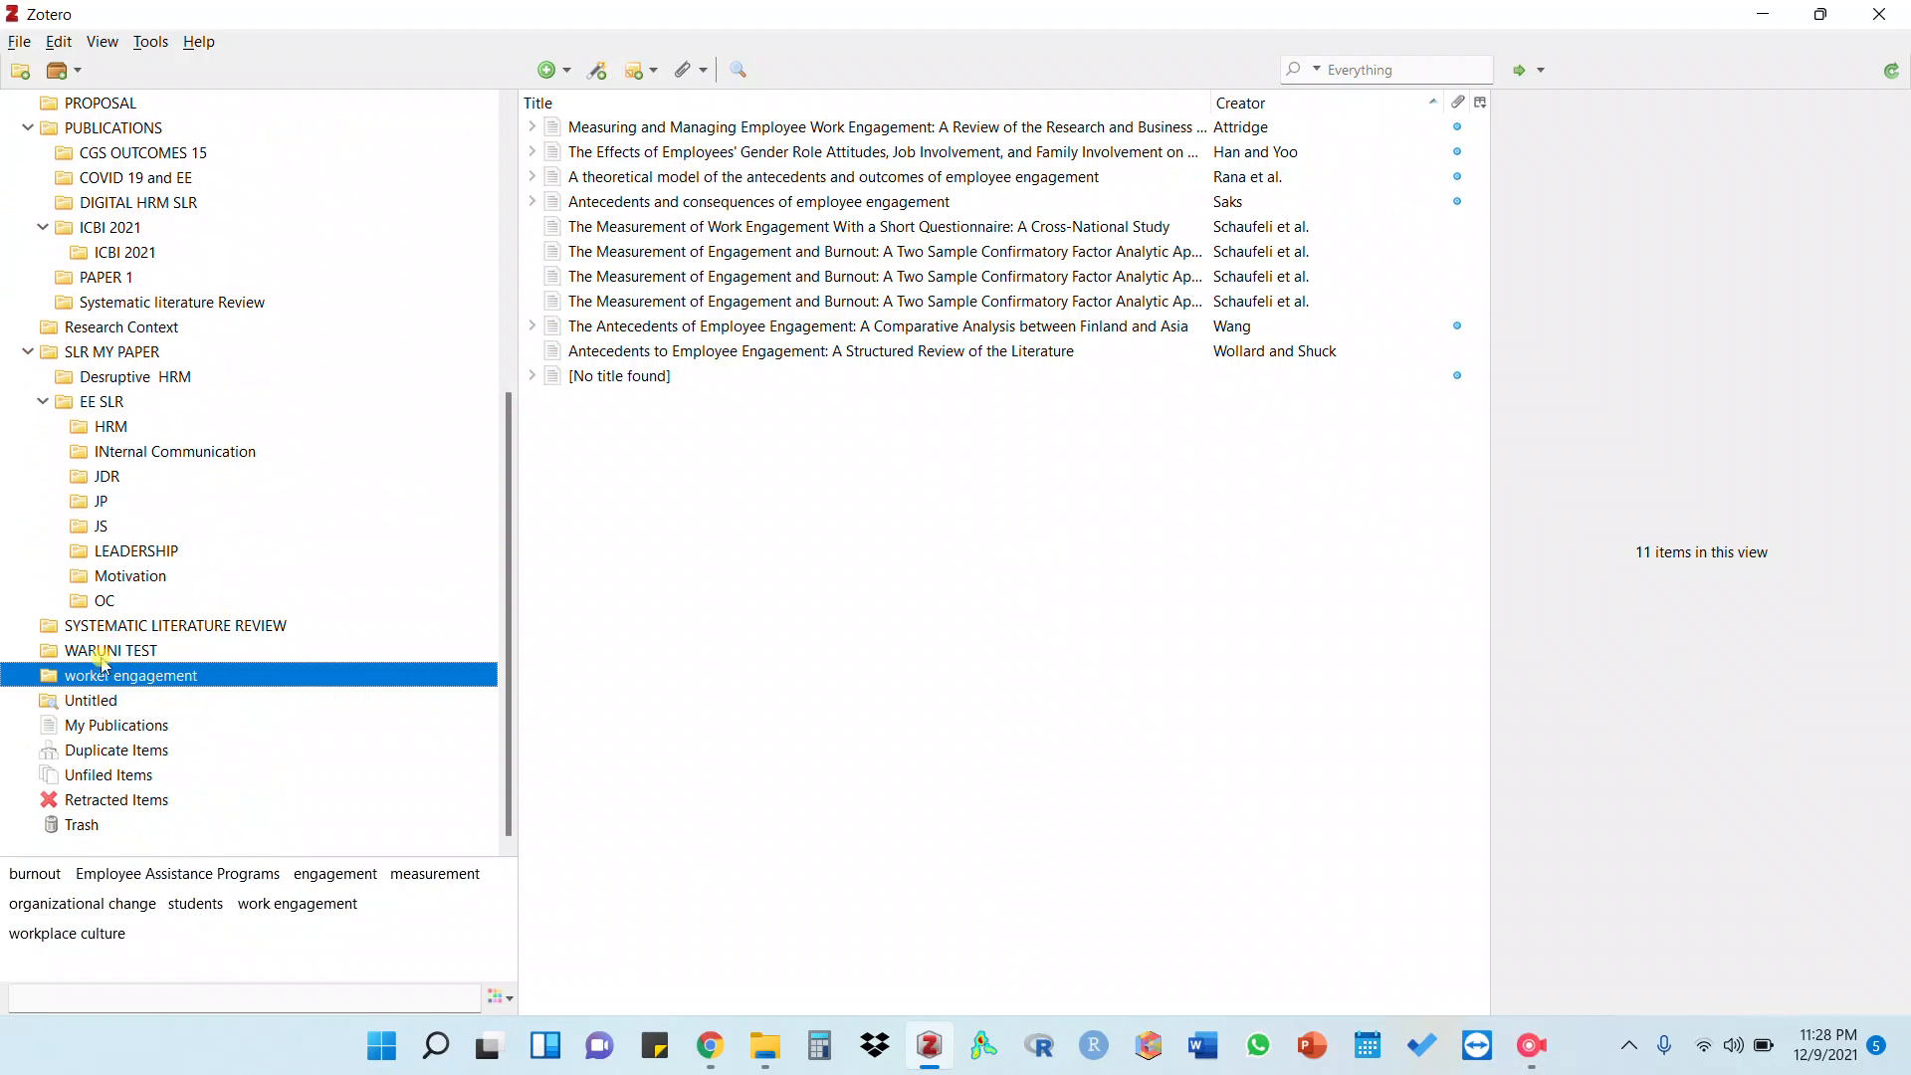
pyautogui.click(100, 700)
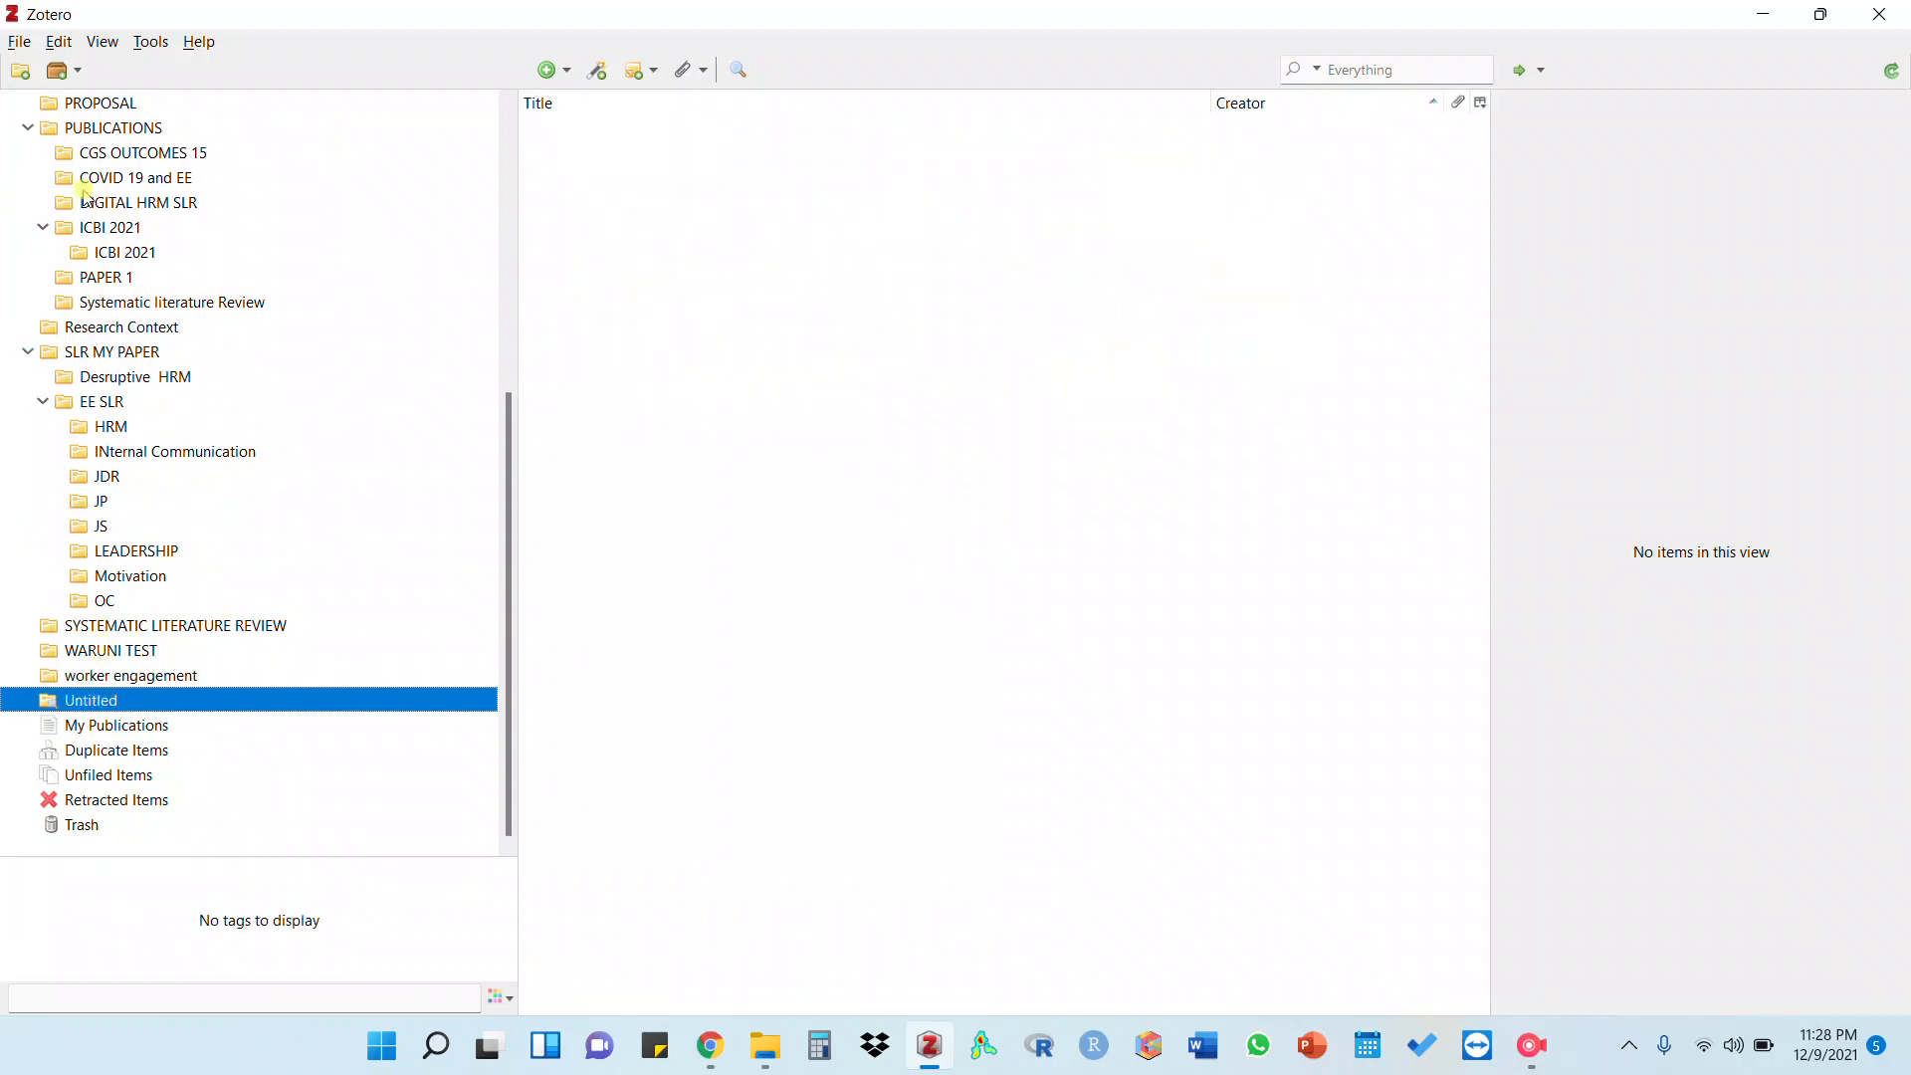
# Create a new collection named TEST in My Library
pyautogui.click(24, 75)
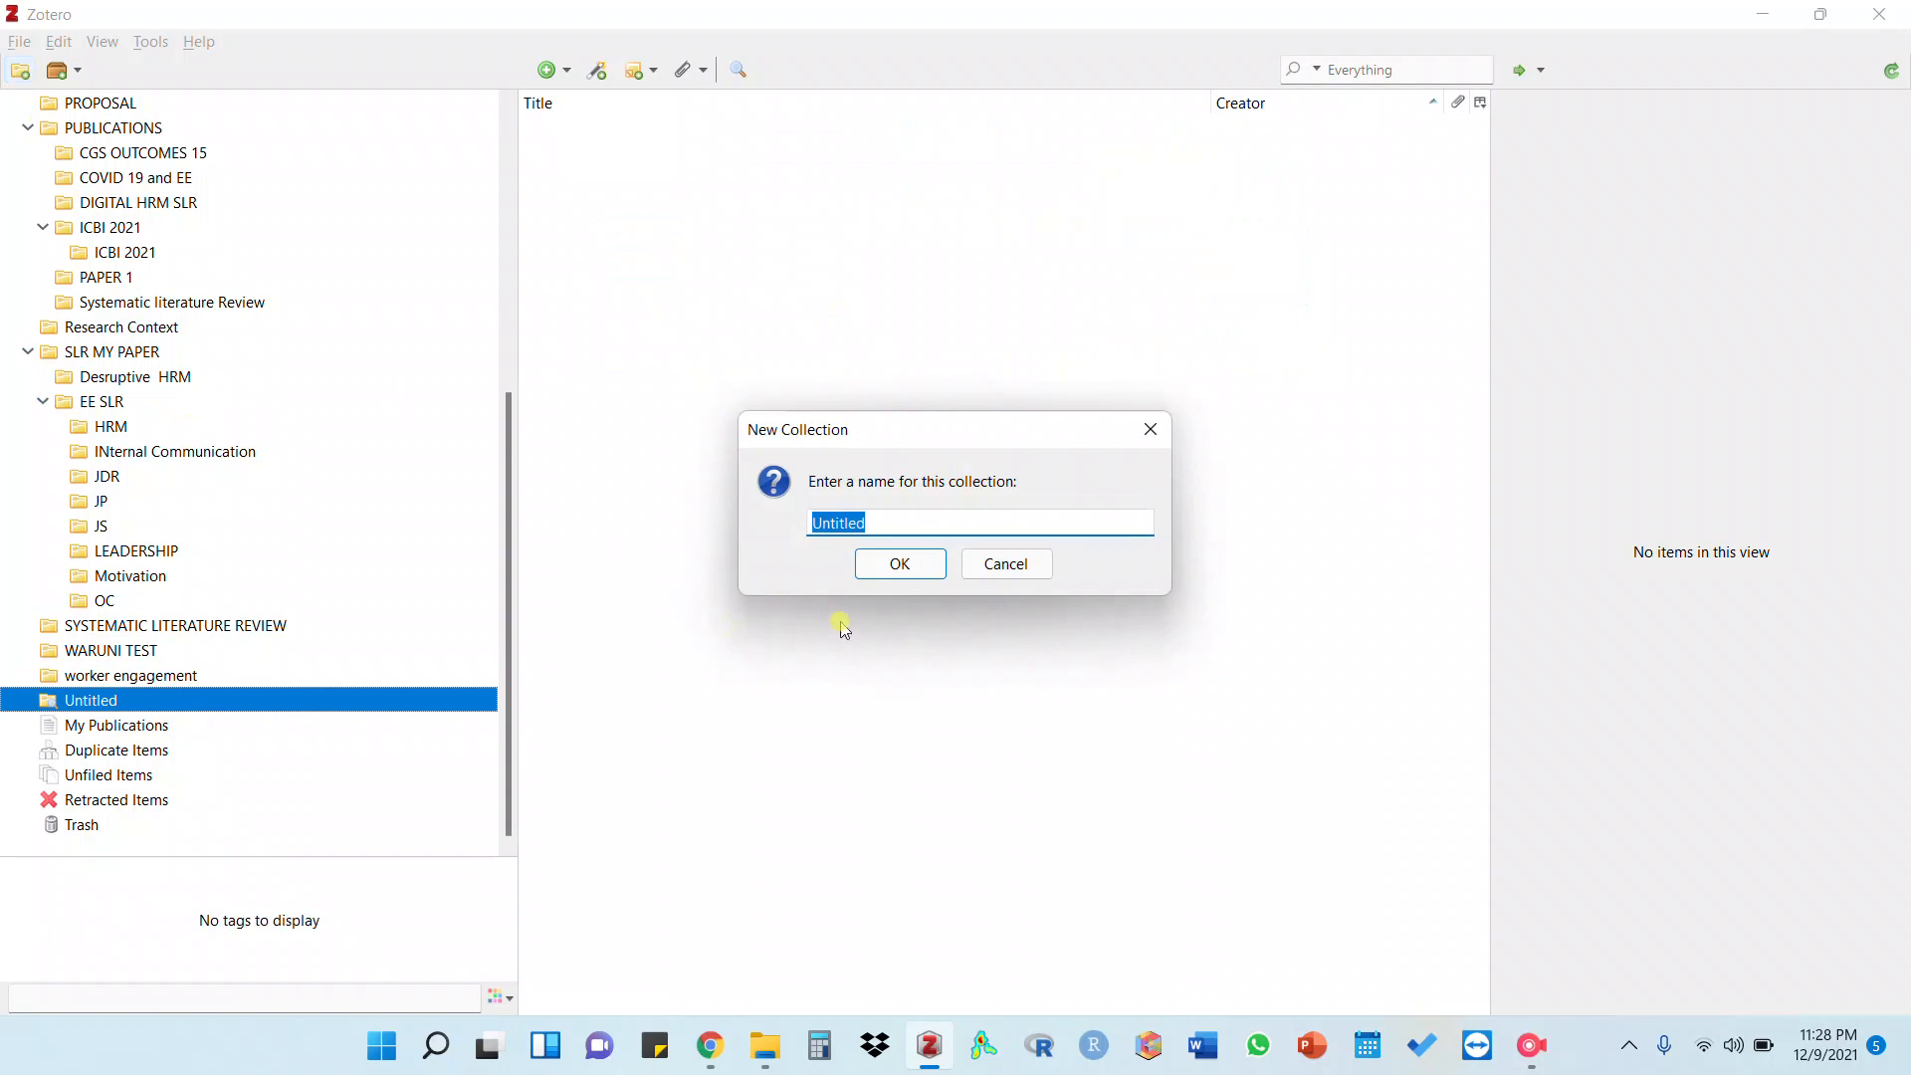
pyautogui.press('BackSpace')
pyautogui.click(889, 563)
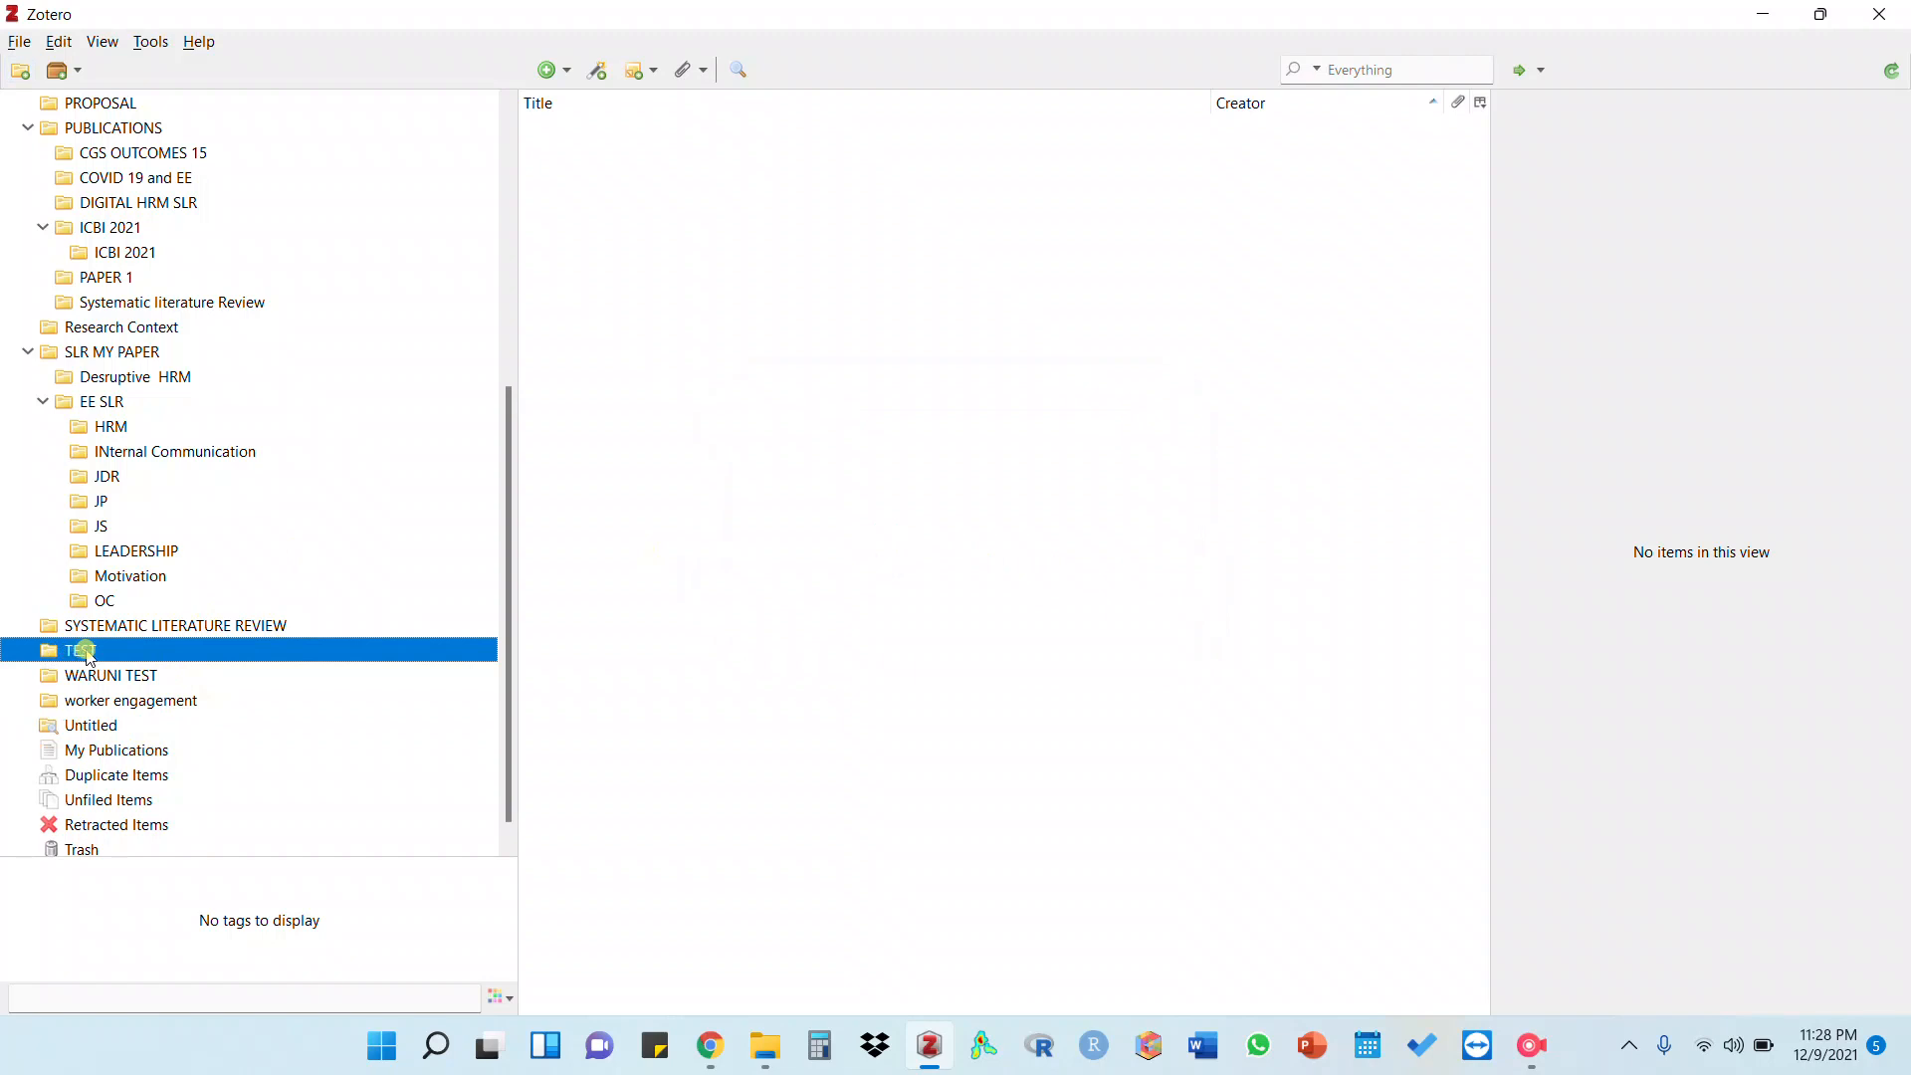
# Switch to Chrome and search Google in a new tab for "three perspective of gender stereotypec change"
pyautogui.click(1767, 15)
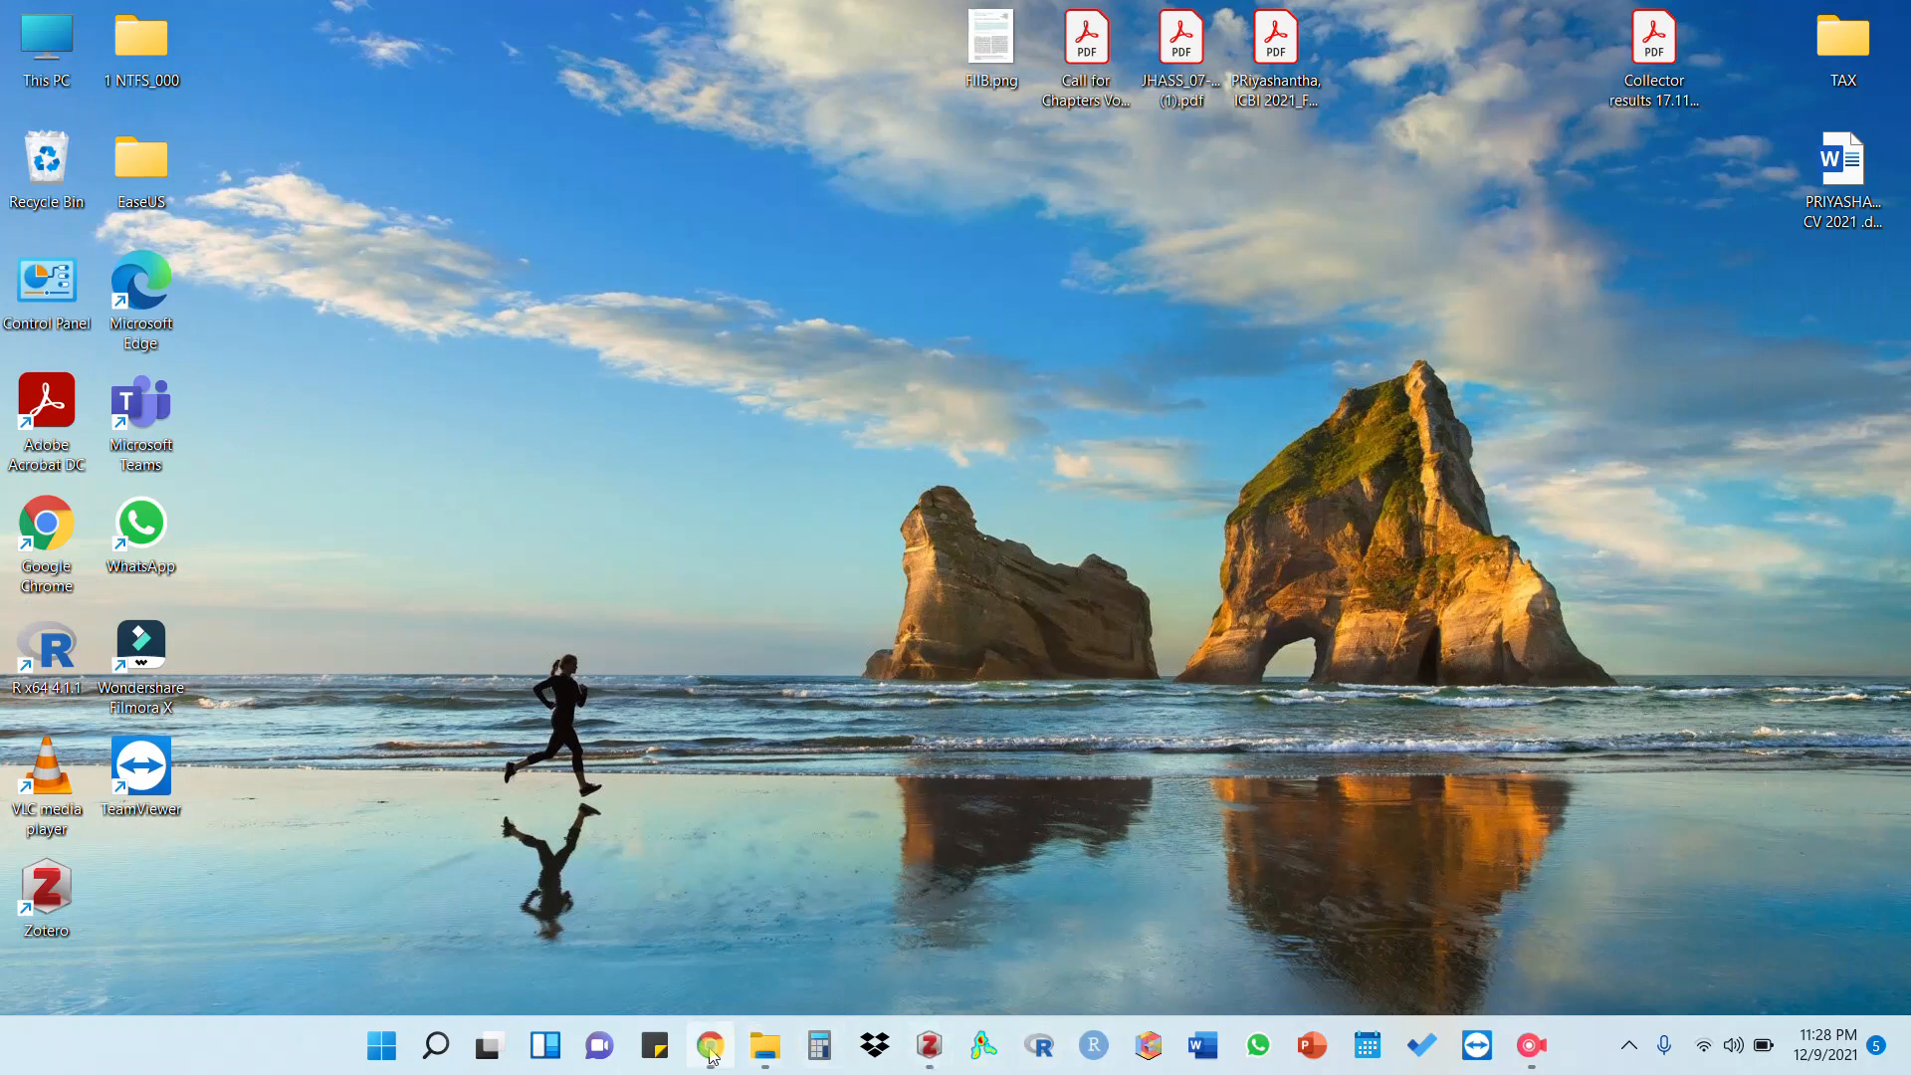
pyautogui.click(710, 1045)
pyautogui.click(343, 24)
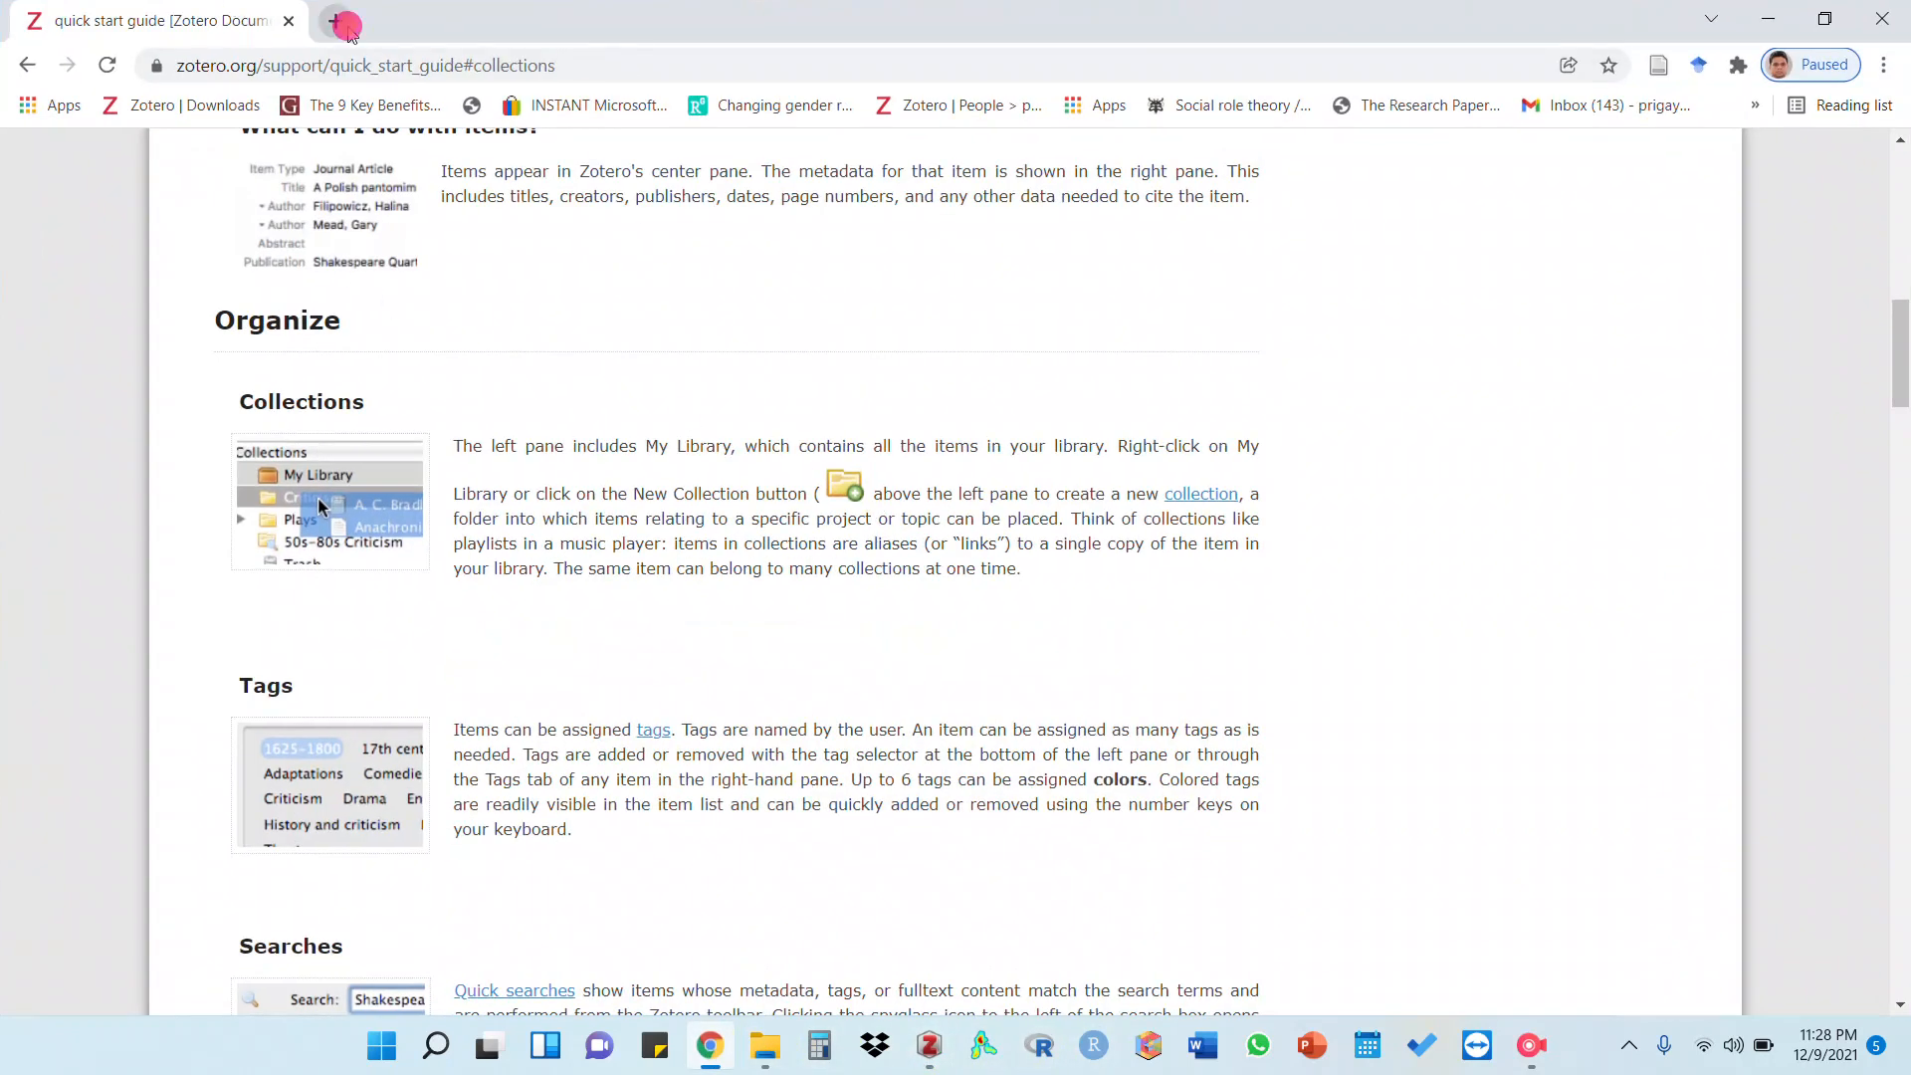
pyautogui.click(747, 557)
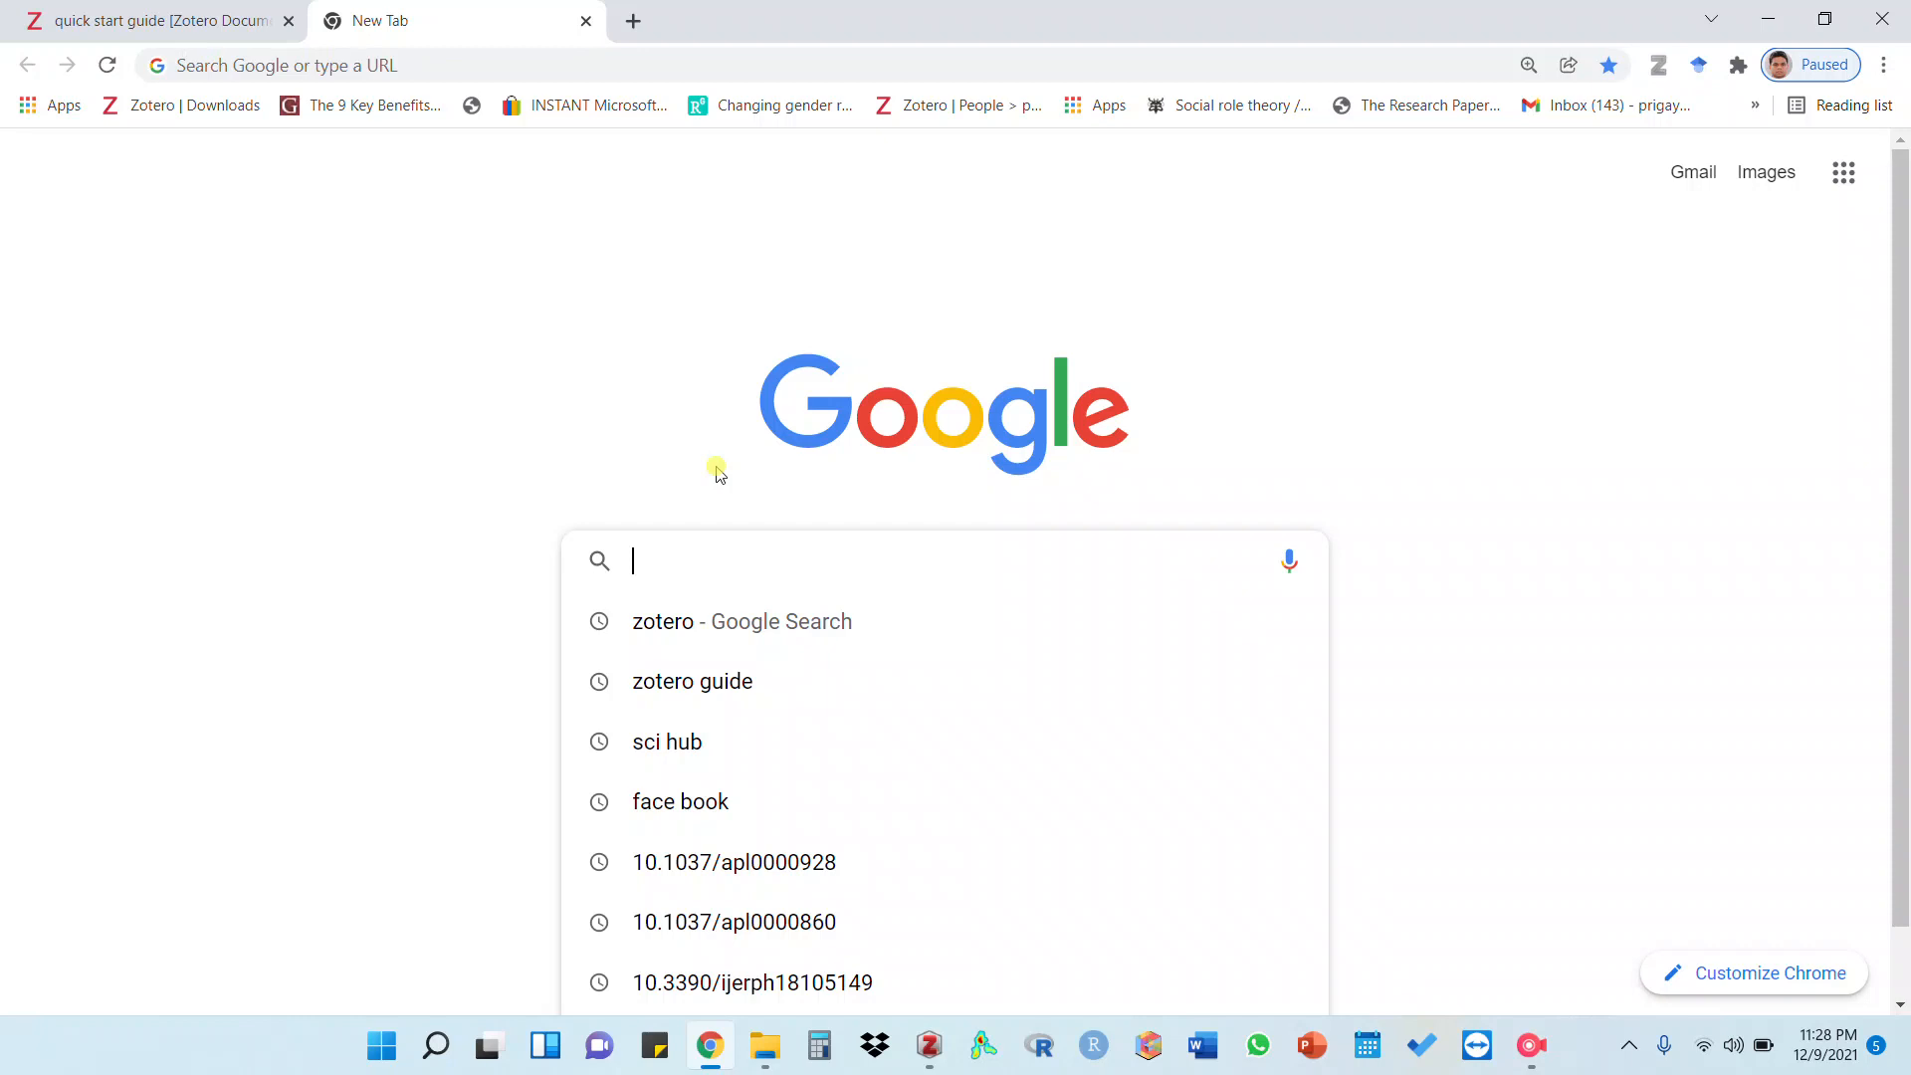
pyautogui.write('thr')
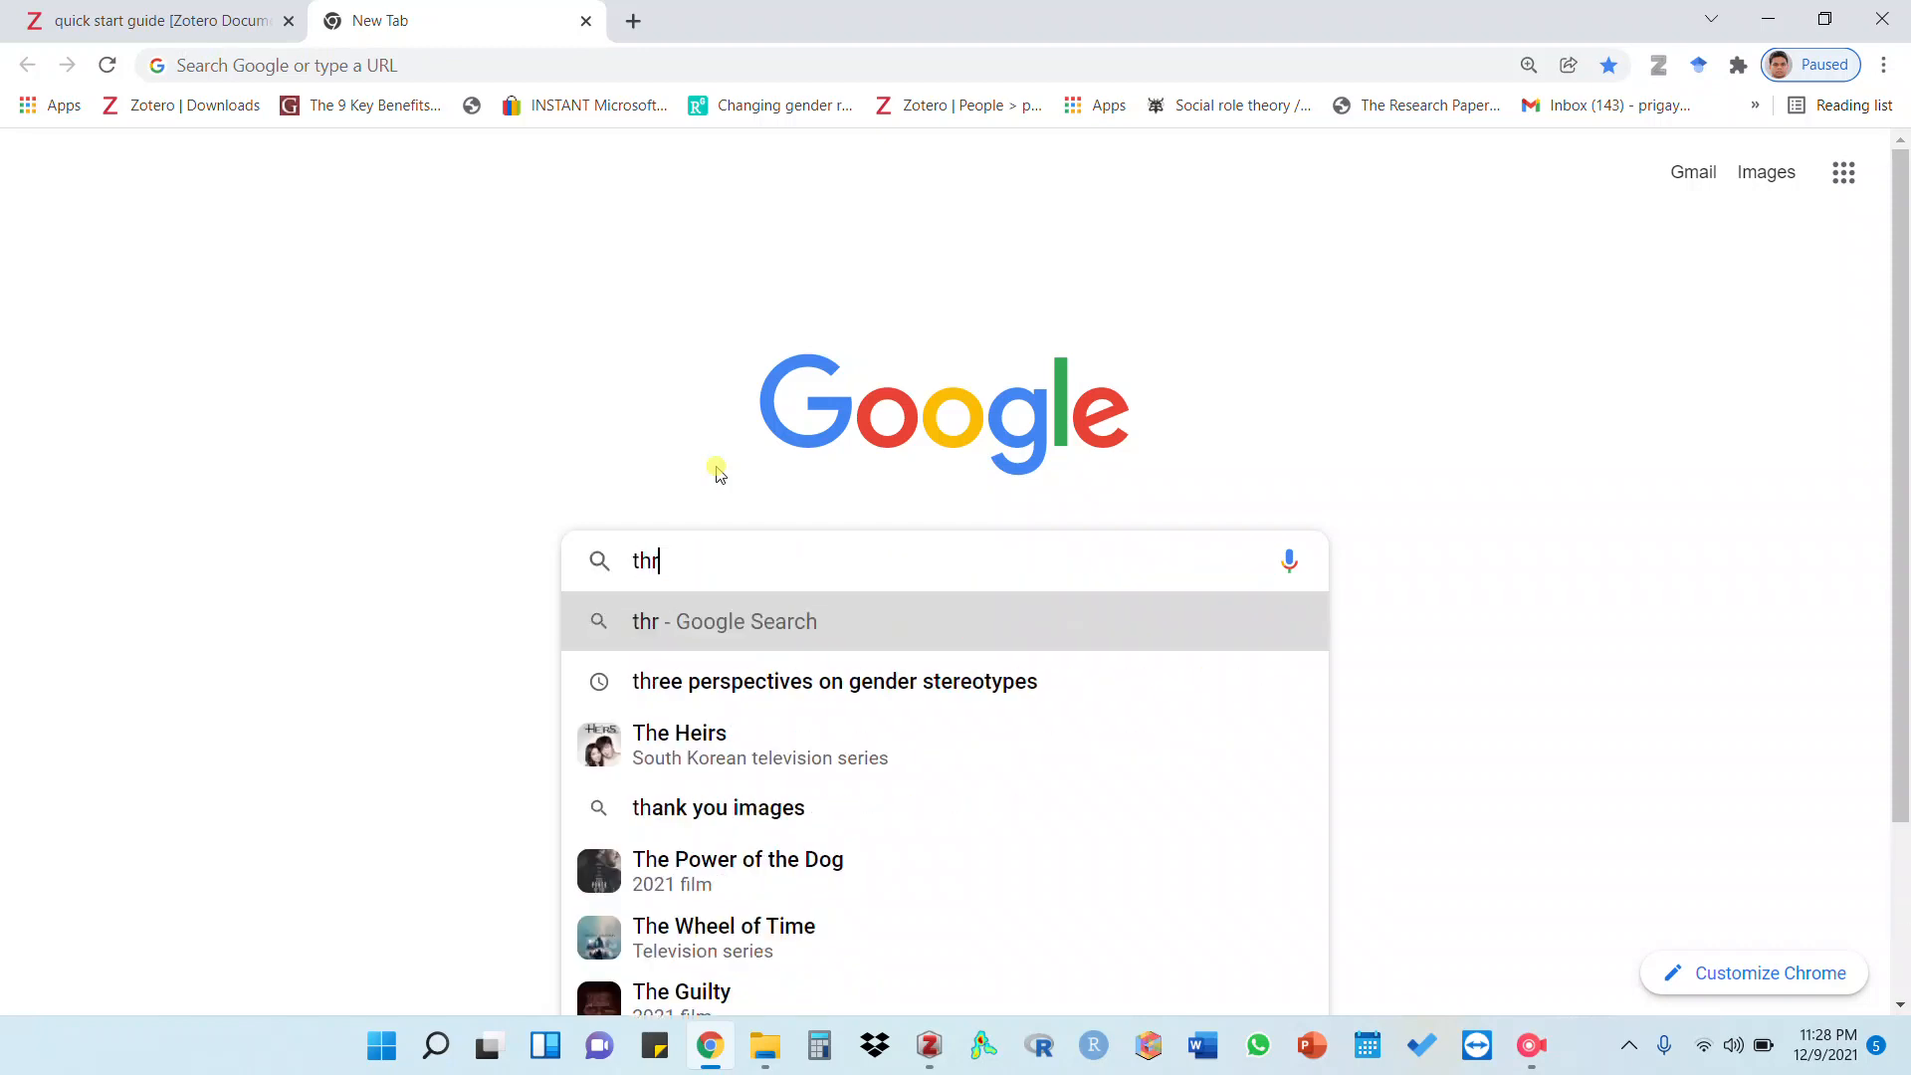
pyautogui.write('ee persp')
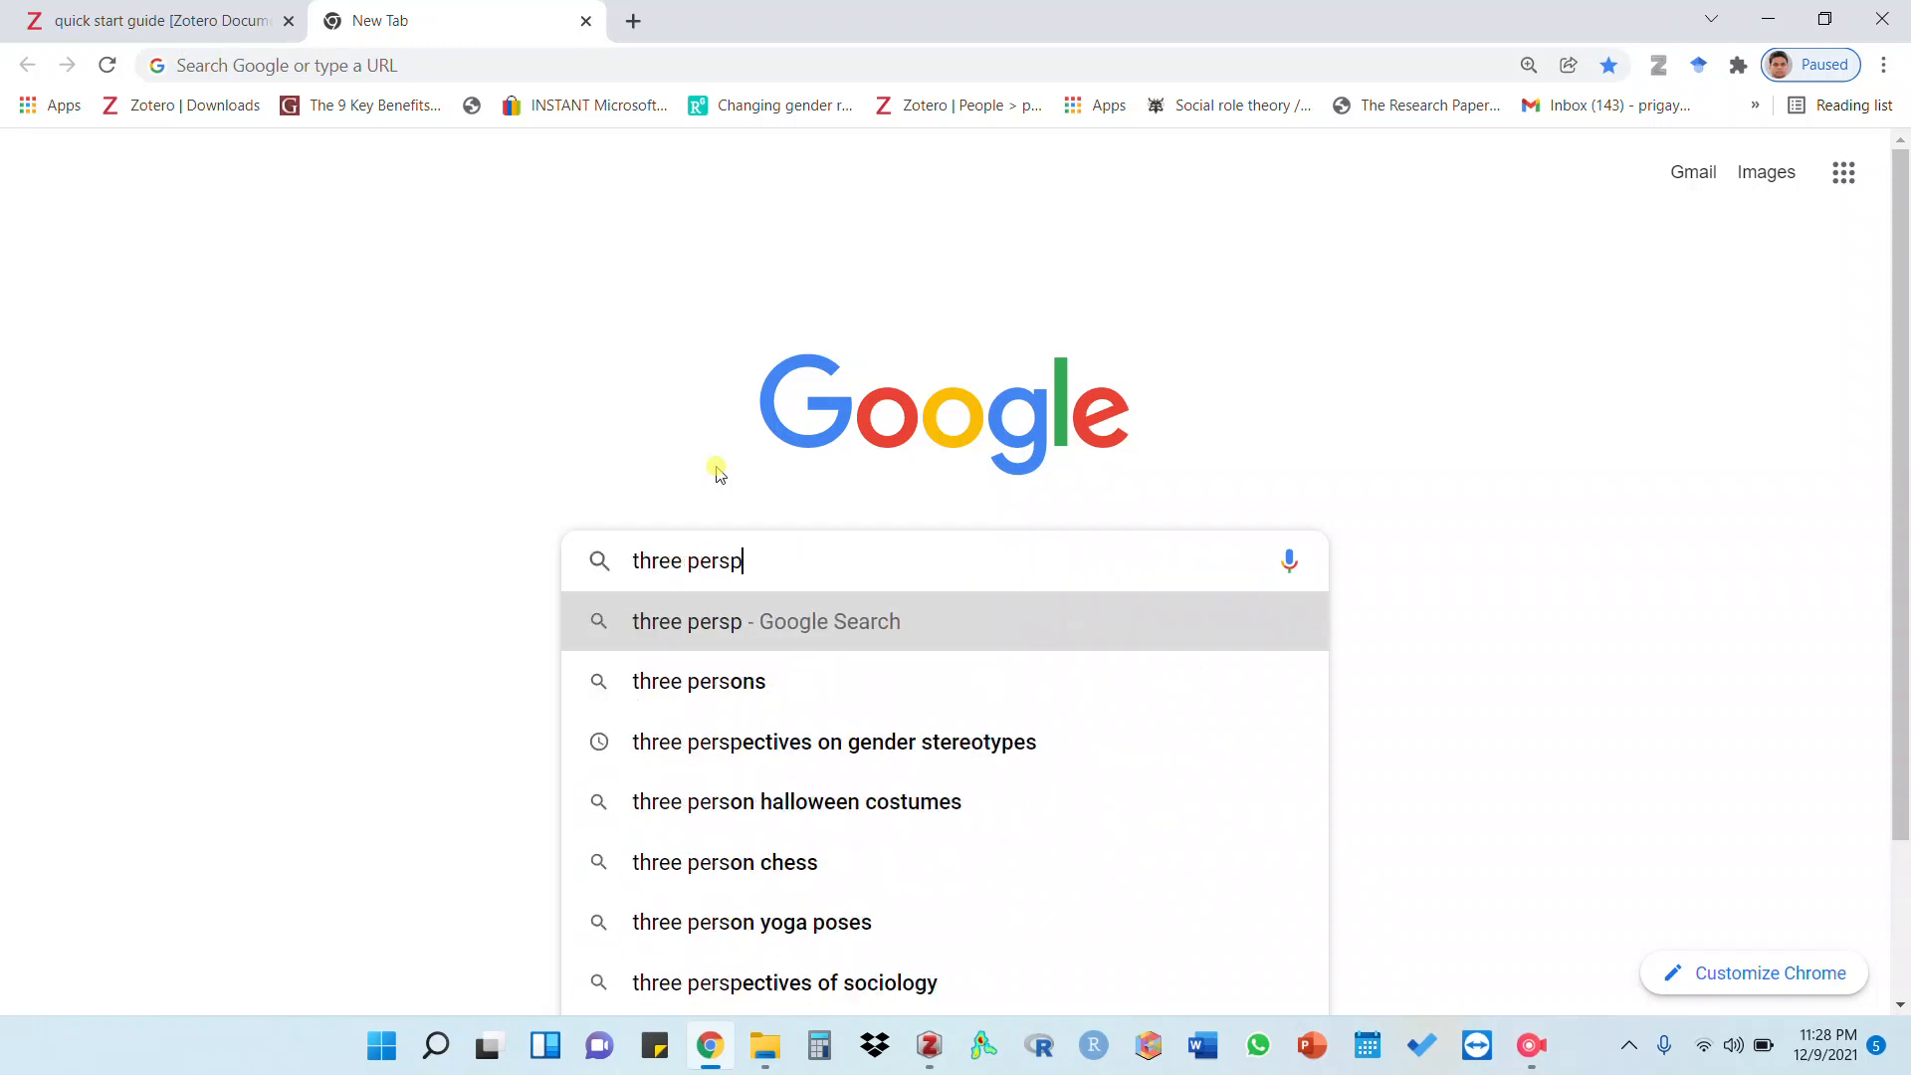
pyautogui.write('ective of gende')
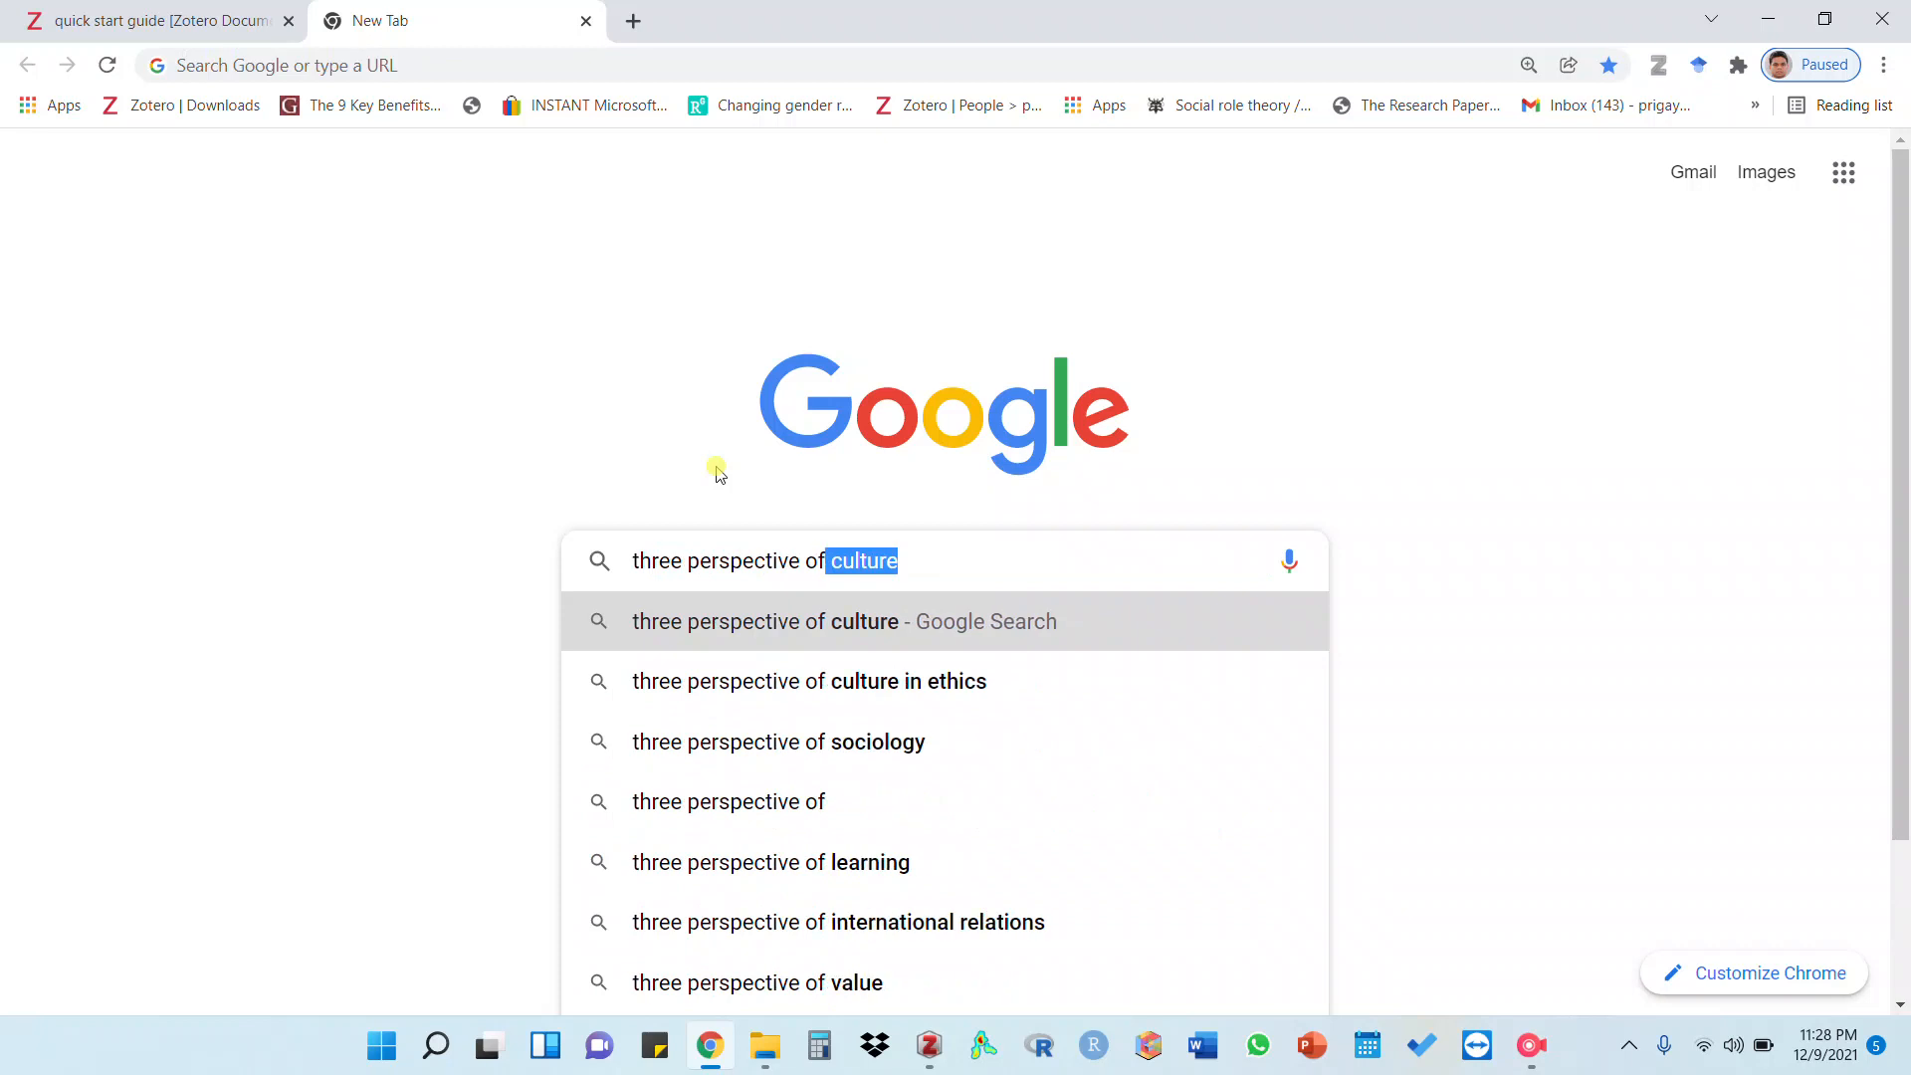
pyautogui.write('stere')
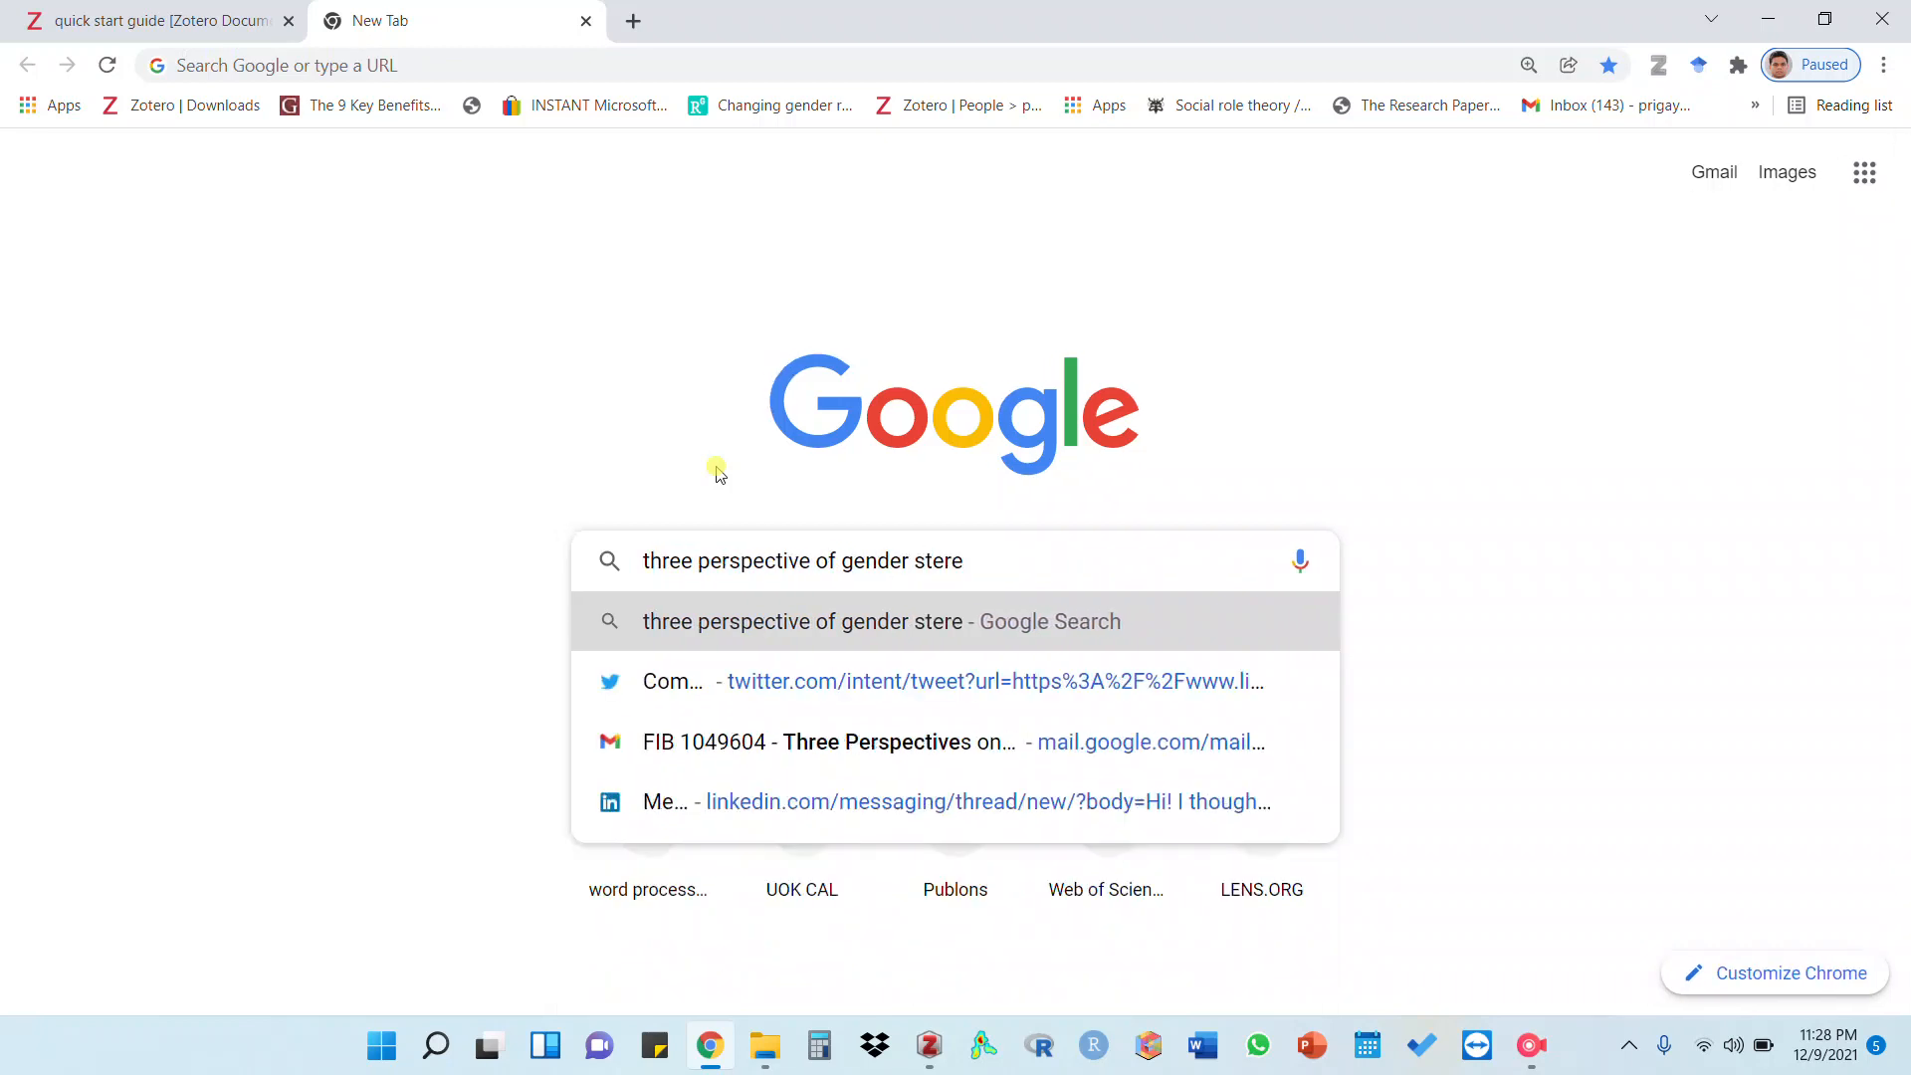
pyautogui.write('otypec ')
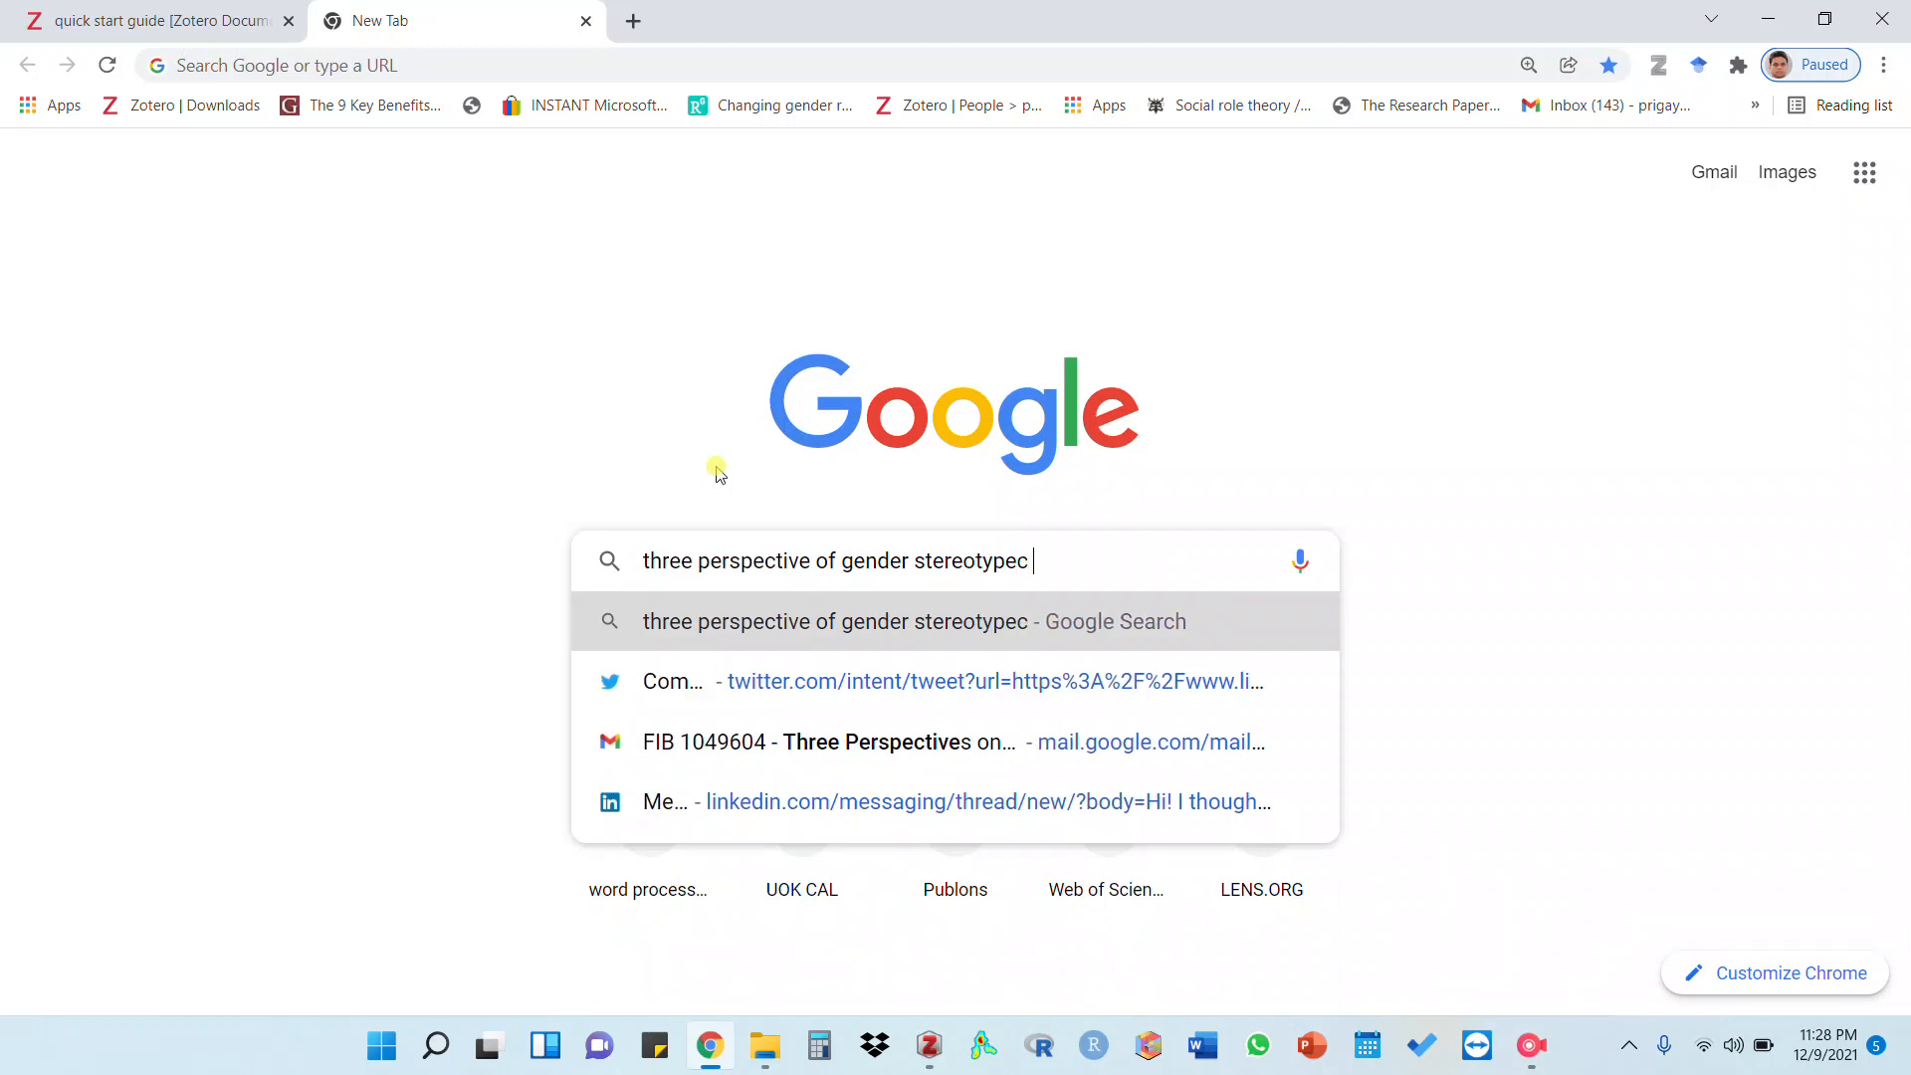
pyautogui.write('chang')
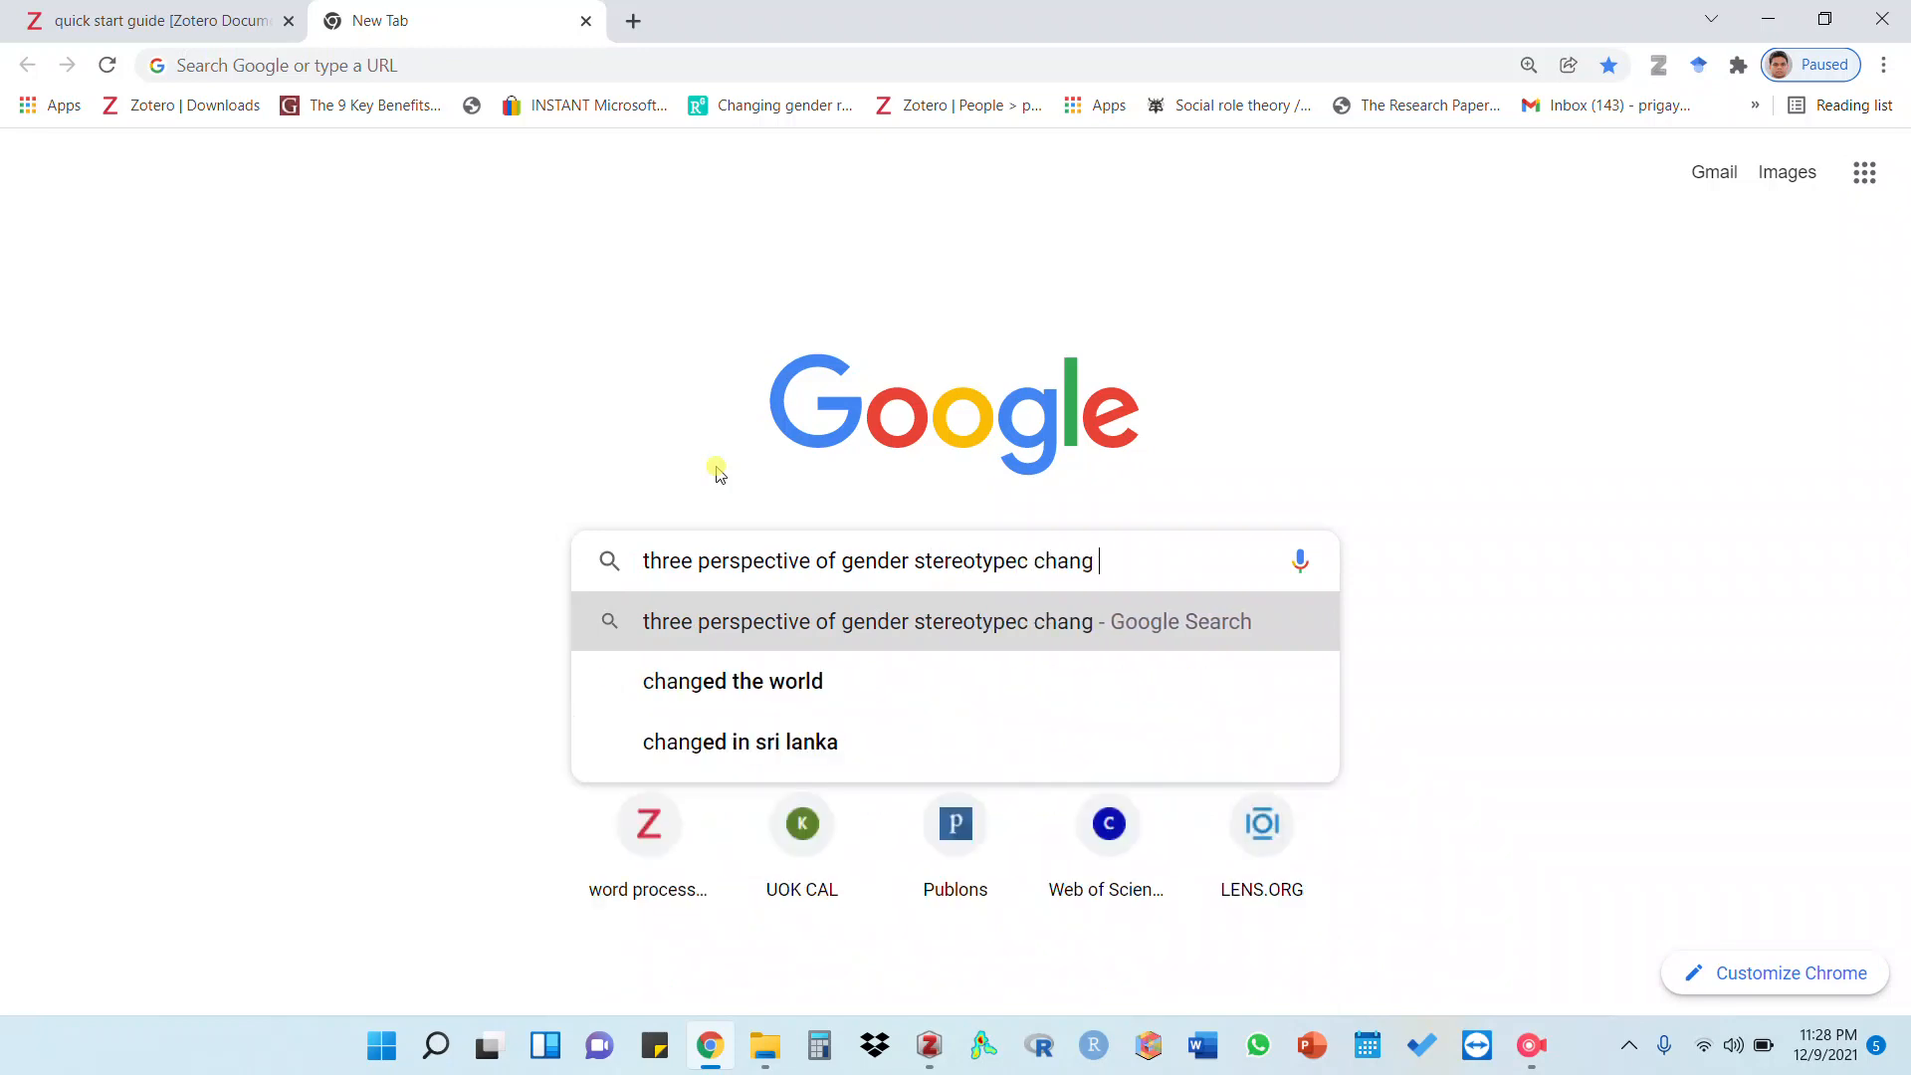
pyautogui.write('e')
pyautogui.press('Return')
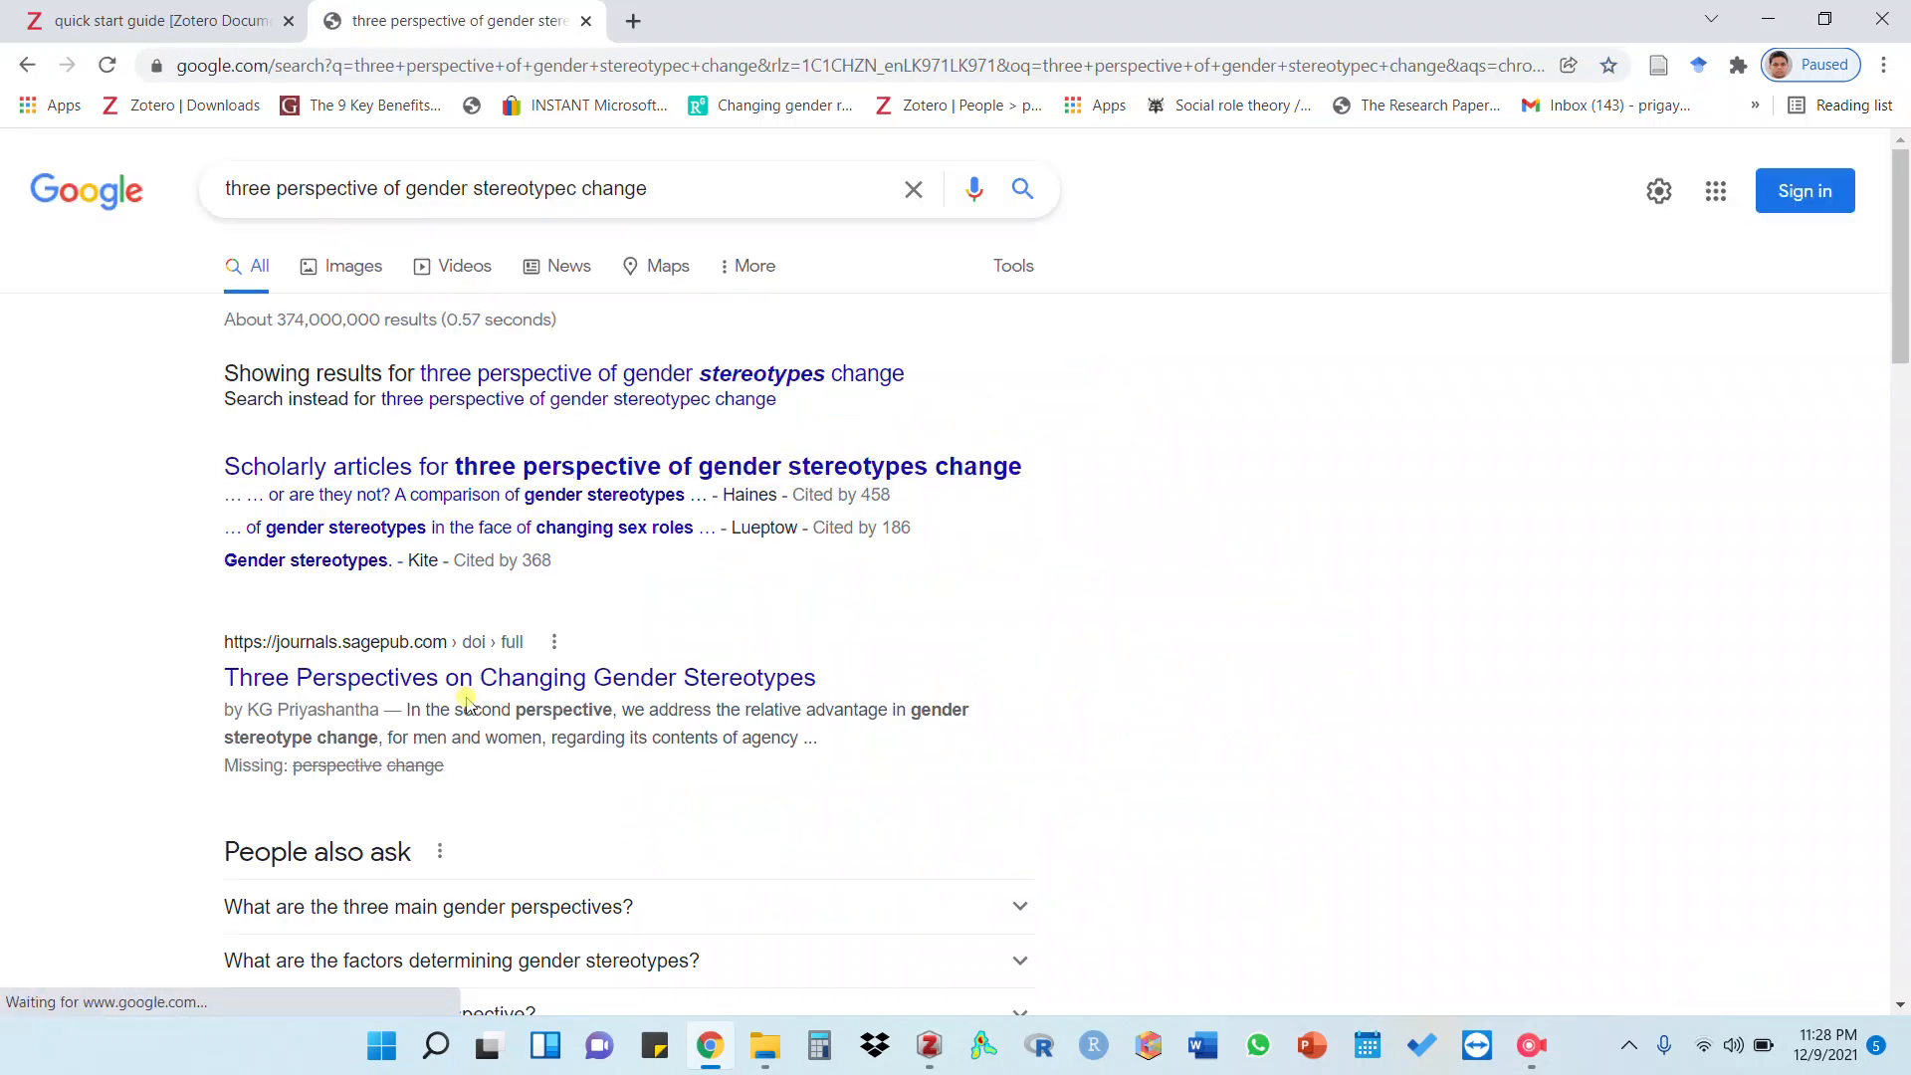
# Open the SAGE article "Three Perspectives on Changing Gender Stereotypes", save it to the TEST collection and check its entry in Zotero
pyautogui.click(457, 683)
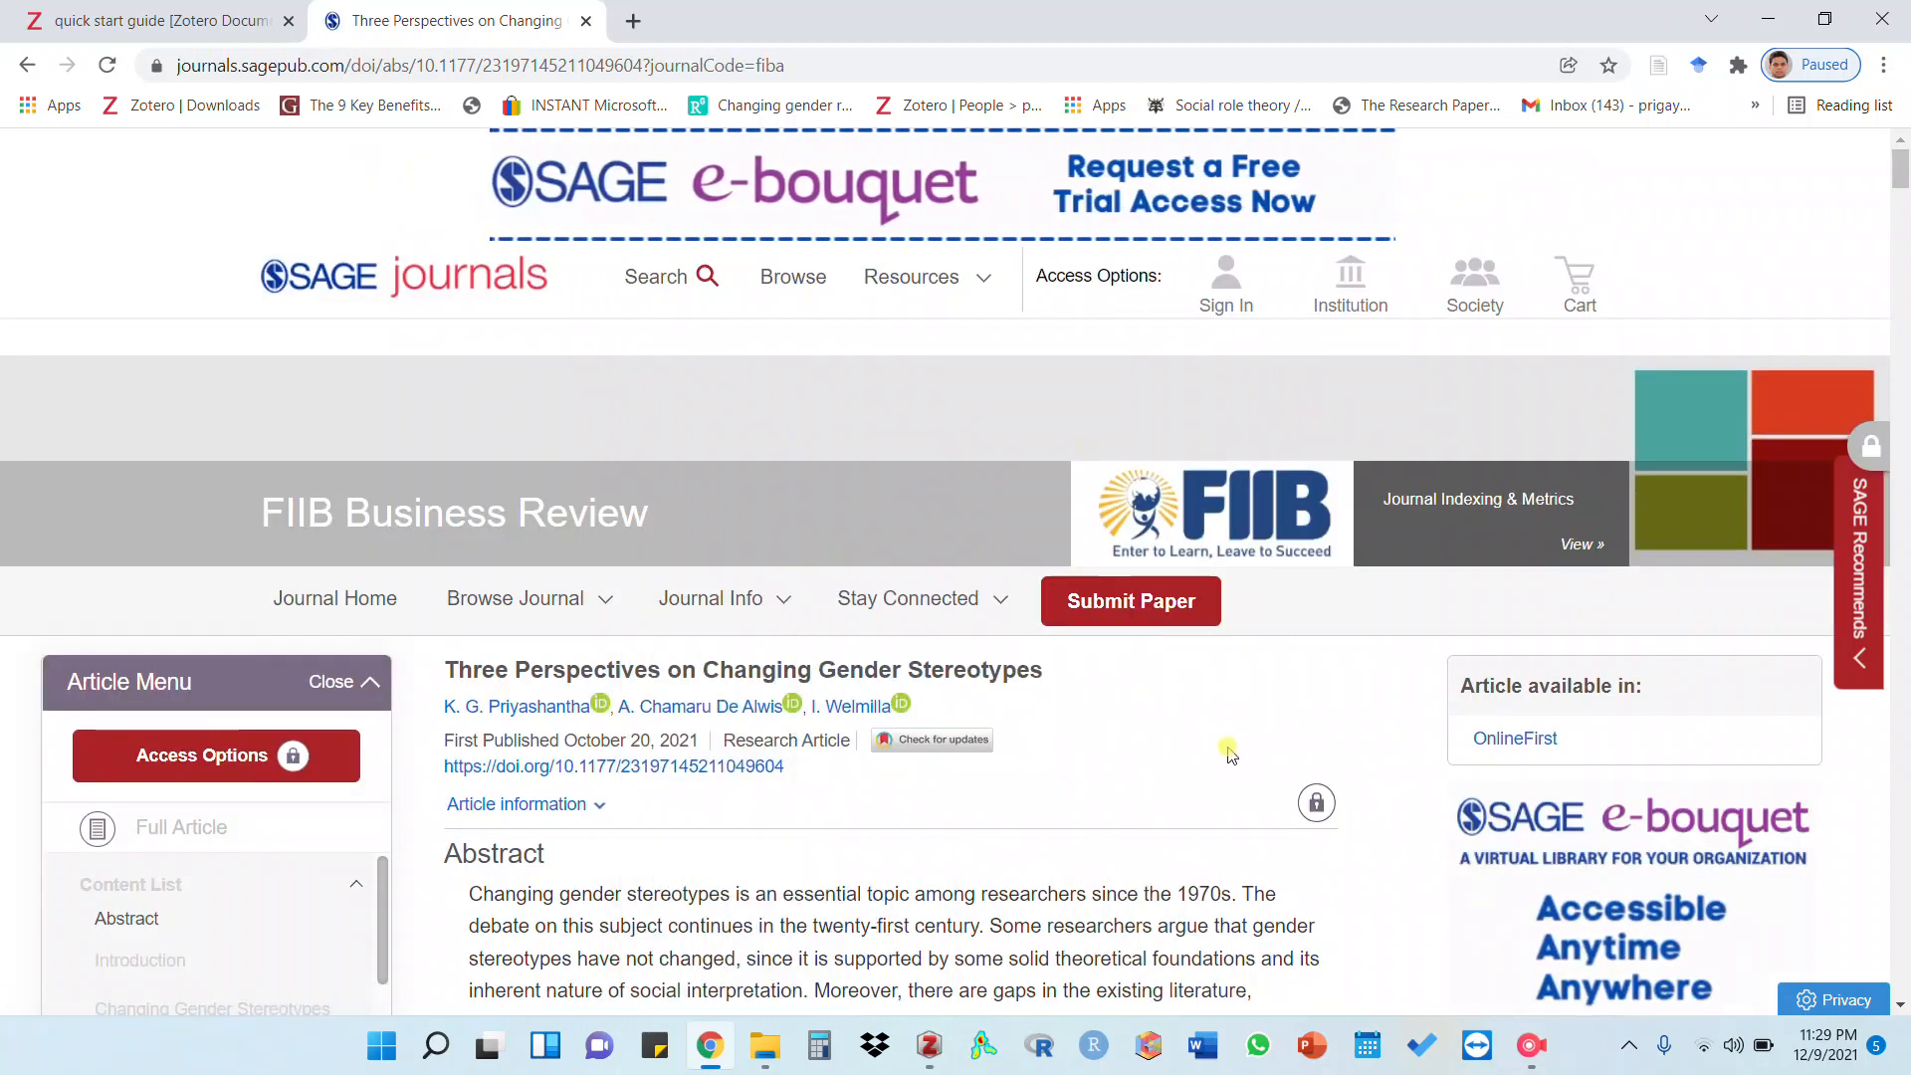
pyautogui.click(1659, 70)
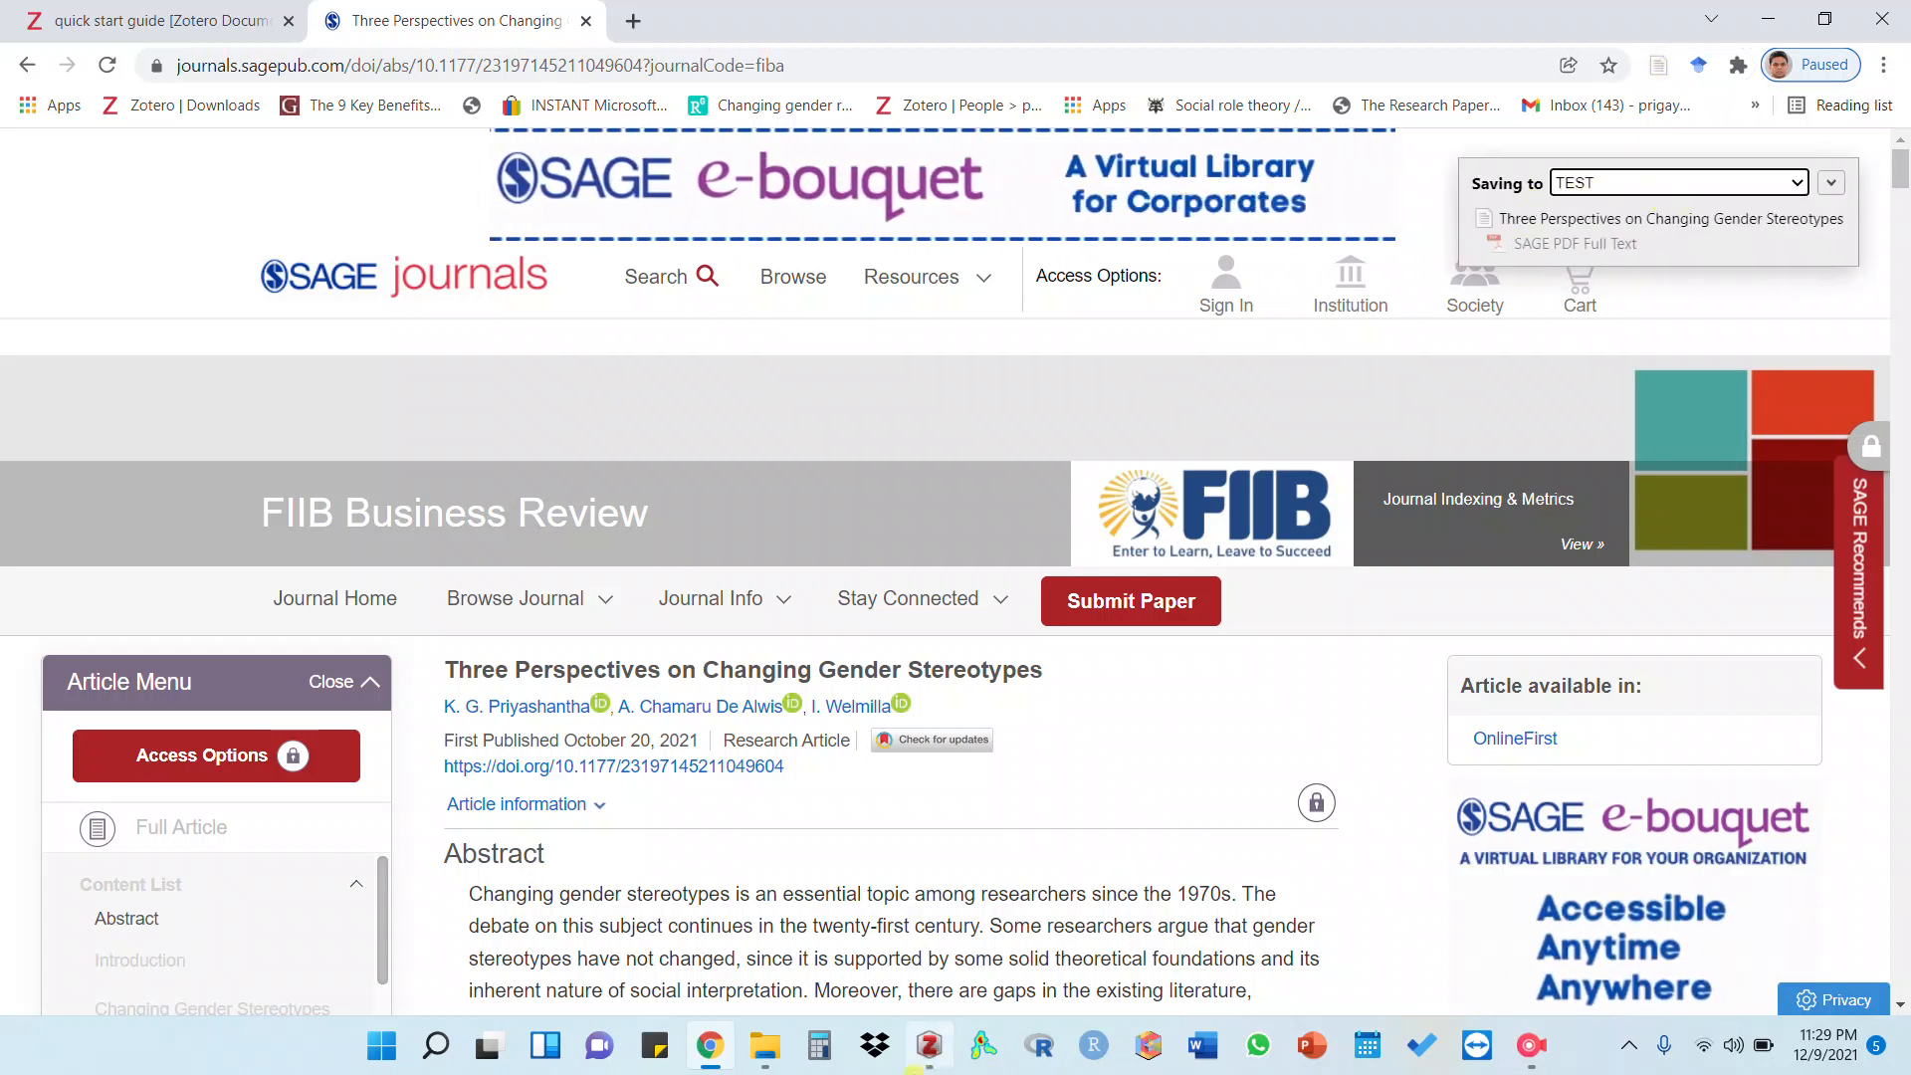
pyautogui.click(928, 1059)
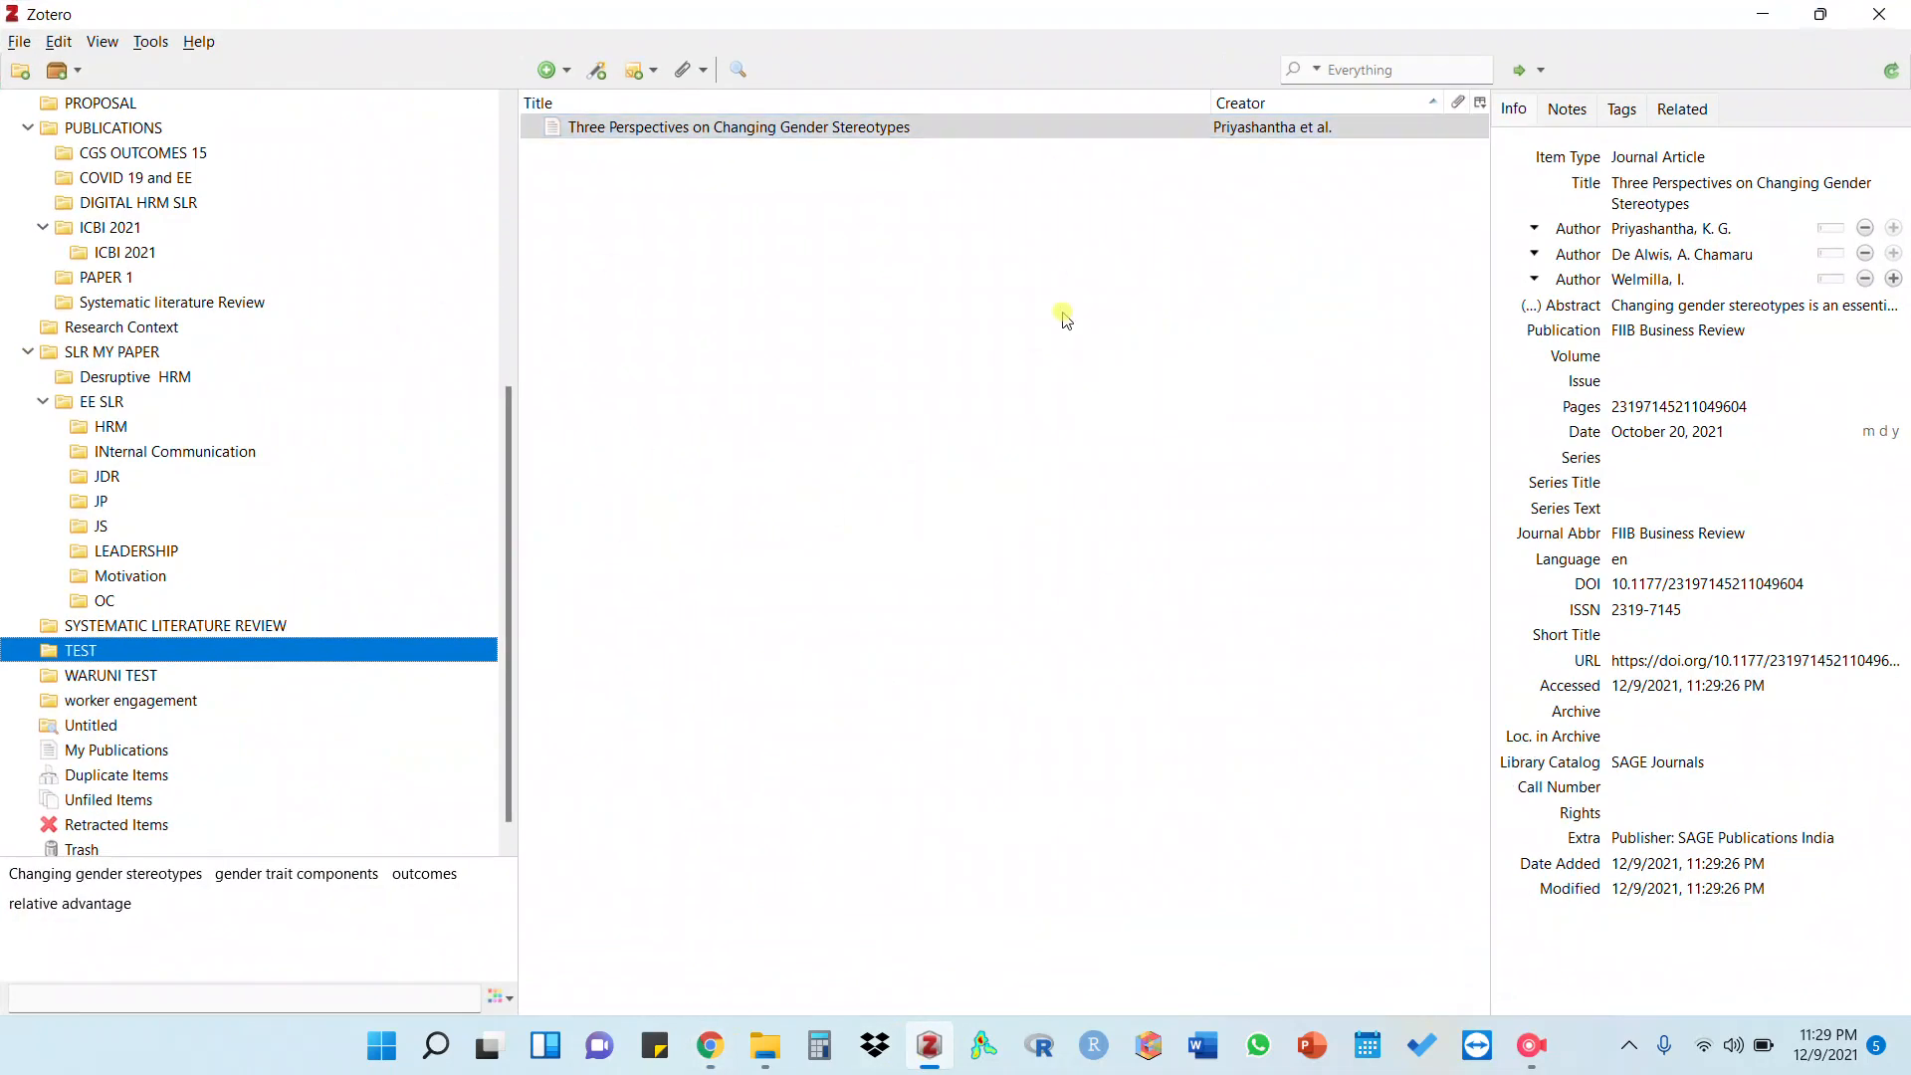
pyautogui.click(1763, 16)
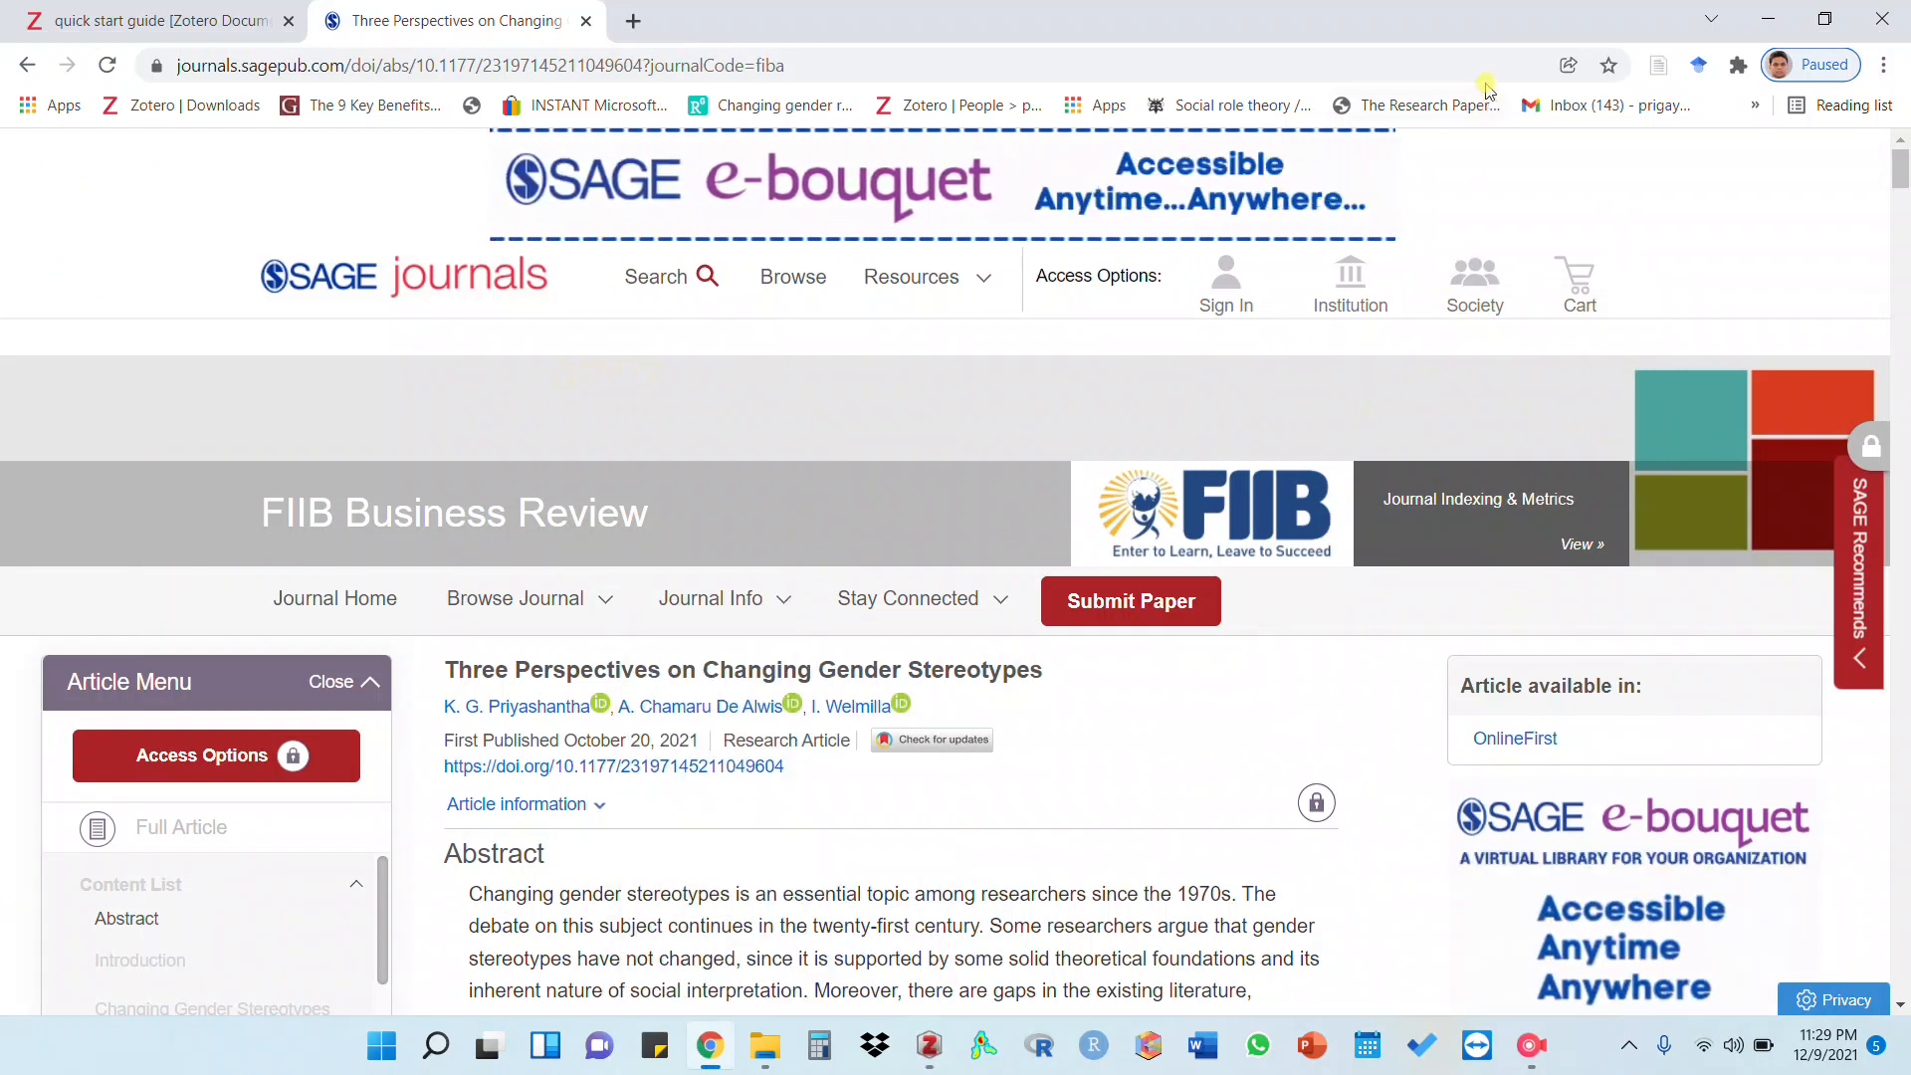
# Save the SAGE article "Three Perspectives on Changing Gender Stereotypes" to the TEST collection with the Zotero Connector
pyautogui.click(1658, 65)
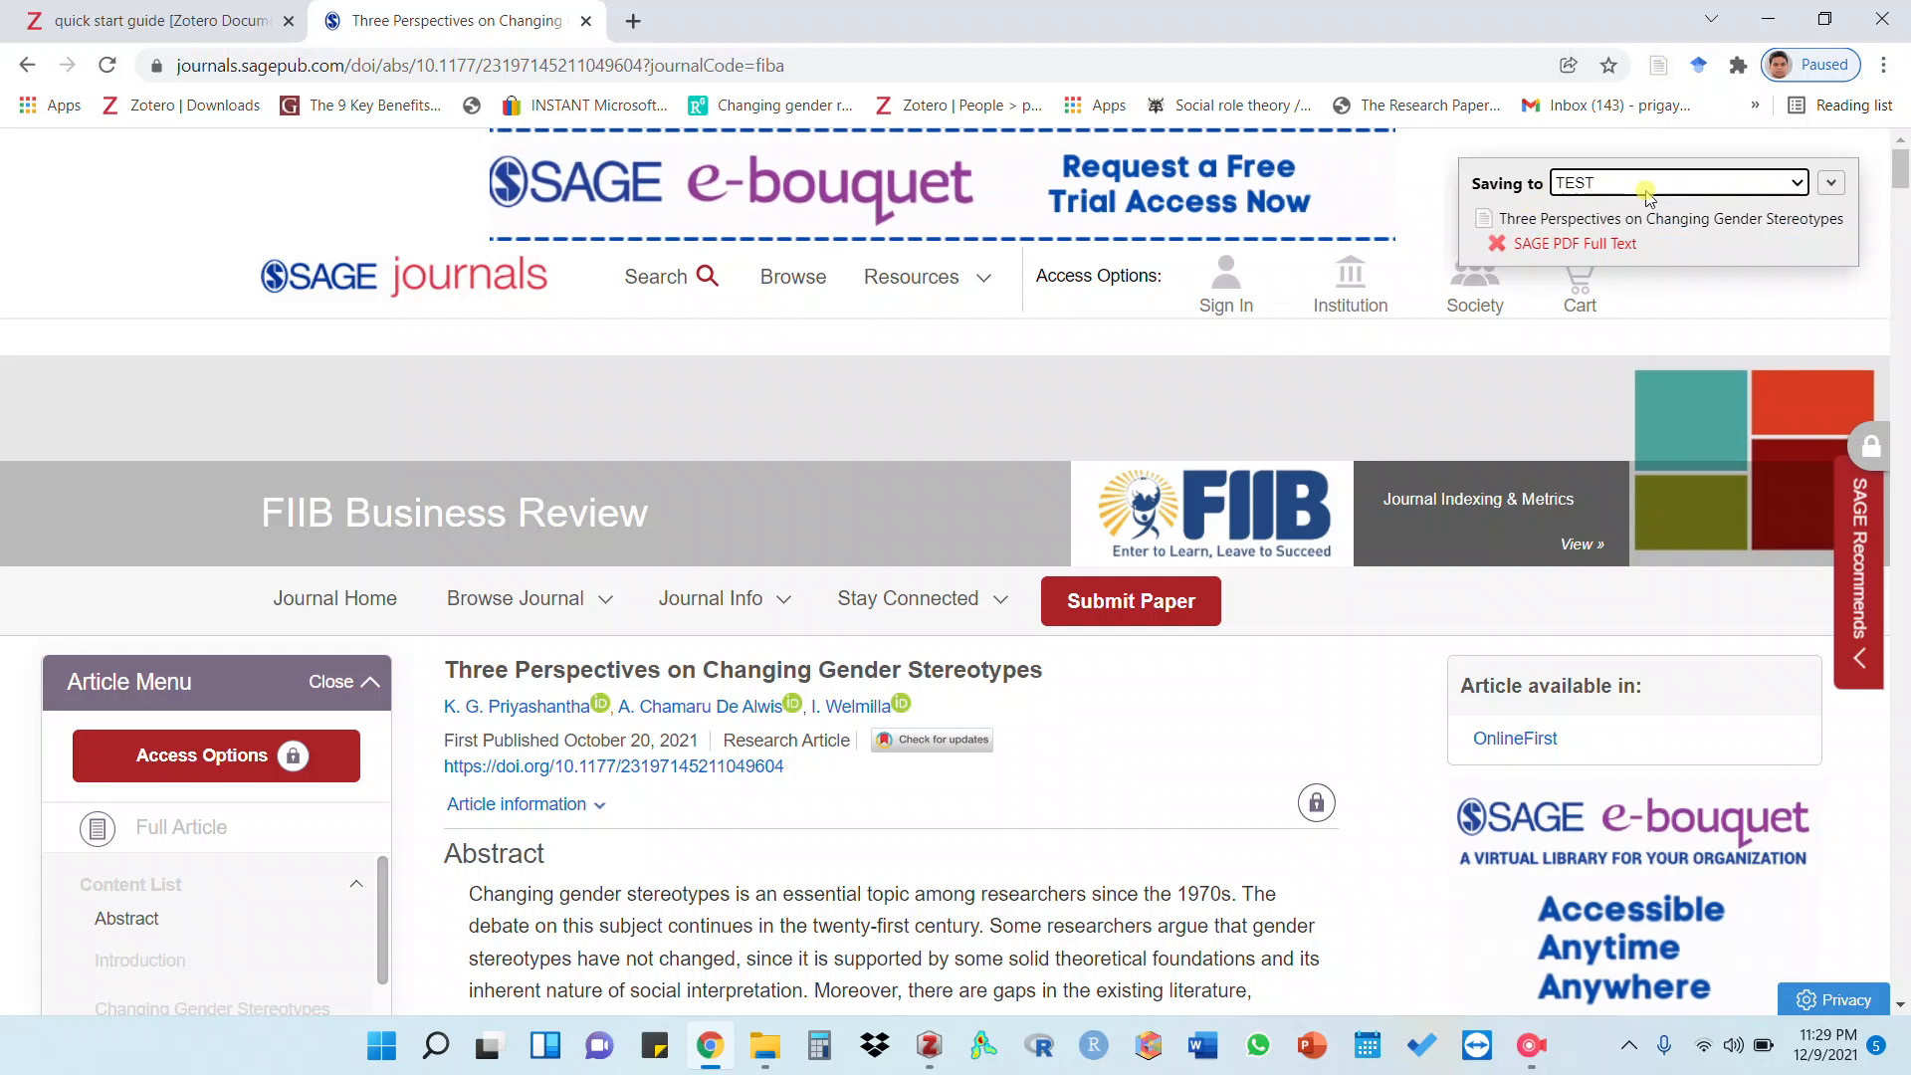
pyautogui.click(1831, 186)
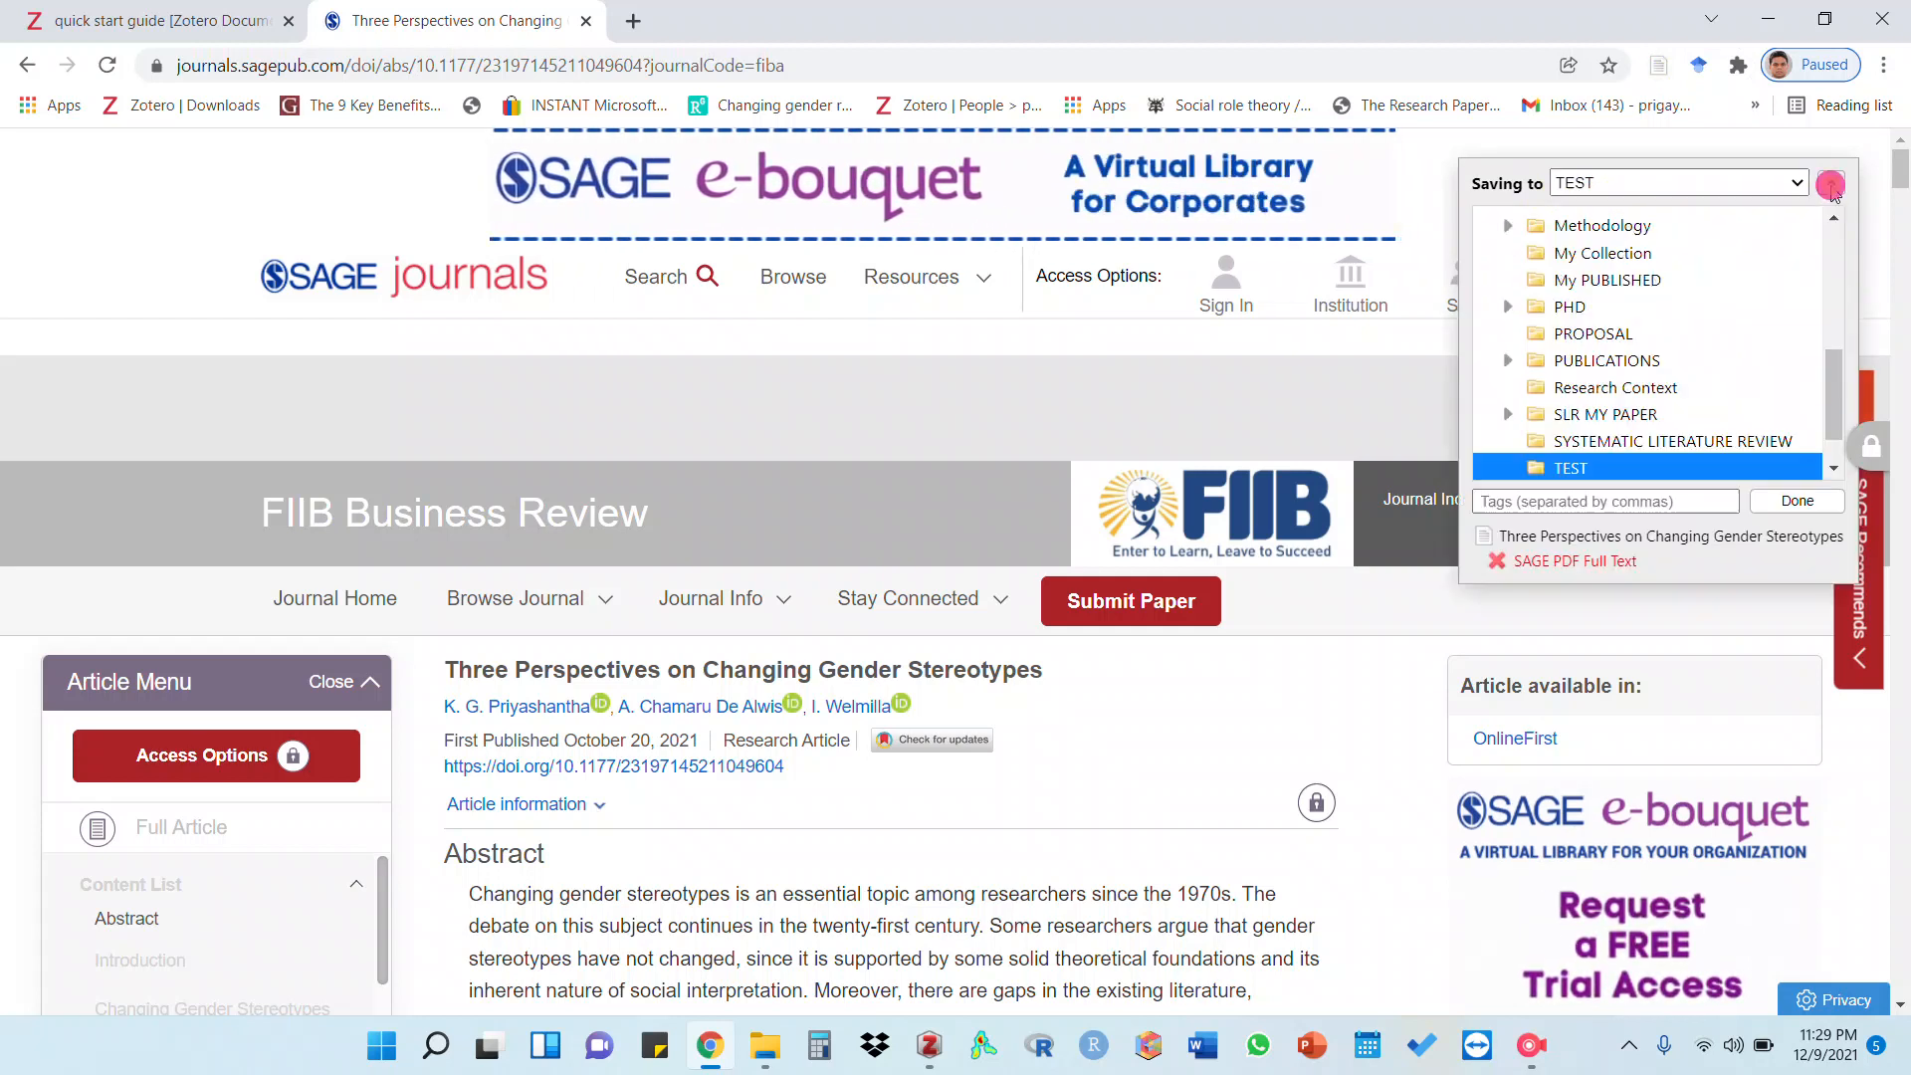
pyautogui.click(1606, 470)
pyautogui.click(1568, 468)
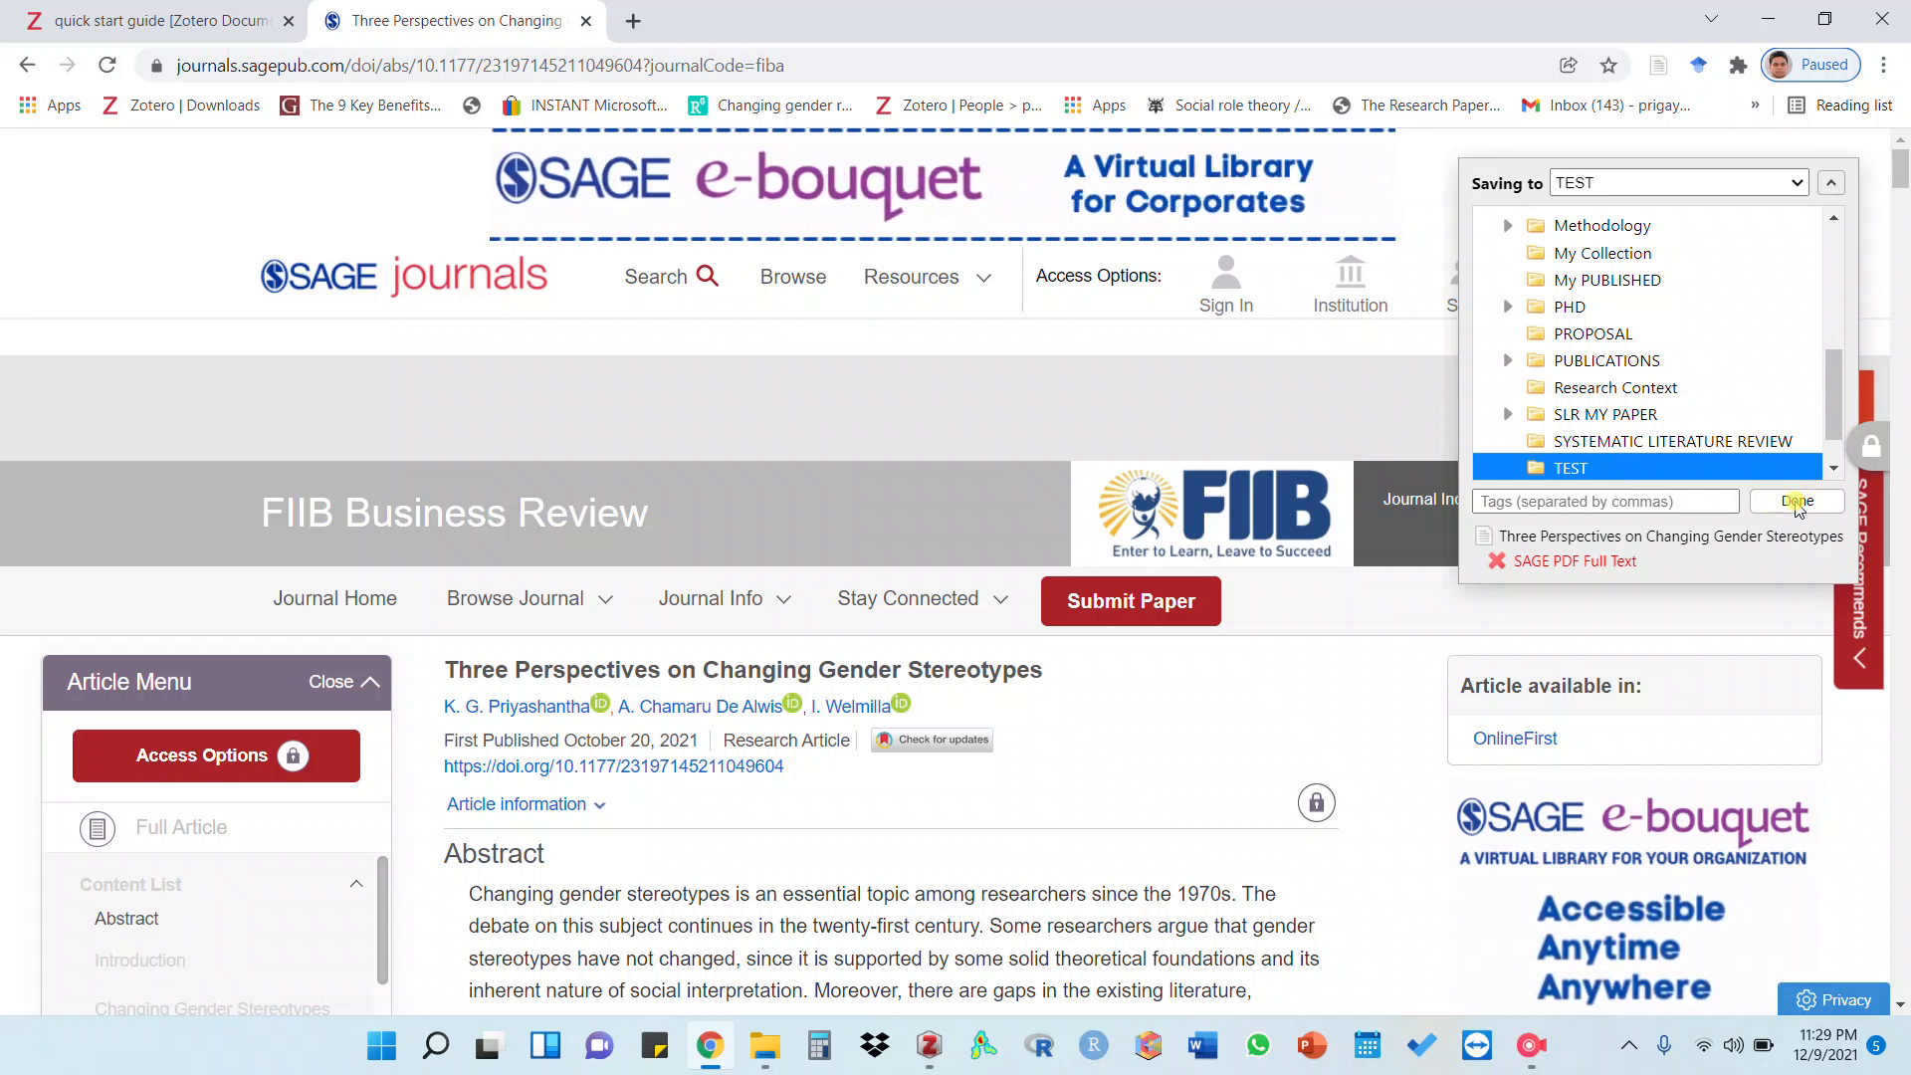
pyautogui.click(1796, 503)
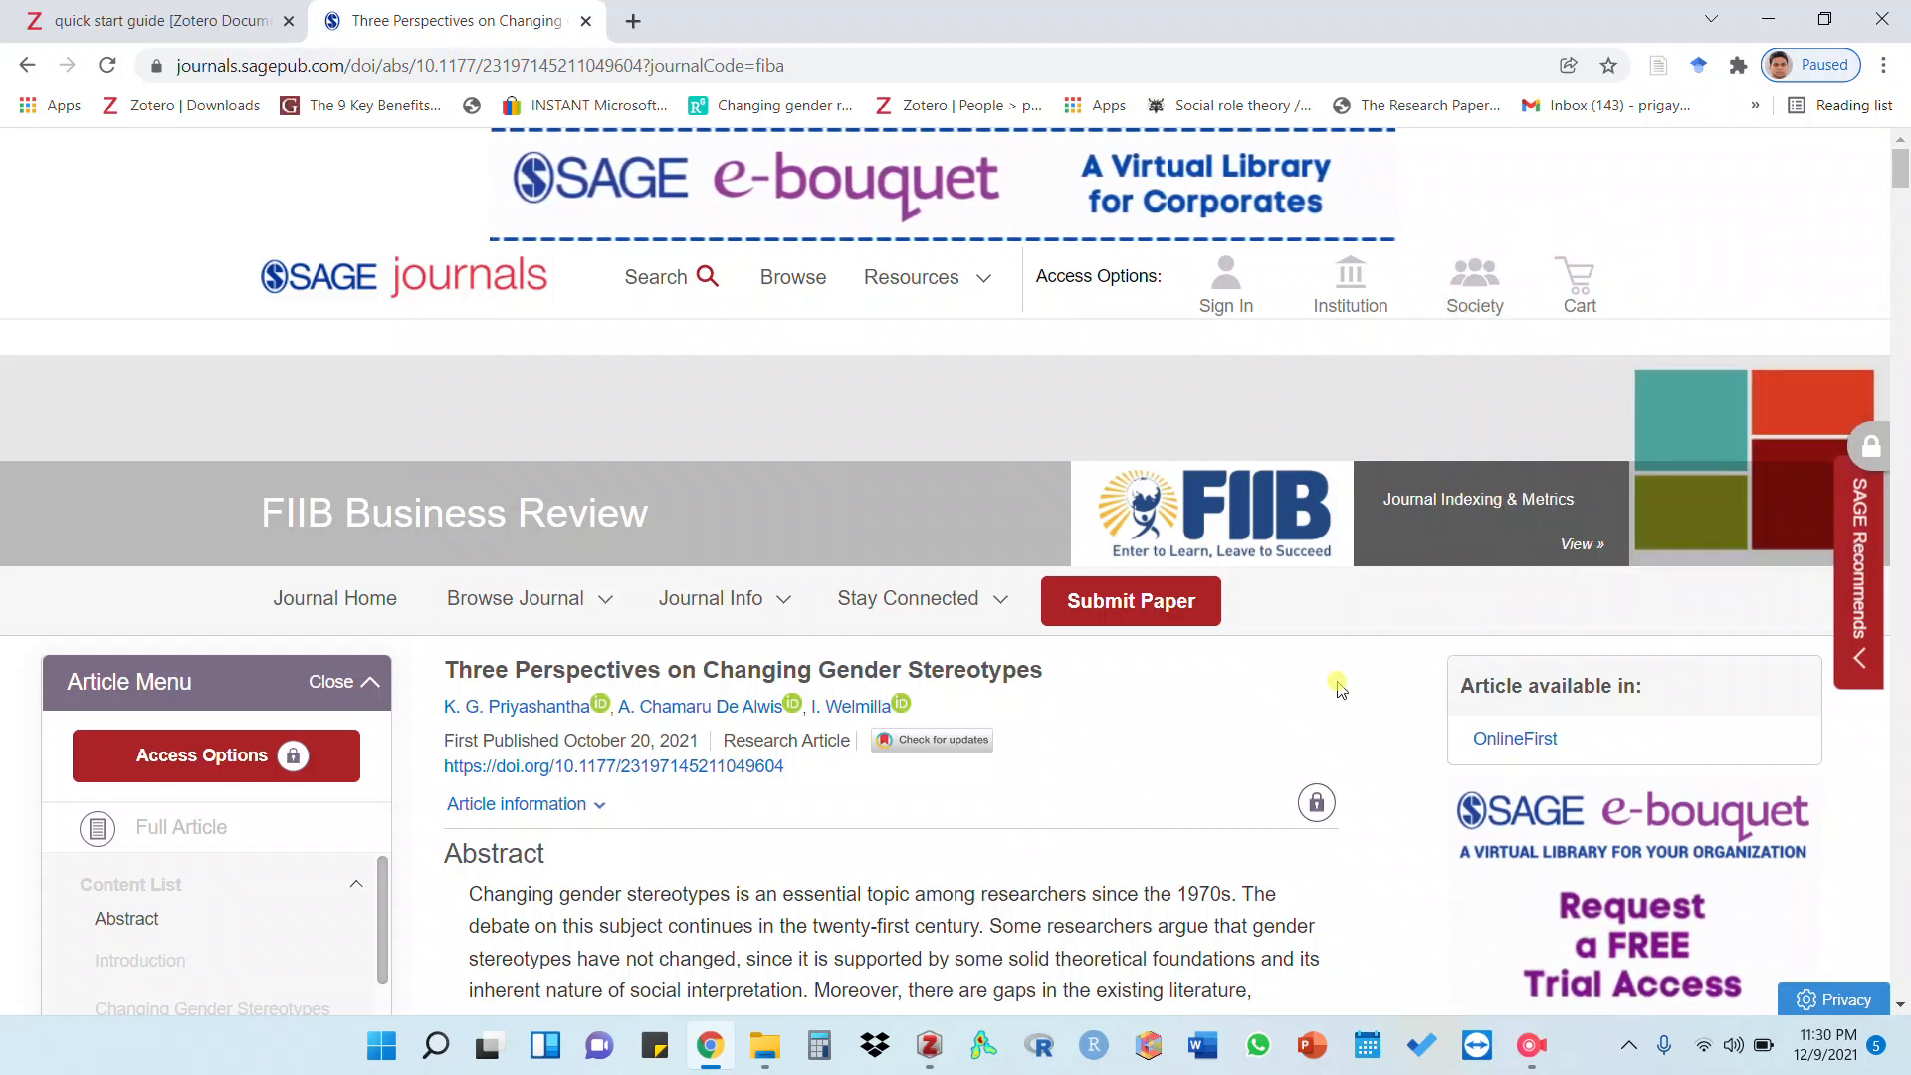
# Switch to Zotero and examine the saved article's title and publication details in the TEST collection
pyautogui.click(929, 1045)
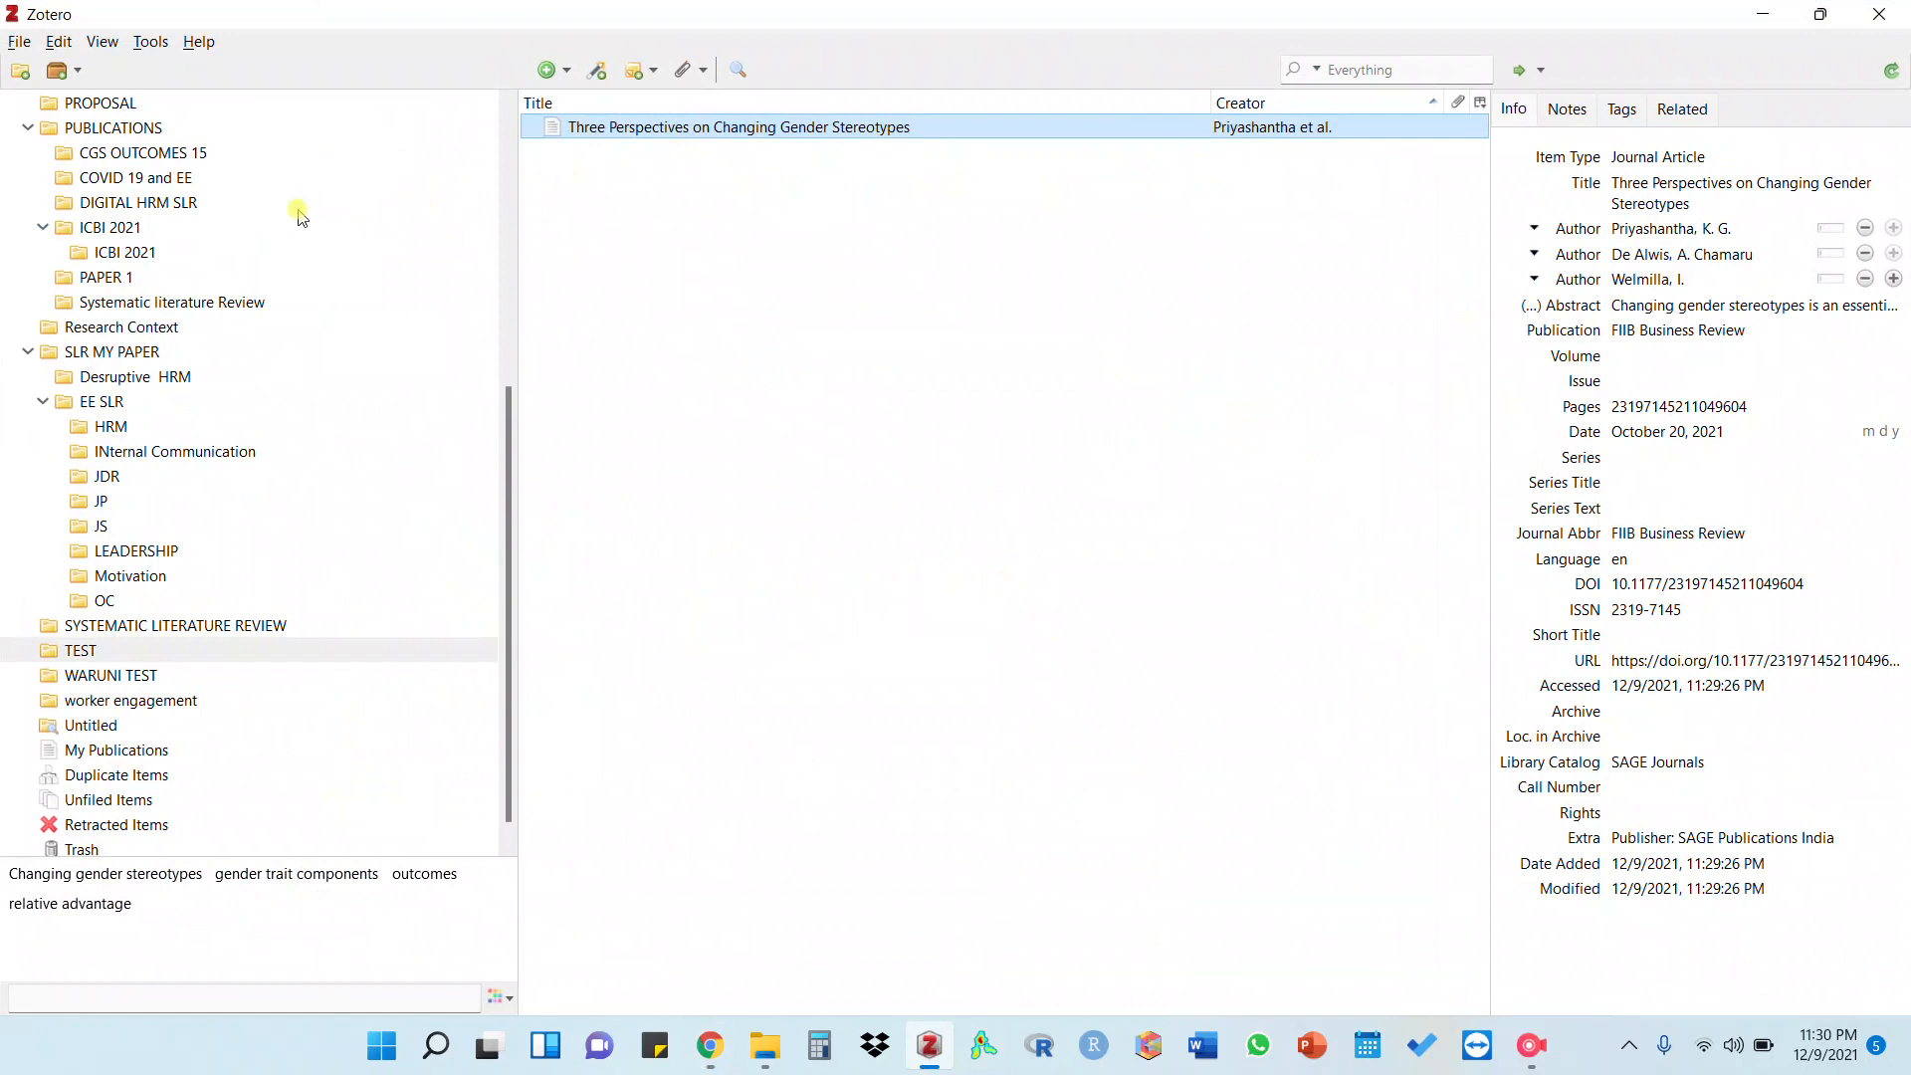
pyautogui.click(77, 657)
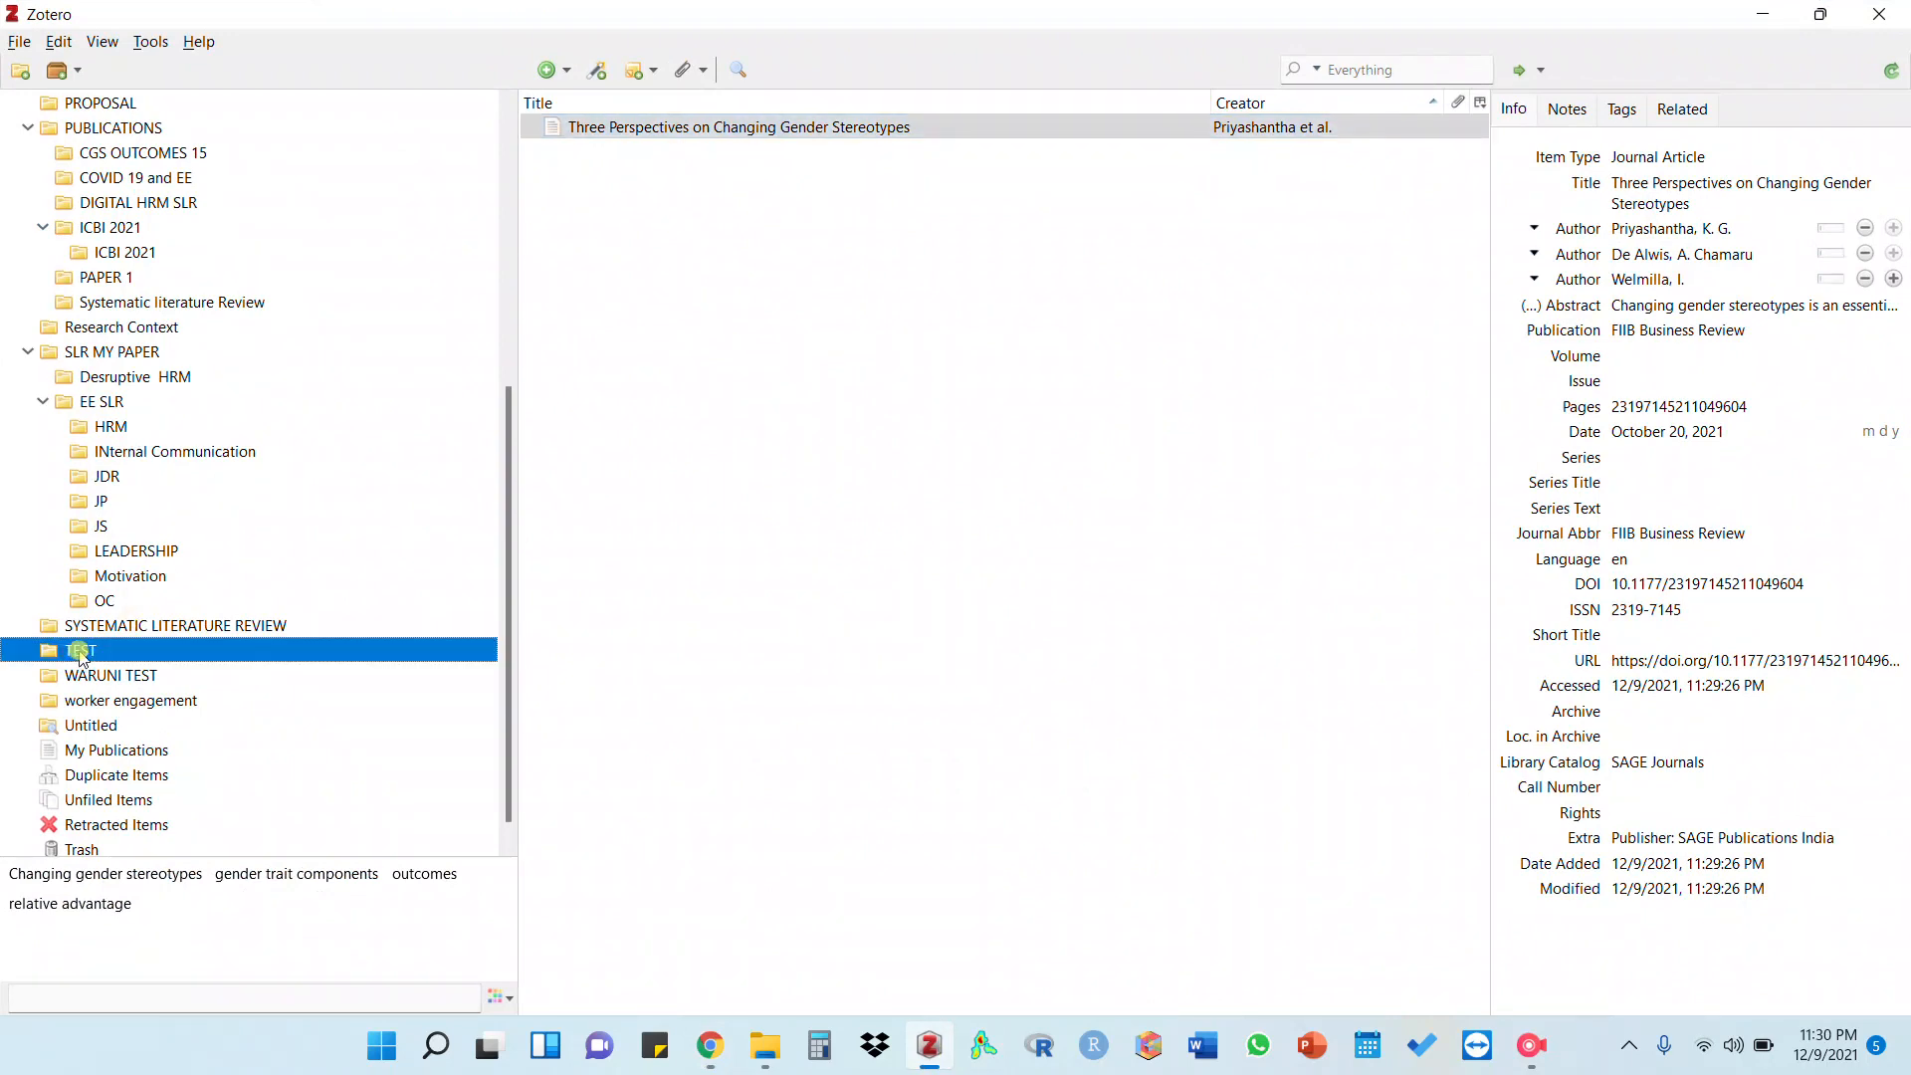
pyautogui.click(587, 129)
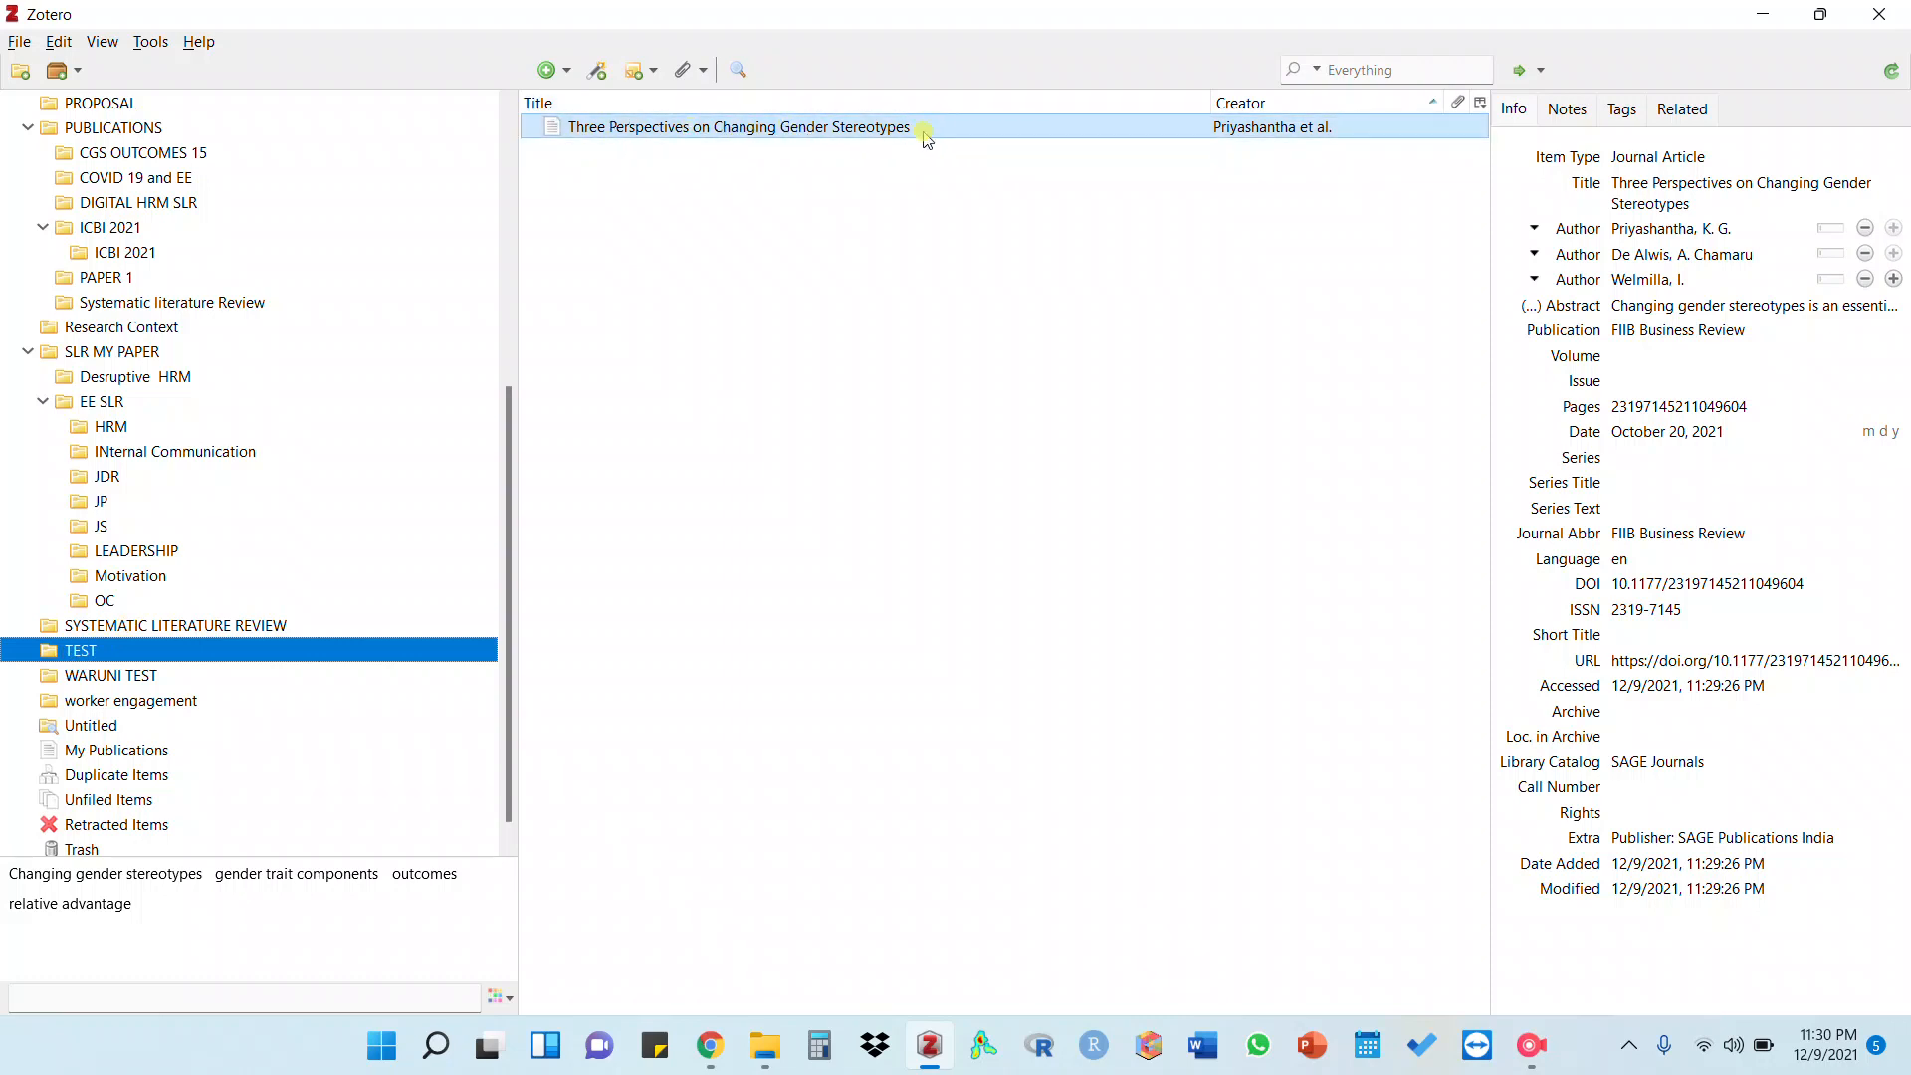
pyautogui.click(1682, 189)
pyautogui.click(1709, 339)
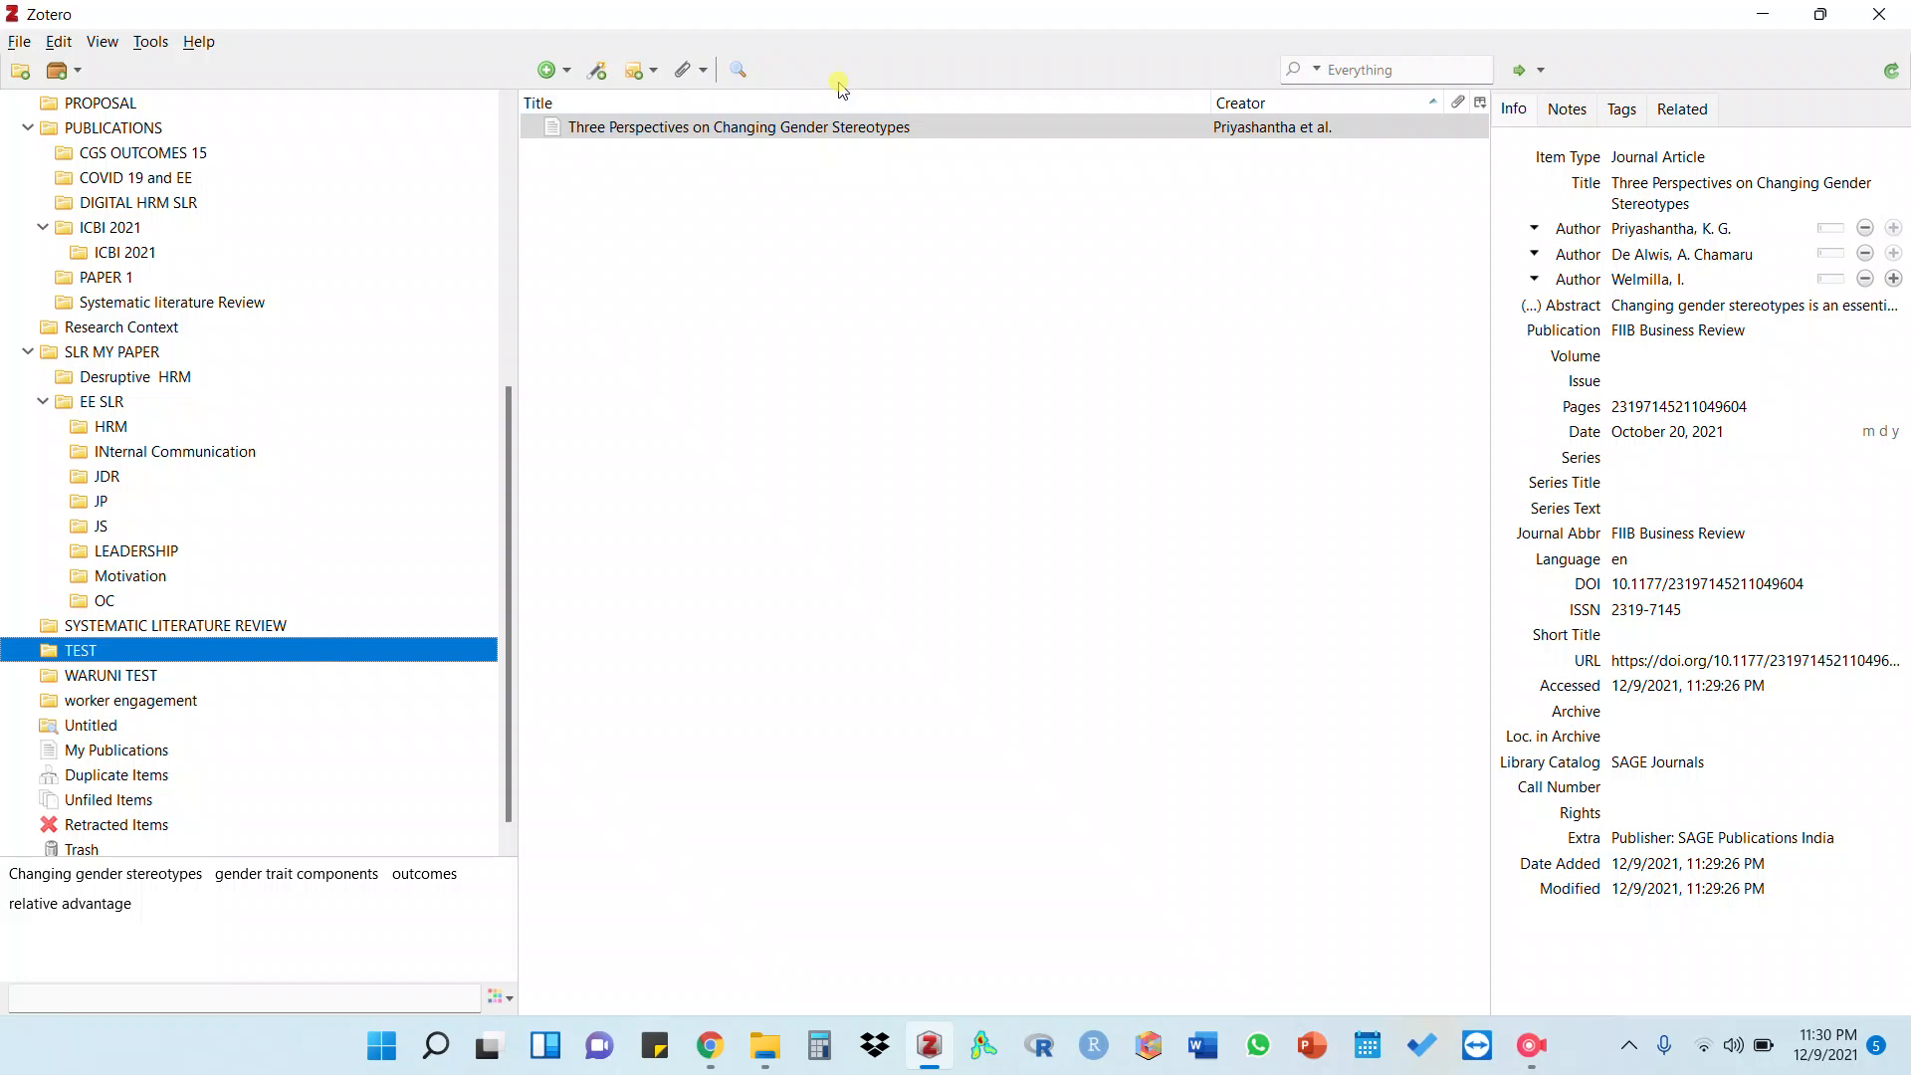
pyautogui.click(936, 1063)
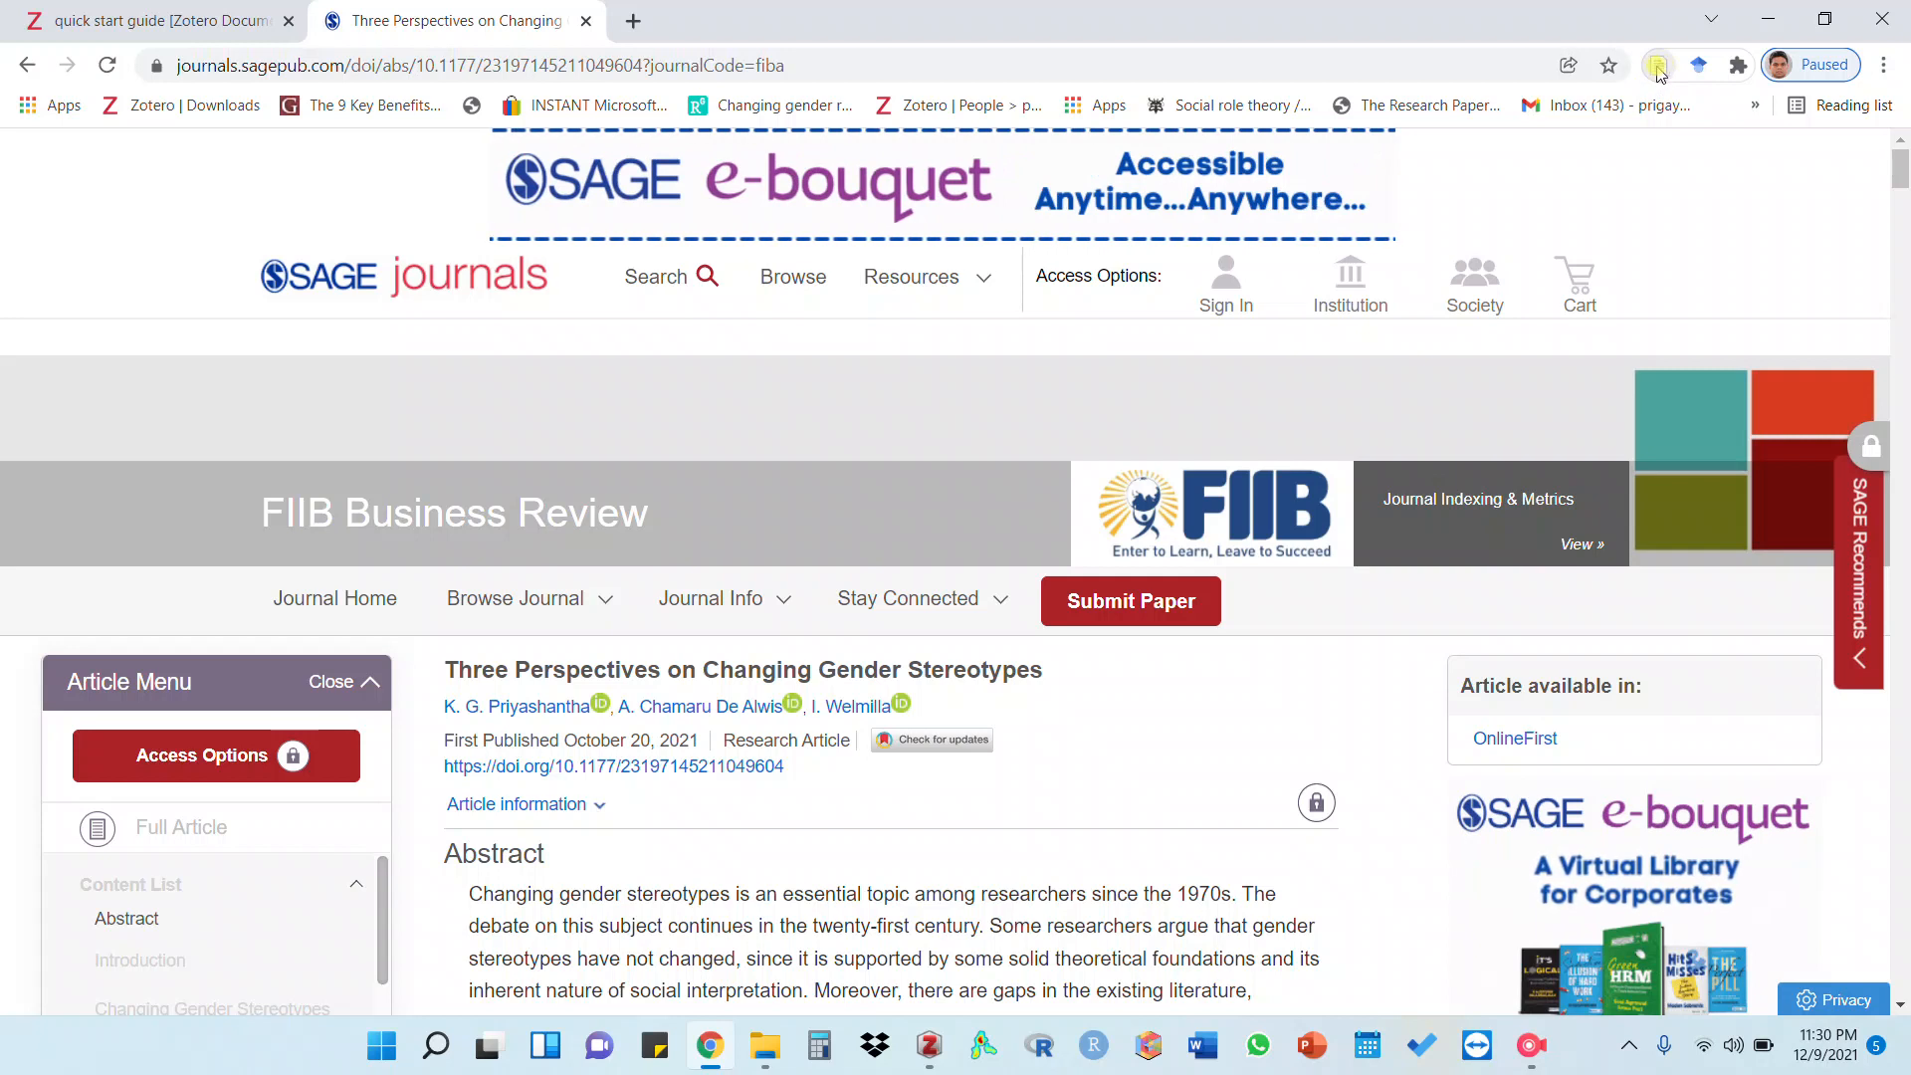
pyautogui.scroll(-2, 906, 779)
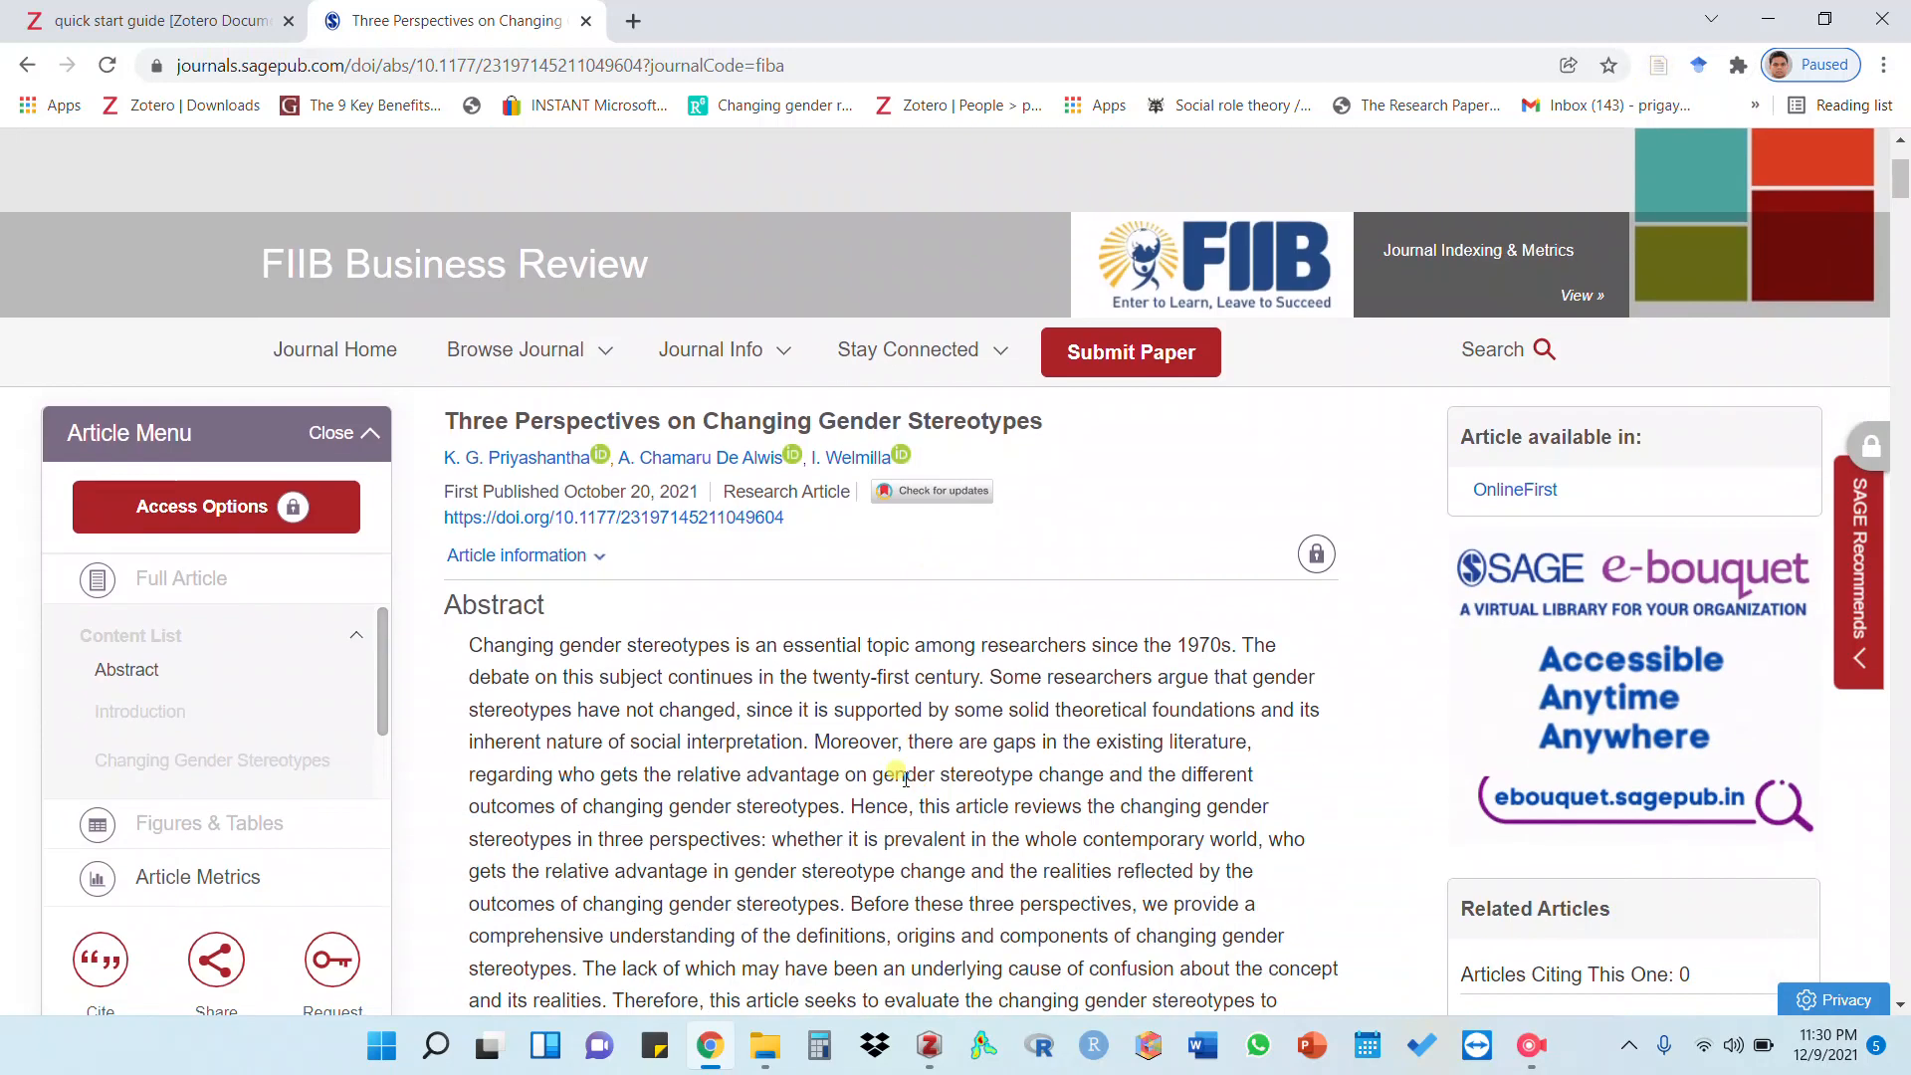
pyautogui.moveTo(804, 534); pyautogui.dragTo(553, 519)
pyautogui.hotkey('ctrl', 'c')
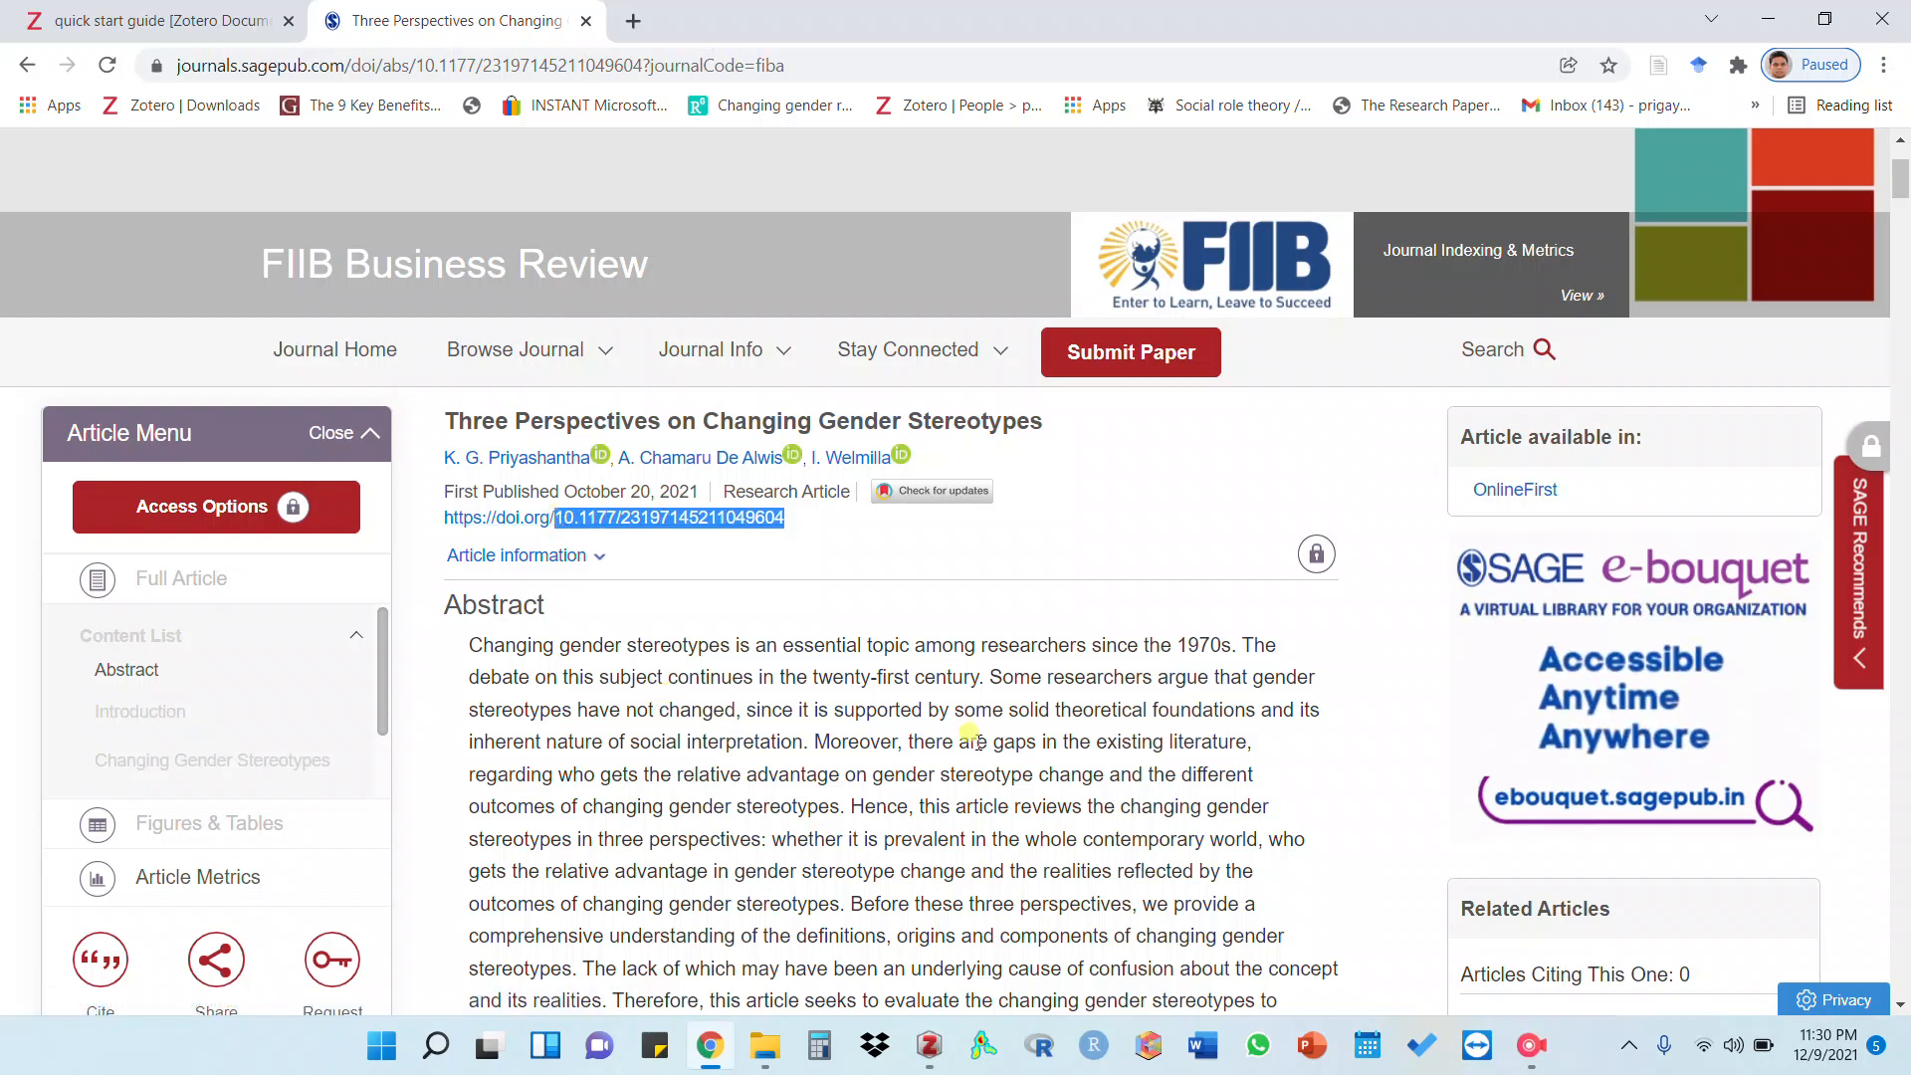
pyautogui.click(929, 1045)
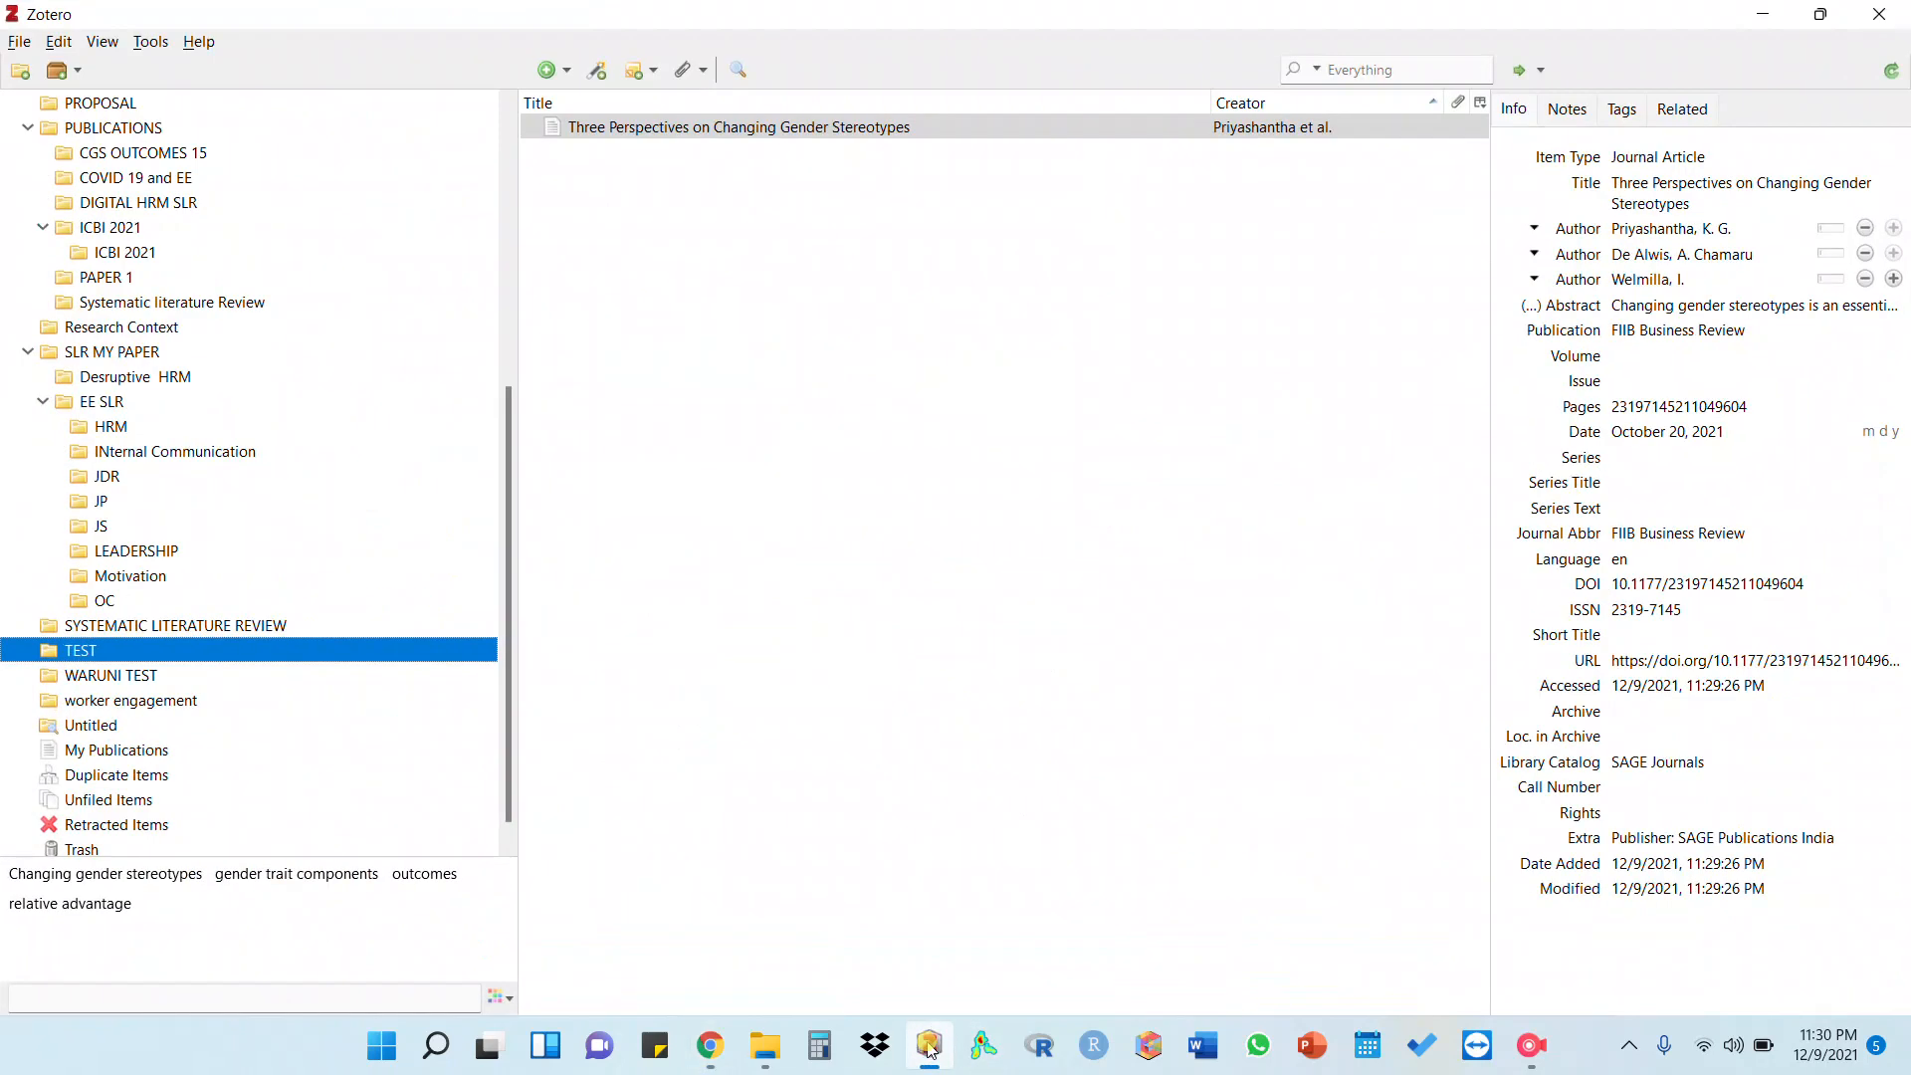
pyautogui.click(599, 73)
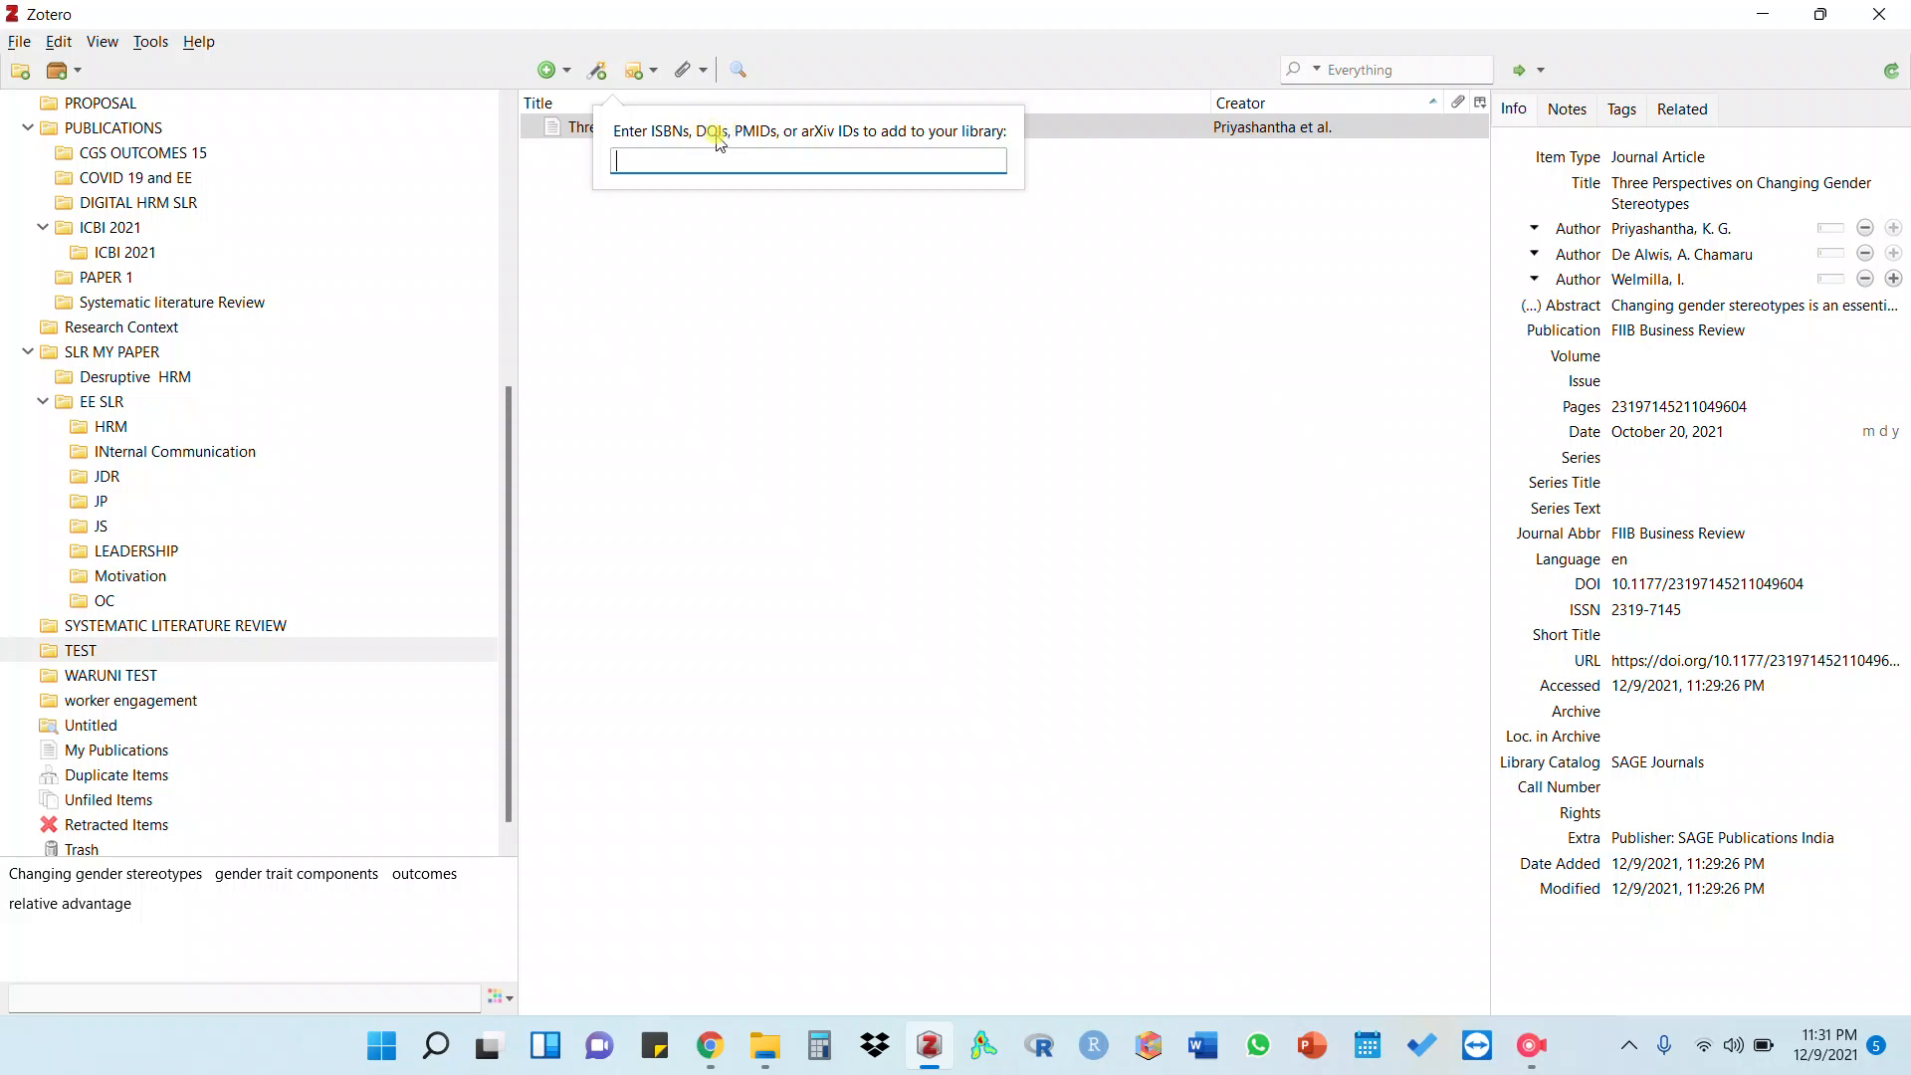
pyautogui.hotkey('ctrl', 'v')
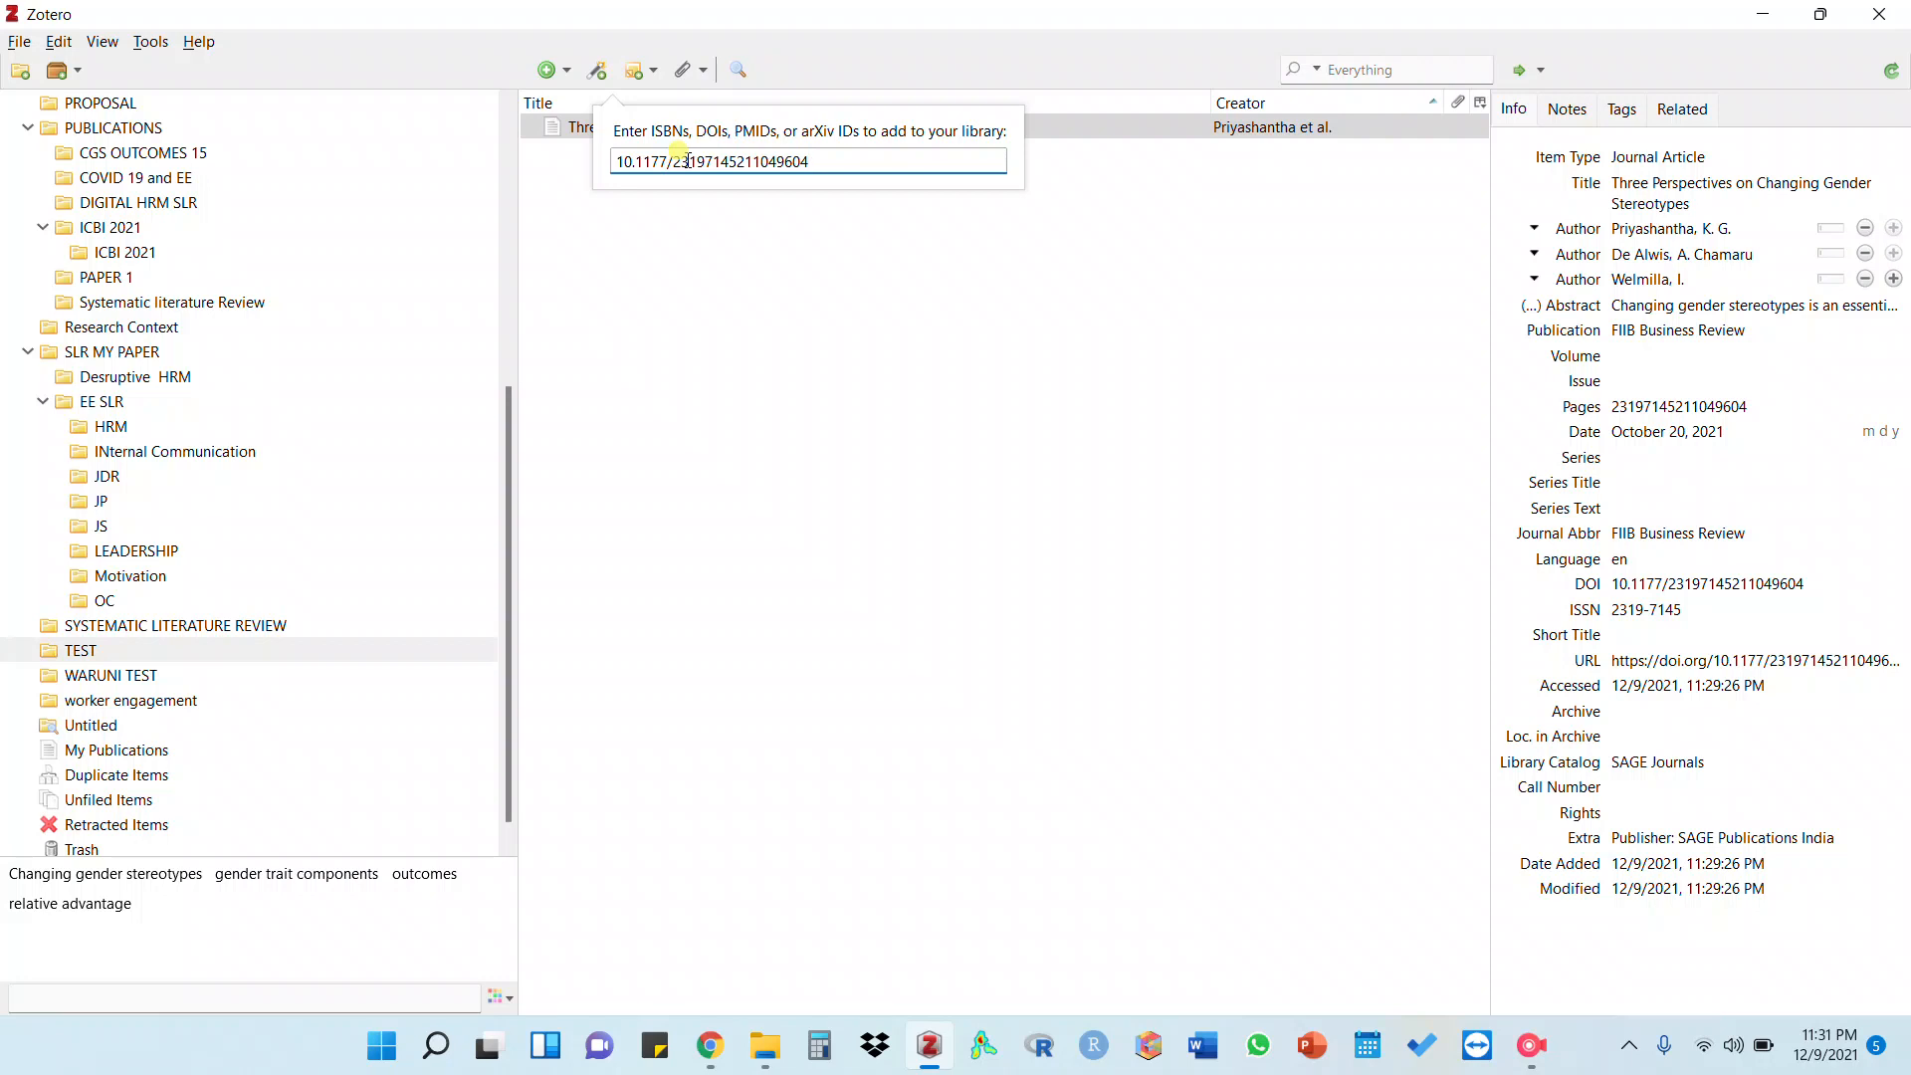
pyautogui.tripleClick(687, 161)
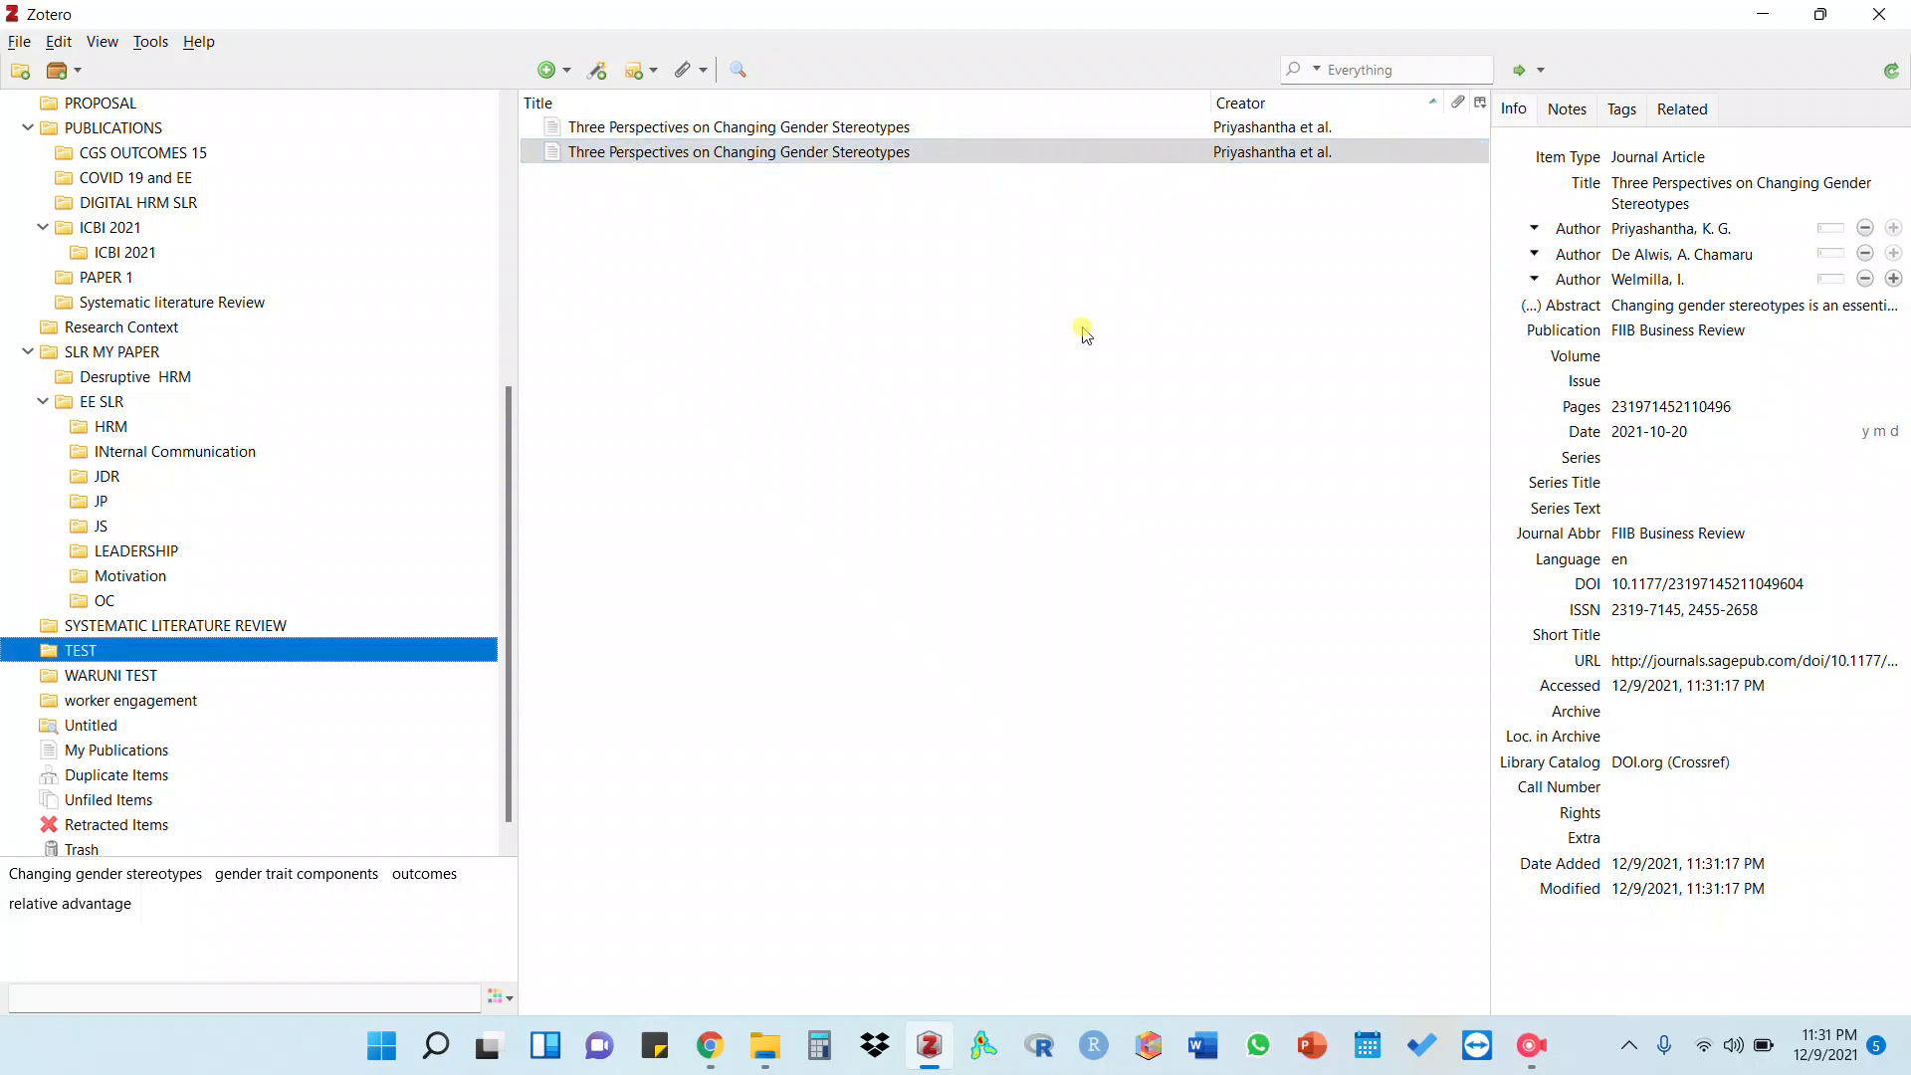
pyautogui.click(678, 157)
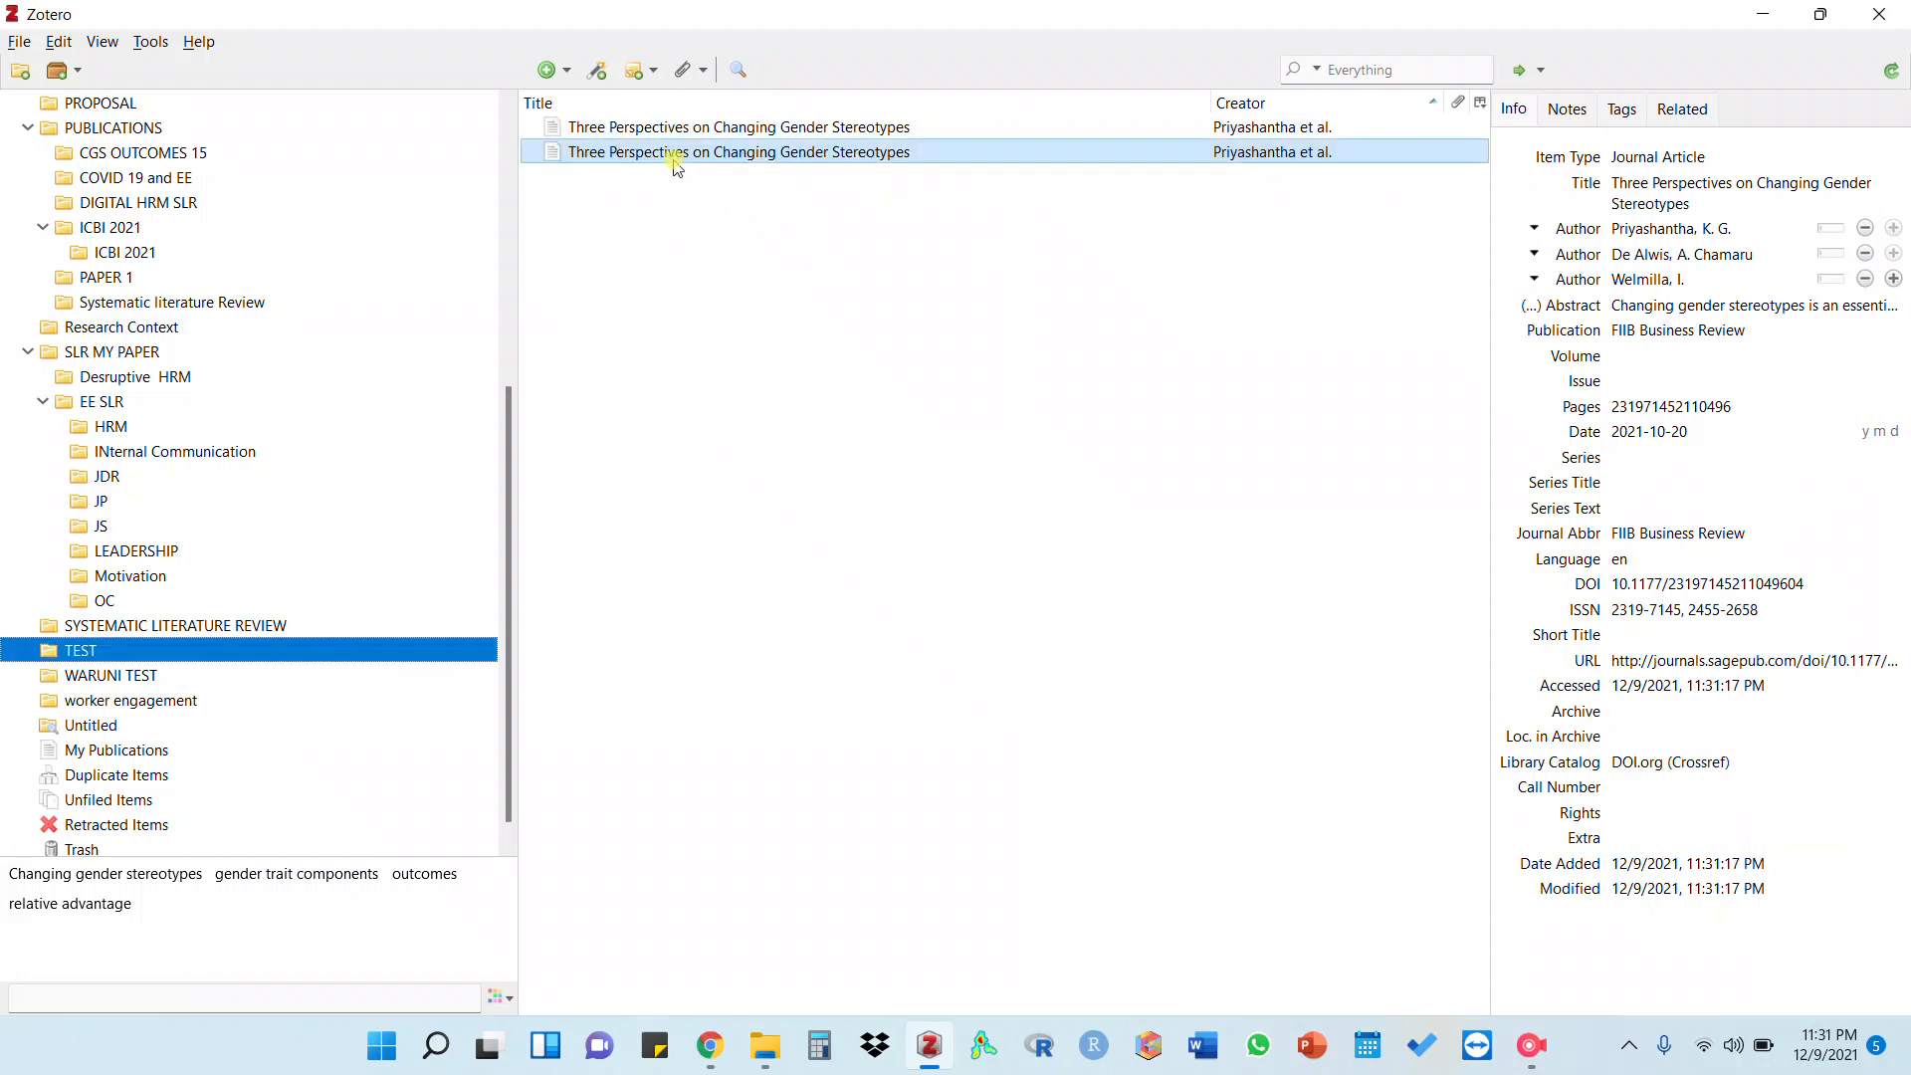
# Copy the article page's web address from Chrome and try to add it to the TEST collection in Zotero as an identifier
pyautogui.click(709, 1045)
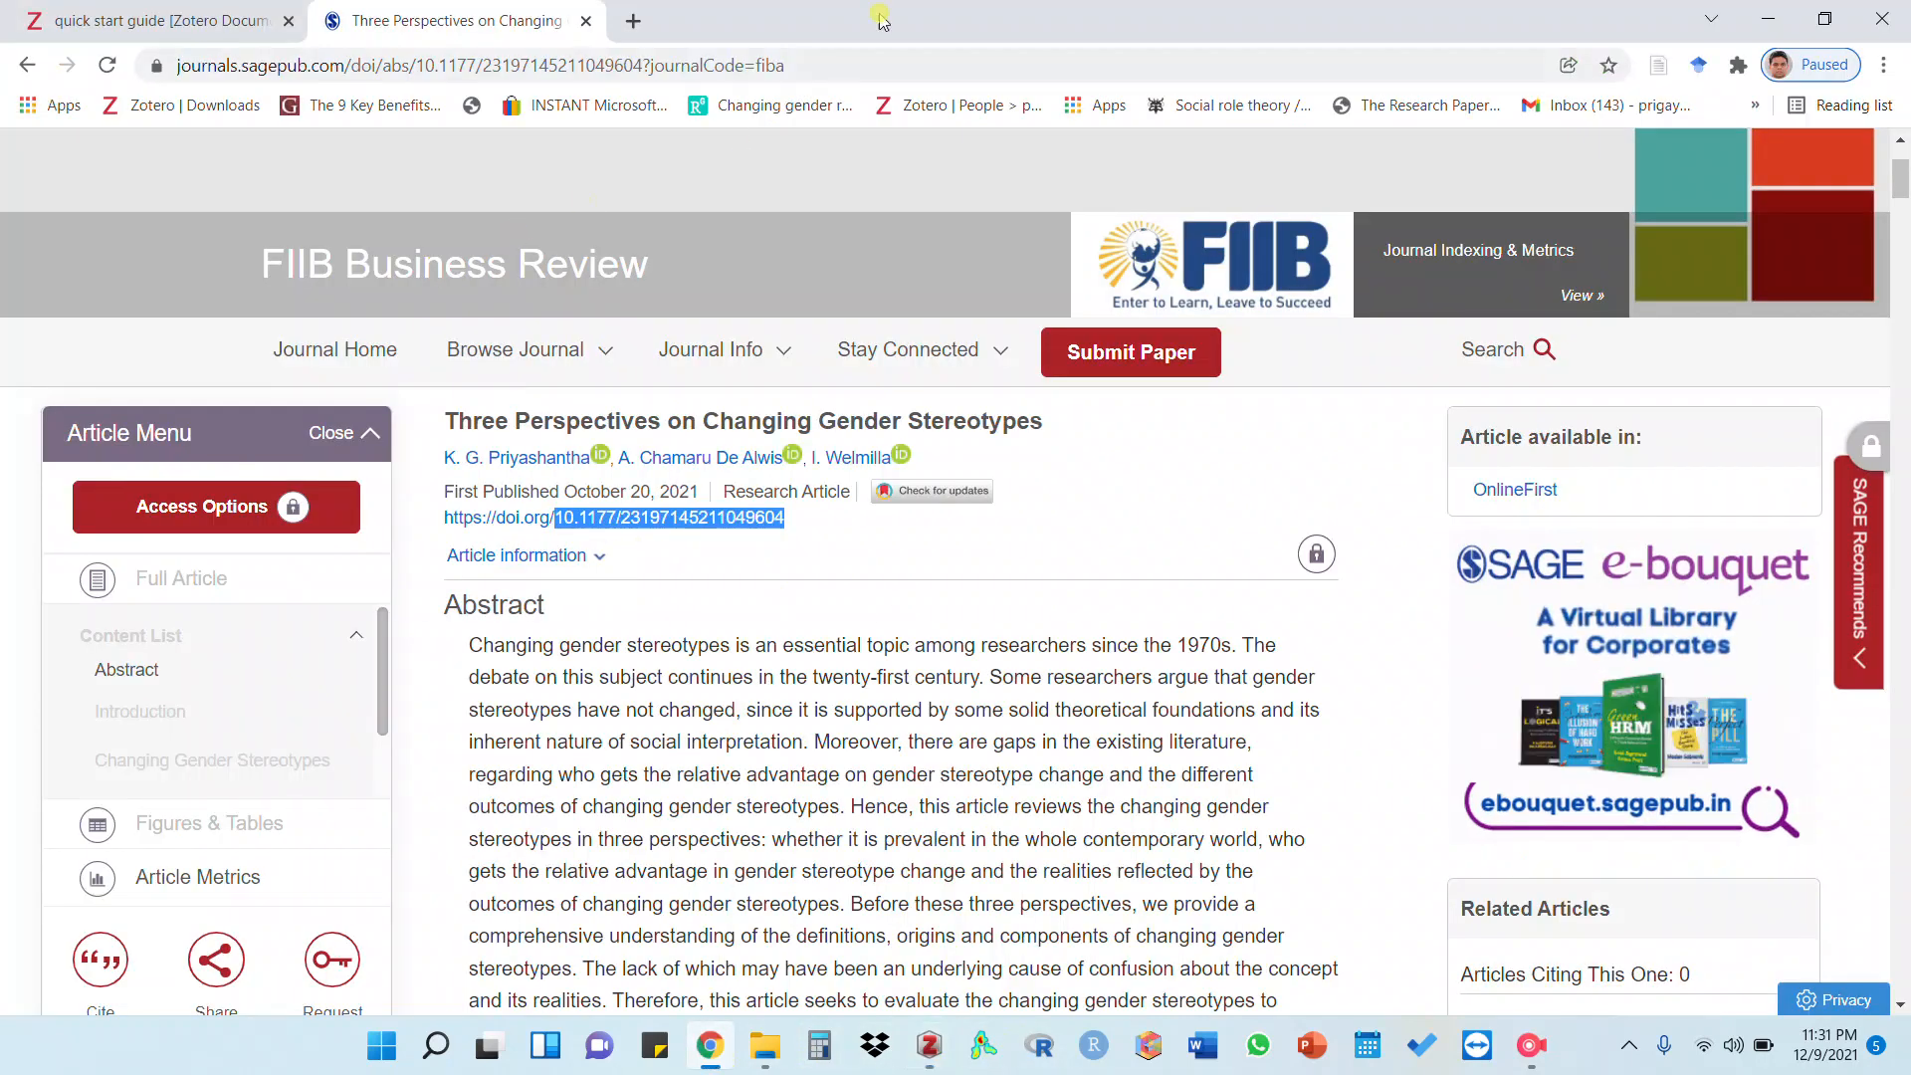
pyautogui.moveTo(802, 65); pyautogui.dragTo(149, 64)
pyautogui.hotkey('ctrl', 'c')
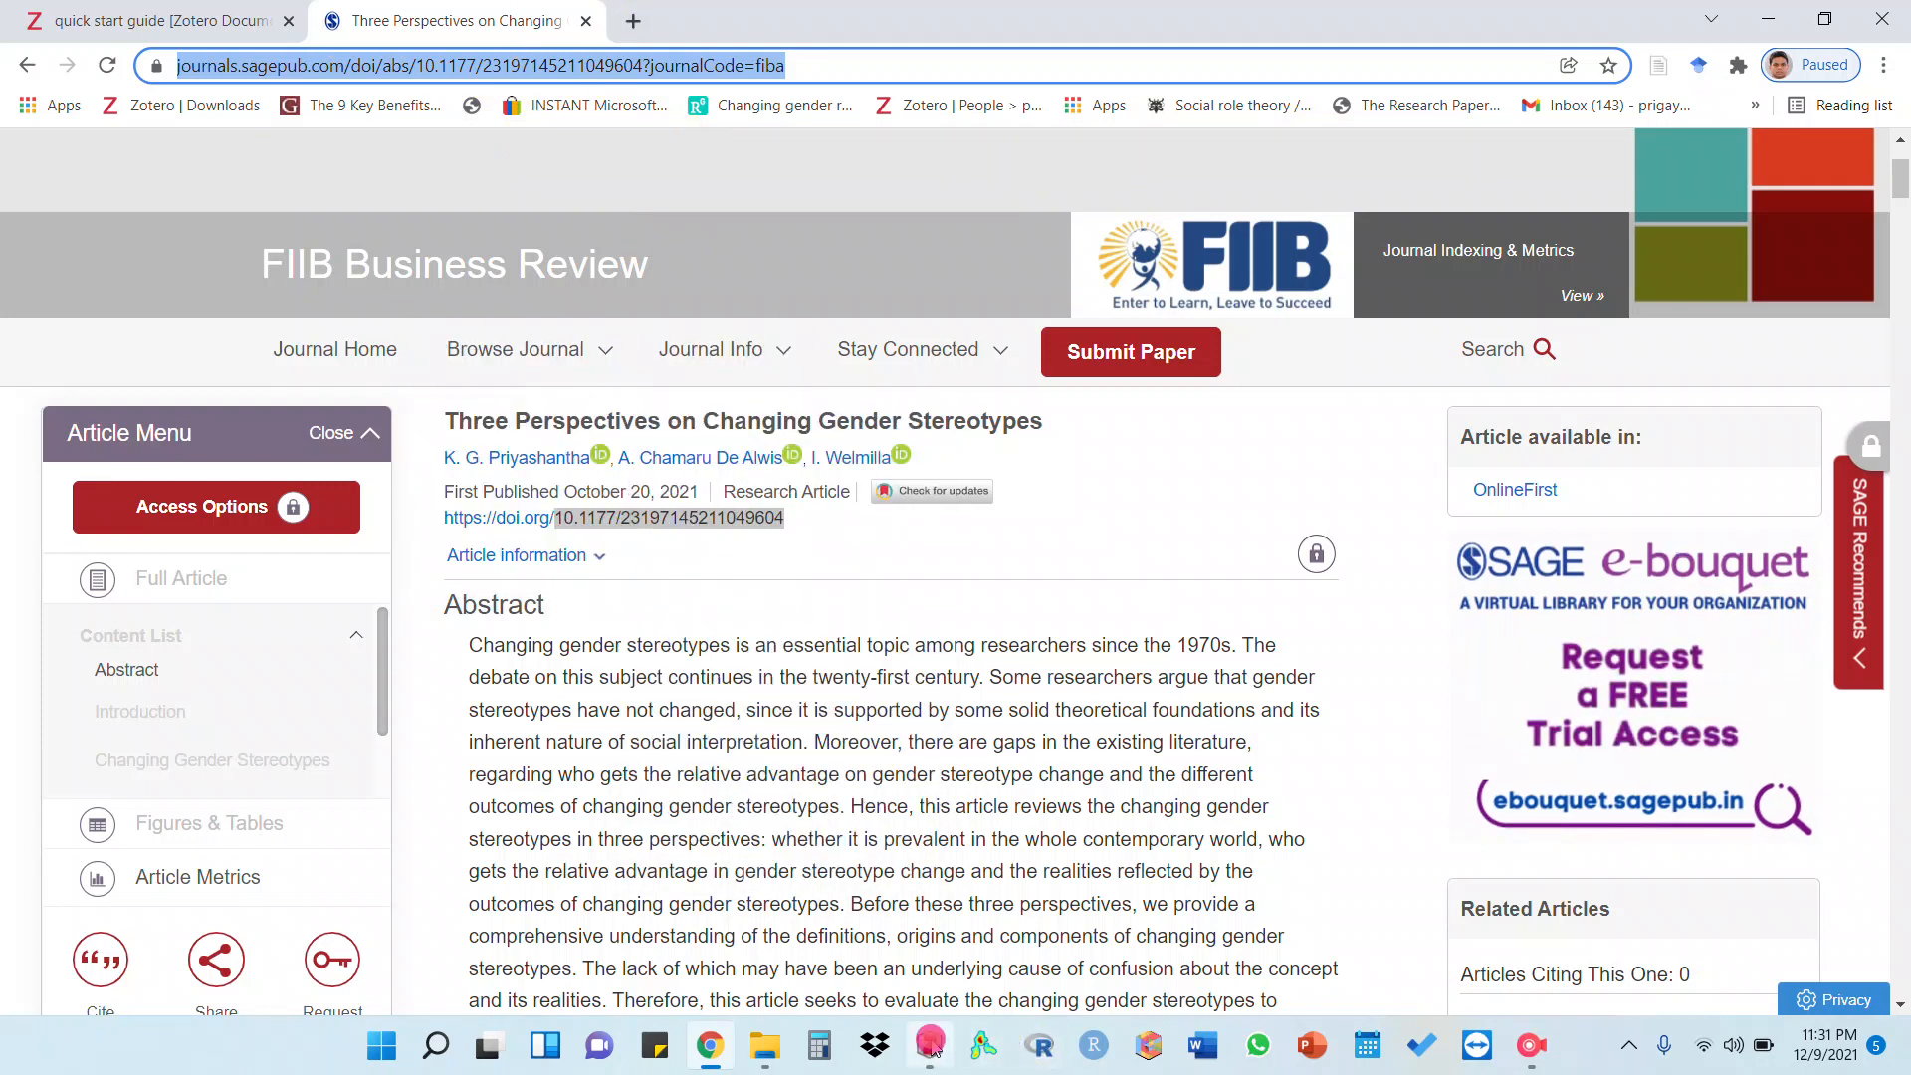
pyautogui.hotkey('alt', 'Tab')
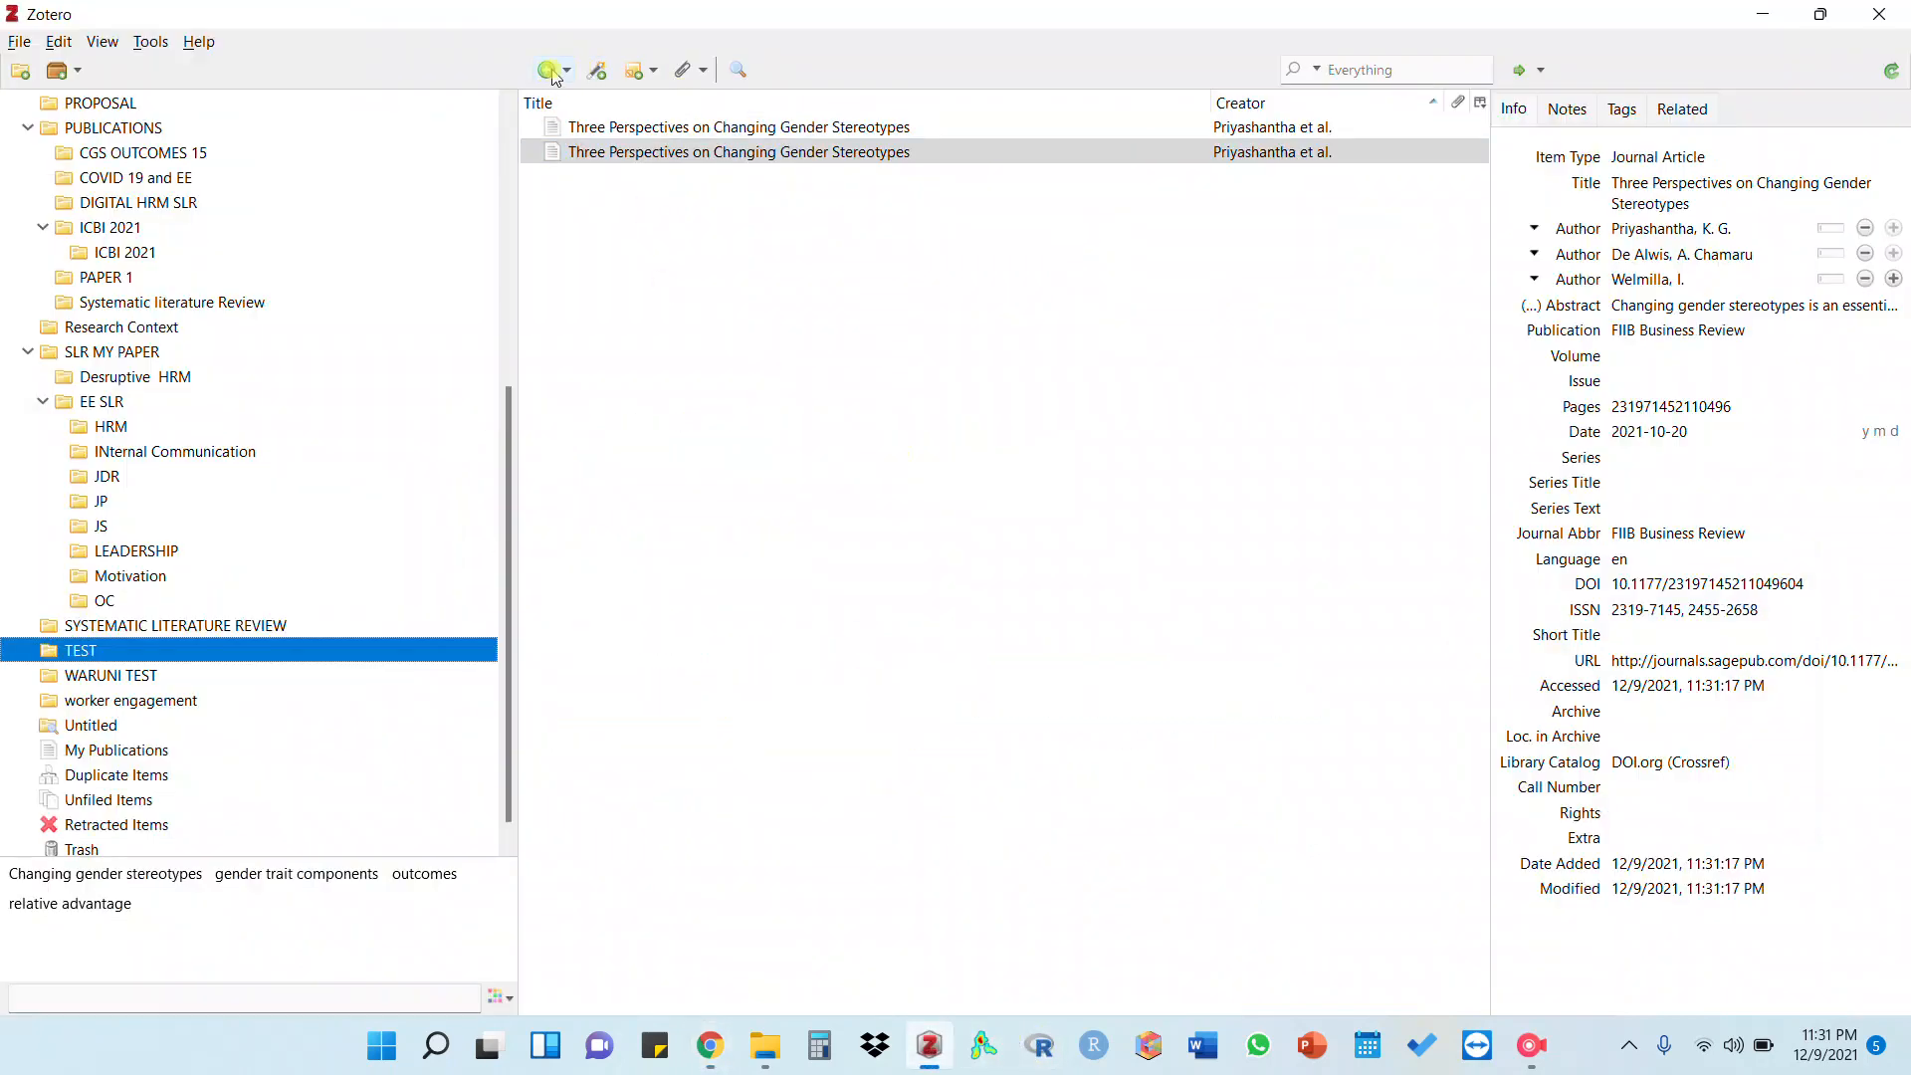
pyautogui.click(597, 71)
pyautogui.hotkey('ctrl', 'v')
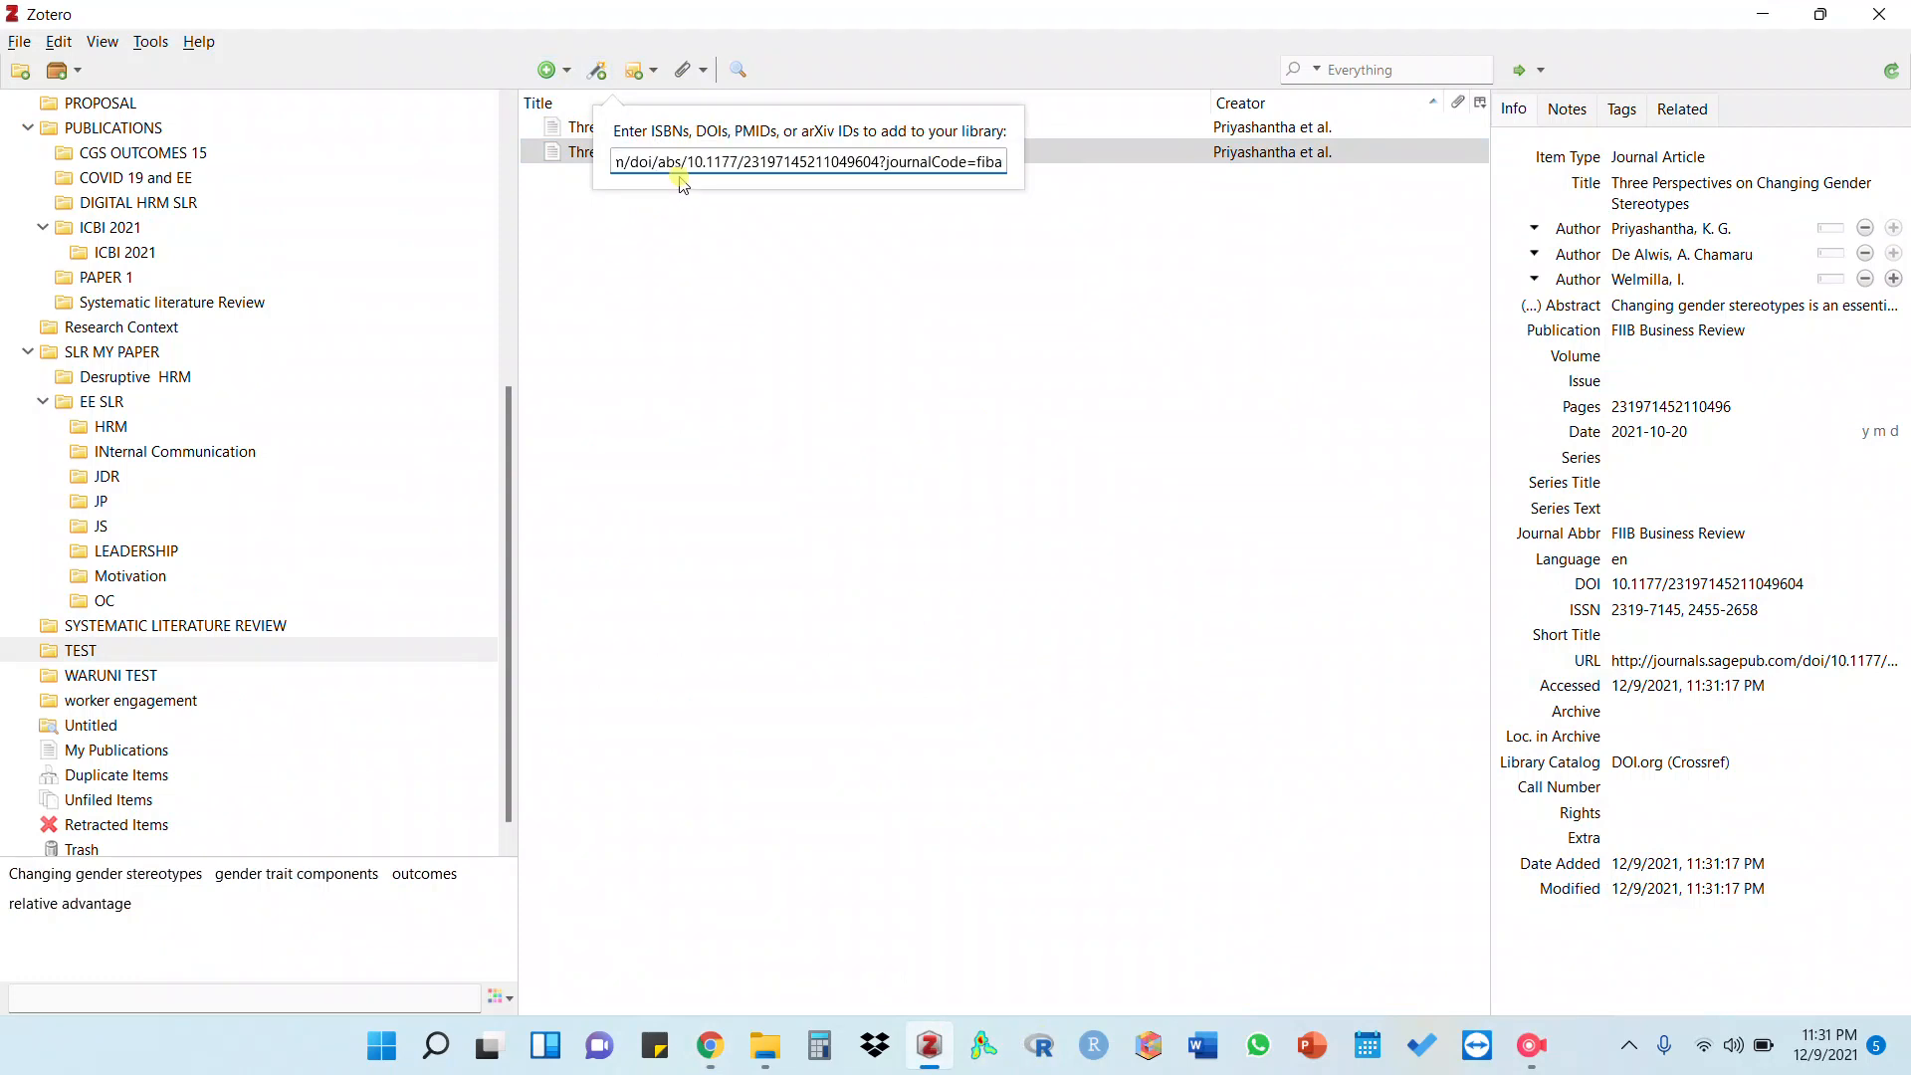
pyautogui.hotkey('ctrl', 'a')
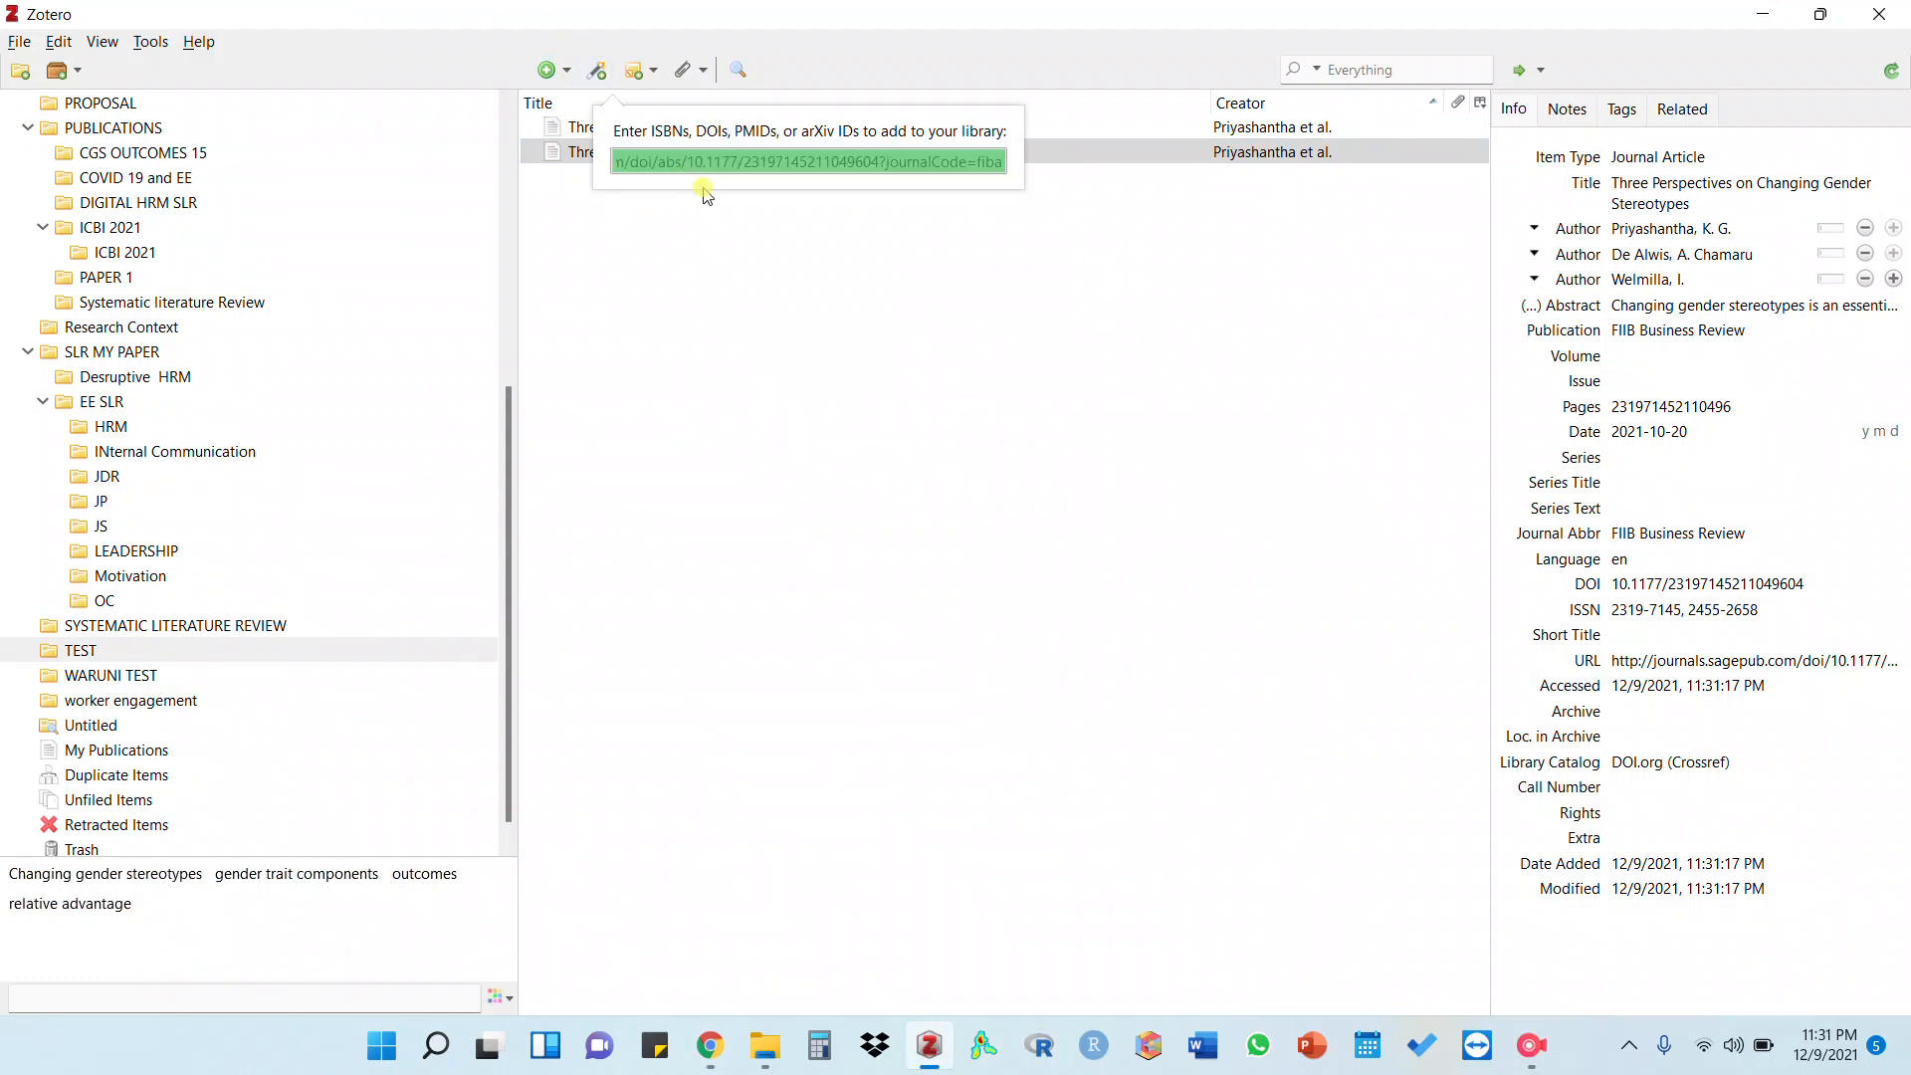
pyautogui.press('Return')
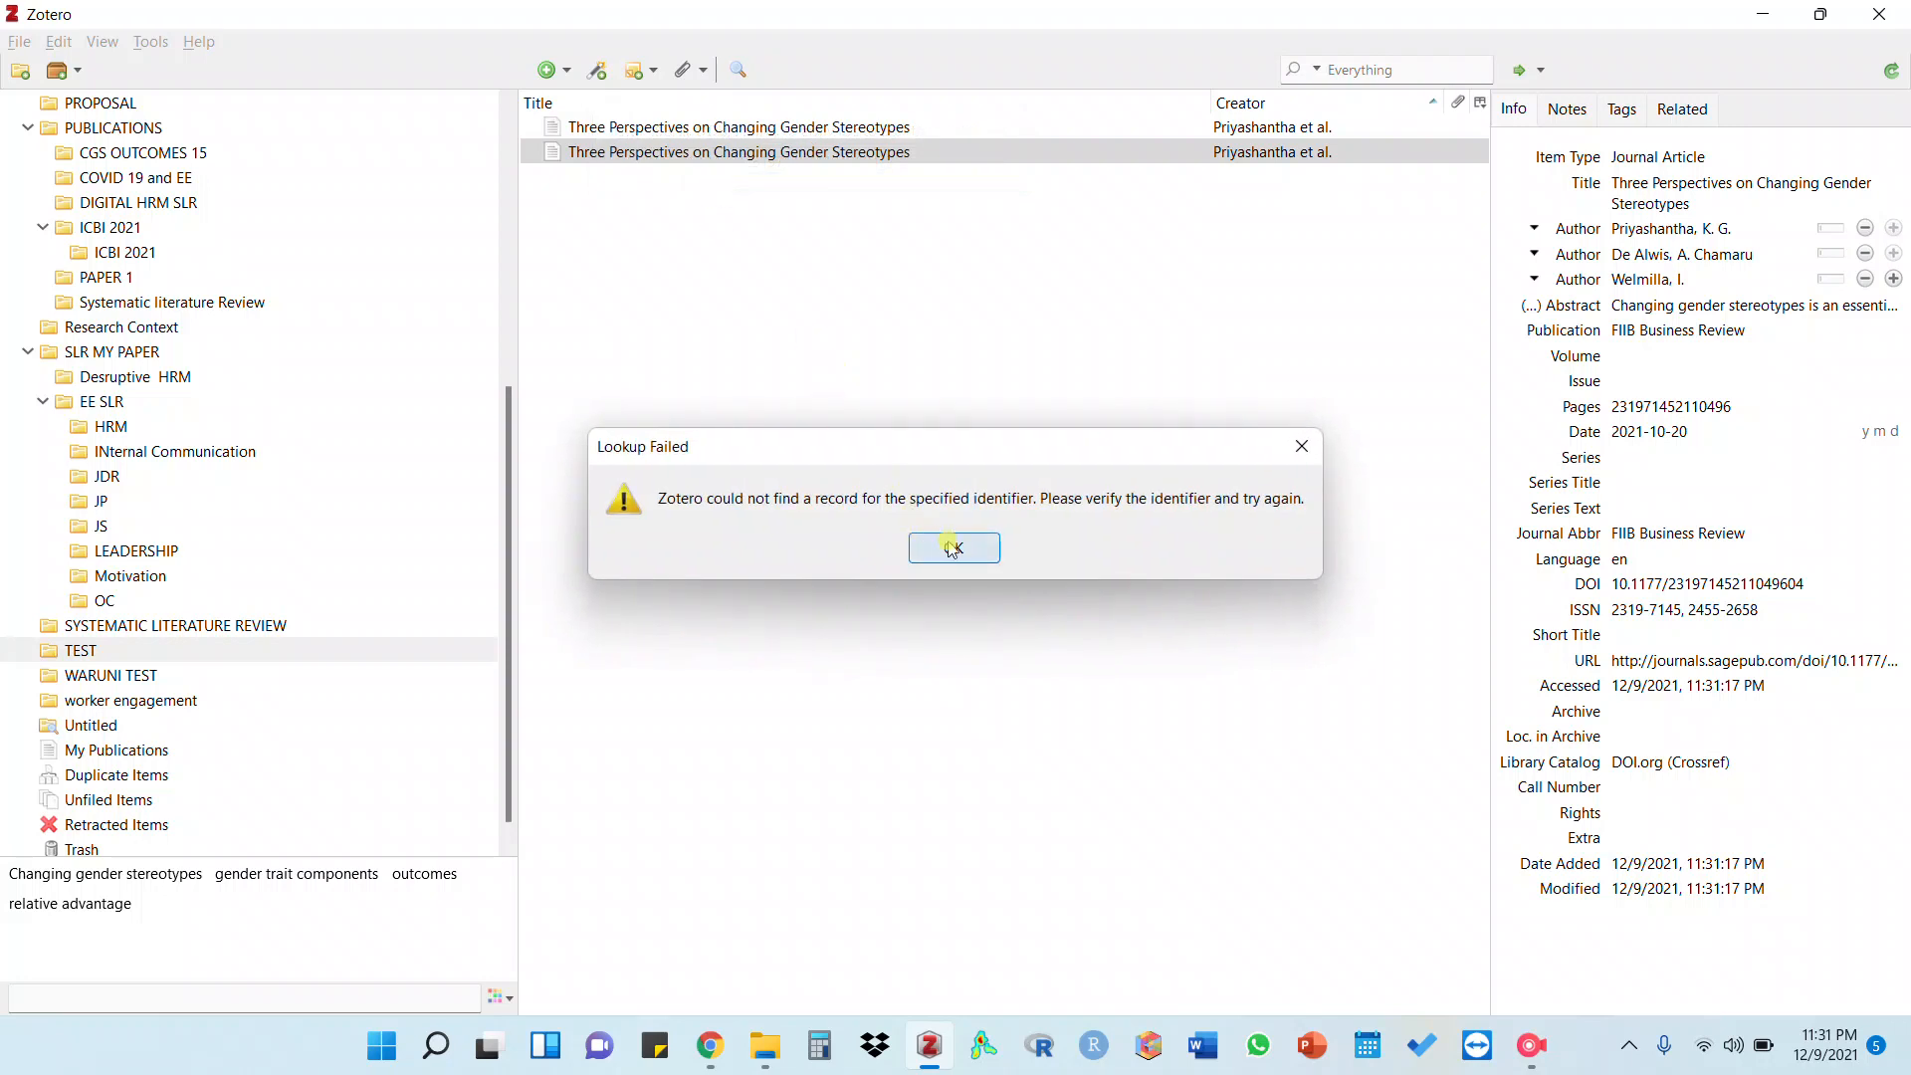
pyautogui.click(1306, 451)
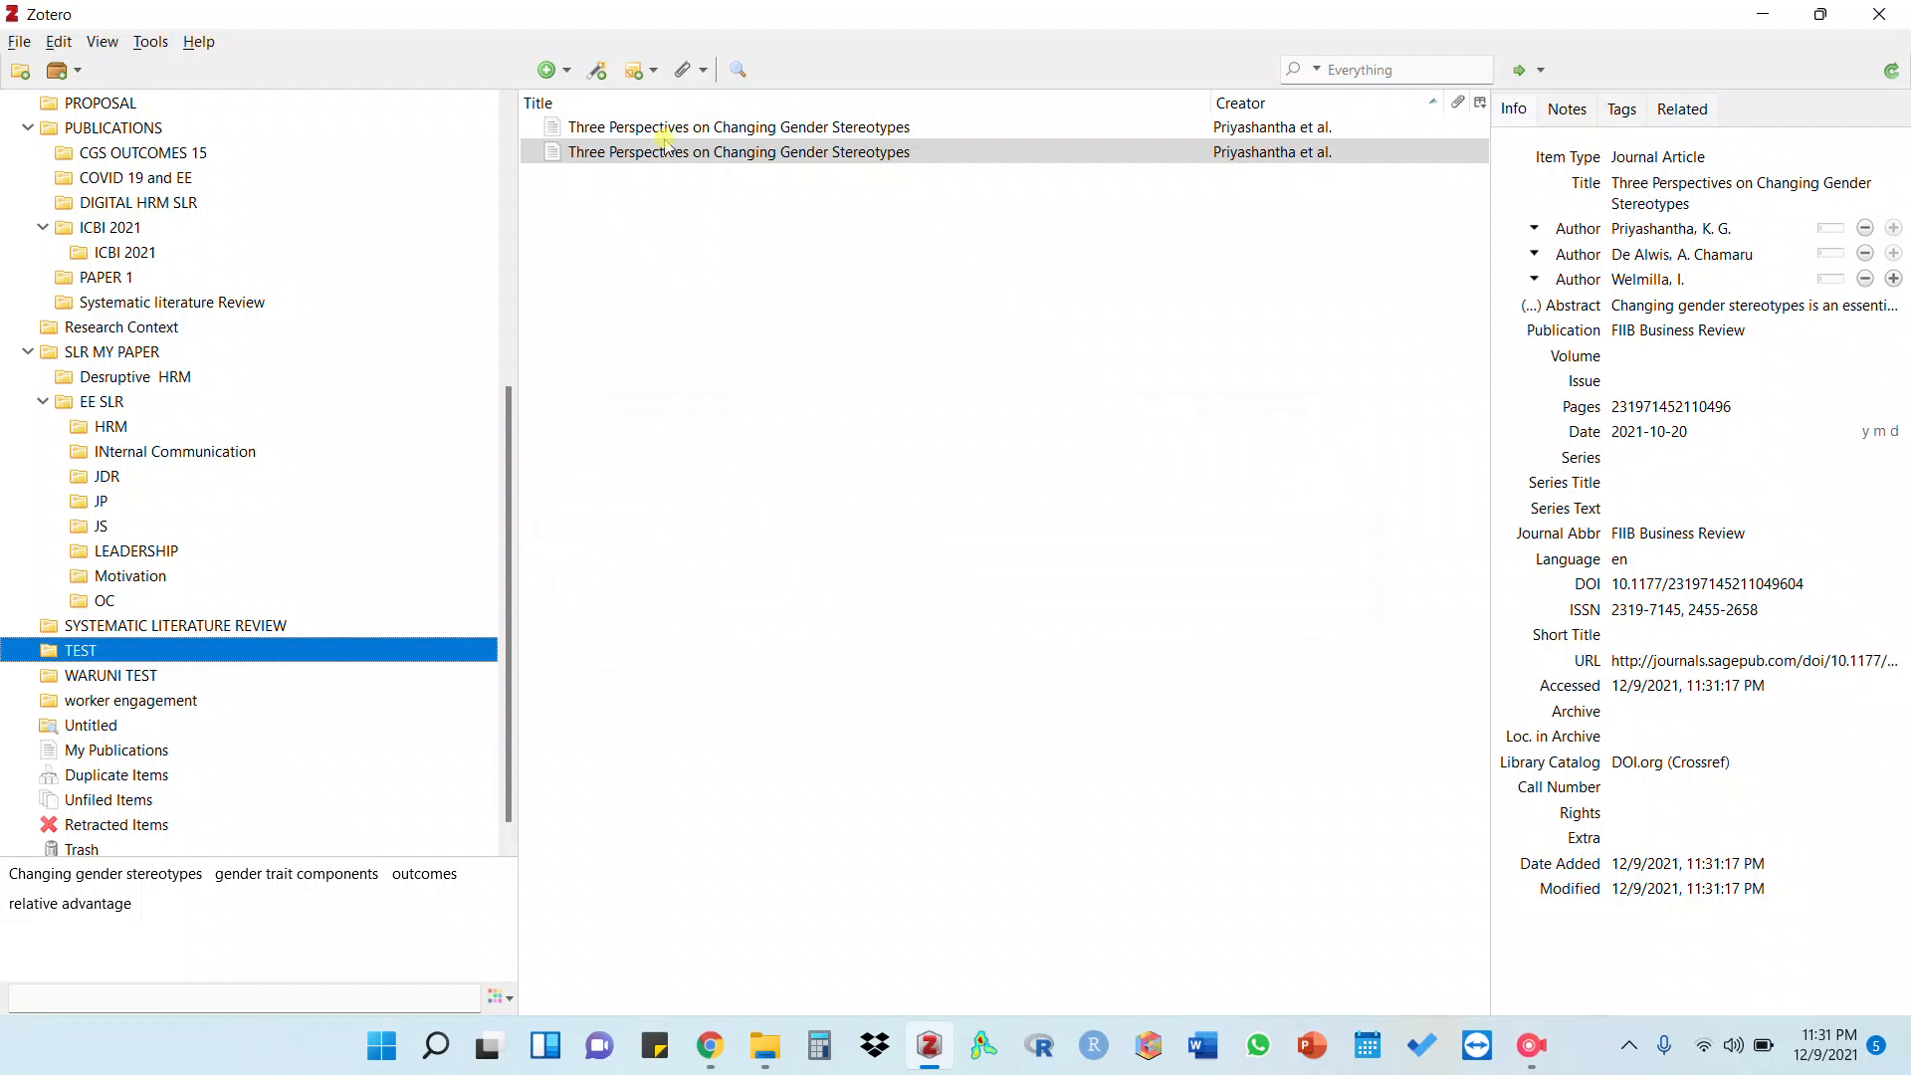
pyautogui.click(709, 1045)
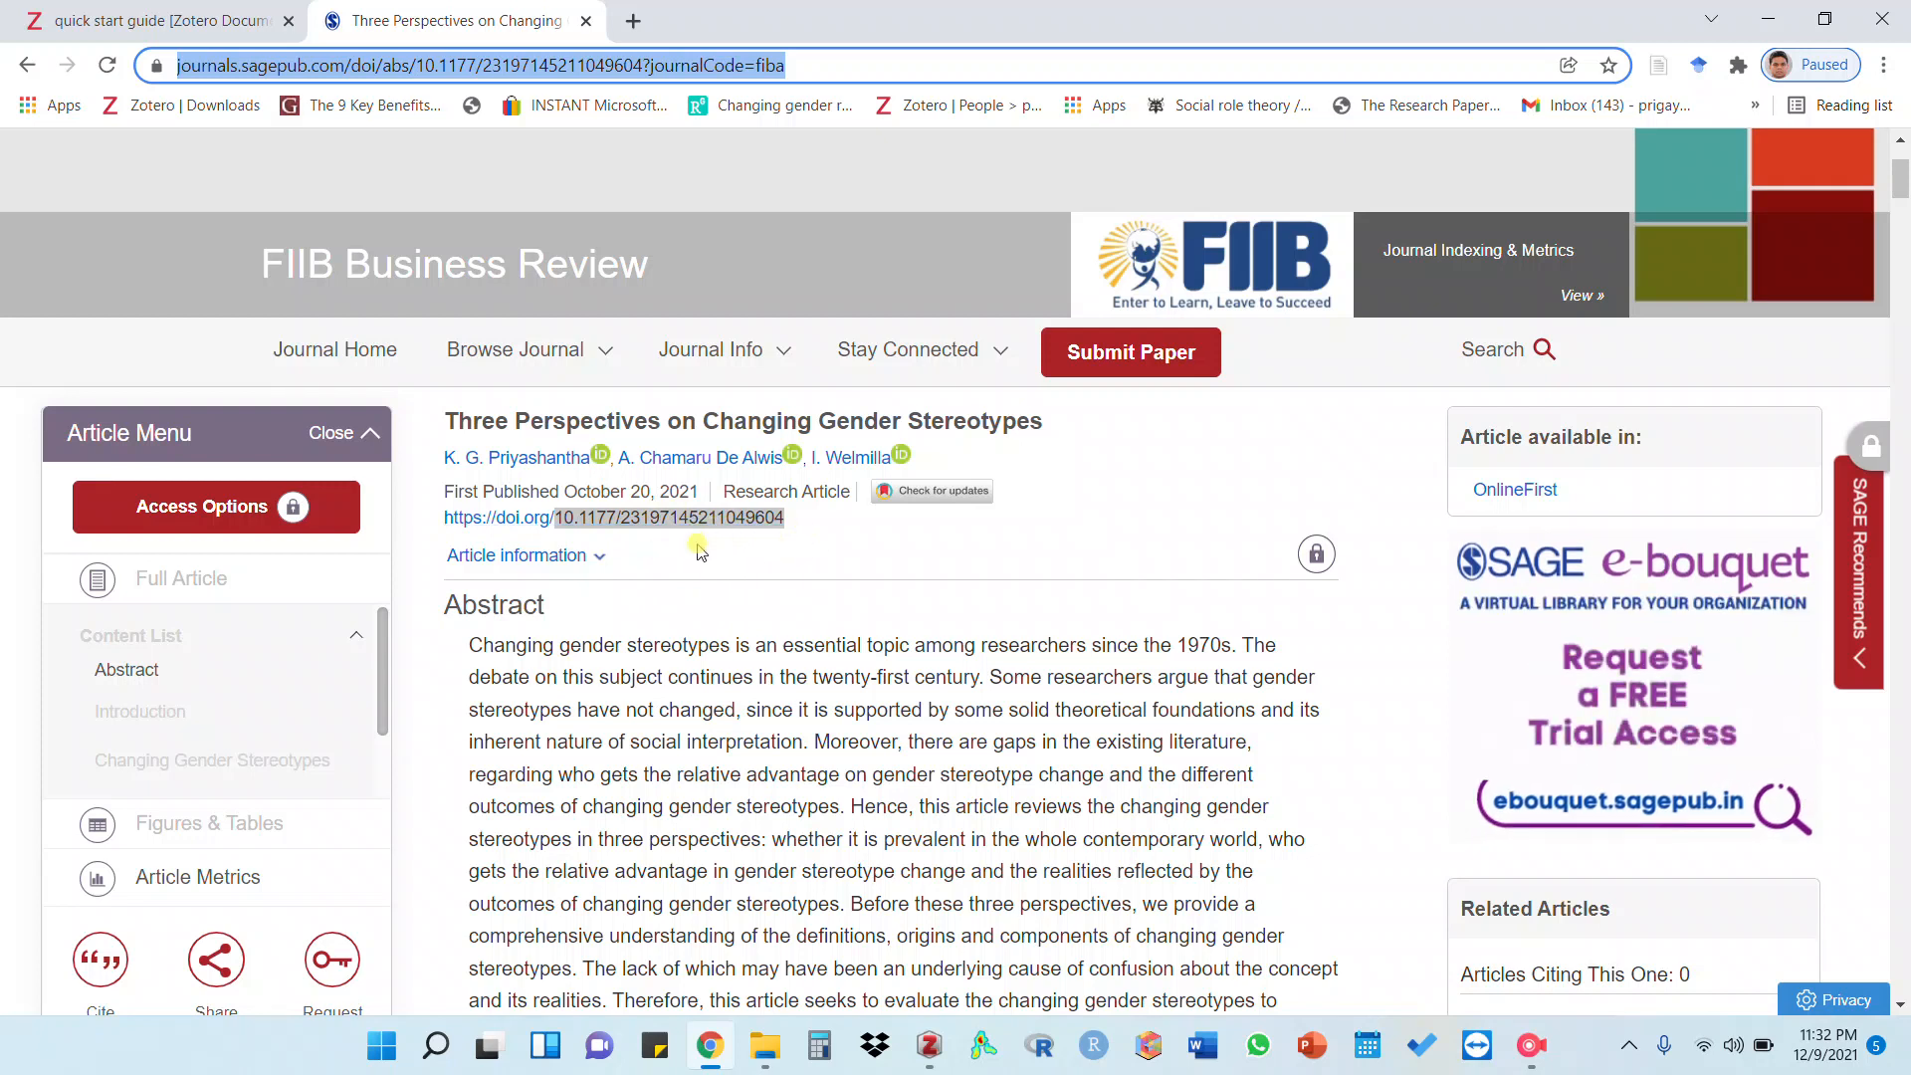
pyautogui.click(941, 1062)
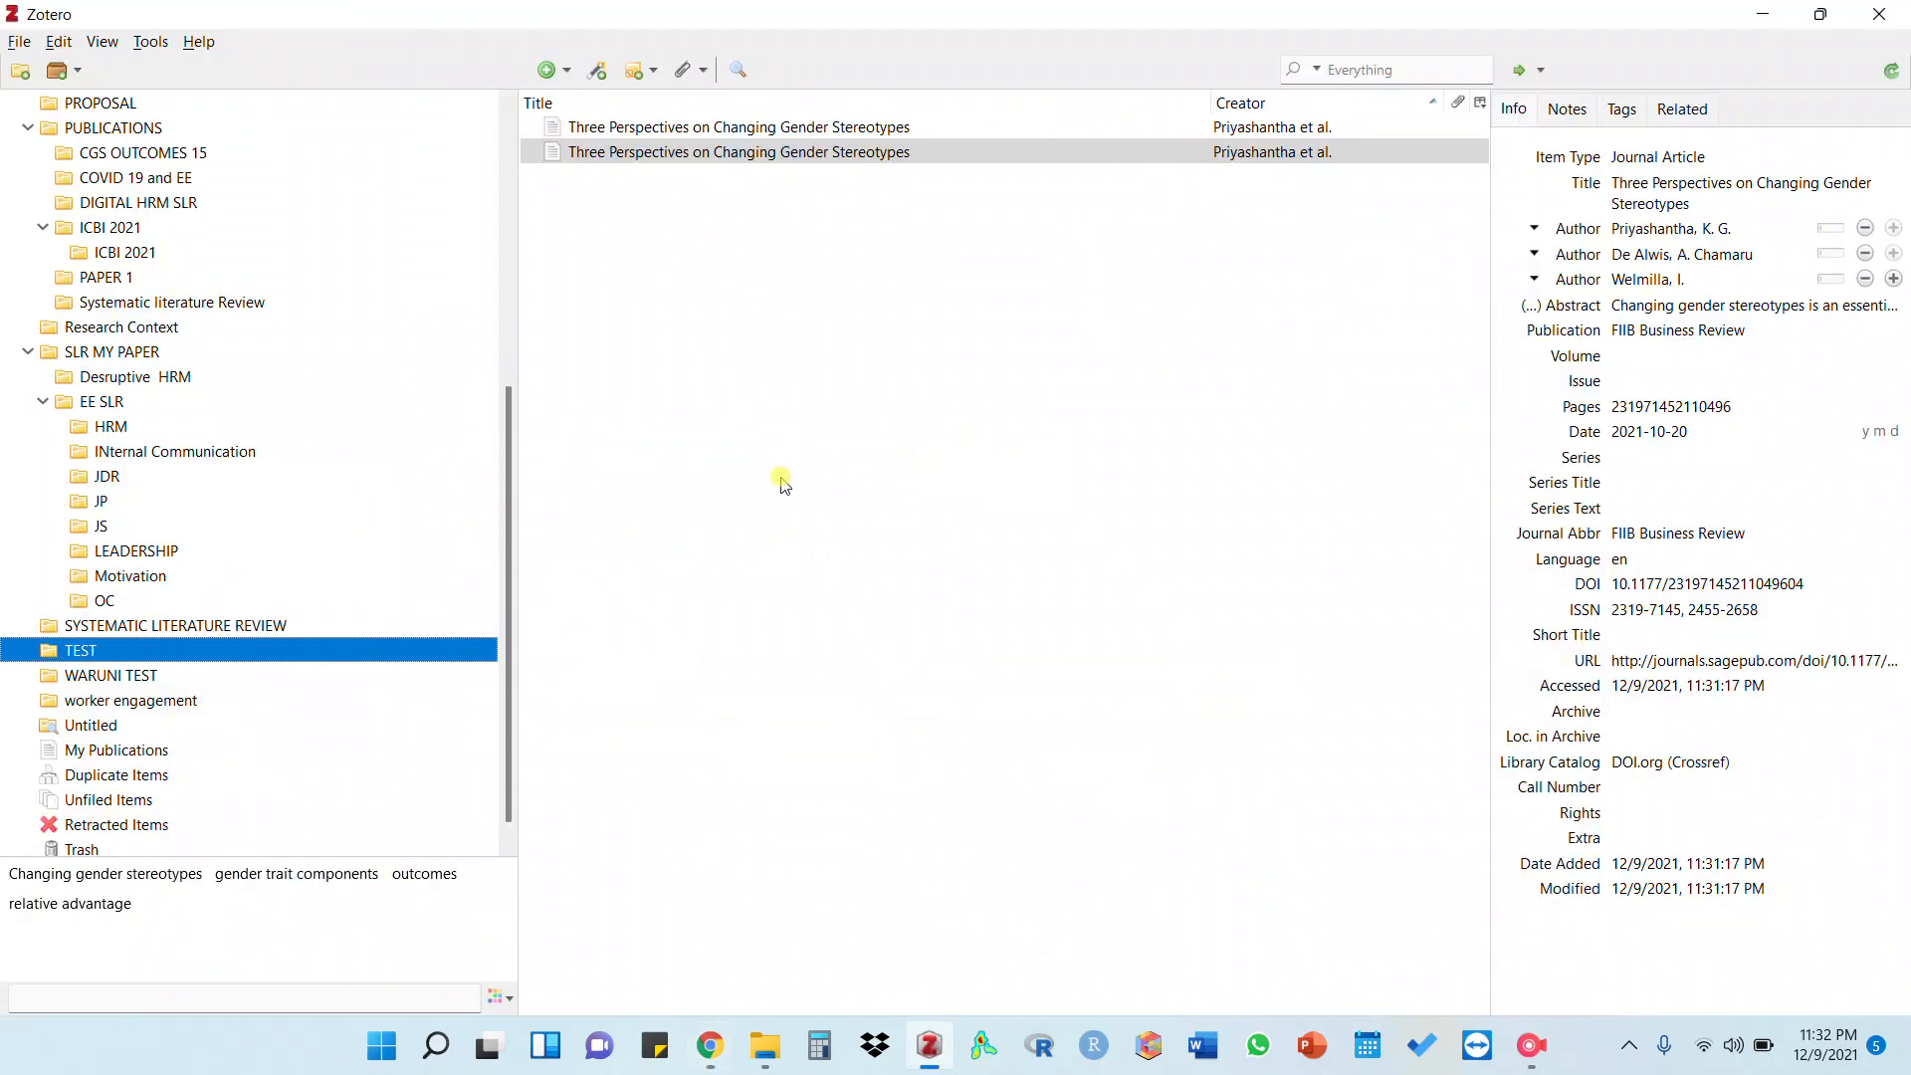
pyautogui.click(593, 72)
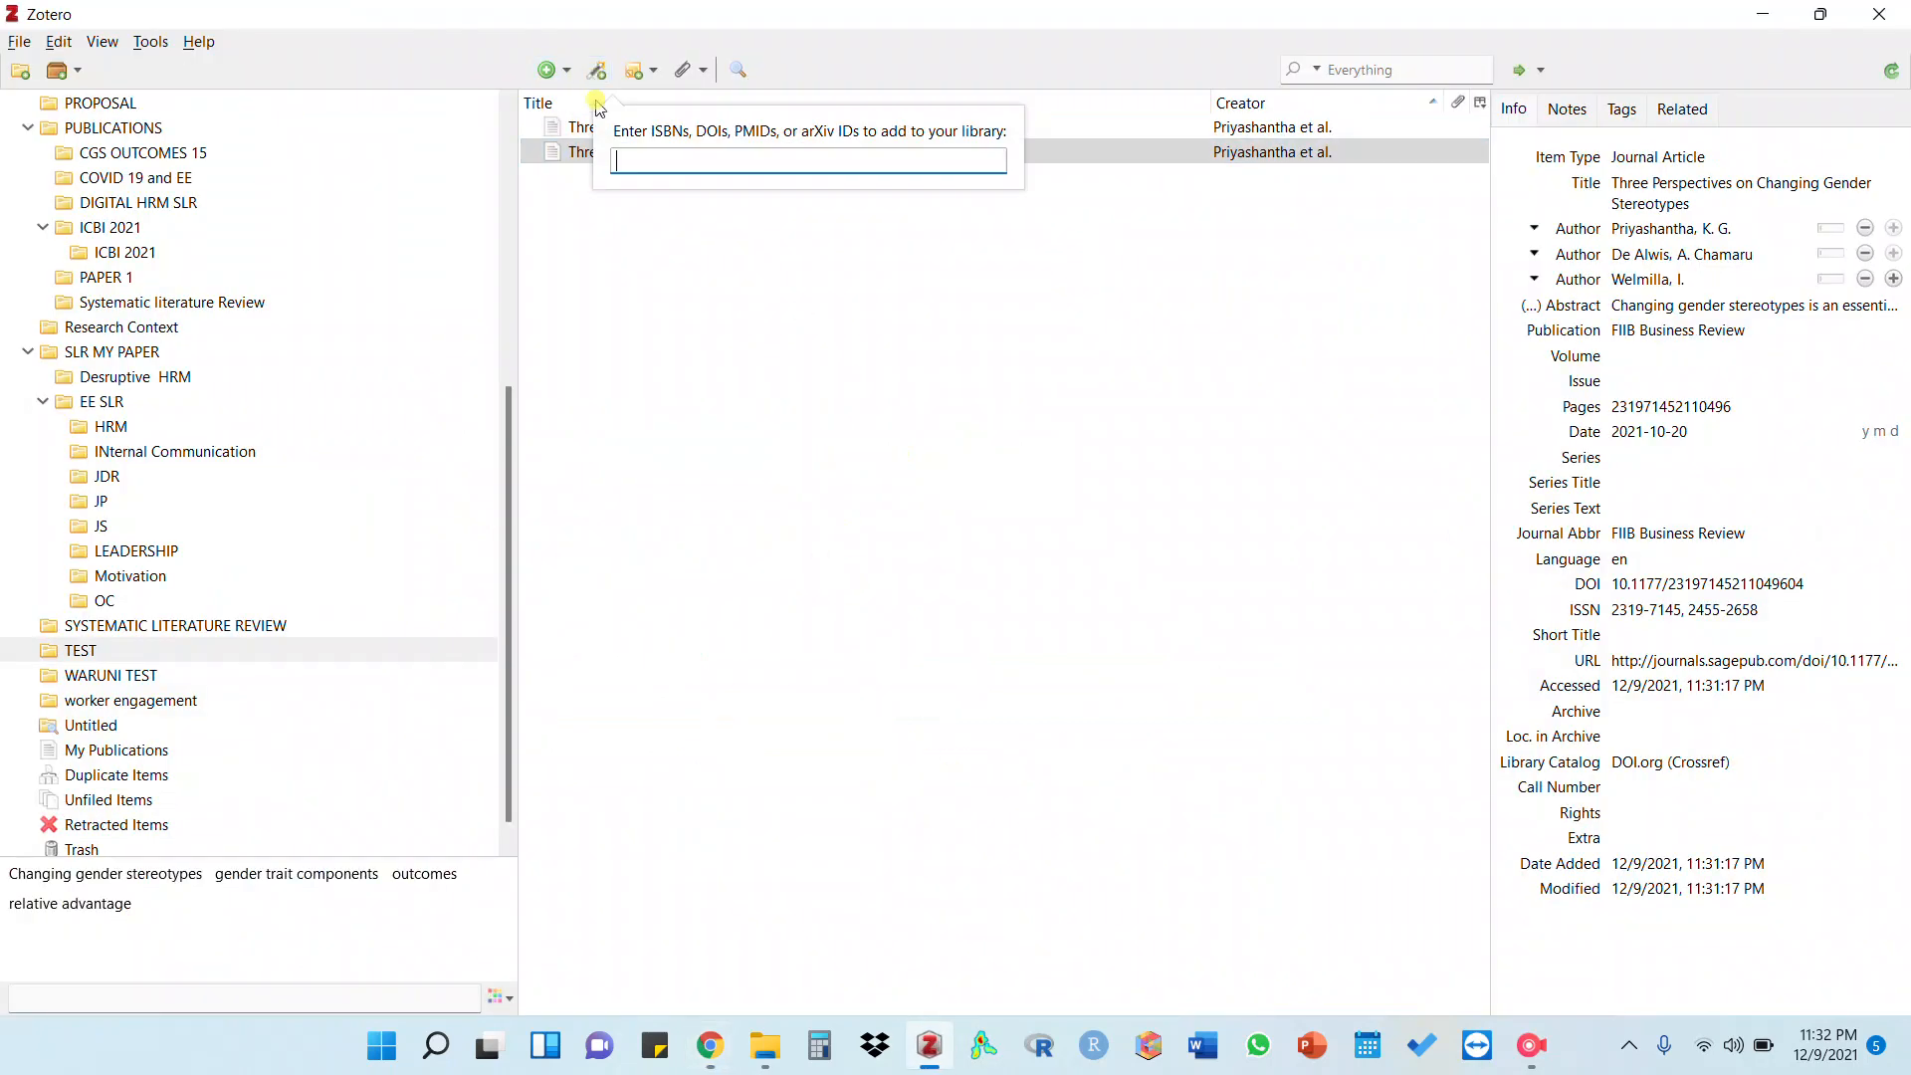
pyautogui.rightClick(634, 159)
pyautogui.click(663, 238)
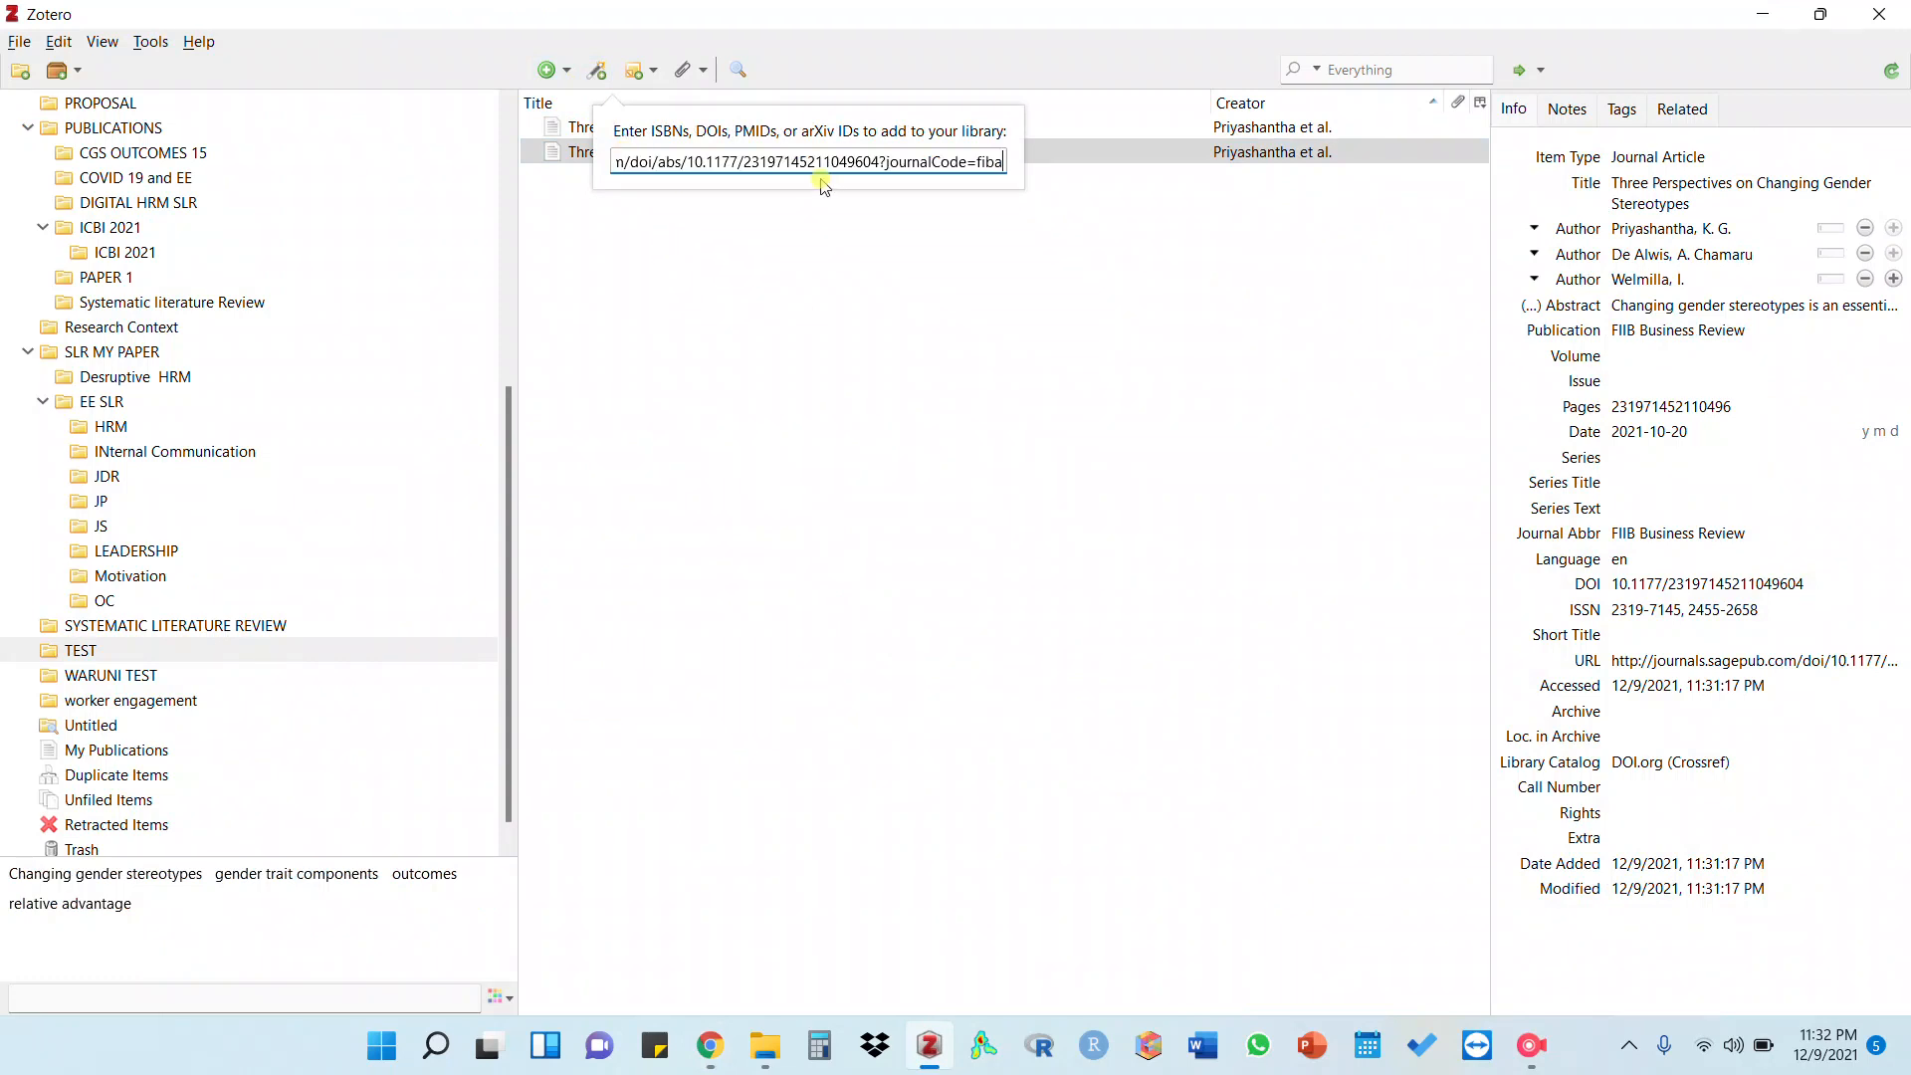
pyautogui.press('BackSpace')
pyautogui.press('BackSpace')
pyautogui.press('BackSpace')
pyautogui.press('BackSpace')
pyautogui.press('BackSpace')
pyautogui.press('BackSpace')
pyautogui.press('BackSpace')
pyautogui.press('BackSpace')
pyautogui.press('BackSpace')
pyautogui.press('BackSpace')
pyautogui.press('BackSpace')
pyautogui.press('BackSpace')
pyautogui.press('BackSpace')
pyautogui.press('BackSpace')
pyautogui.press('BackSpace')
pyautogui.press('BackSpace')
pyautogui.press('BackSpace')
pyautogui.press('BackSpace')
pyautogui.press('BackSpace')
pyautogui.press('BackSpace')
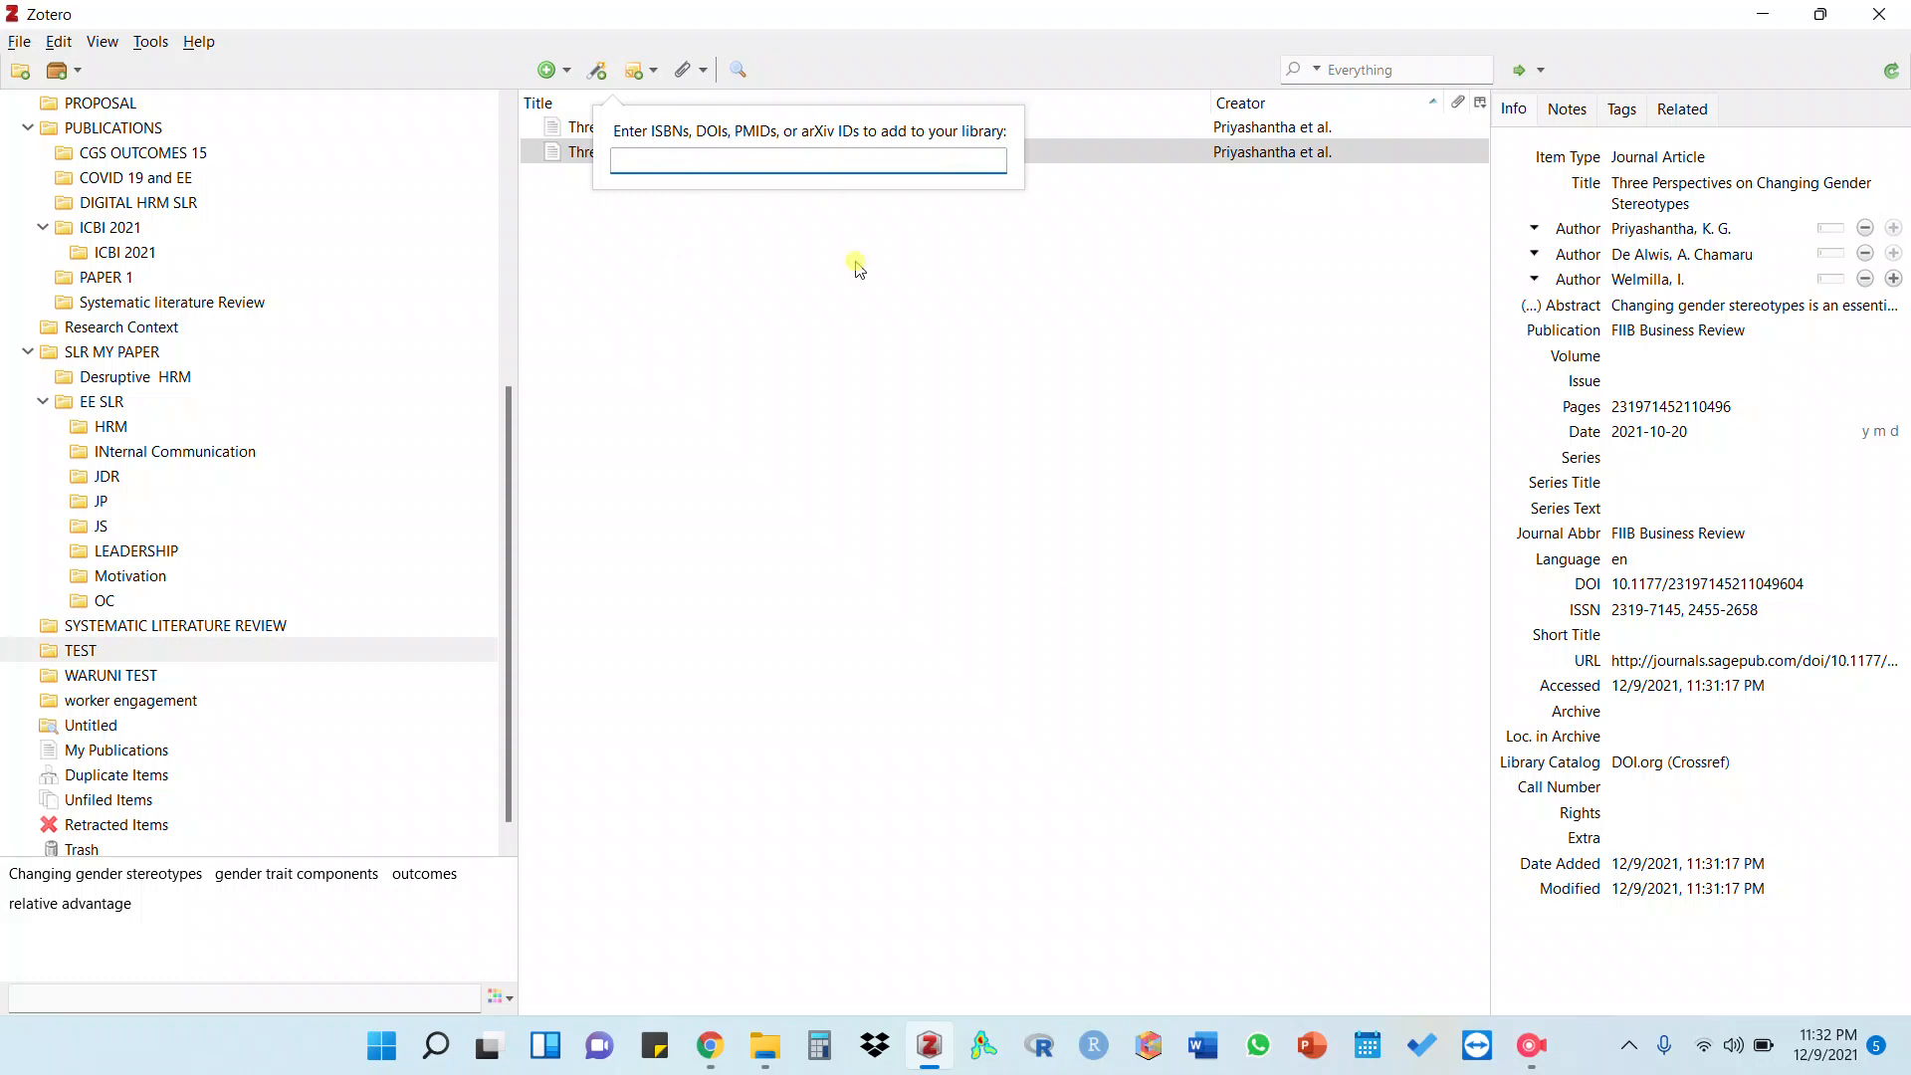
pyautogui.click(928, 1045)
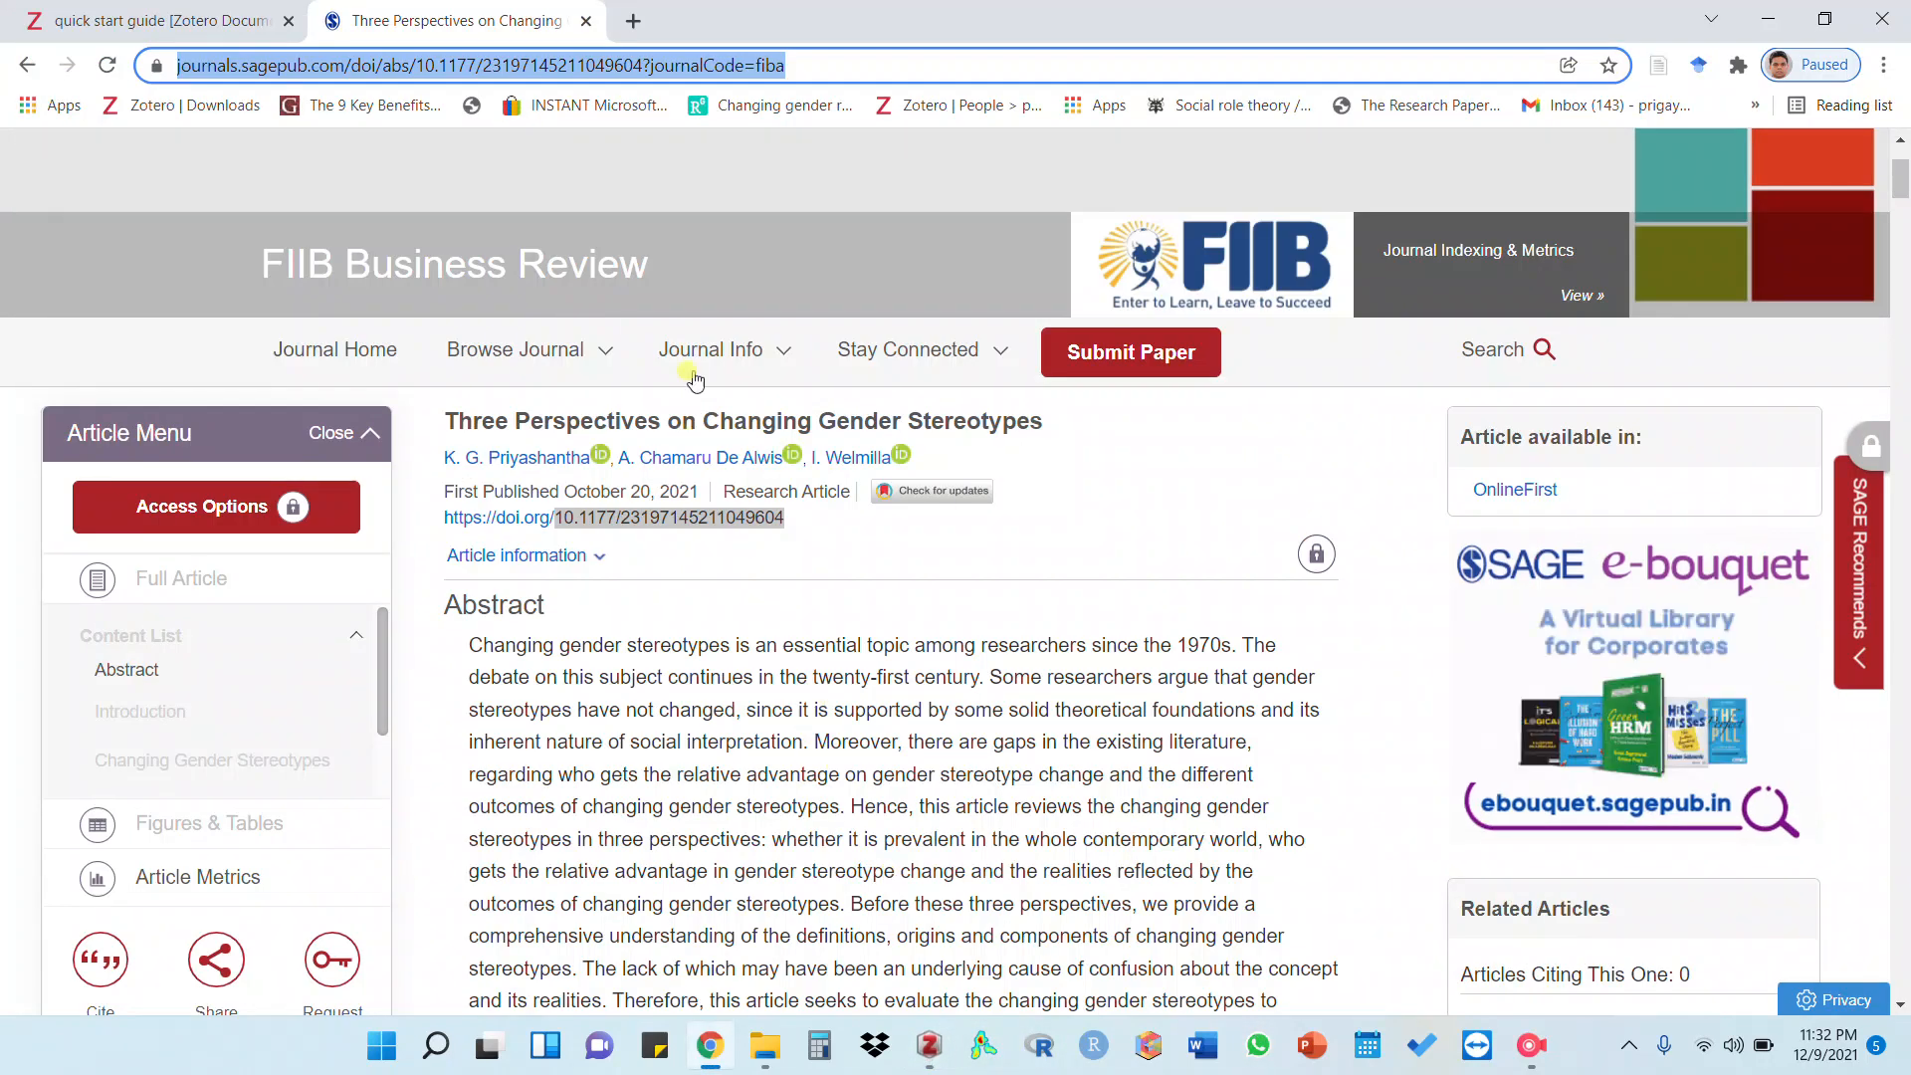
pyautogui.moveTo(794, 516); pyautogui.dragTo(555, 516)
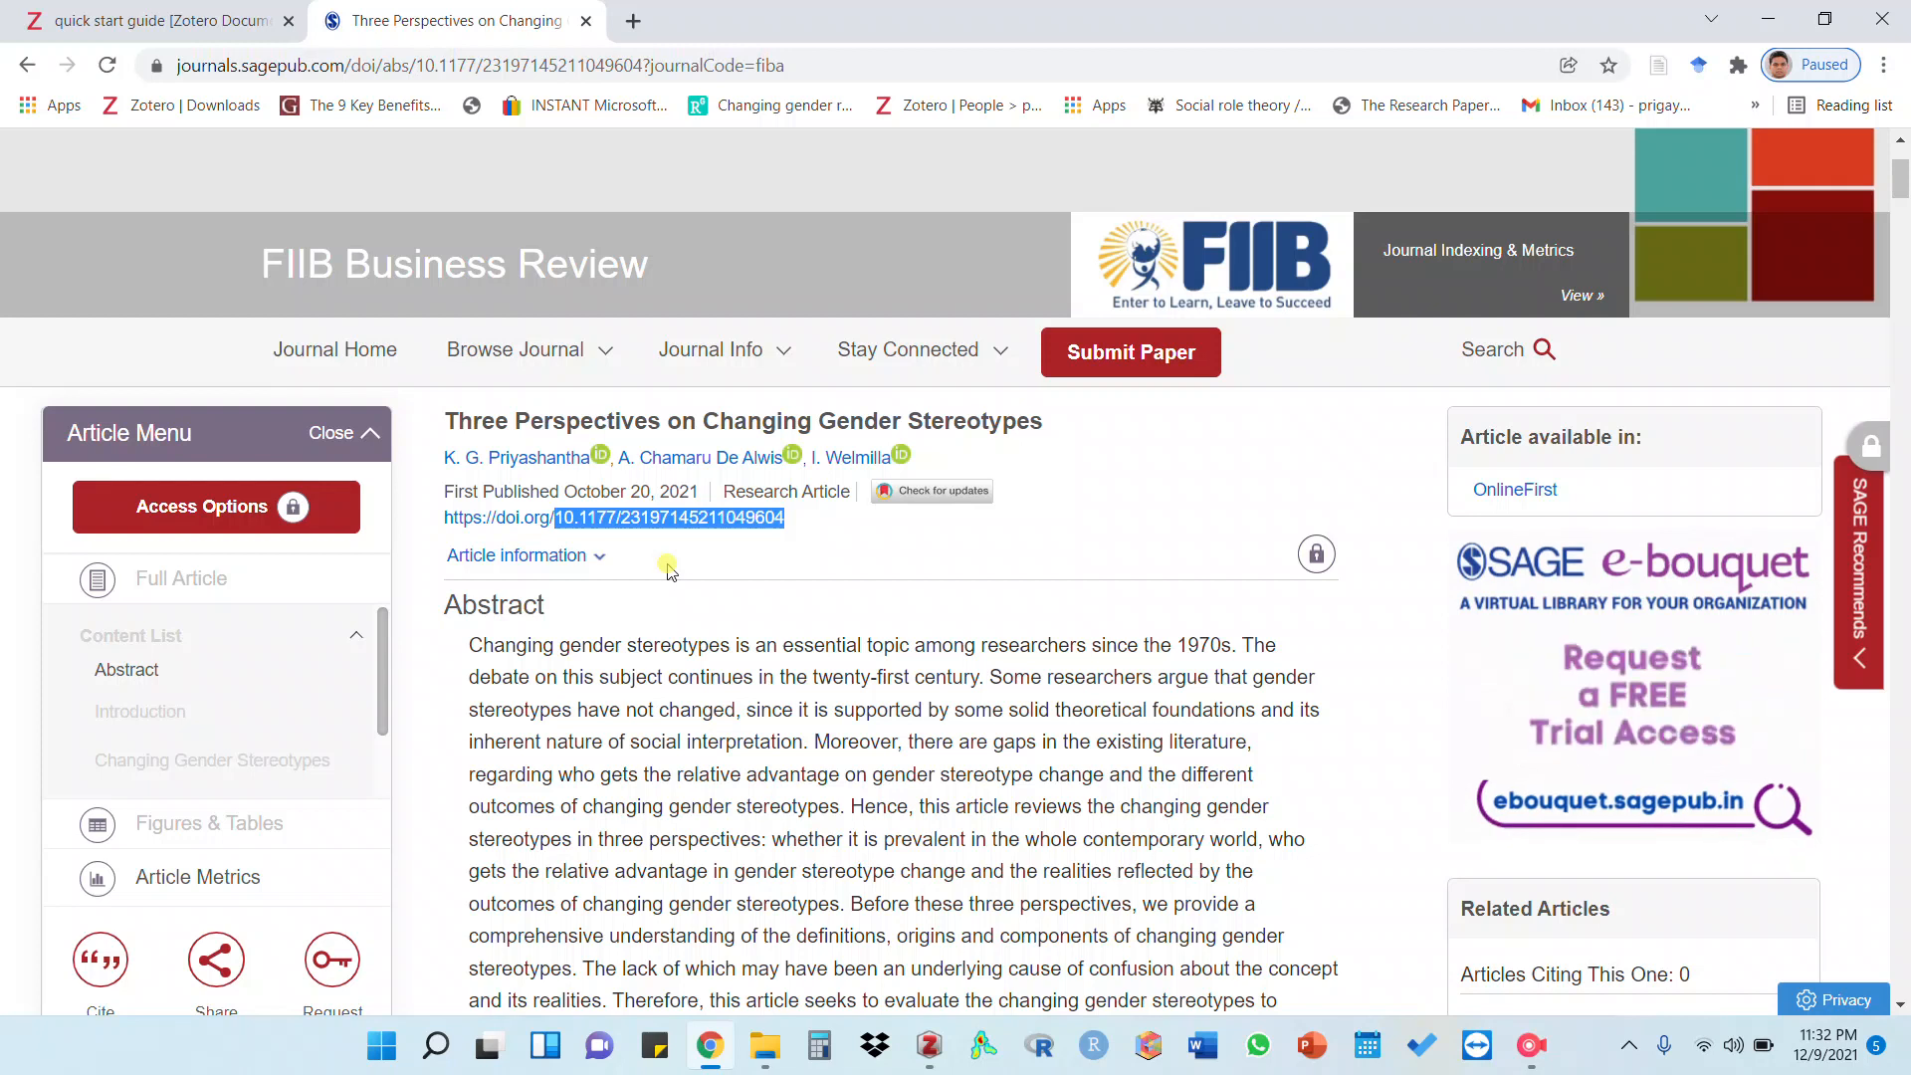
# Search Google in a new tab for the article's first author by surname plus "research gate"
pyautogui.click(633, 21)
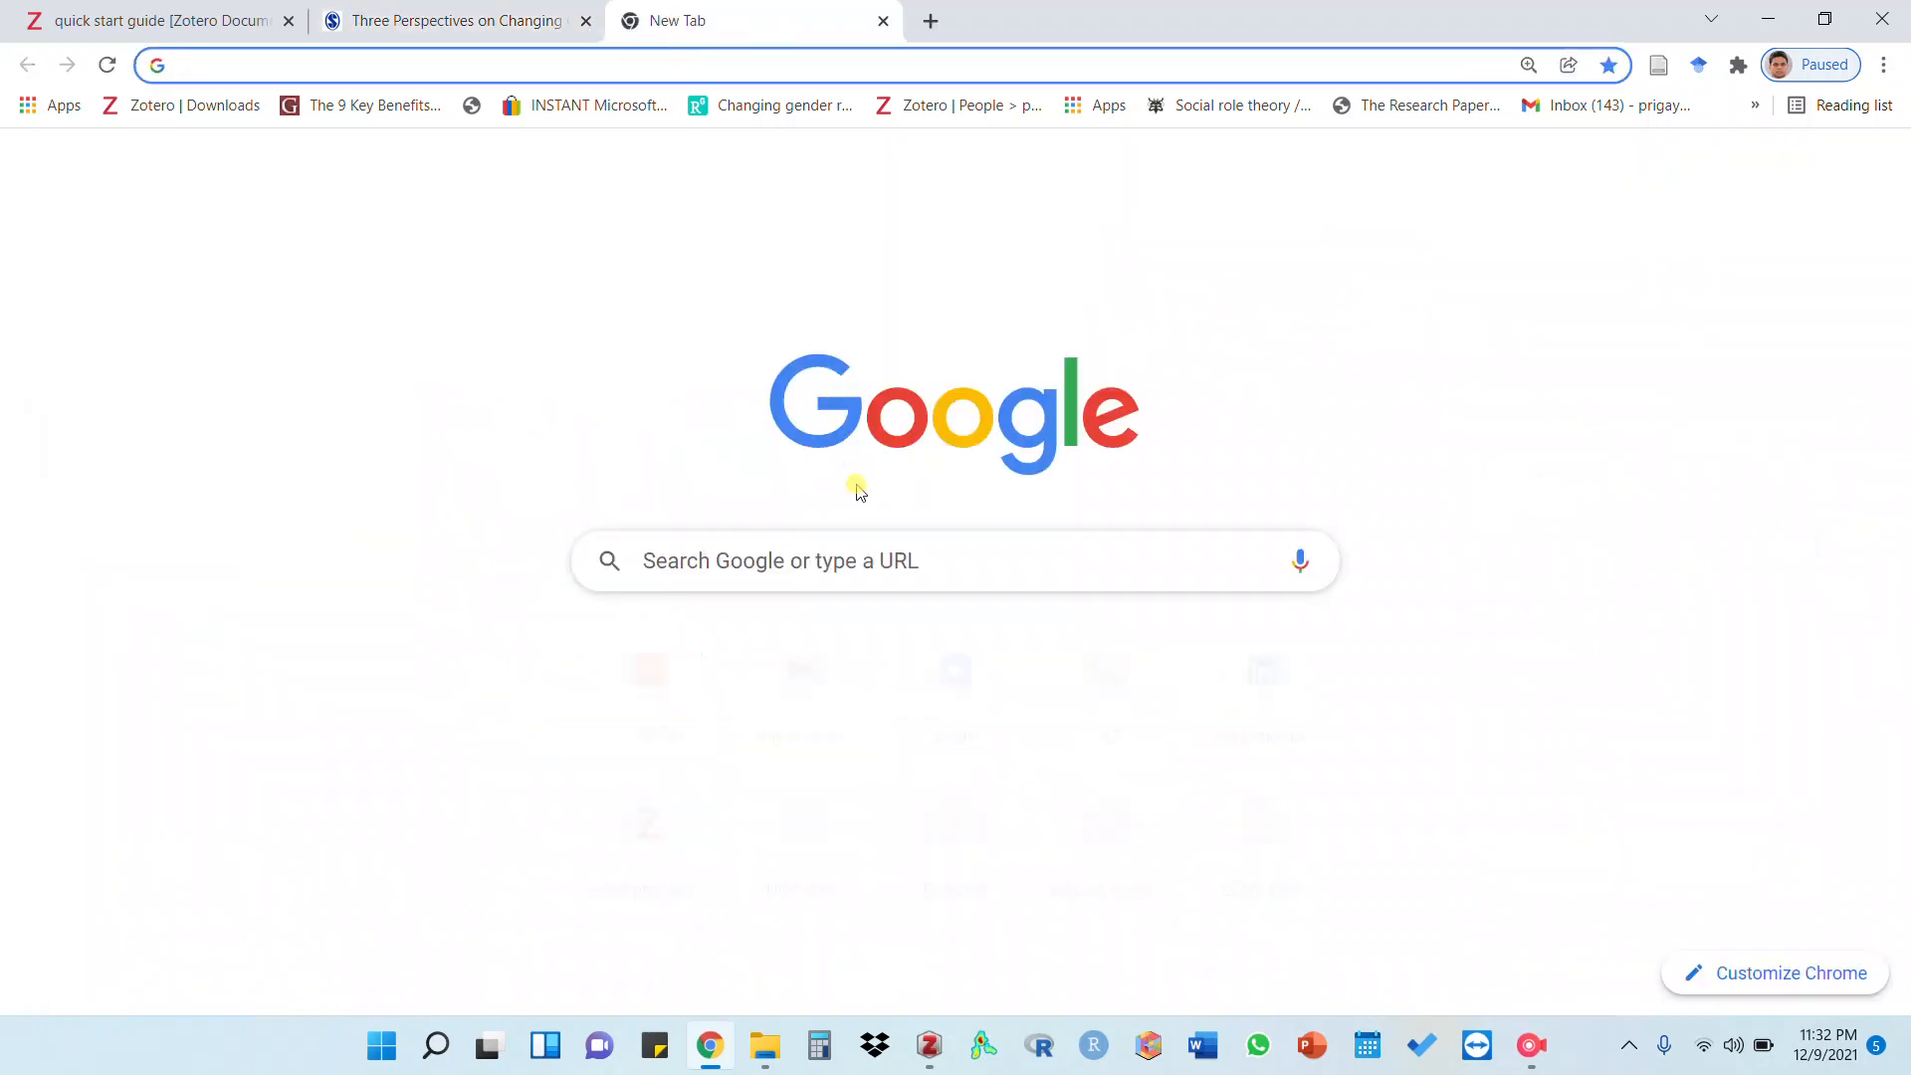
pyautogui.click(793, 560)
pyautogui.click(931, 21)
pyautogui.click(718, 549)
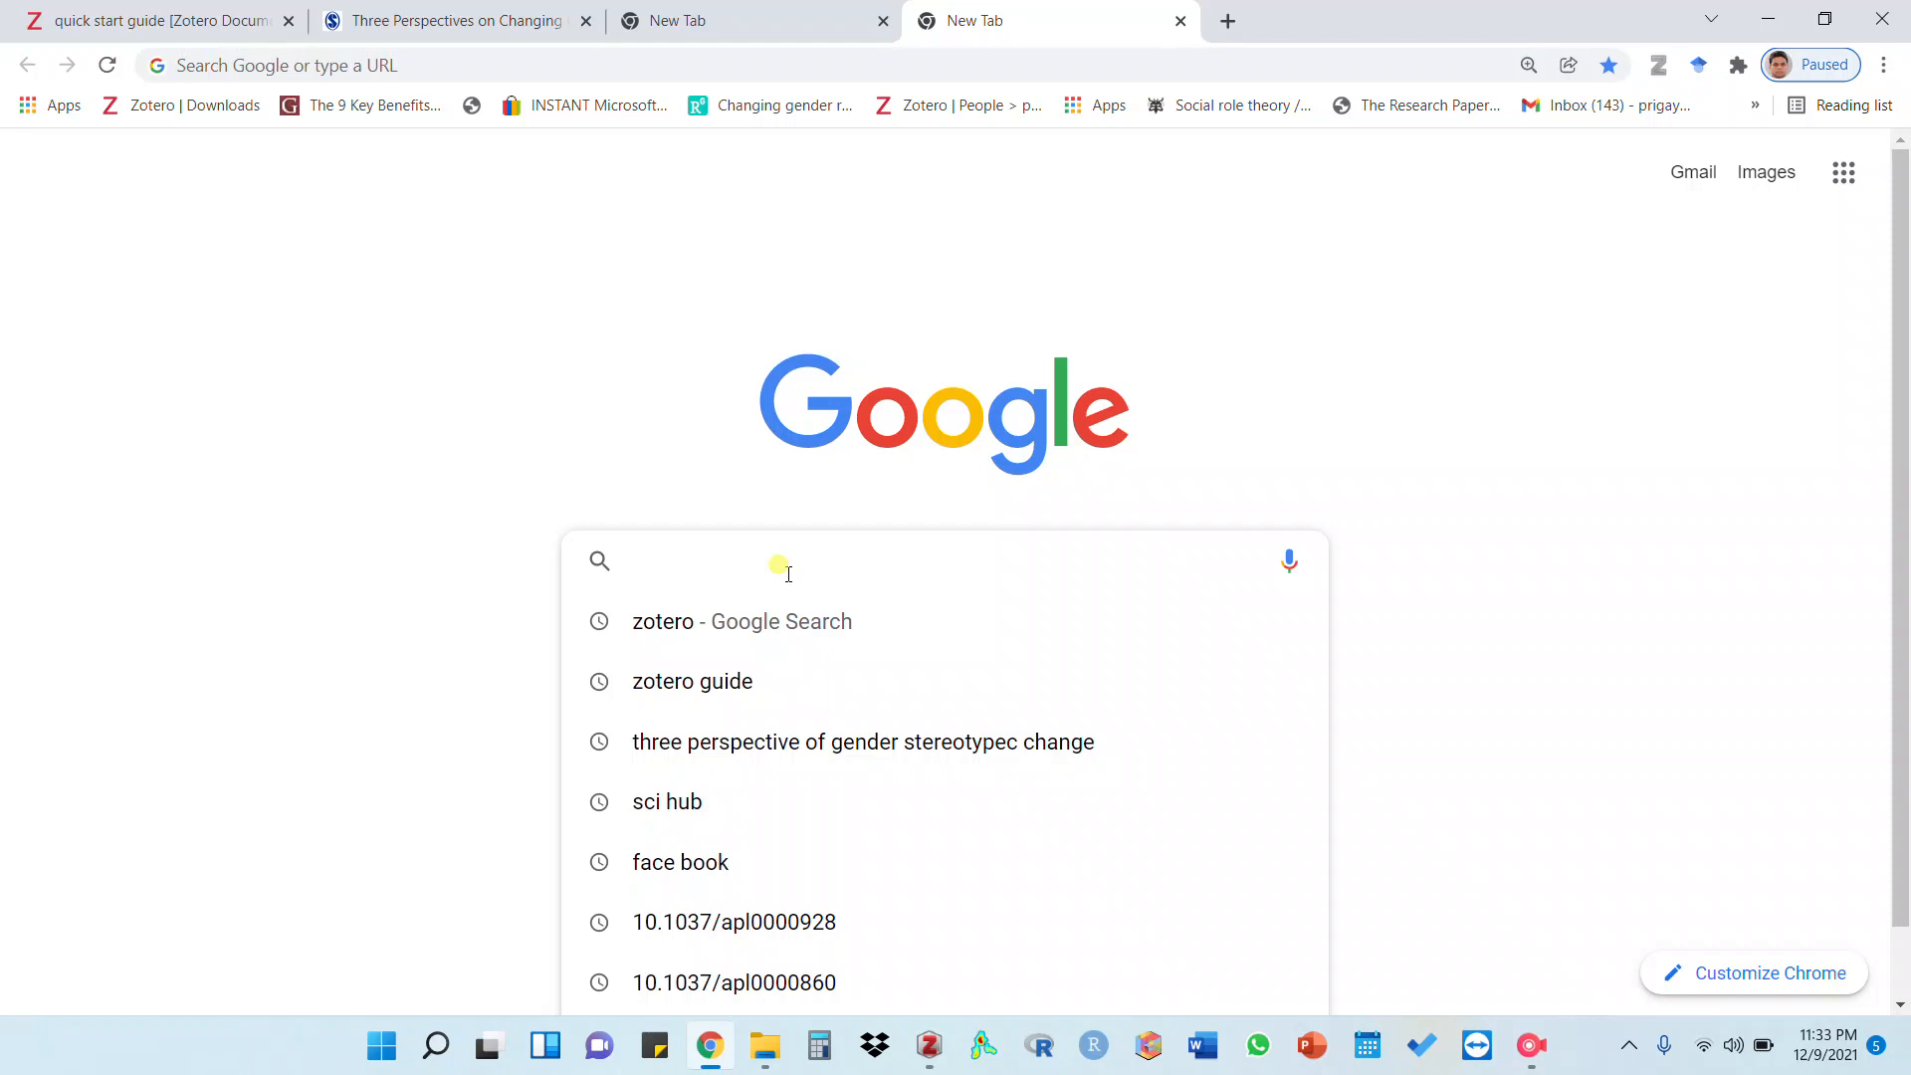
pyautogui.write('priyashan')
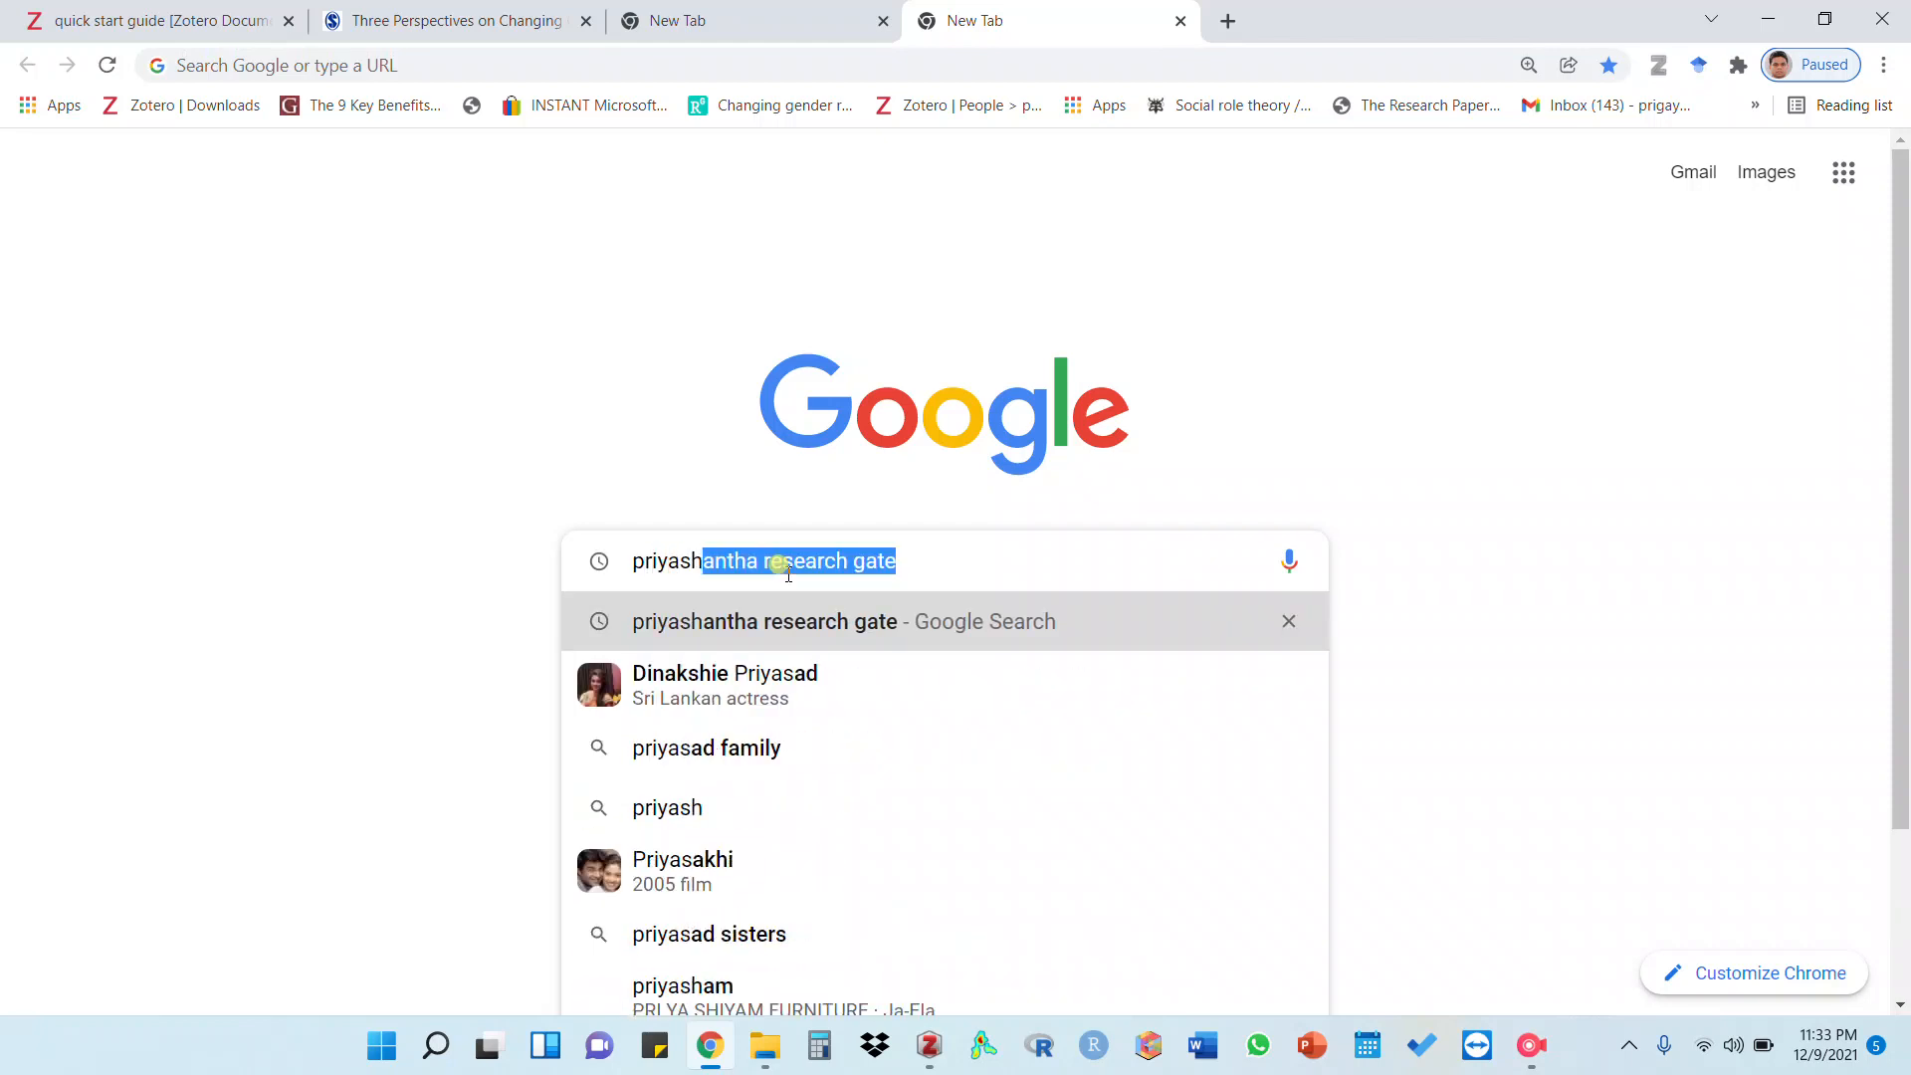
pyautogui.write('tha')
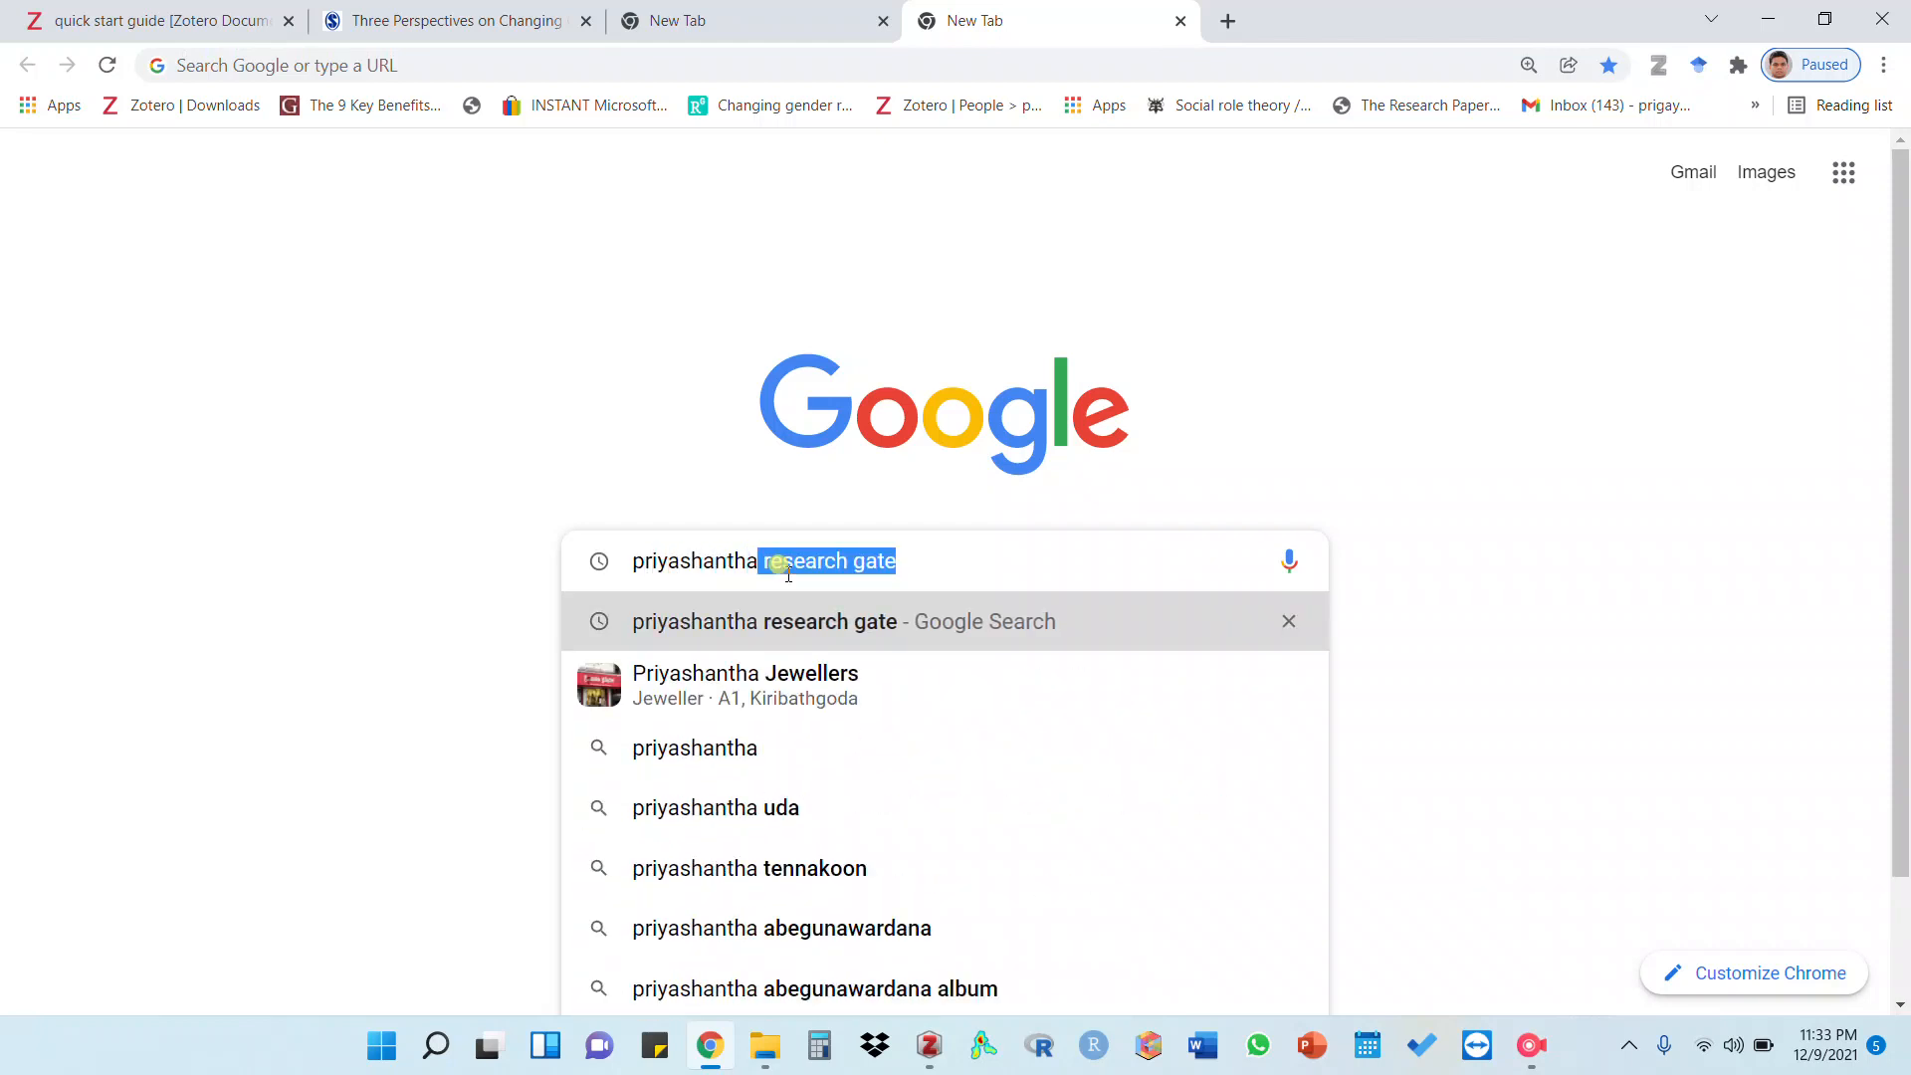
pyautogui.press('Return')
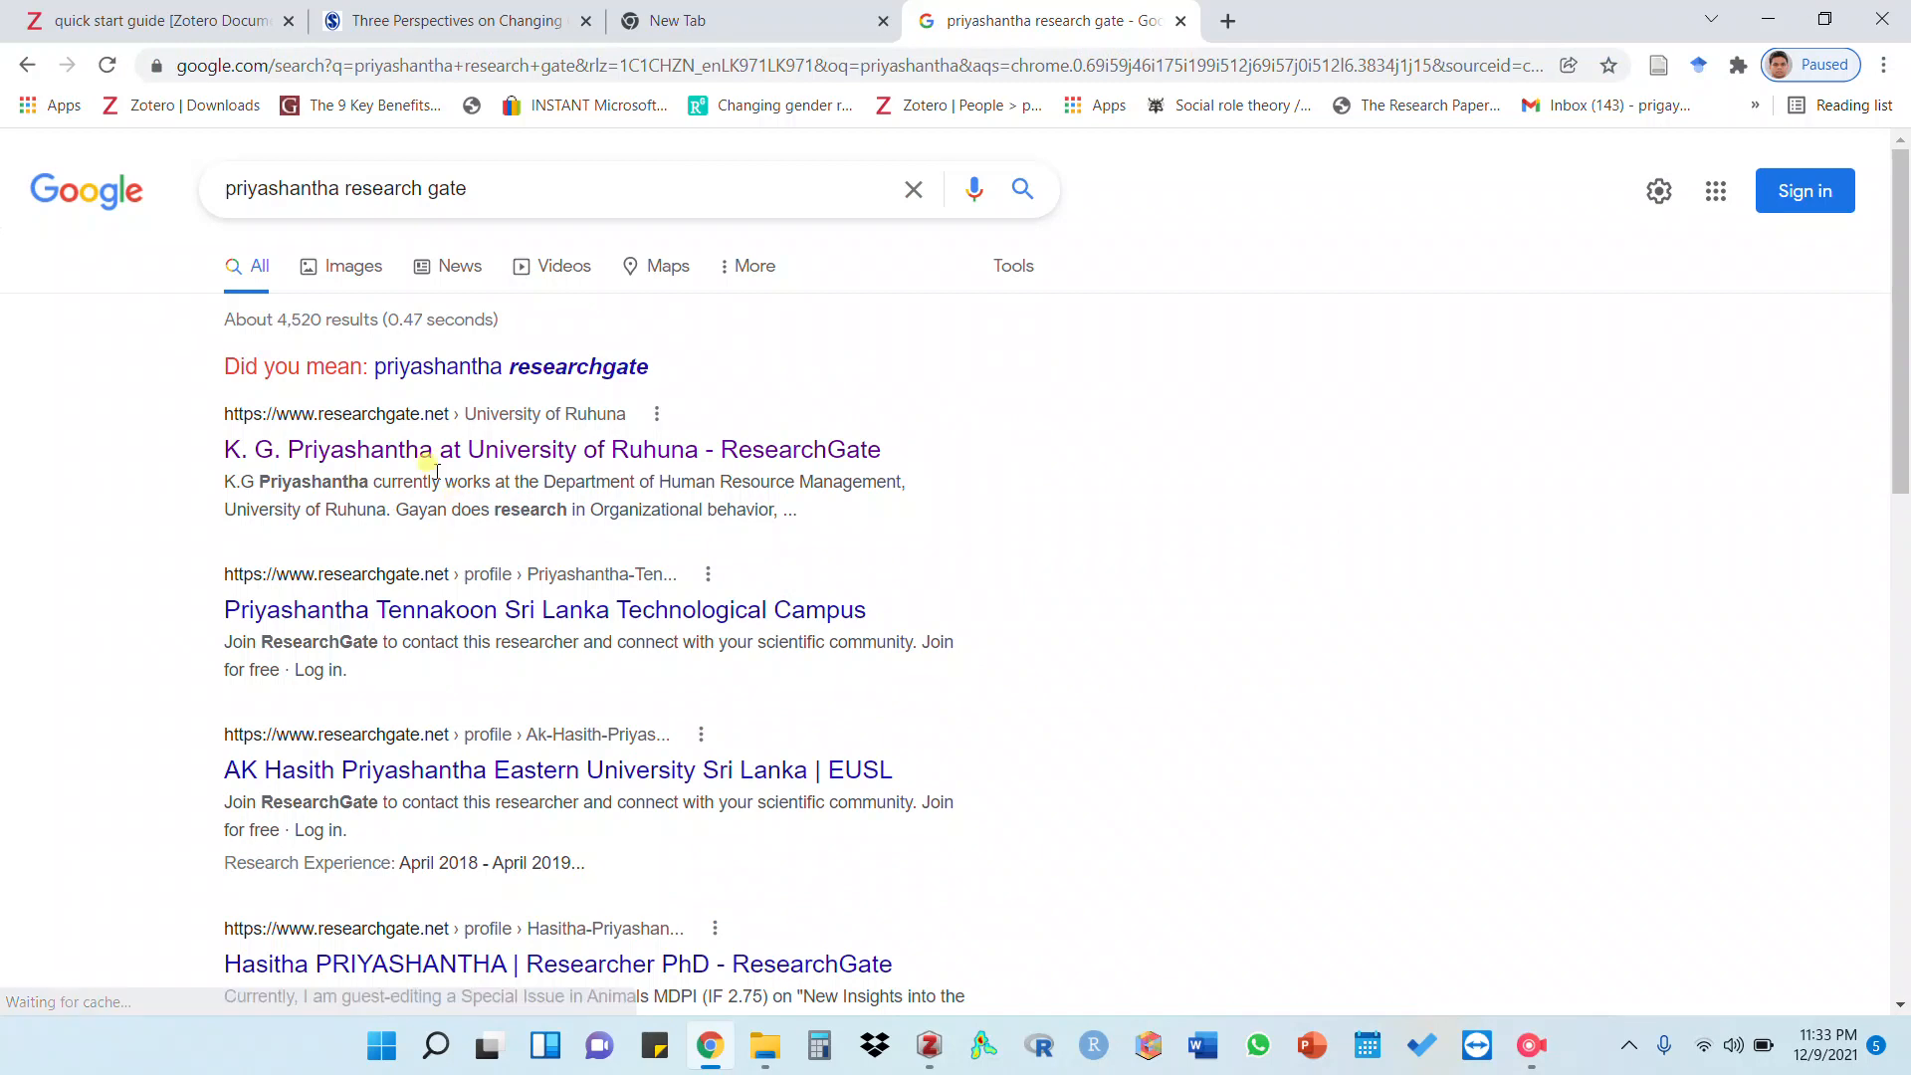
# Open the author's ResearchGate profile and, from its research items, the paper "Determinants of Intention to Use e-Government Services in Sri Lanka"
pyautogui.click(436, 460)
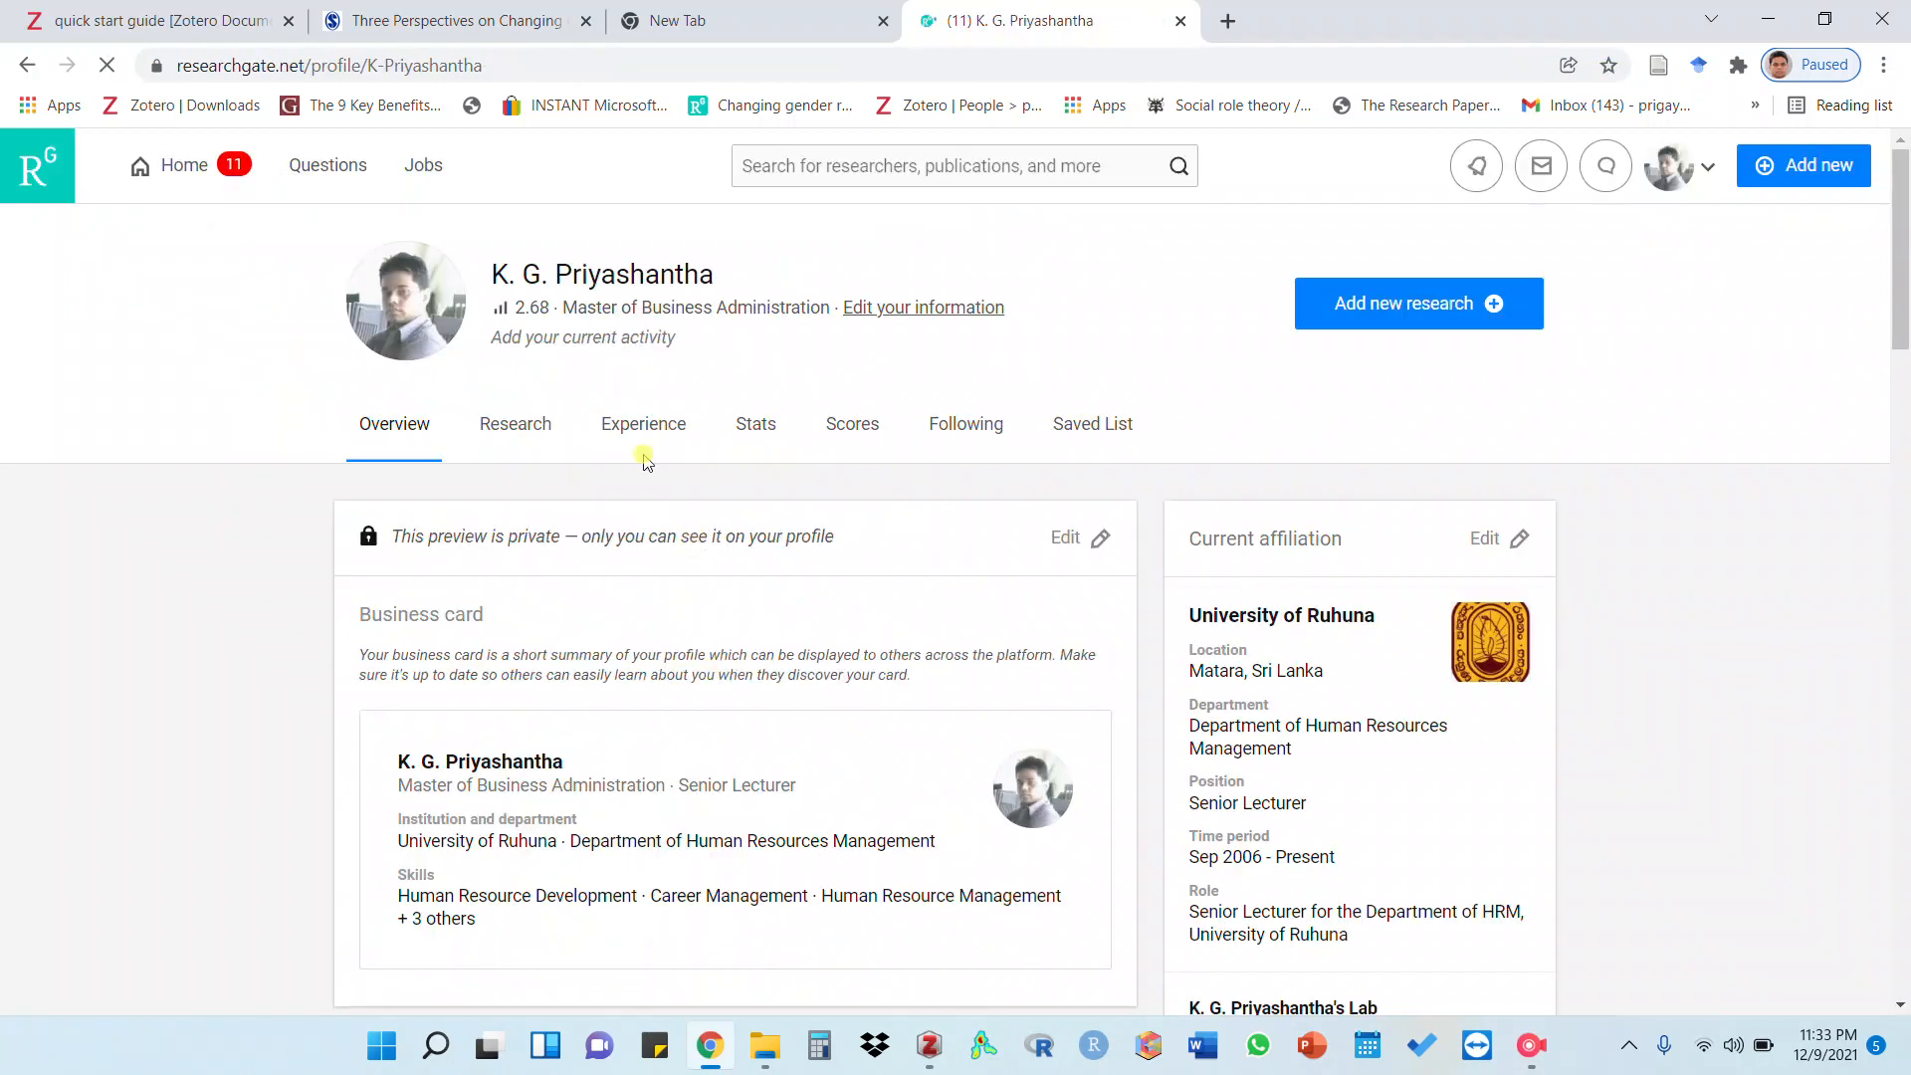
pyautogui.scroll(-1, 703, 631)
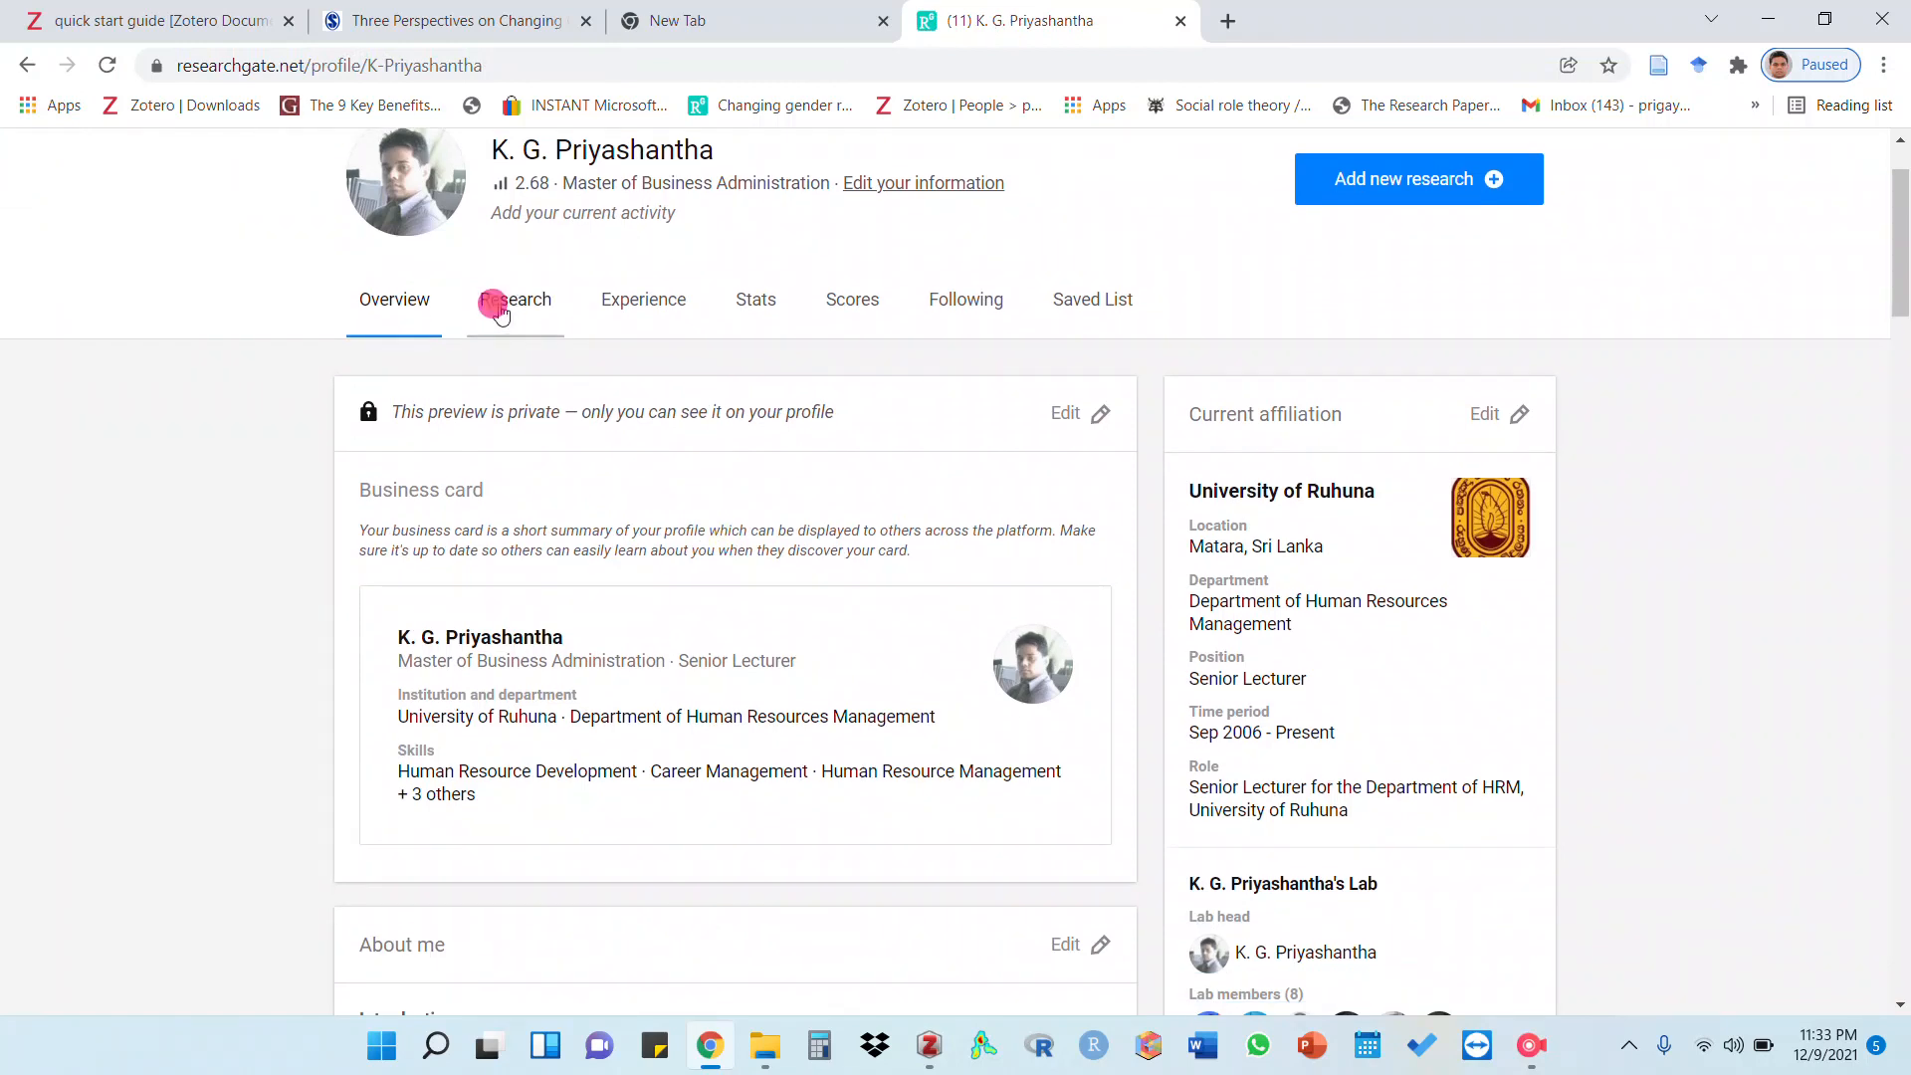
pyautogui.click(497, 307)
pyautogui.scroll(-6, 640, 524)
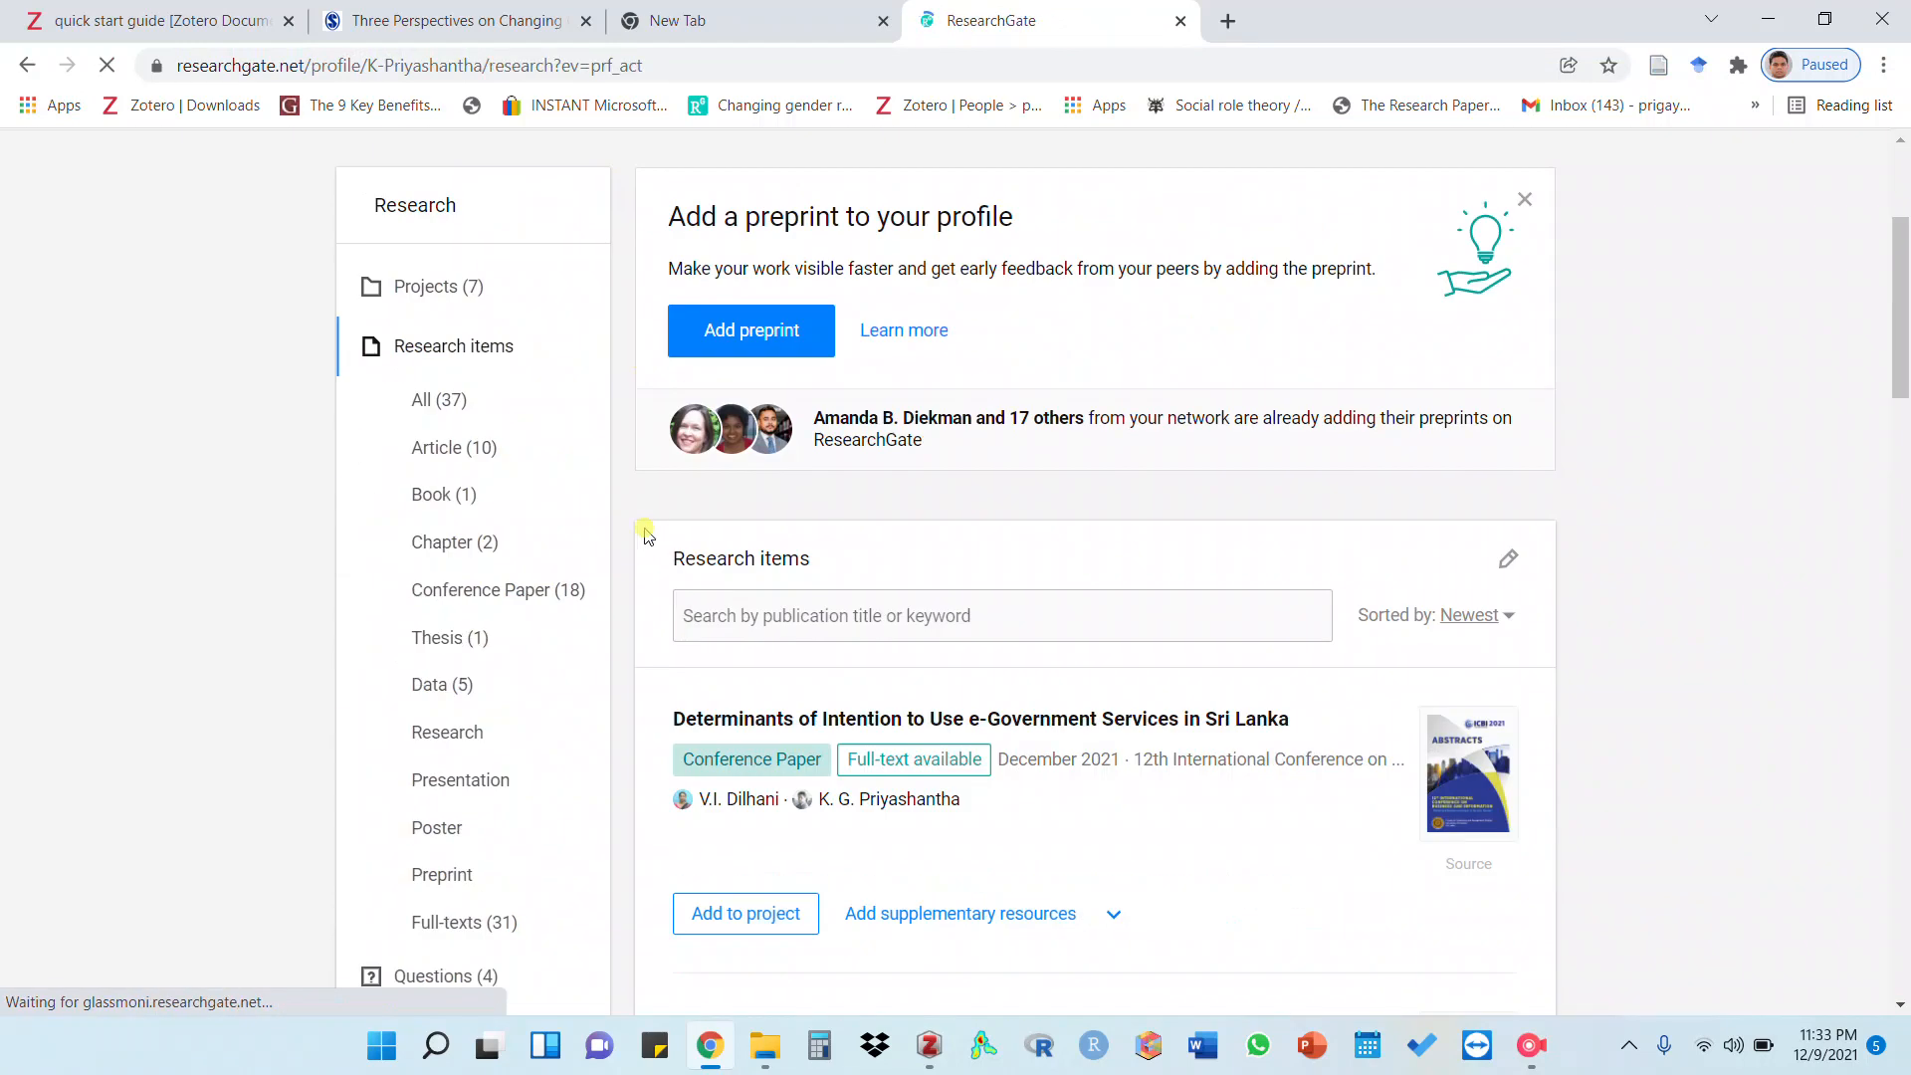
pyautogui.click(901, 311)
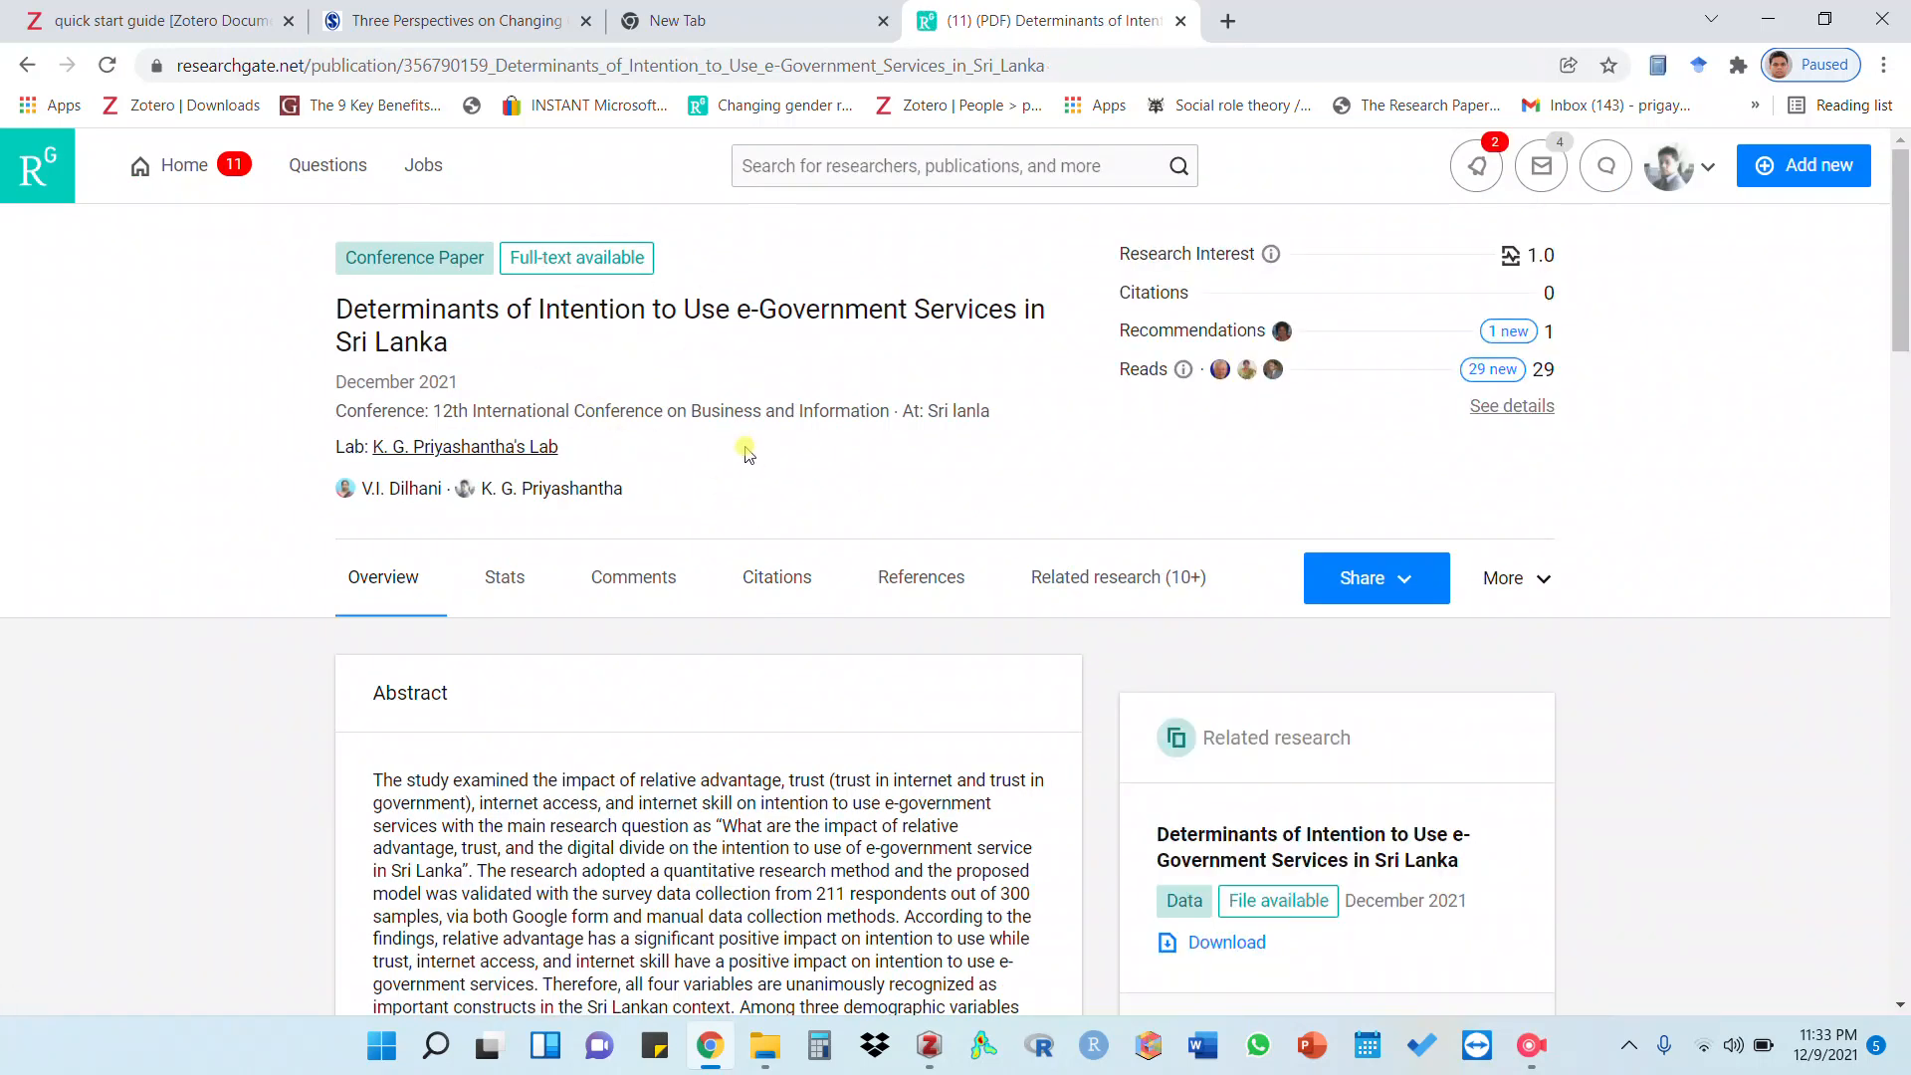
# Save the e-Government conference paper from its ResearchGate page to the TEST collection with the Zotero connector
pyautogui.click(931, 1057)
pyautogui.click(930, 1057)
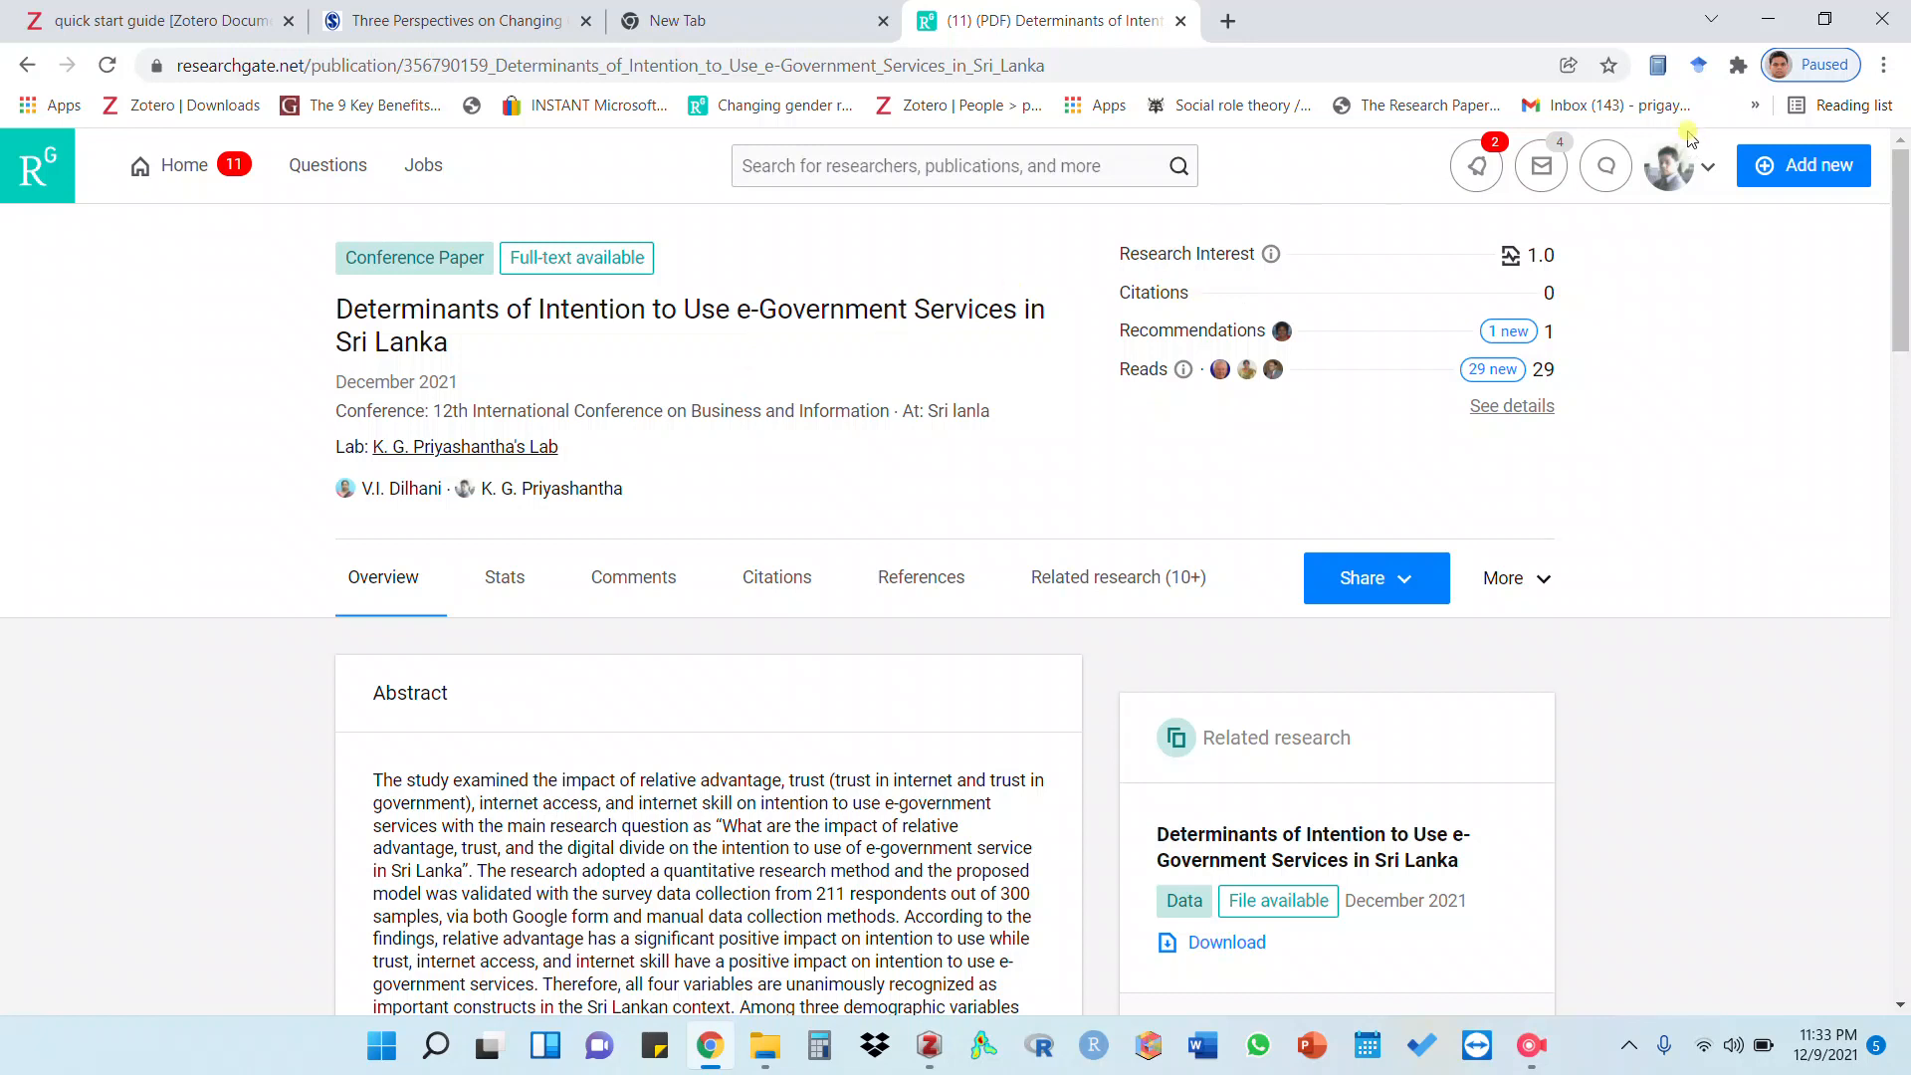
pyautogui.click(1657, 68)
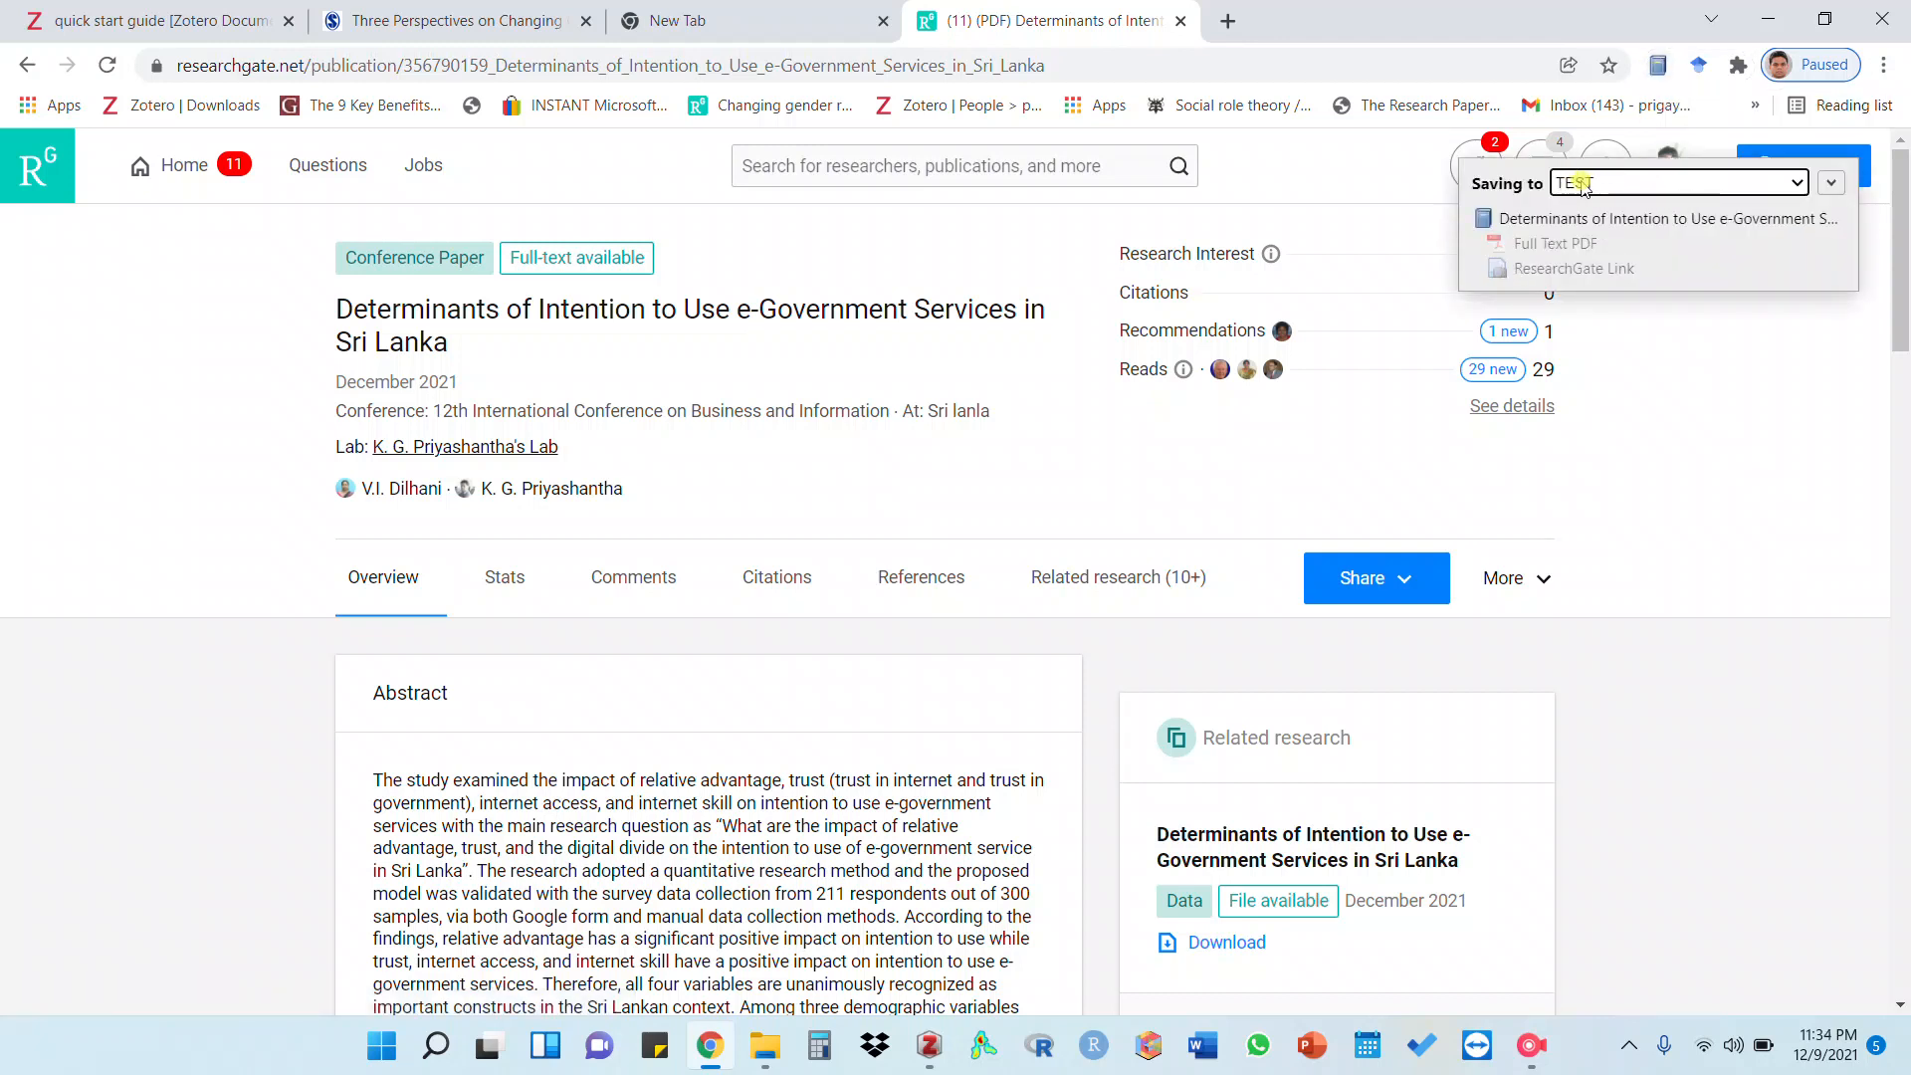
pyautogui.click(928, 1047)
pyautogui.click(926, 1063)
pyautogui.click(1831, 184)
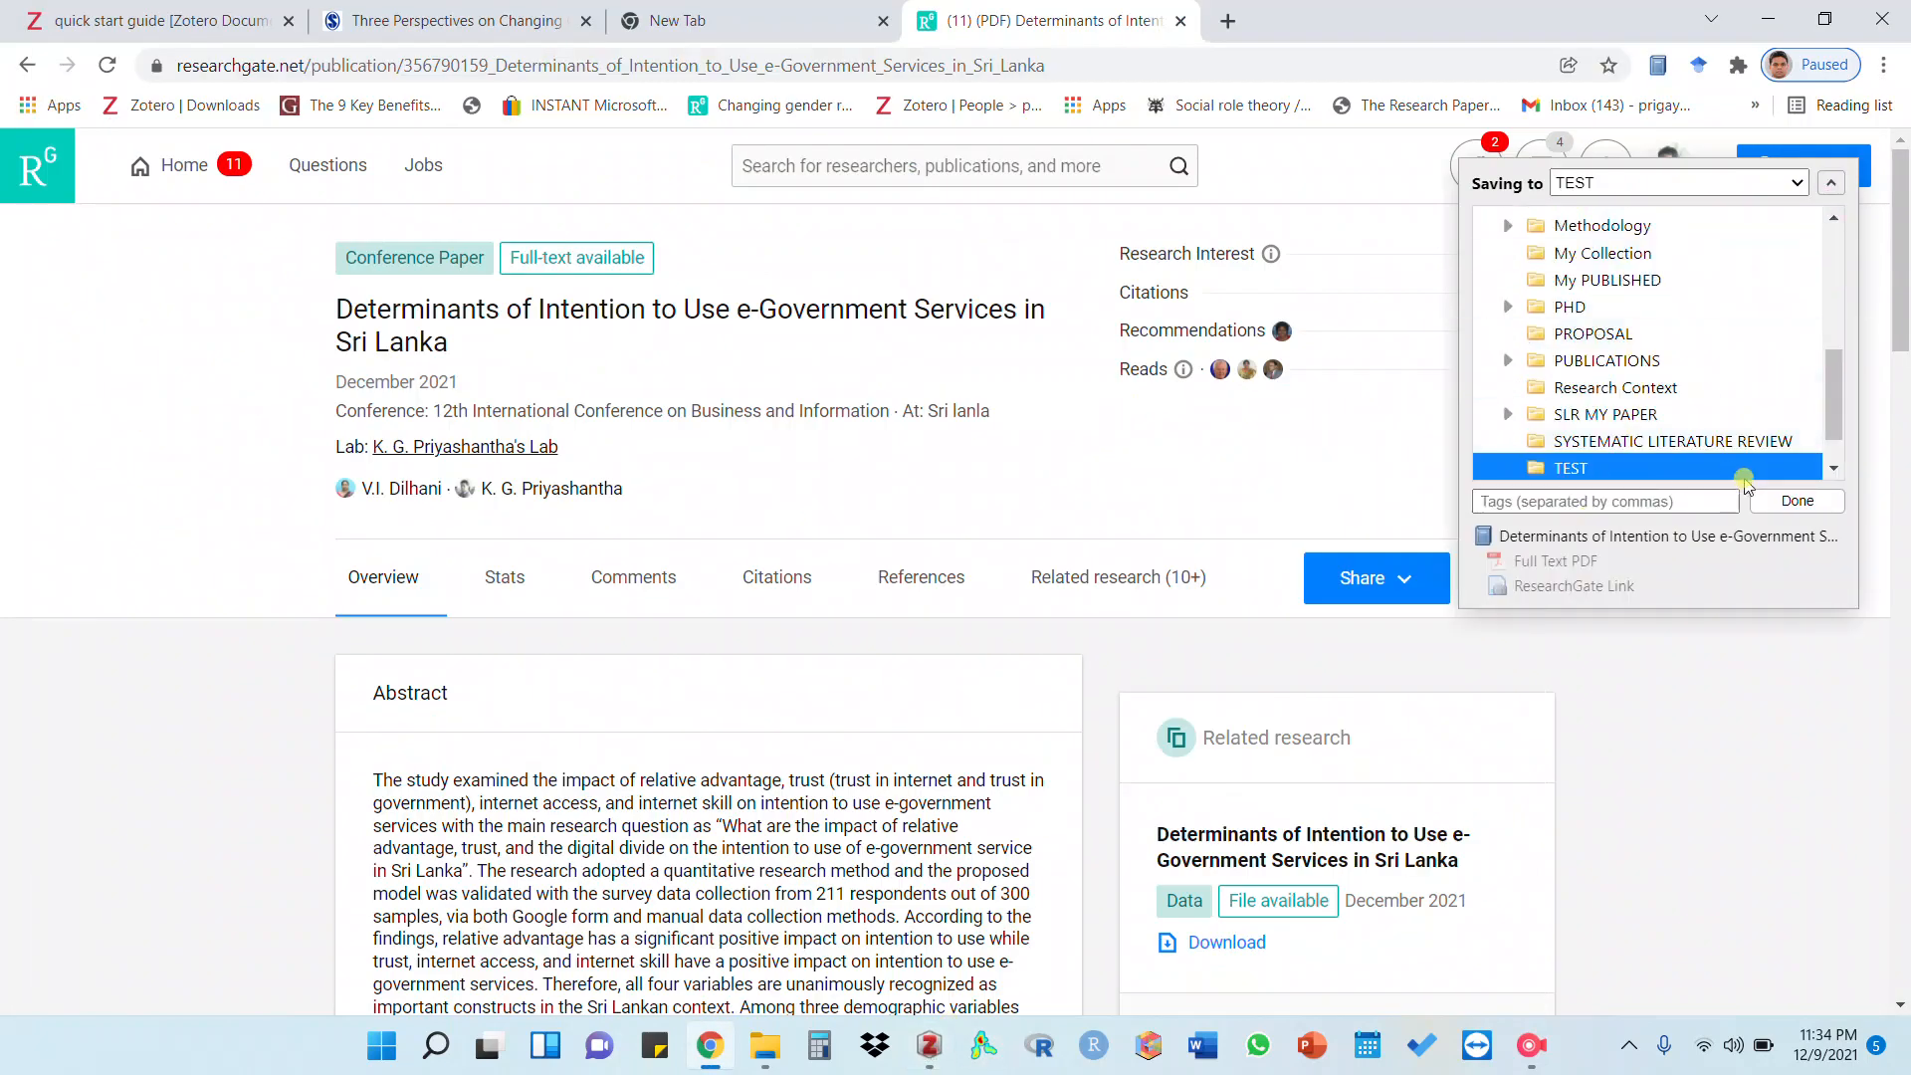
pyautogui.click(1797, 503)
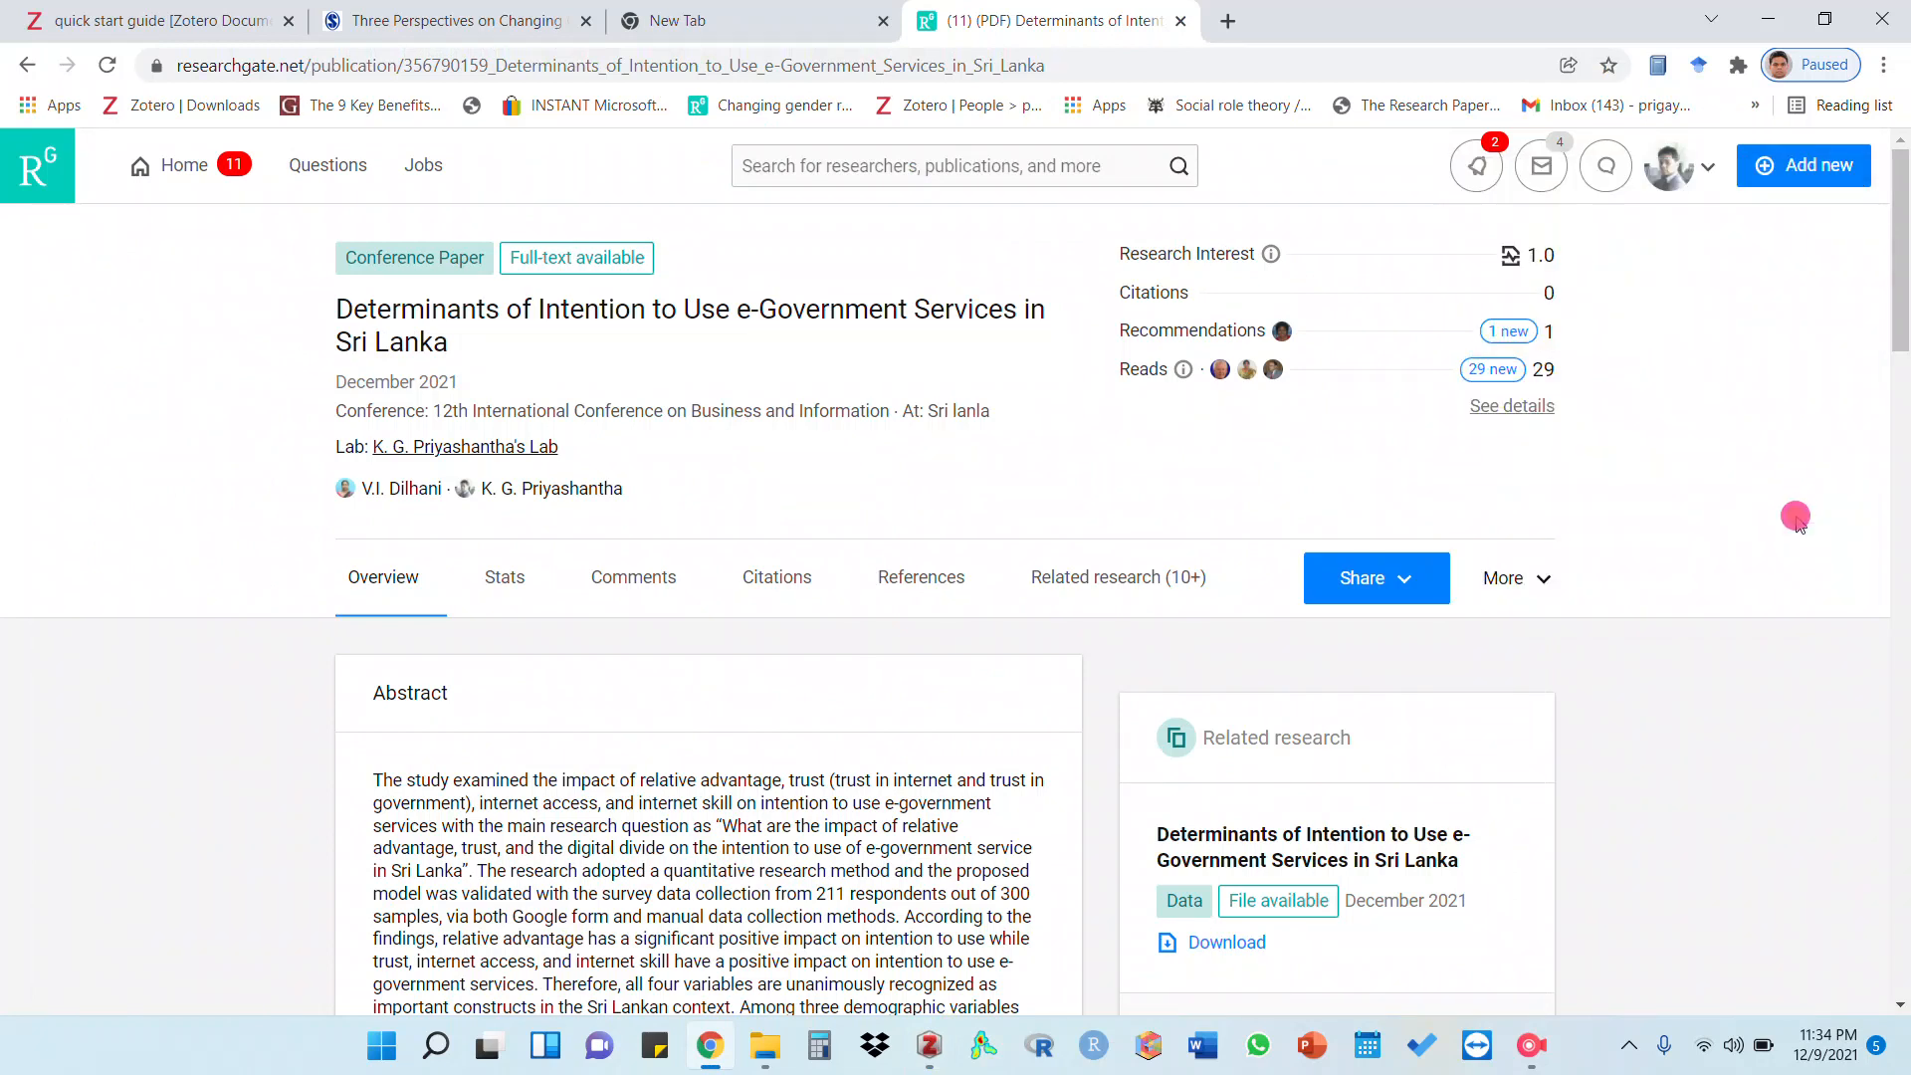
# Switch to Zotero and review the new e-Government entry's details, including its Volume and Place fields, against the ResearchGate page
pyautogui.click(931, 1040)
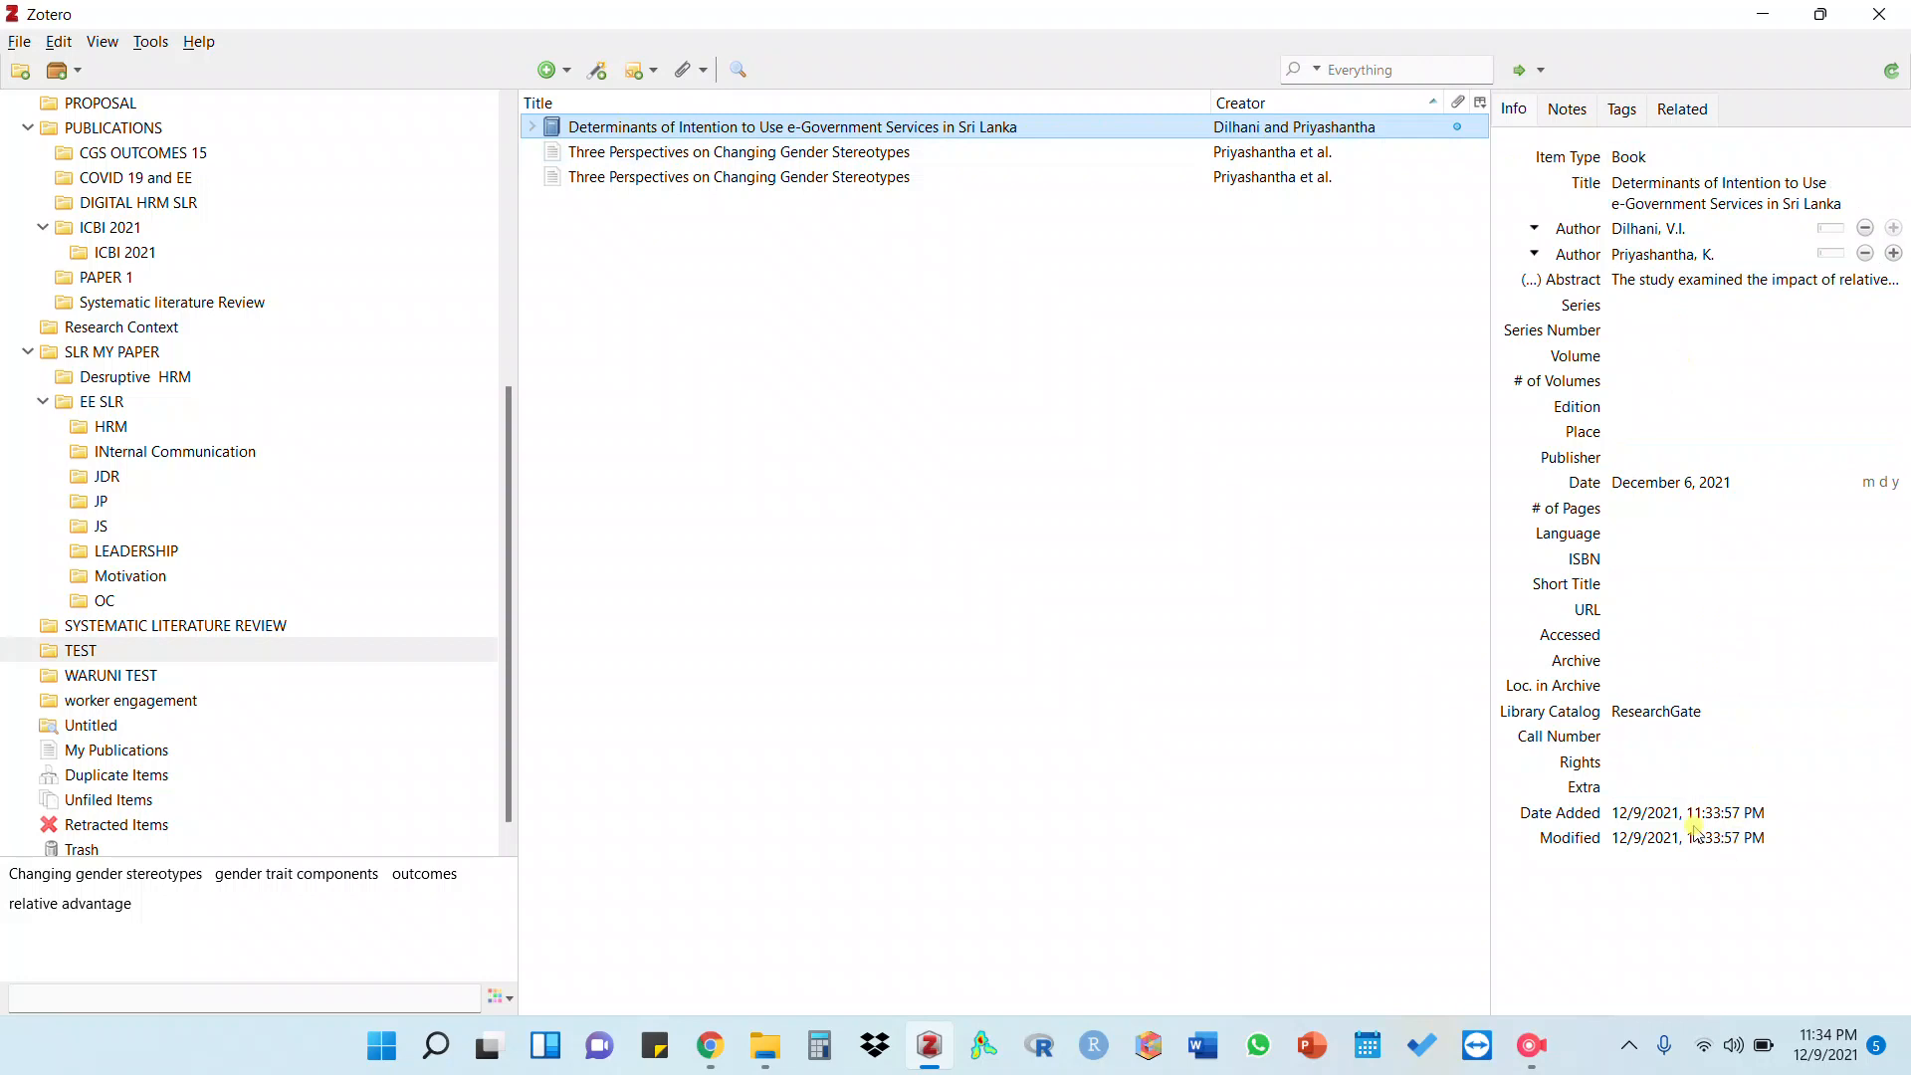
pyautogui.click(1627, 355)
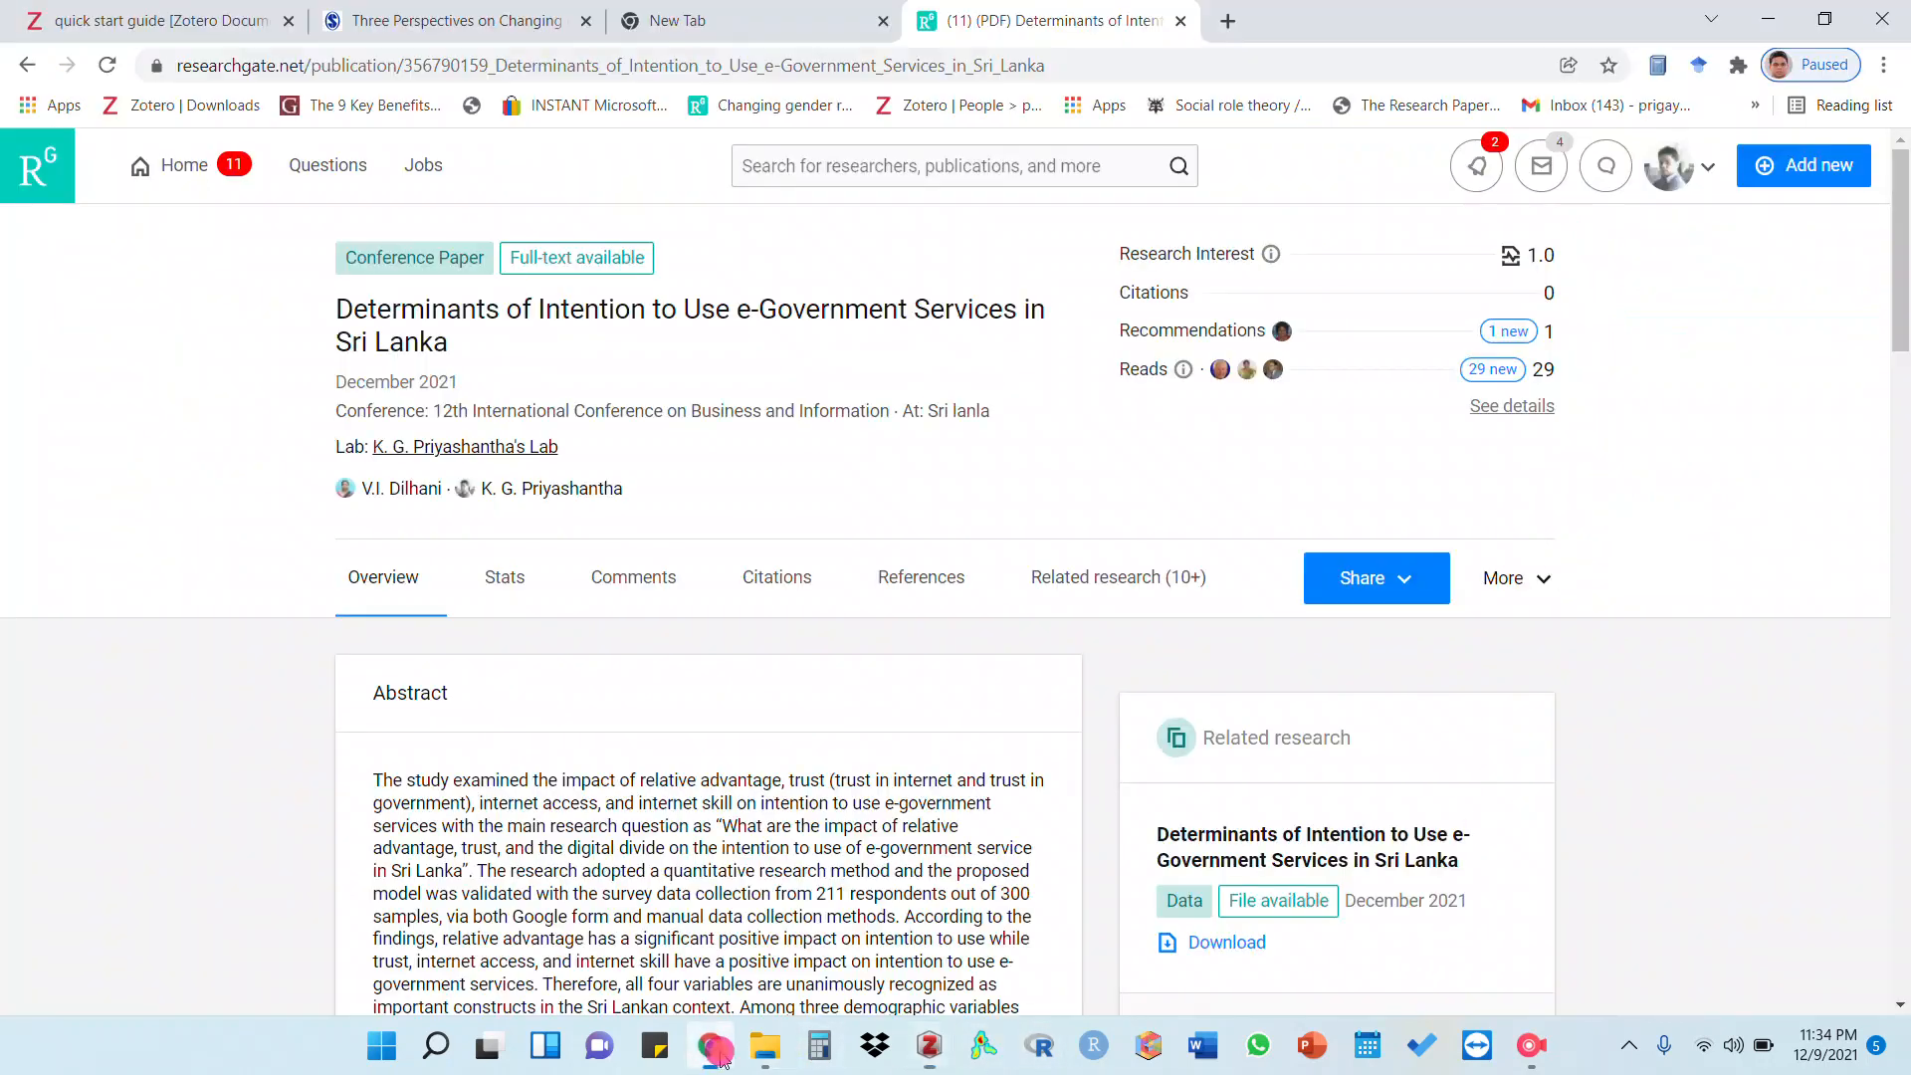
pyautogui.click(711, 1043)
pyautogui.click(925, 1047)
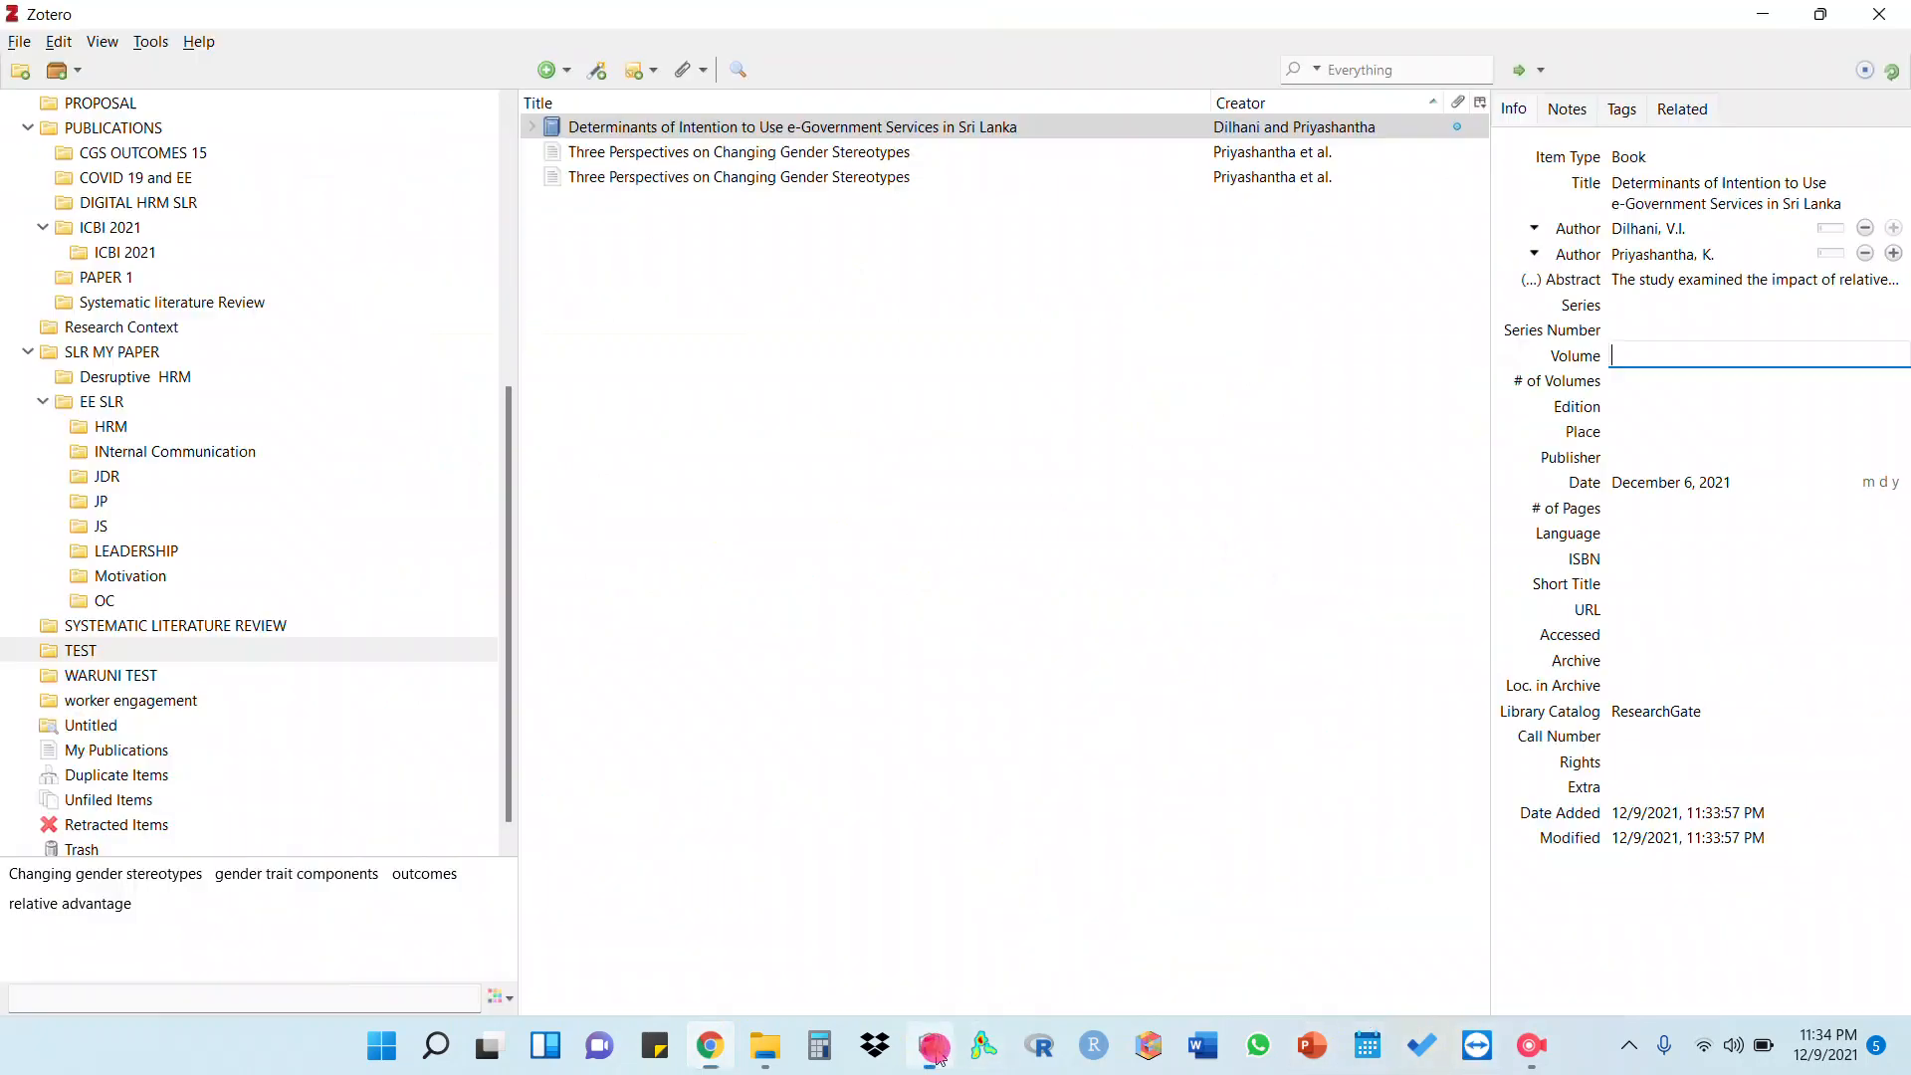
pyautogui.click(1636, 434)
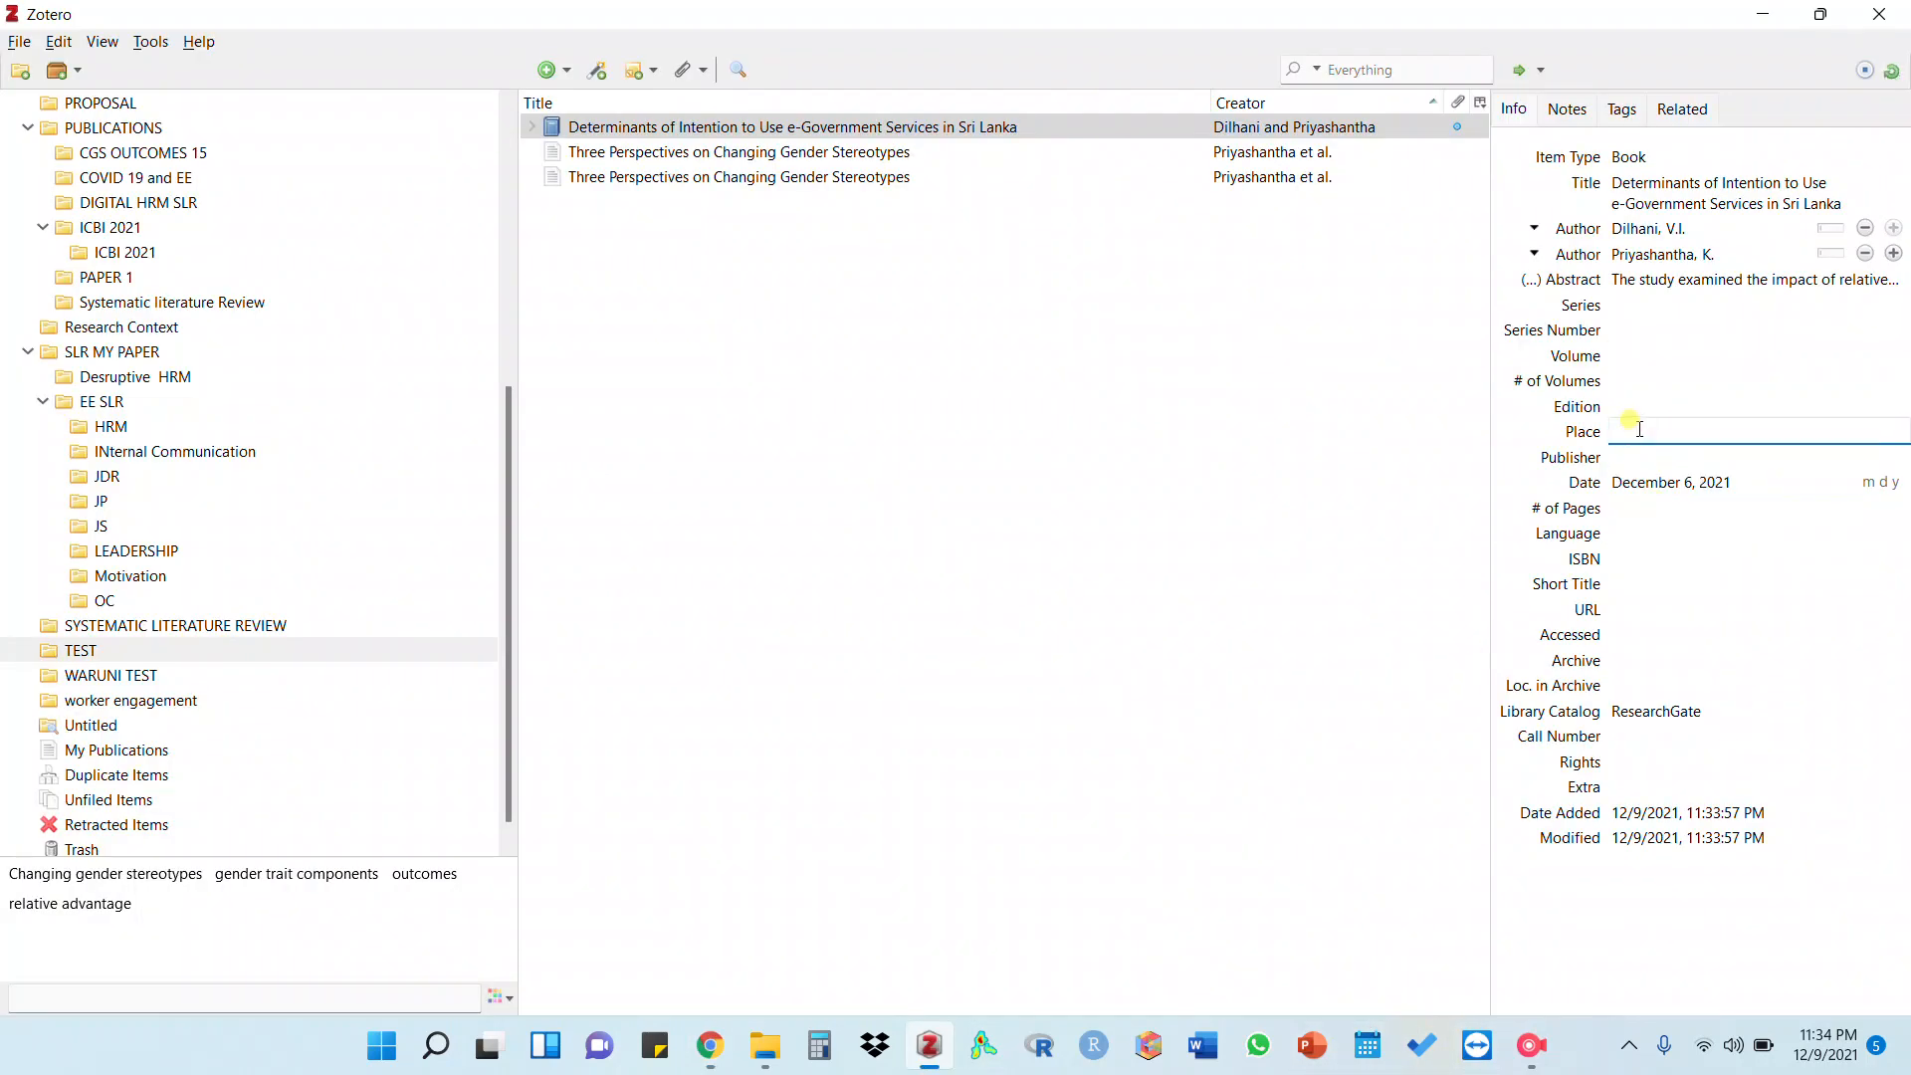
# Switch to Chrome and open the public full text of the e-Government paper on ResearchGate
pyautogui.click(710, 1045)
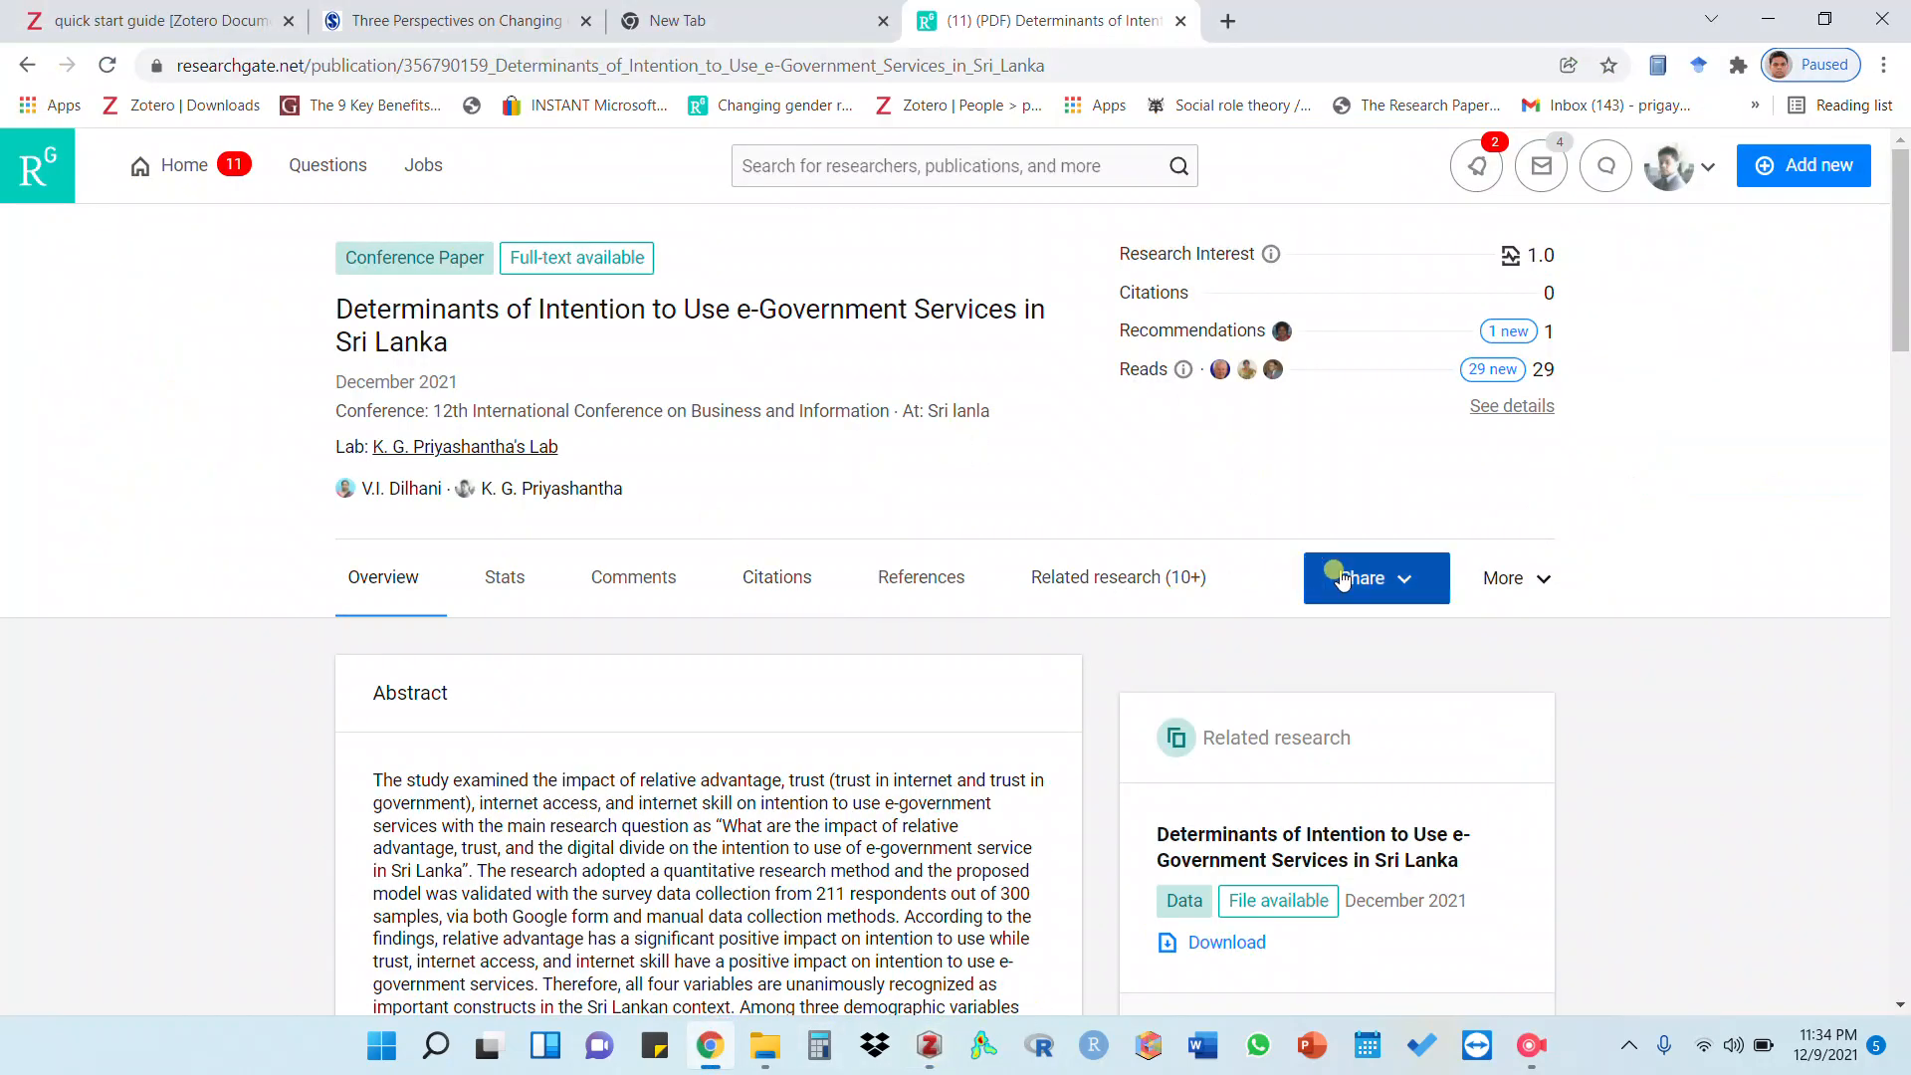
pyautogui.scroll(-8, 852, 631)
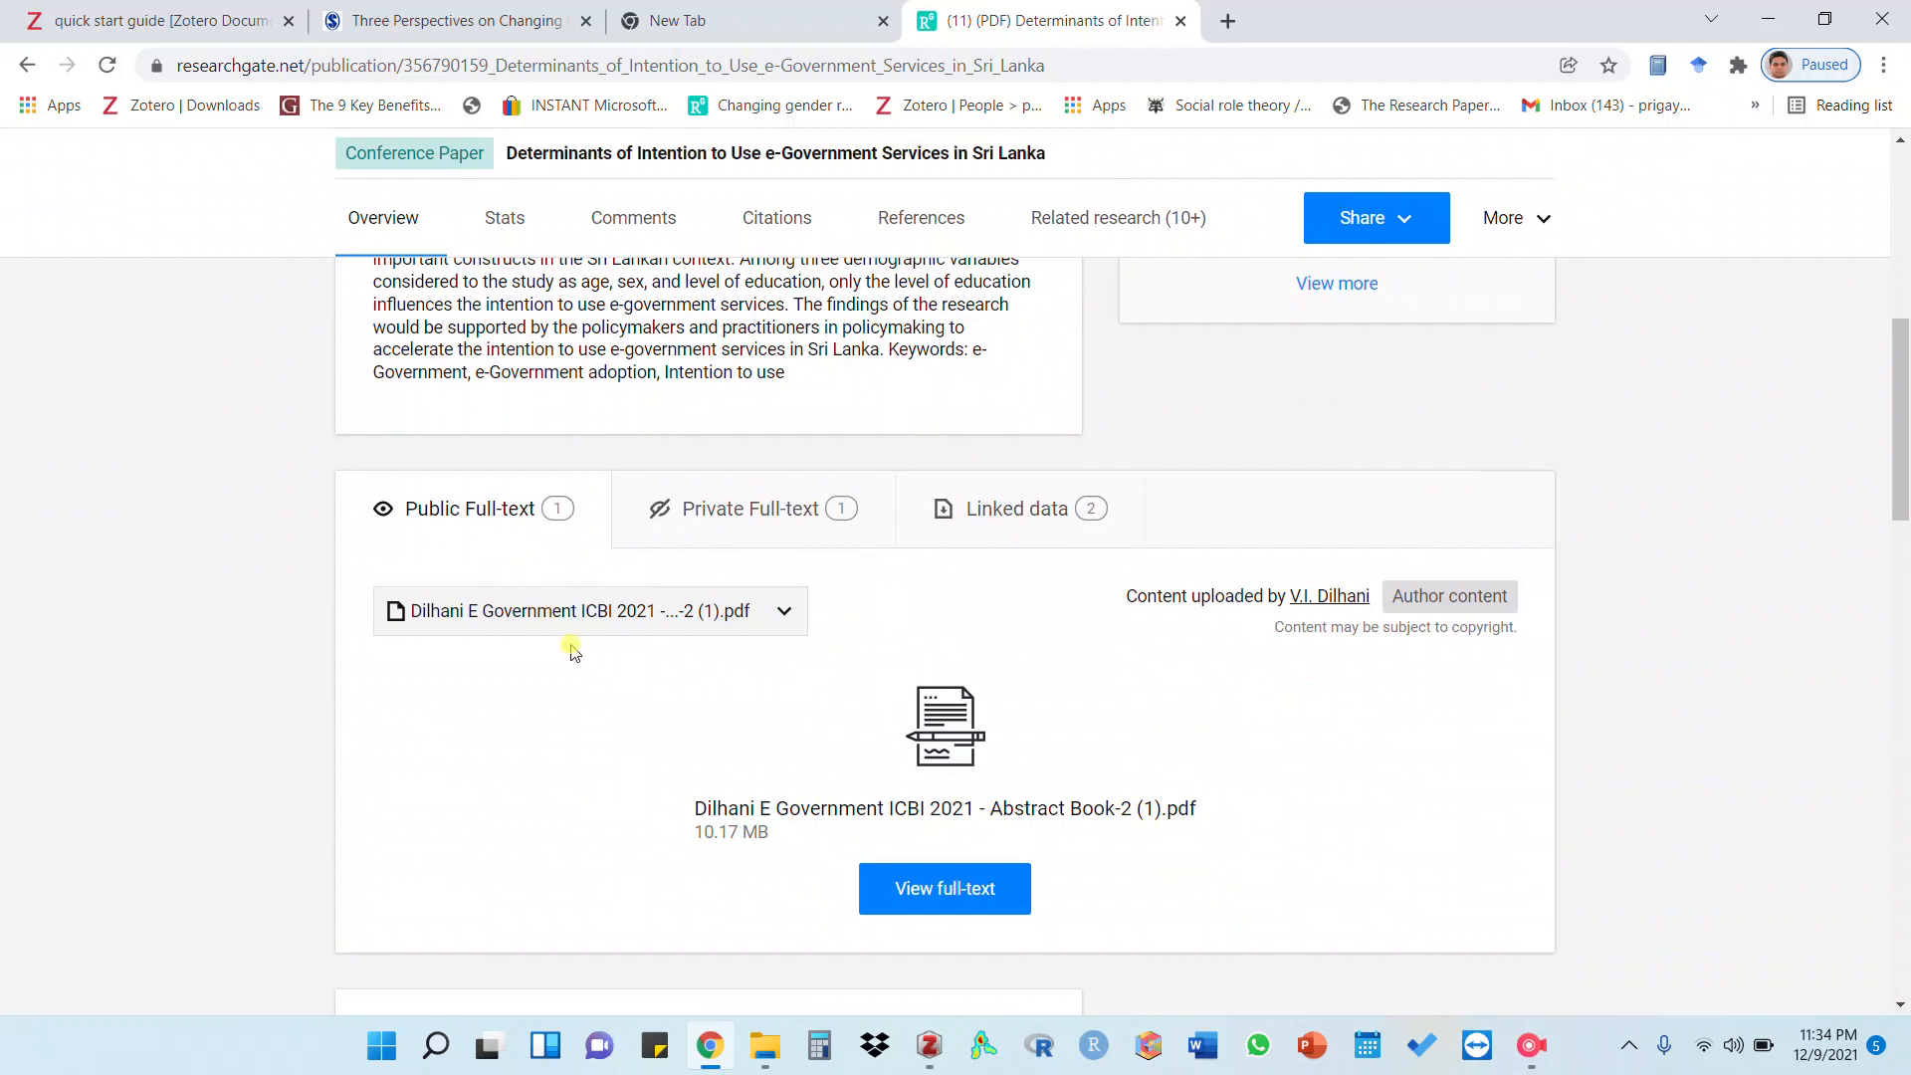
pyautogui.click(932, 895)
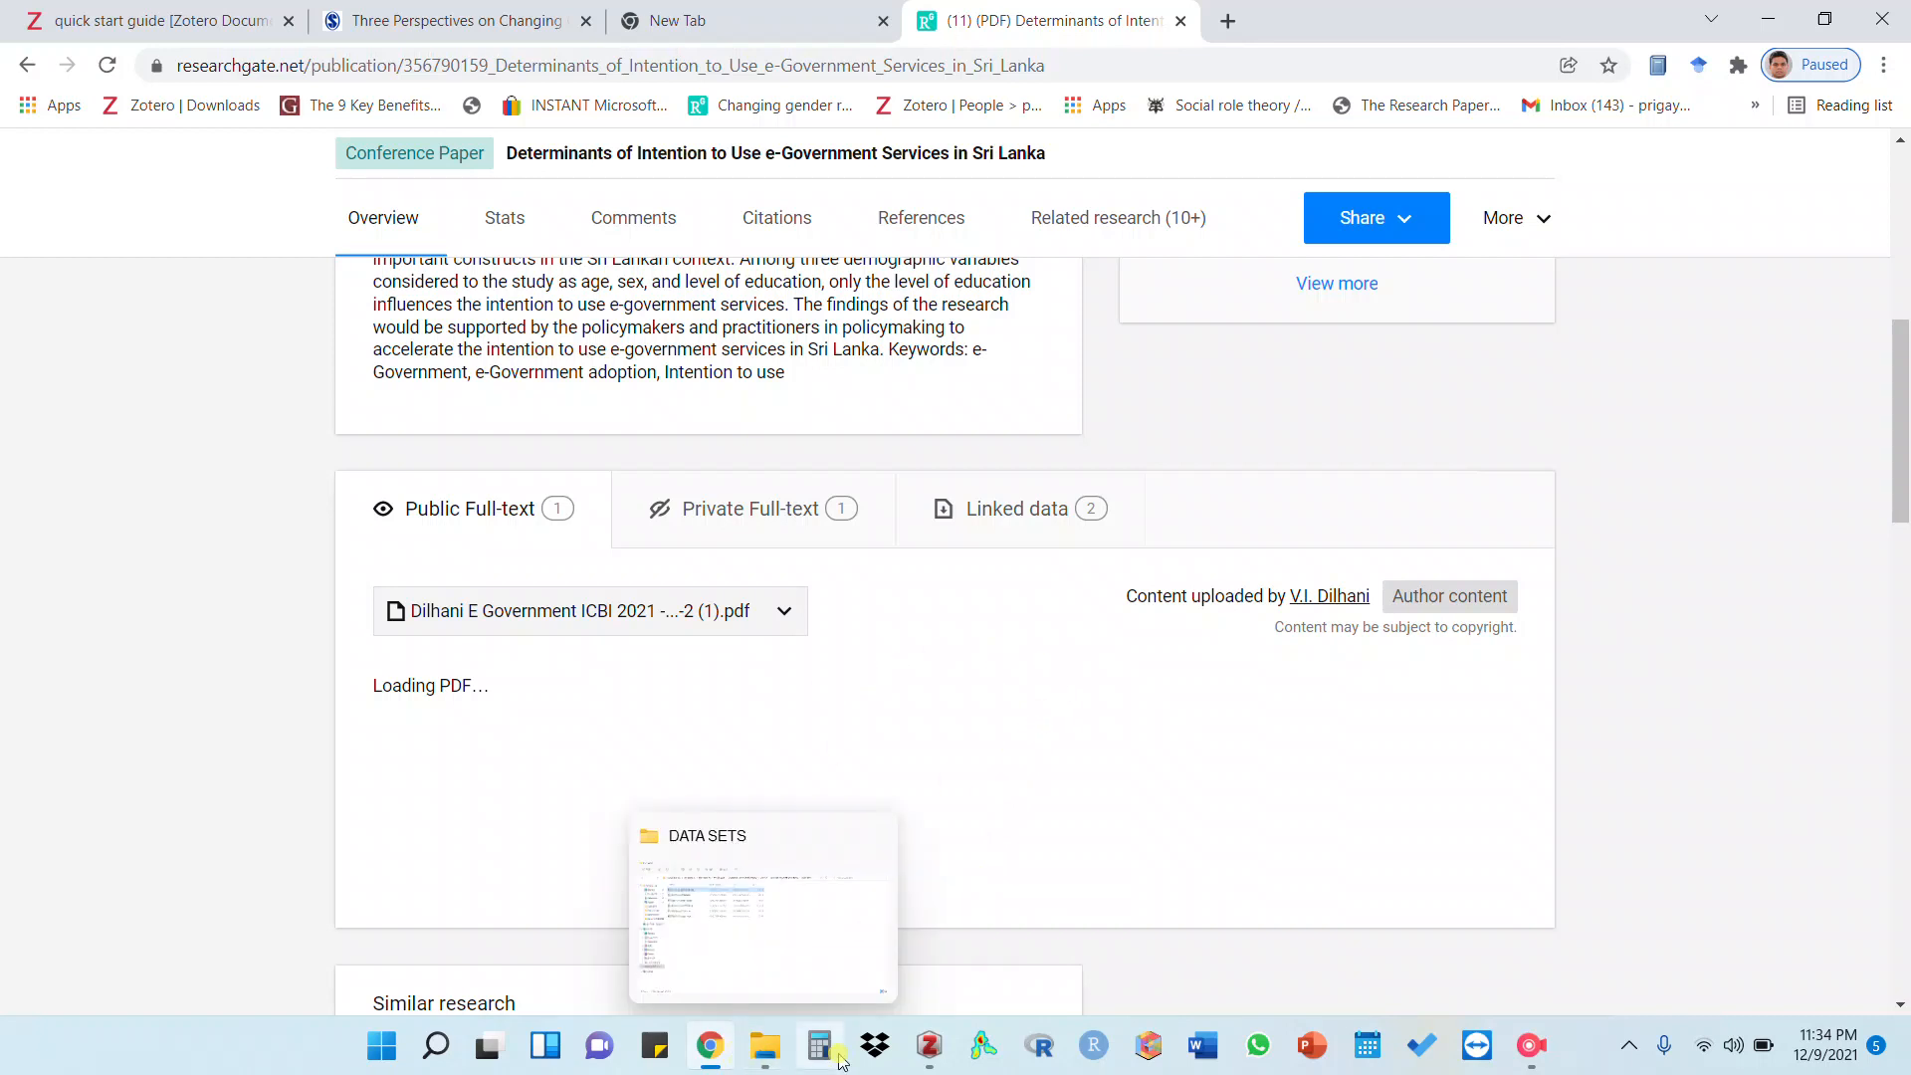
# Copy the paper's ResearchGate web address from Chrome into the URL field of its entry in Zotero
pyautogui.click(929, 1045)
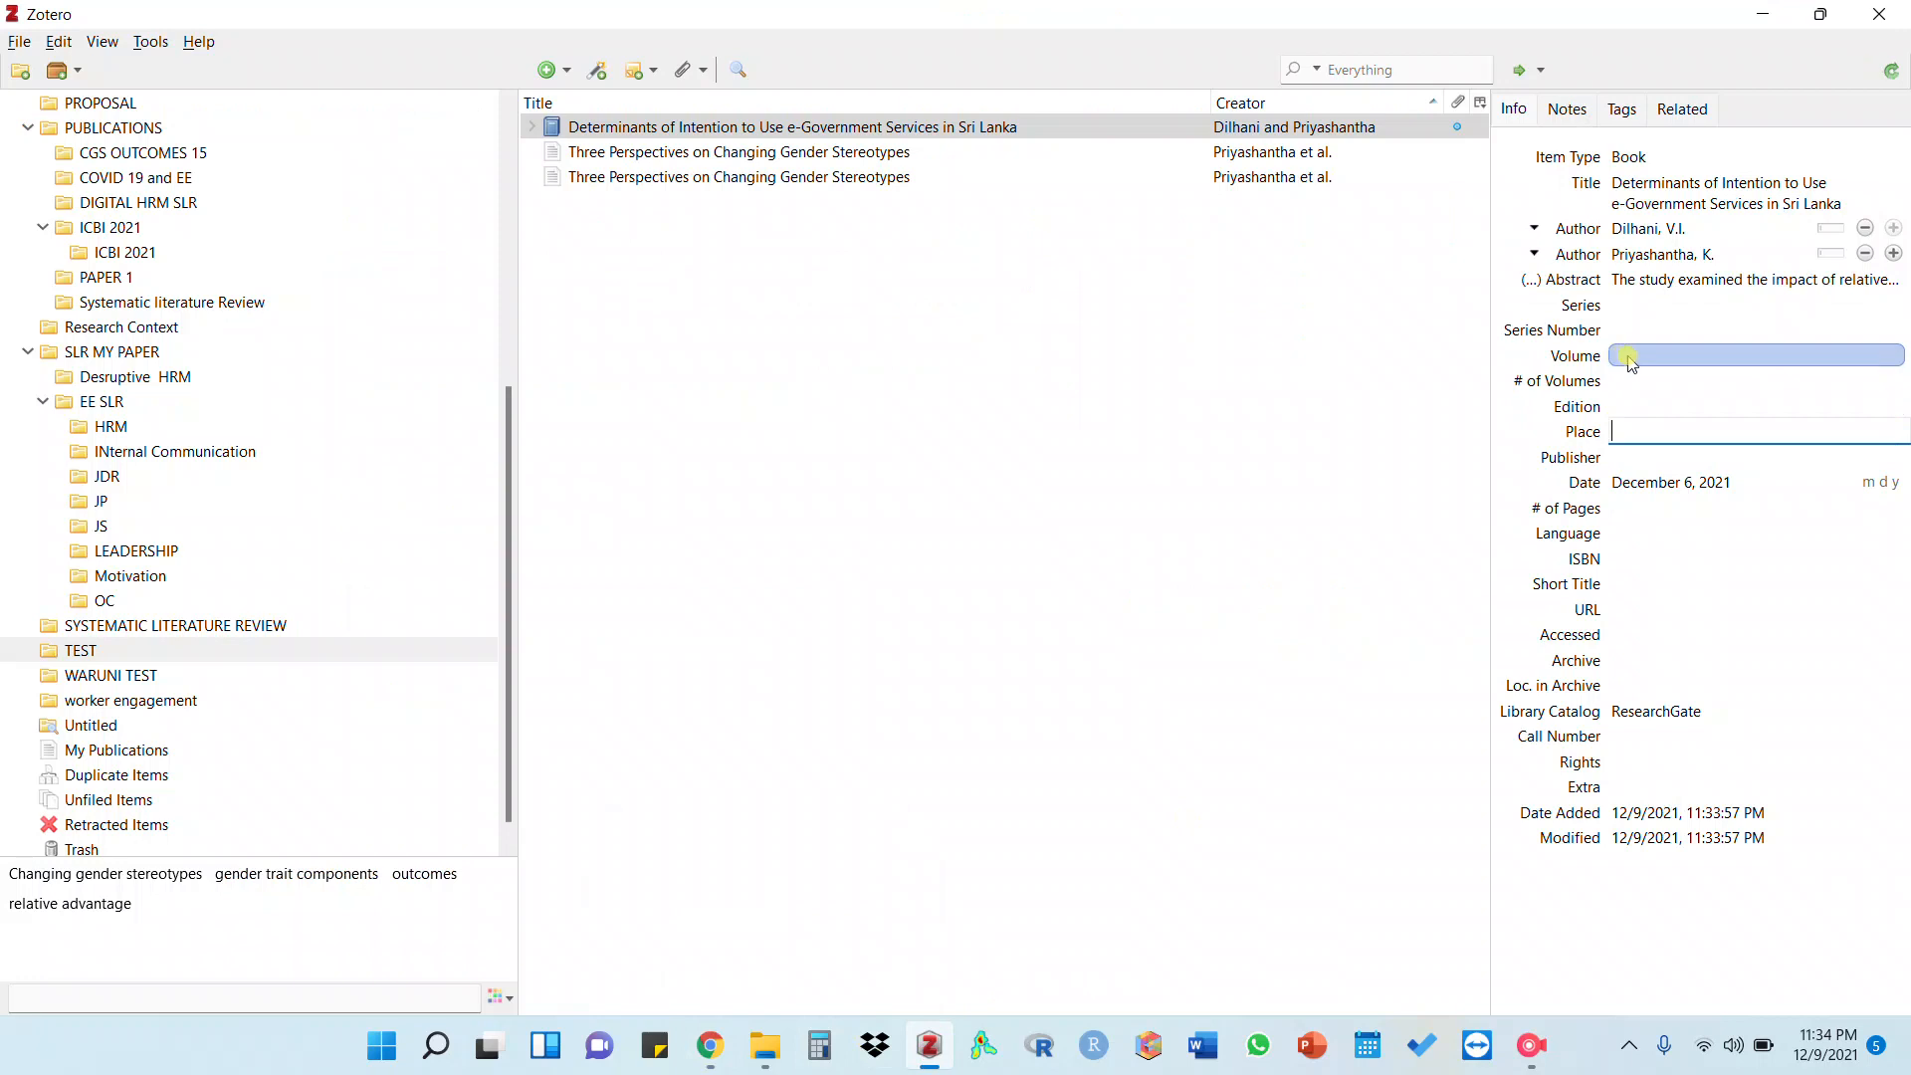
pyautogui.click(1622, 609)
pyautogui.click(1614, 605)
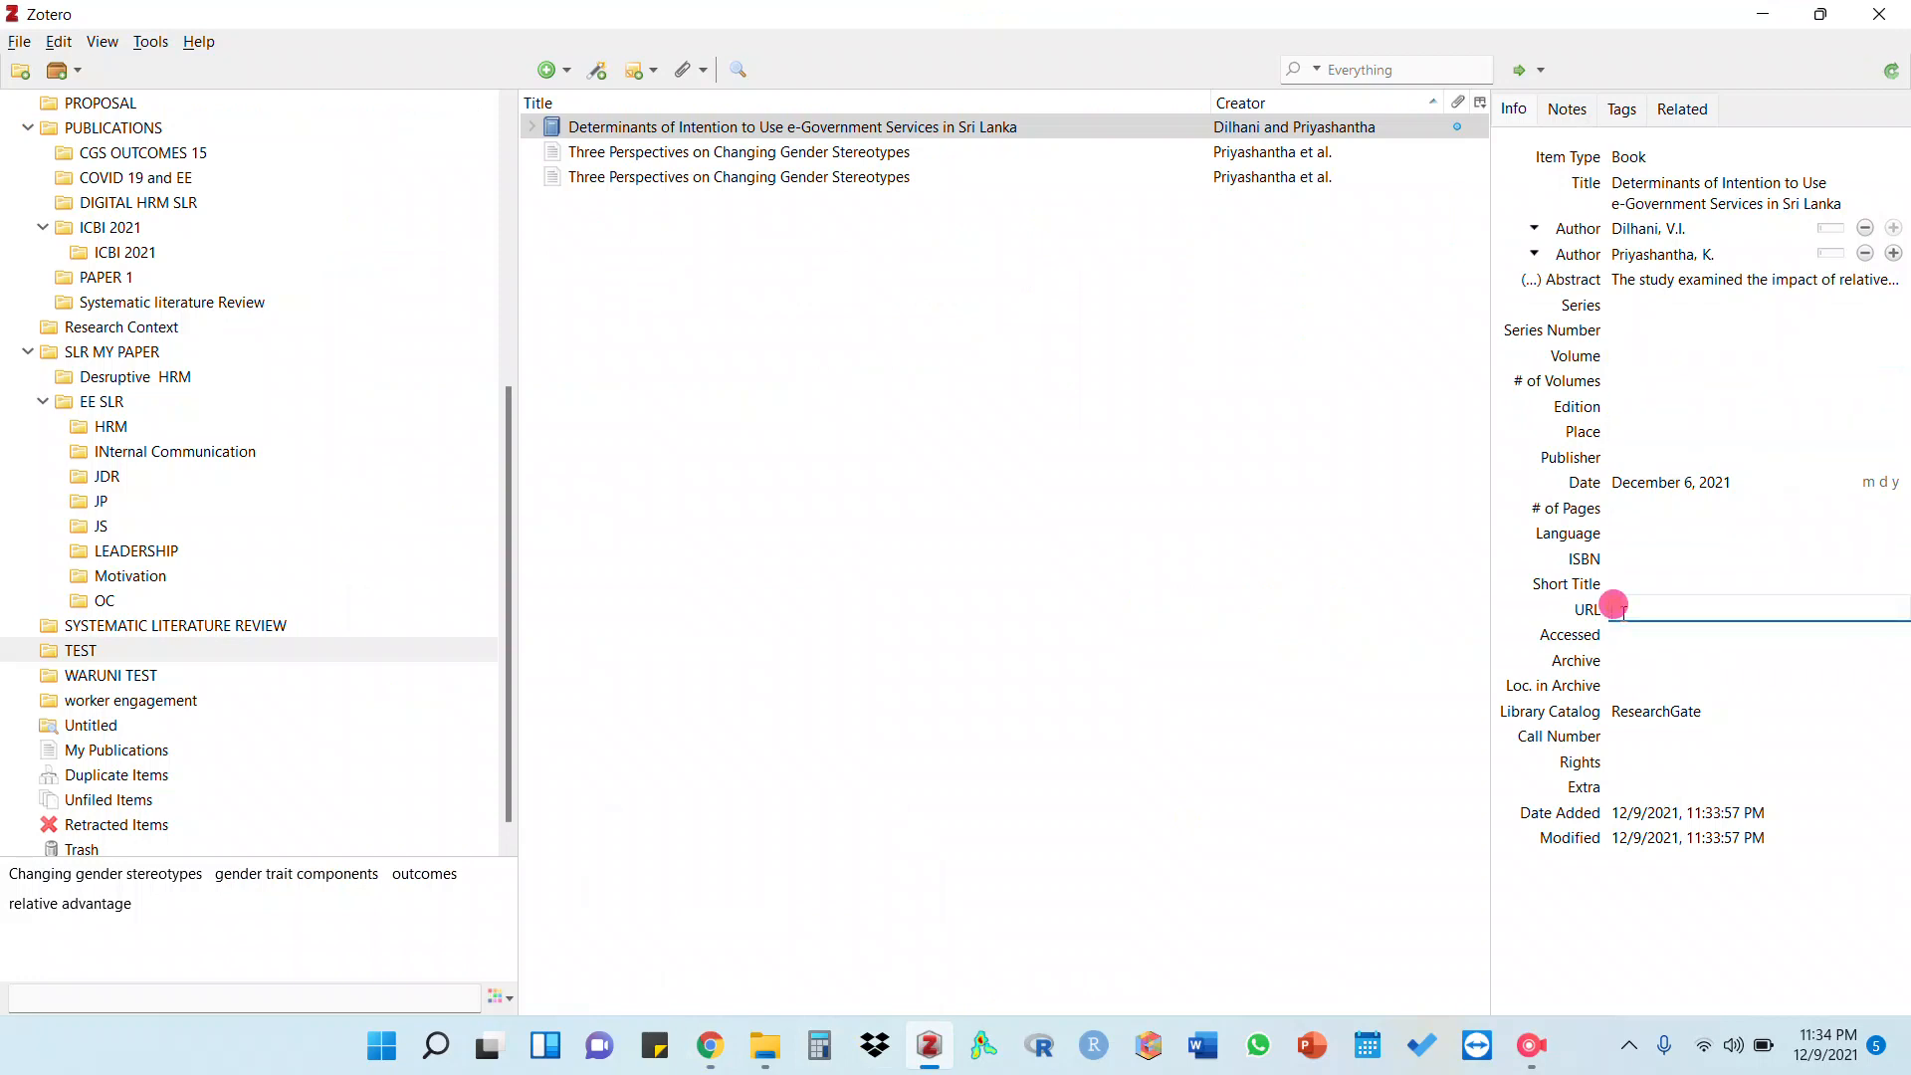
pyautogui.click(691, 1048)
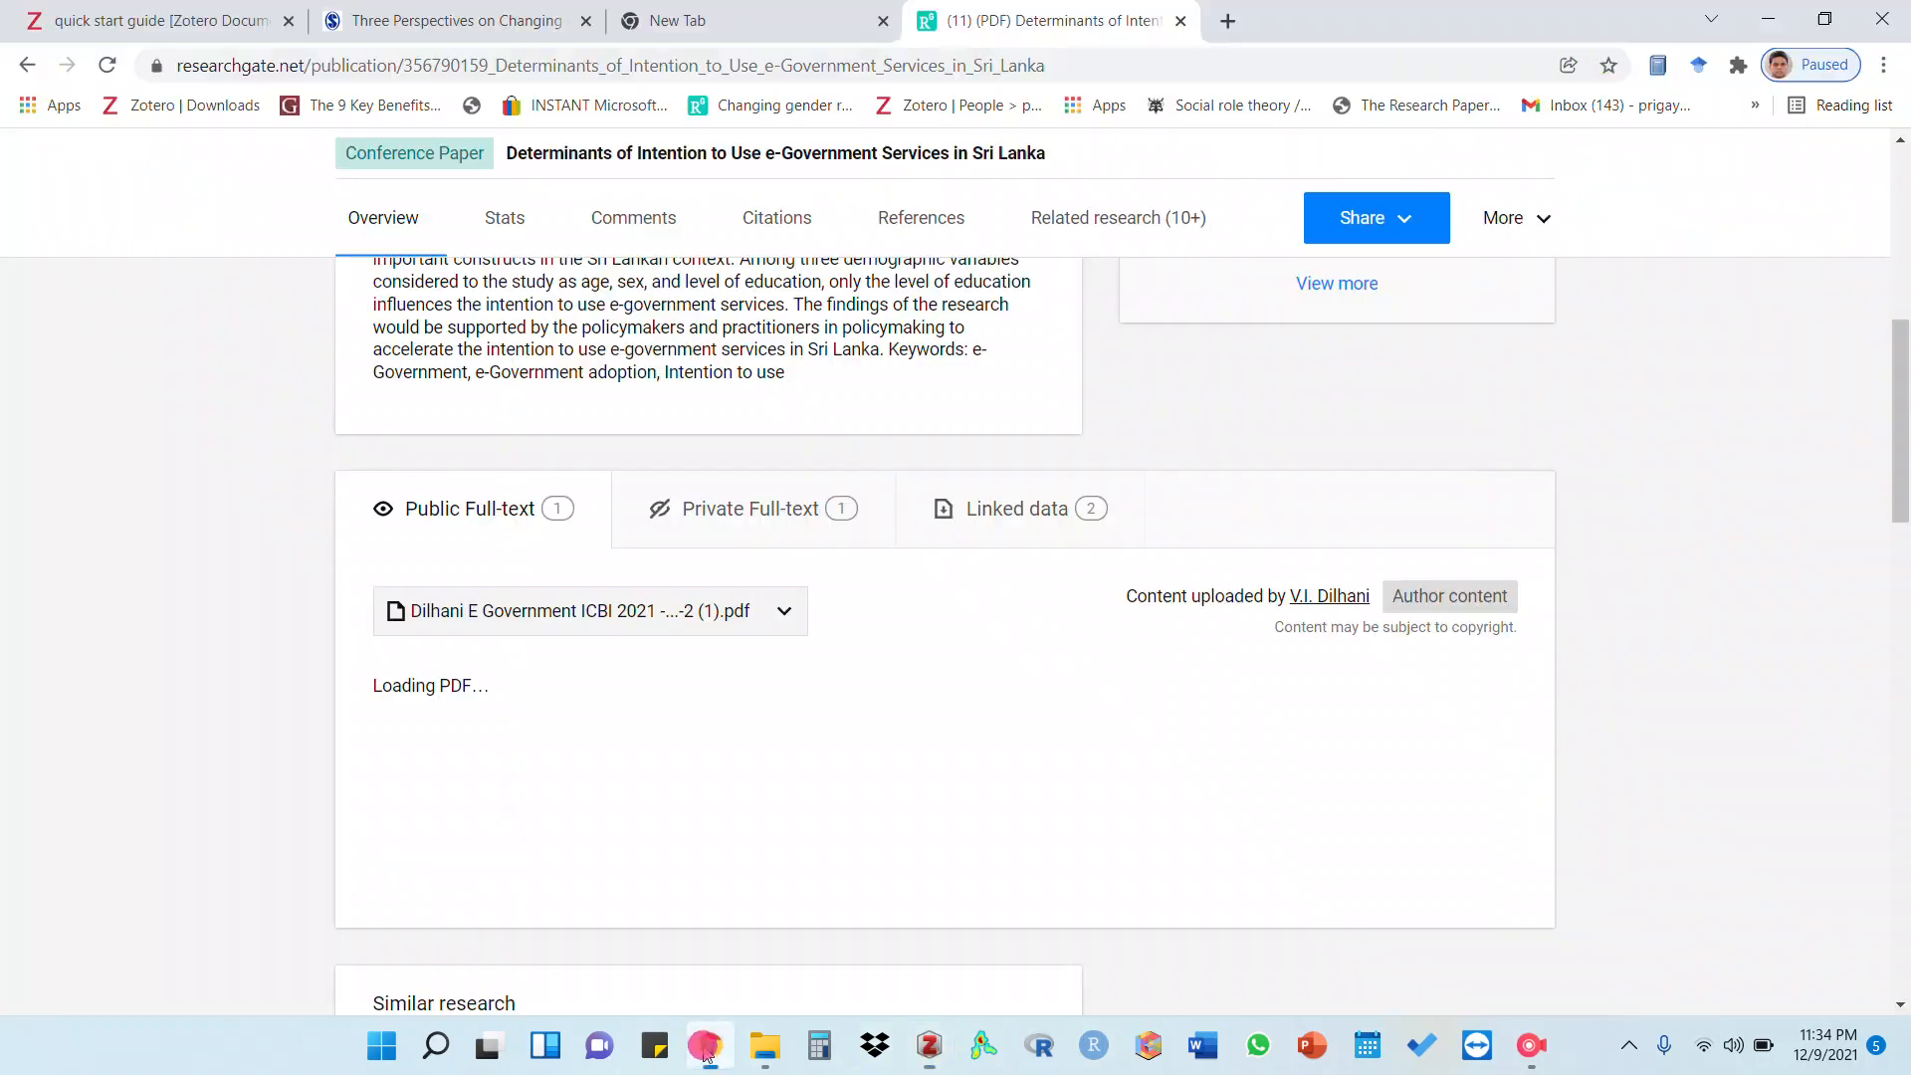
pyautogui.scroll(8, 882, 410)
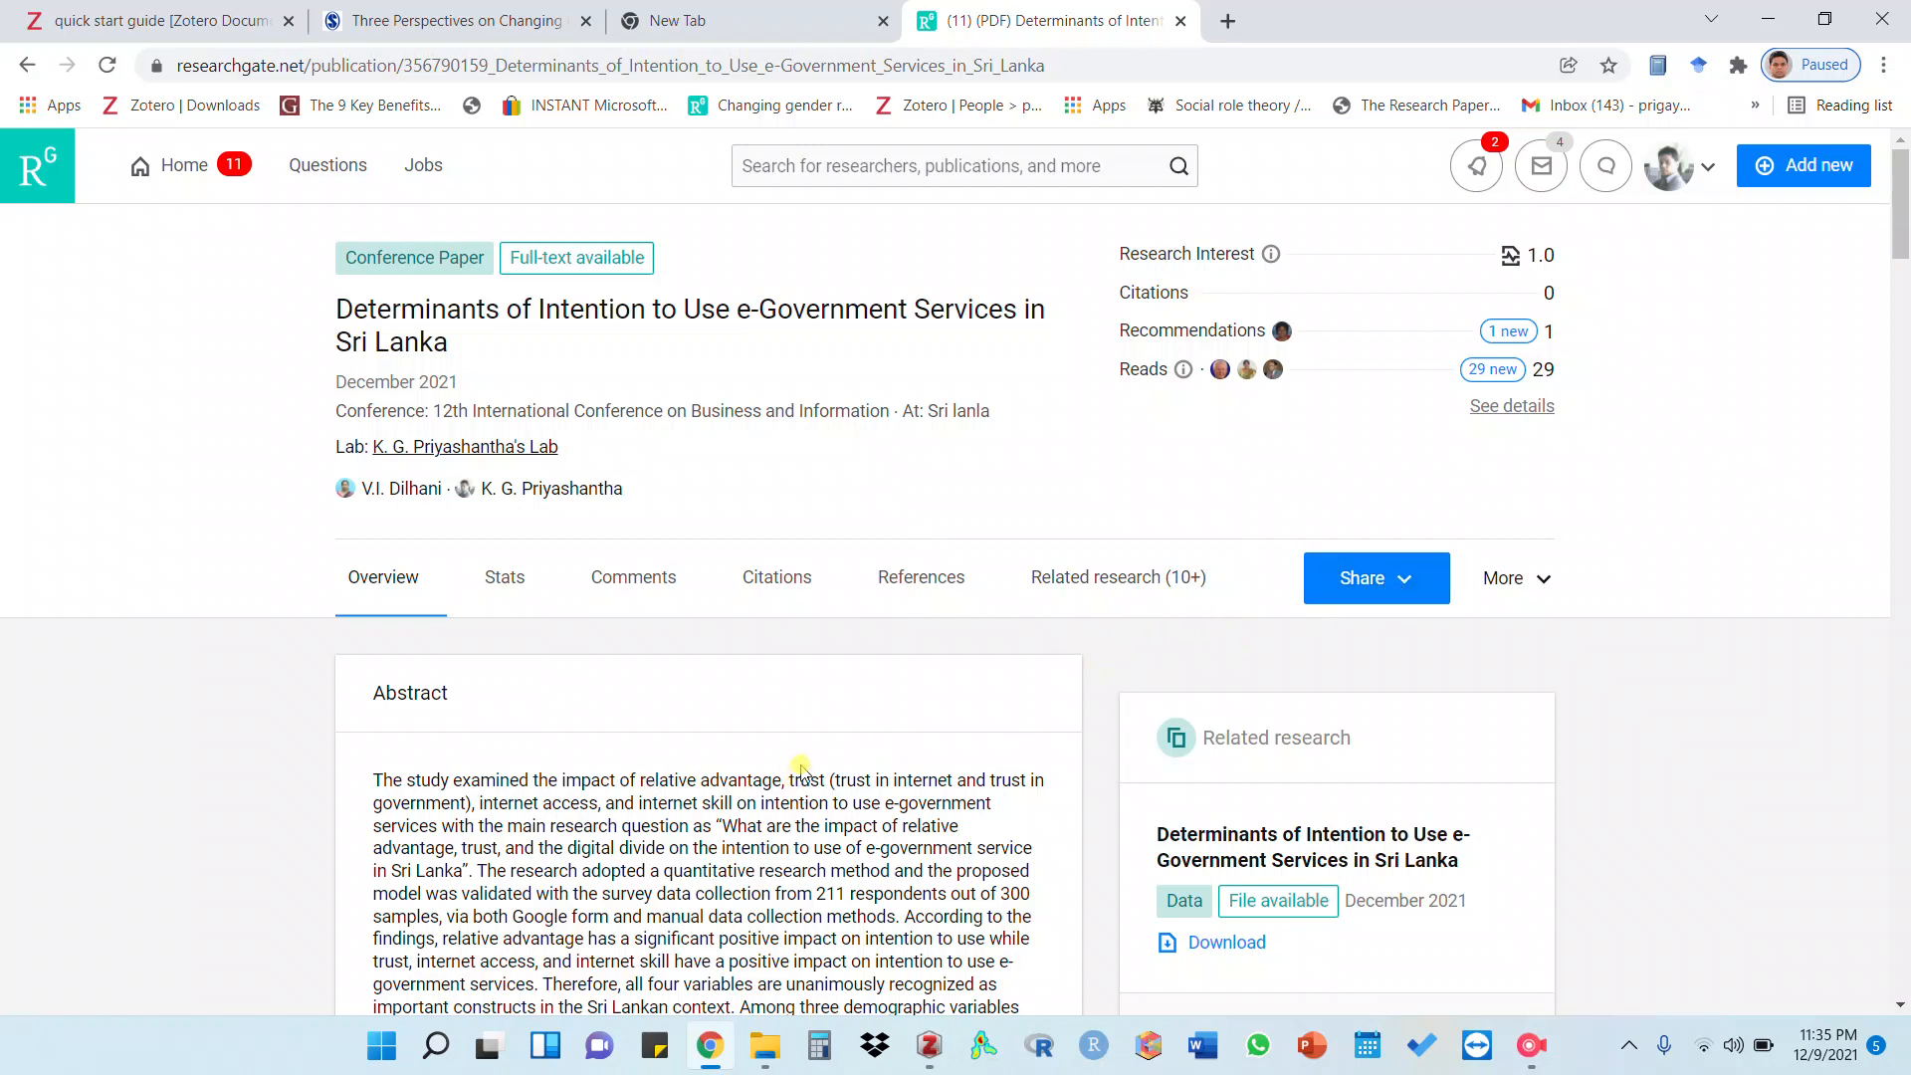
pyautogui.click(1008, 82)
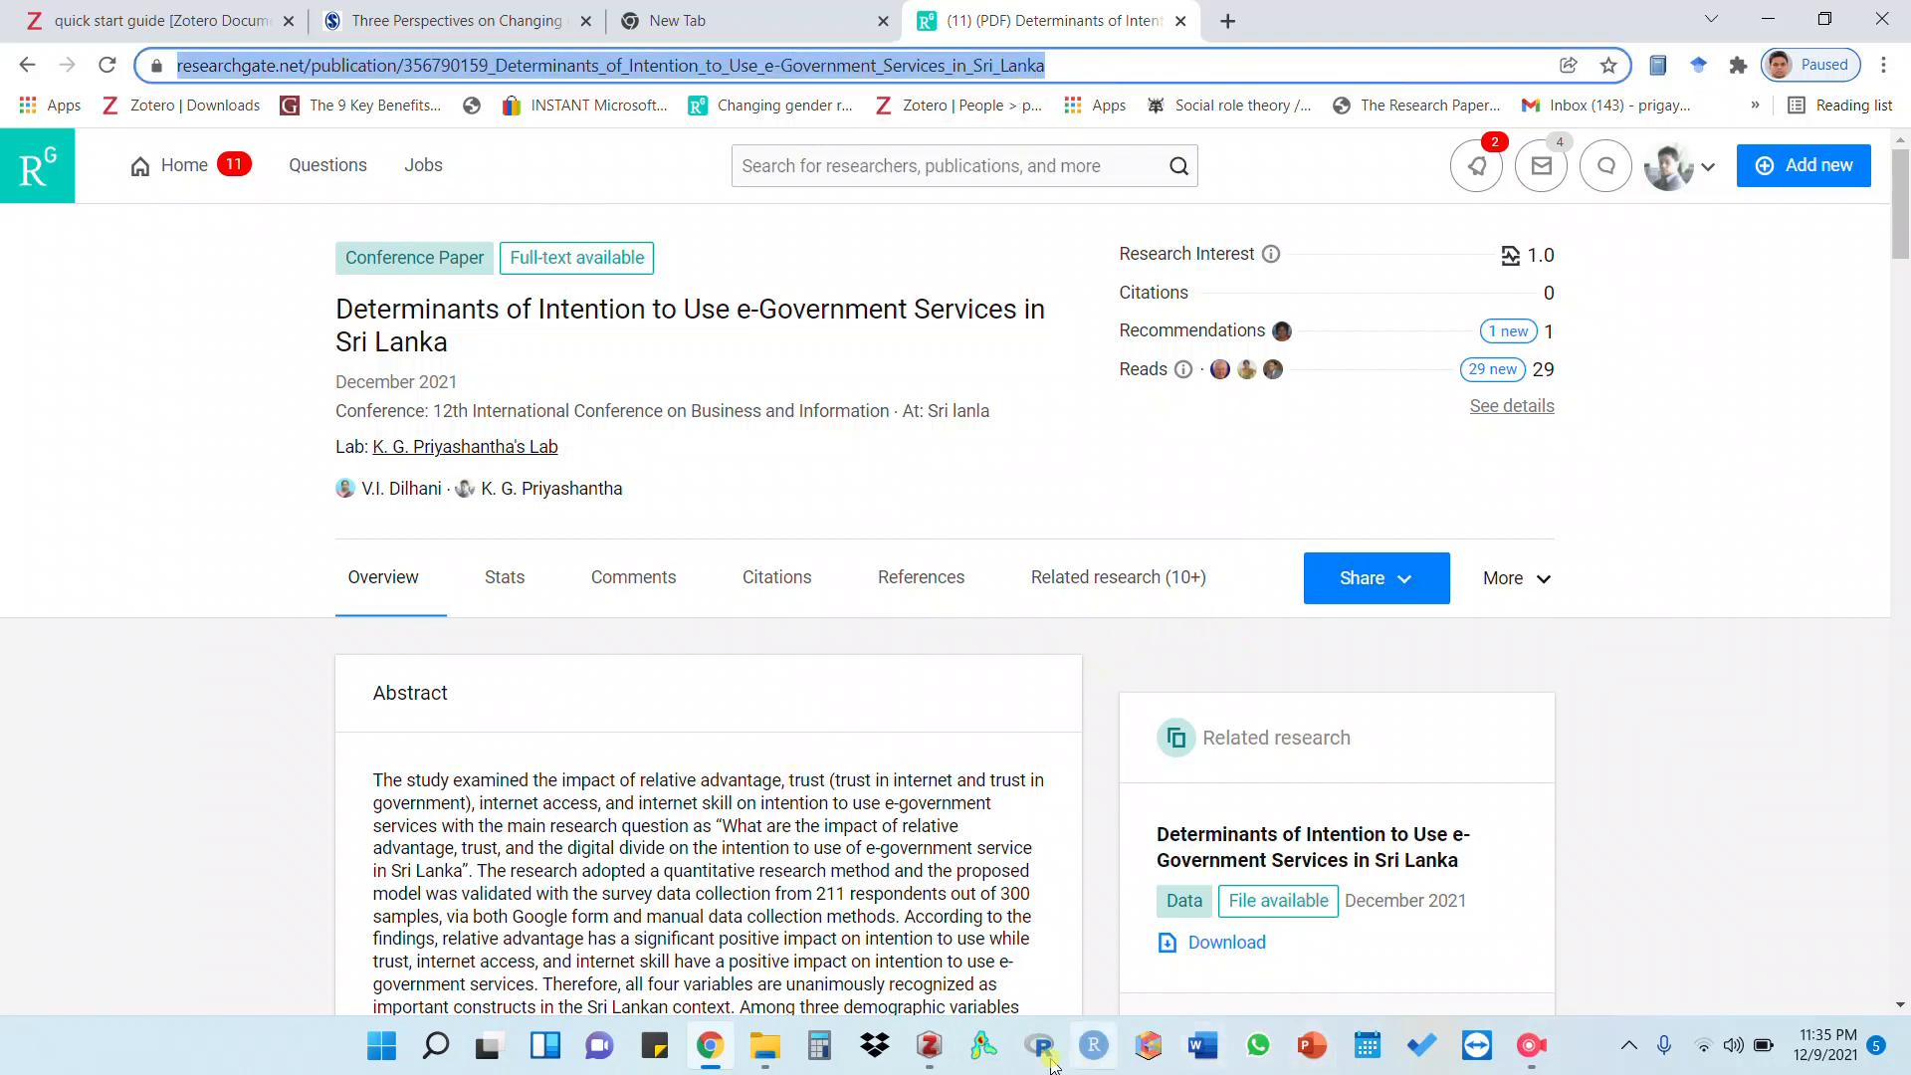
pyautogui.click(928, 1045)
pyautogui.click(1662, 609)
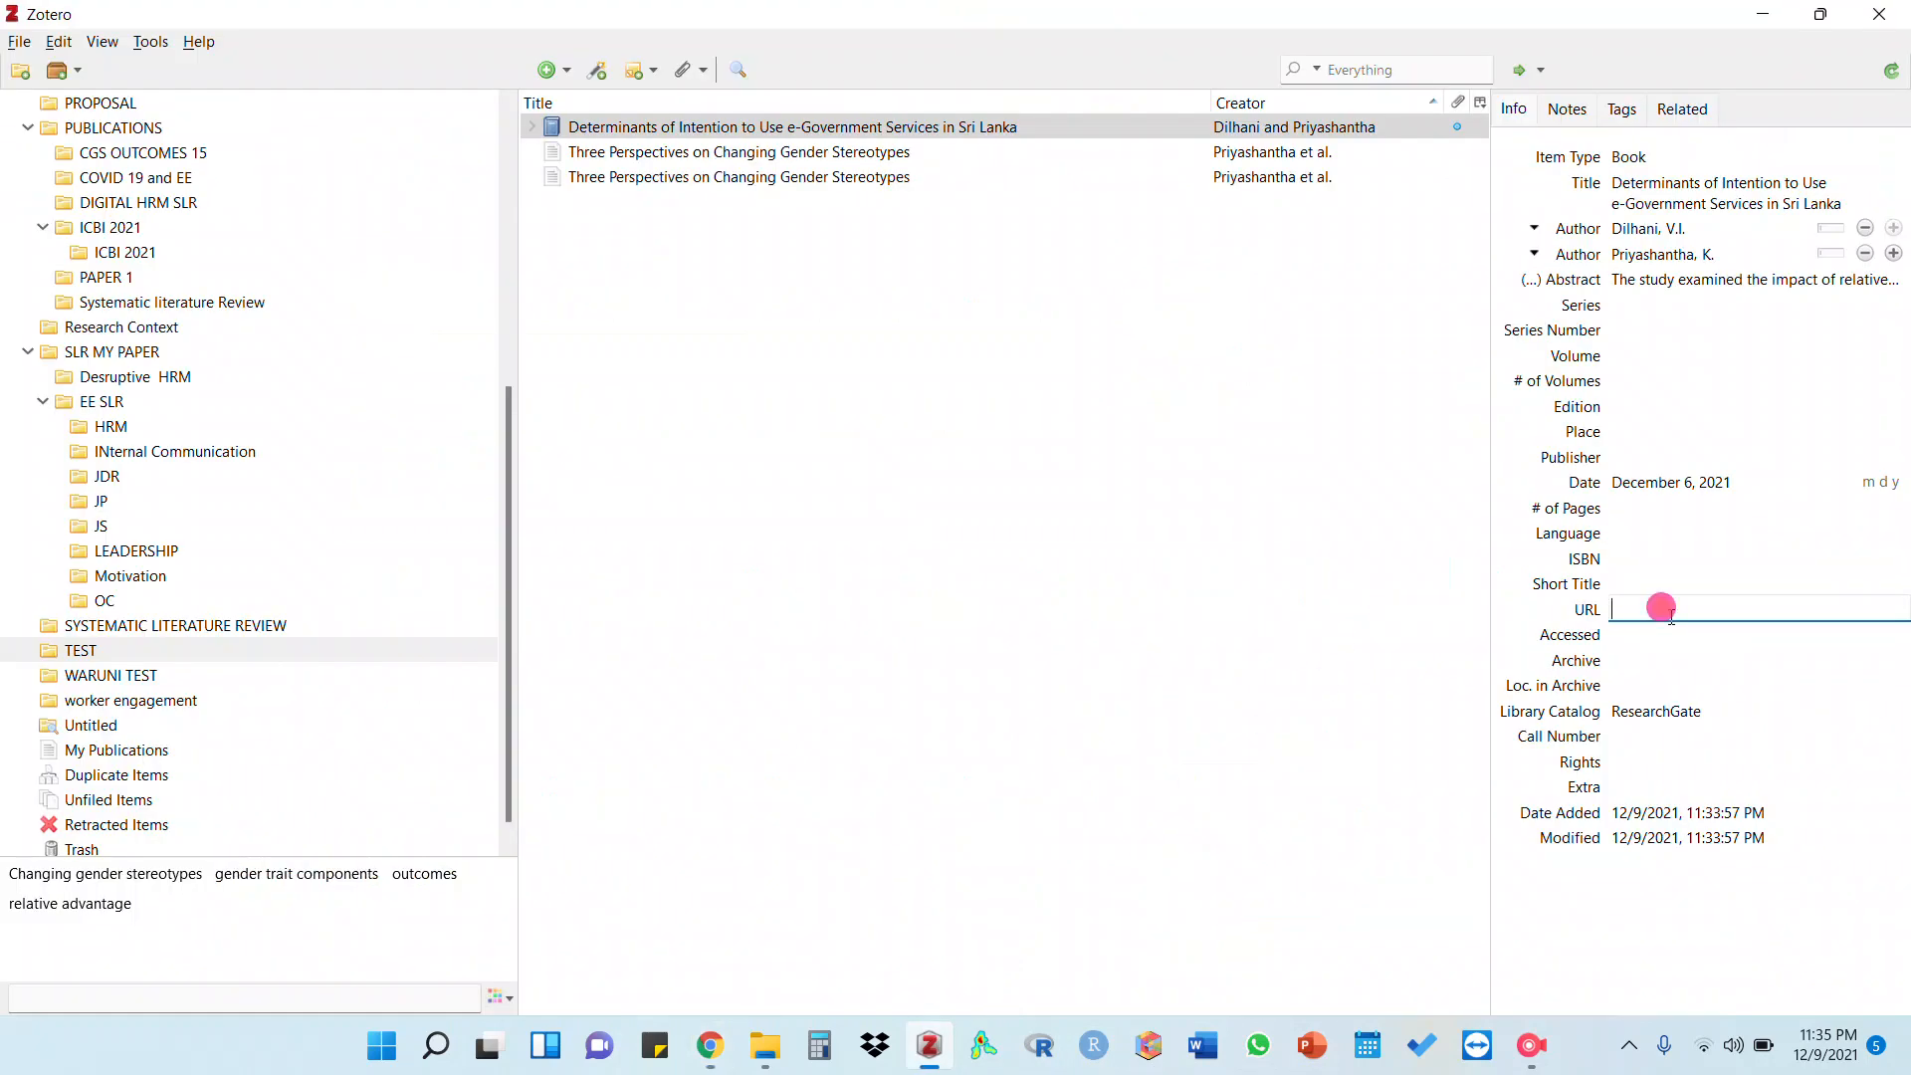
pyautogui.hotkey('ctrl', 'v')
pyautogui.click(1647, 634)
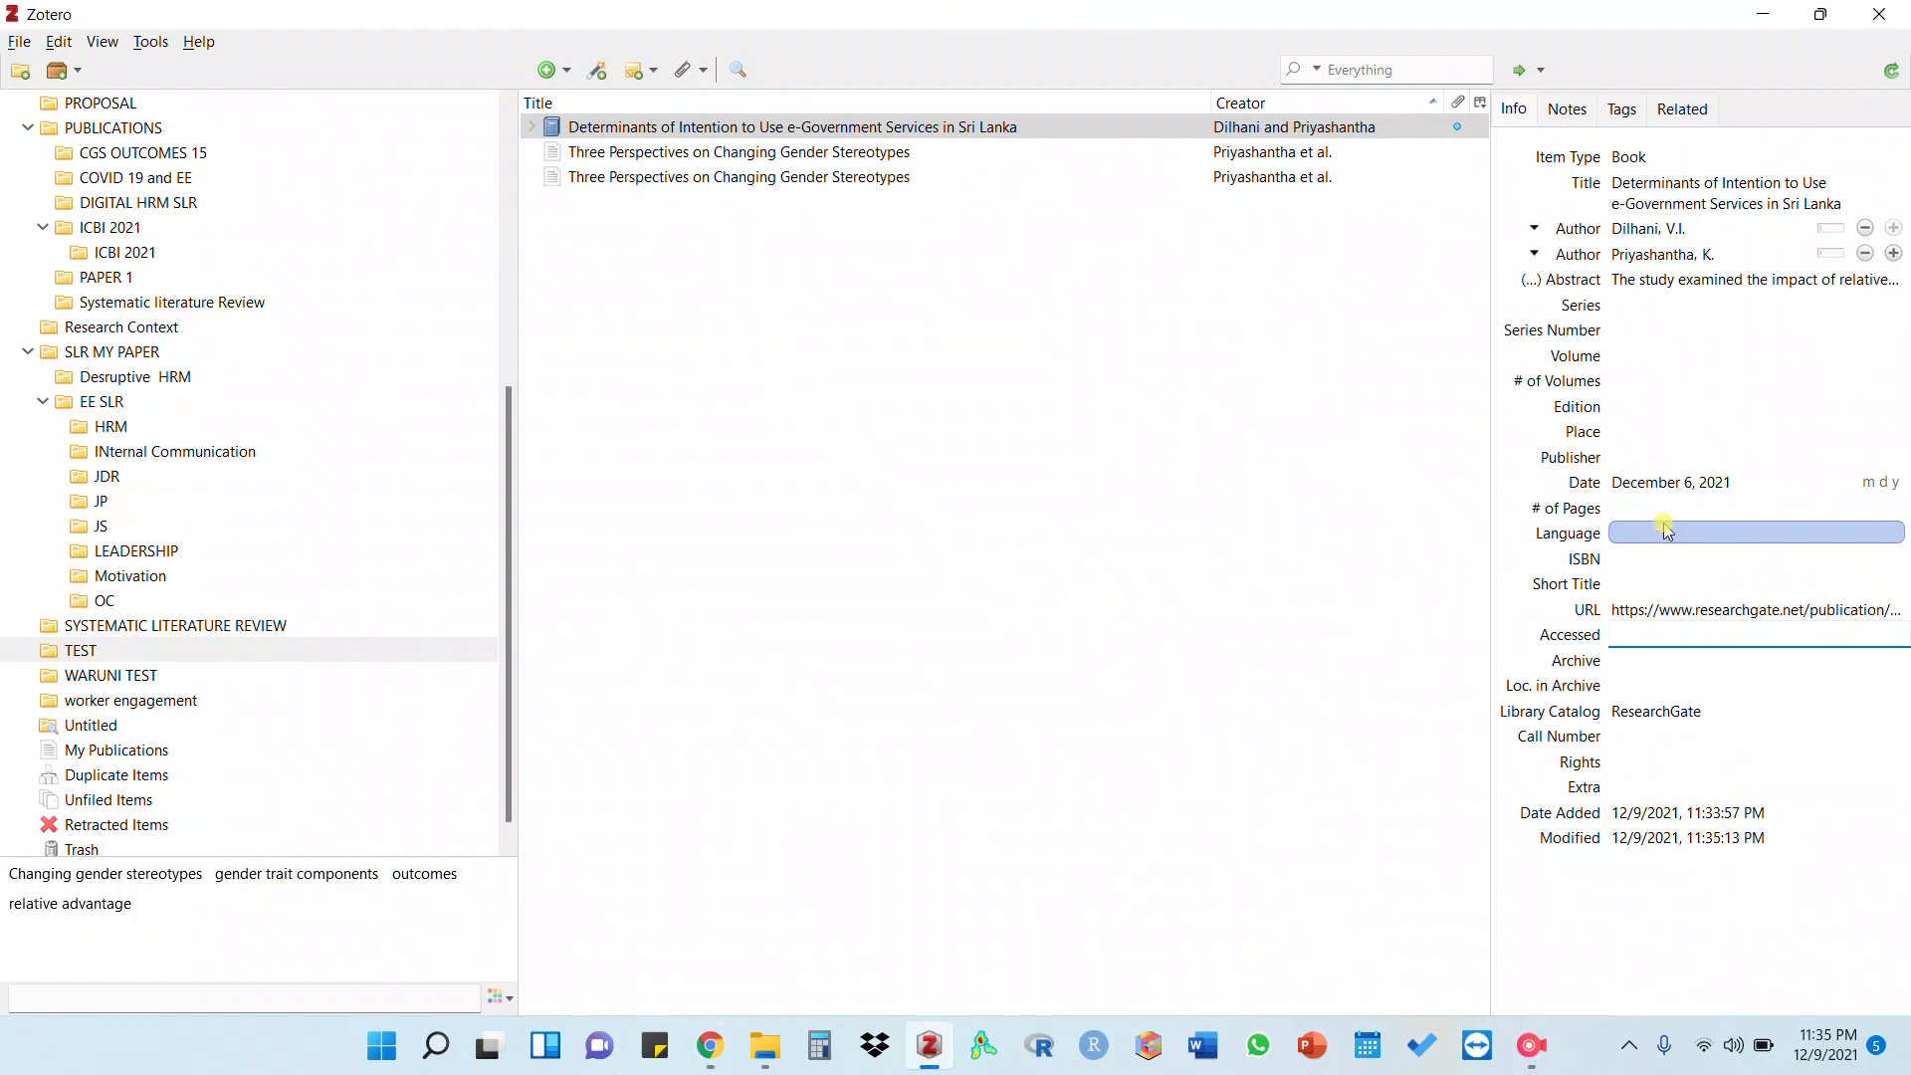
pyautogui.click(1666, 487)
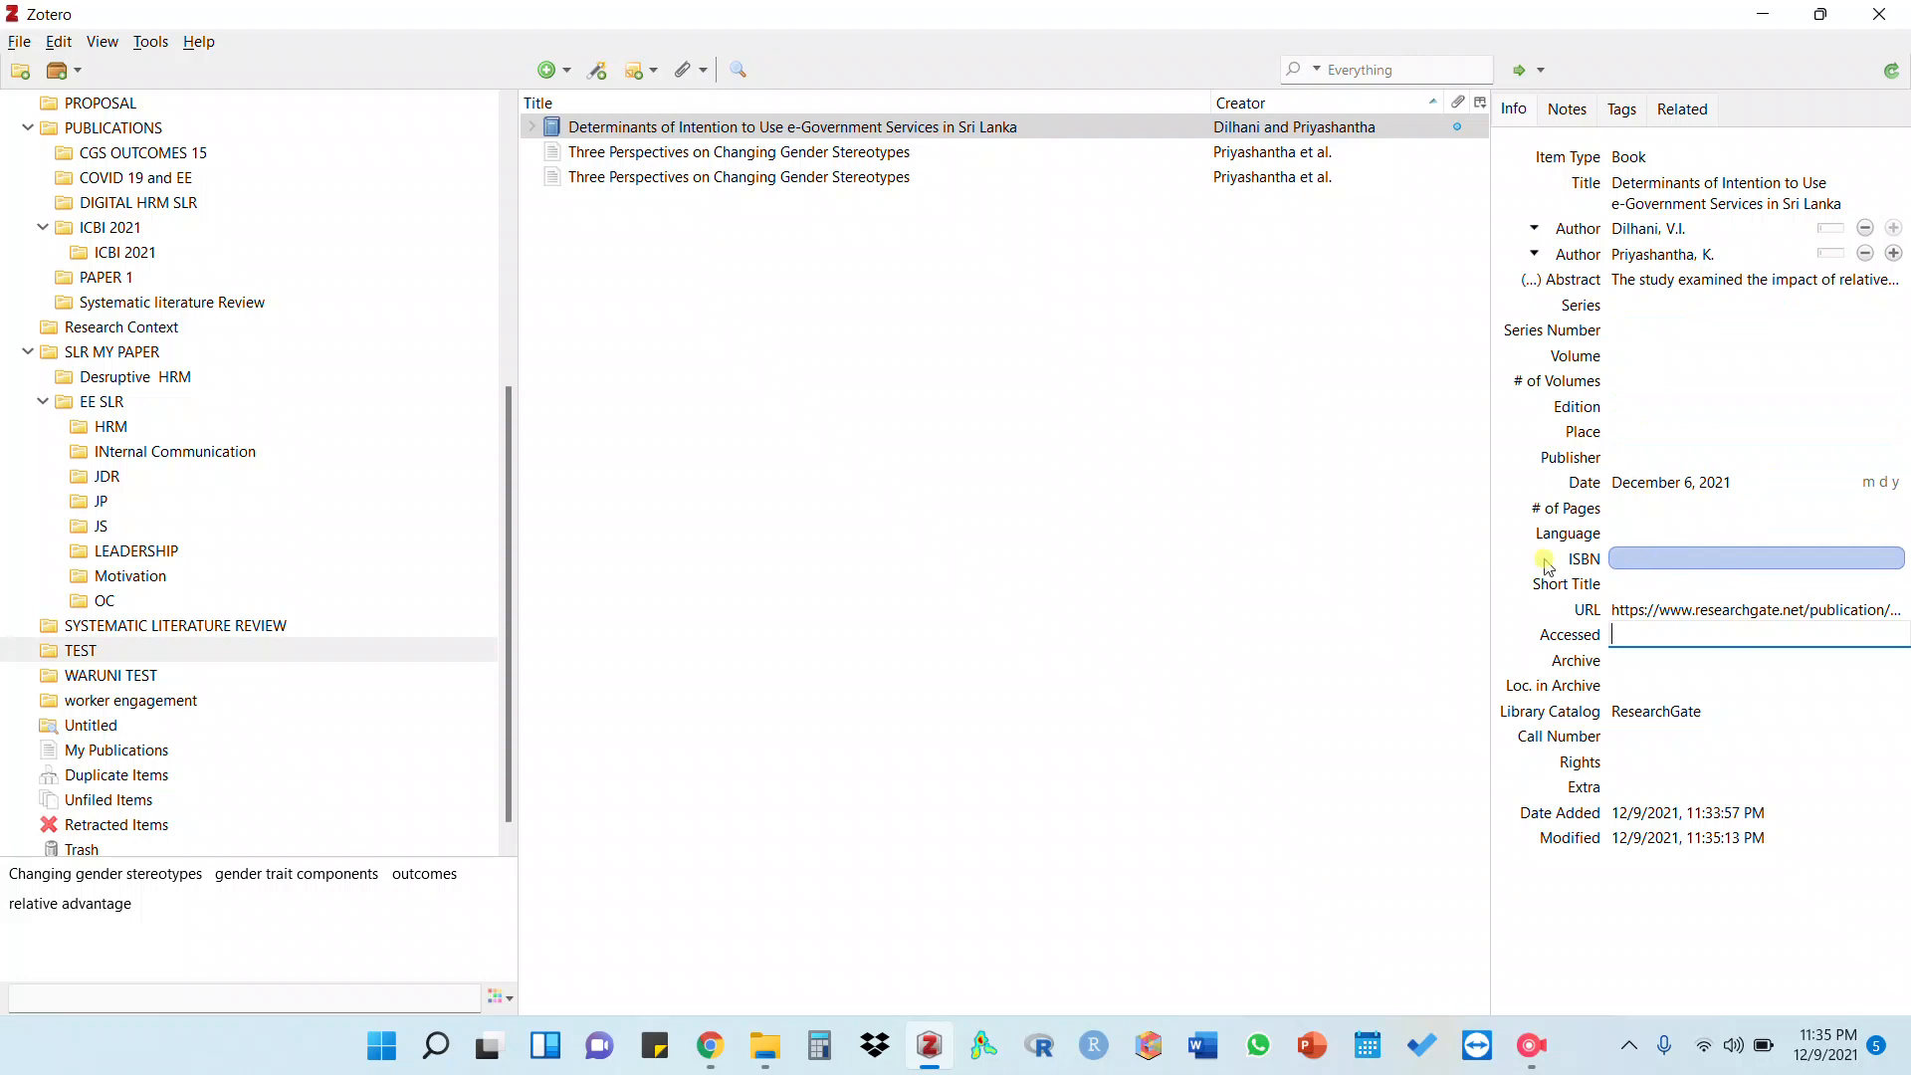
pyautogui.click(712, 1054)
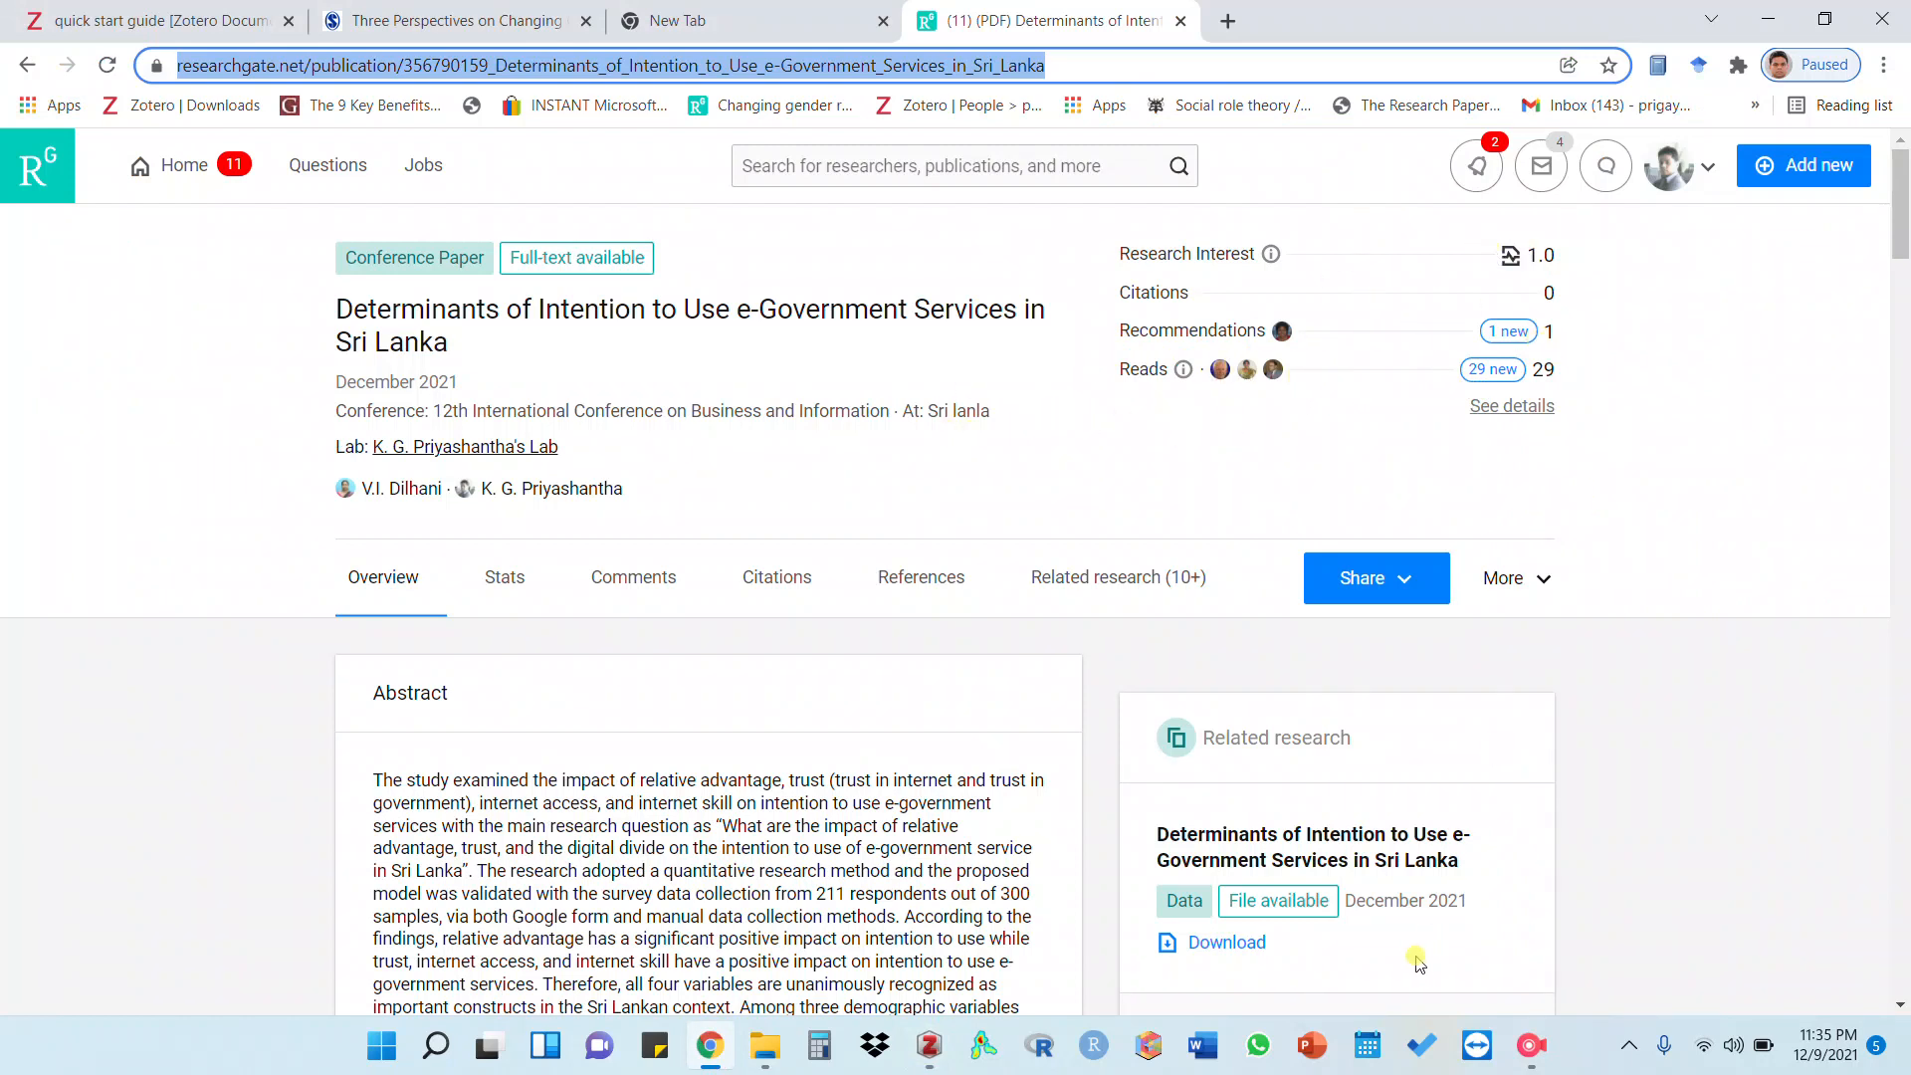
pyautogui.click(929, 1045)
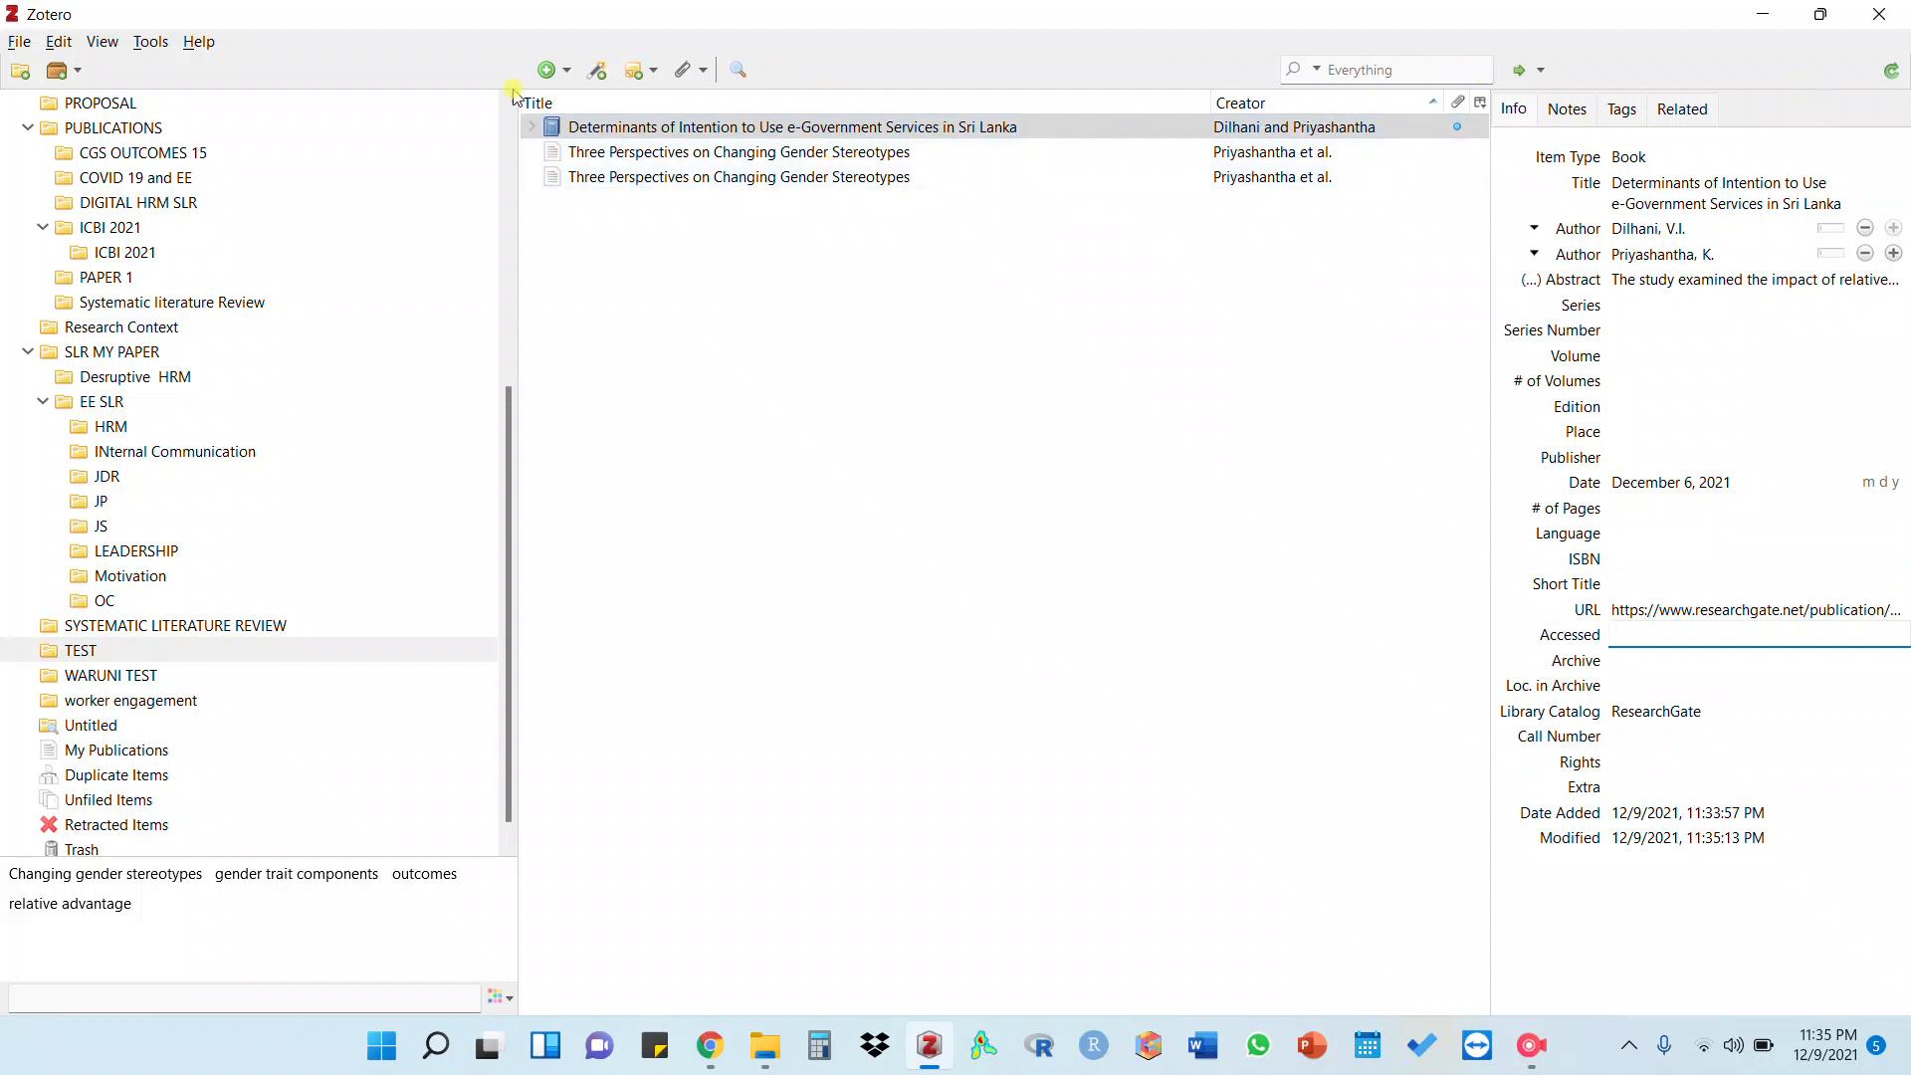
pyautogui.moveTo(720, 1052)
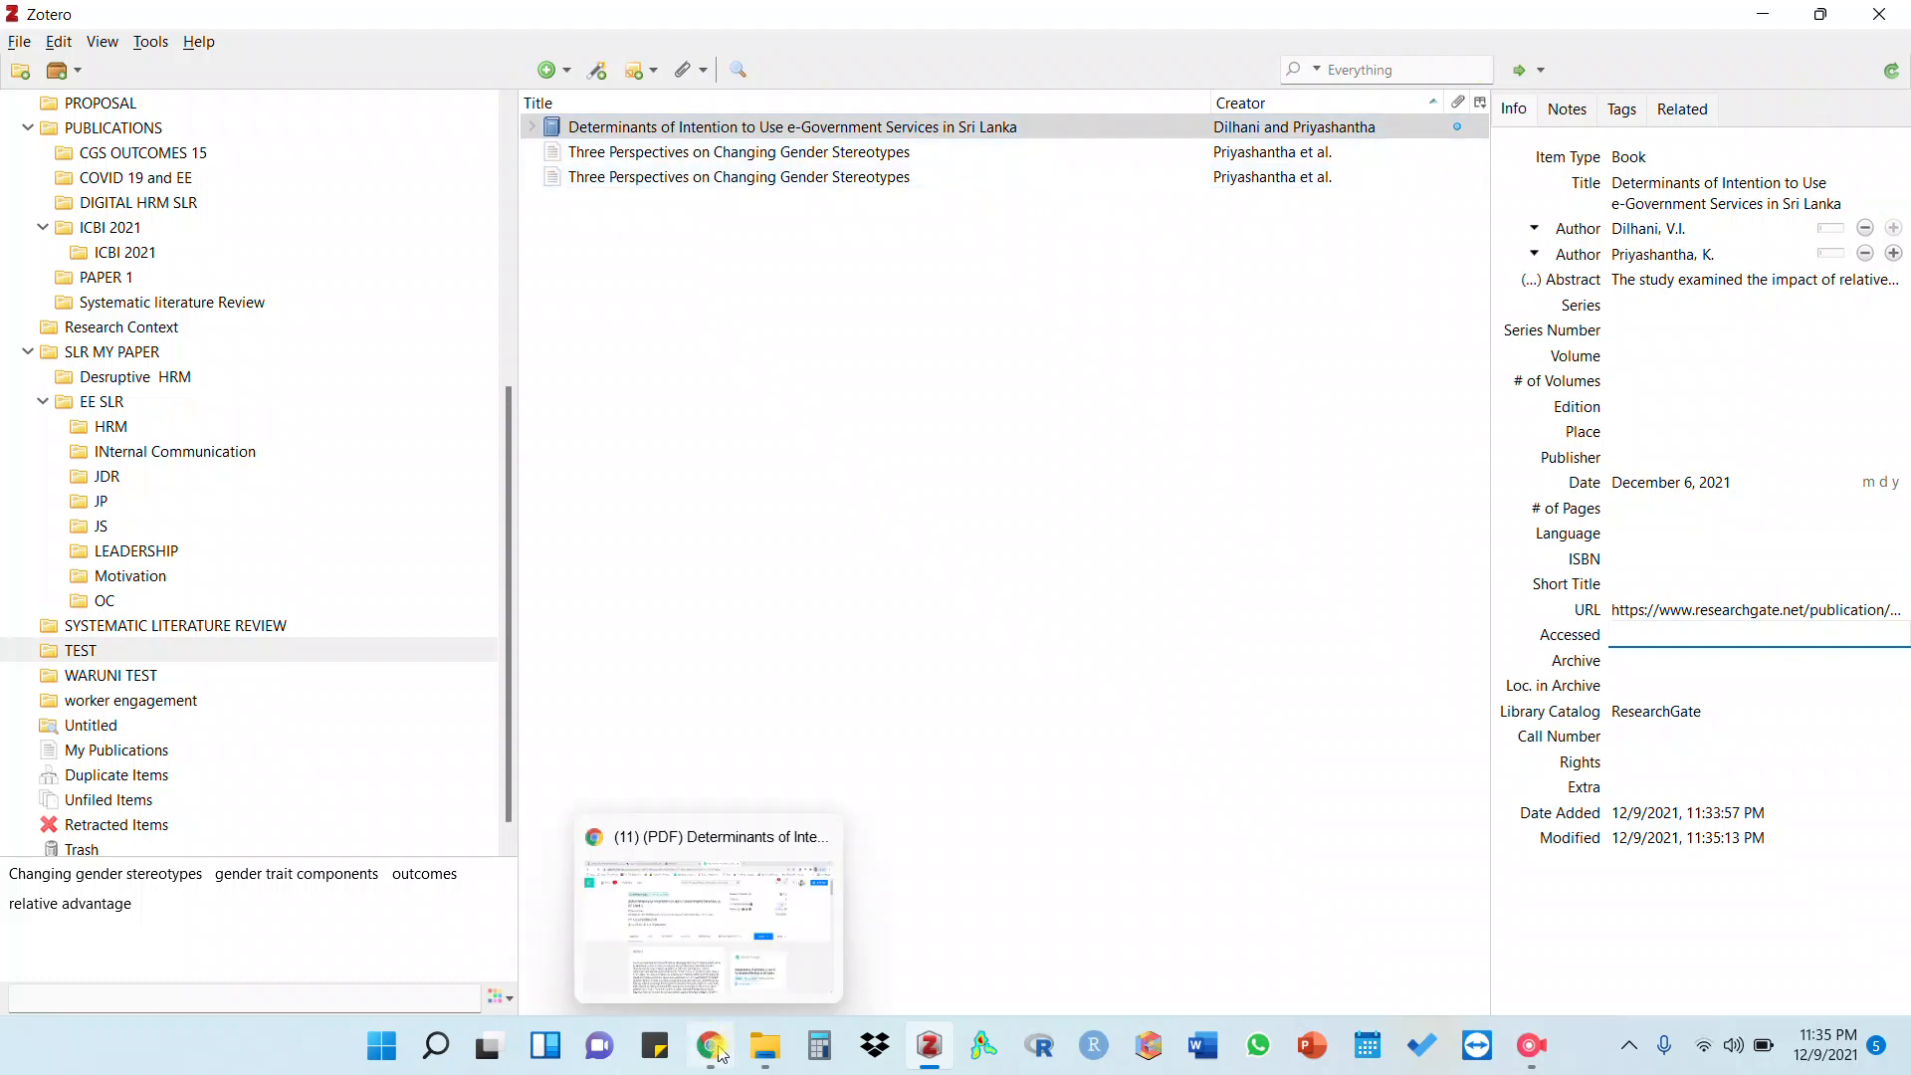
pyautogui.click(721, 1057)
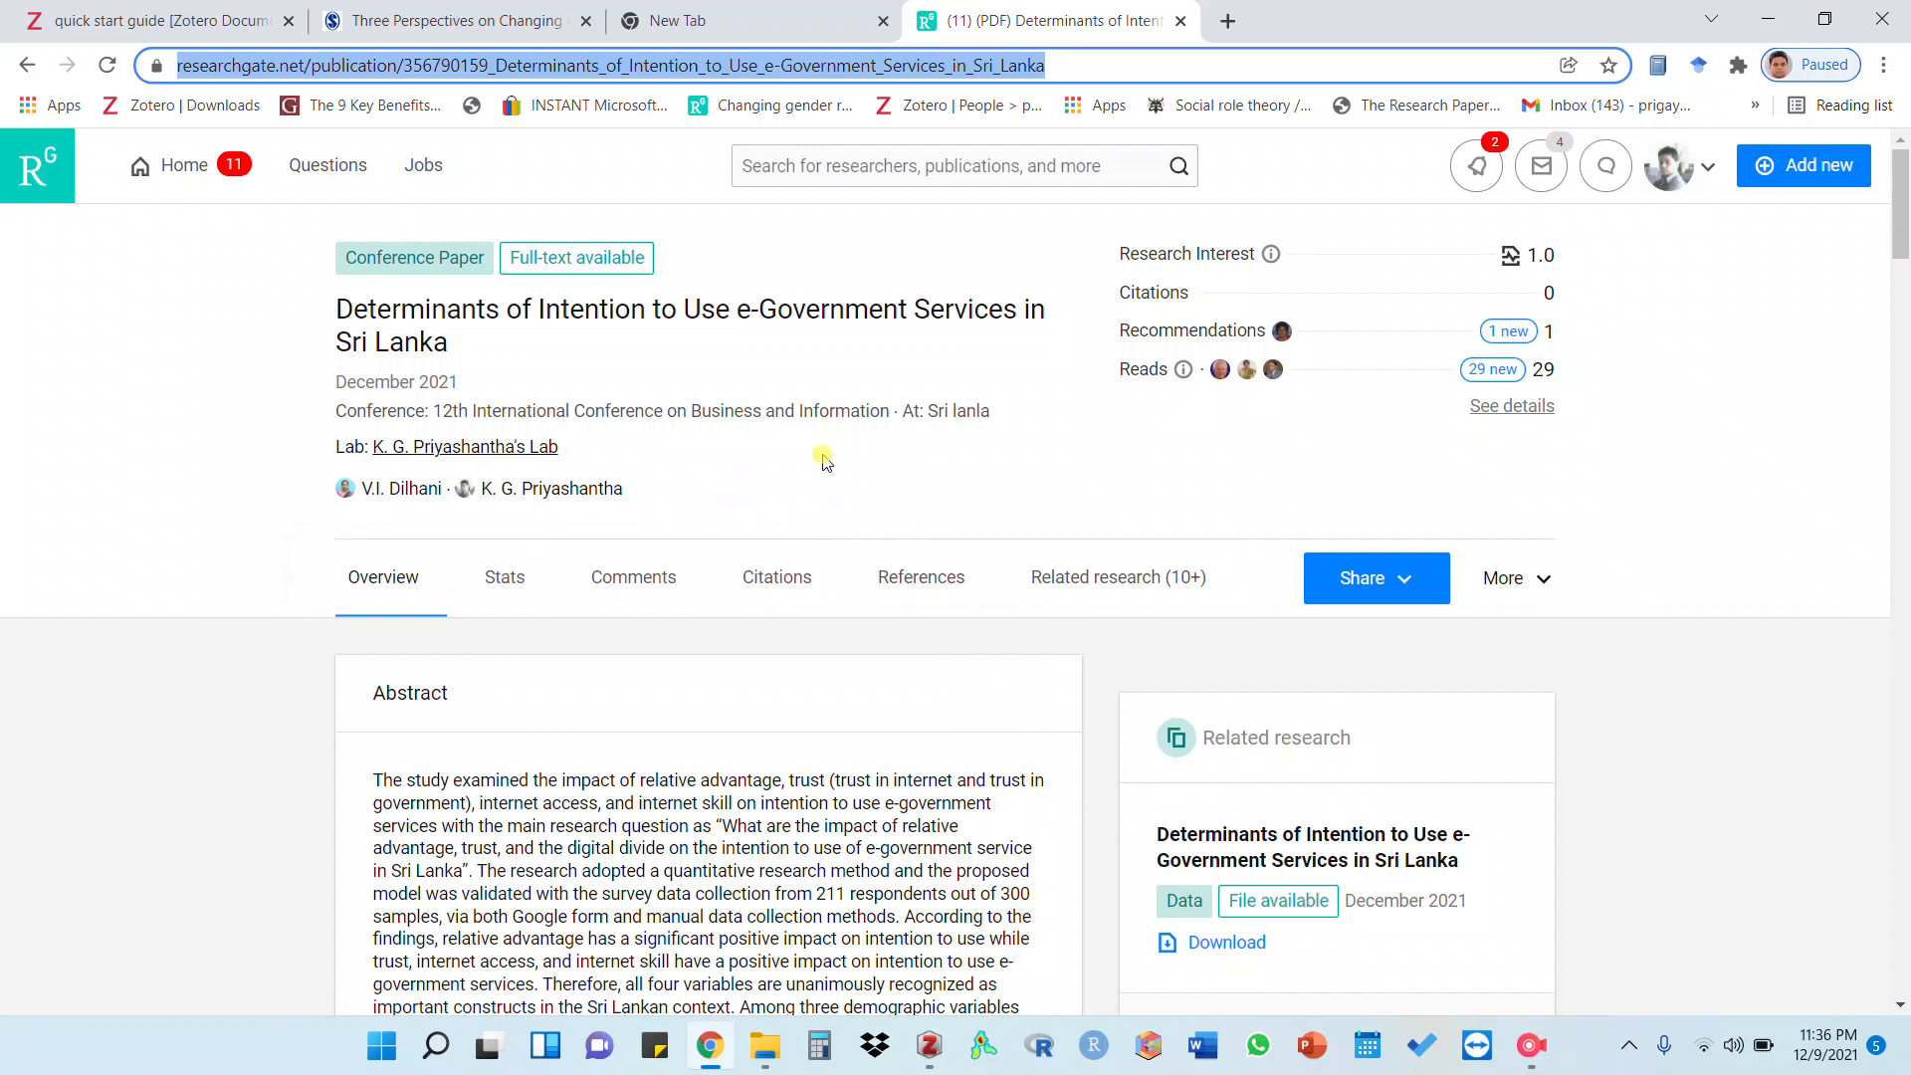
pyautogui.click(931, 1045)
pyautogui.click(597, 70)
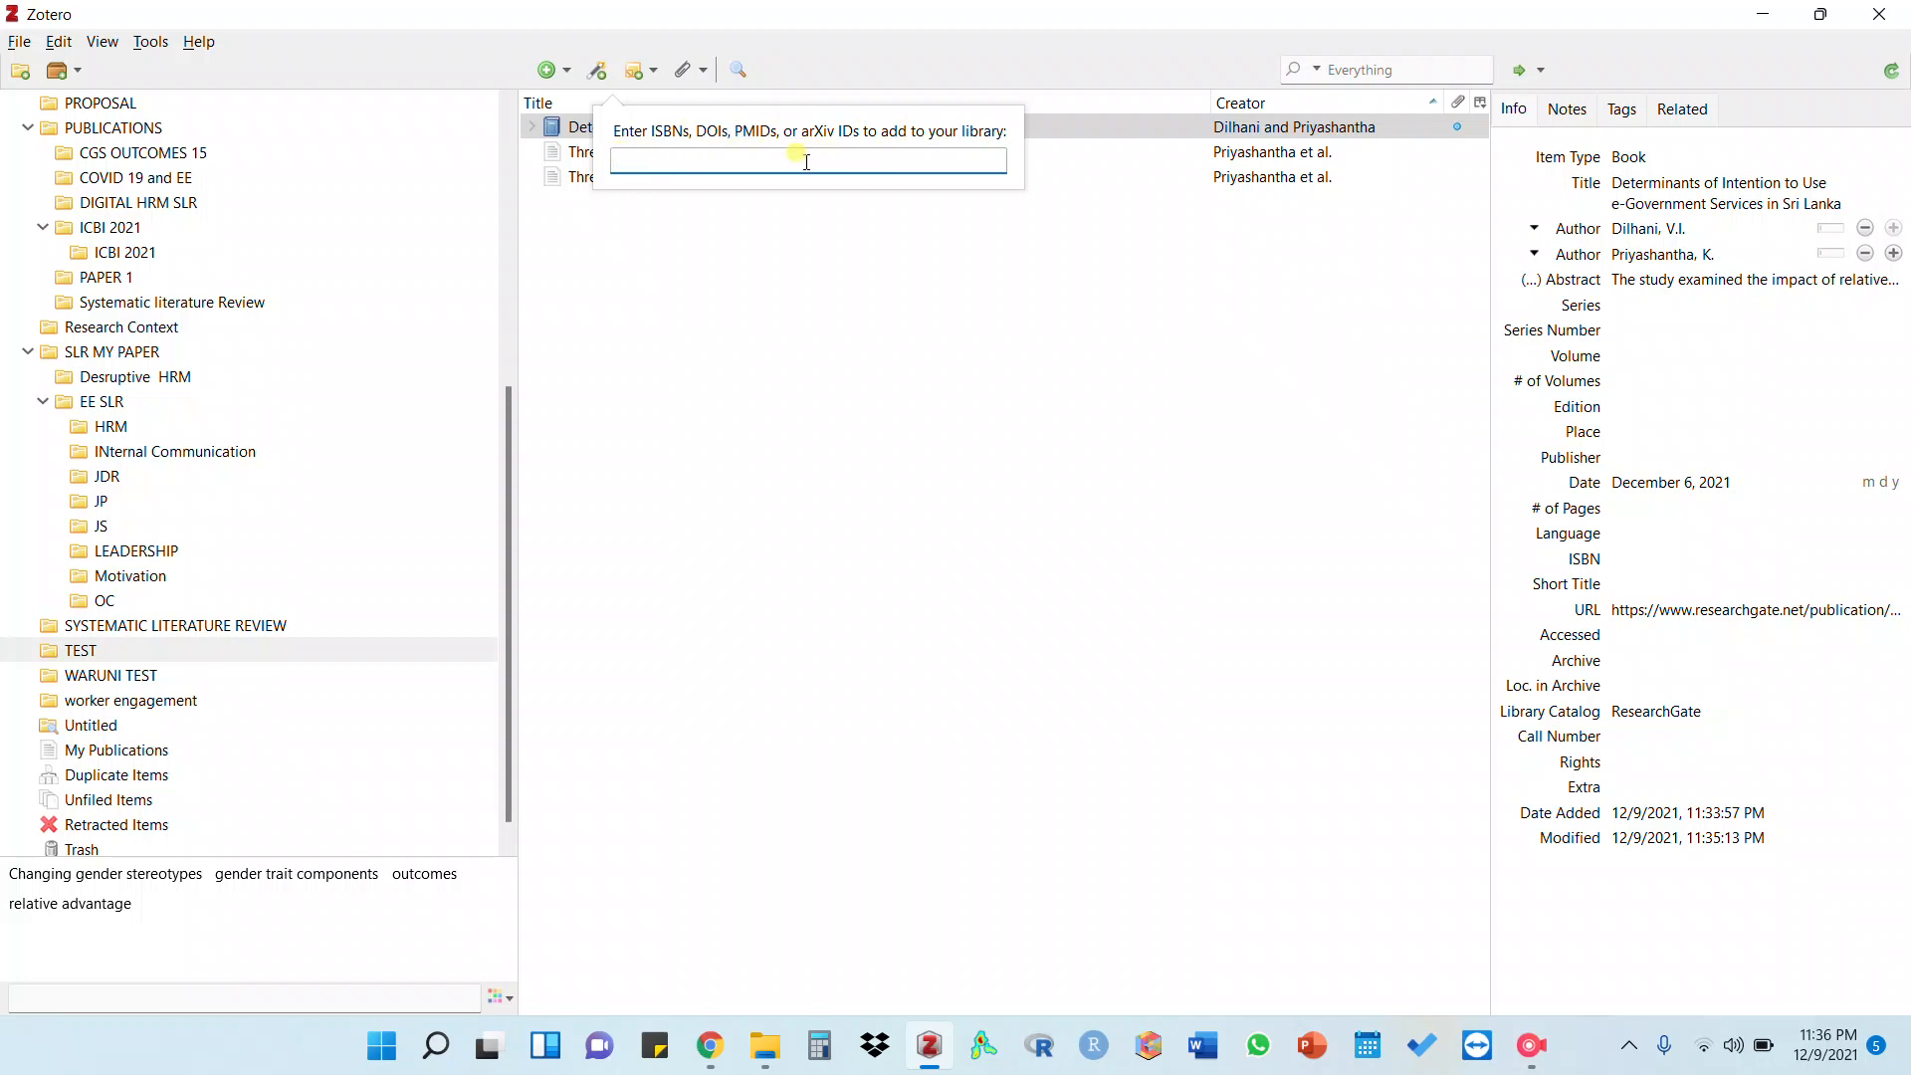
pyautogui.click(810, 396)
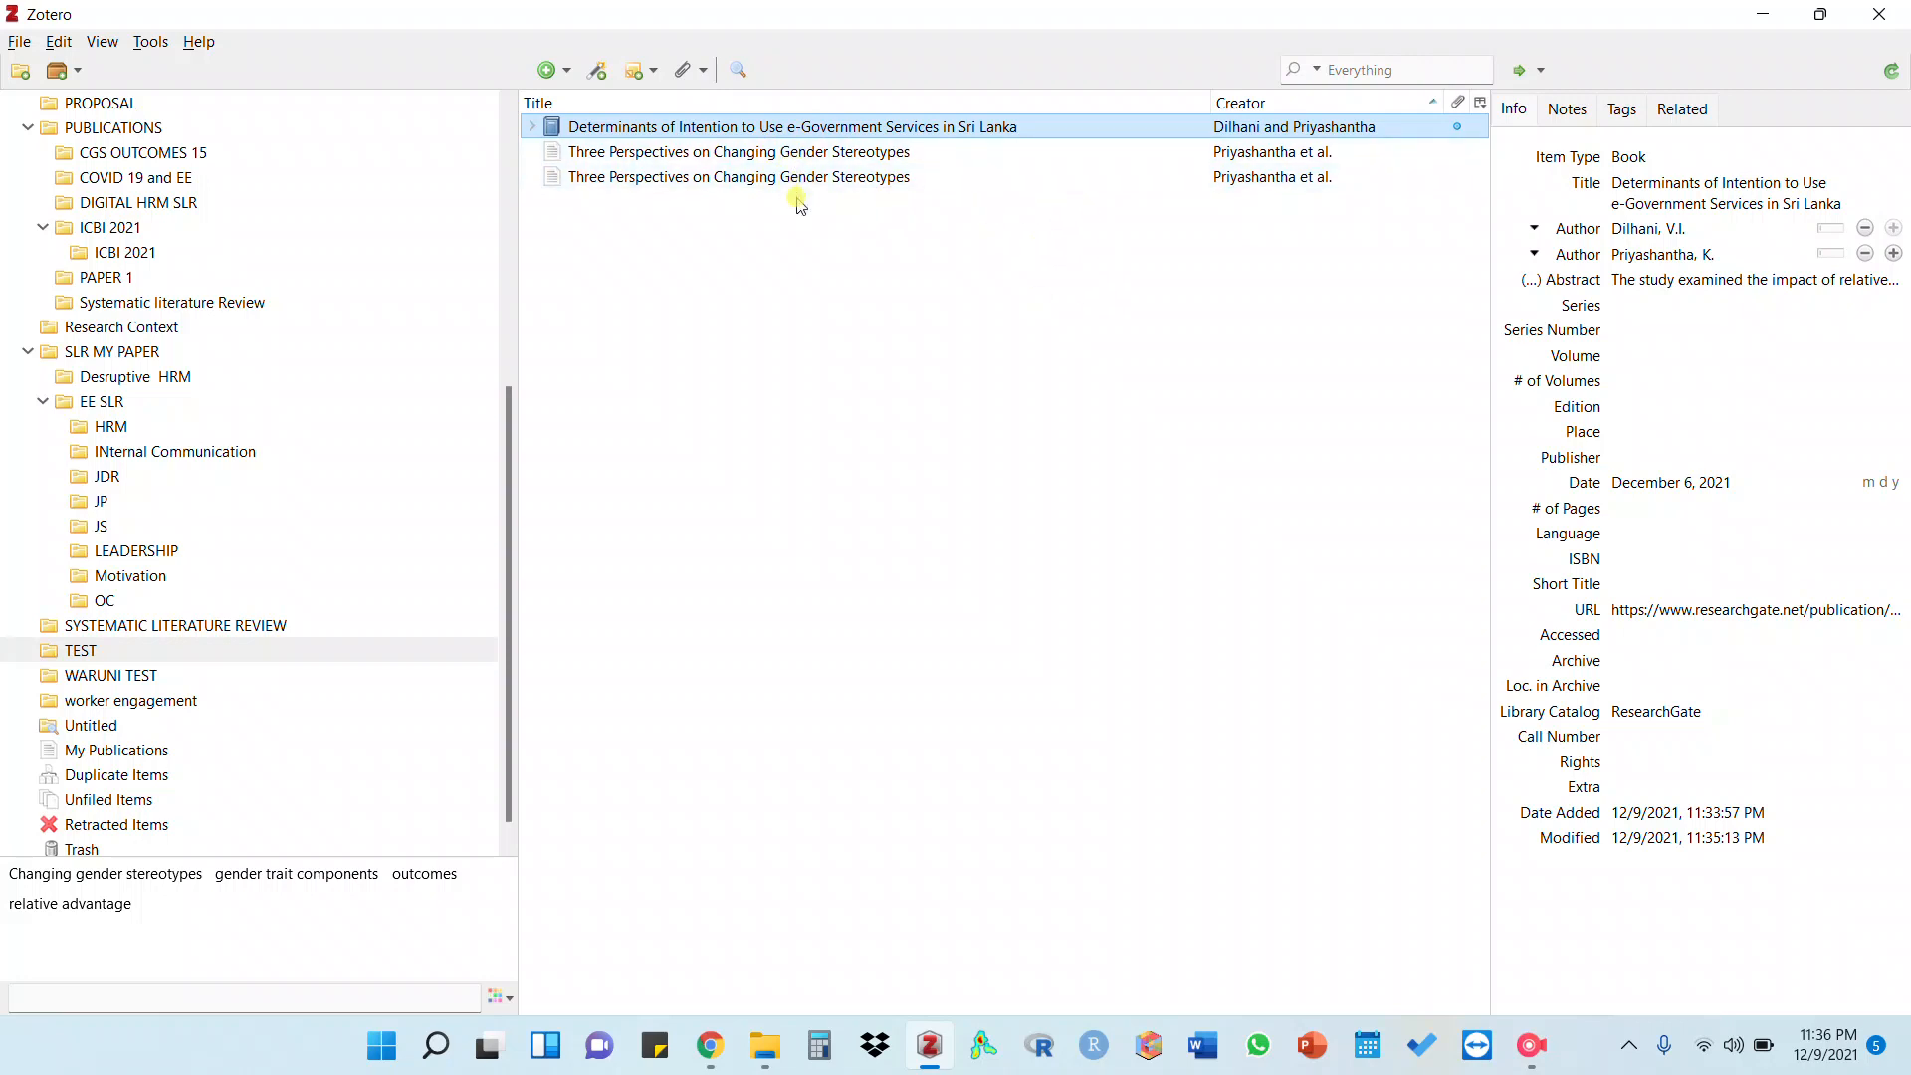
# Browse the items in the CGS OUTCOMES SLR LATEST and changing gender stereotypes collections
pyautogui.scroll(6, 334, 577)
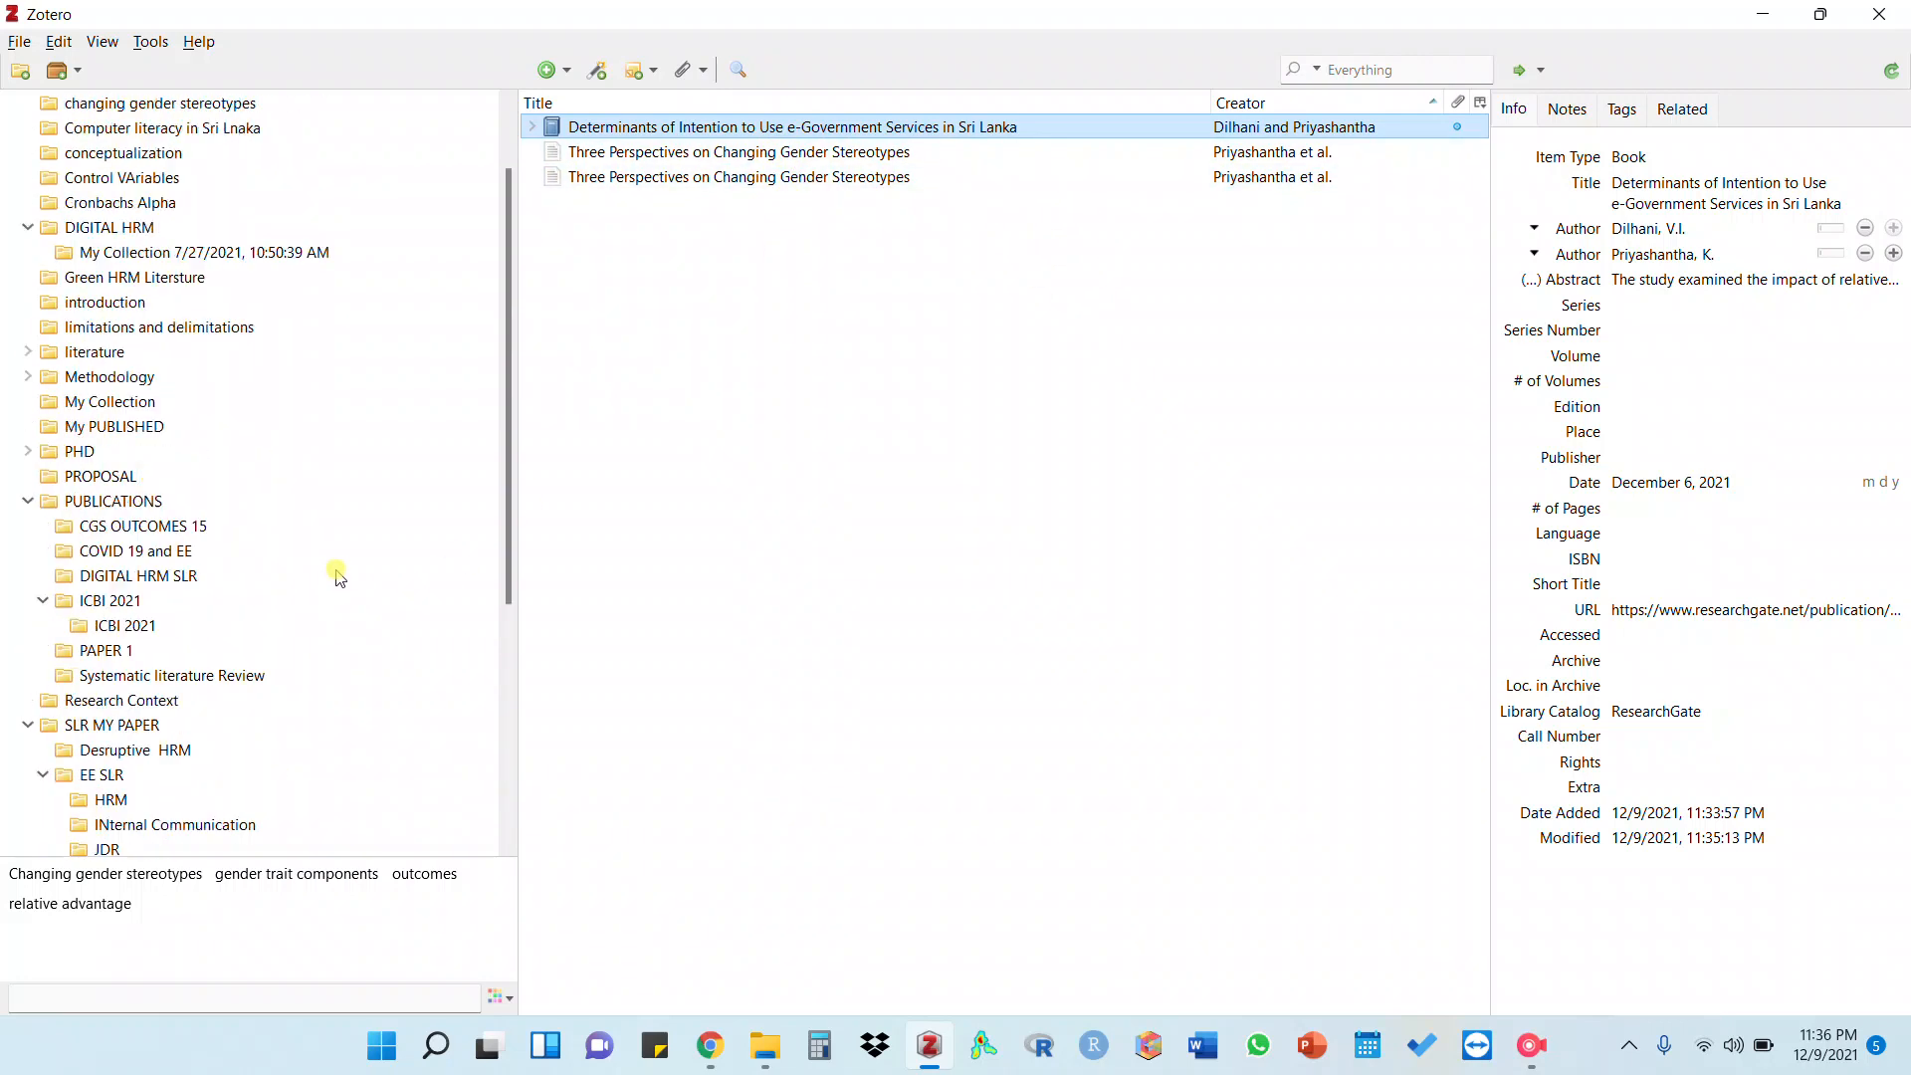
pyautogui.click(122, 179)
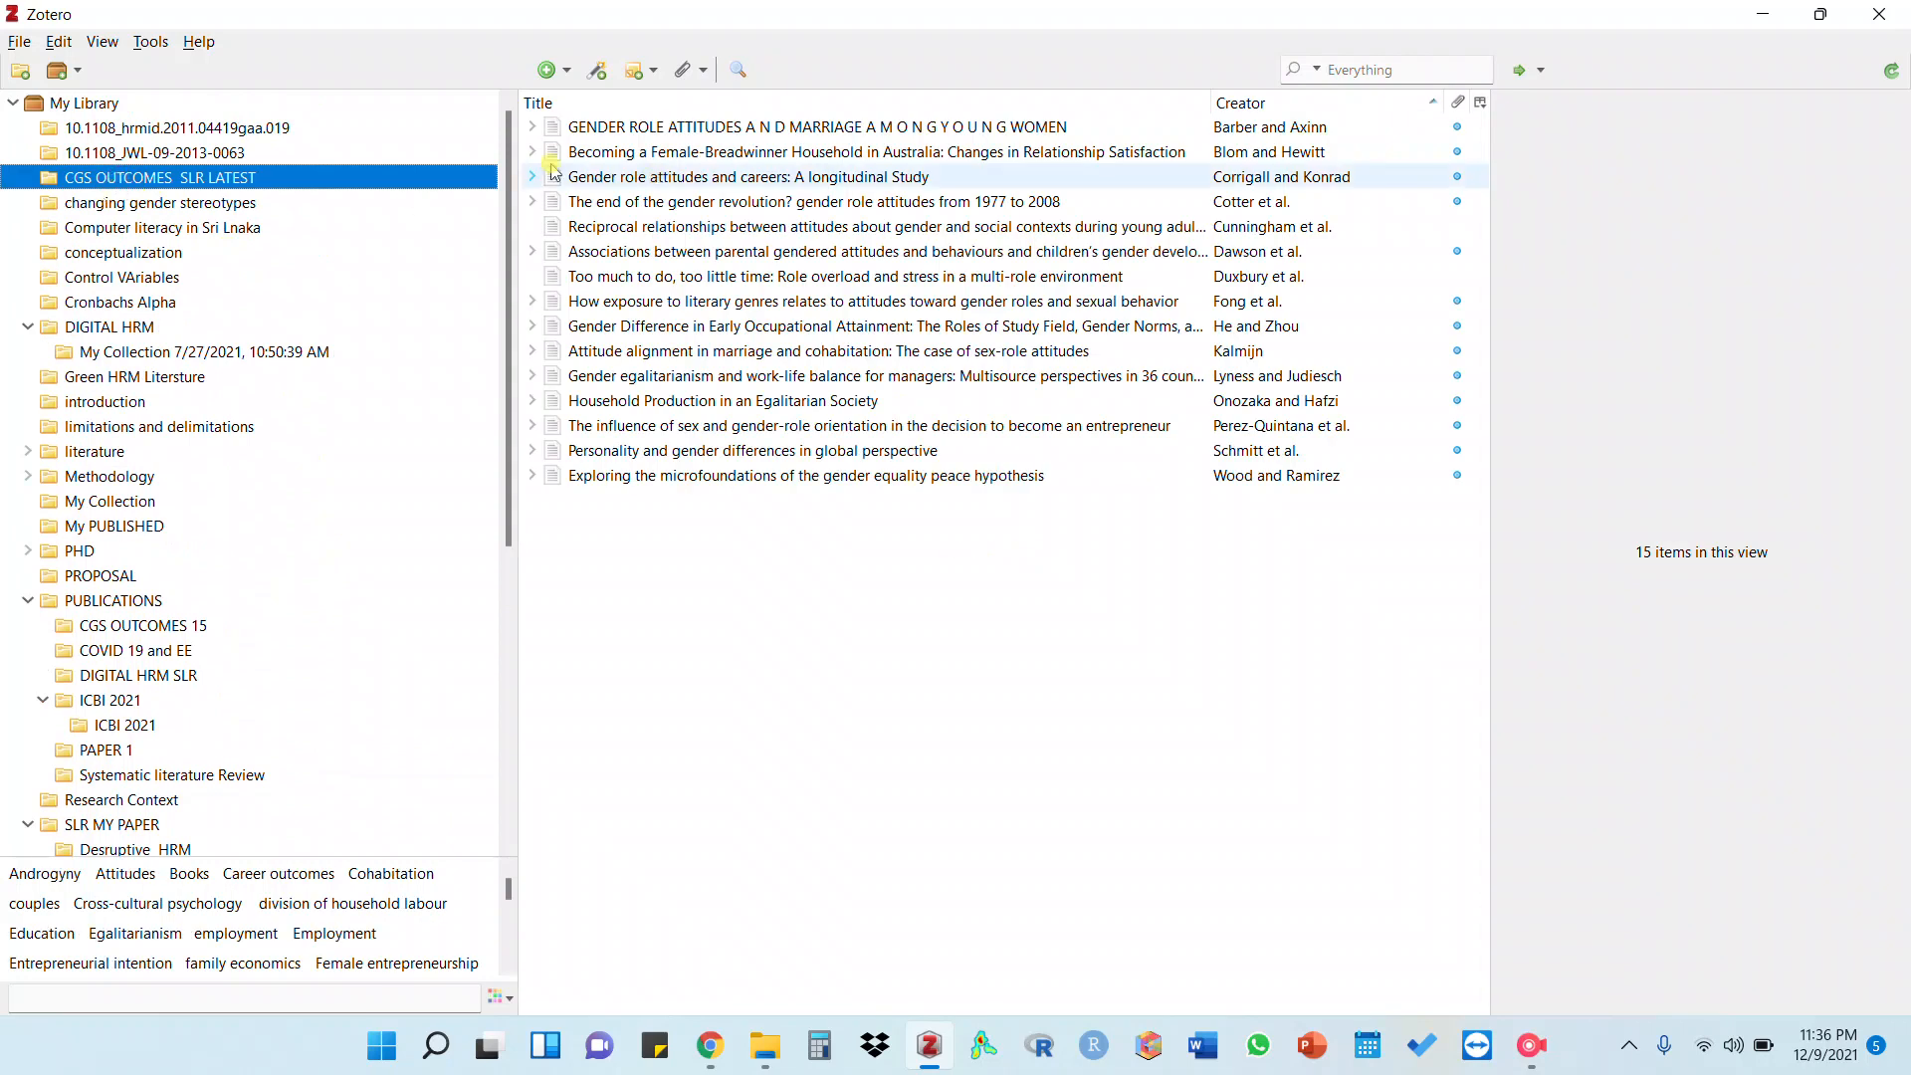
pyautogui.click(99, 203)
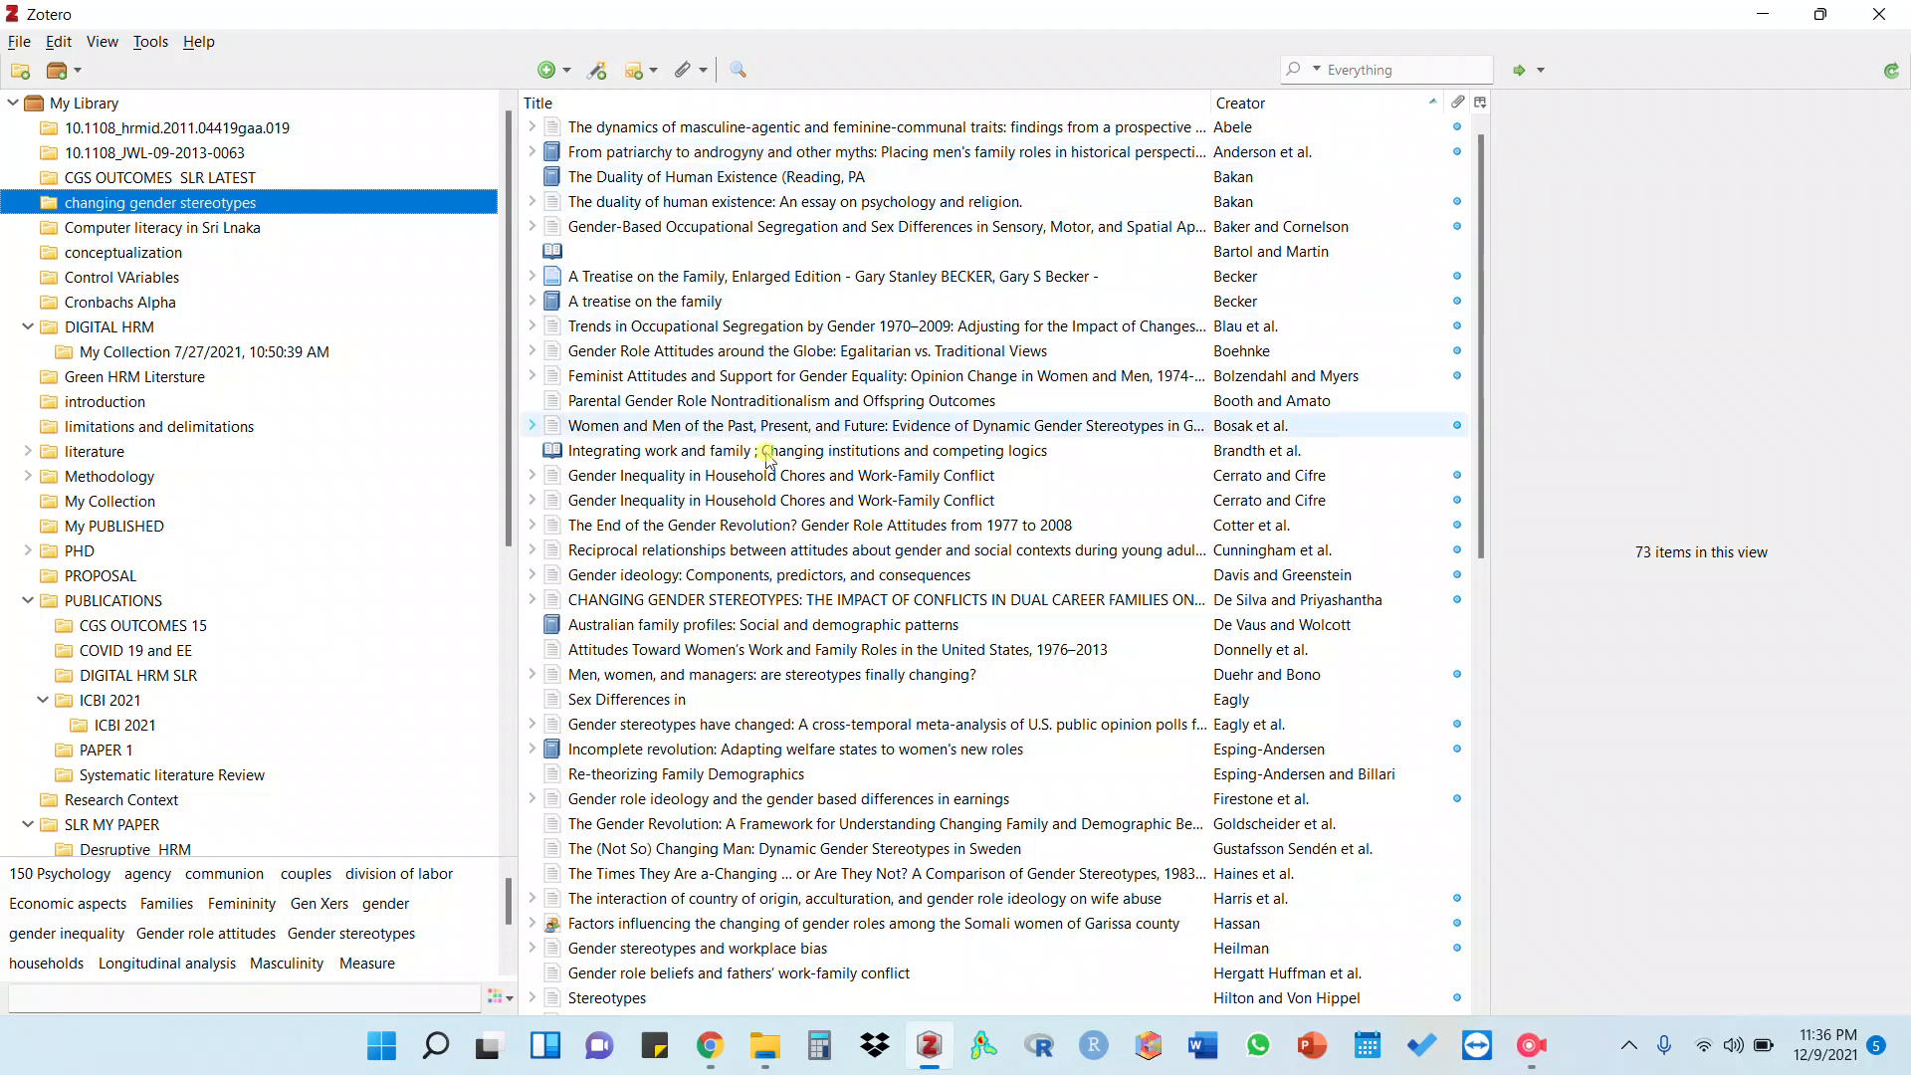
pyautogui.scroll(-2, 804, 537)
pyautogui.scroll(-3, 804, 537)
pyautogui.scroll(5, 896, 537)
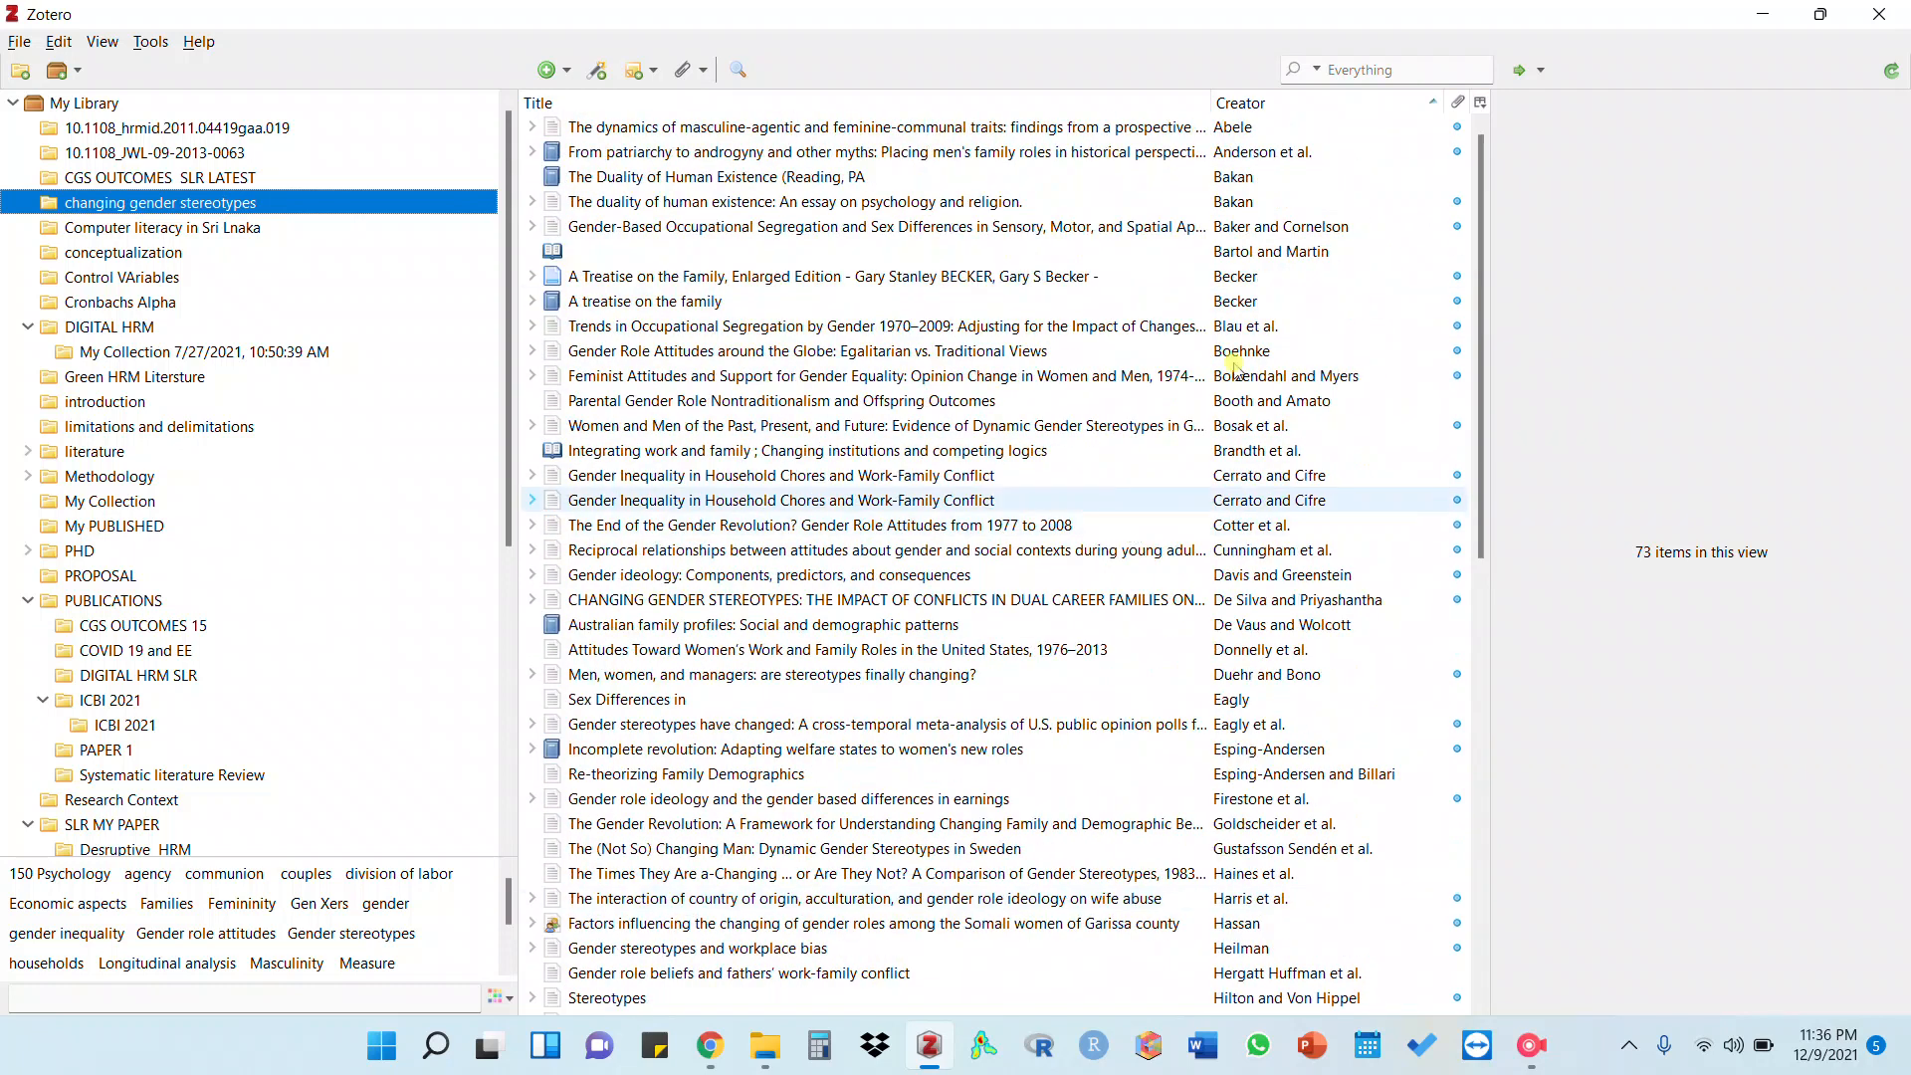
# Sort the changing gender stereotypes items by creator in descending order and return them to ascending order
pyautogui.click(1434, 104)
pyautogui.scroll(12, 1199, 298)
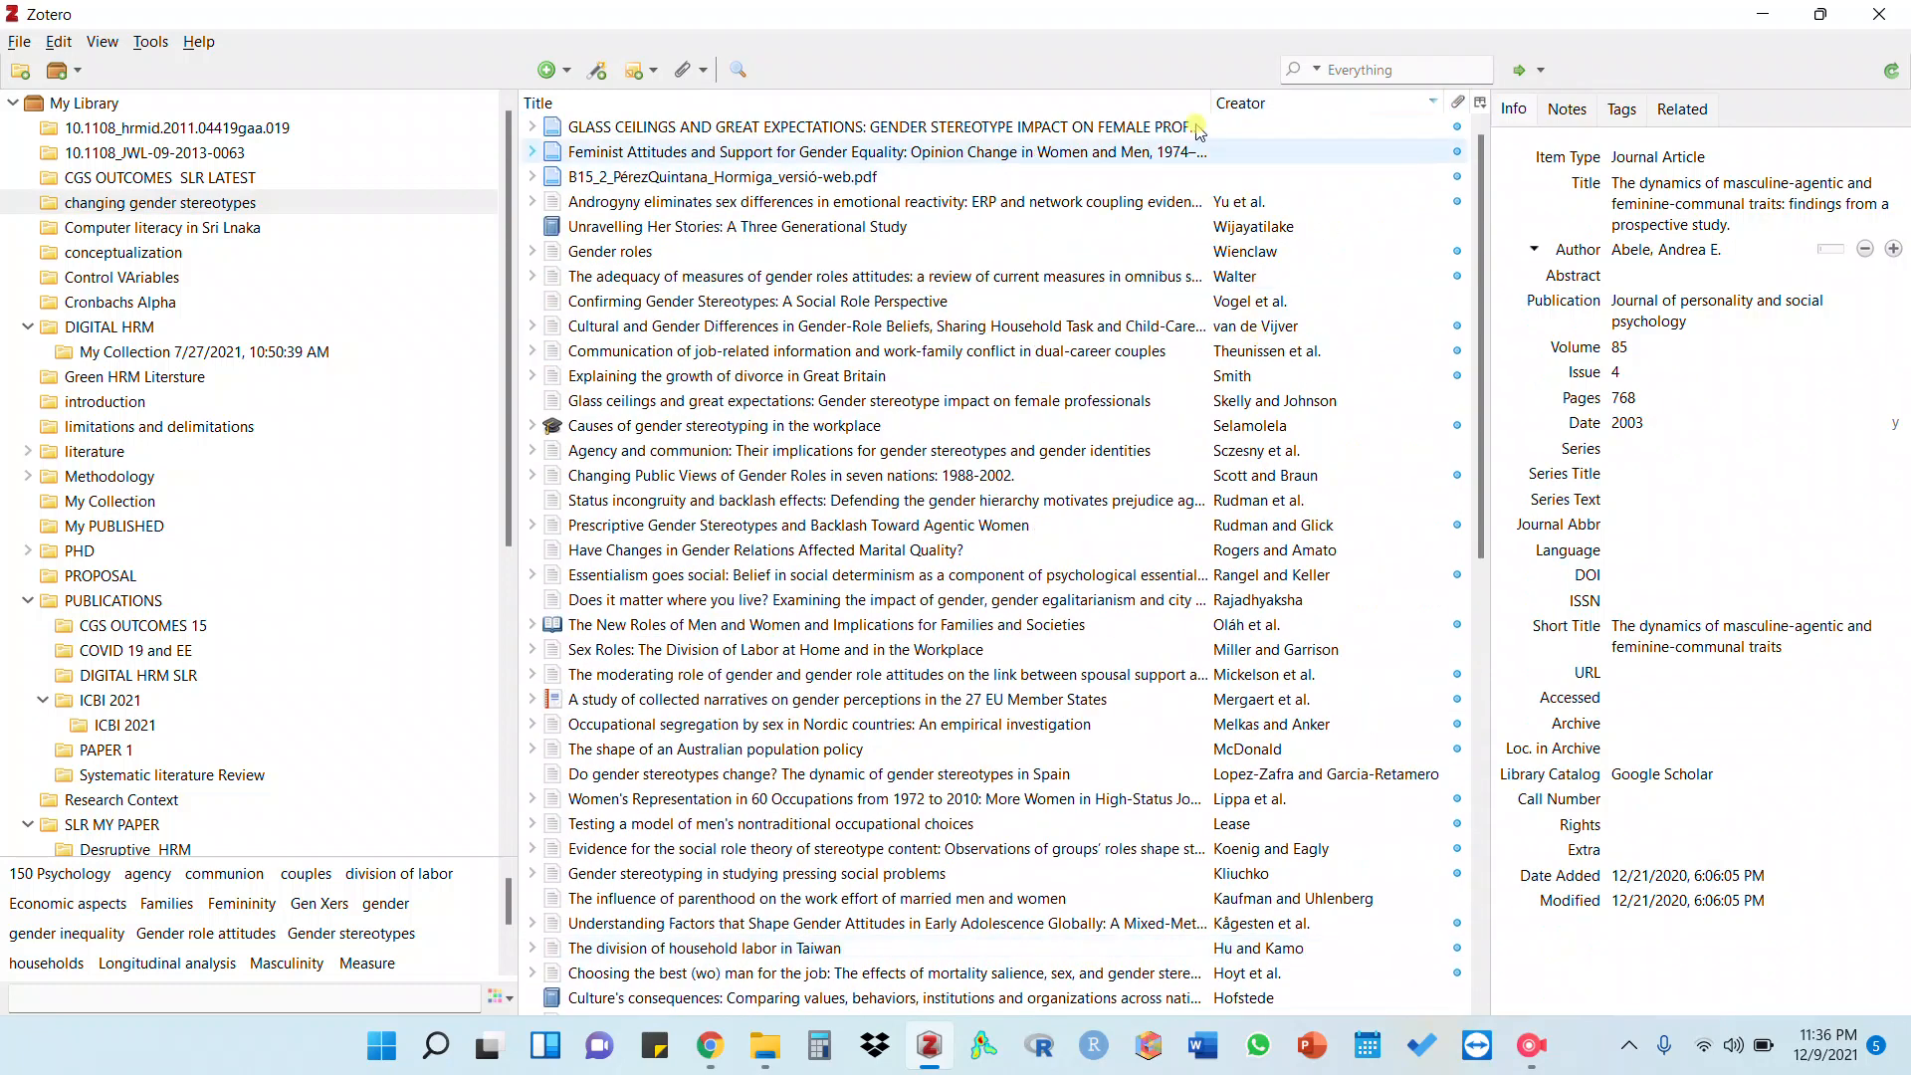
pyautogui.click(1429, 102)
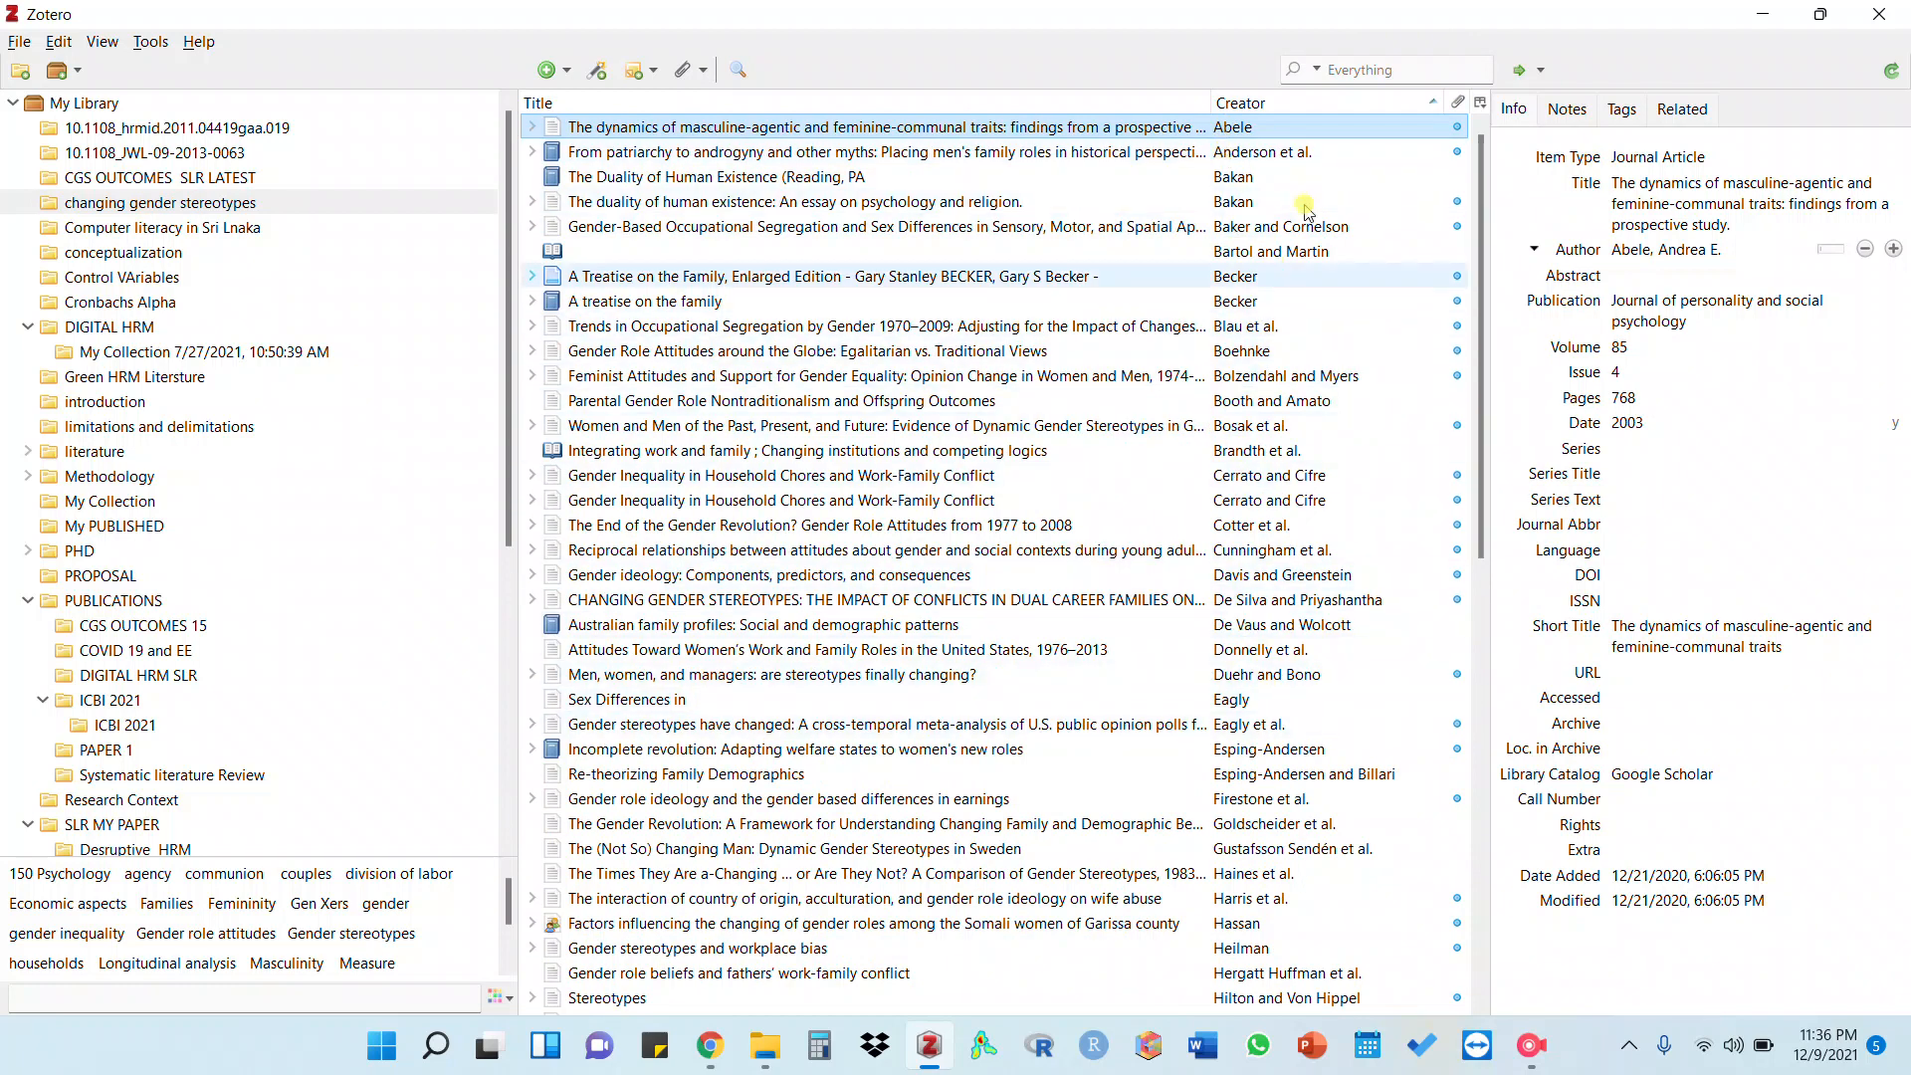
# Add the Year and Publisher columns to the changing gender stereotypes item list
pyautogui.click(1479, 107)
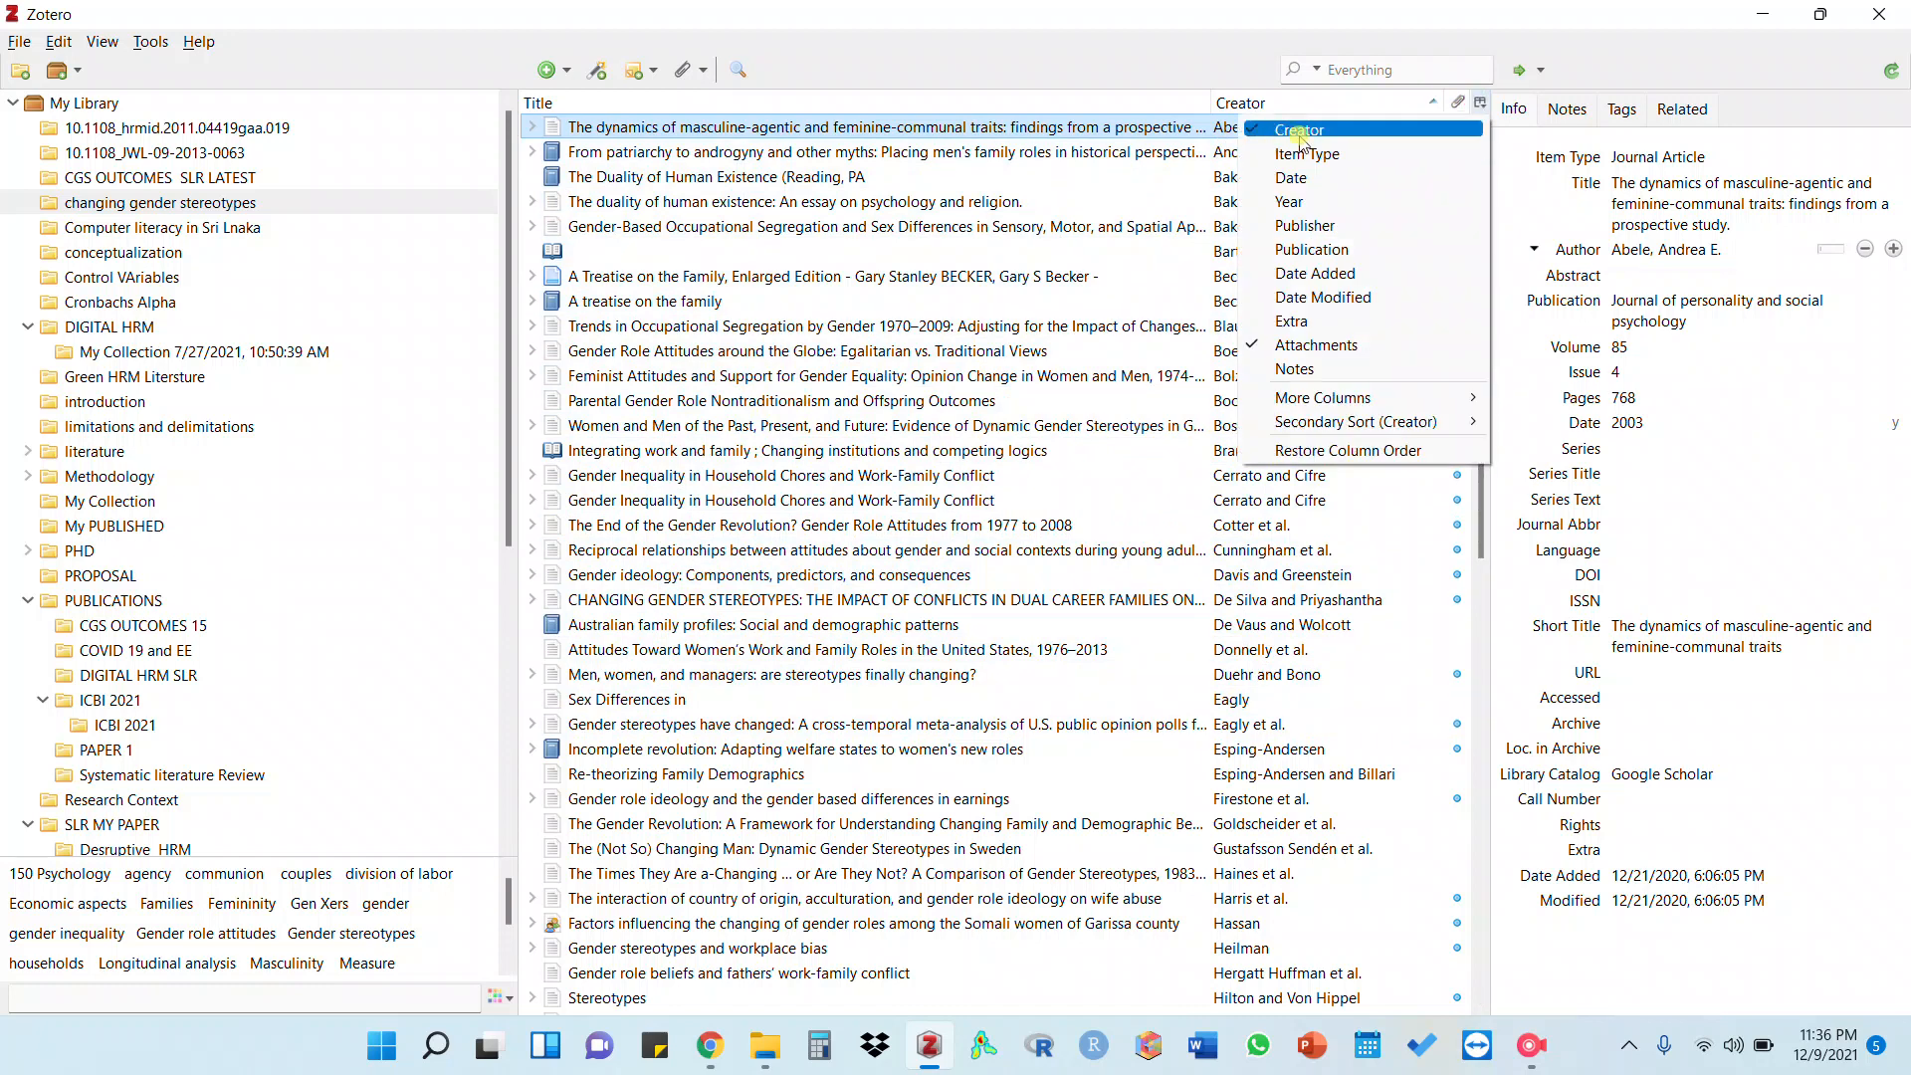
pyautogui.click(1288, 202)
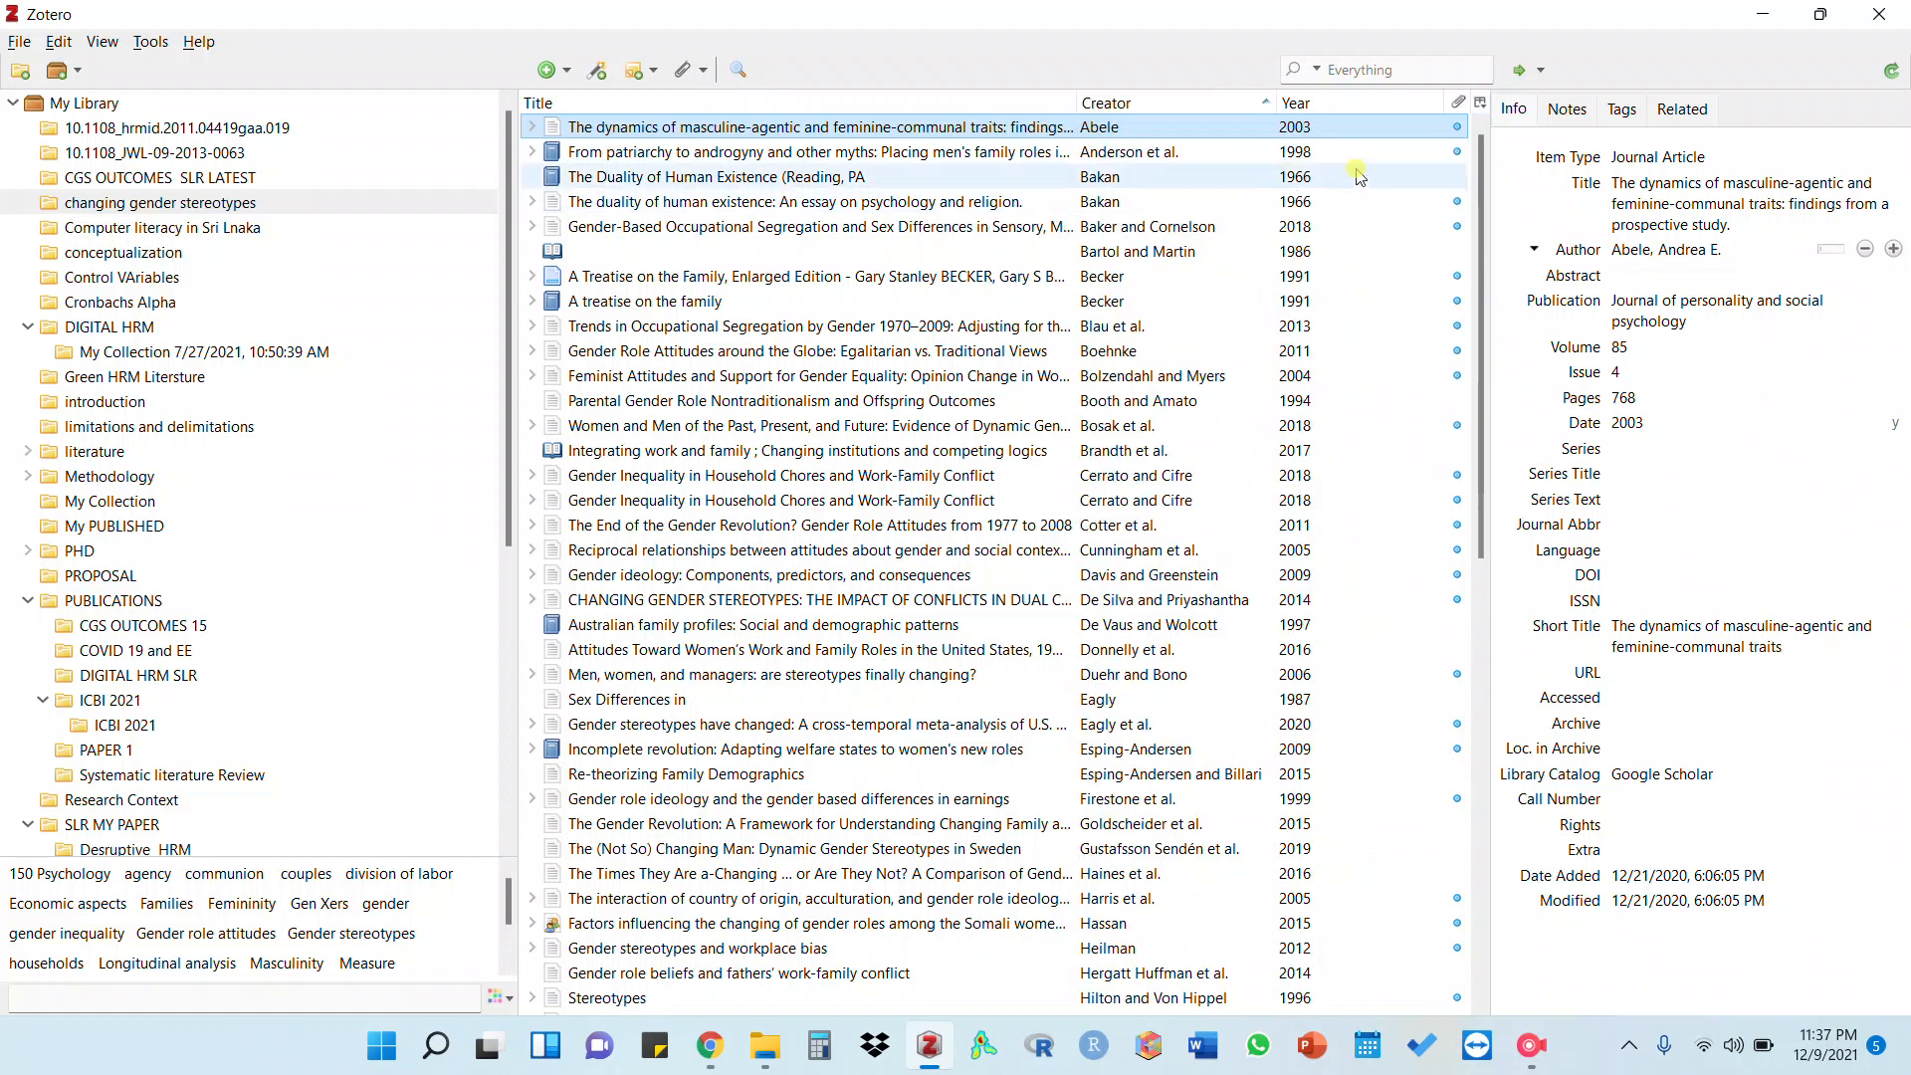
pyautogui.click(1480, 102)
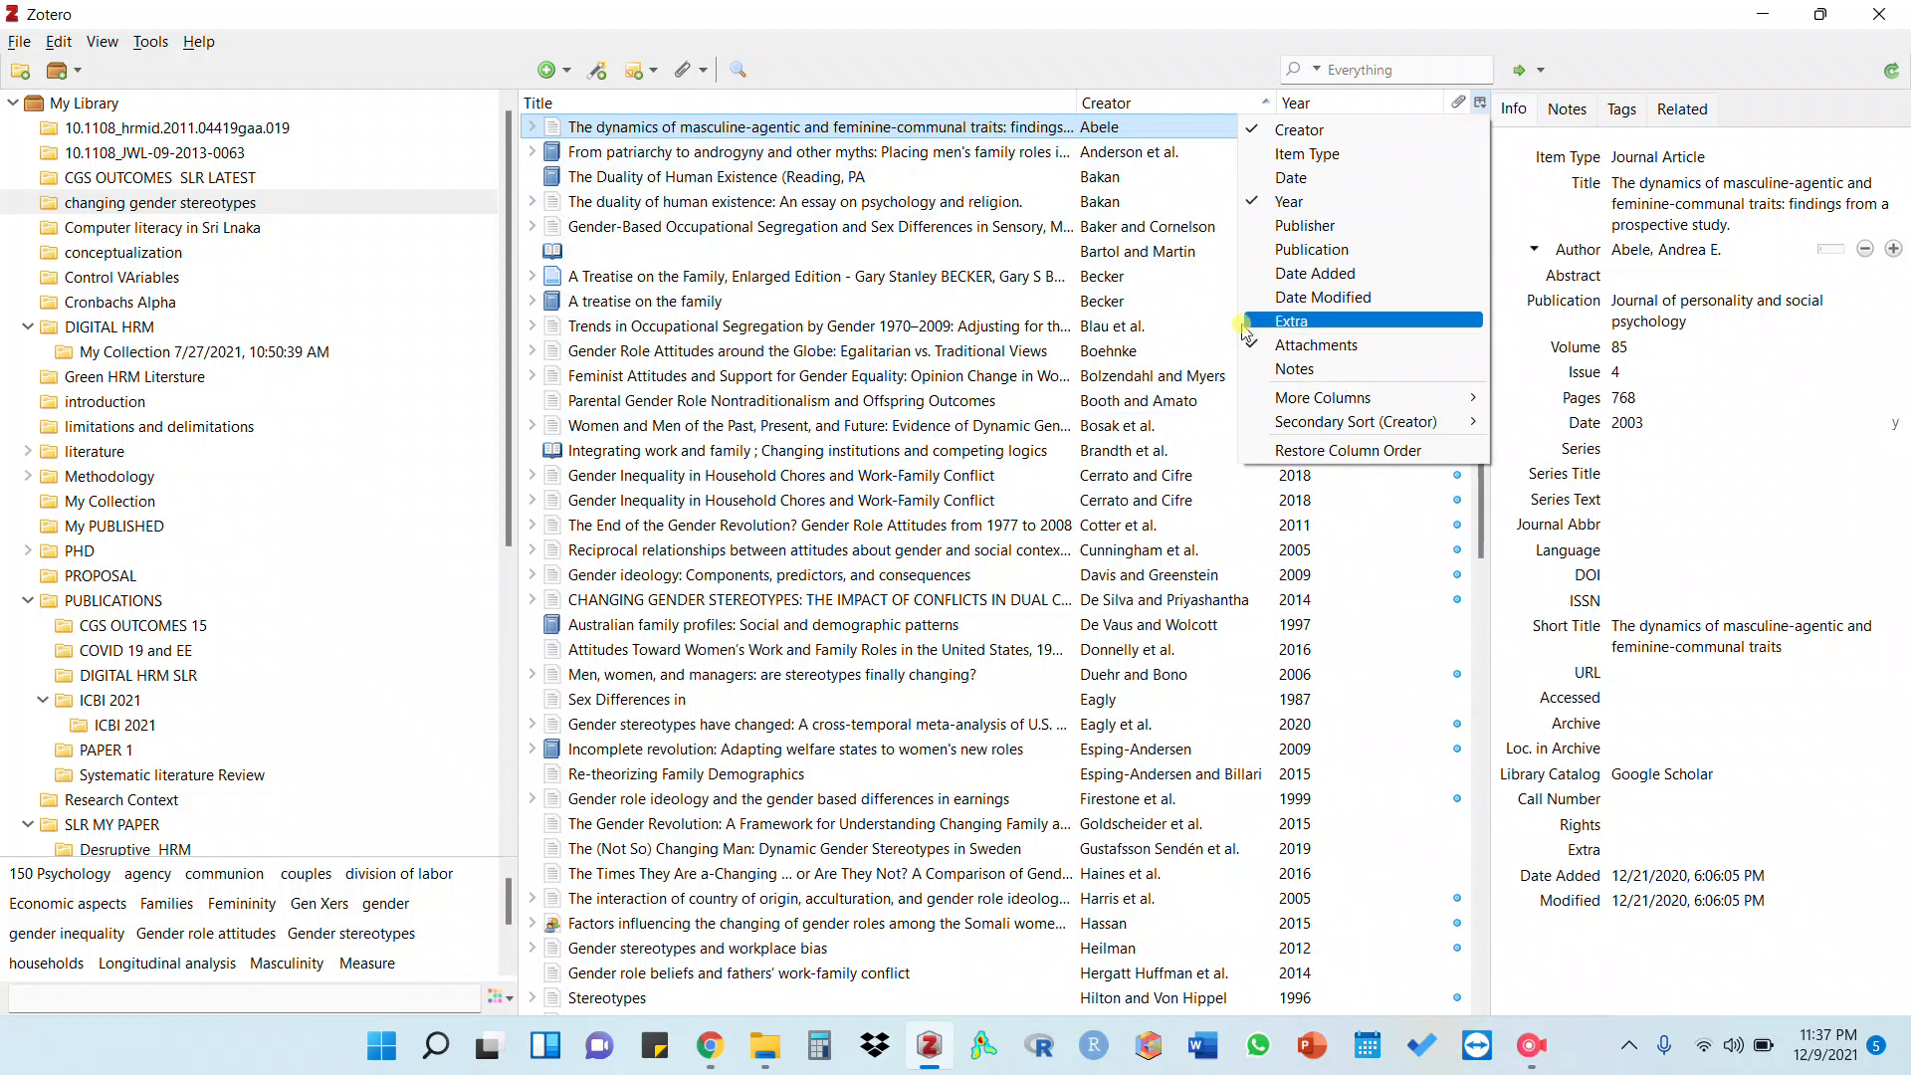
pyautogui.click(1306, 225)
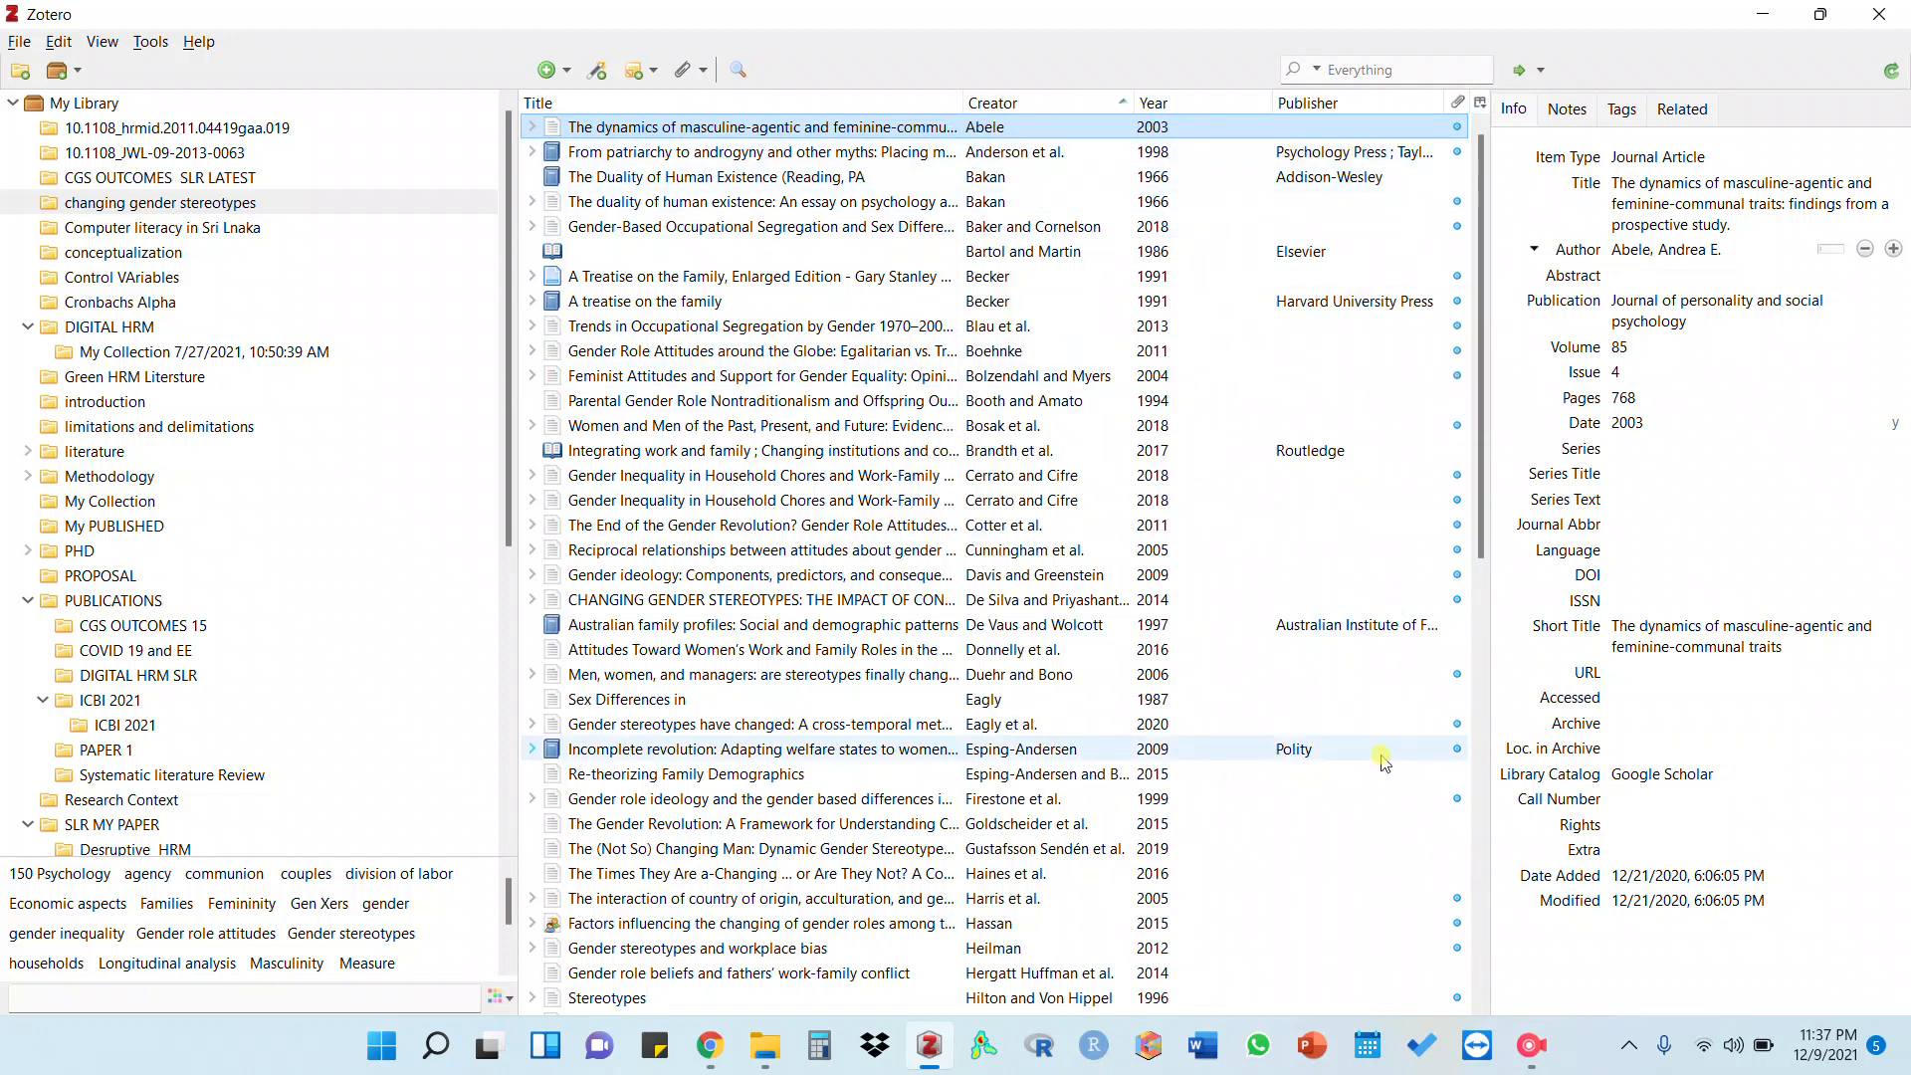
# Hide the Publisher, Attachments and Year columns from the item list
pyautogui.click(1480, 102)
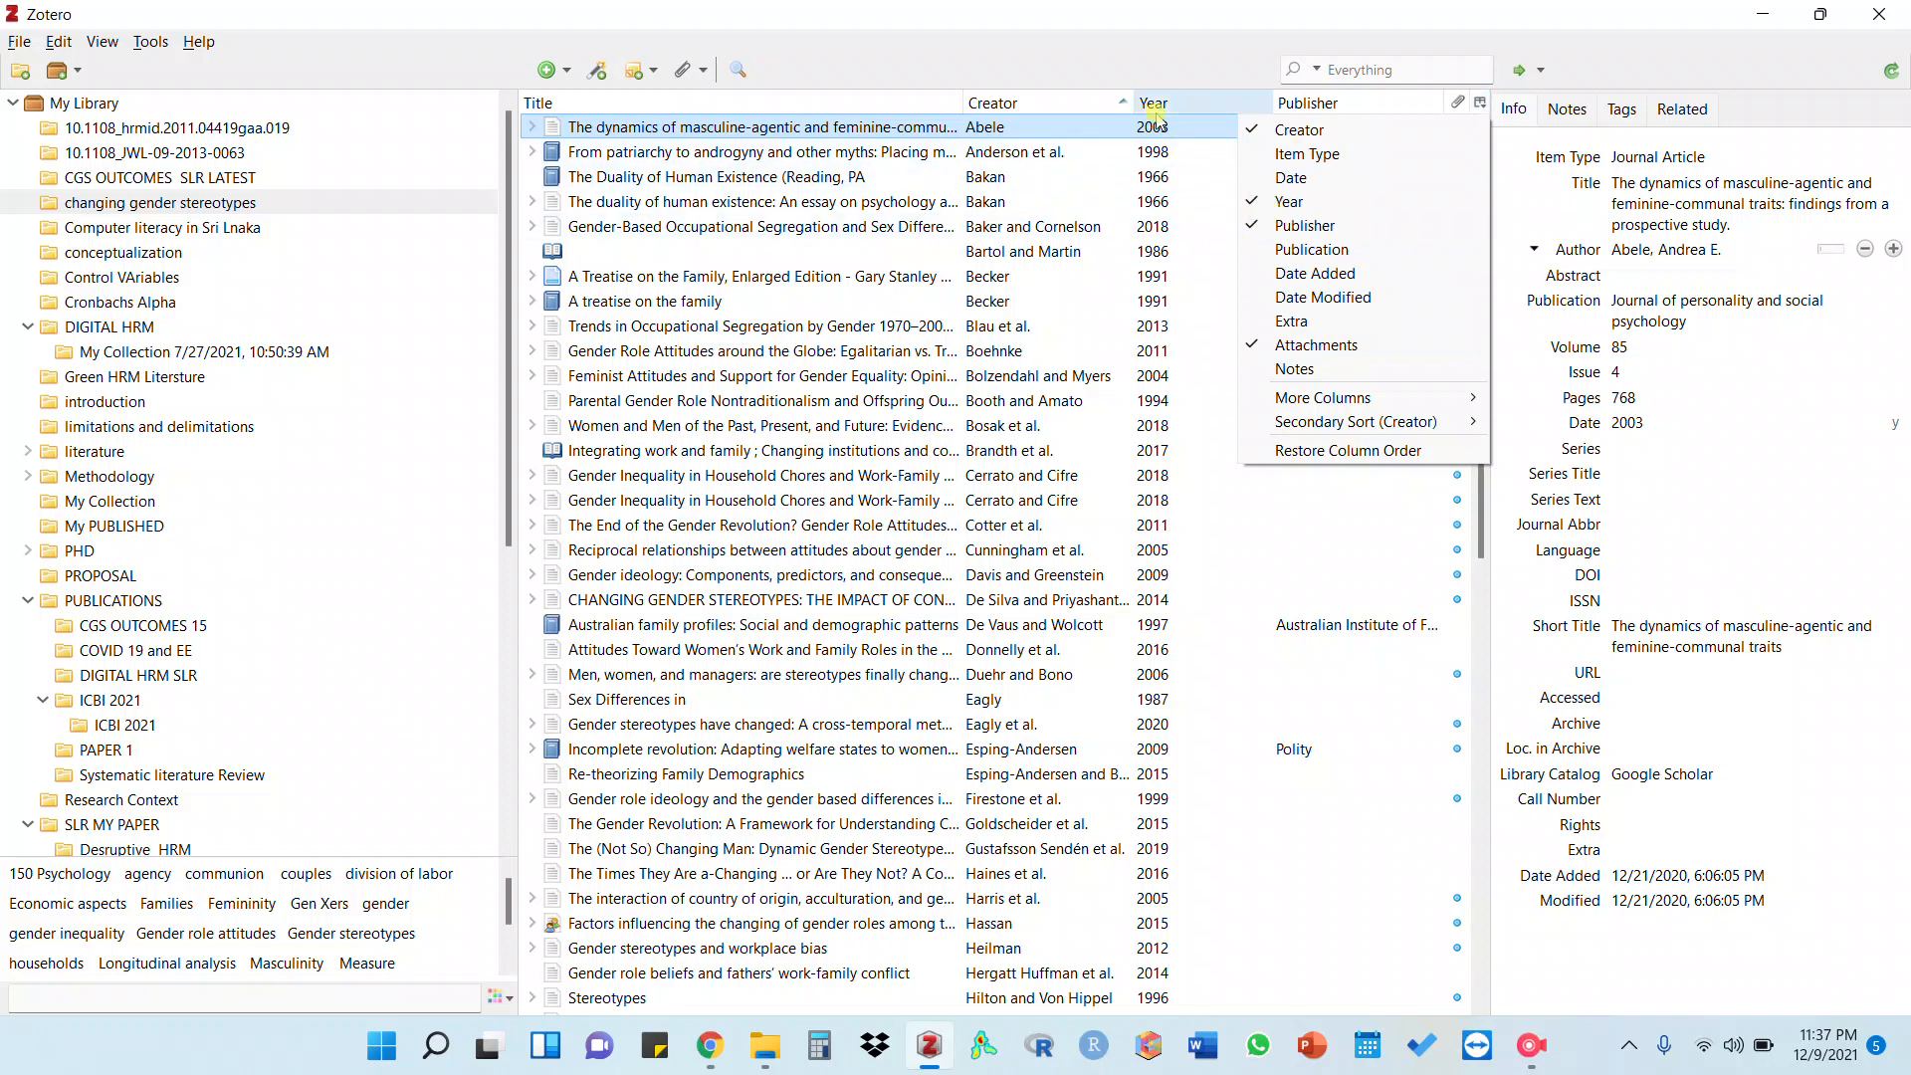
pyautogui.click(1261, 227)
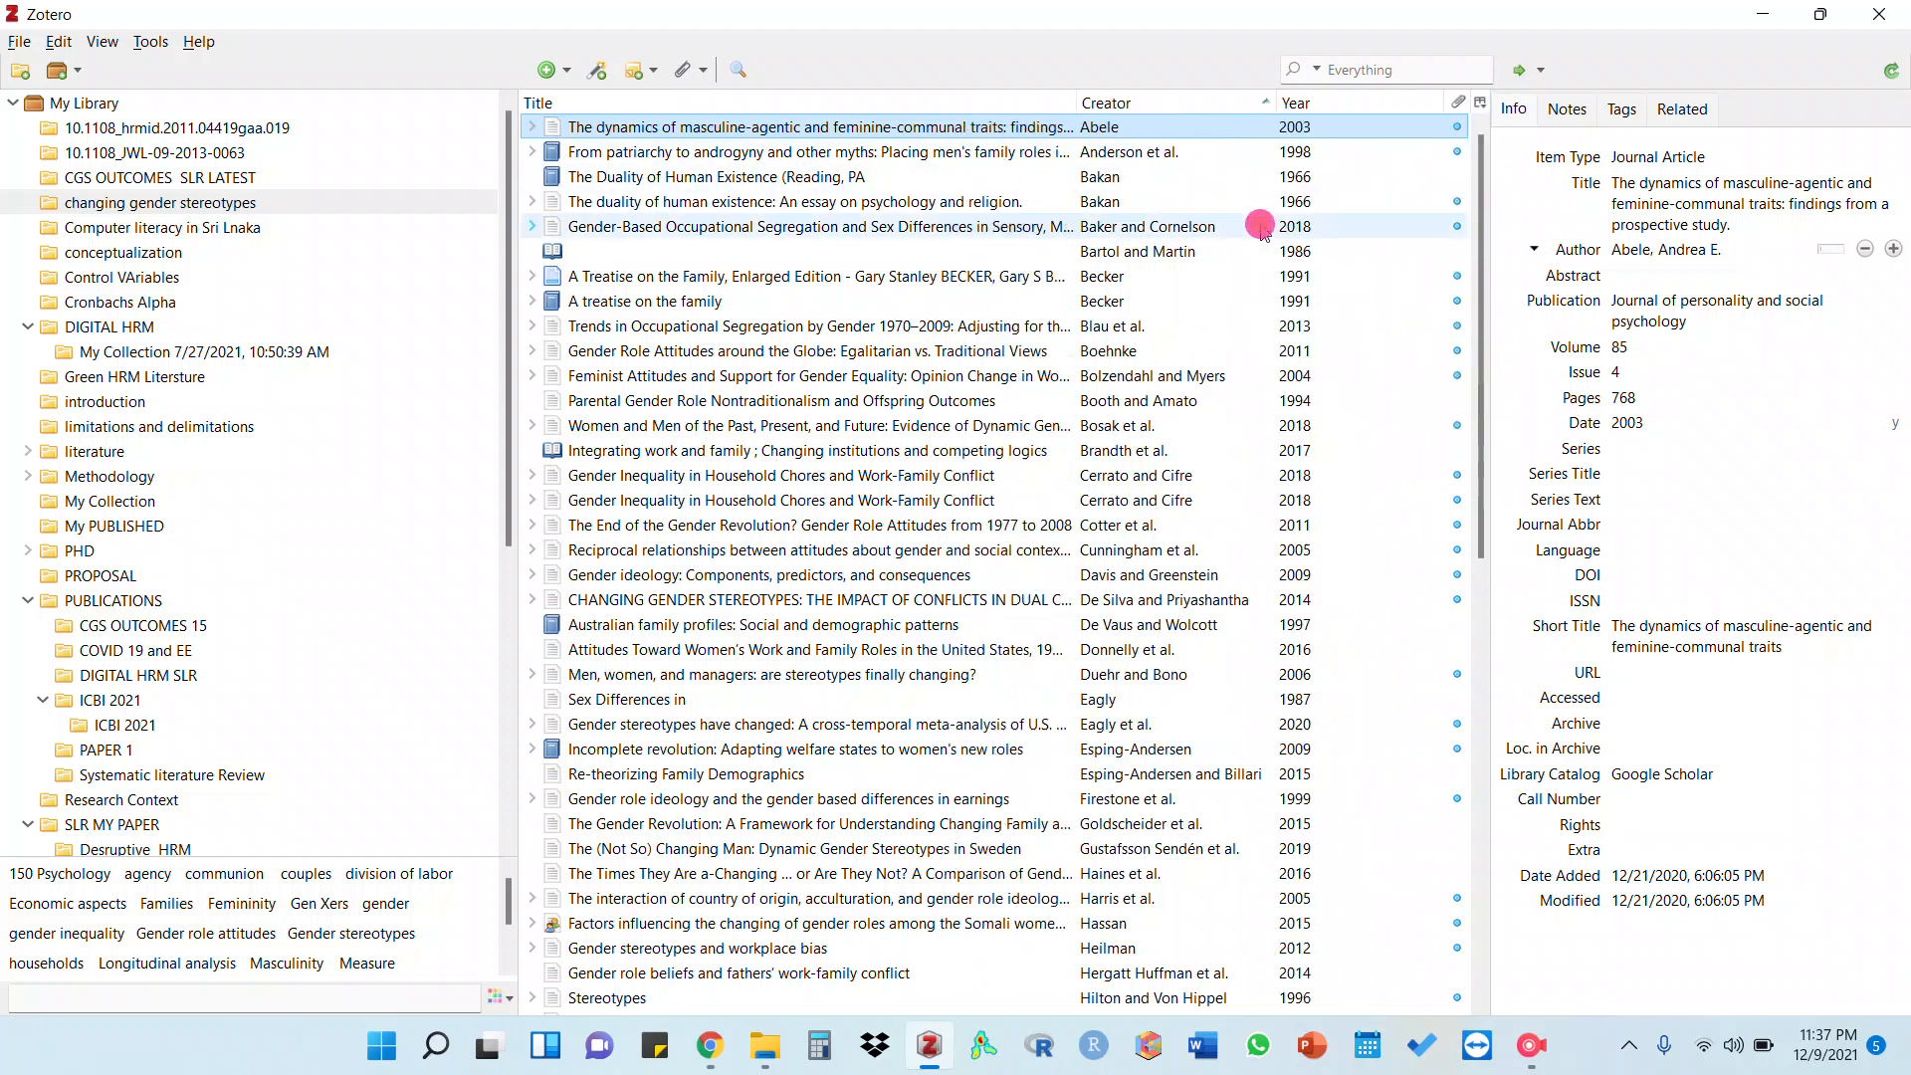
pyautogui.click(1480, 103)
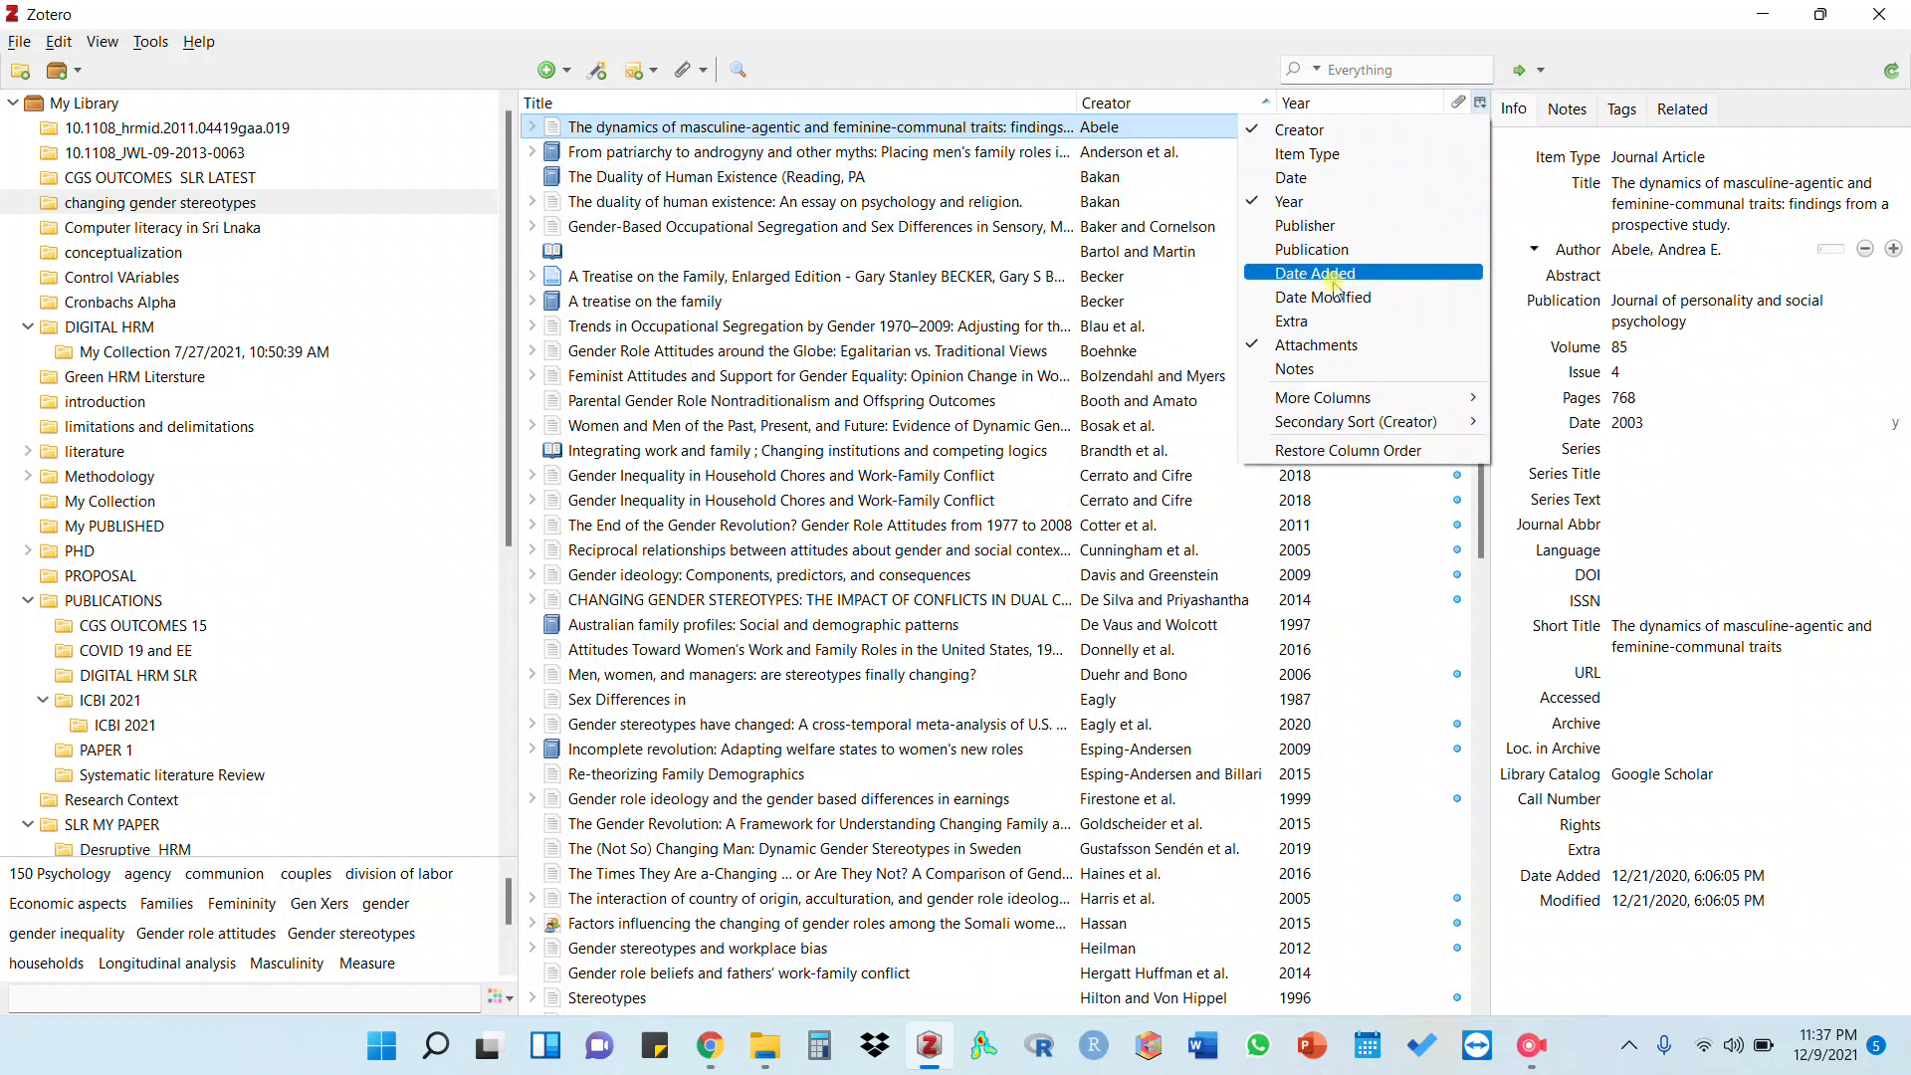
pyautogui.click(1261, 345)
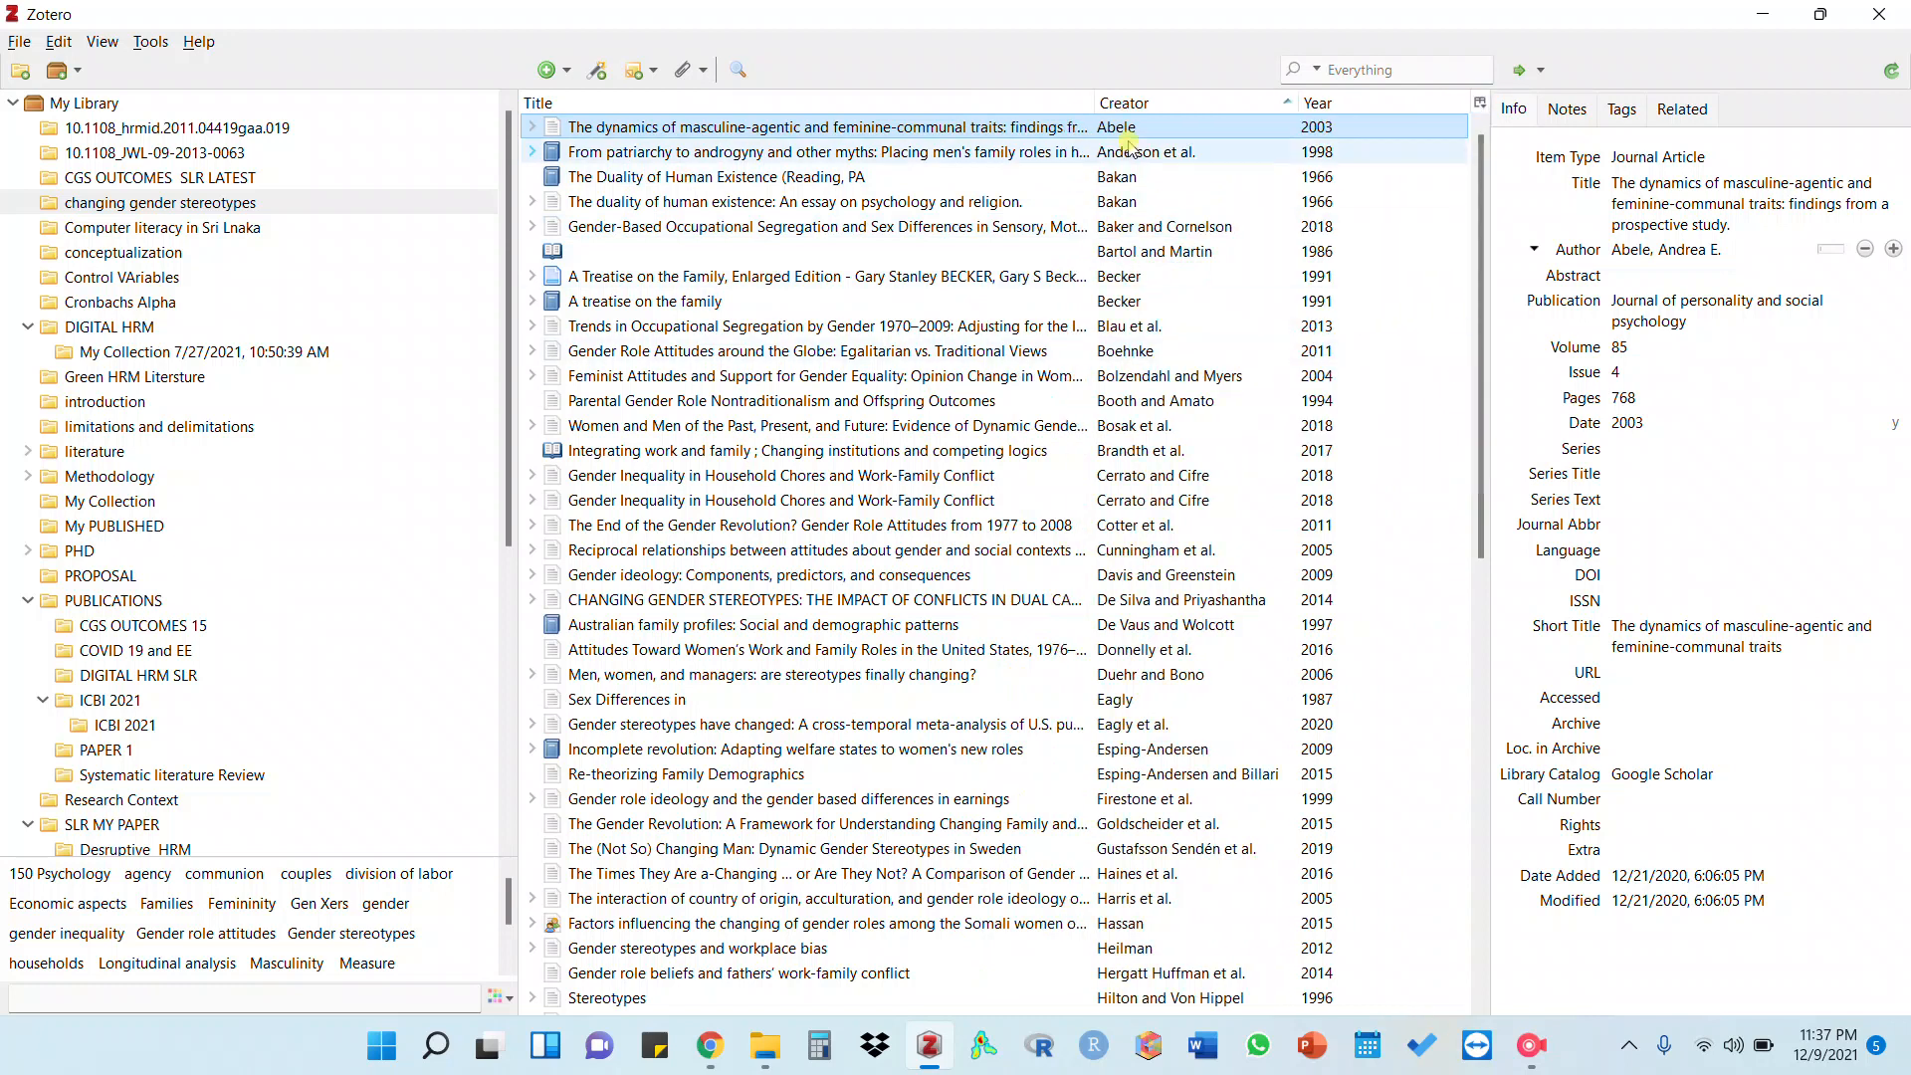
pyautogui.click(1482, 109)
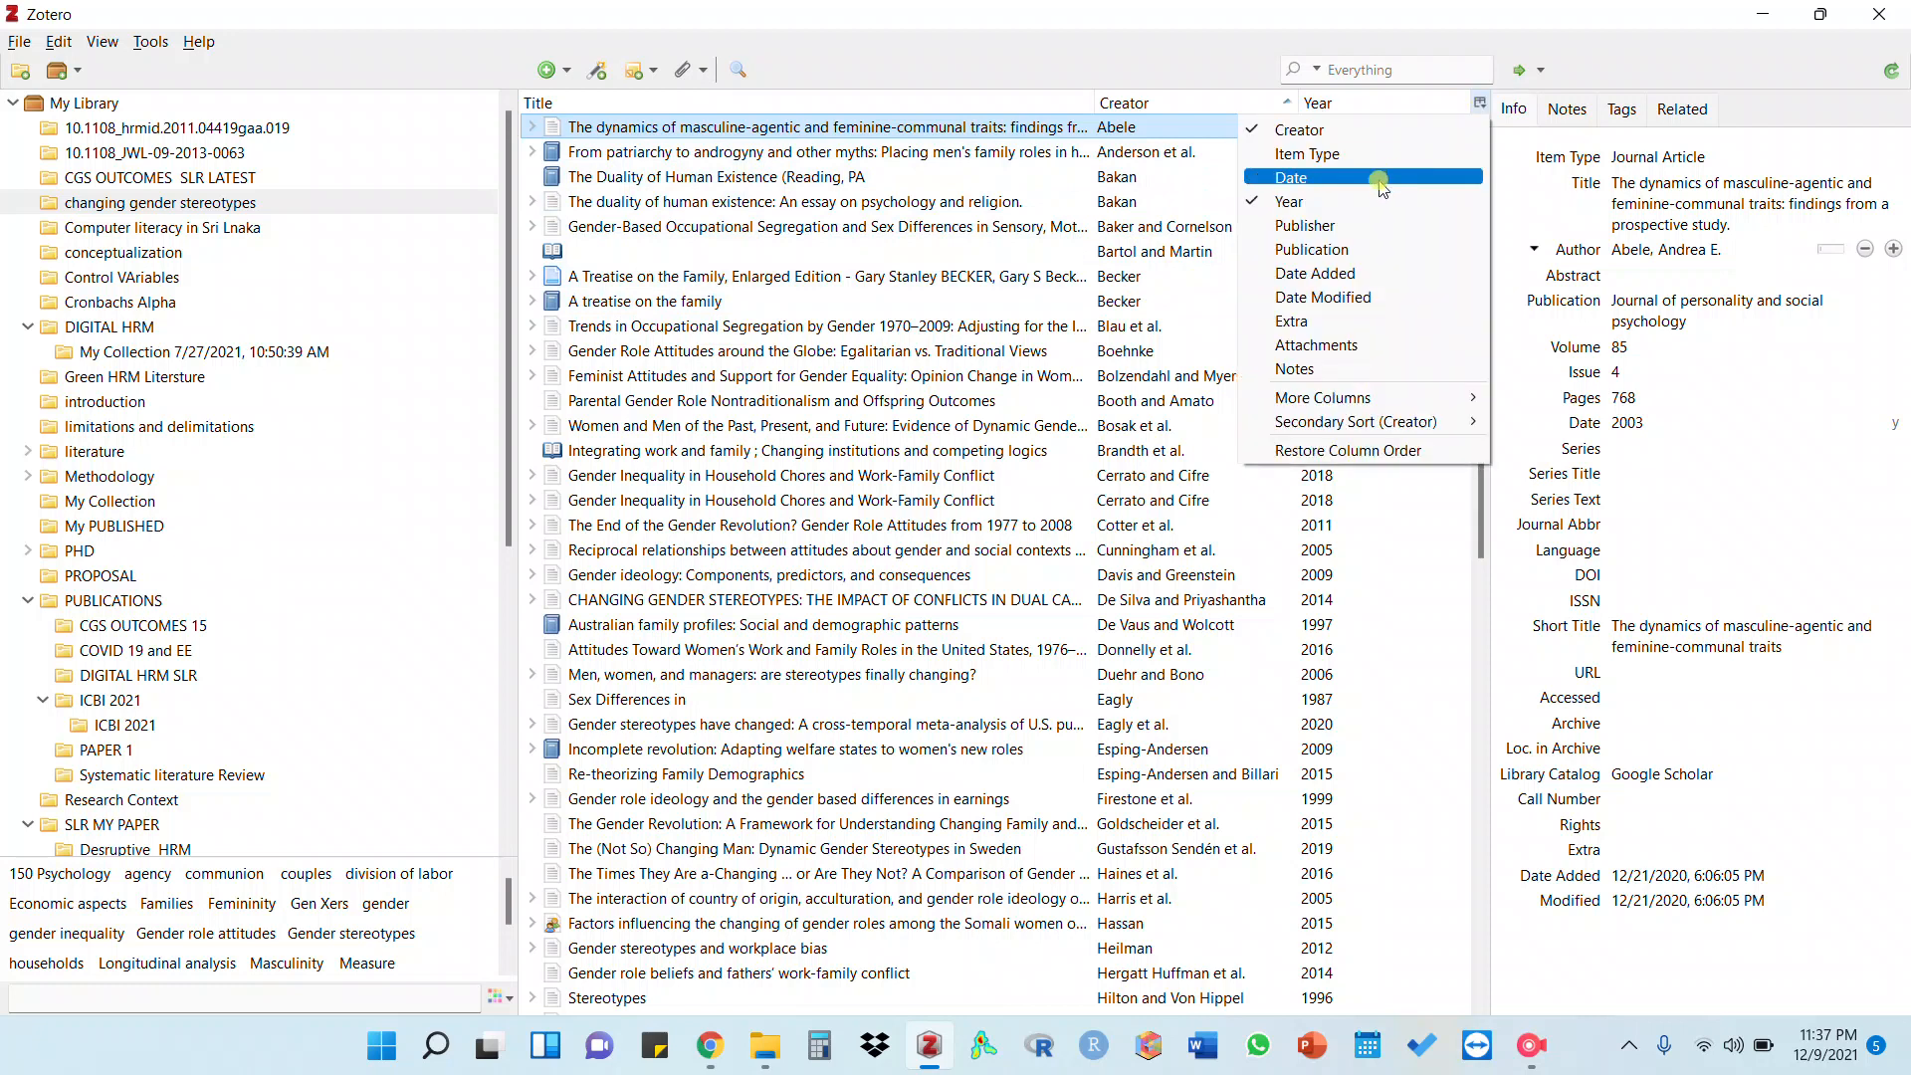
pyautogui.click(1256, 203)
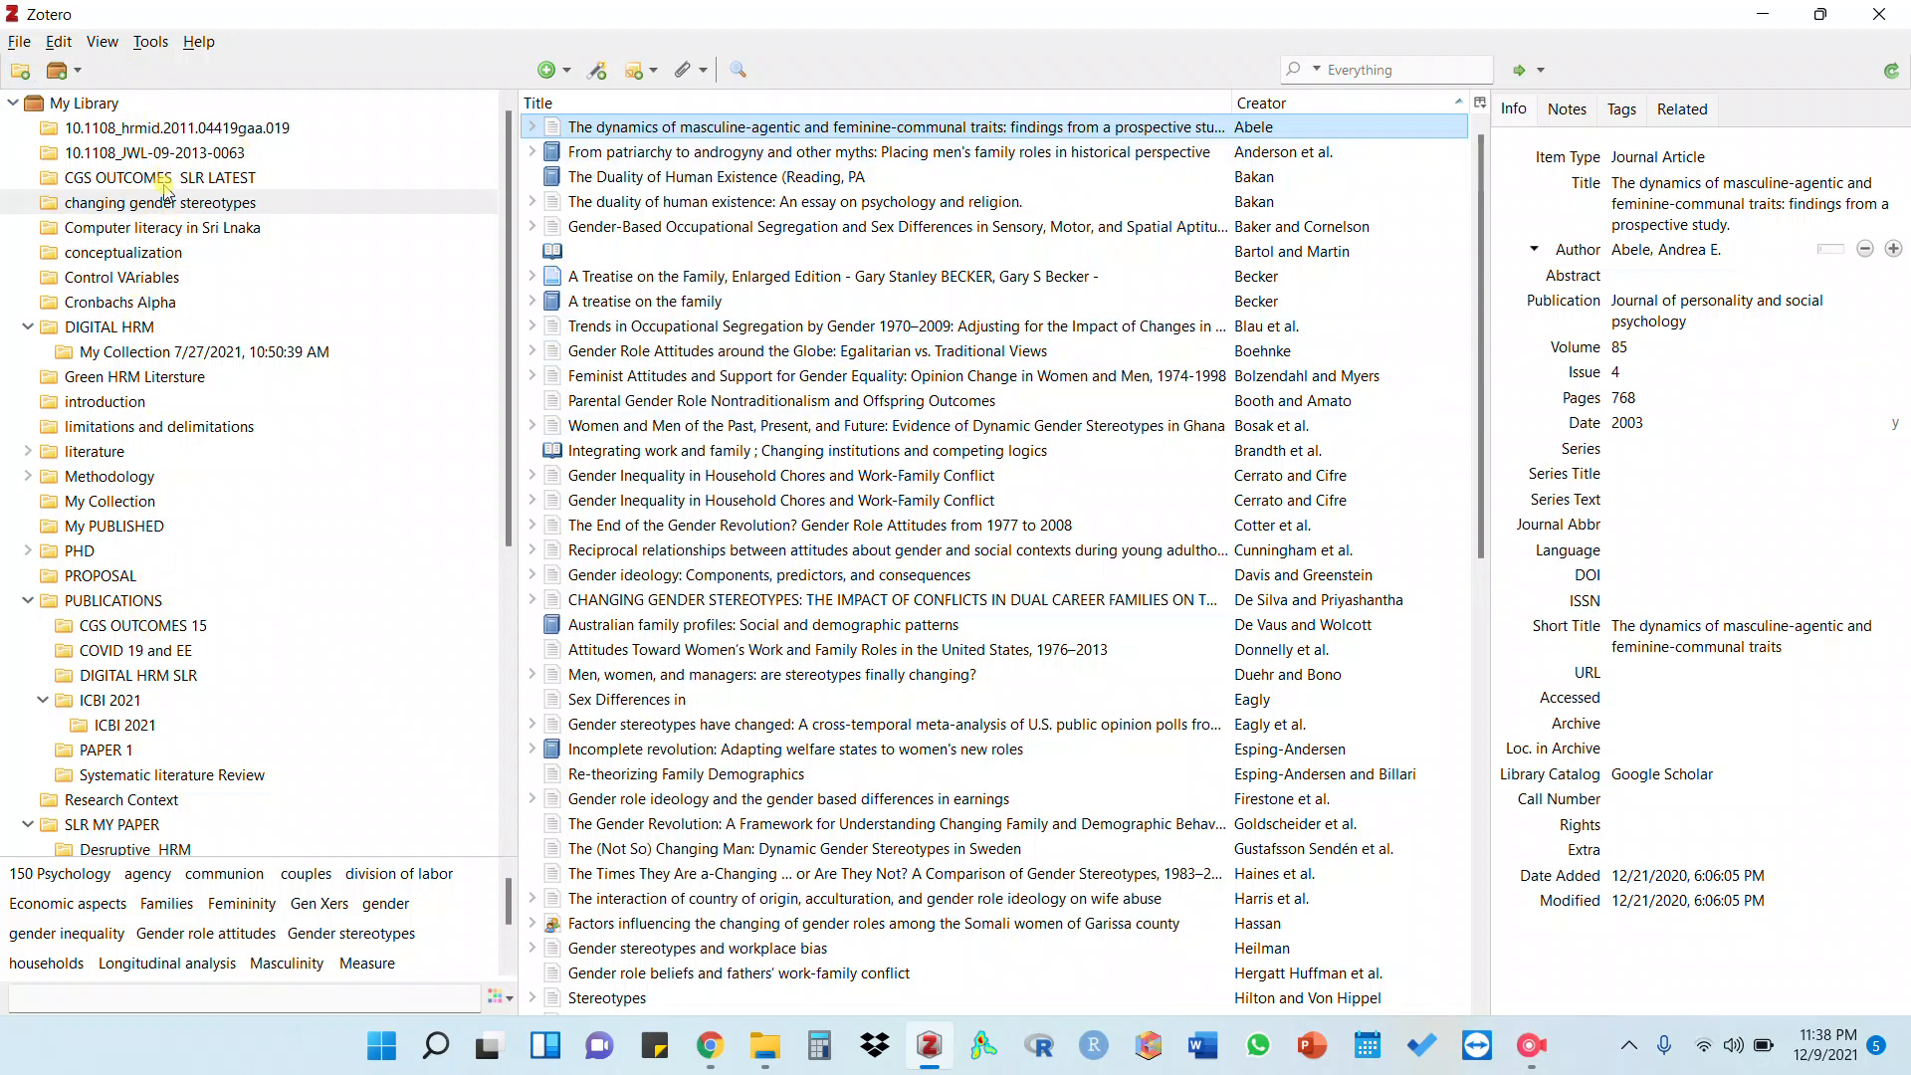
# Select the Handbook of Employee Engagement entry in the 10.1108_hrmid.2011.04419gaa.019 collection and open its Abstract field for editing
pyautogui.click(120, 130)
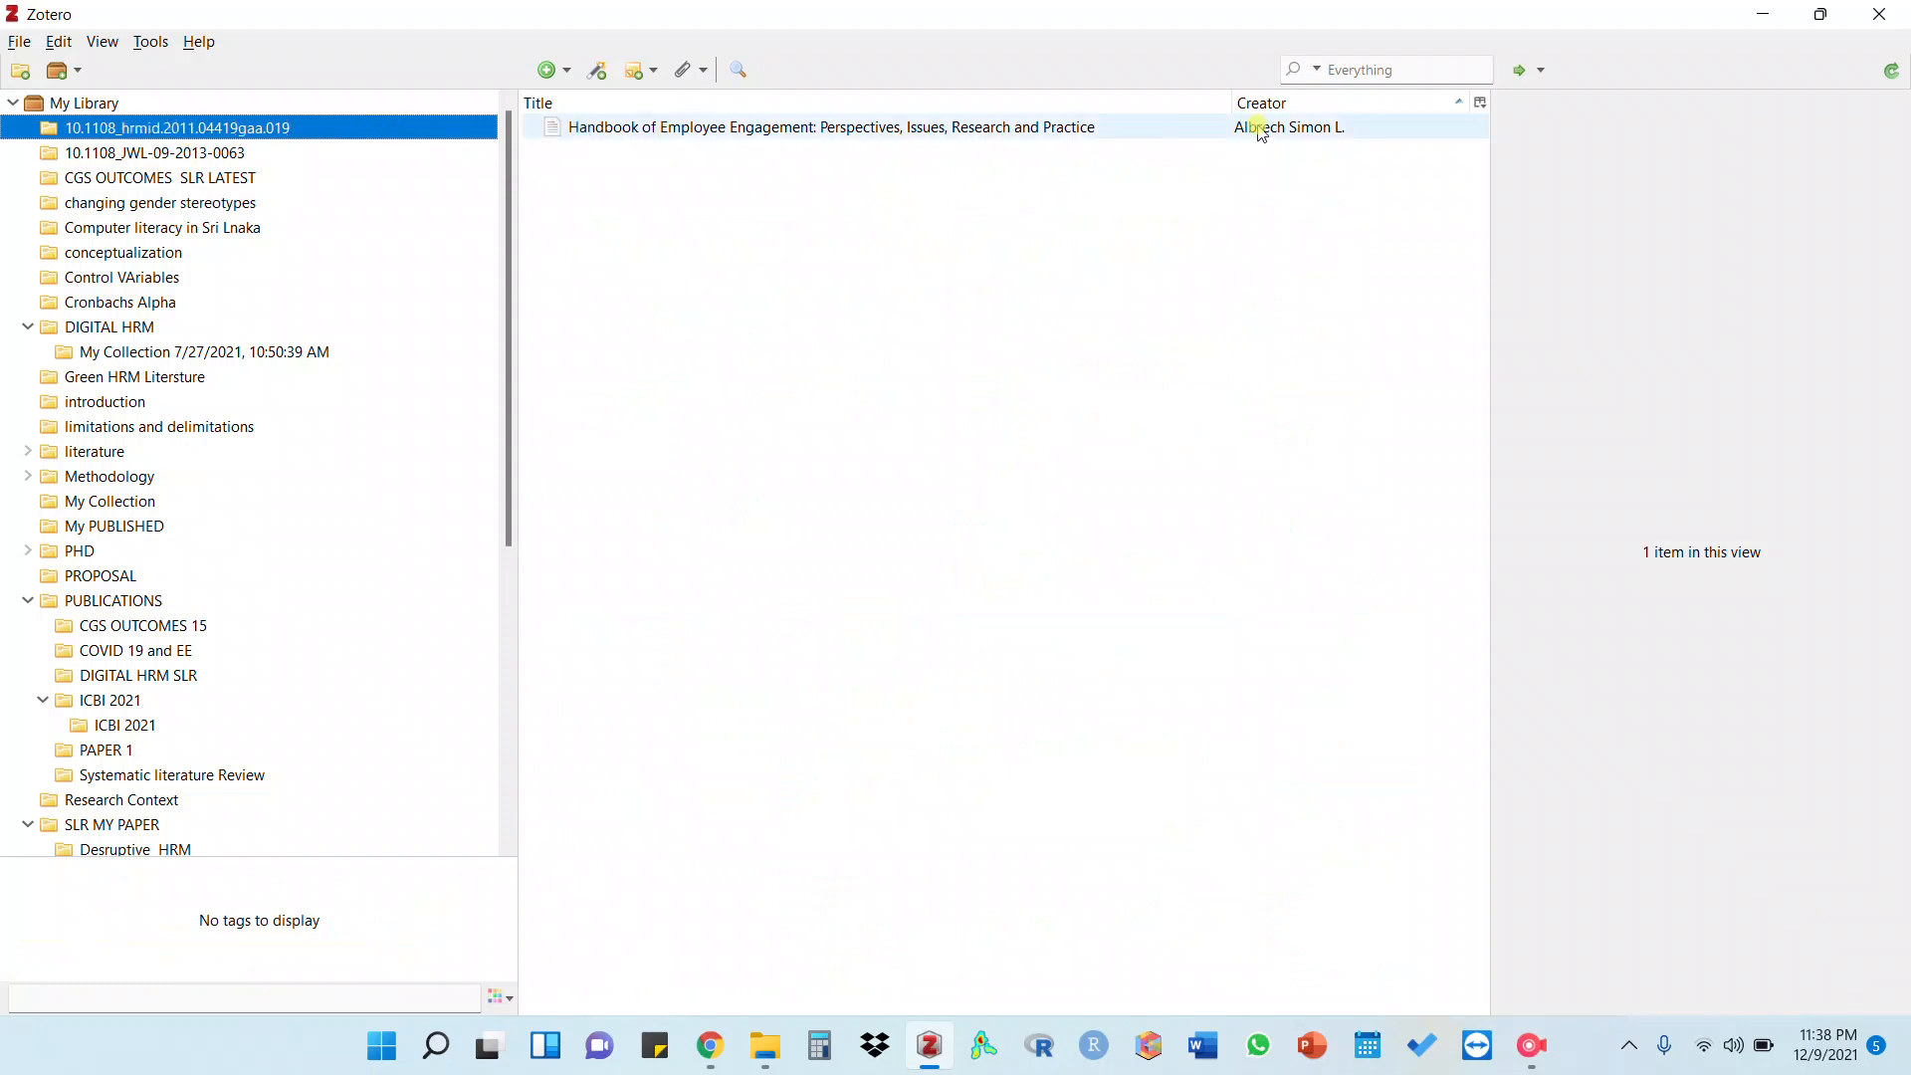
pyautogui.click(764, 130)
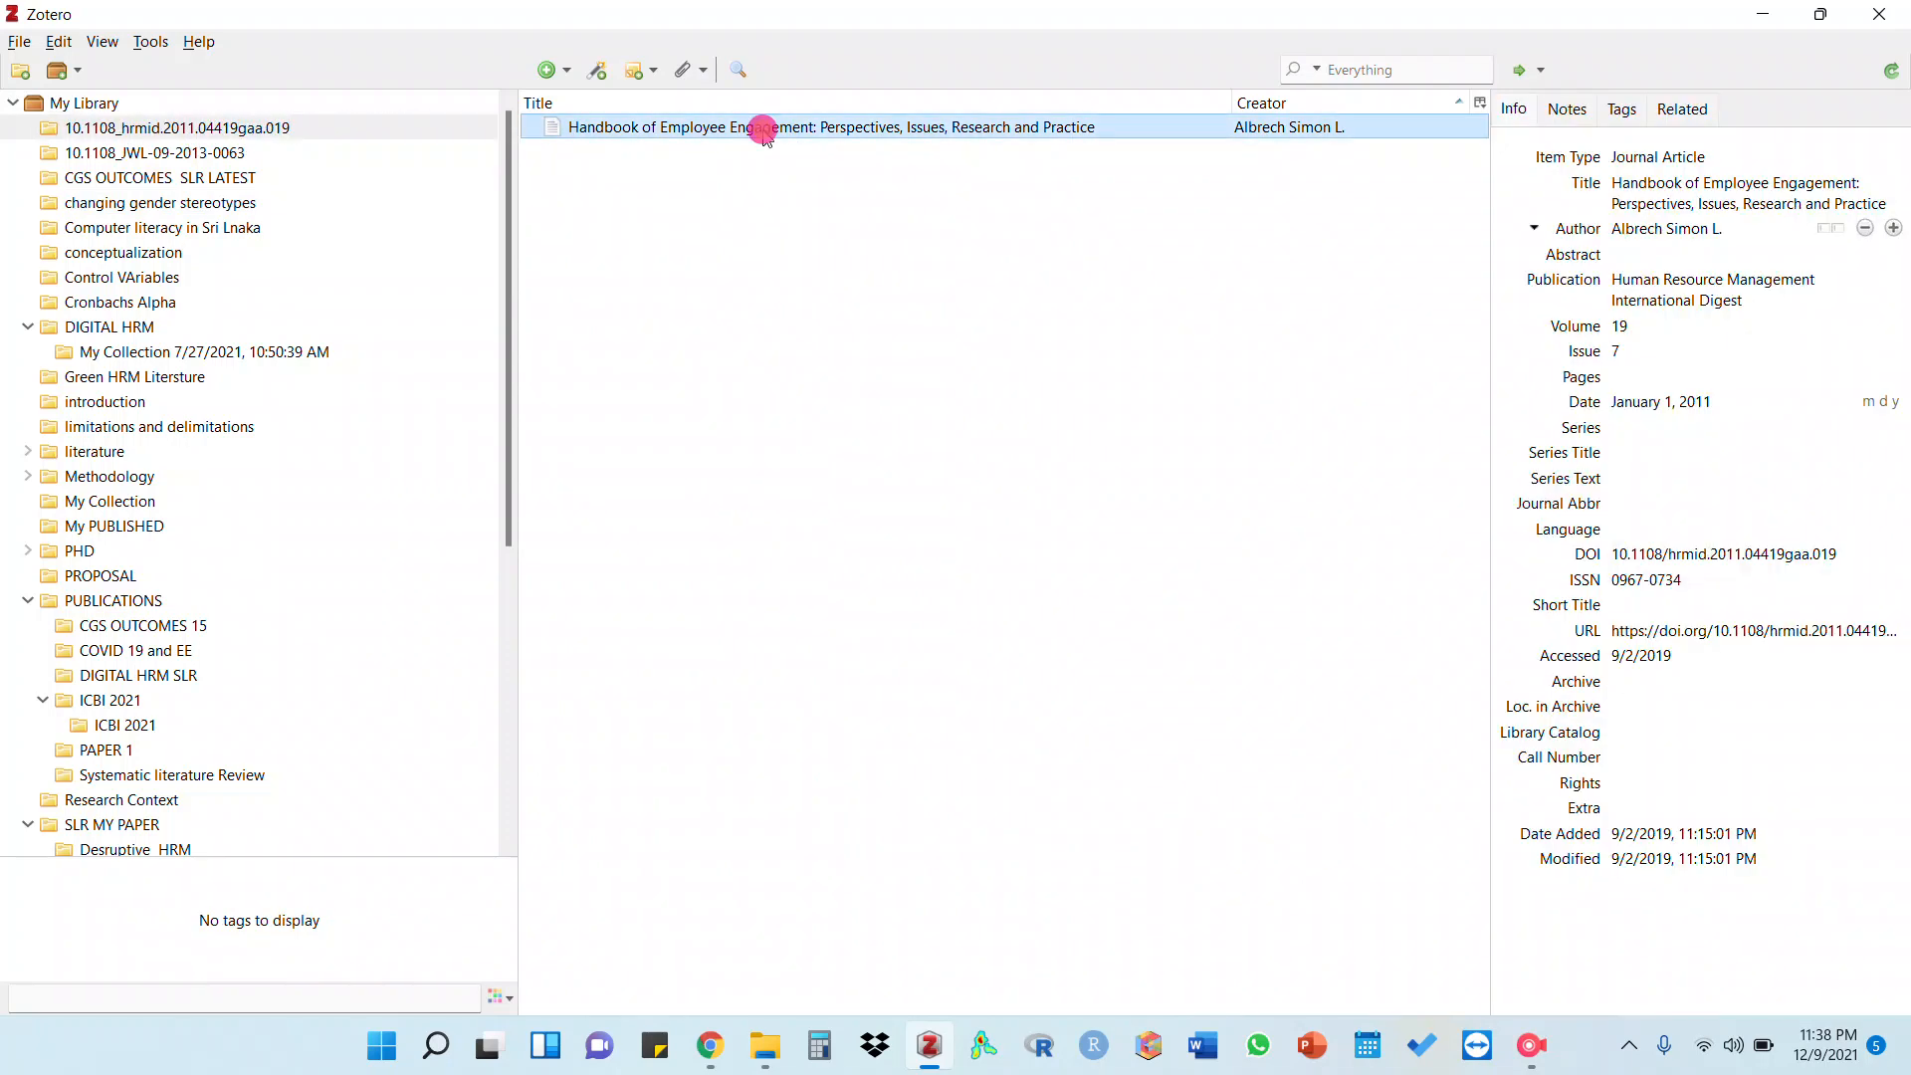
pyautogui.click(1812, 177)
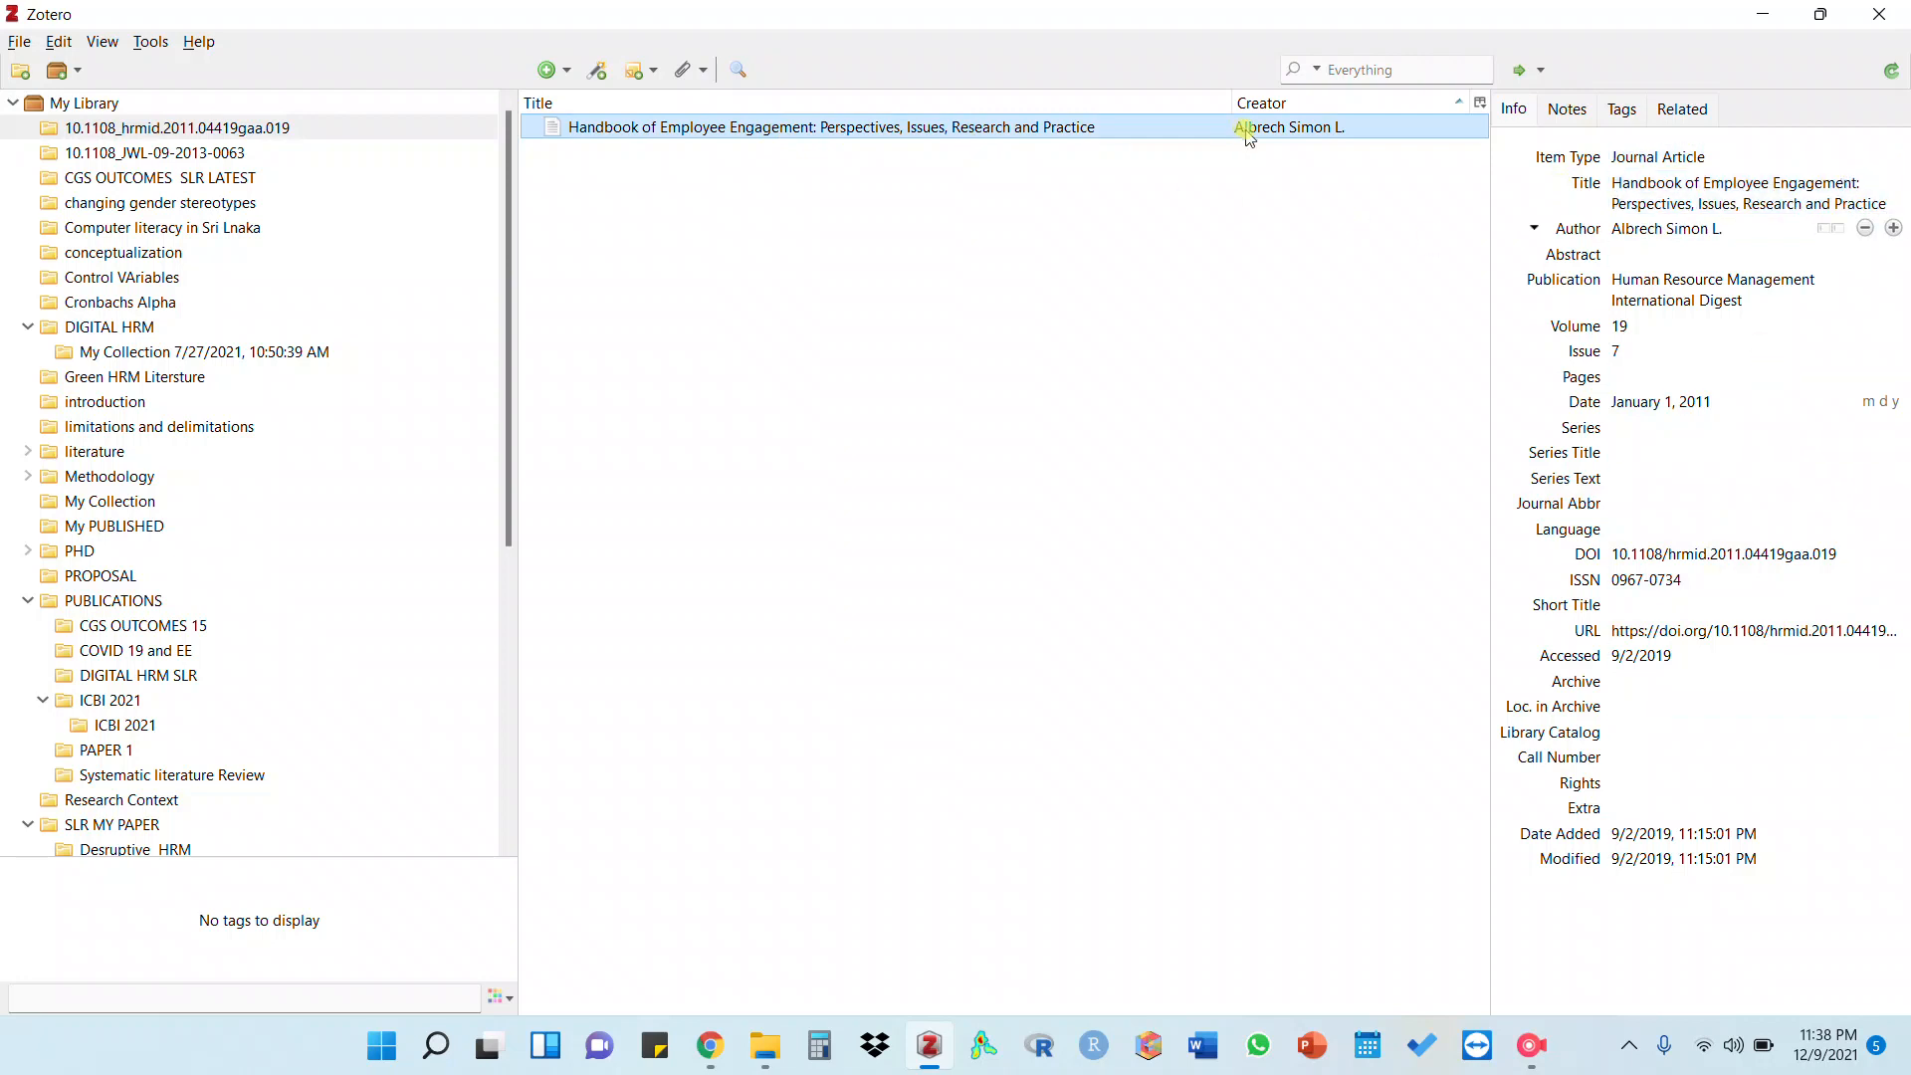
pyautogui.click(1637, 257)
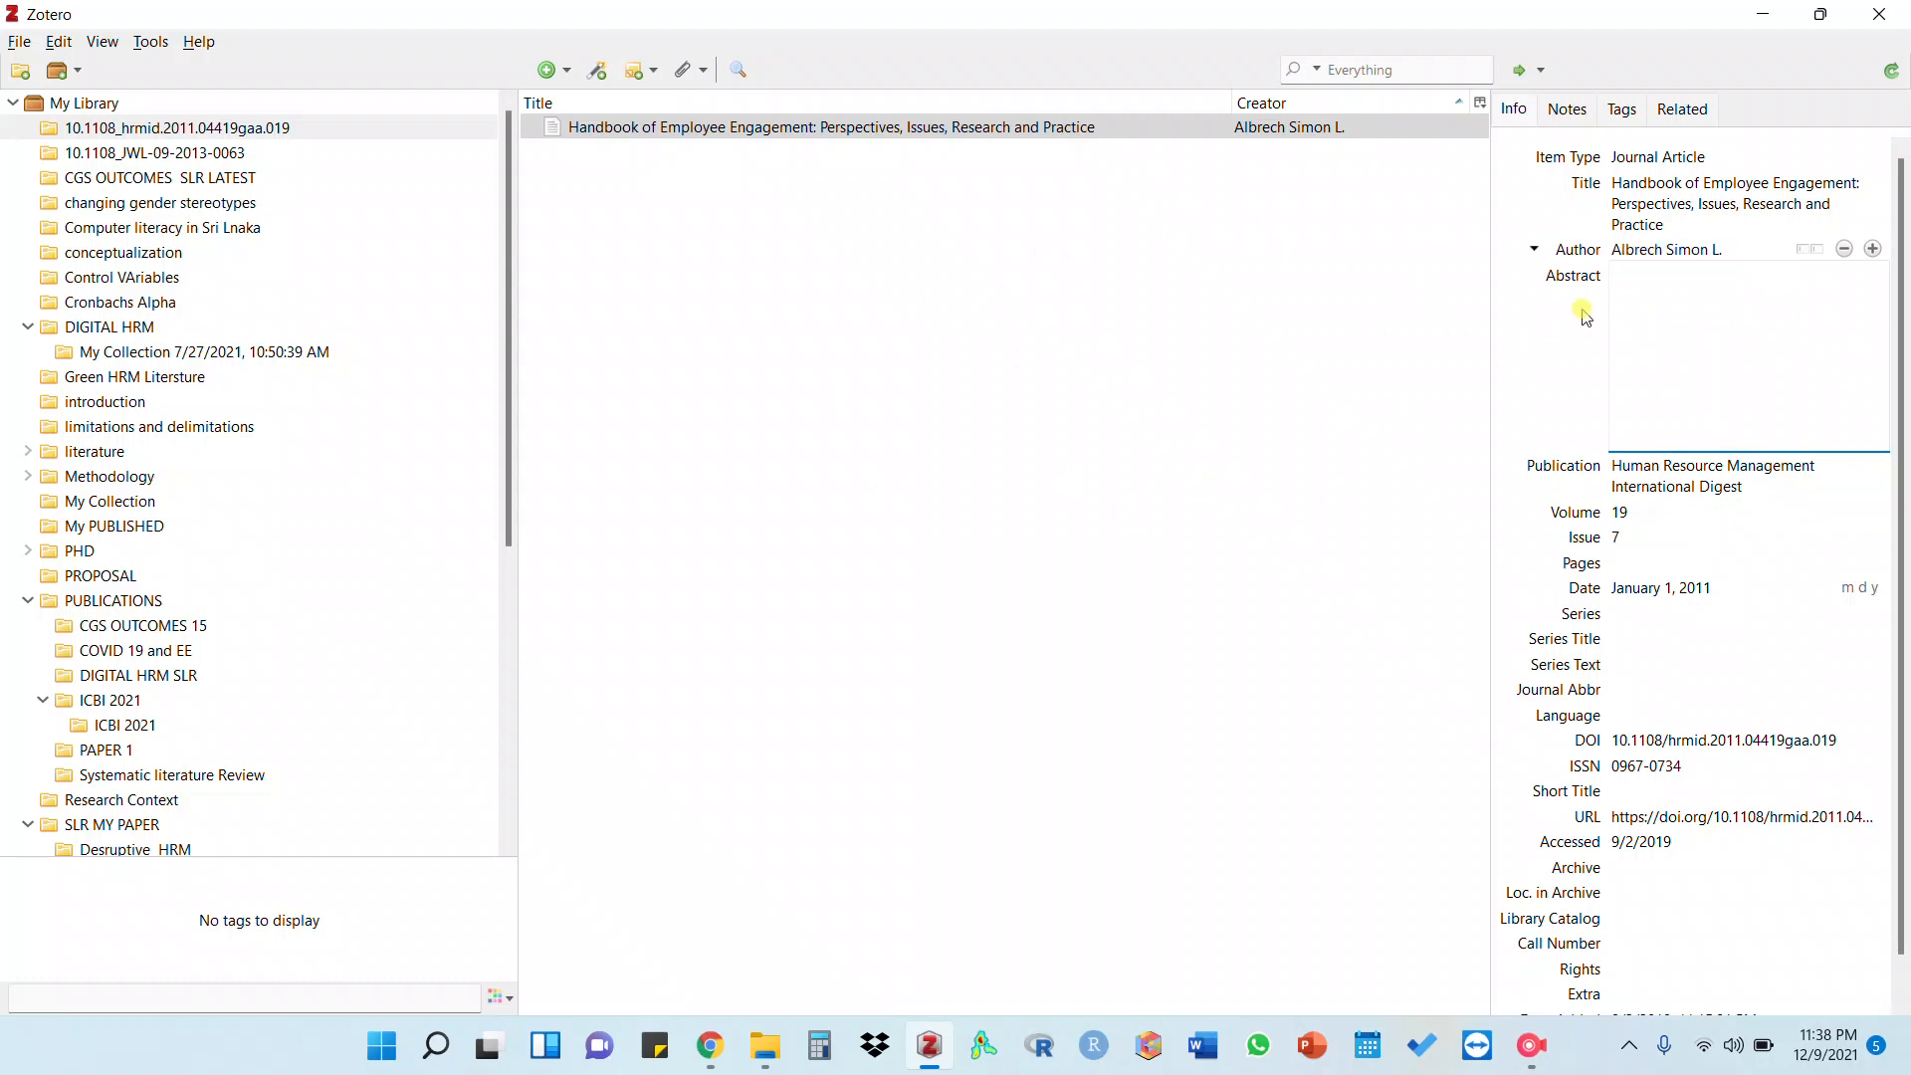
# Switch the handbook entry's author to separate last and first name fields and return it to a single name field
pyautogui.click(1652, 250)
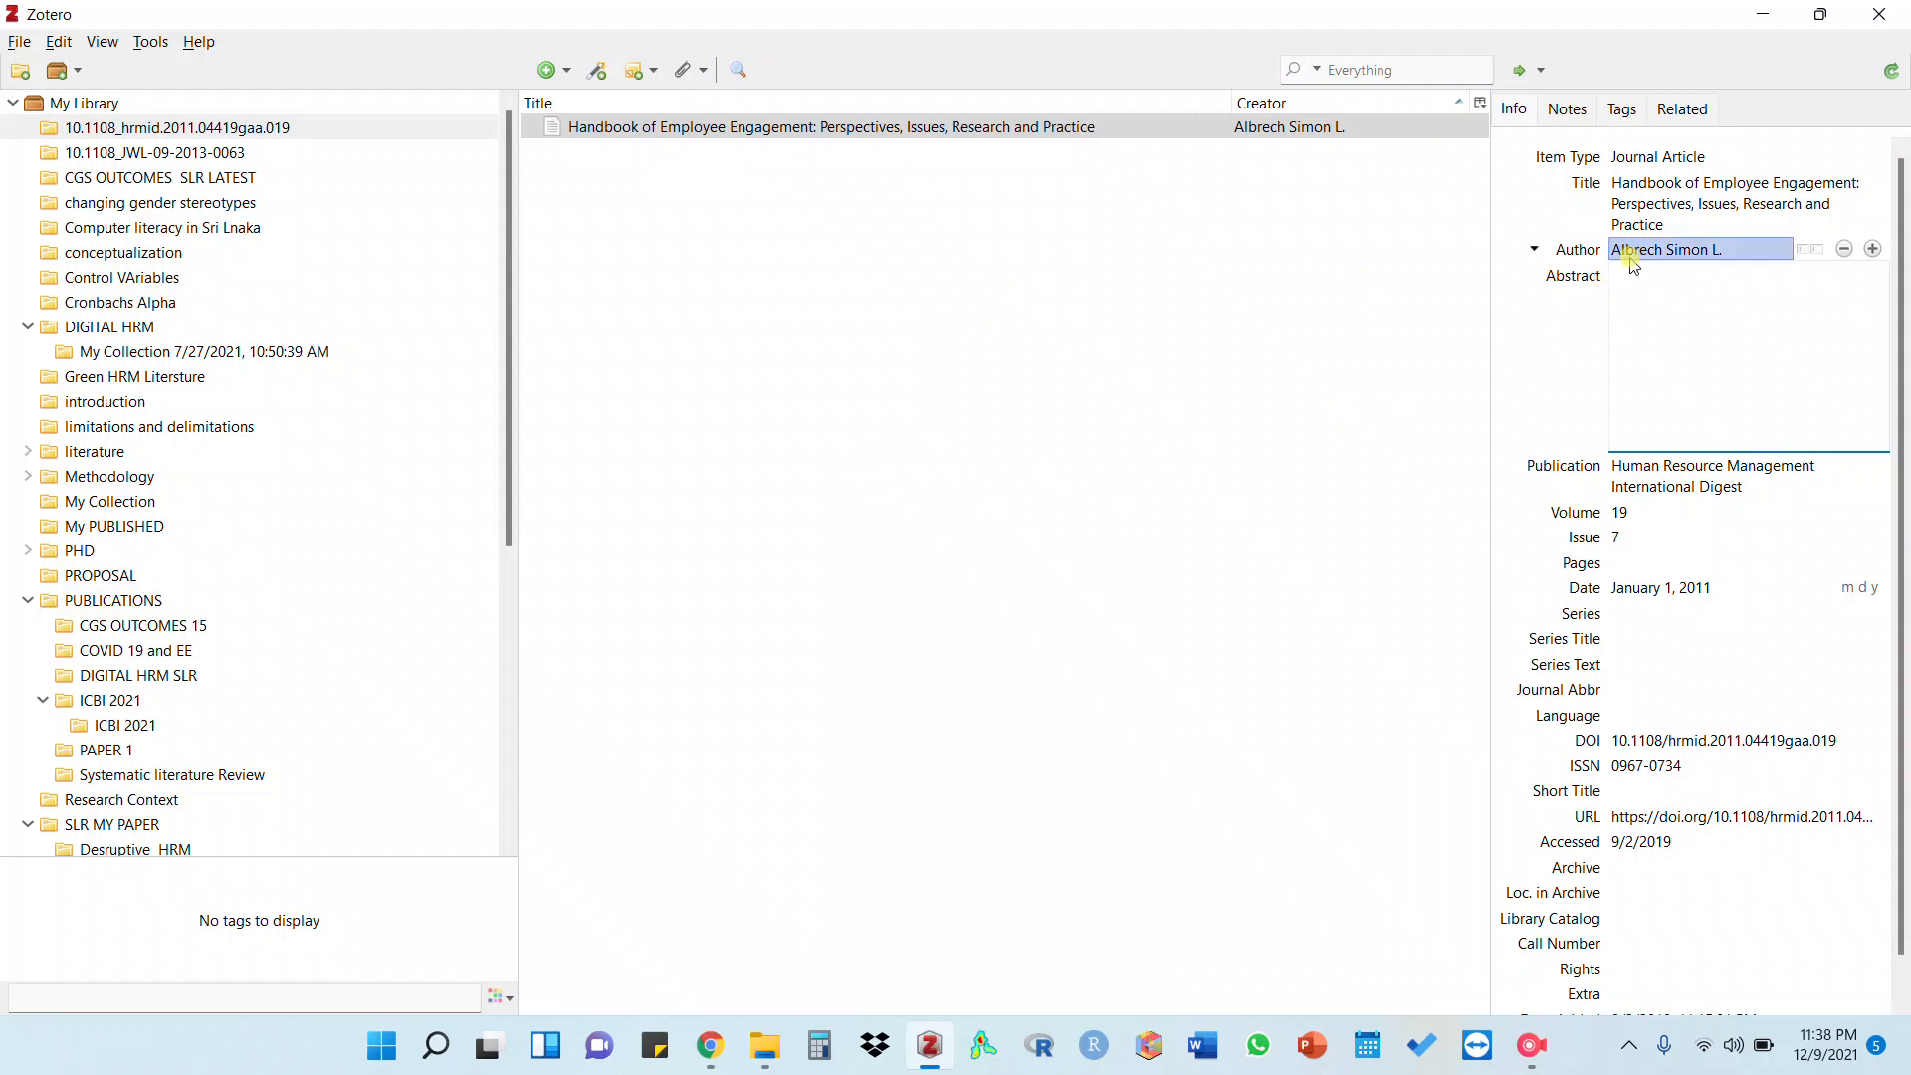
pyautogui.click(1697, 267)
pyautogui.click(1781, 259)
pyautogui.press('Tab')
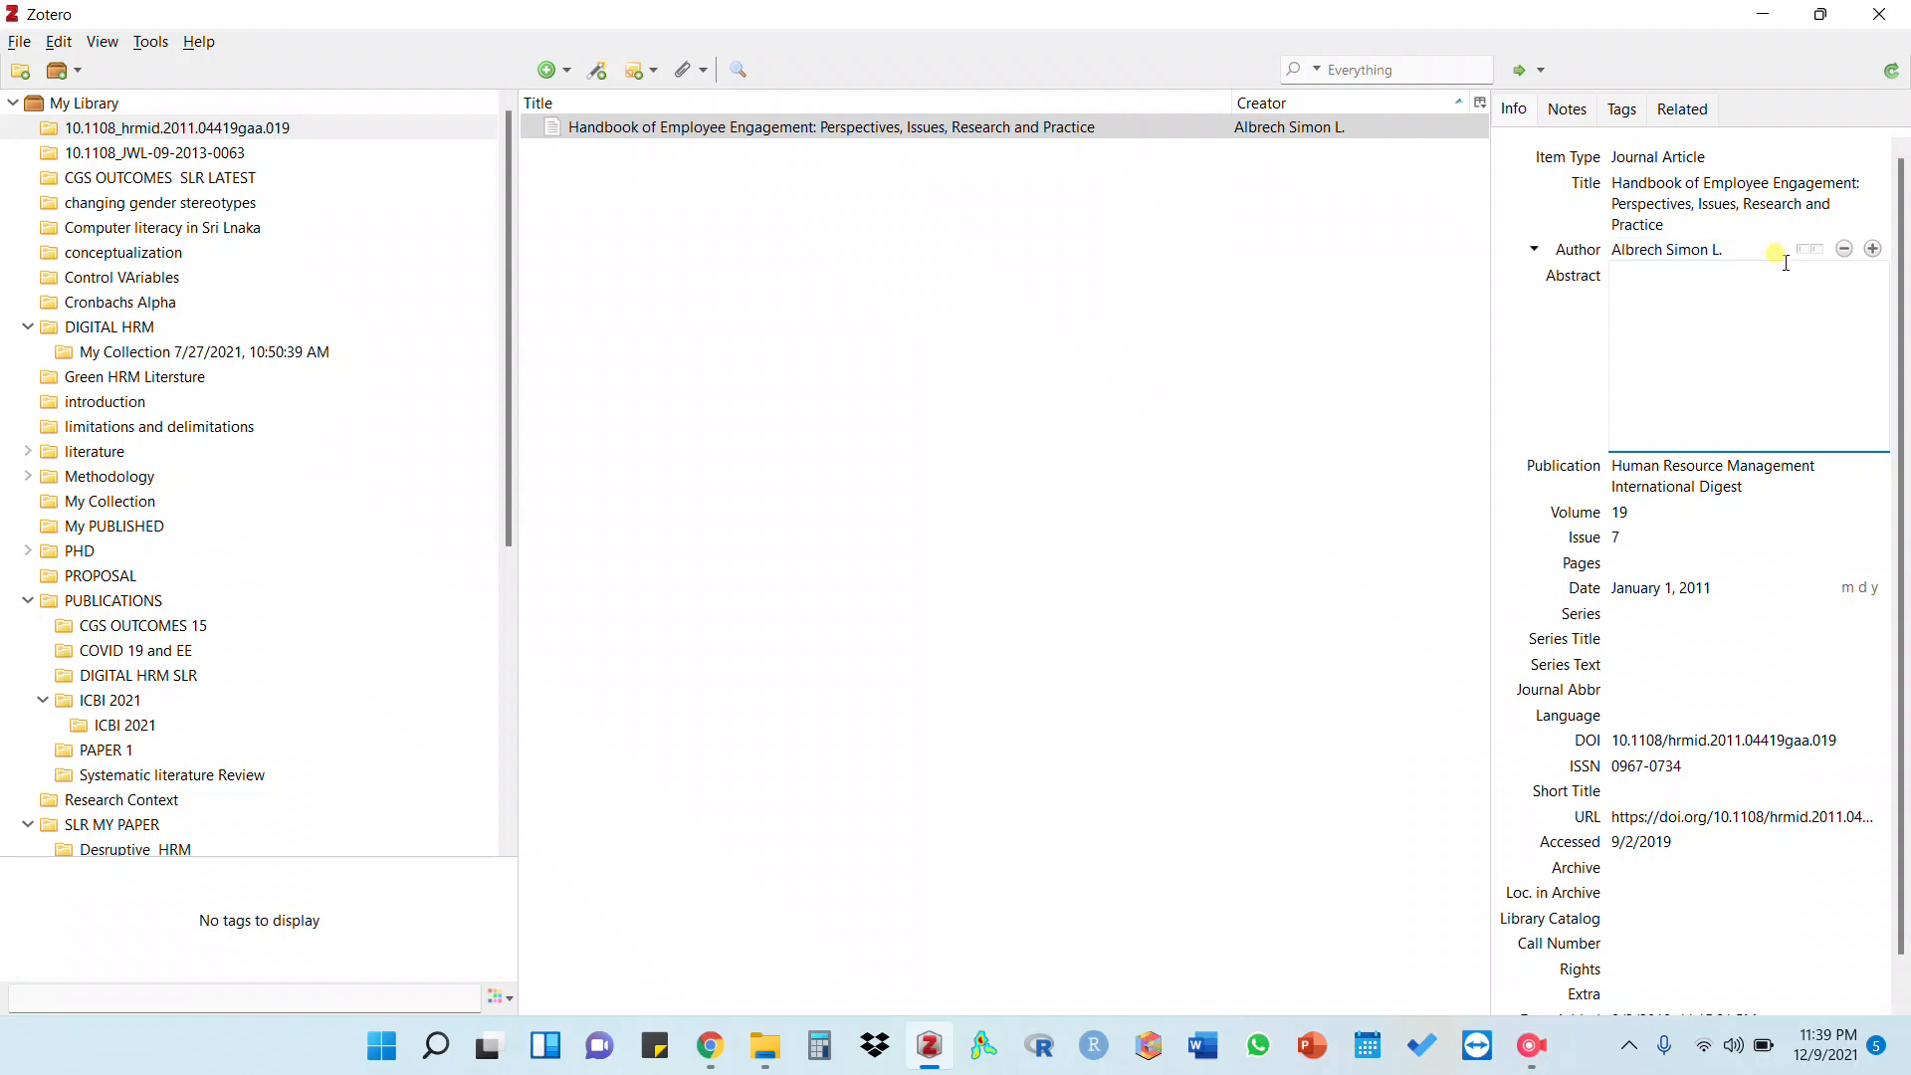
pyautogui.click(1802, 250)
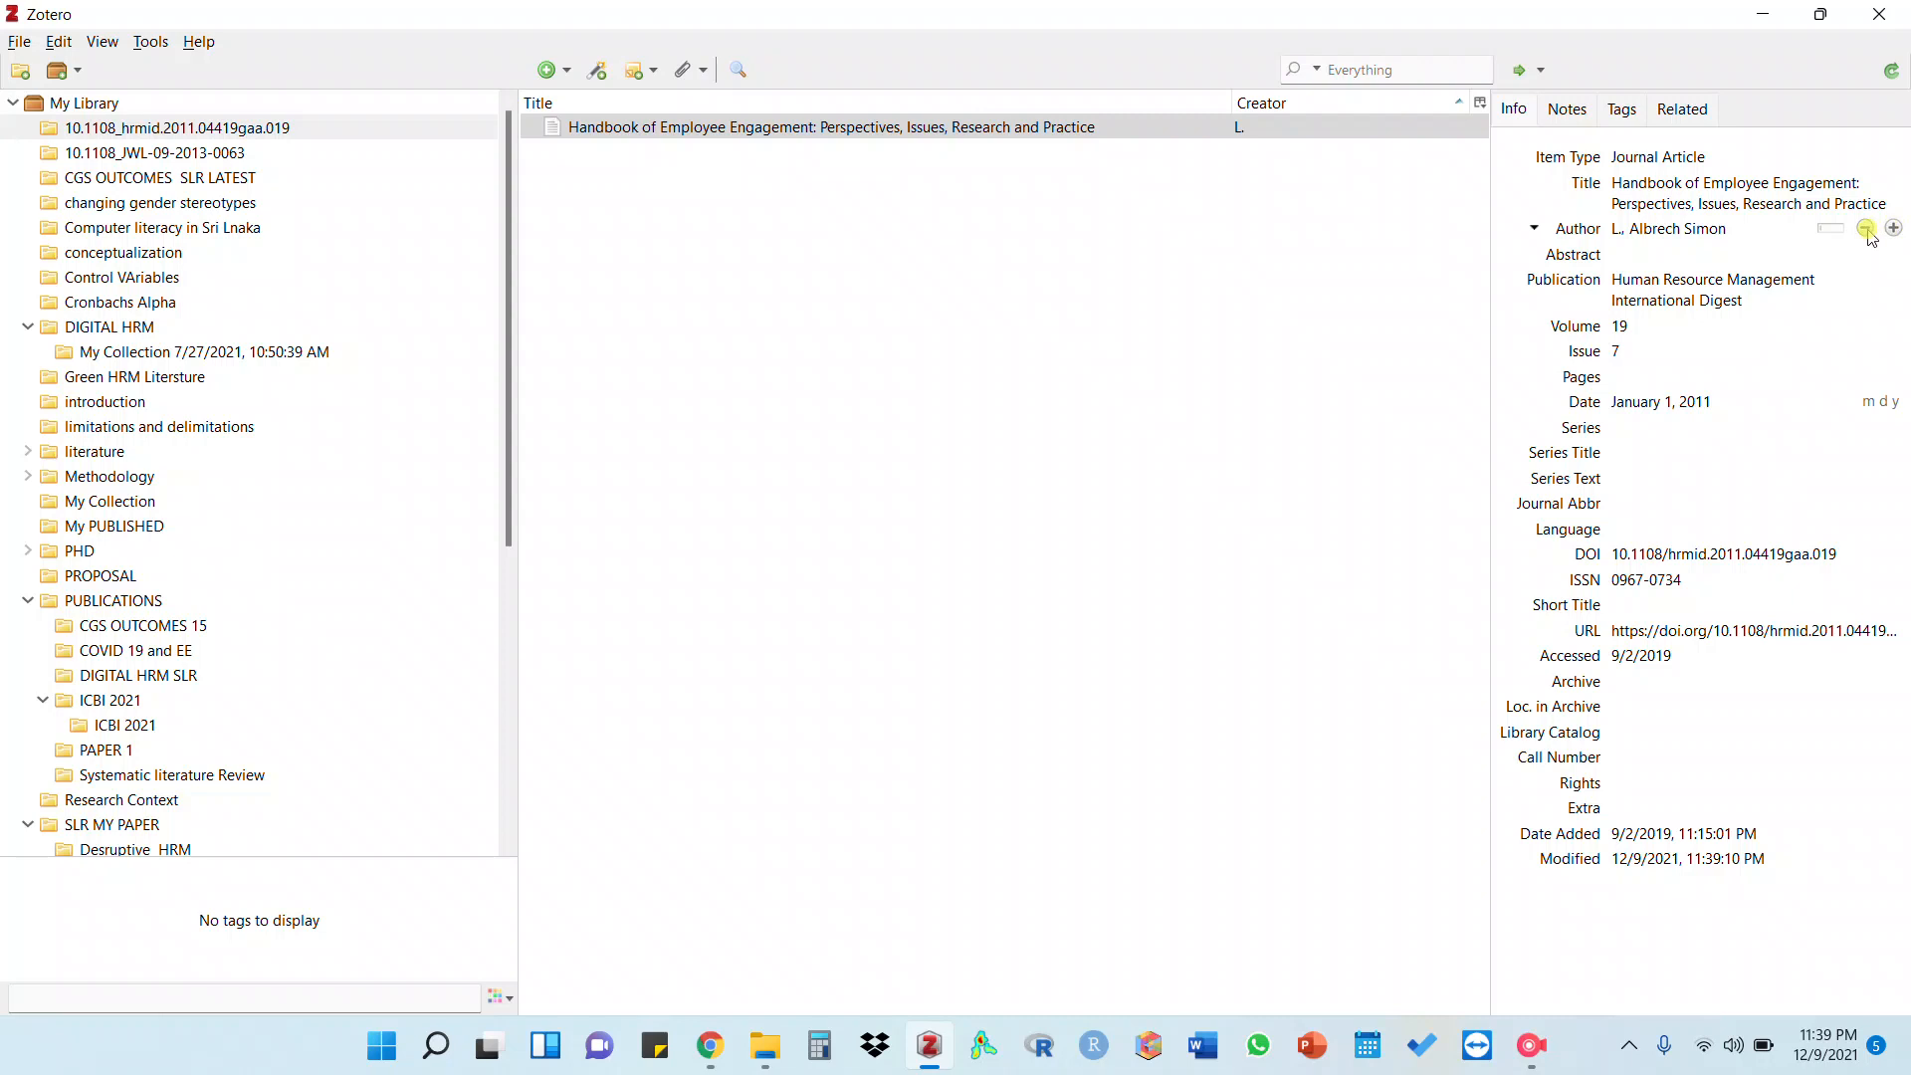
pyautogui.click(1827, 231)
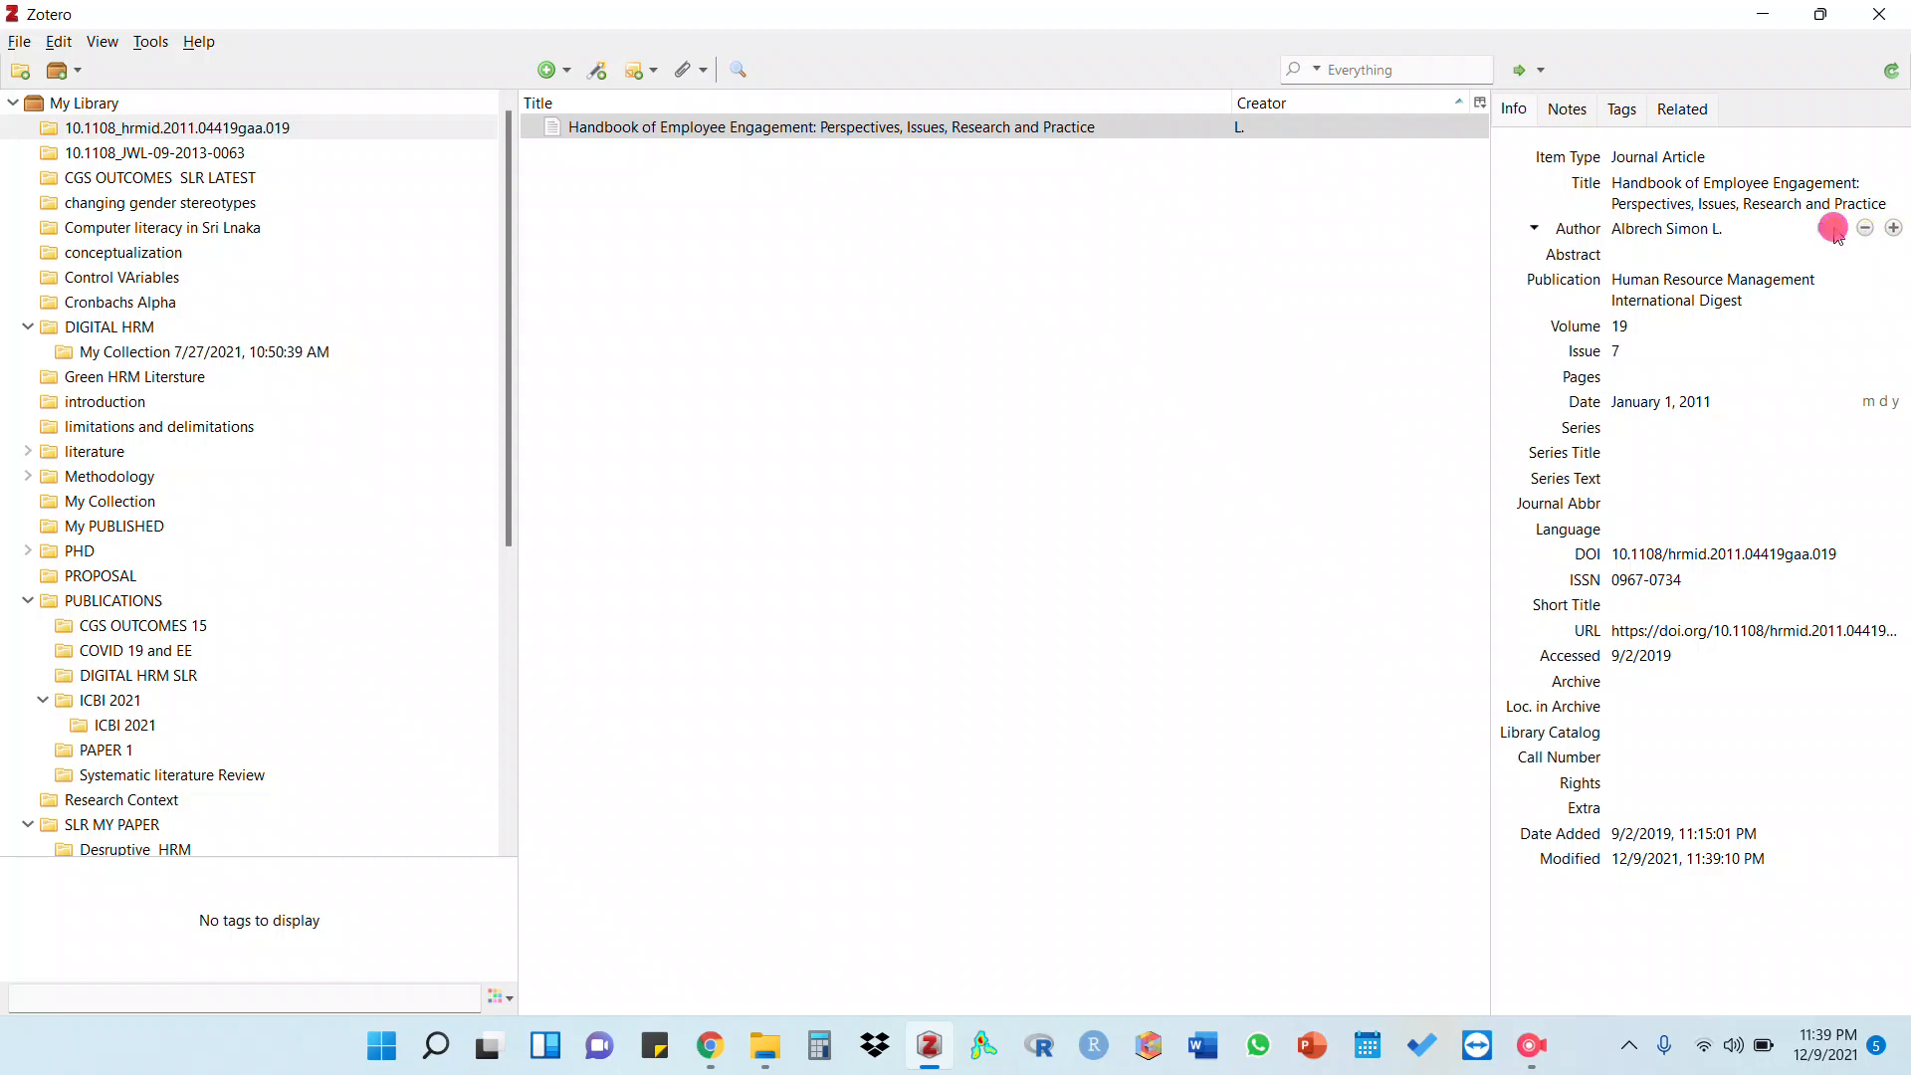
pyautogui.click(1715, 231)
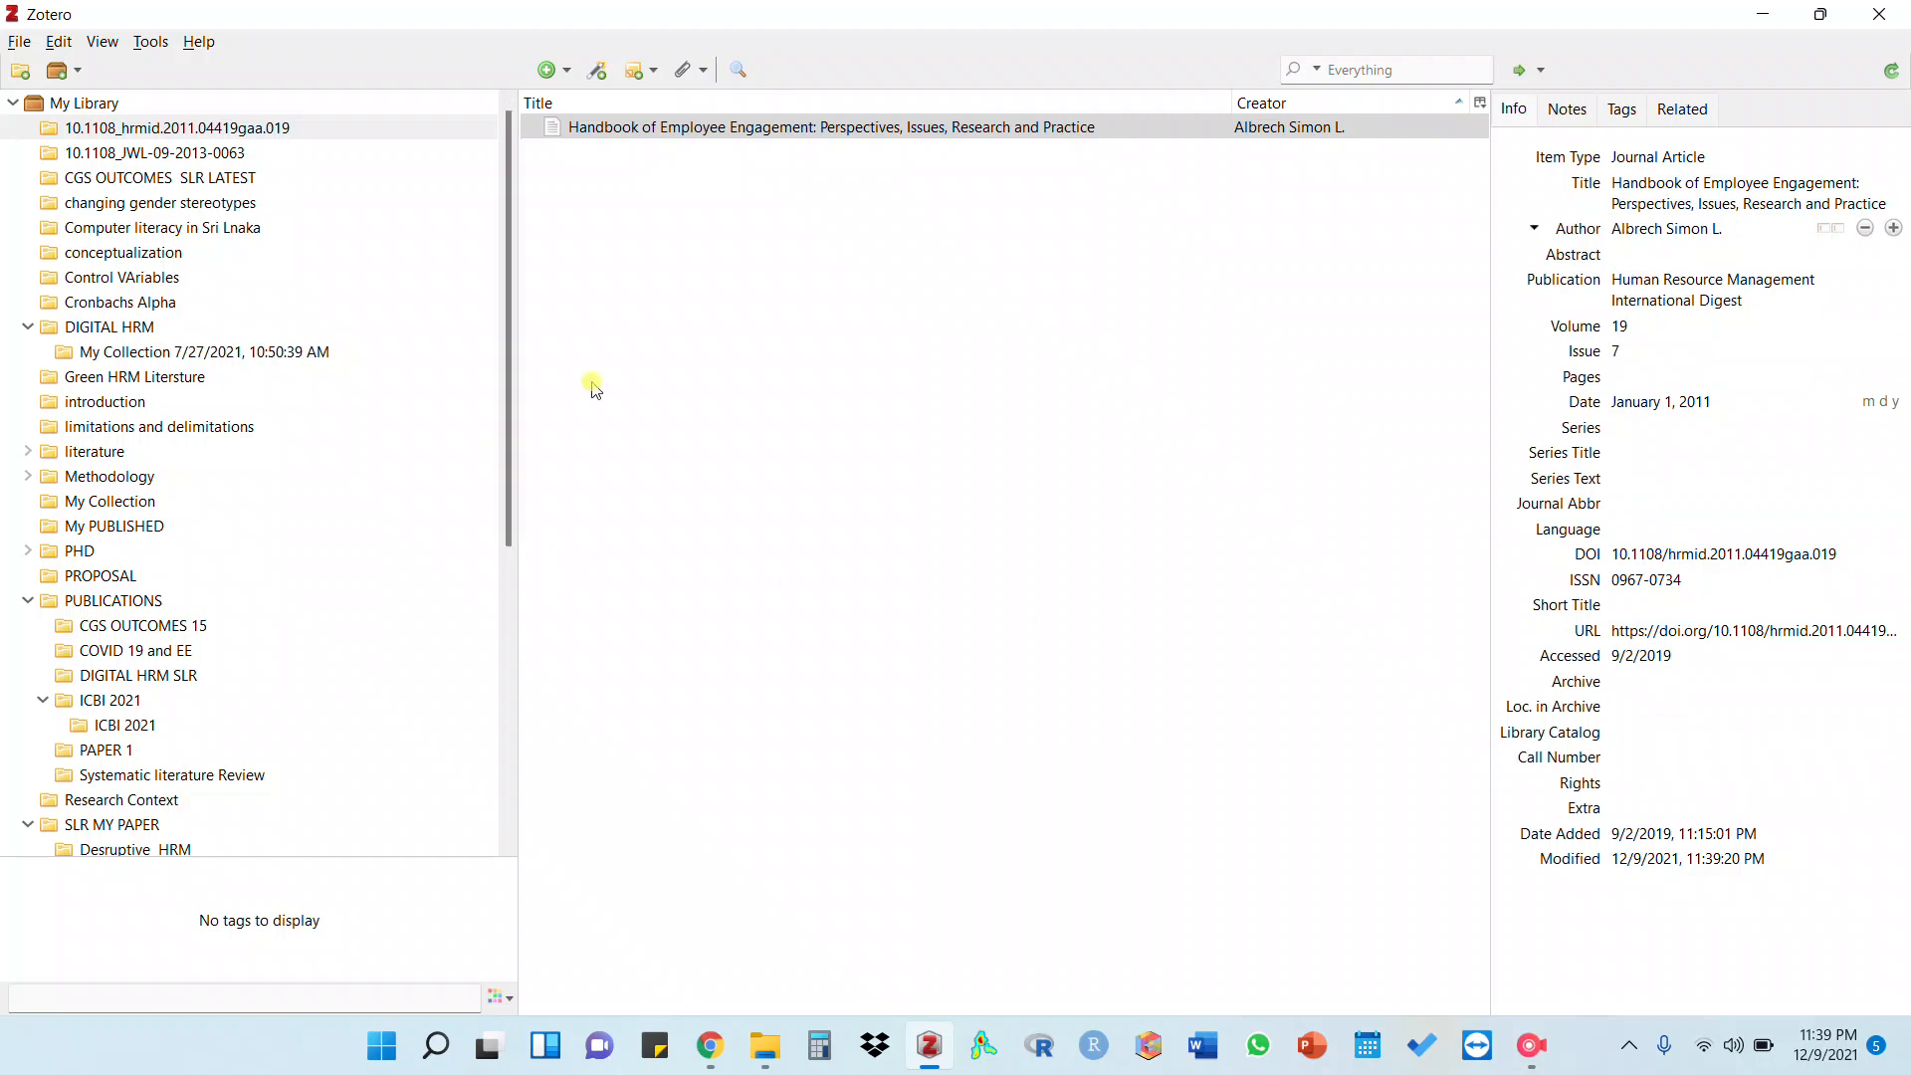
# Open the Control VAriables collection, and go back to the research items list on ResearchGate in Chrome
pyautogui.click(134, 278)
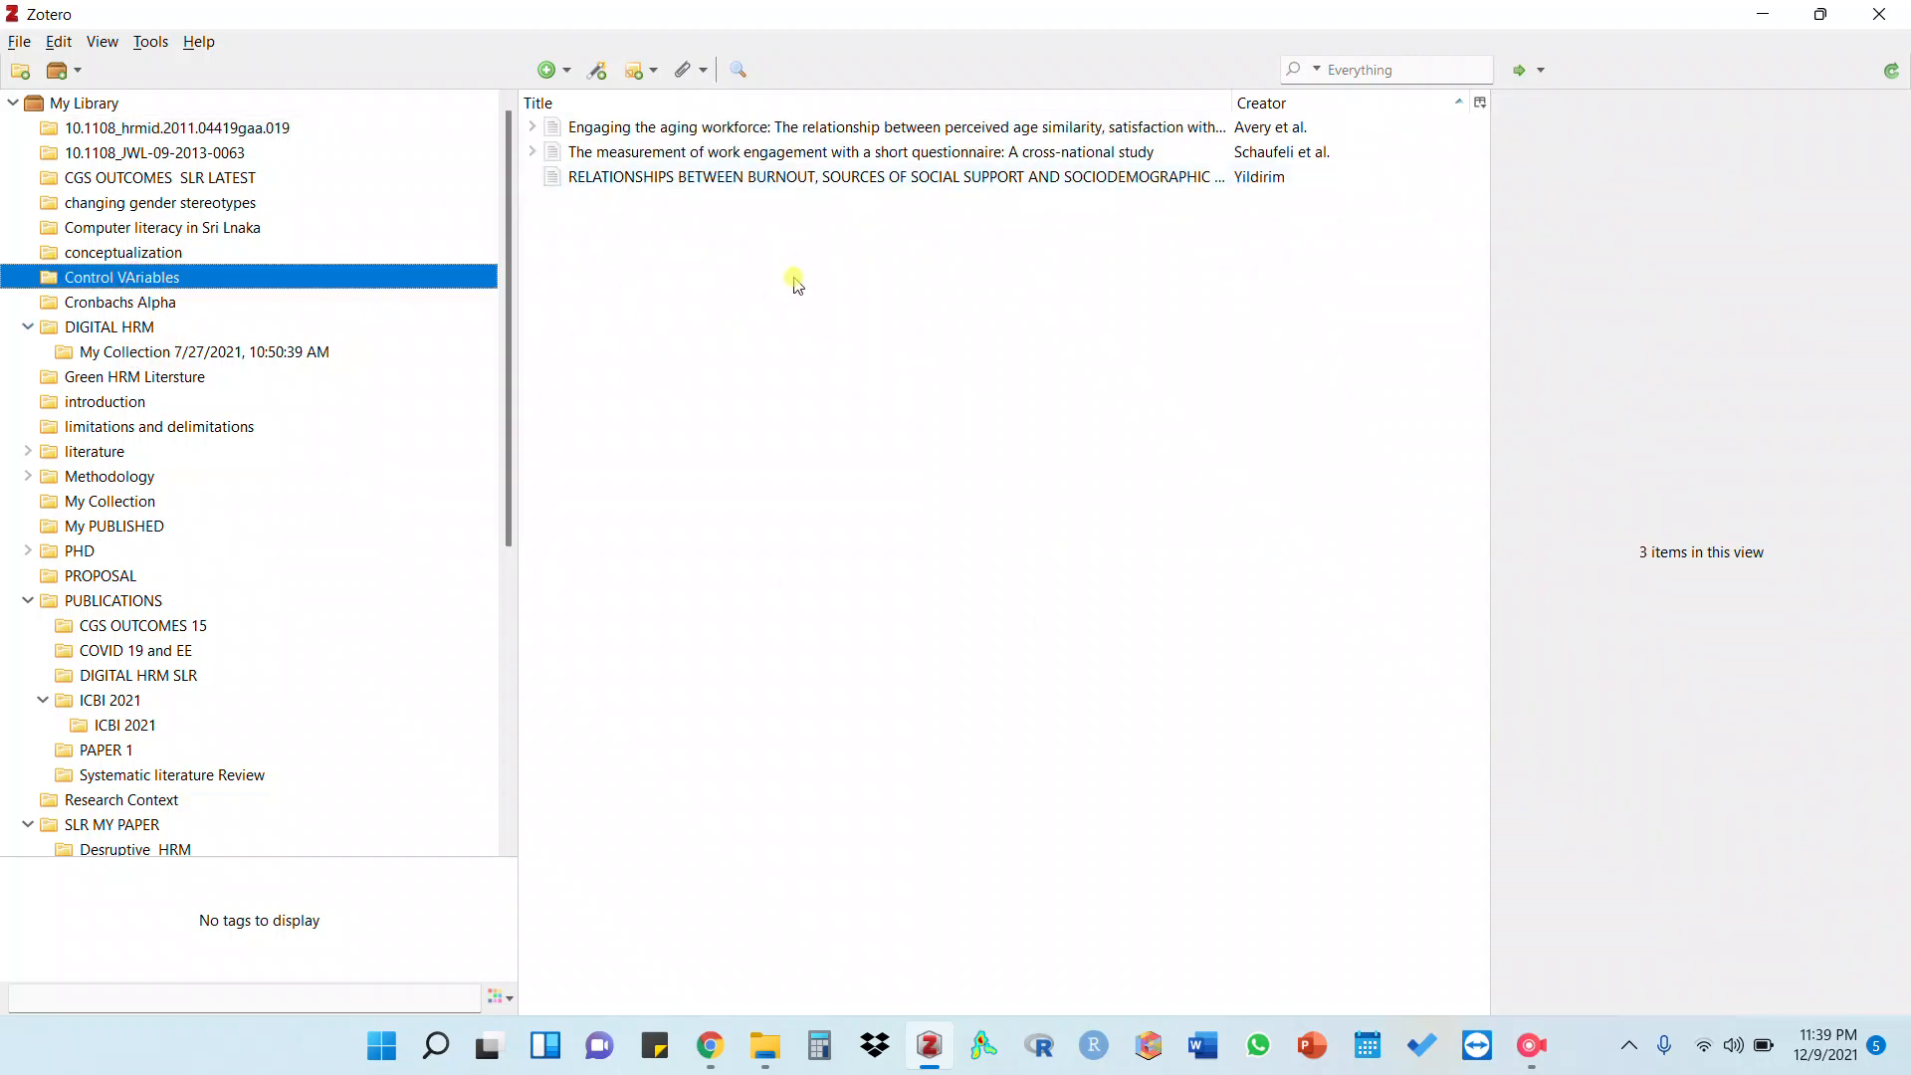
pyautogui.click(710, 1045)
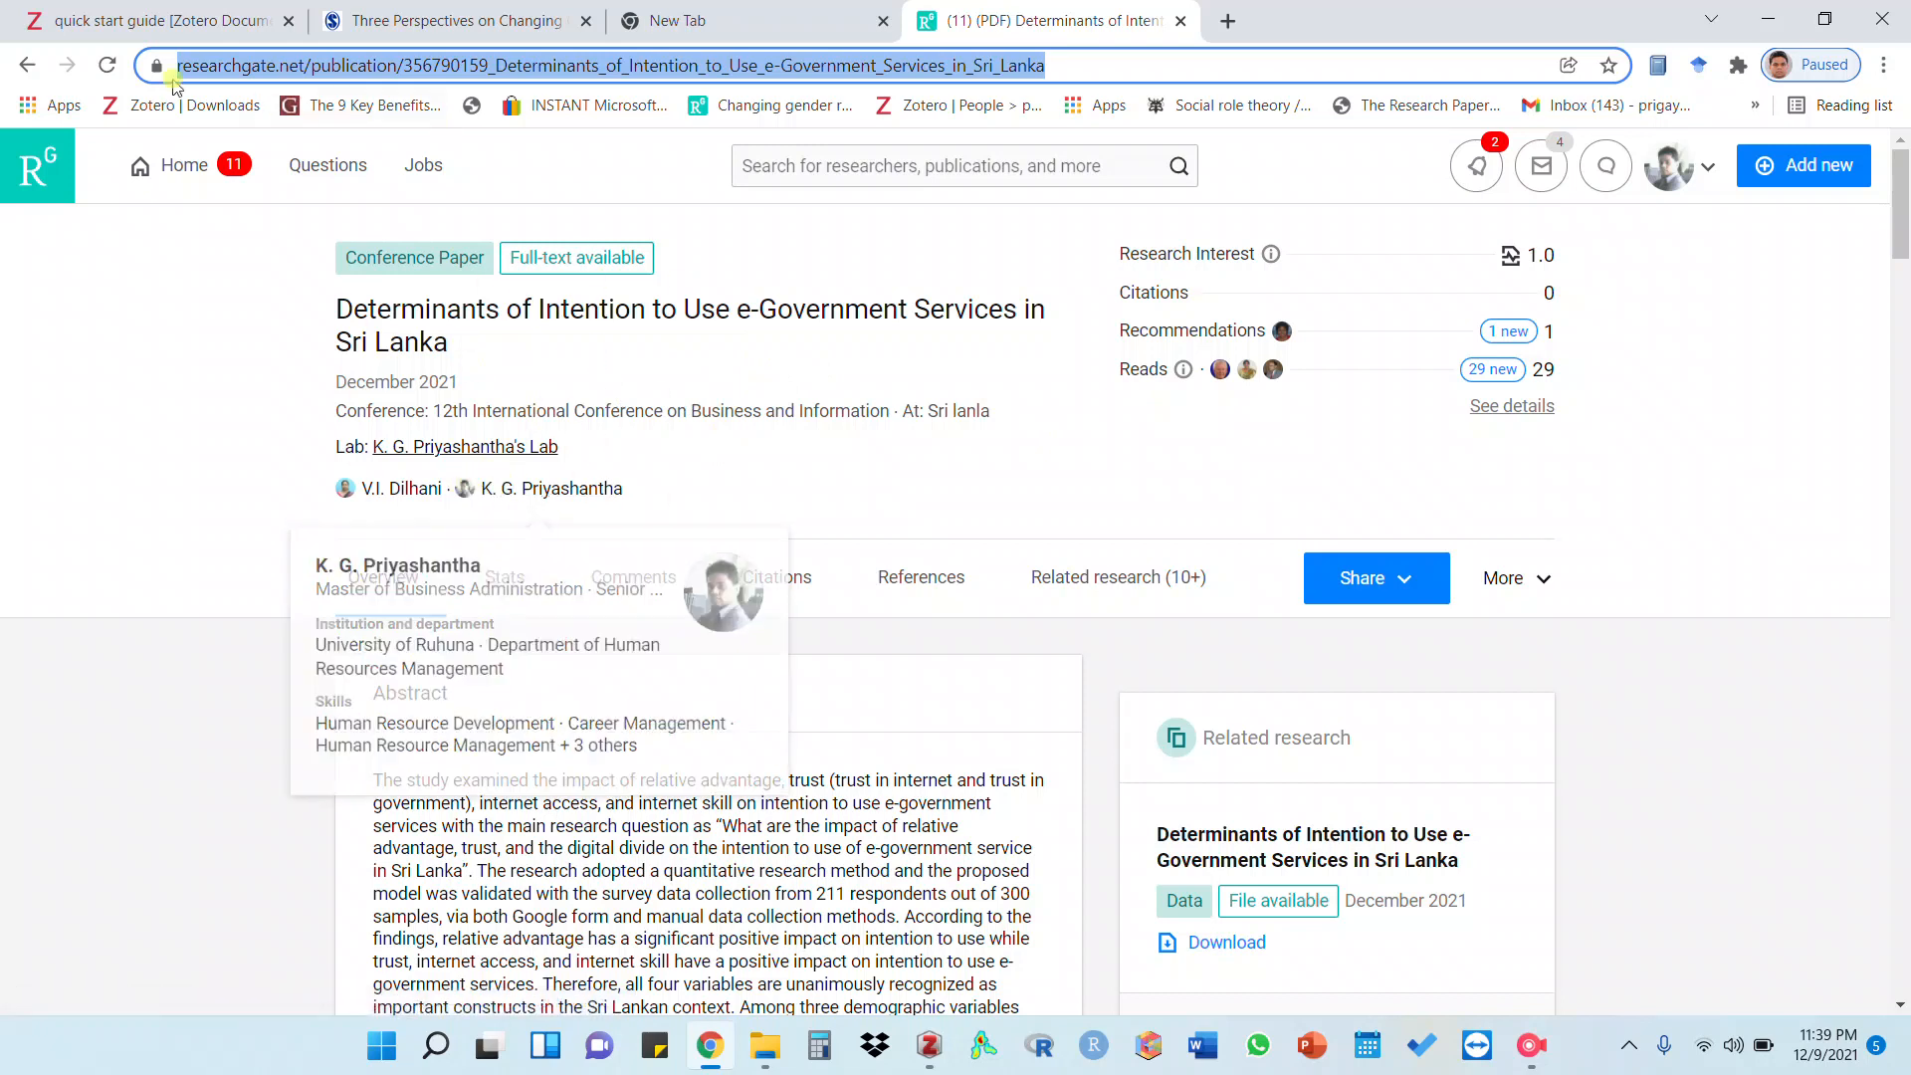
pyautogui.click(27, 65)
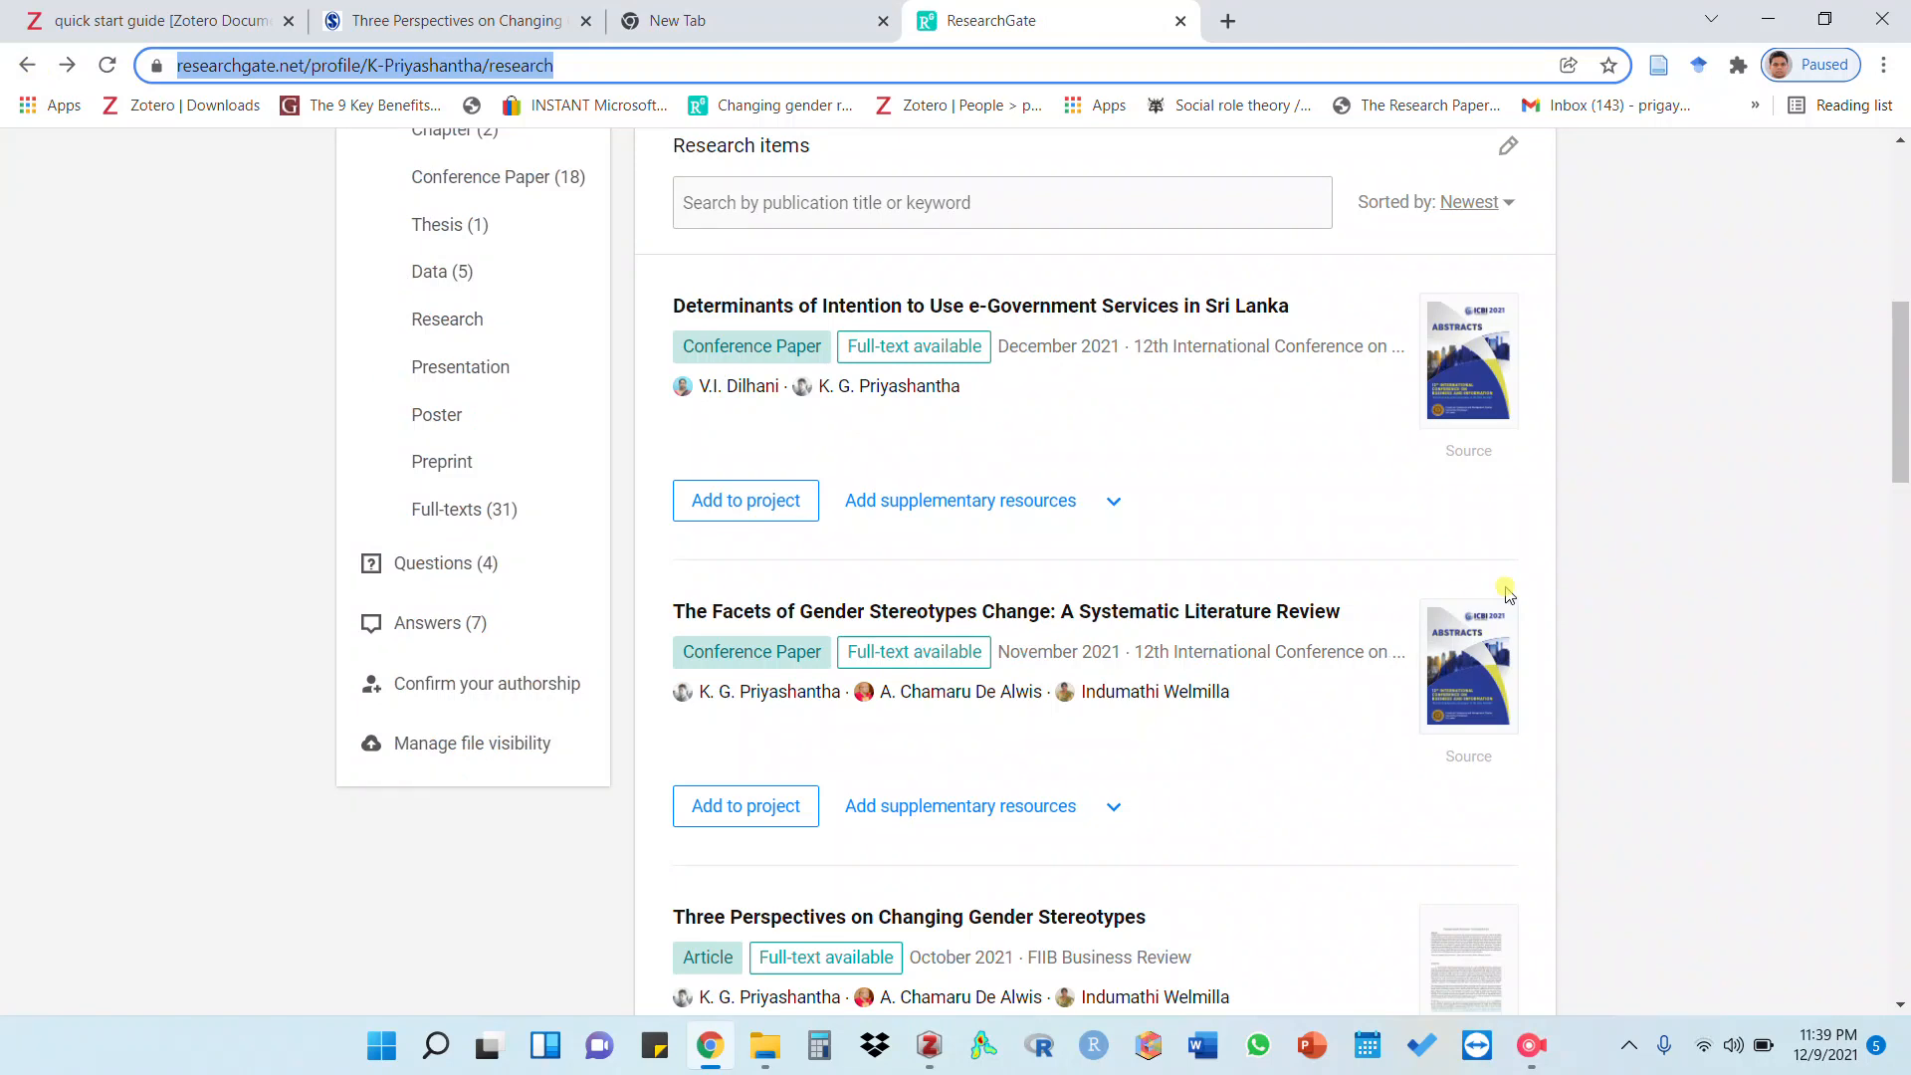
# Switch back to Zotero and create a blank Journal Article entry in the Control VAriables collection
pyautogui.click(929, 1045)
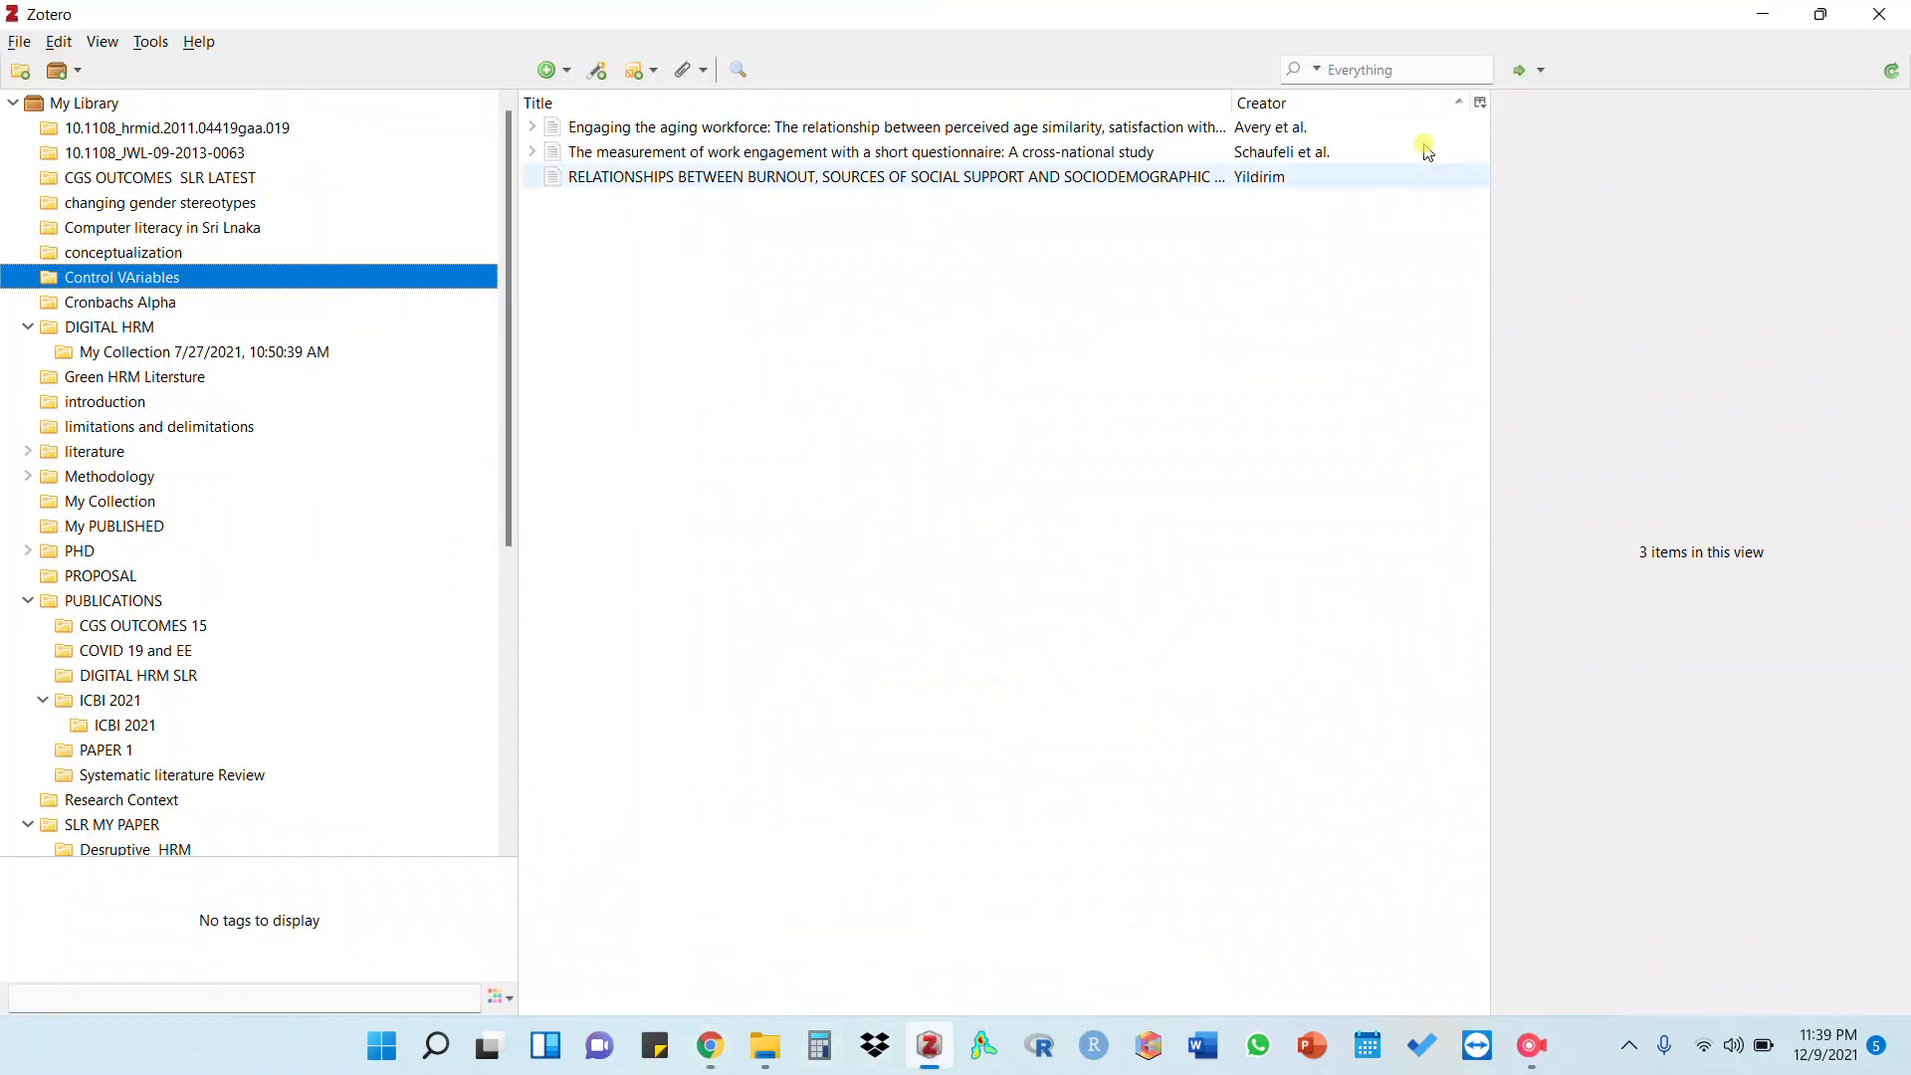
pyautogui.click(567, 71)
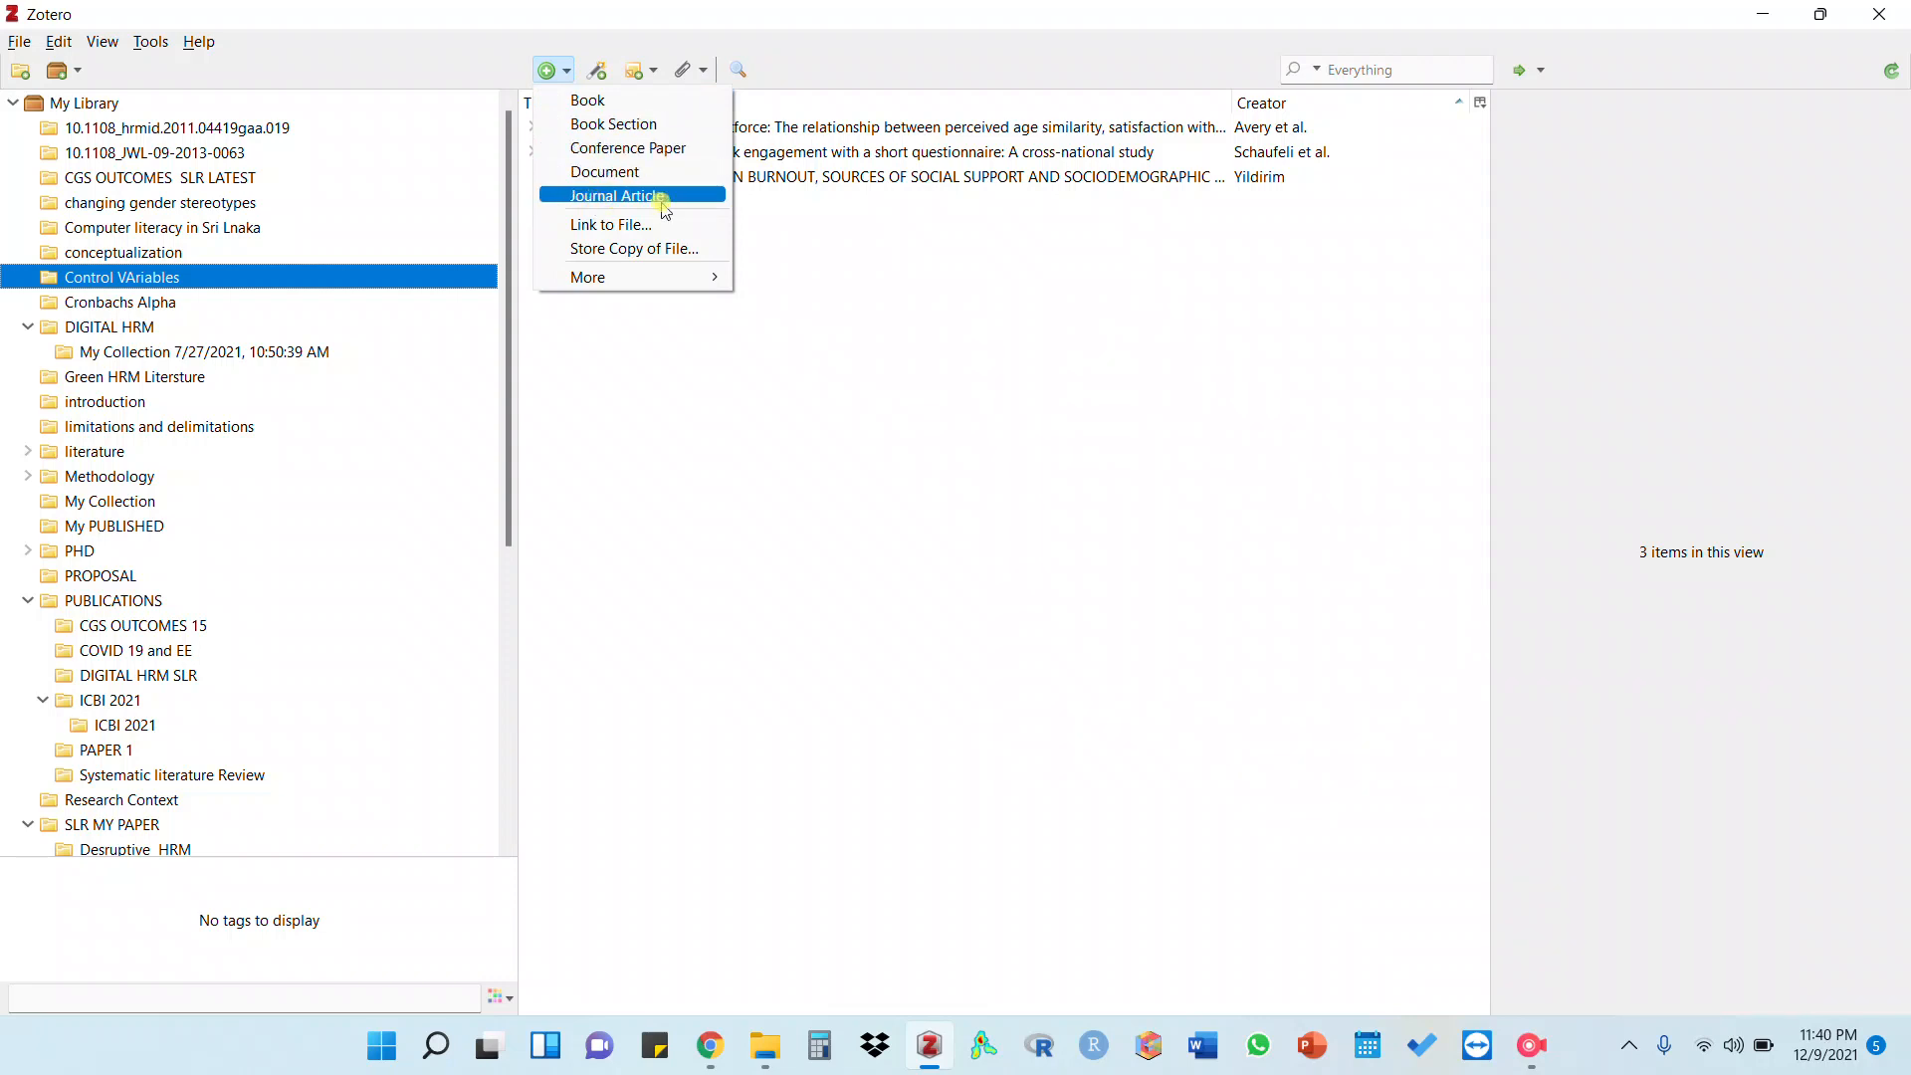
pyautogui.moveTo(694, 277)
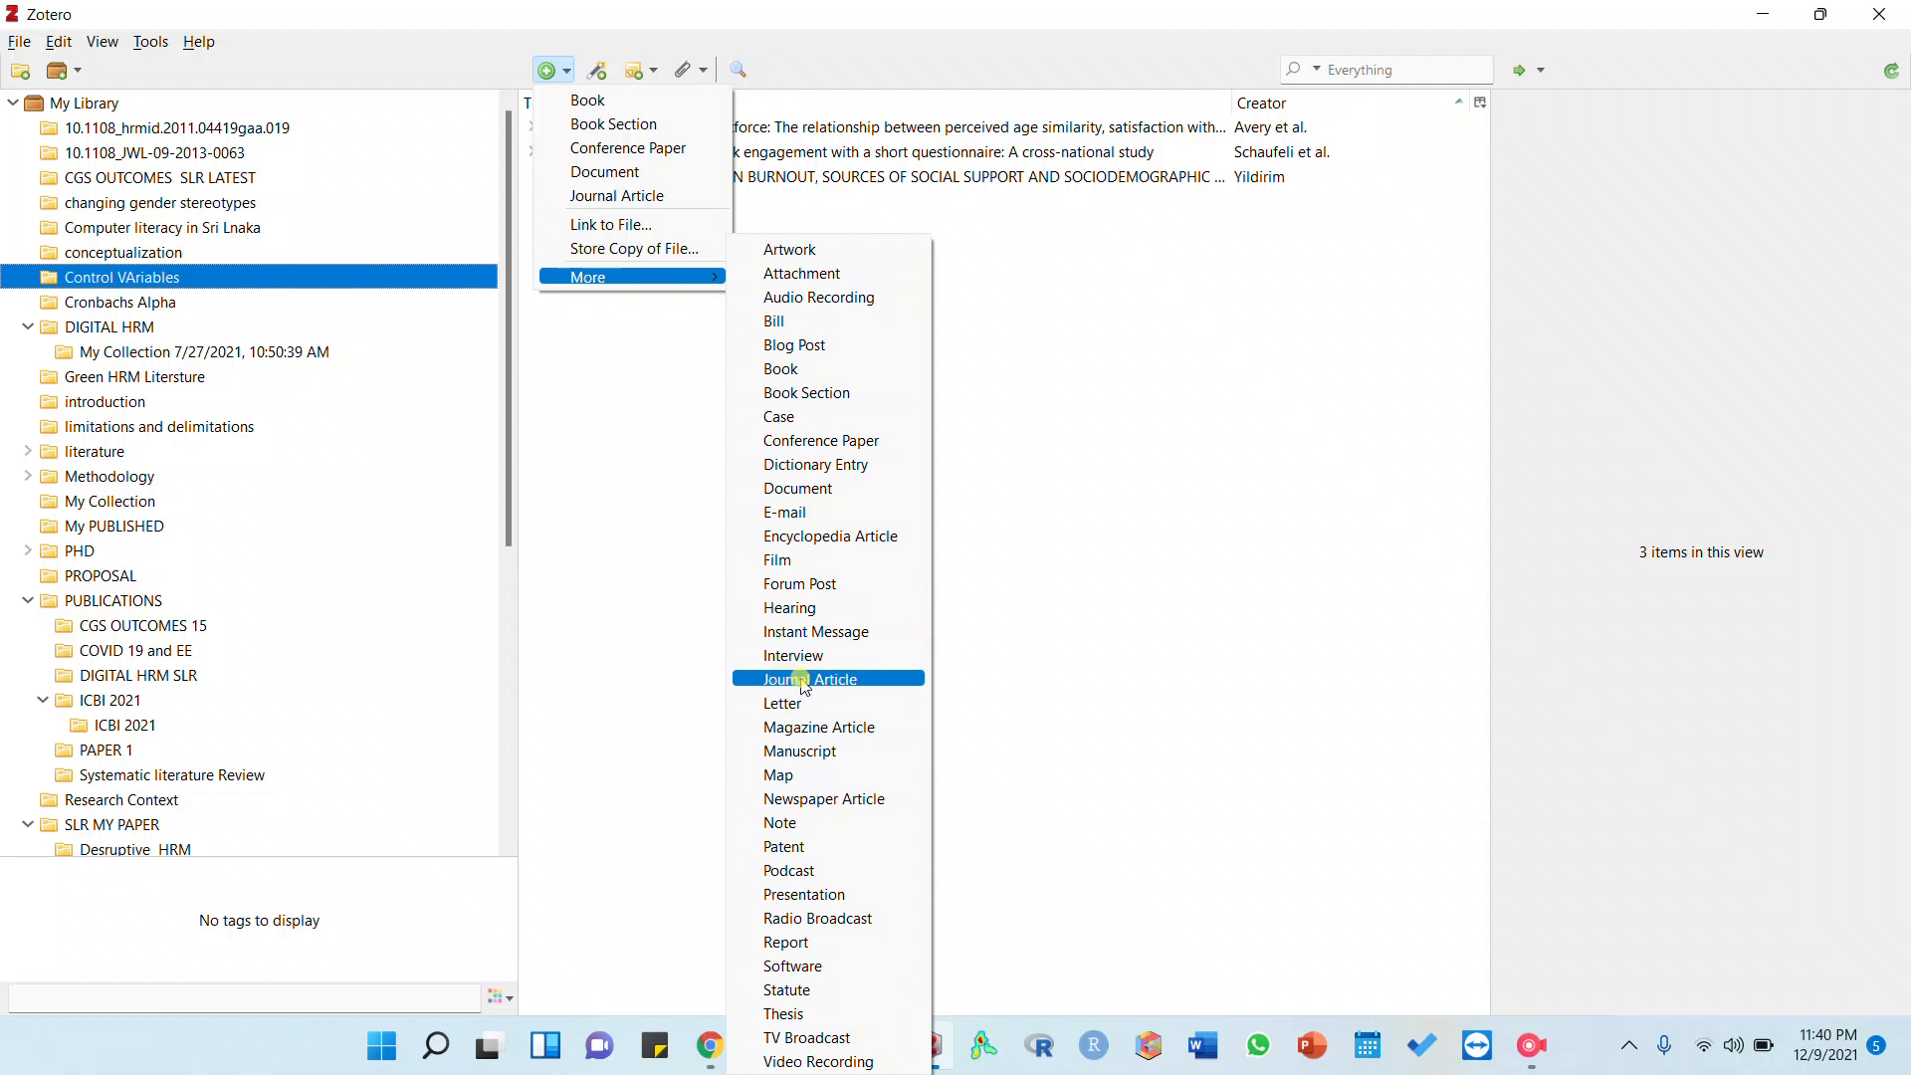
pyautogui.click(806, 680)
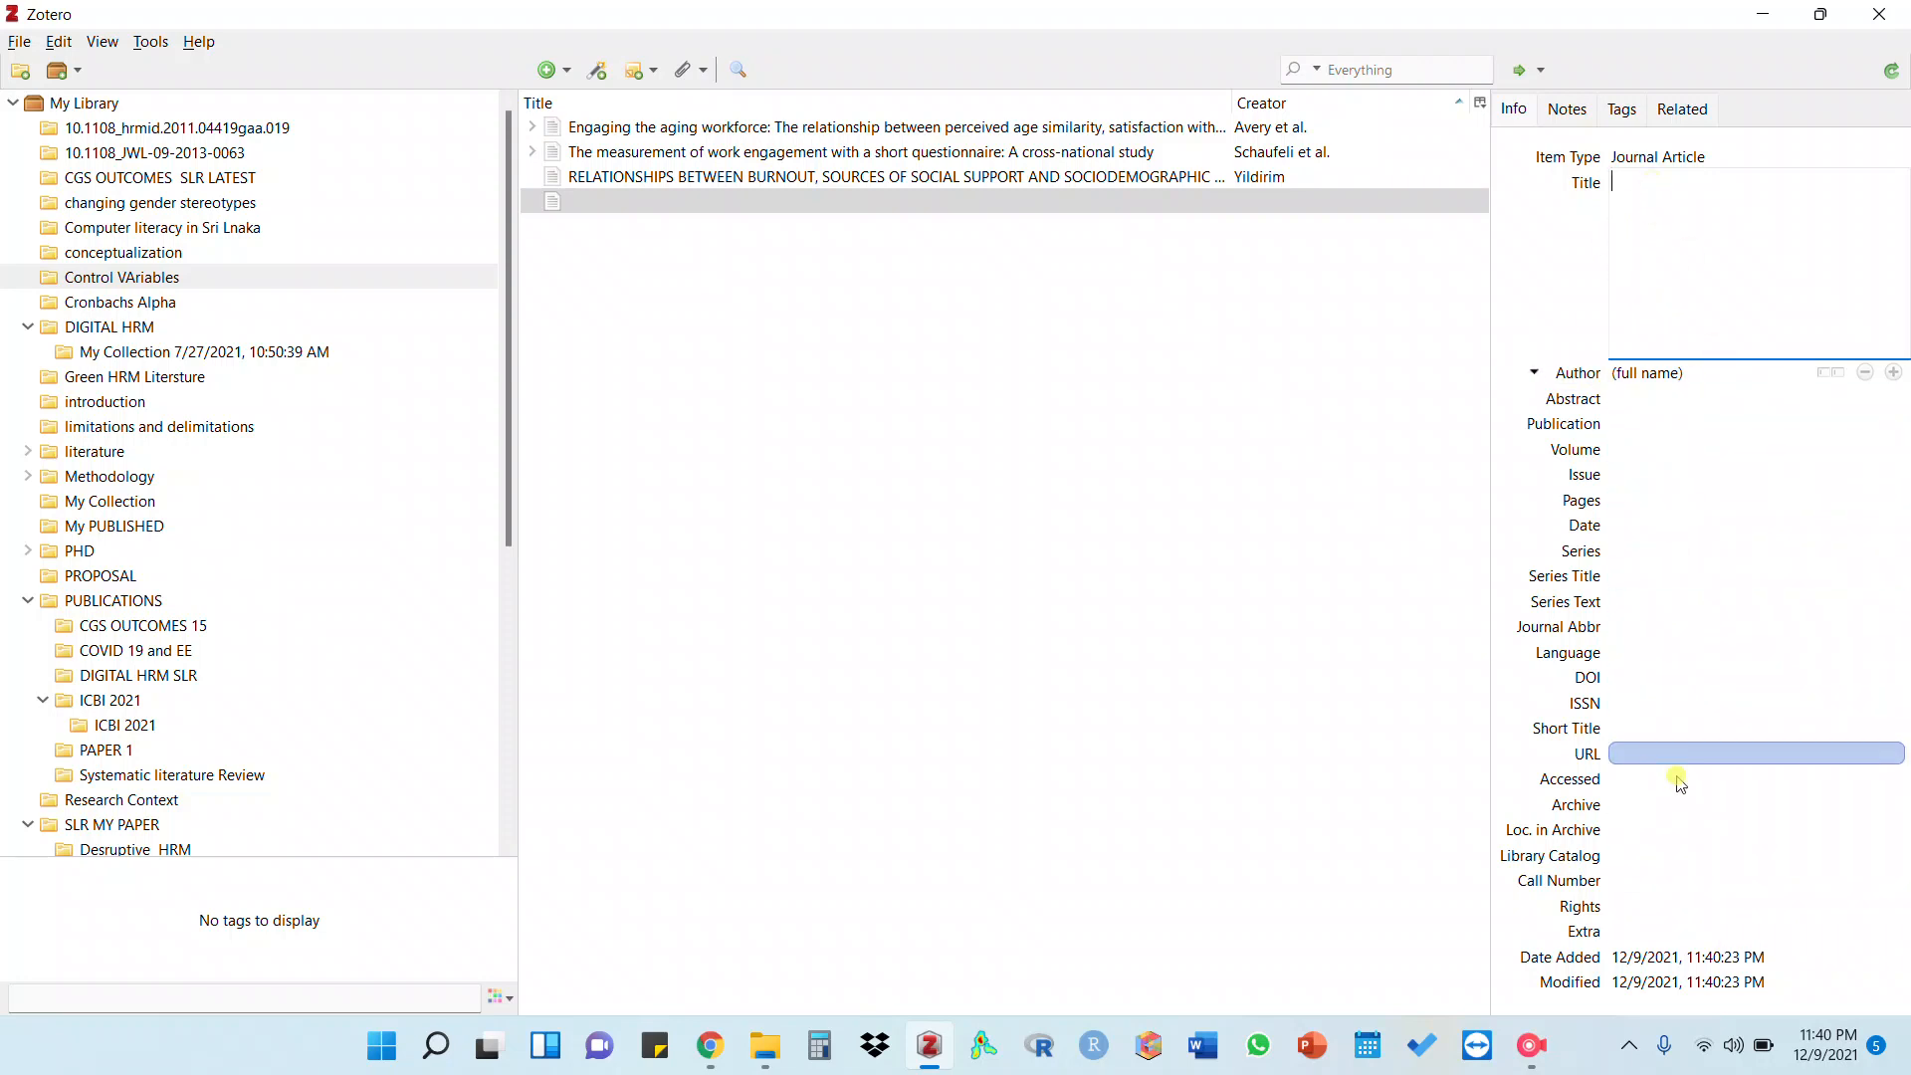
pyautogui.click(758, 207)
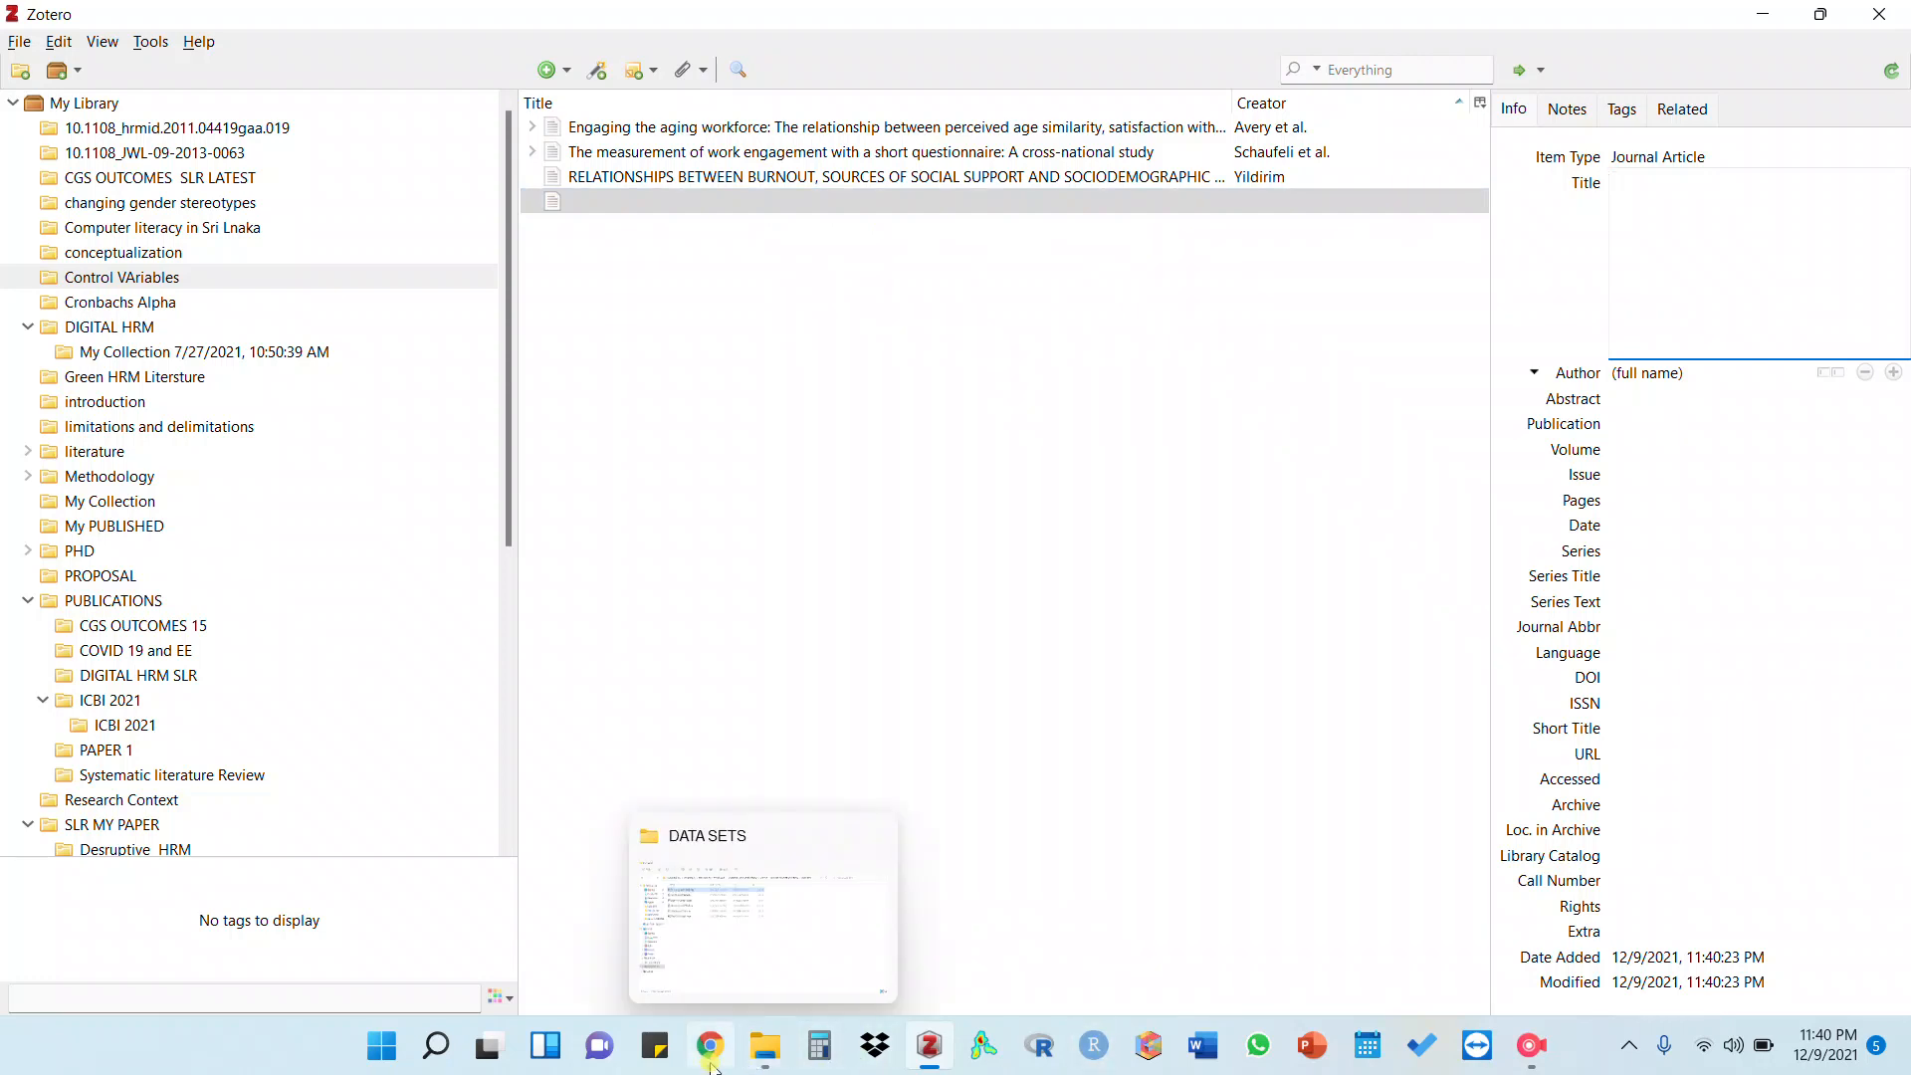
# Open the Scopus EE and COVID.xlsx workbook from the DATA SETS folder in Excel and maximize its window
pyautogui.moveTo(713, 1065)
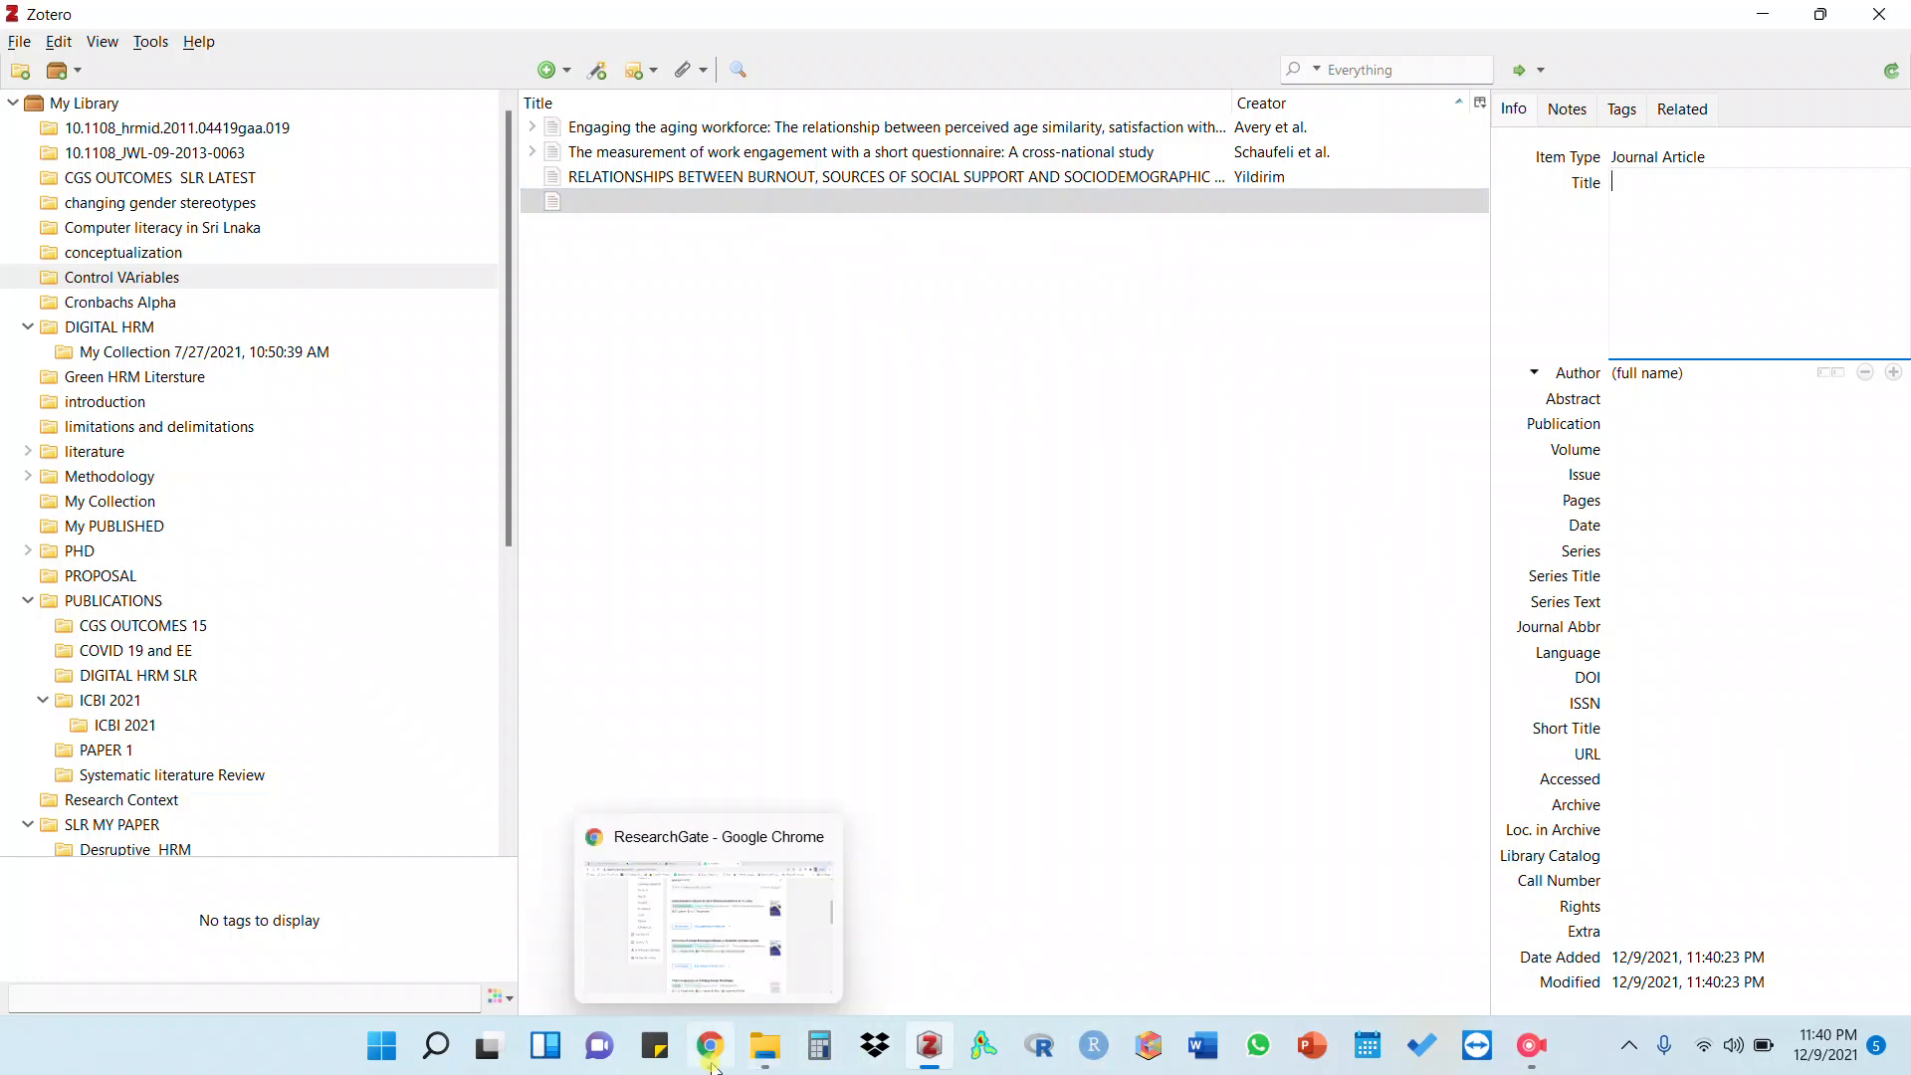
pyautogui.click(764, 1047)
pyautogui.doubleClick(306, 221)
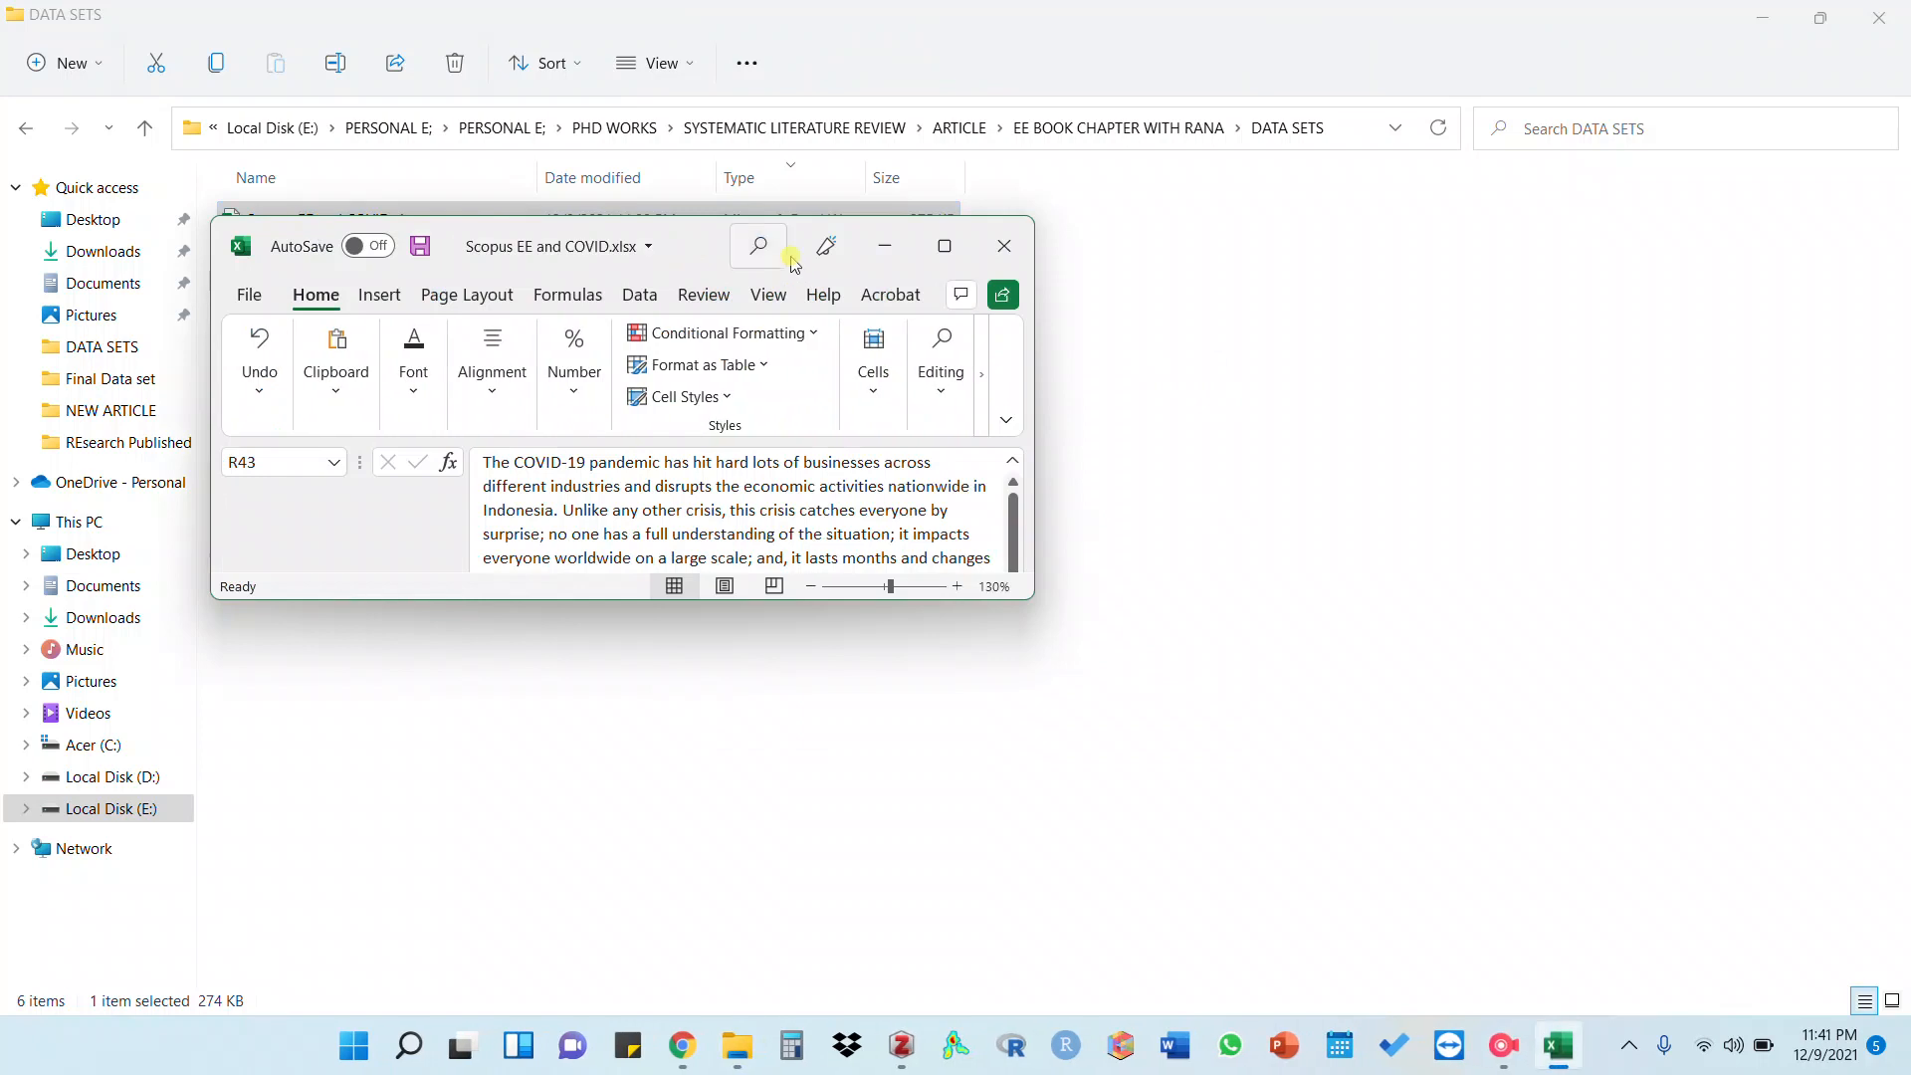
pyautogui.click(947, 249)
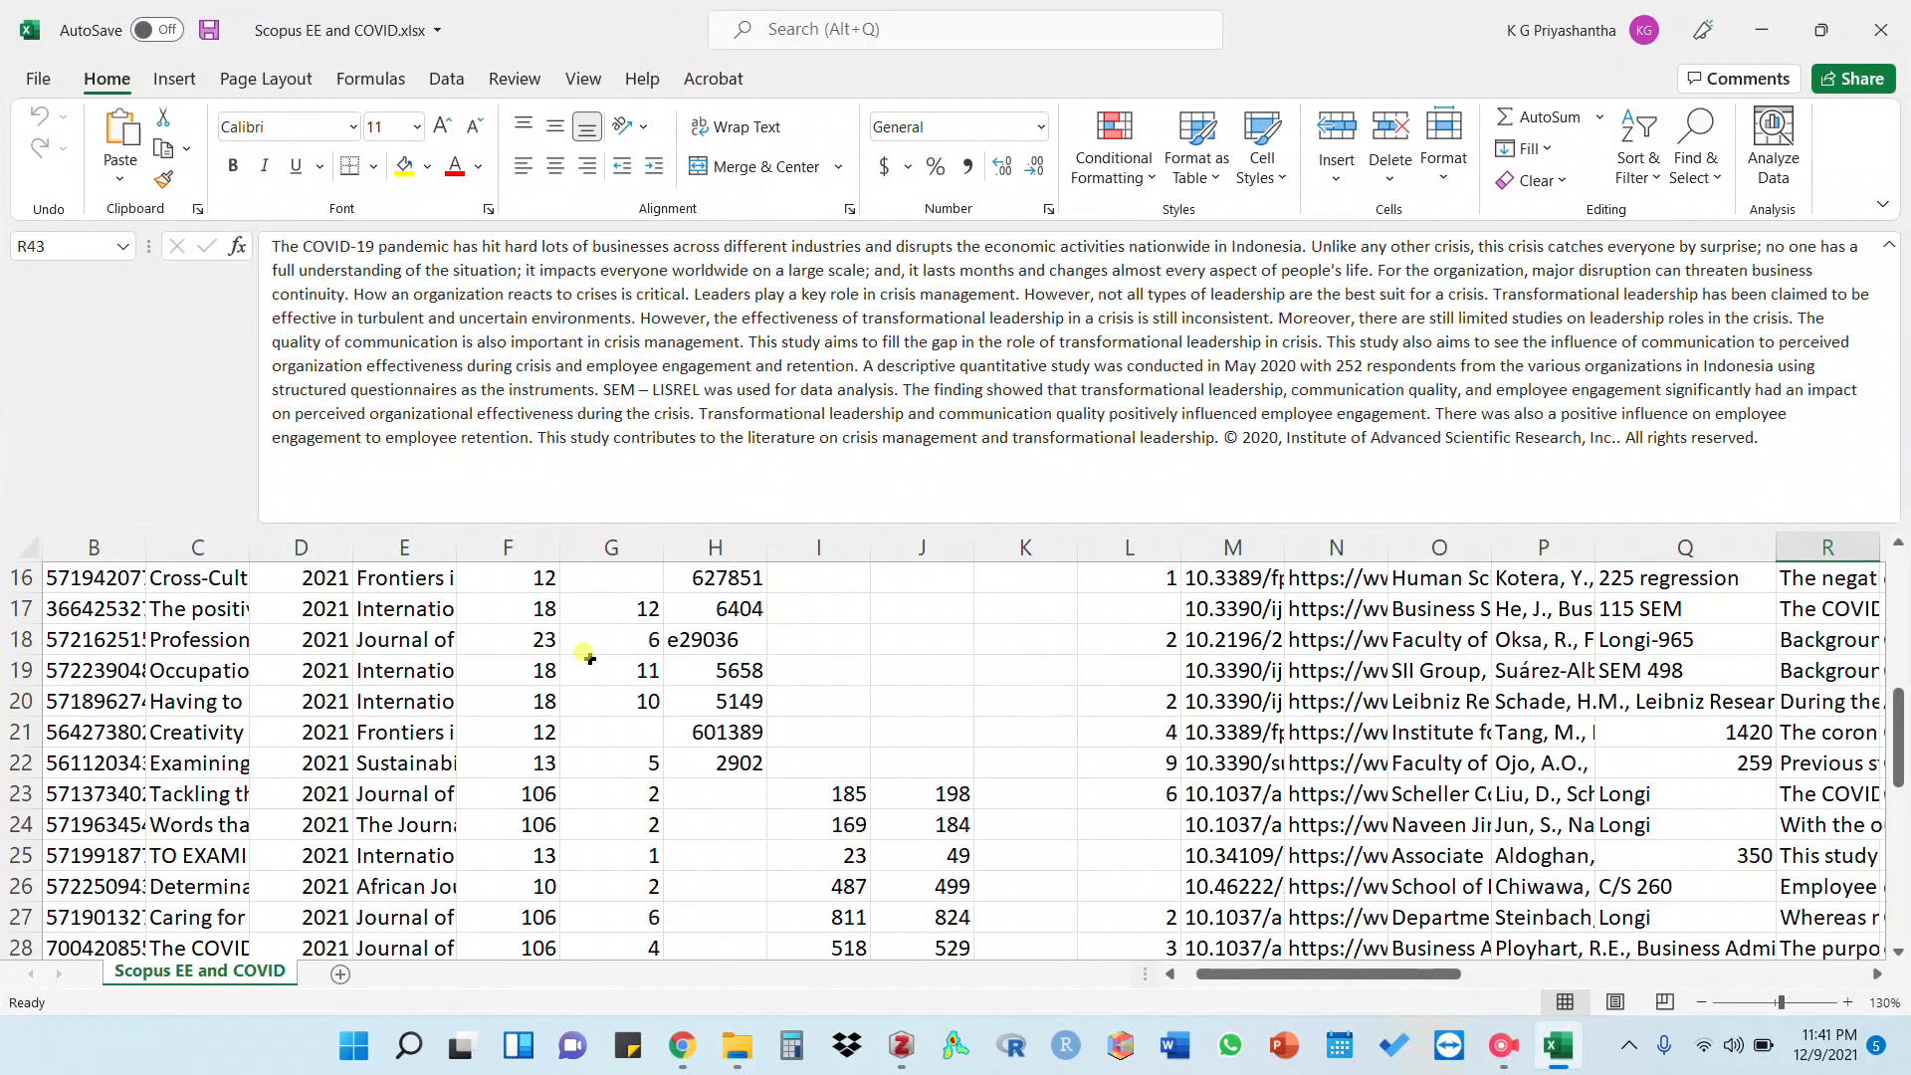
# Copy the whole DOI column M of the Scopus EE and COVID sheet
pyautogui.click(1216, 577)
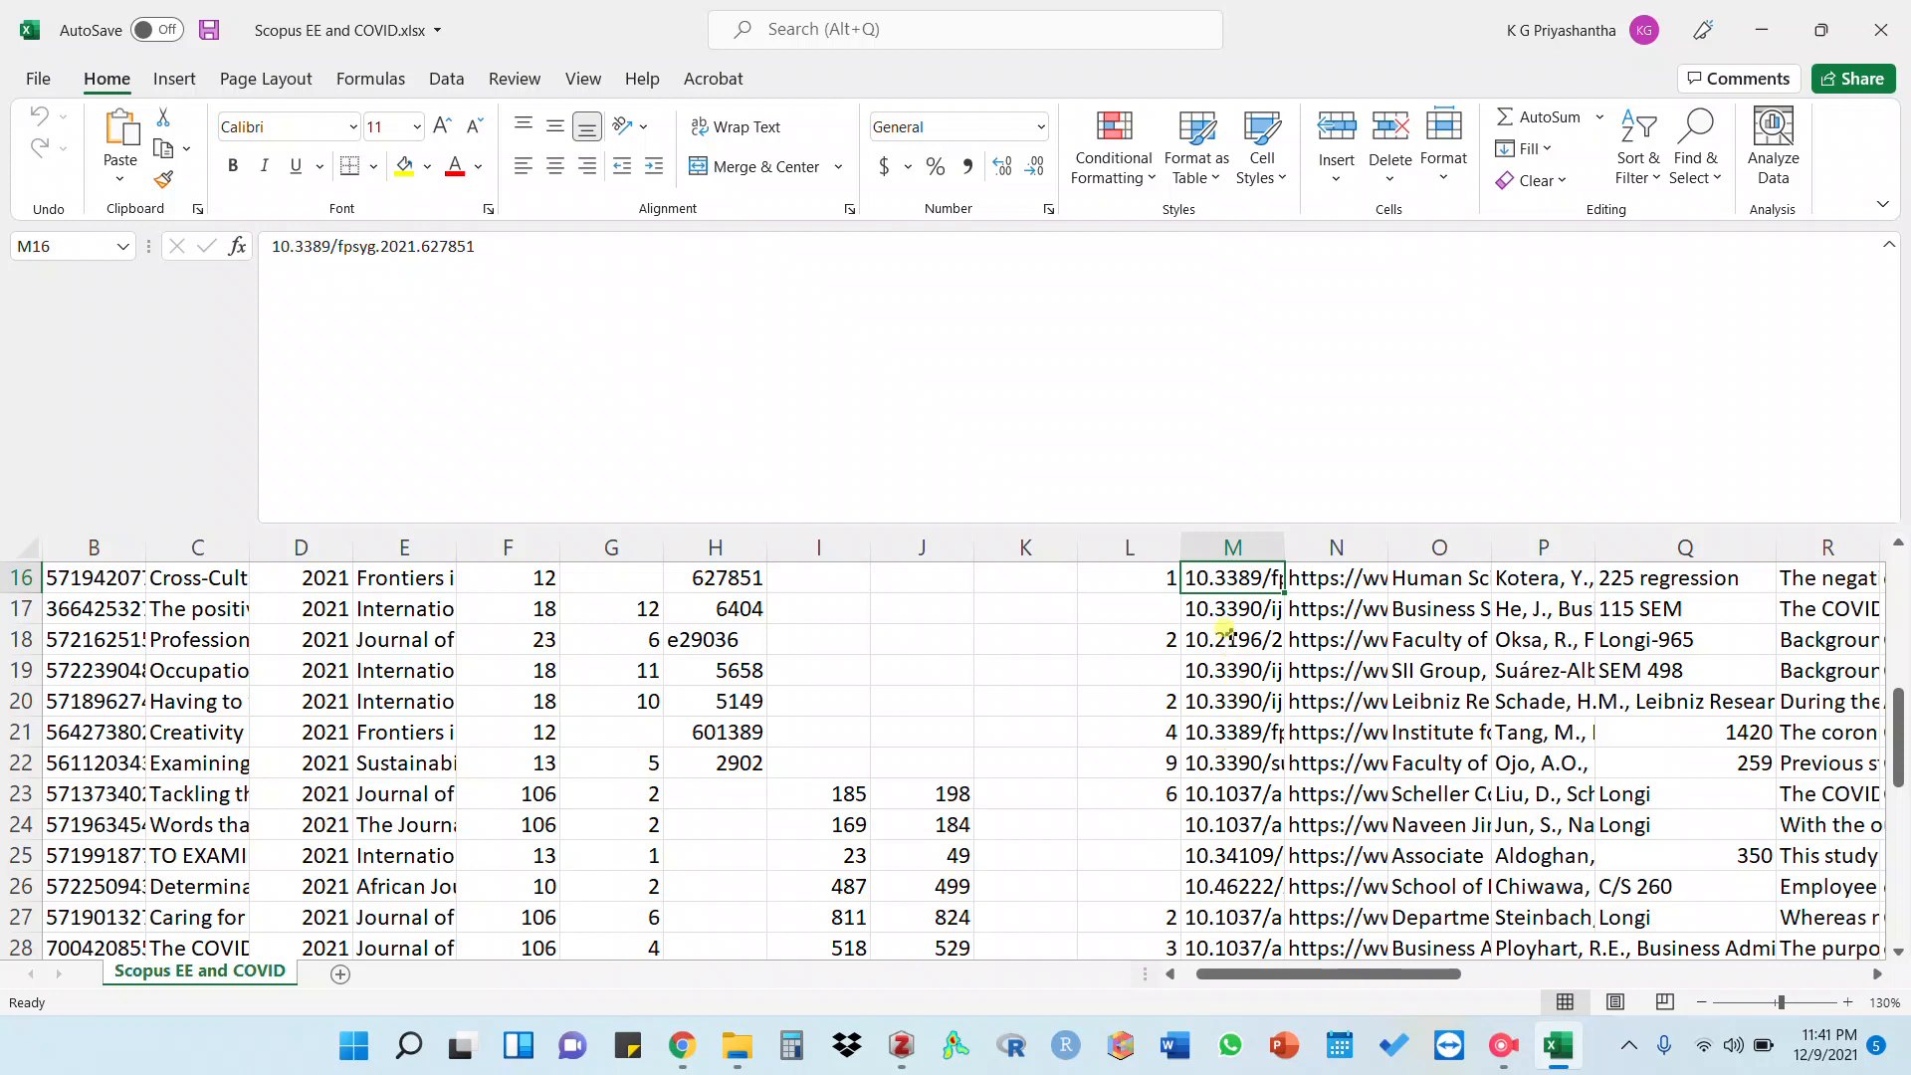
pyautogui.click(1216, 569)
pyautogui.click(1234, 546)
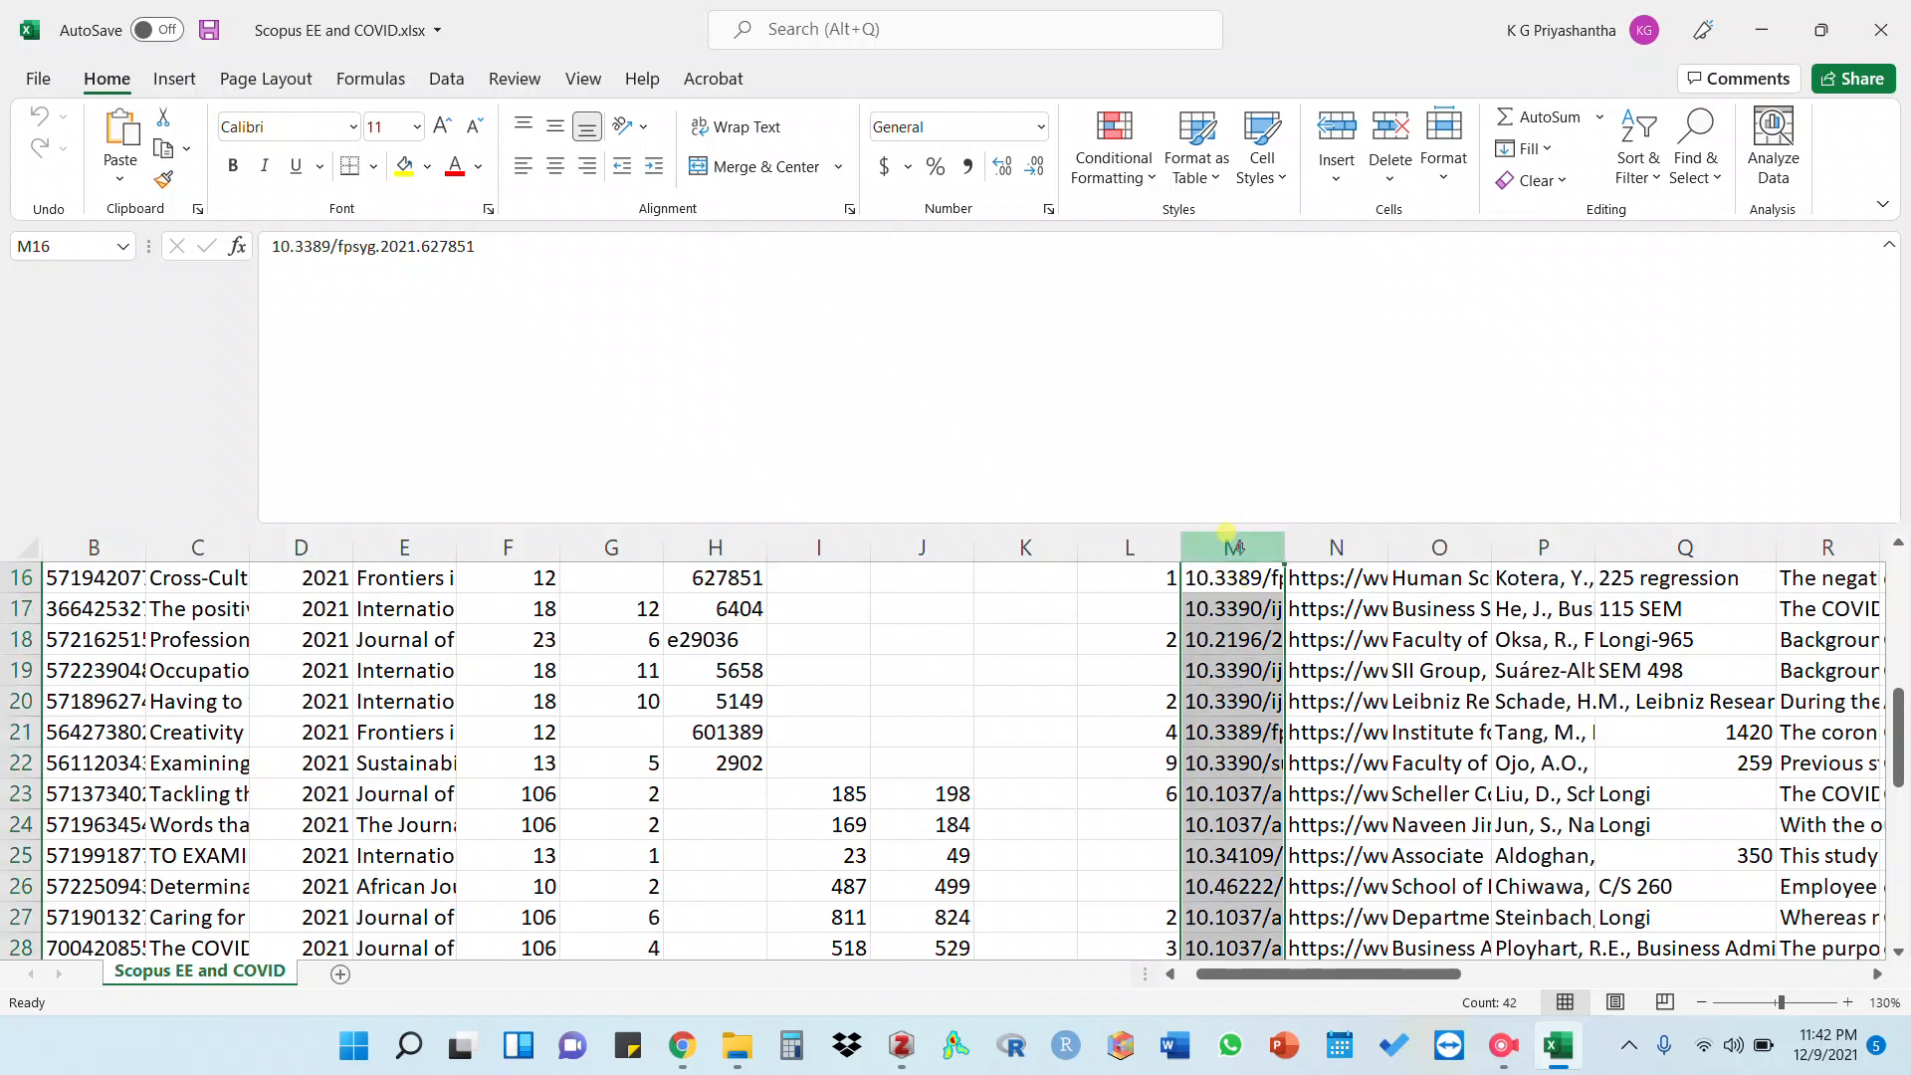
pyautogui.hotkey('ctrl', 'c')
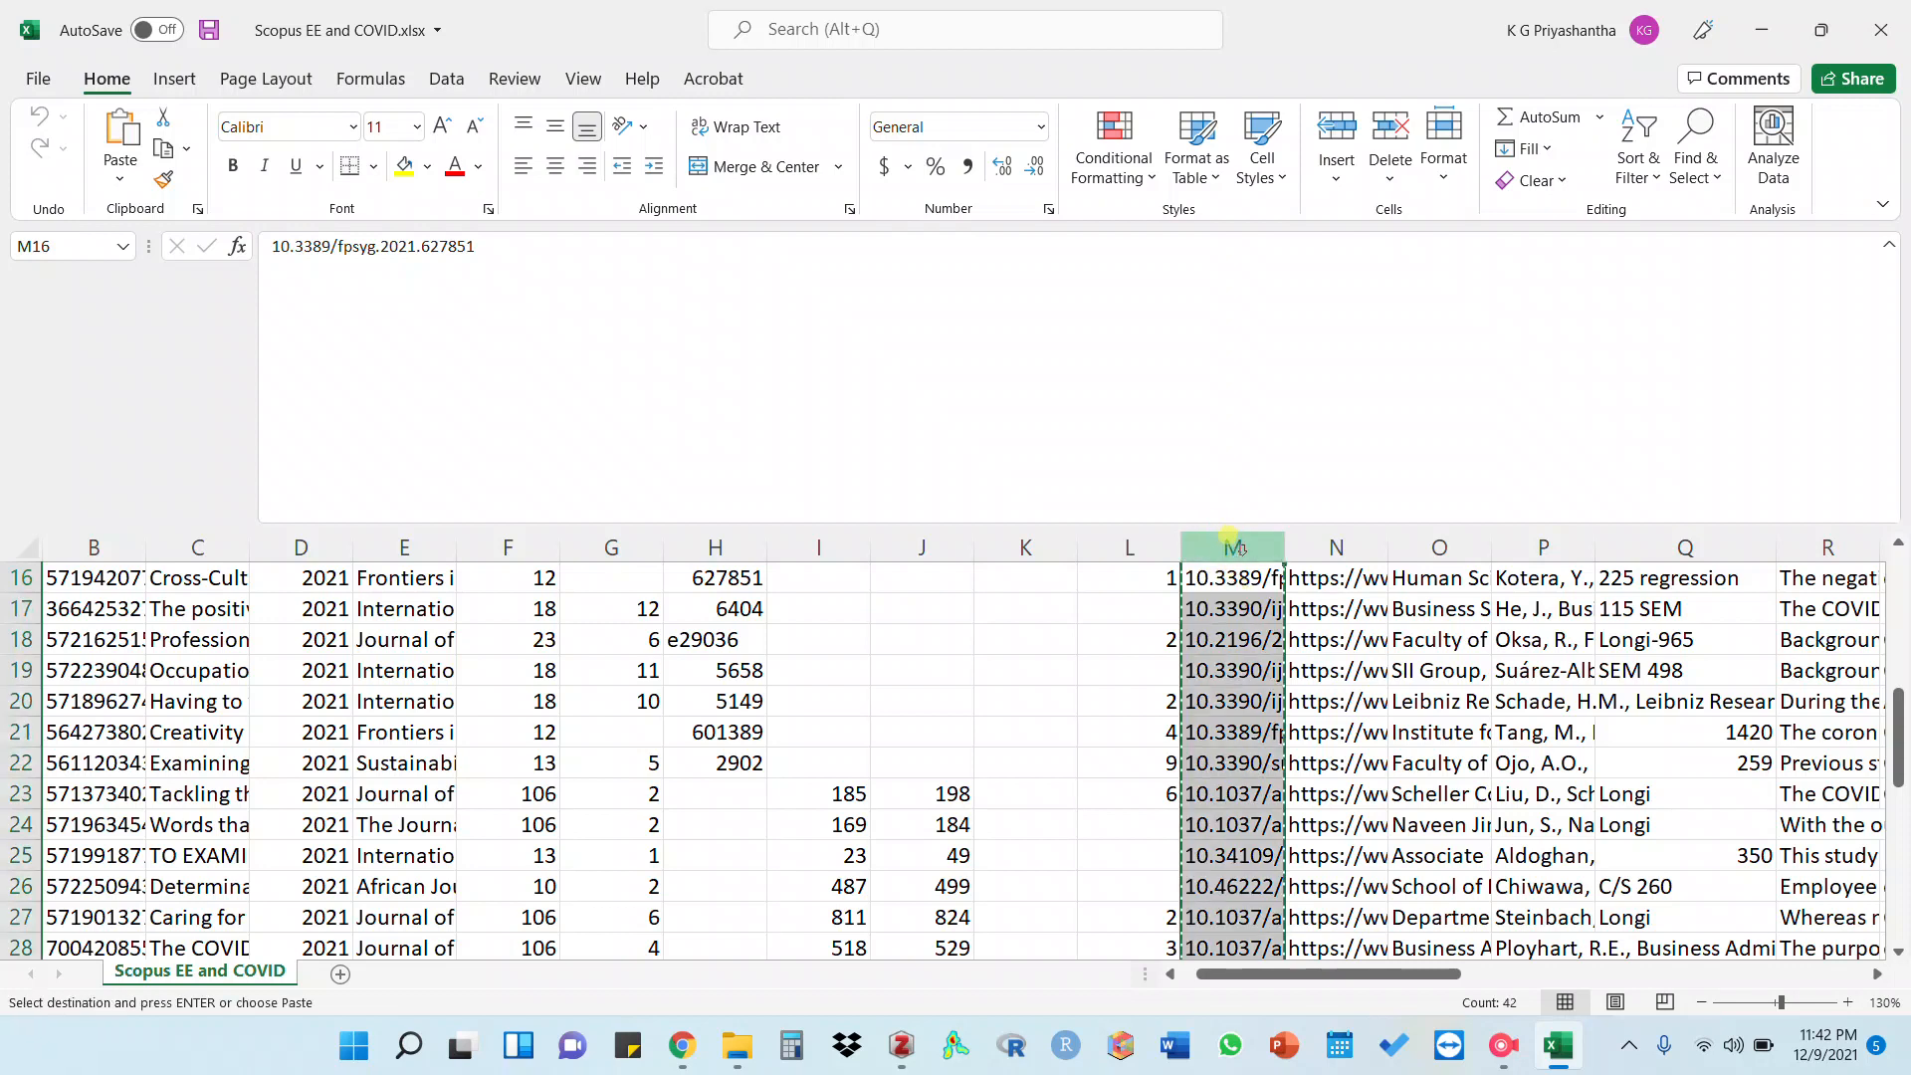
# Switch to Zotero and paste the copied DOI list into the add-by-identifier box for the Control VAriables collection
pyautogui.click(910, 1049)
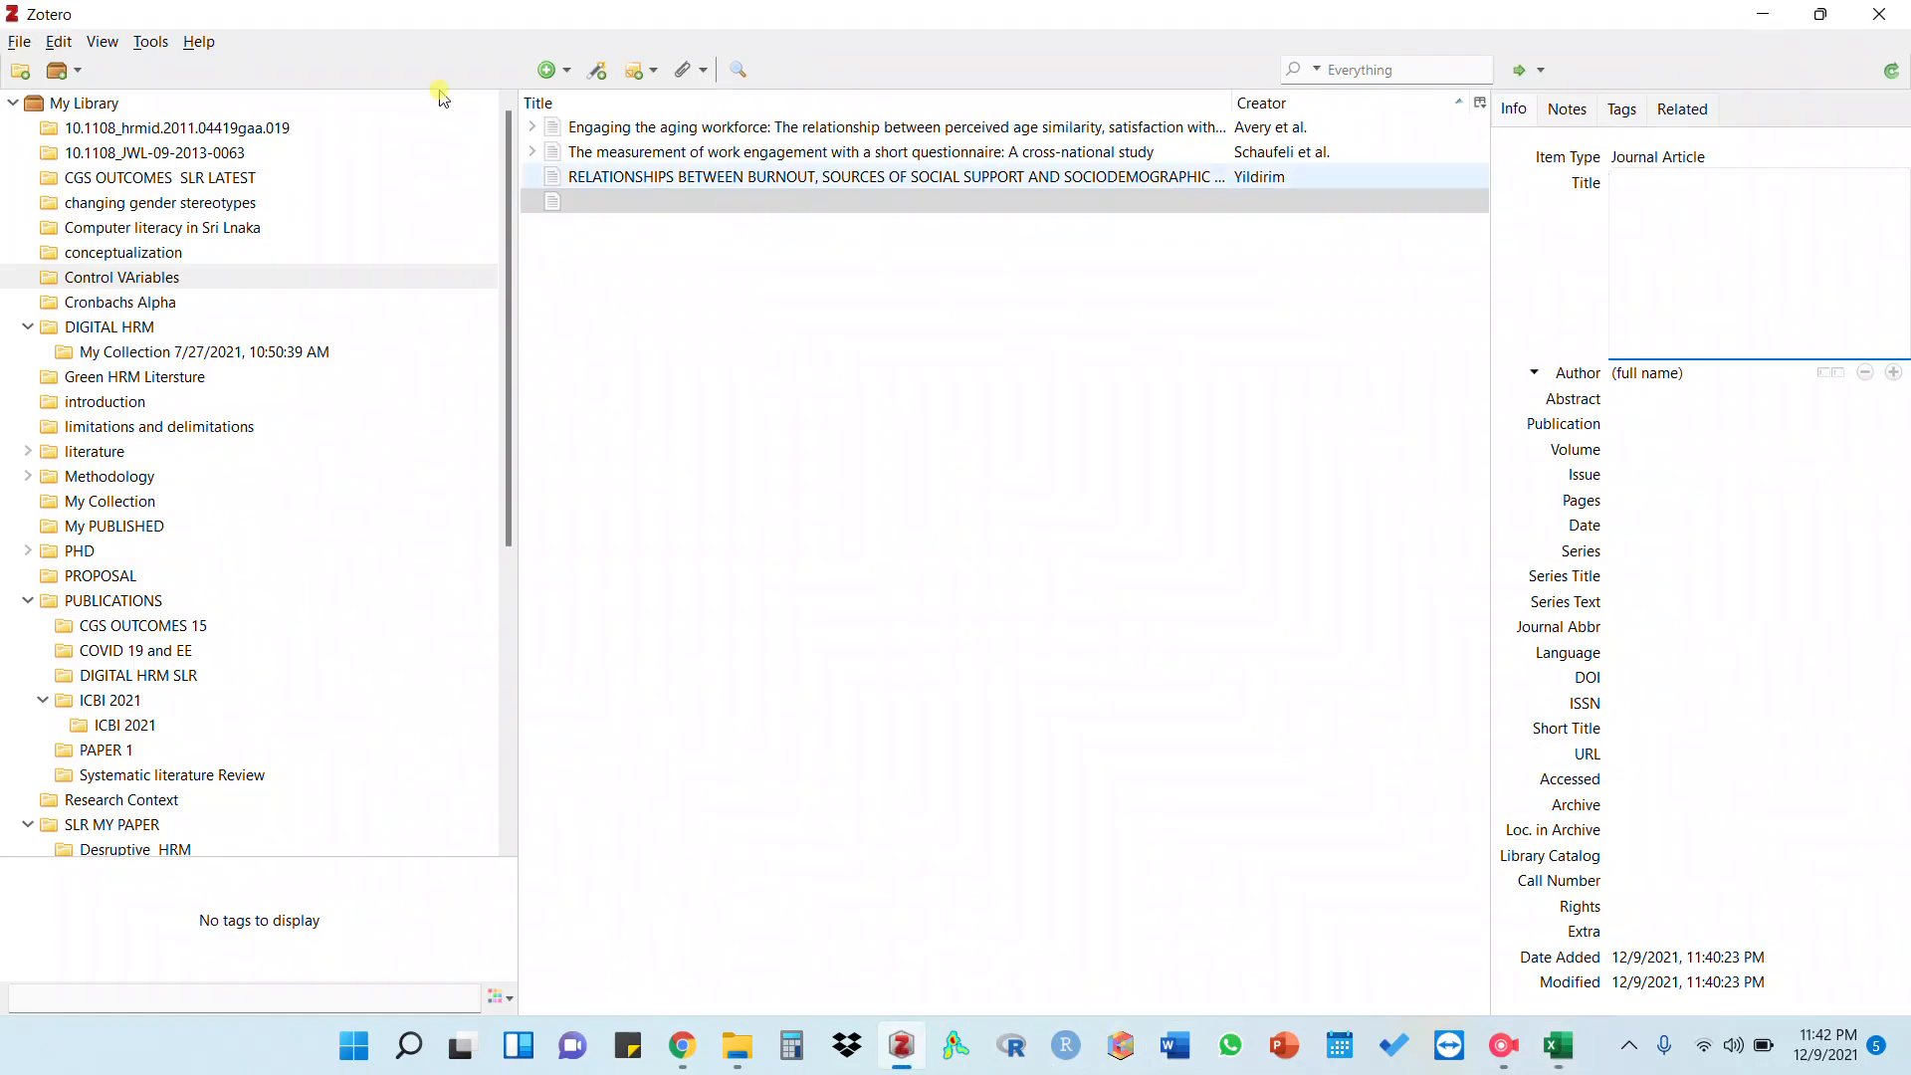
pyautogui.click(597, 70)
pyautogui.click(645, 160)
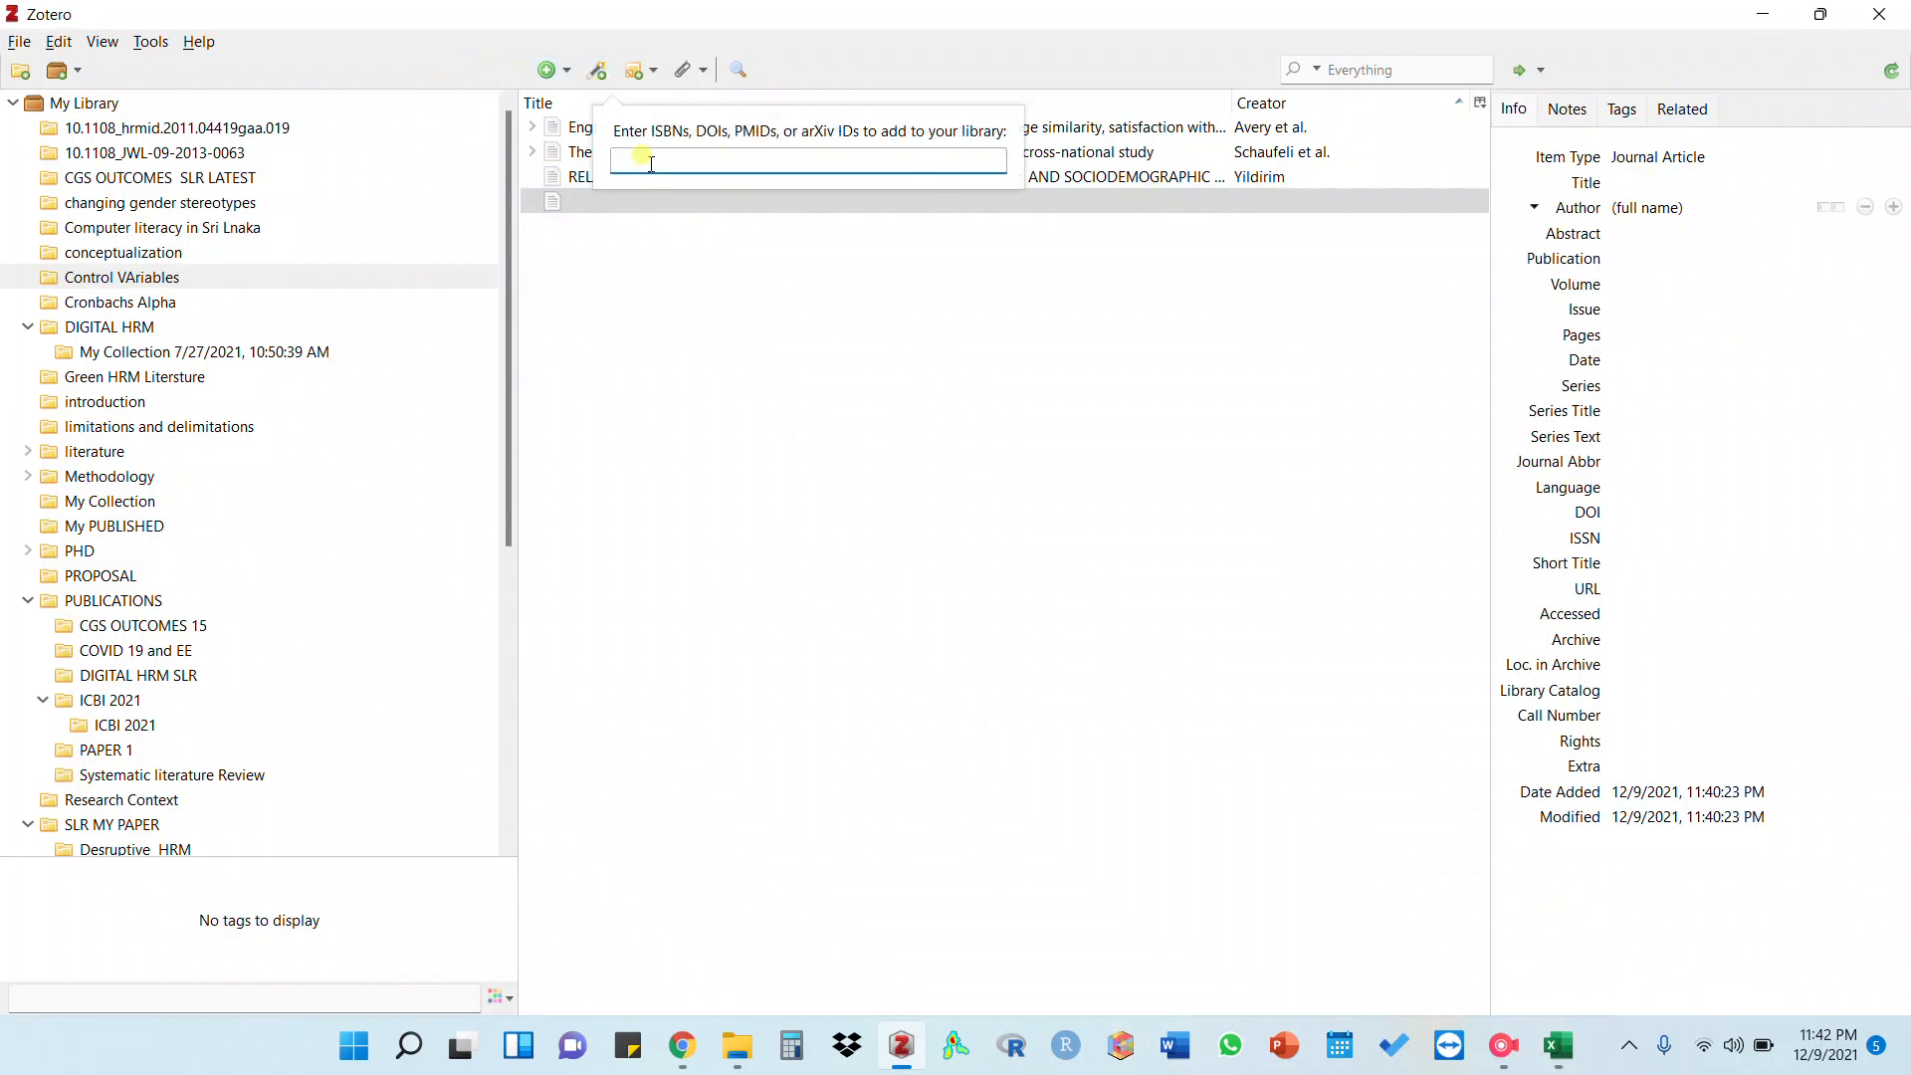
pyautogui.hotkey('ctrl', 'v')
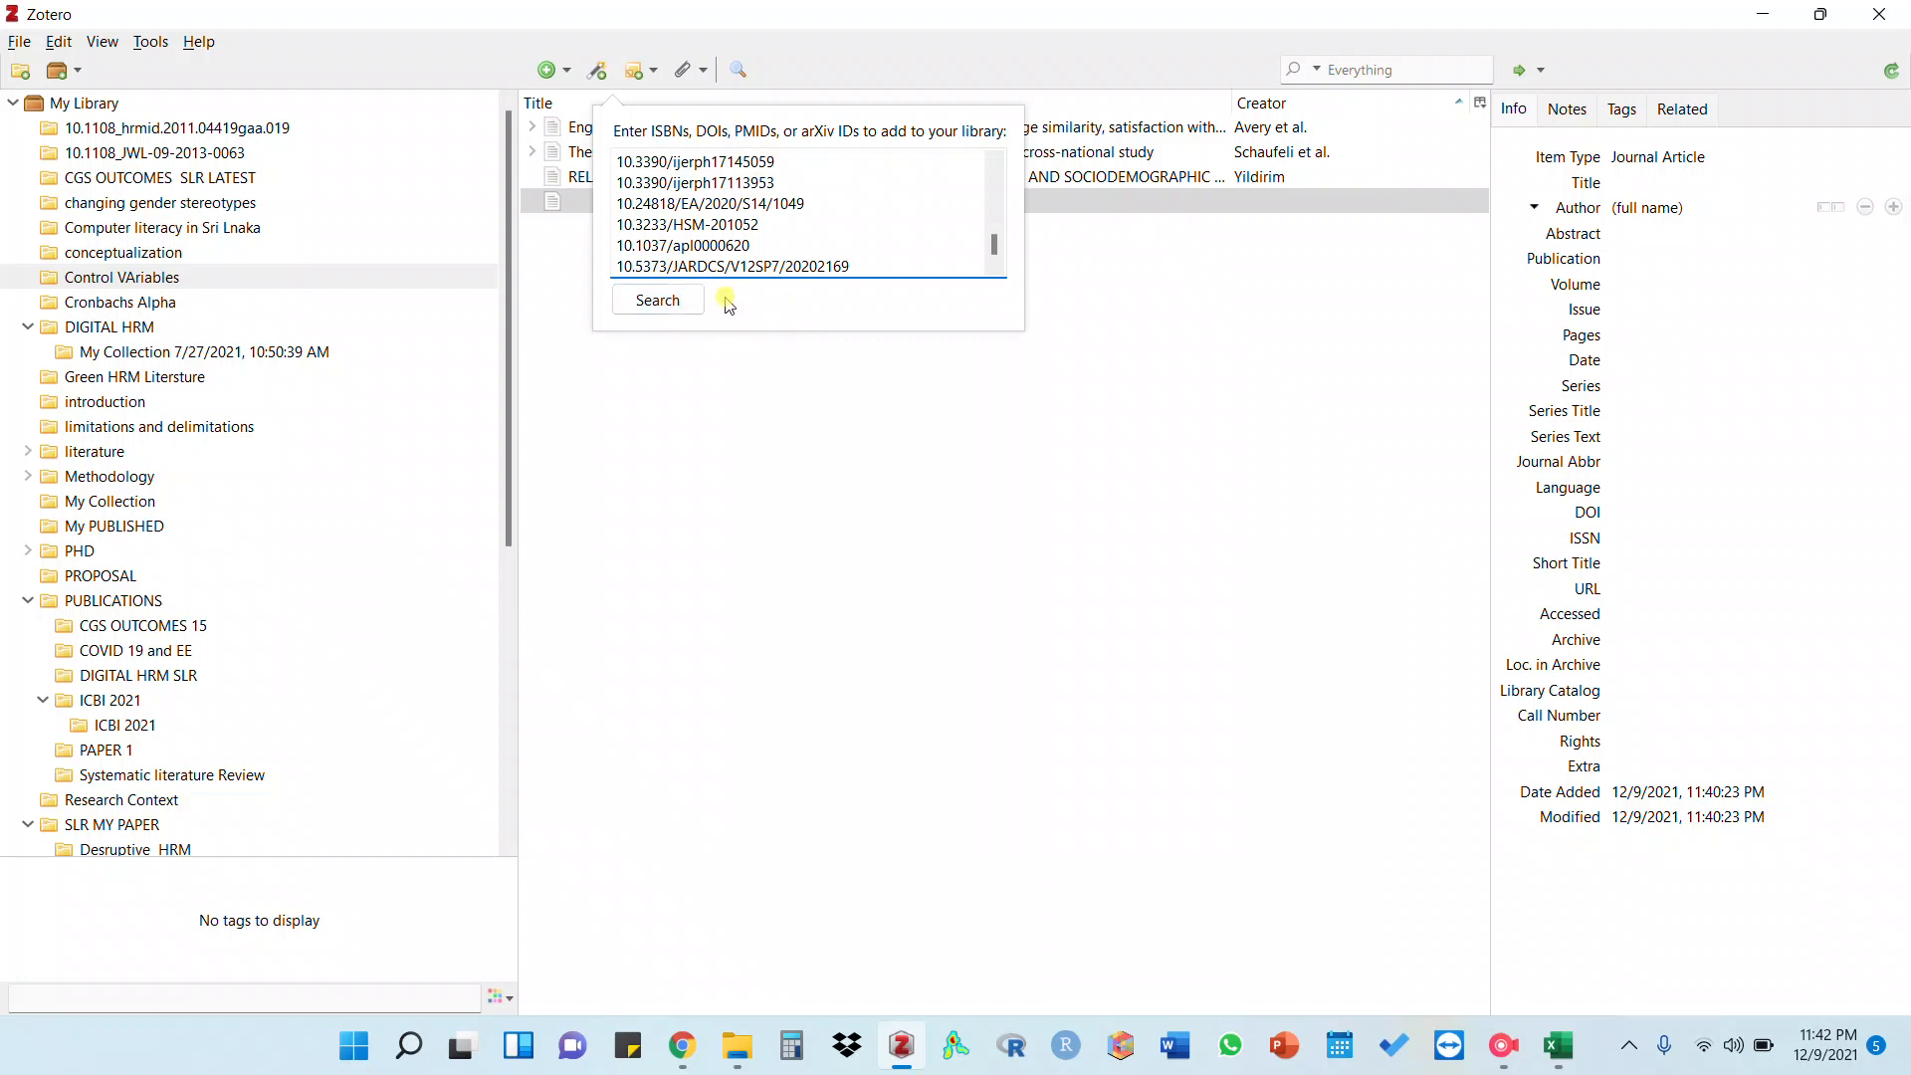
# Return to the Scopus EE and COVID workbook in Excel and copy only the DOI in cell M16
pyautogui.click(1557, 1045)
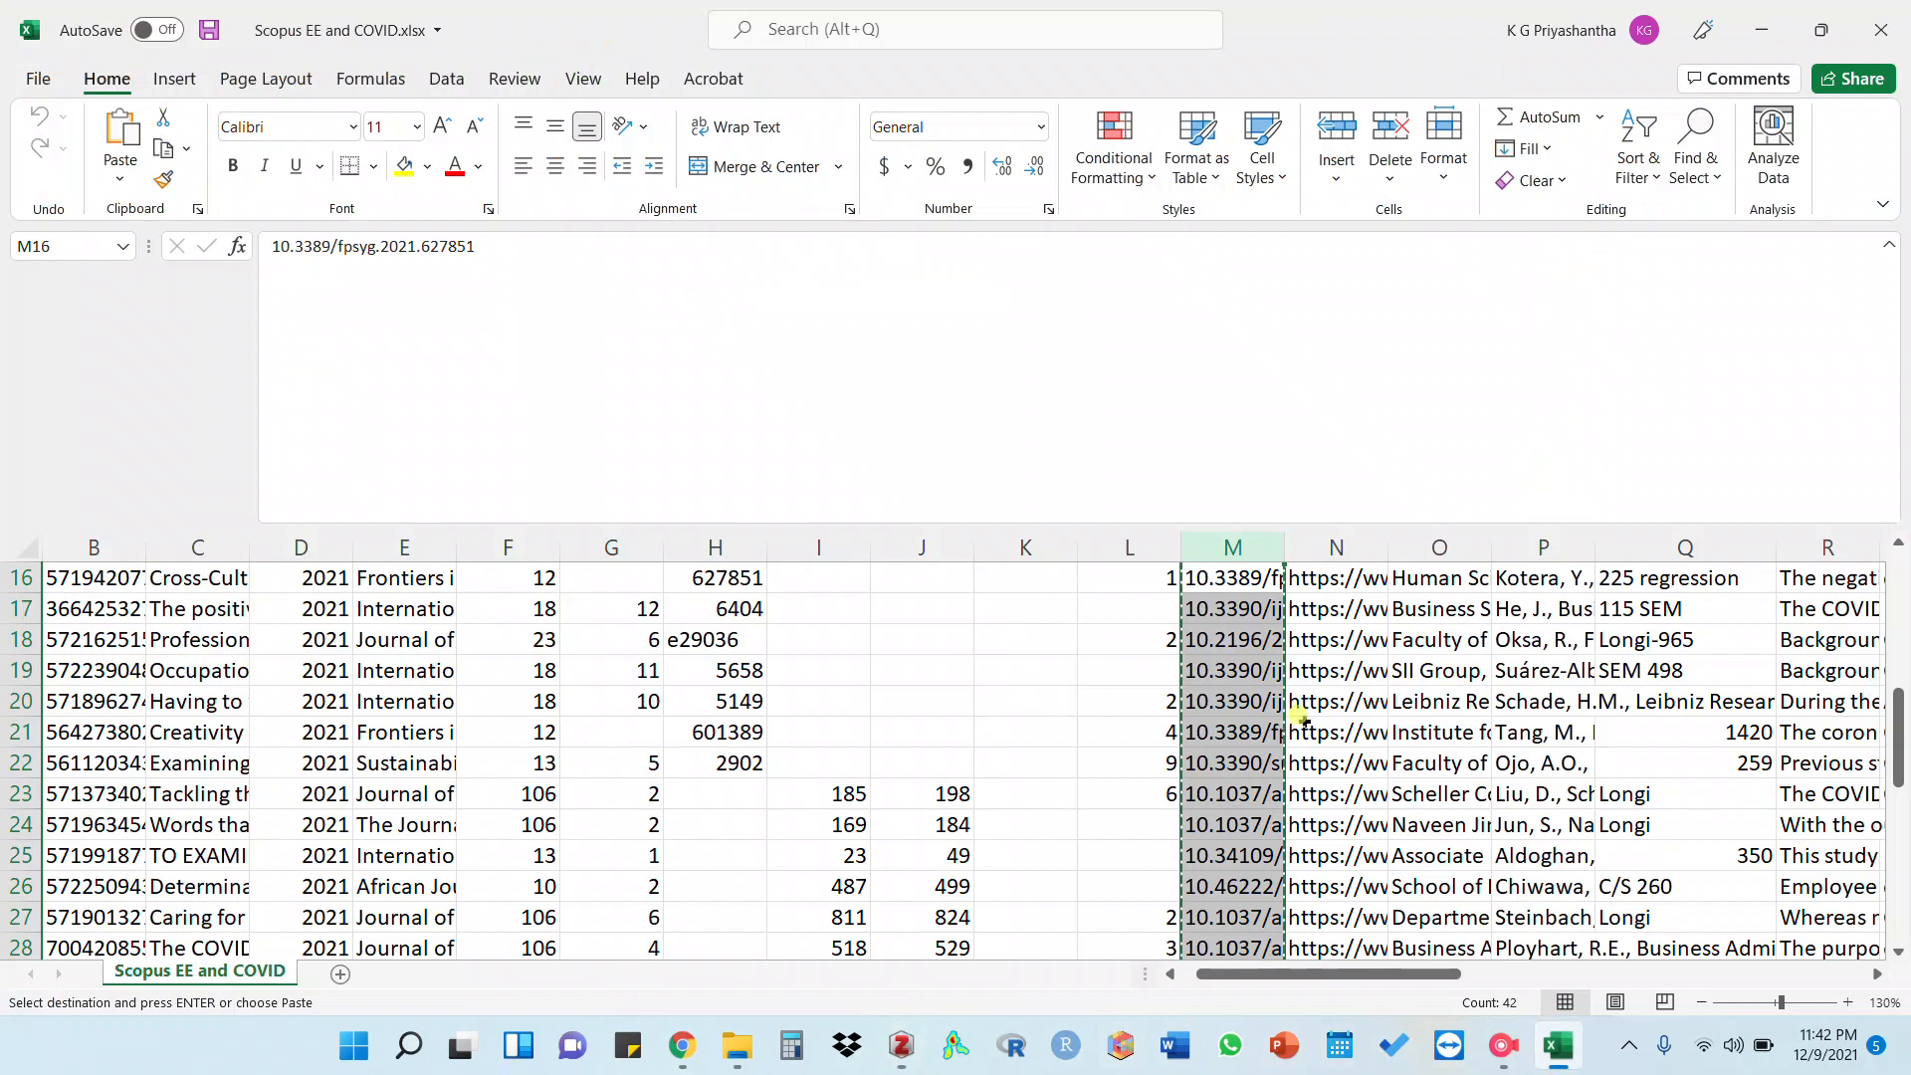
pyautogui.click(1228, 665)
pyautogui.click(1226, 576)
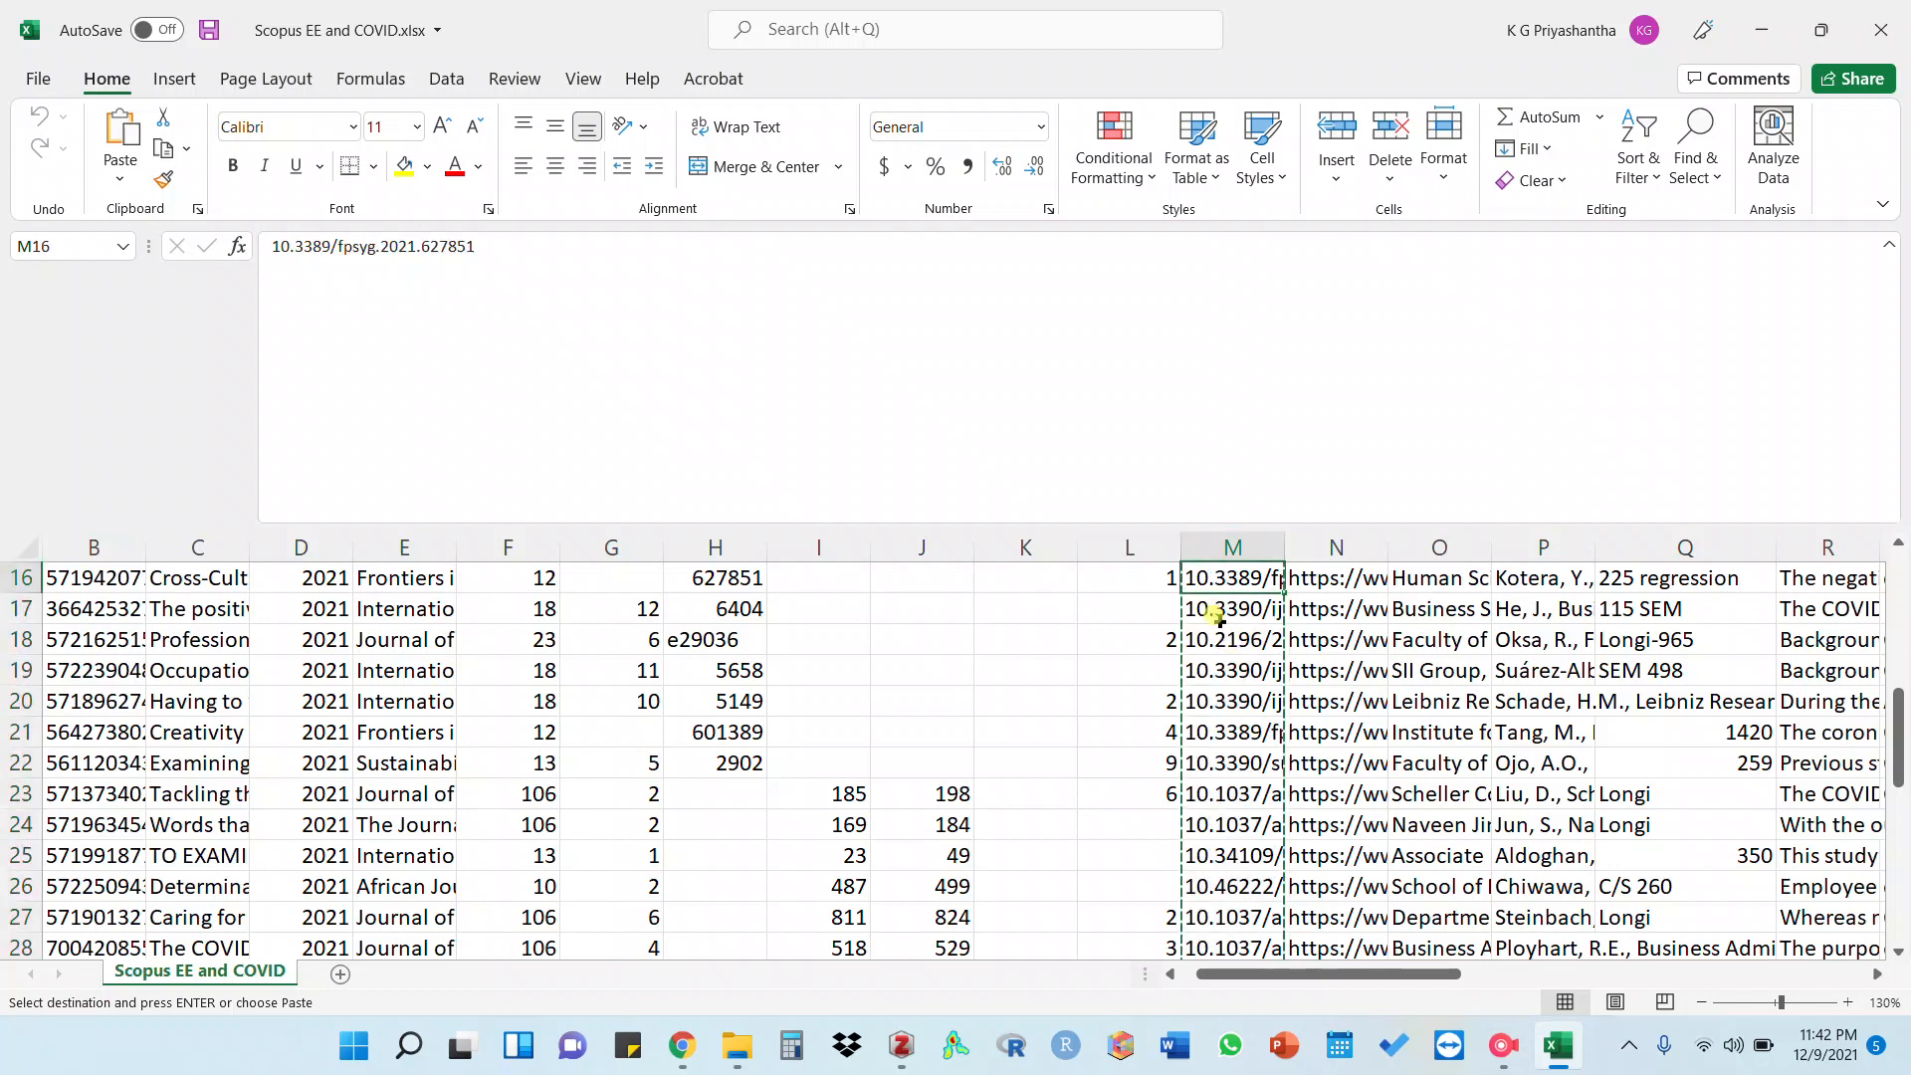
pyautogui.hotkey('ctrl', 'c')
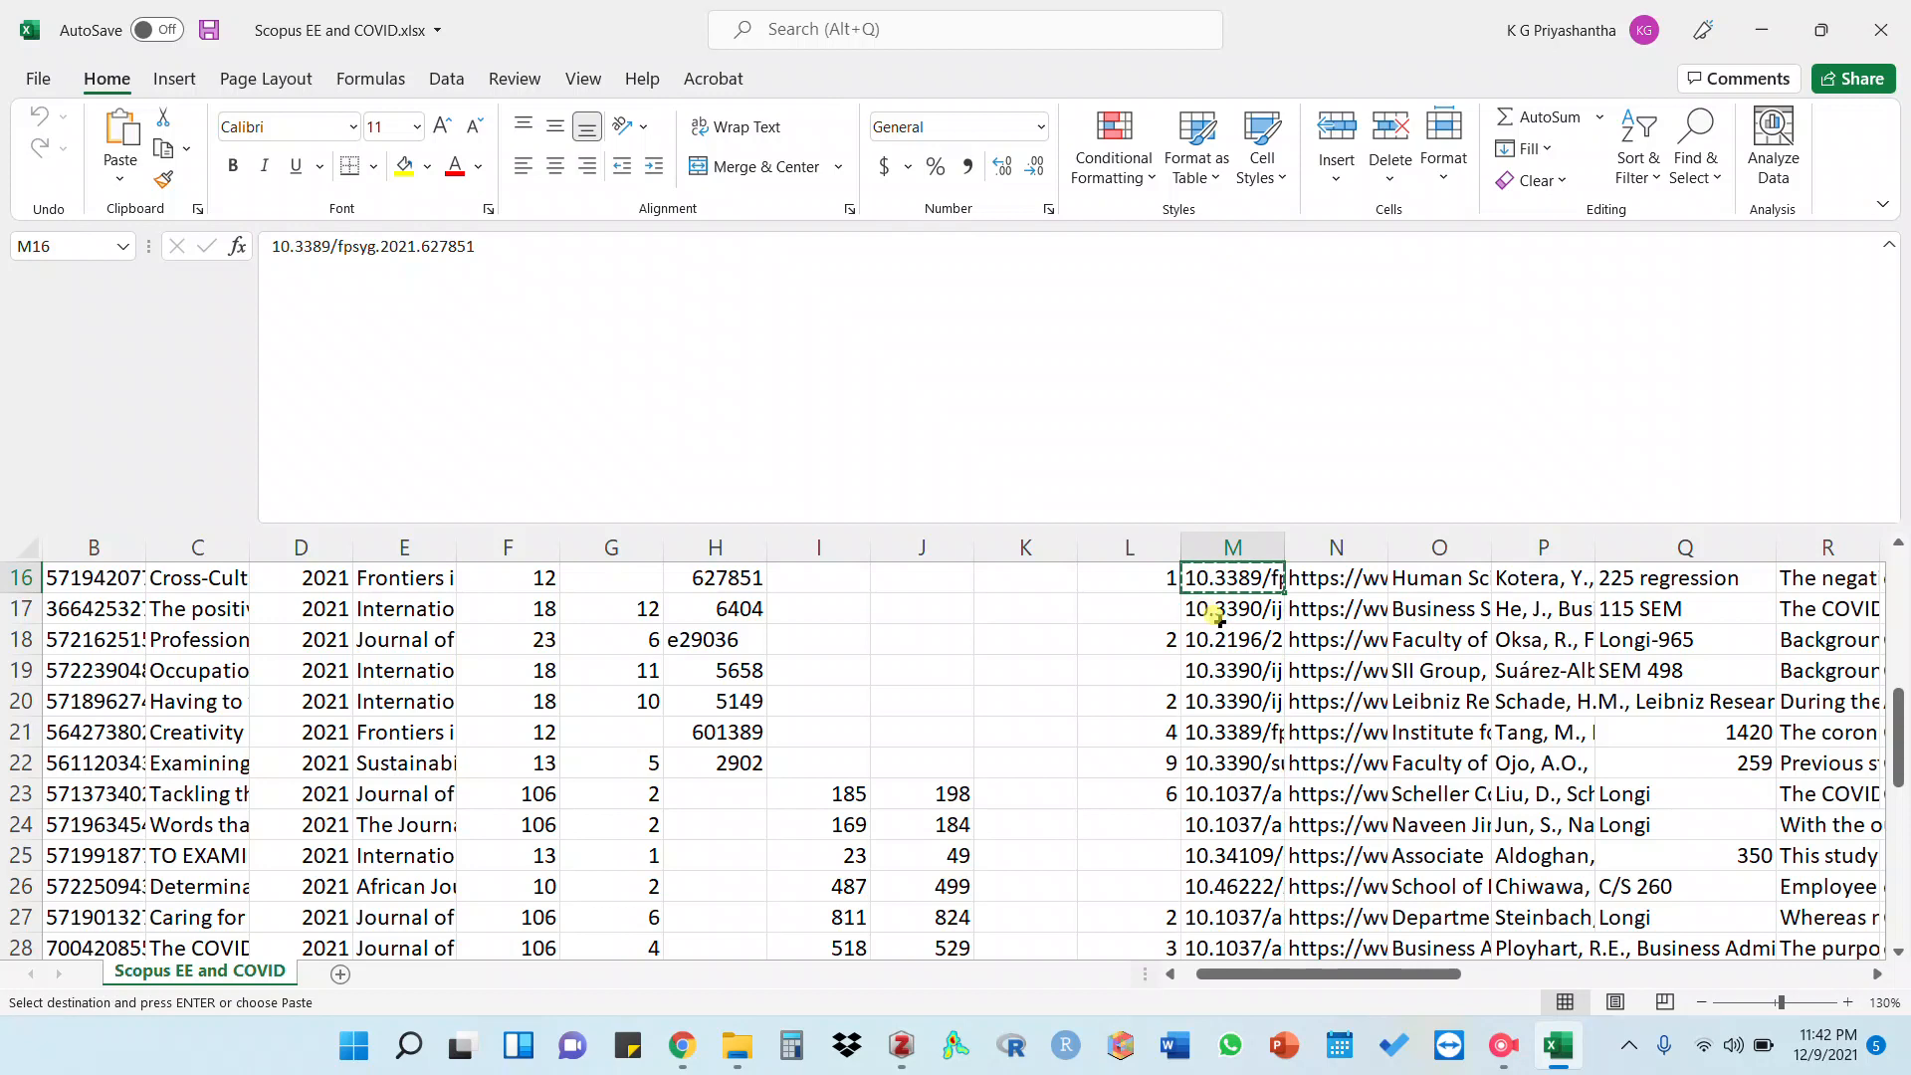
# Switch to Zotero and add the article with DOI 10.3389/fpsyg.2021.627851 to the Control VAriables collection by its identifier
pyautogui.click(900, 1045)
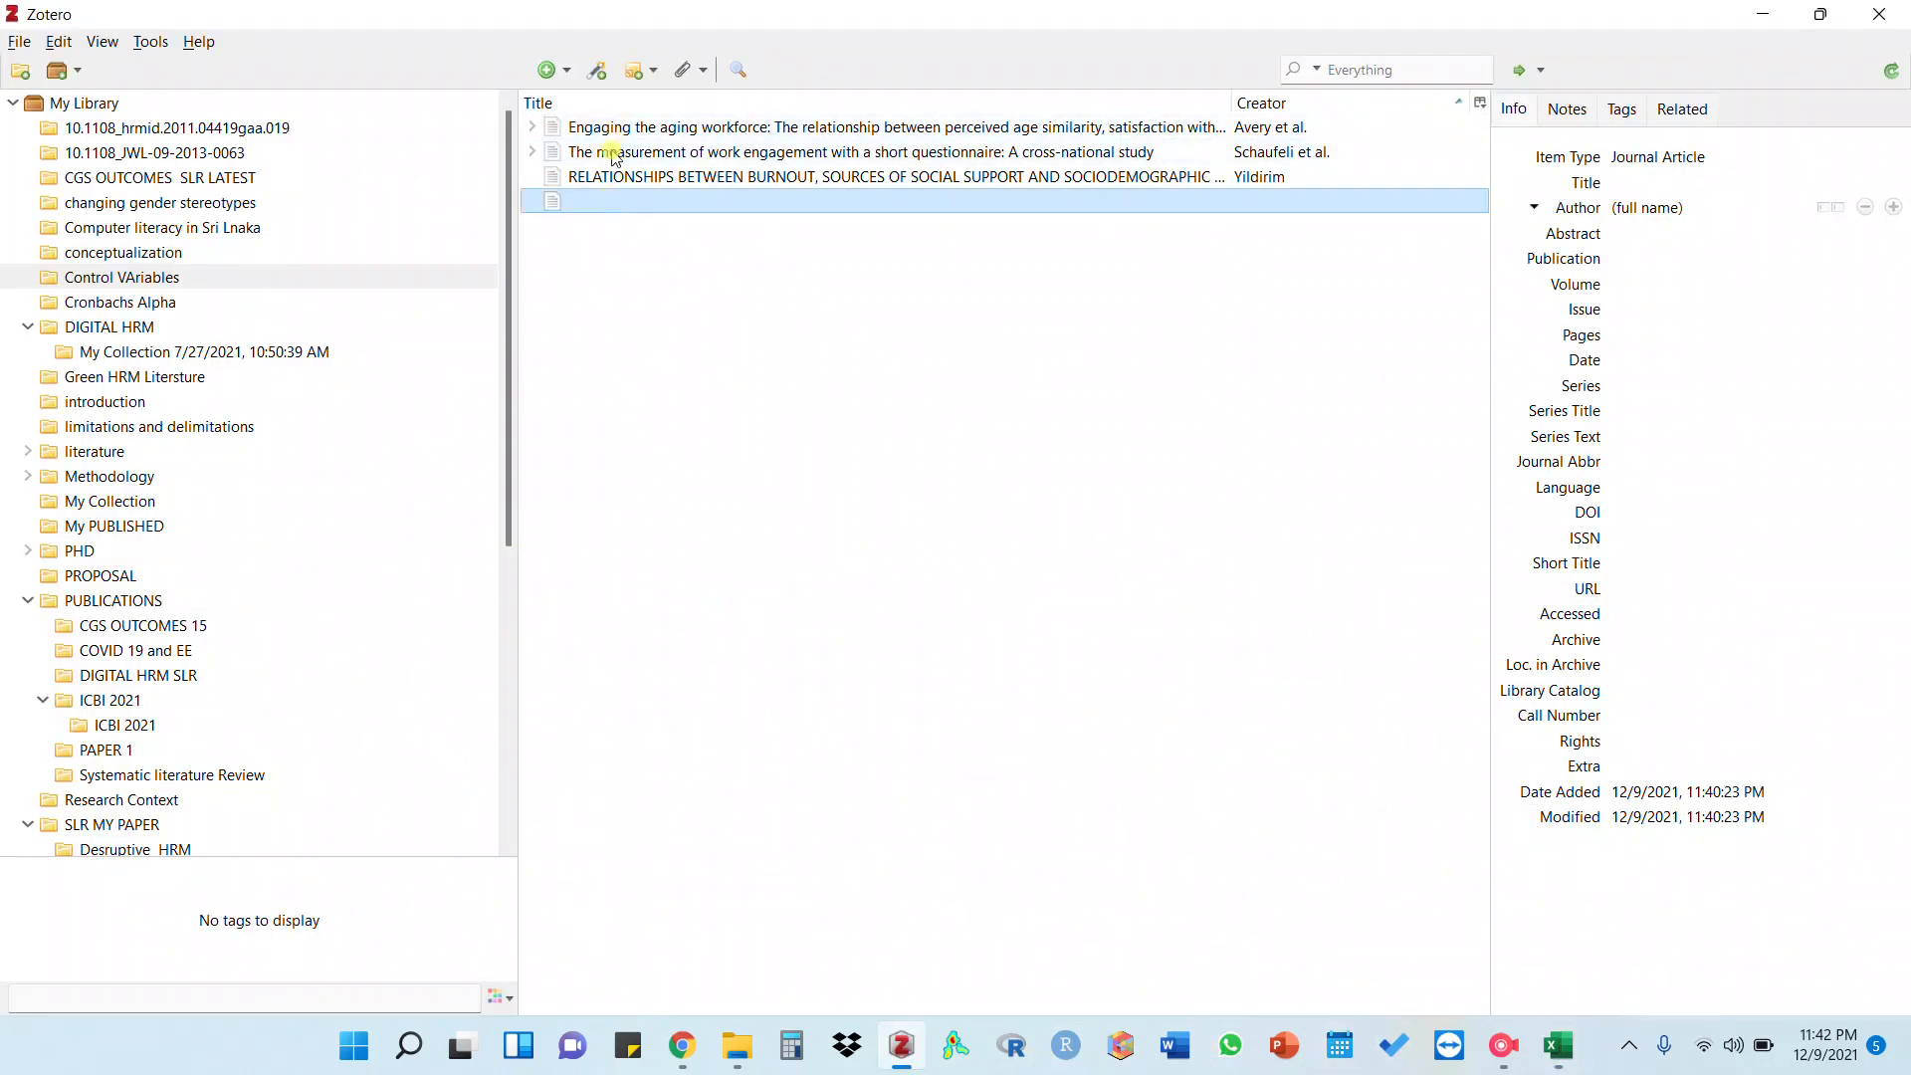
pyautogui.click(598, 72)
pyautogui.click(647, 155)
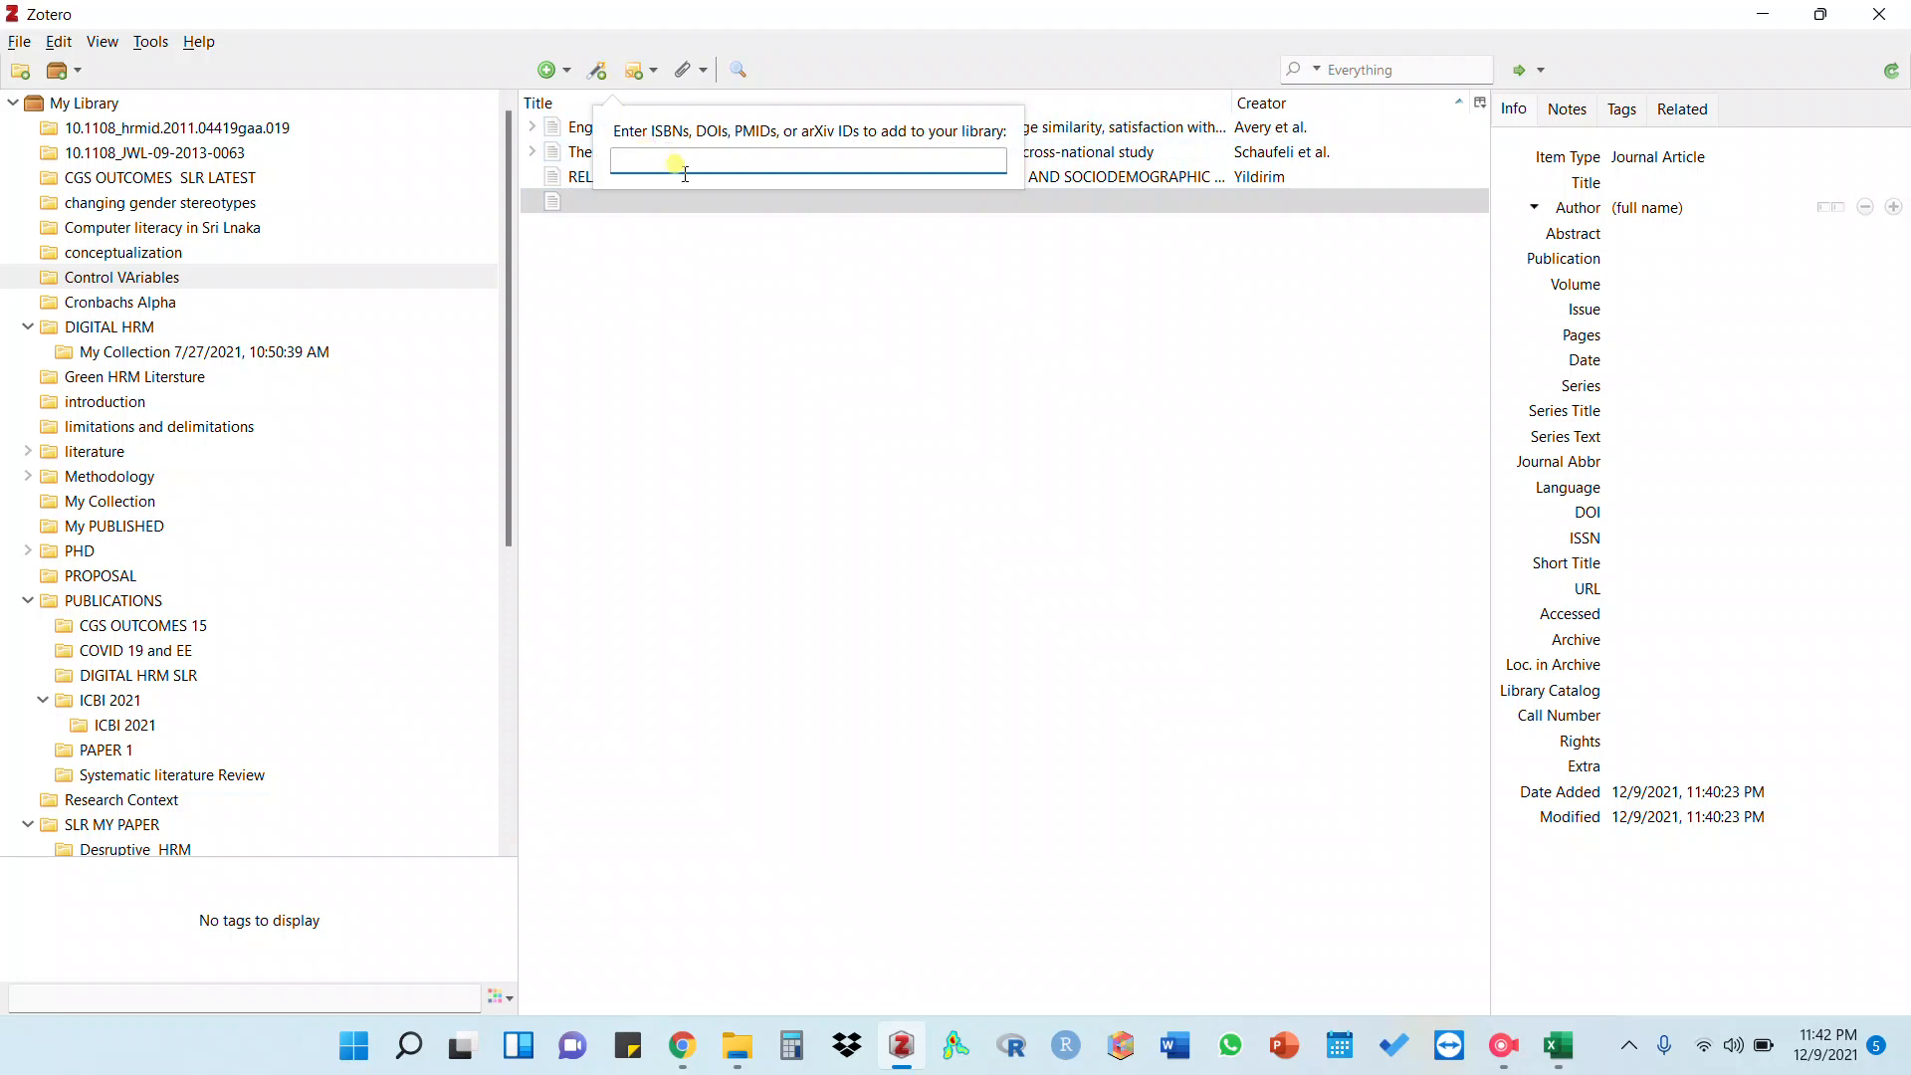
pyautogui.hotkey('ctrl', 'v')
pyautogui.press('Return')
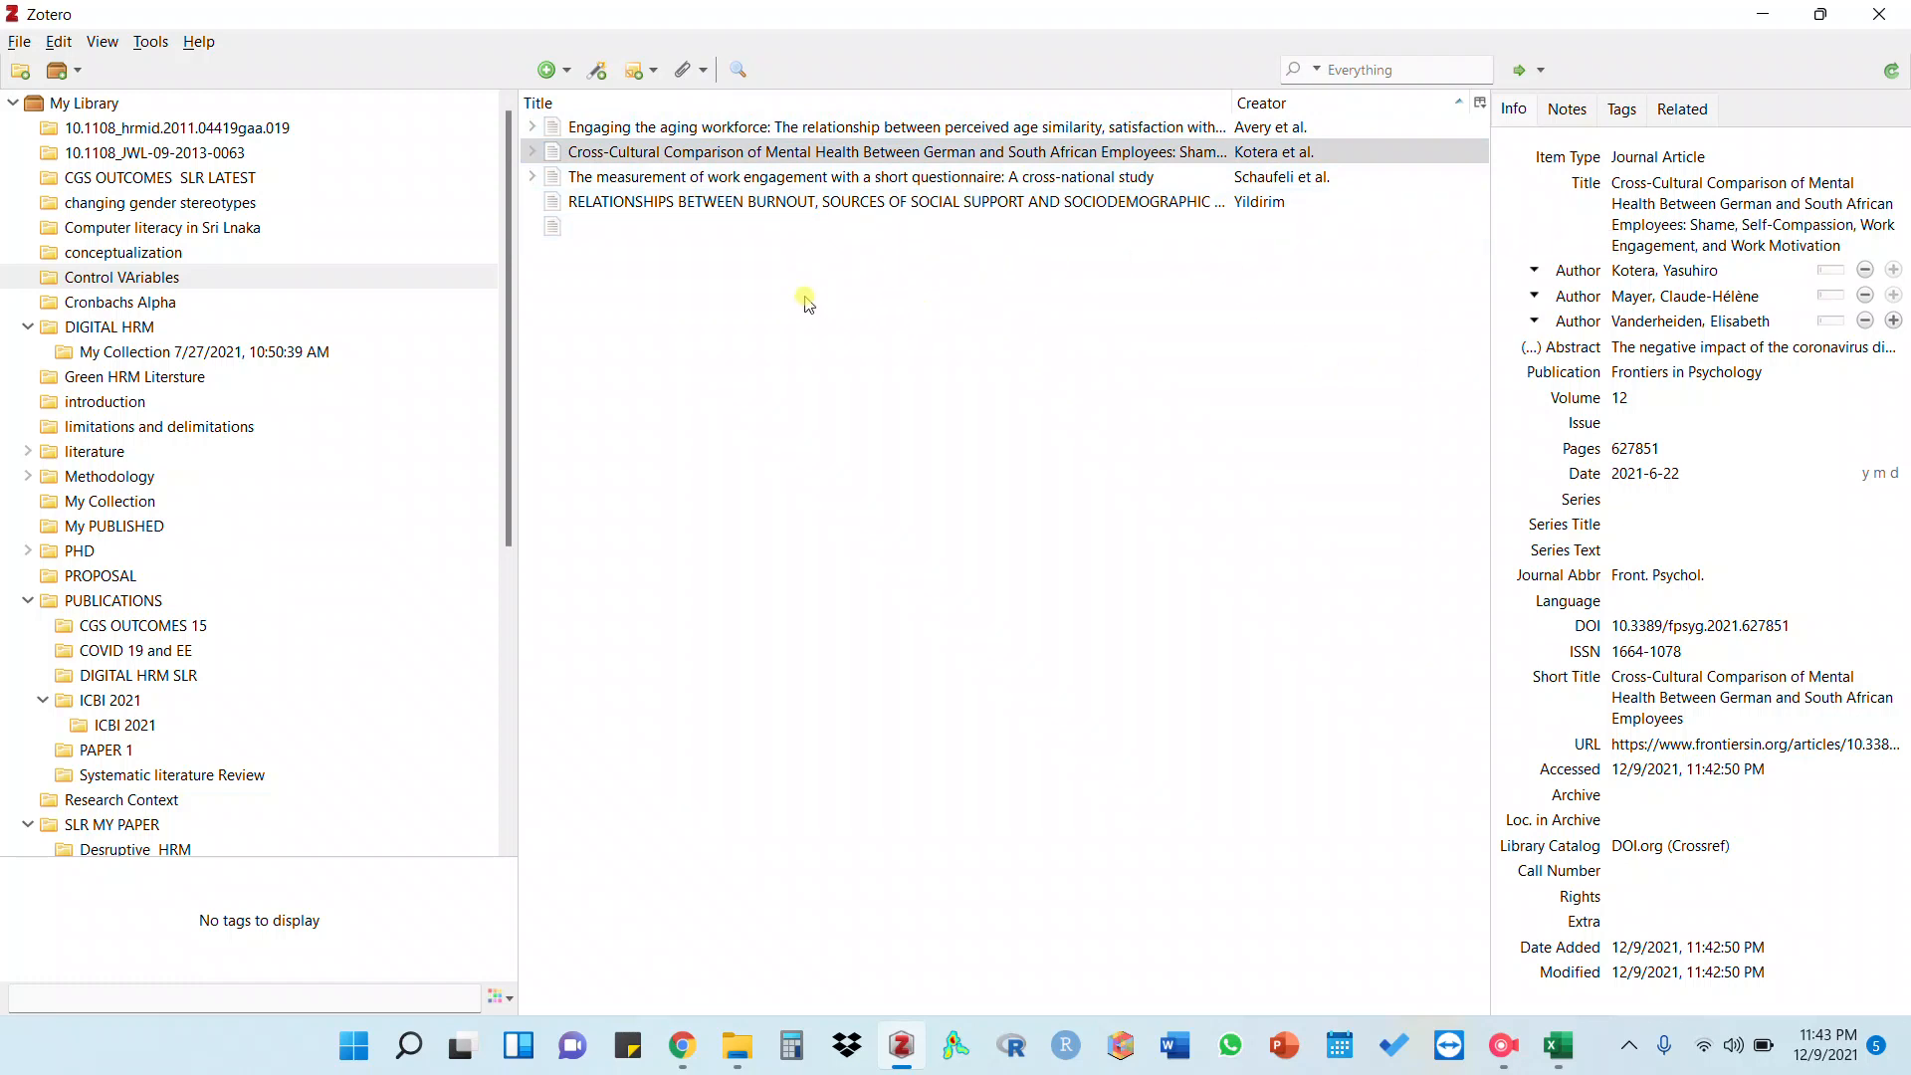
# Minimize the Zotero, Excel, DATA SETS folder and Chrome windows to clear the desktop
pyautogui.click(1771, 18)
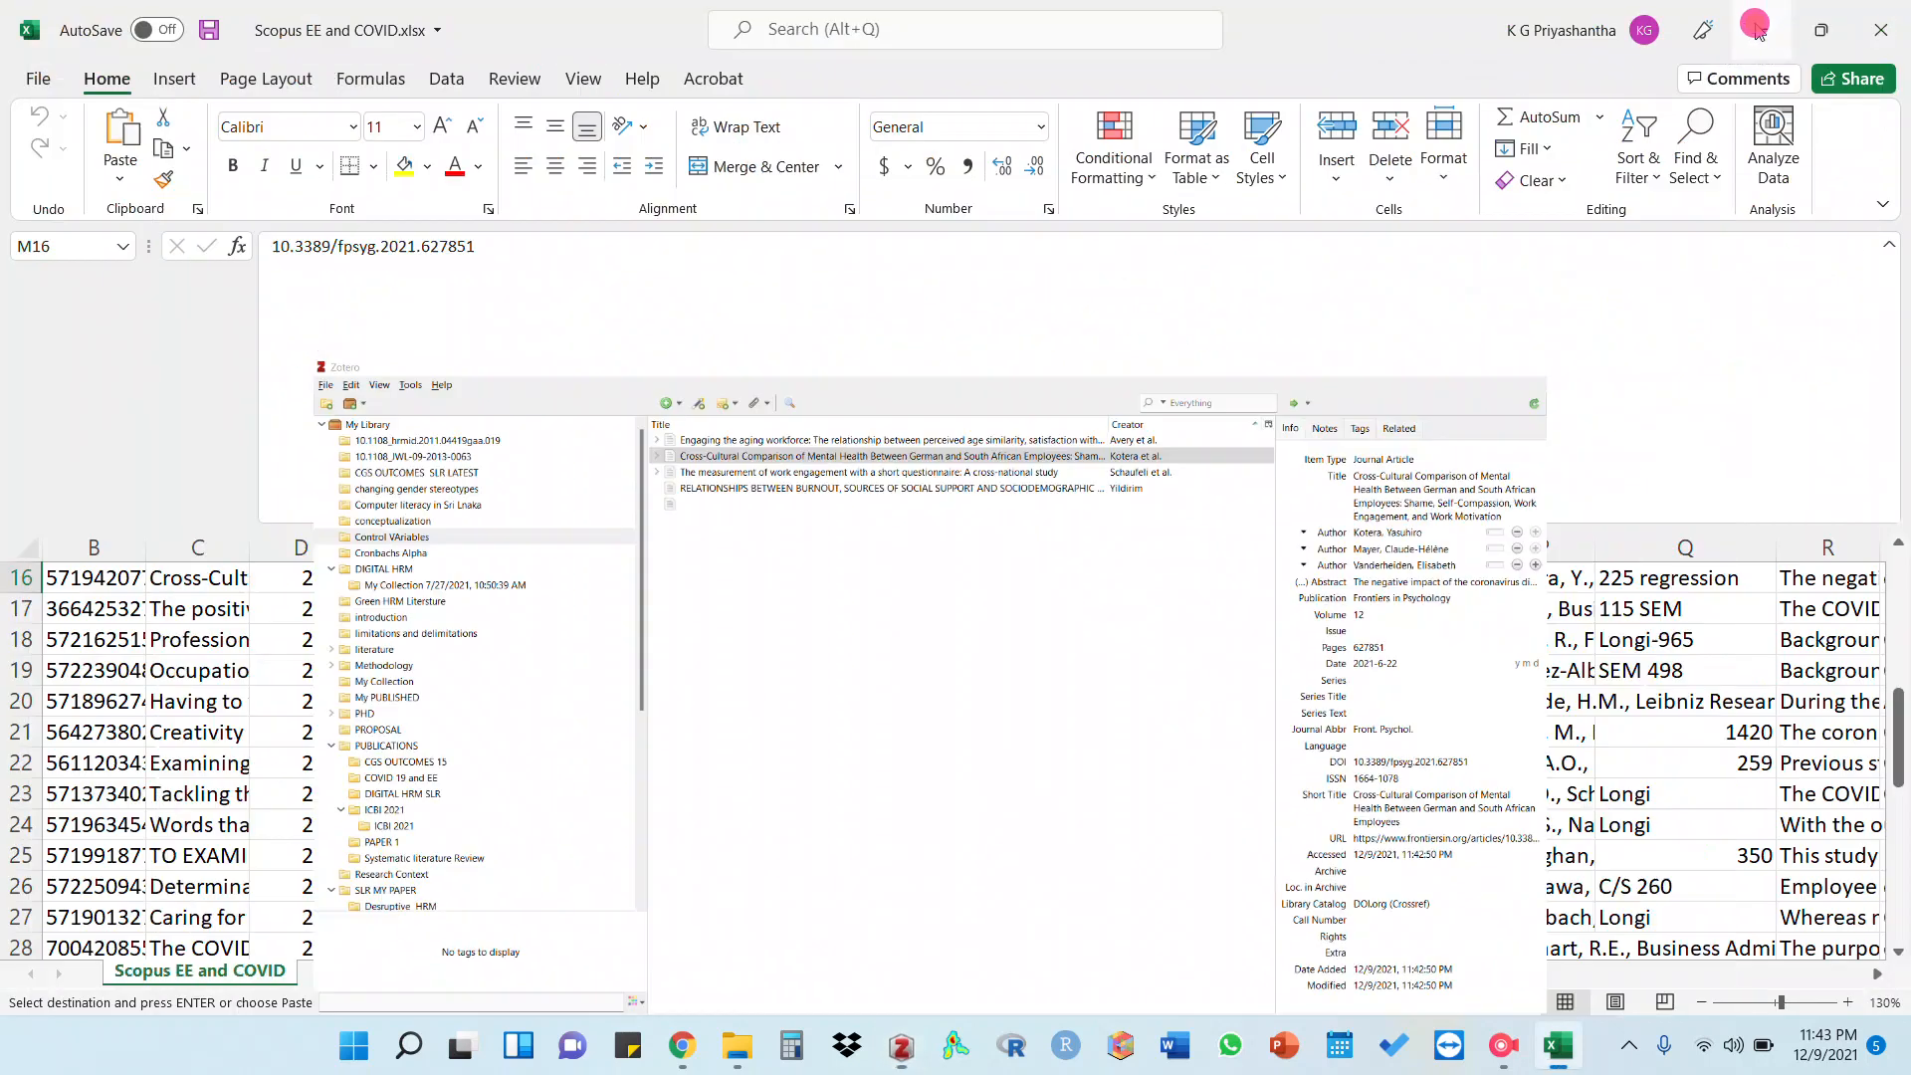
pyautogui.click(1753, 38)
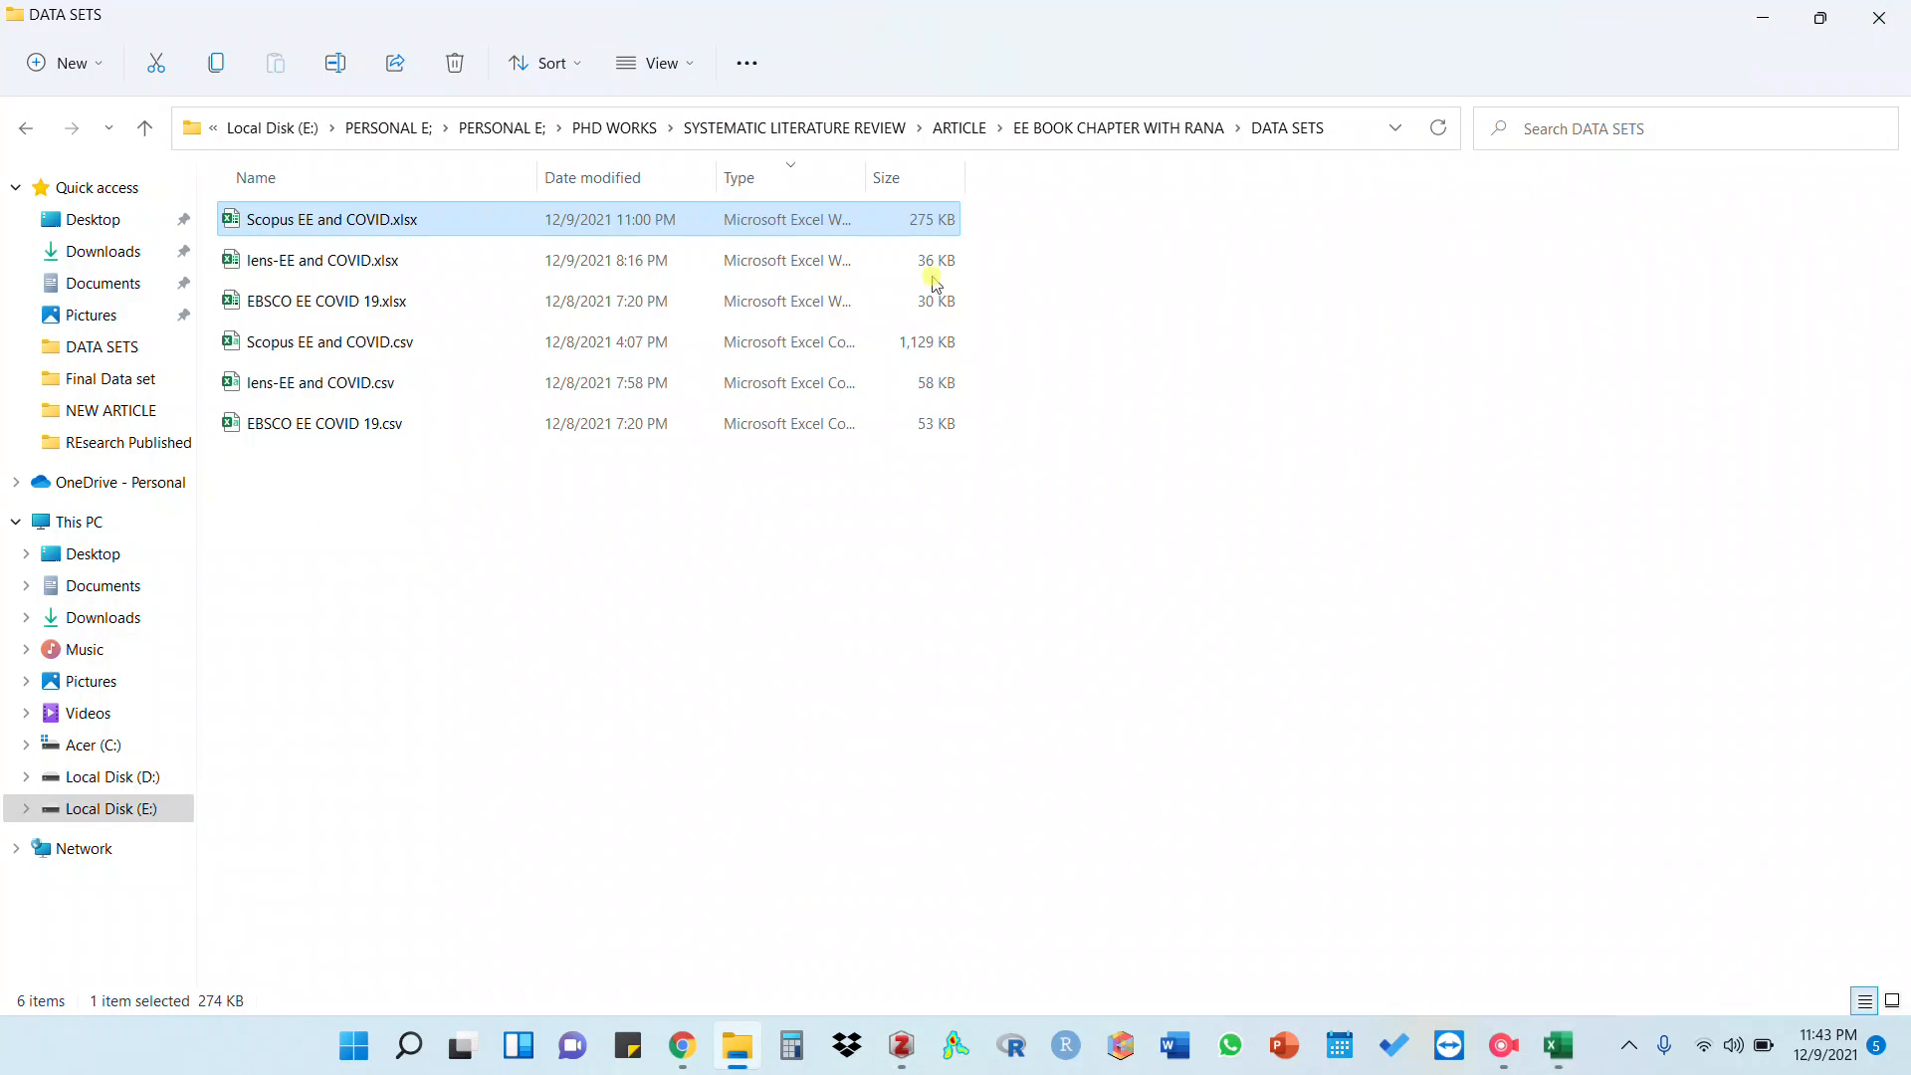
pyautogui.click(1764, 19)
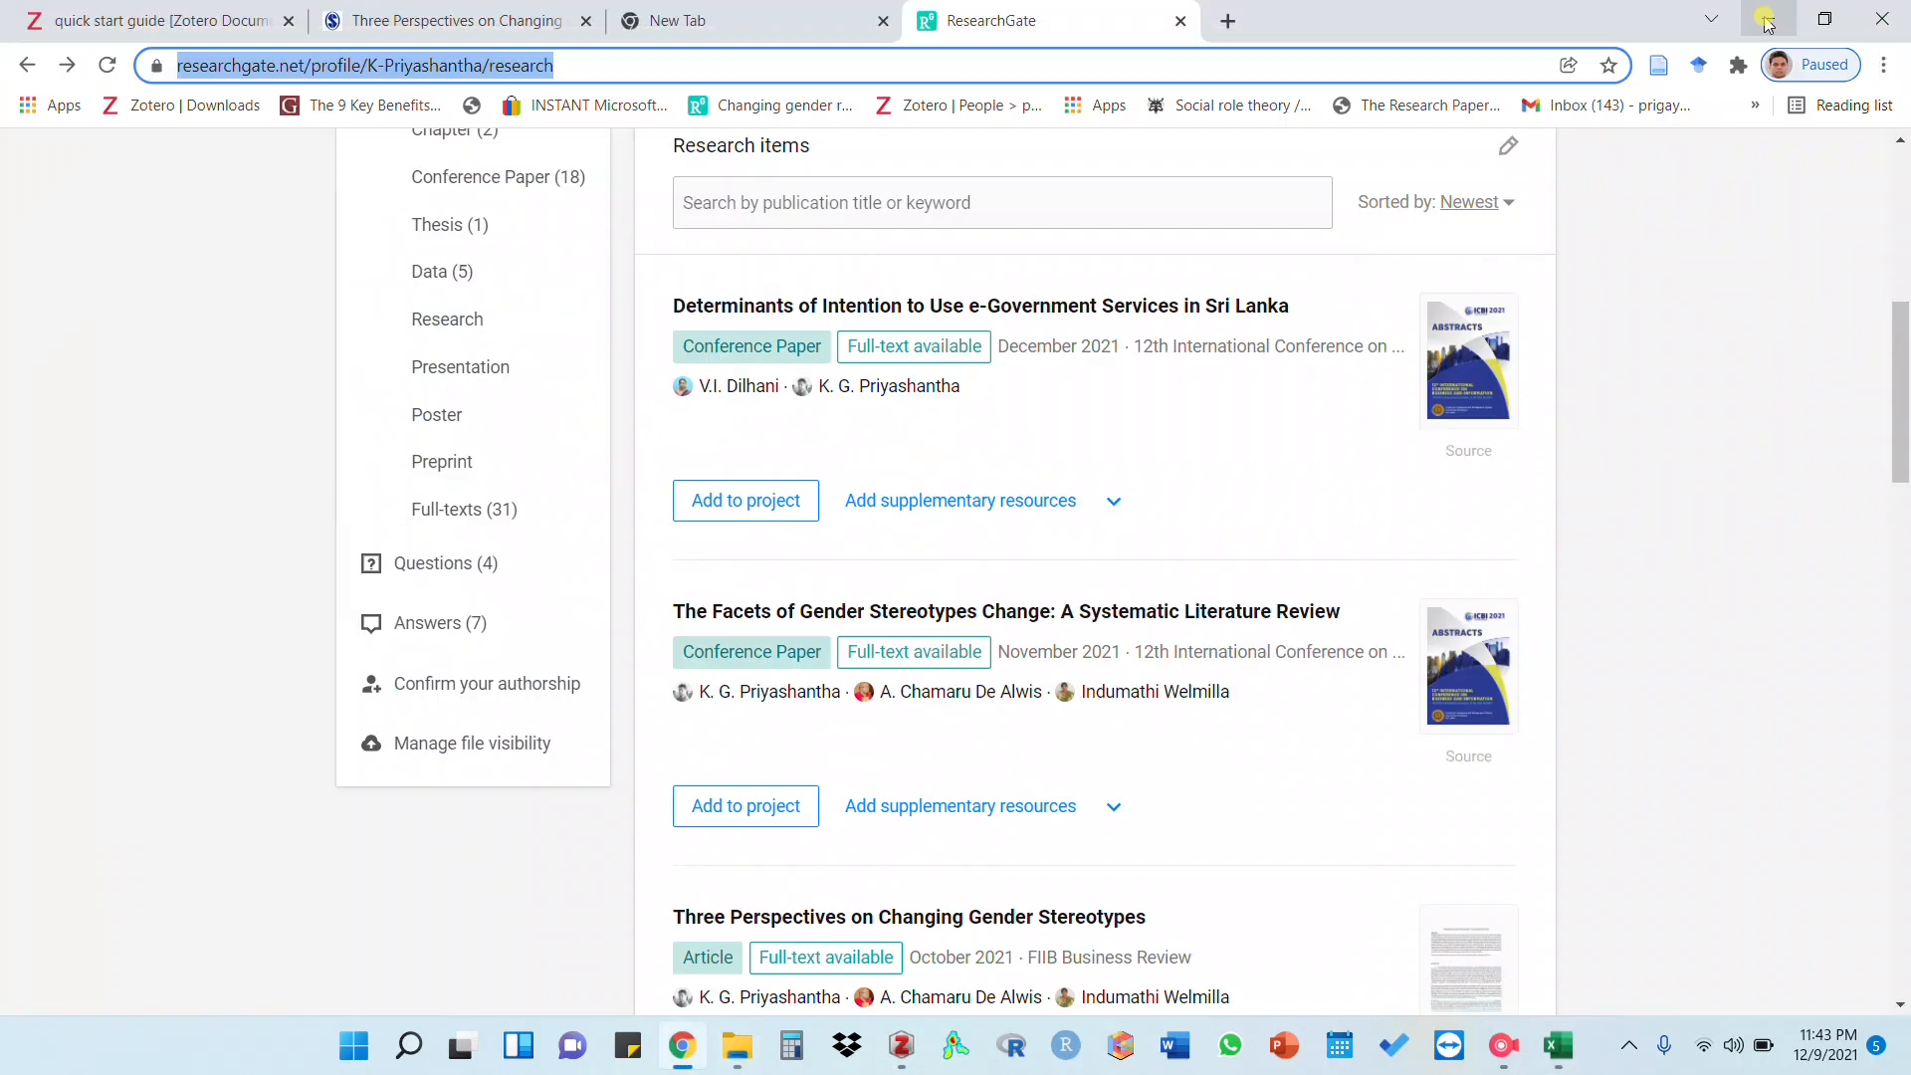
pyautogui.click(1764, 19)
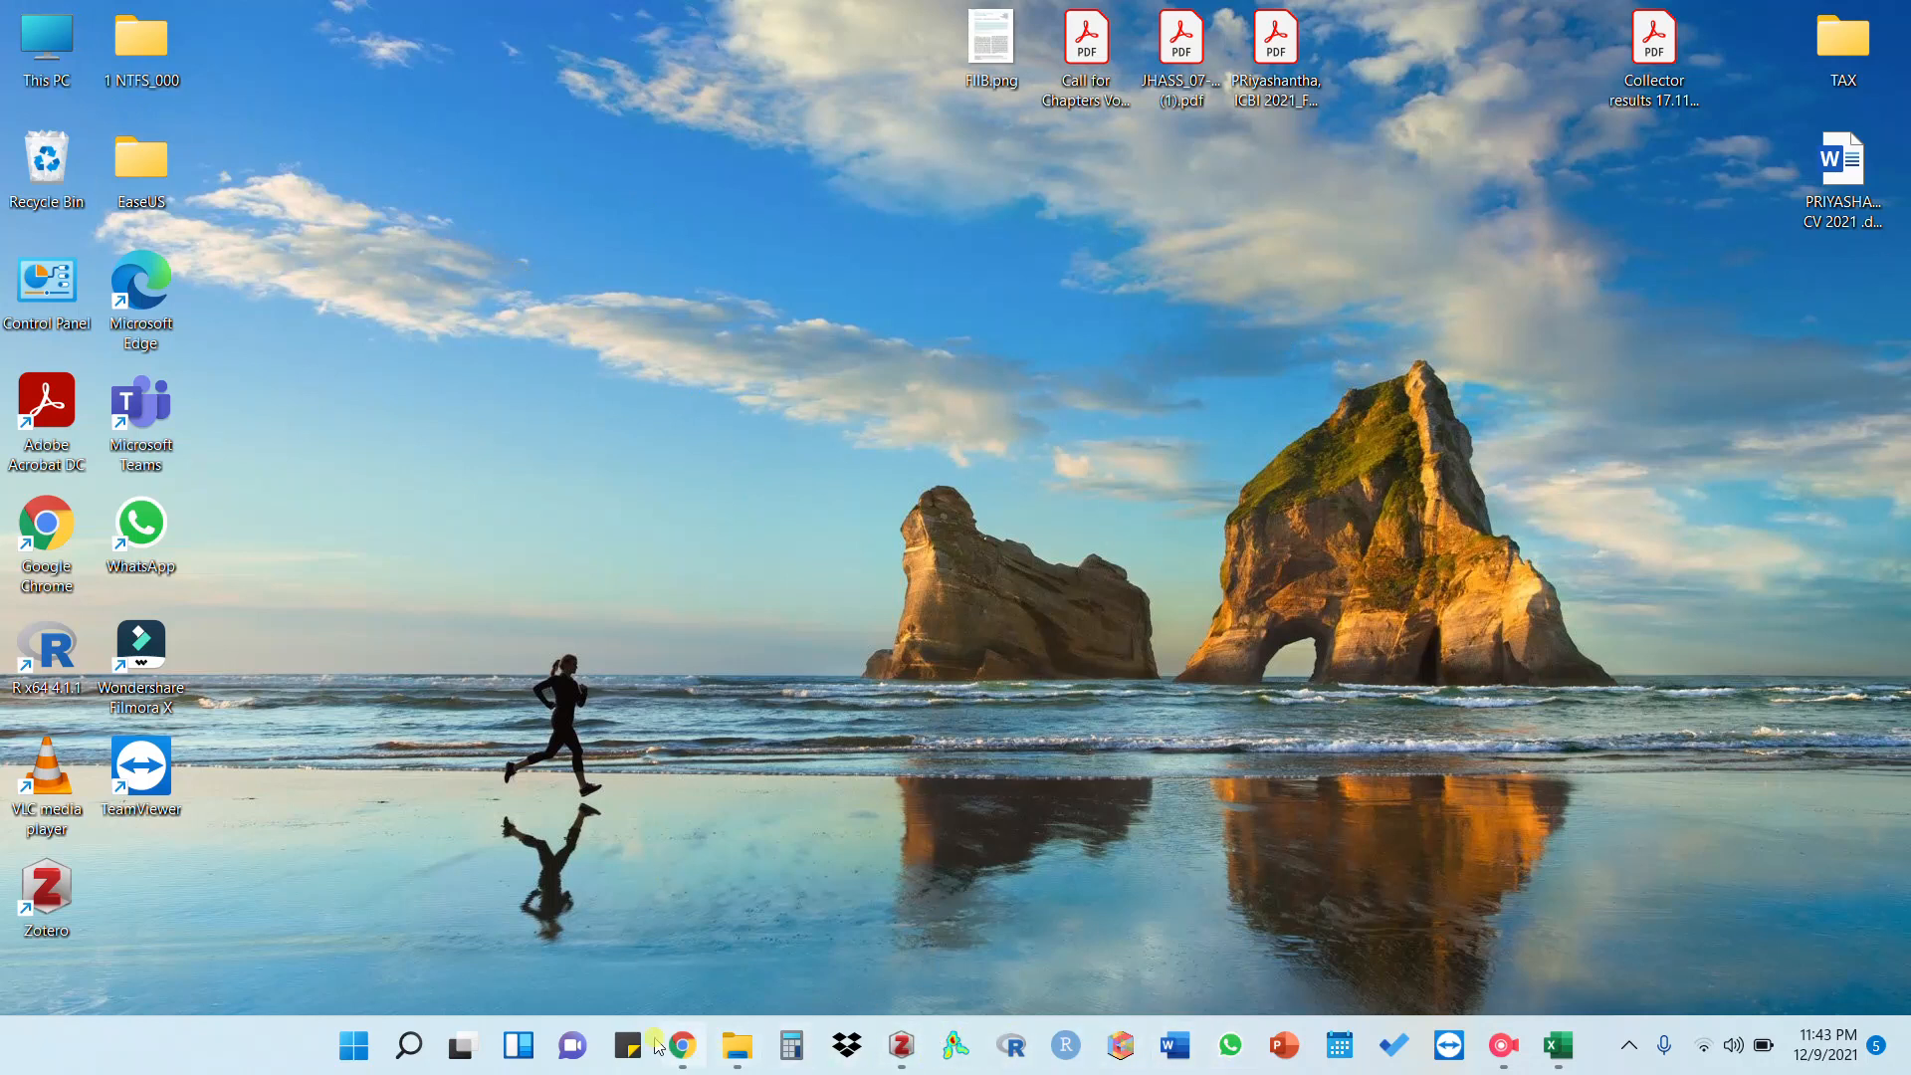
# Open Word, create a blank document and enter the sample sentence "Employee eganagement id define d as jkllll"
pyautogui.click(1180, 1057)
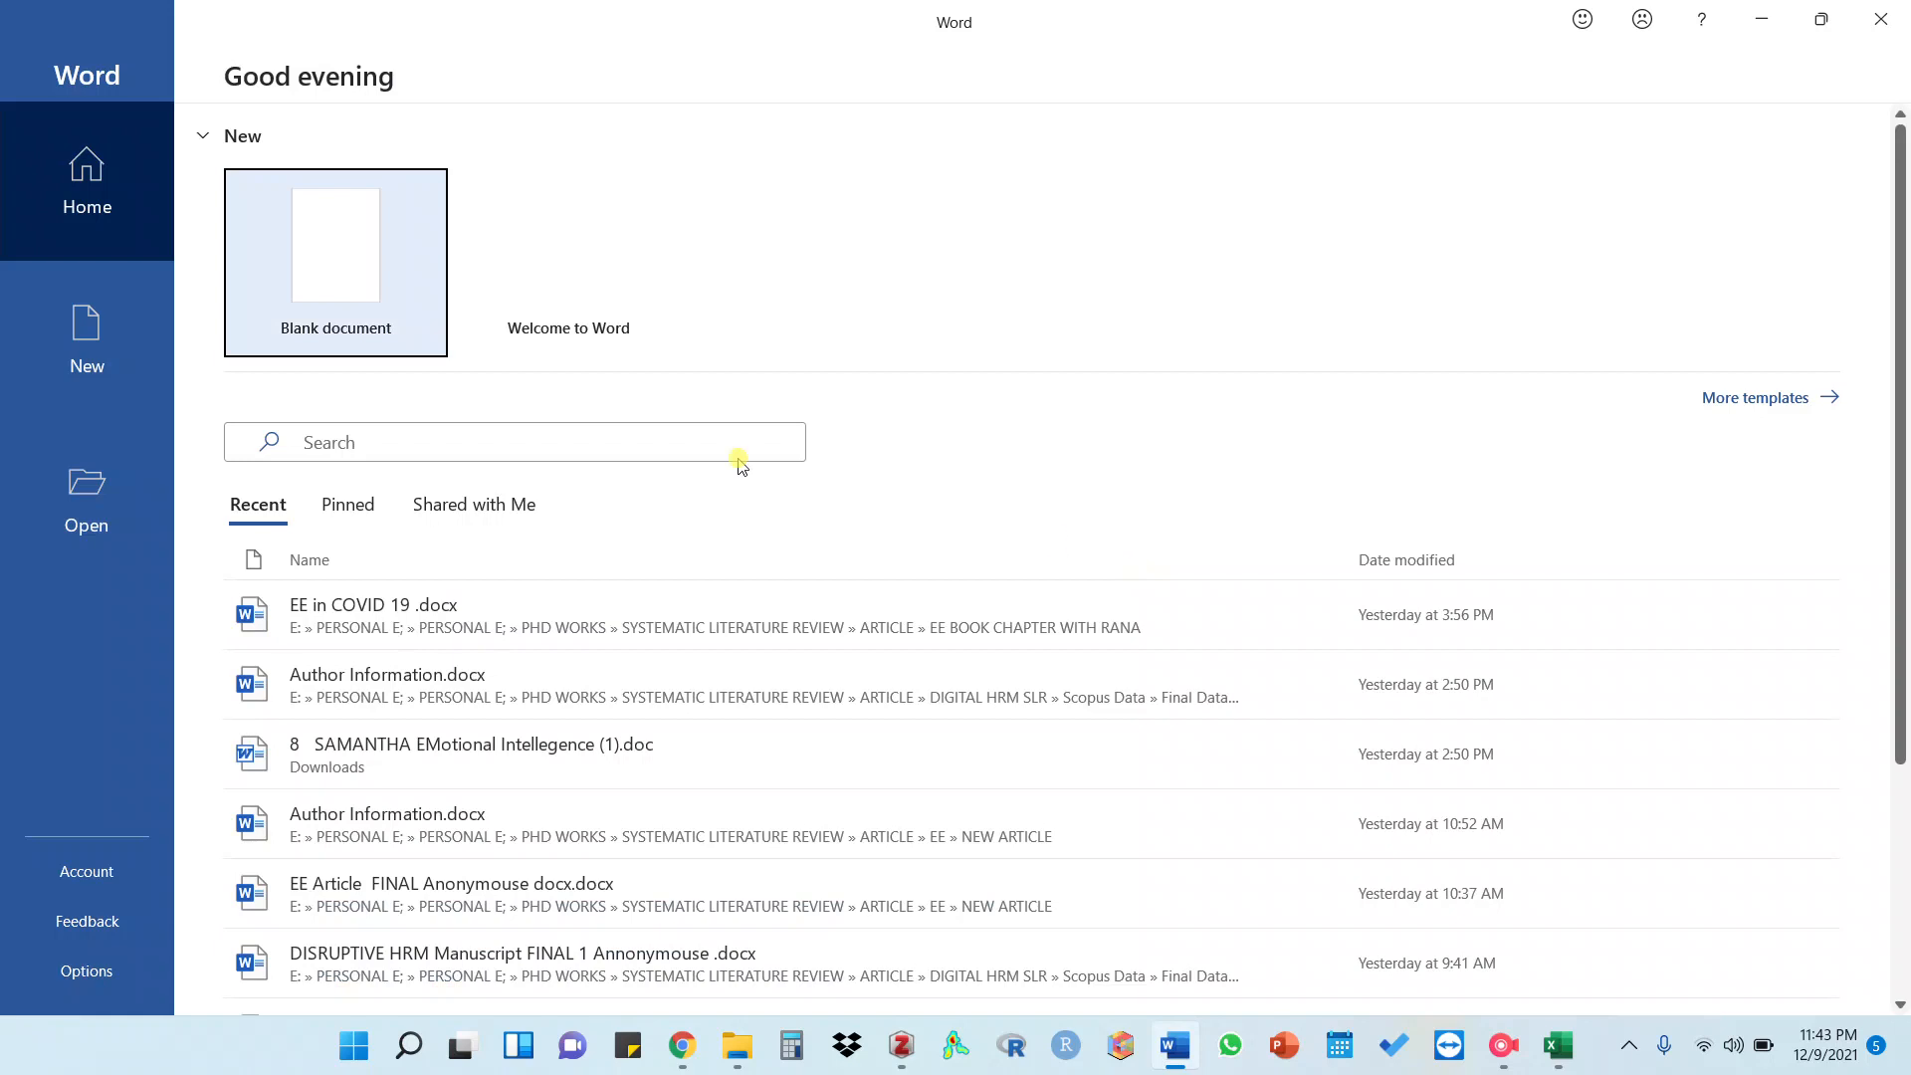
pyautogui.click(339, 261)
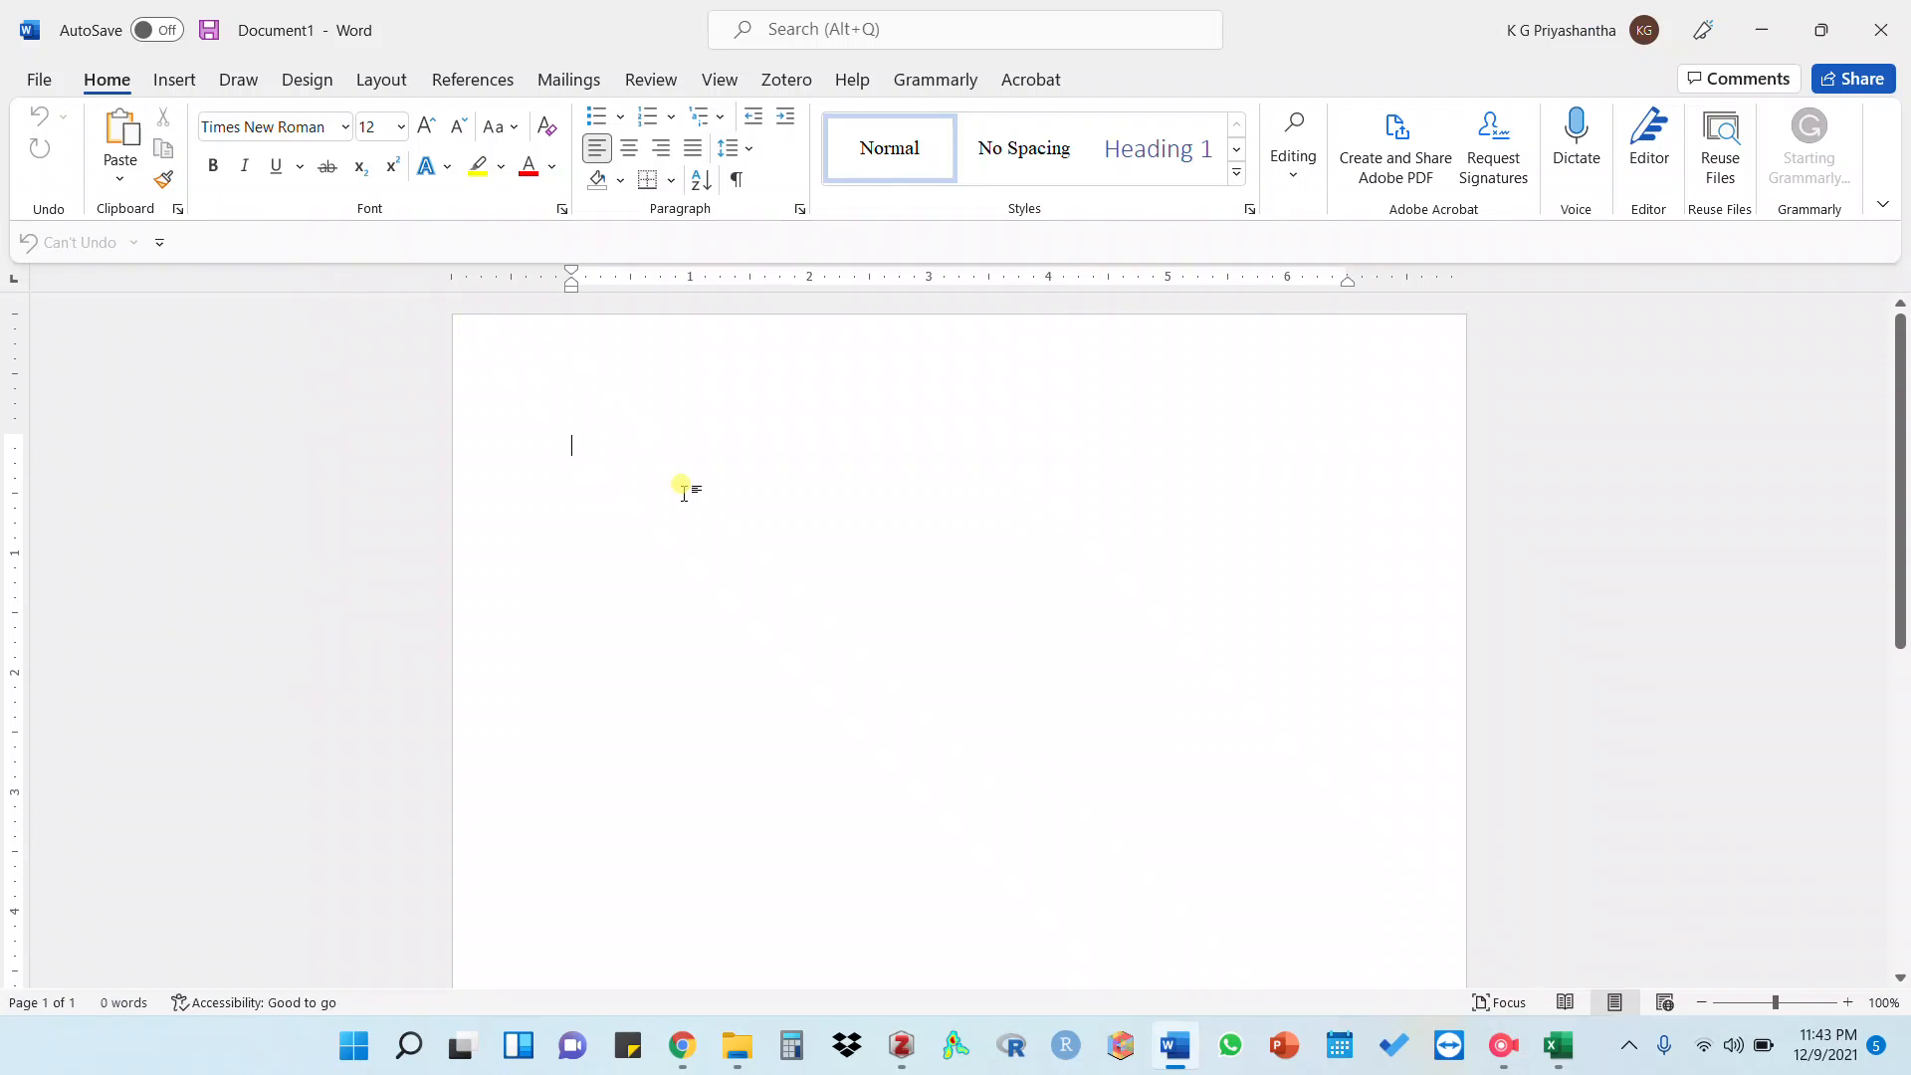
pyautogui.write('employee')
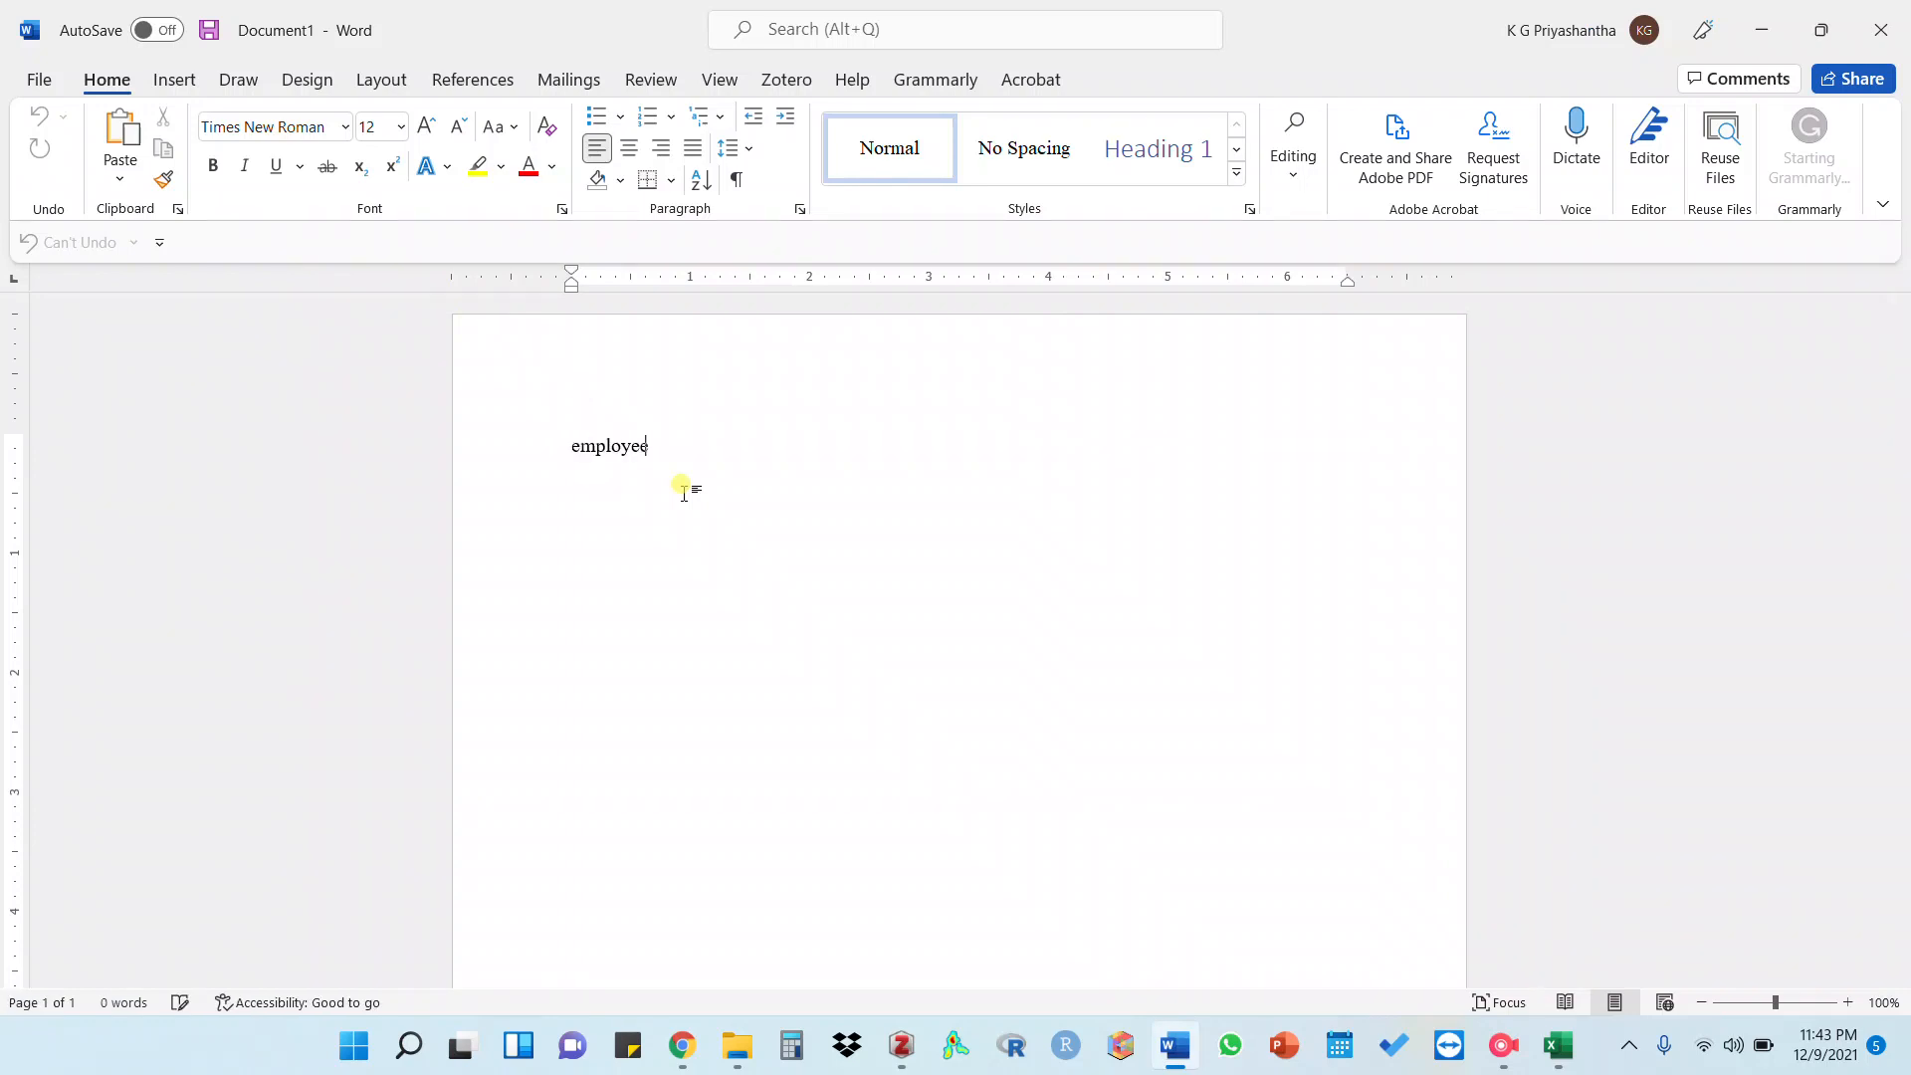
pyautogui.write('e ega')
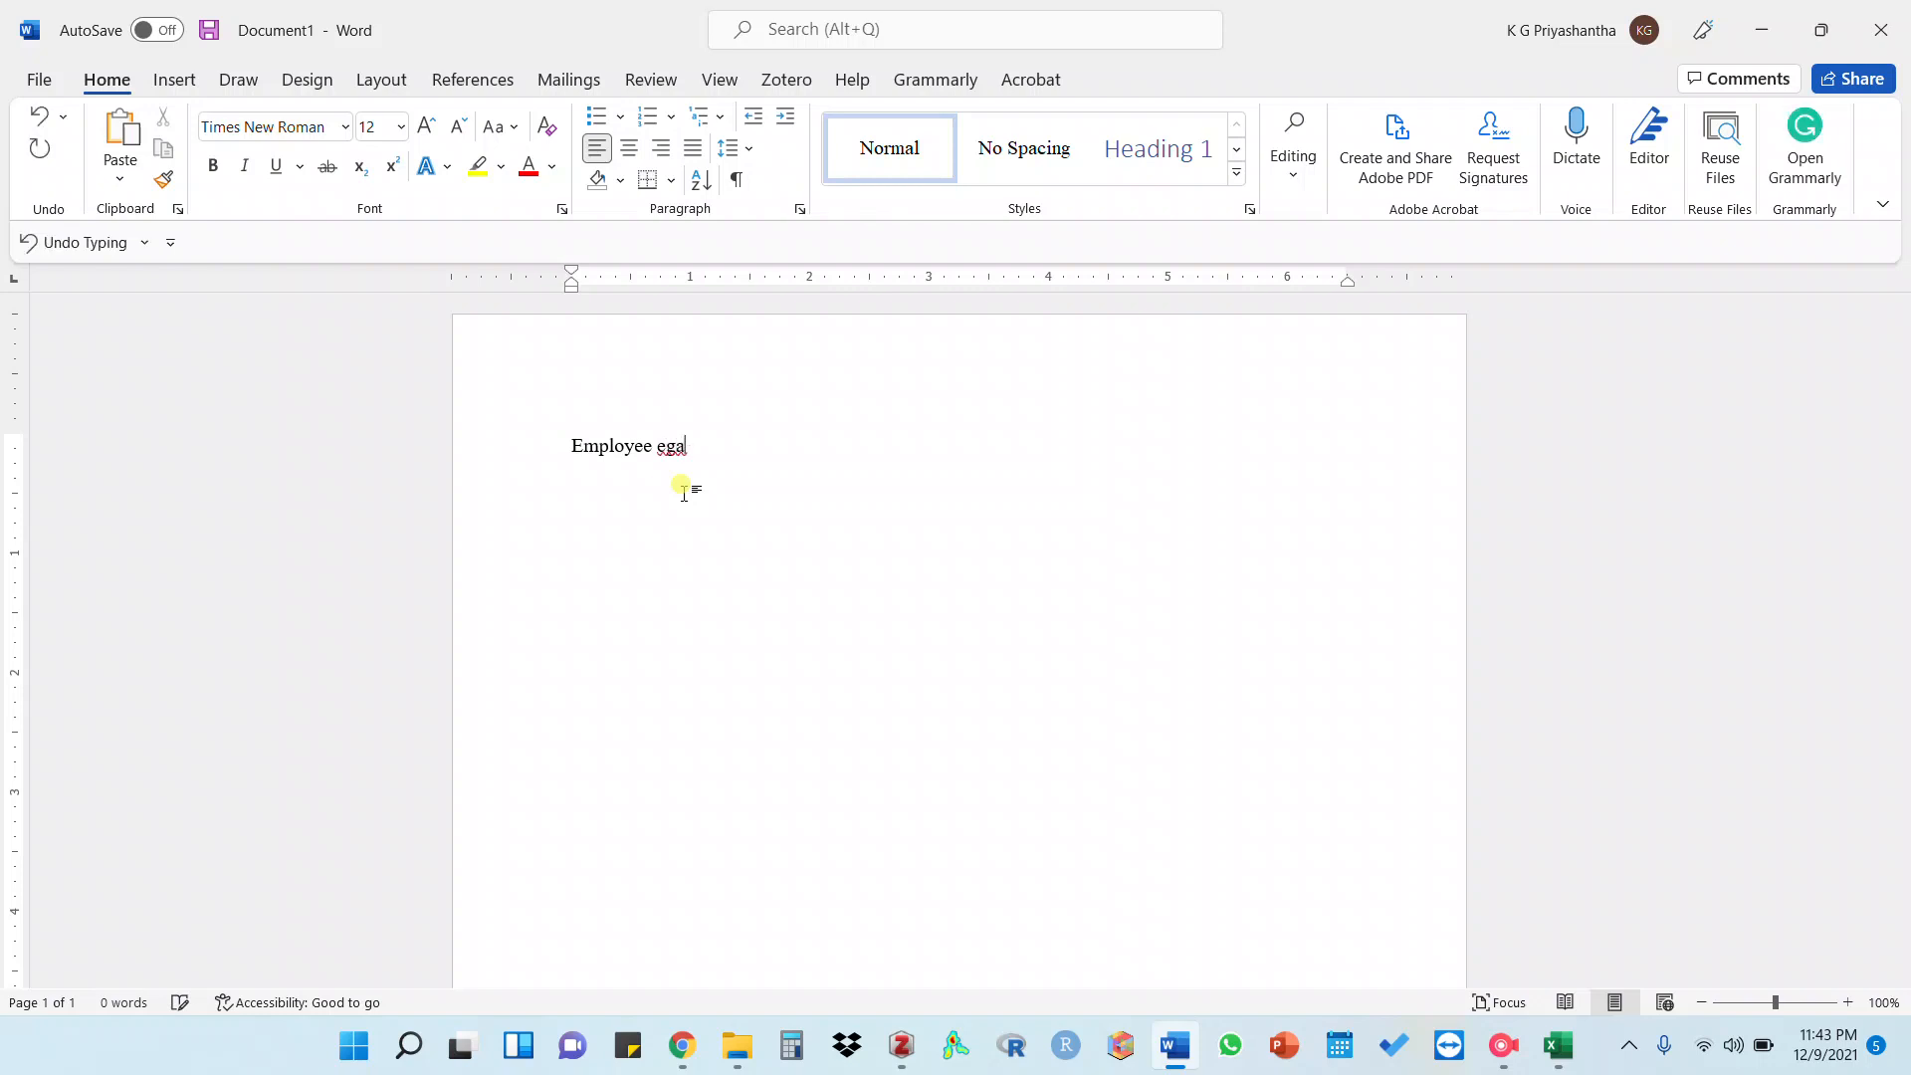
pyautogui.write('nagement id define d as jkllll')
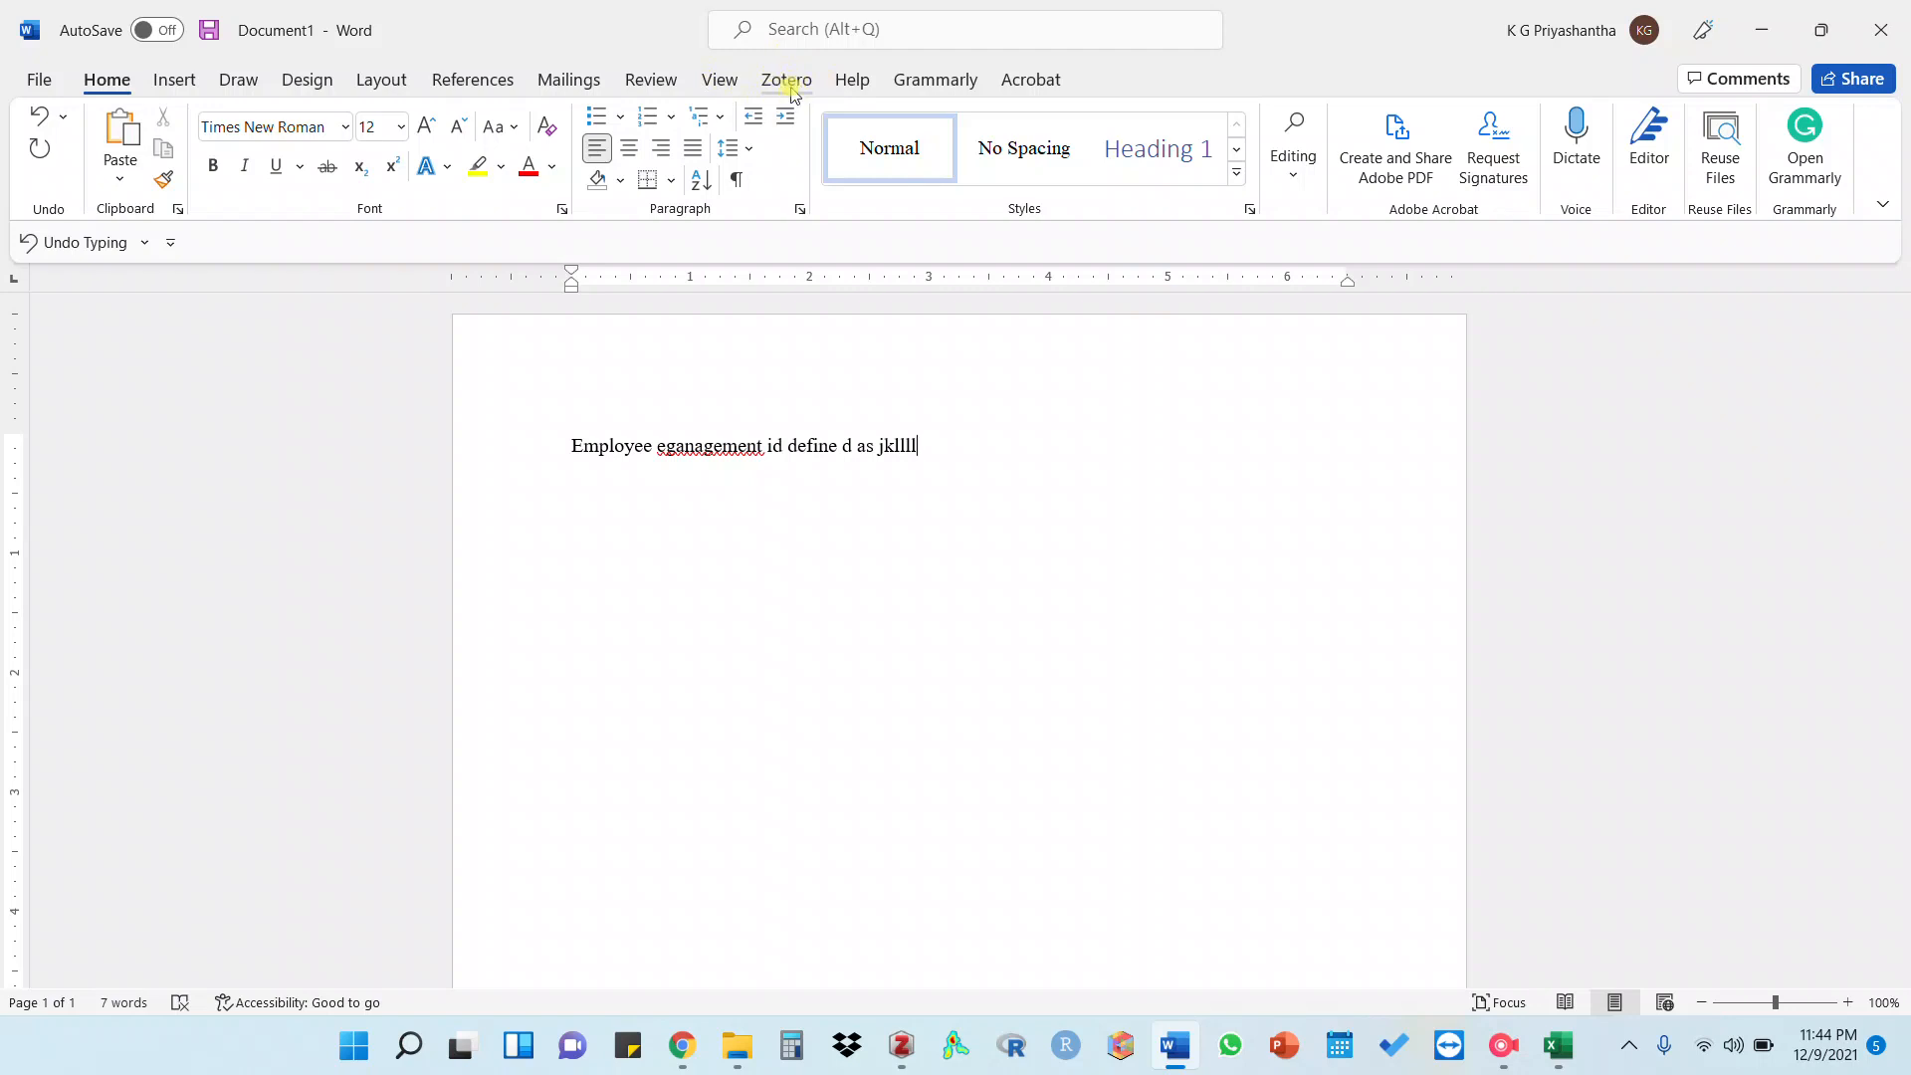
# Start a Zotero citation at the end of the sample sentence, using the American Psychological Association (APA) 7th edition style
pyautogui.click(786, 81)
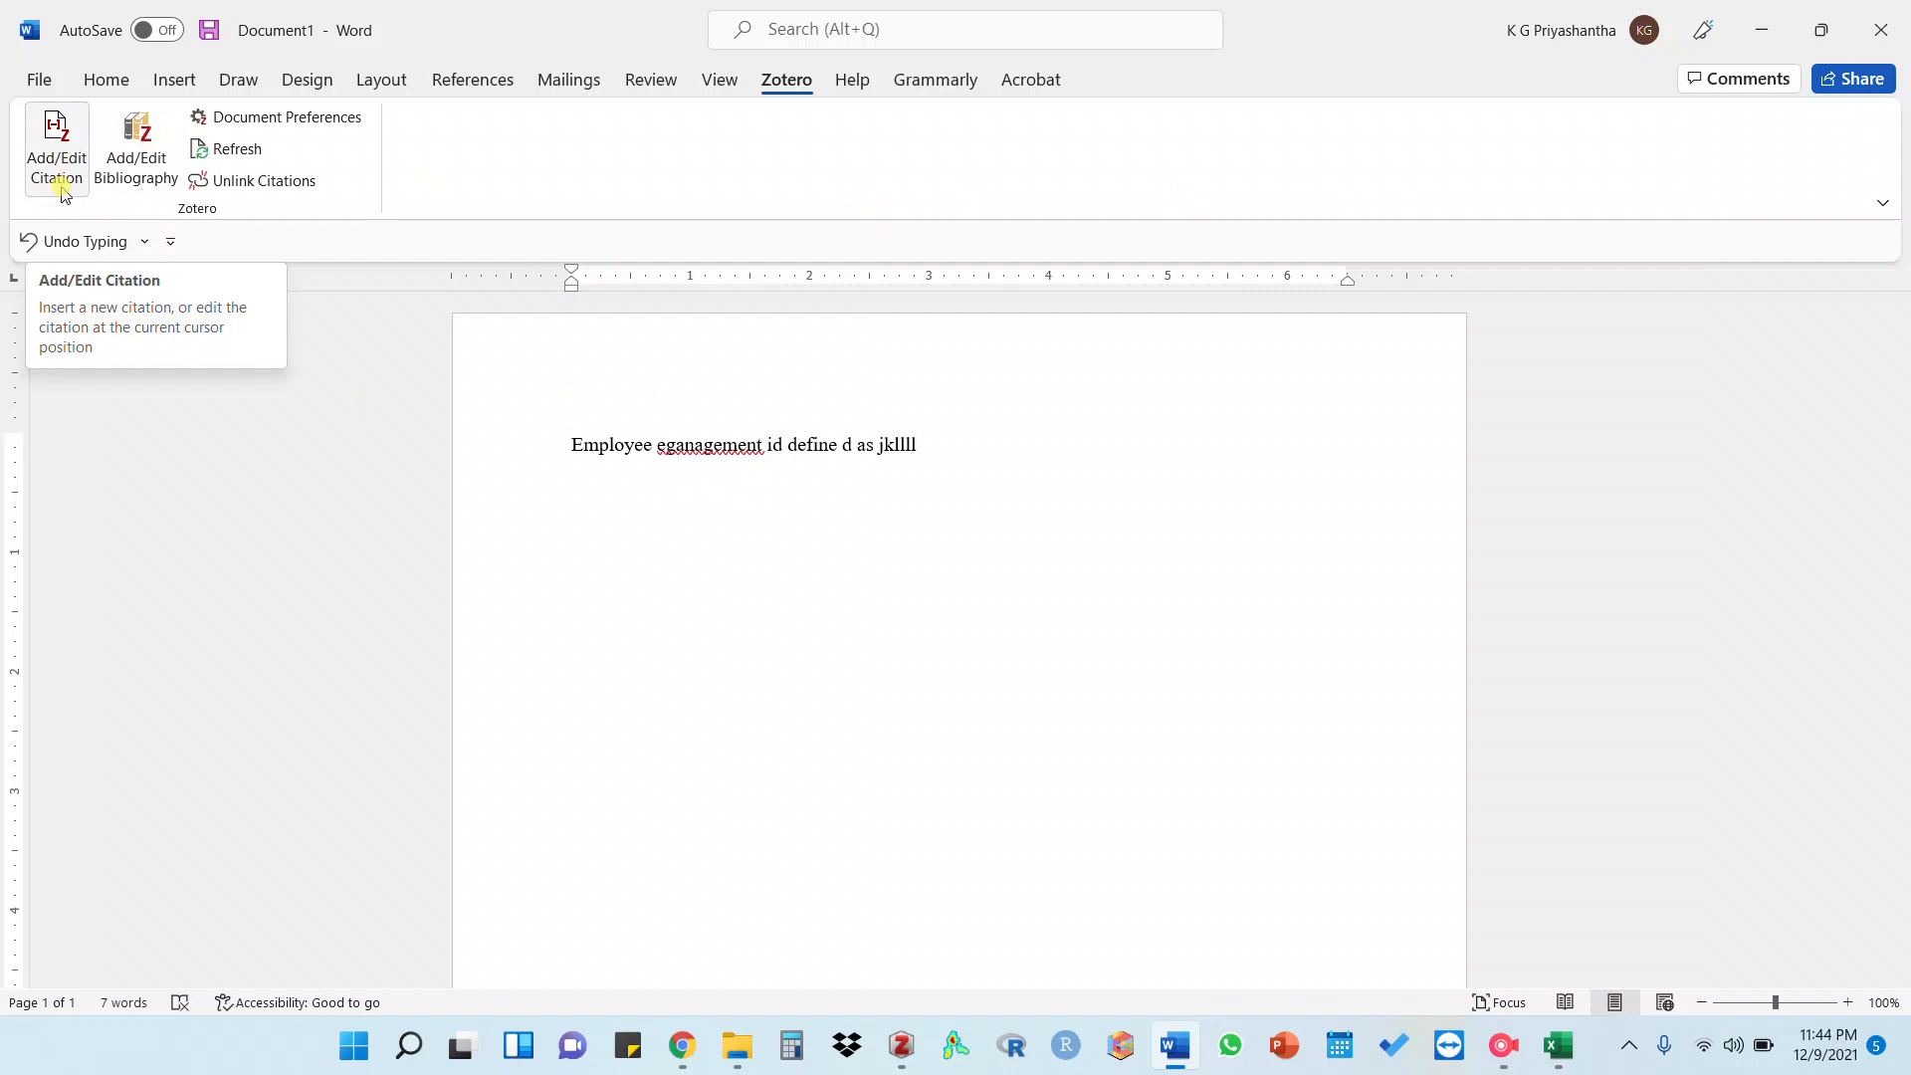
pyautogui.click(923, 443)
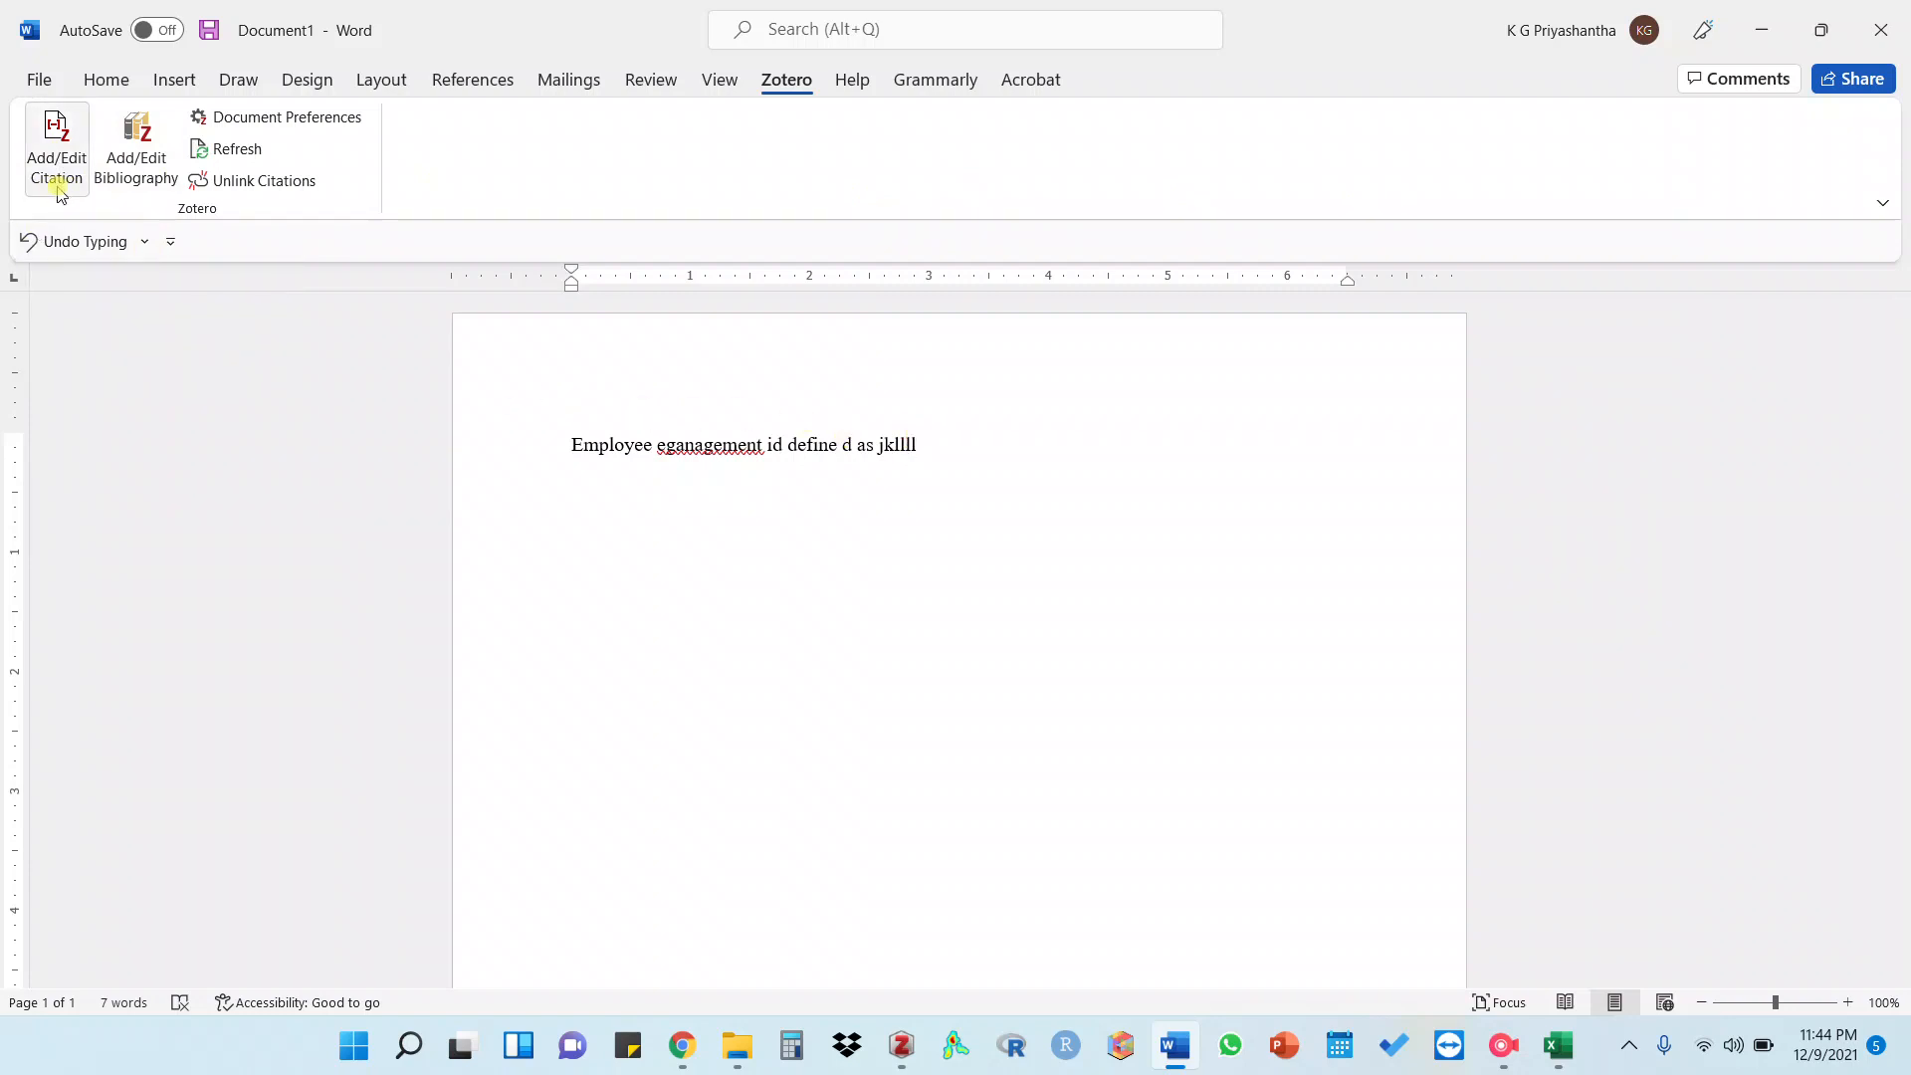
pyautogui.click(56, 144)
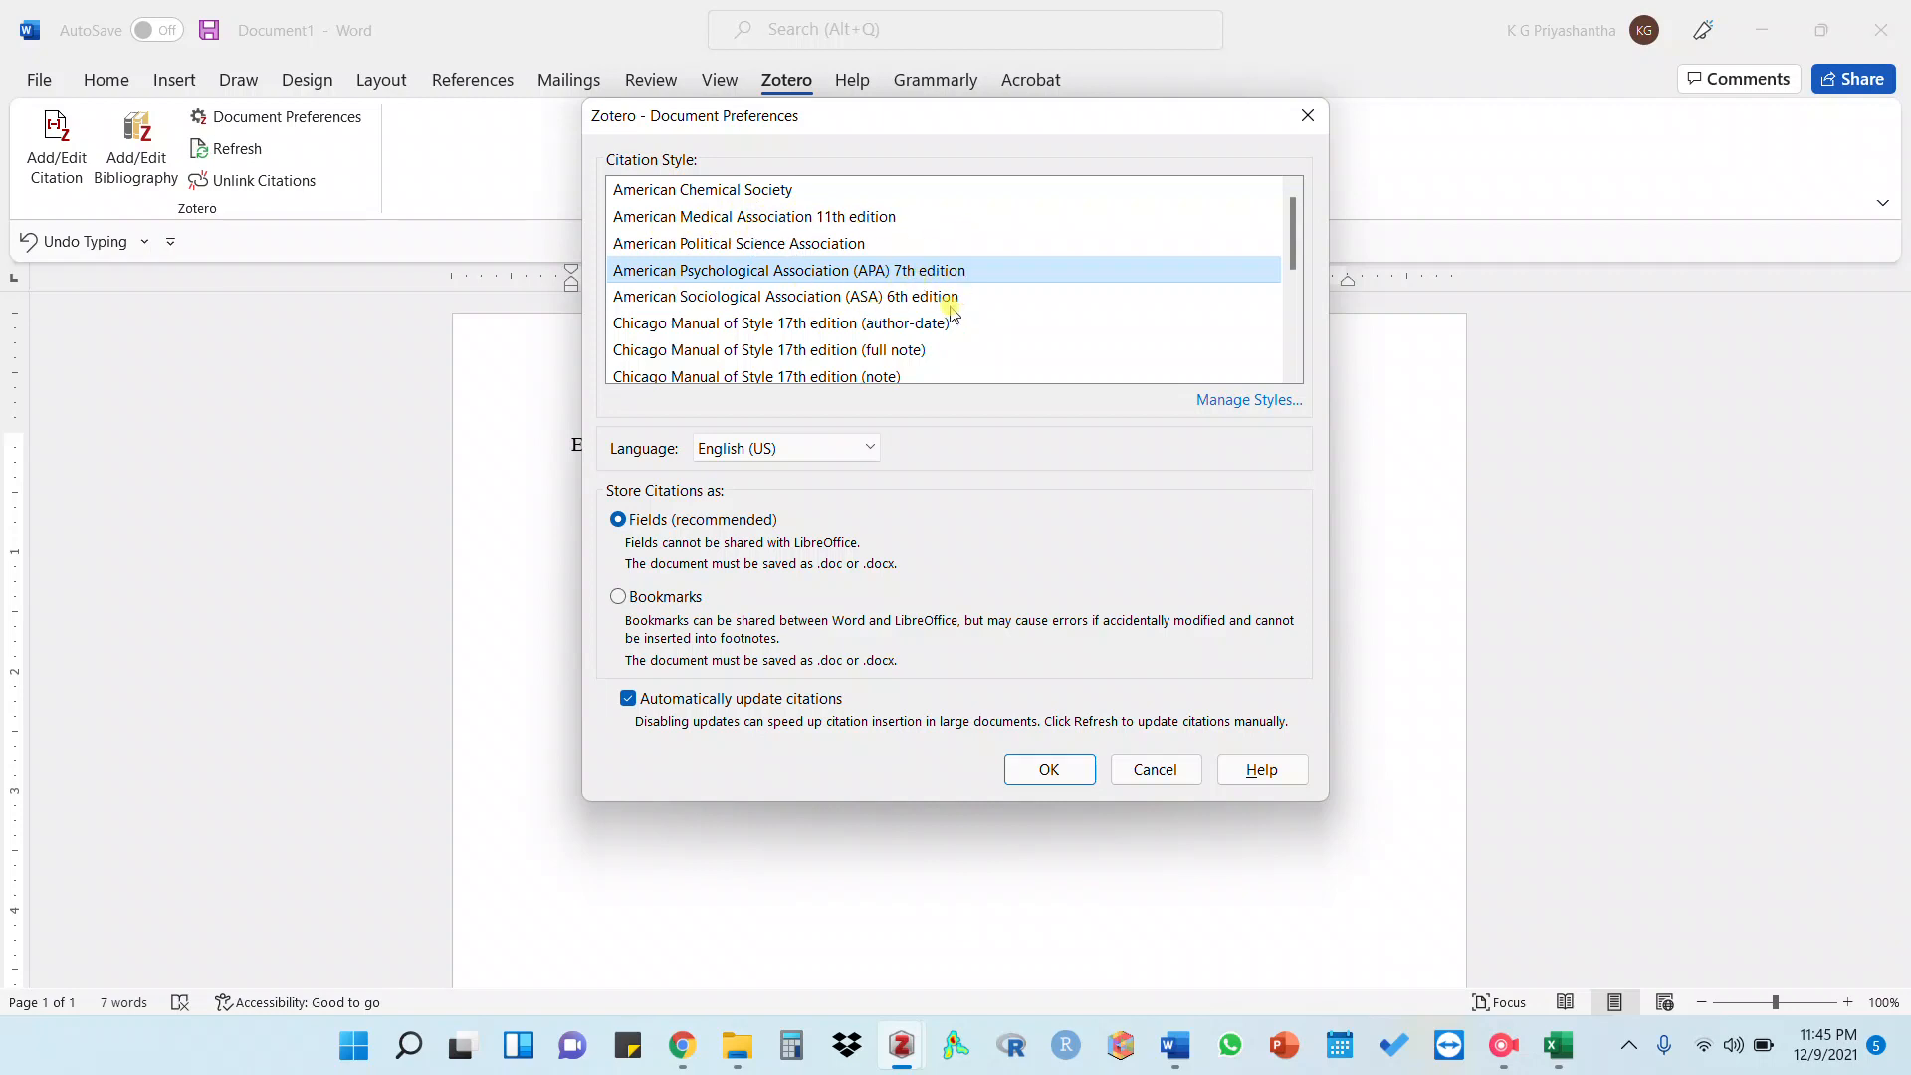
pyautogui.scroll(-2, 866, 320)
pyautogui.scroll(2, 836, 319)
pyautogui.click(872, 271)
pyautogui.click(1061, 767)
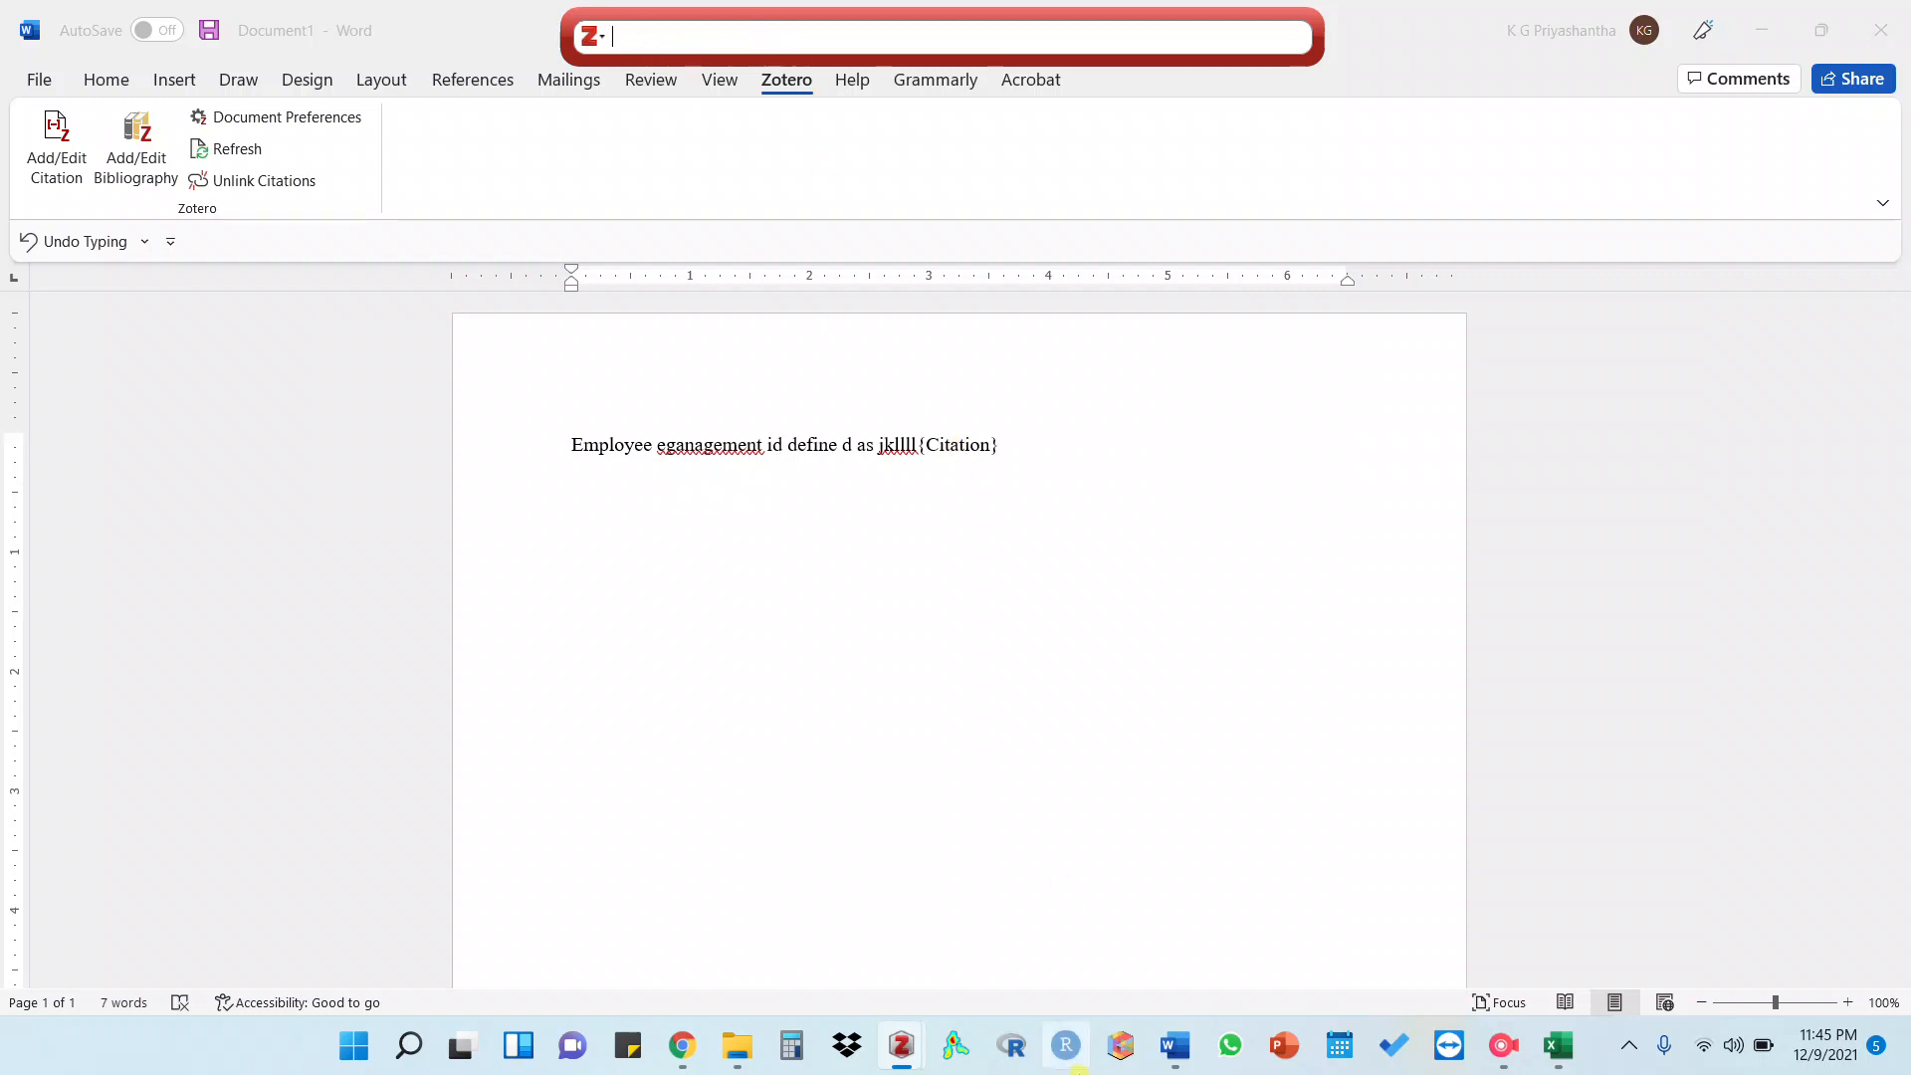
# Bring up Zotero and open the citation style manager in its Cite preferences to examine the installed styles
pyautogui.moveTo(901, 1045)
pyautogui.click(732, 920)
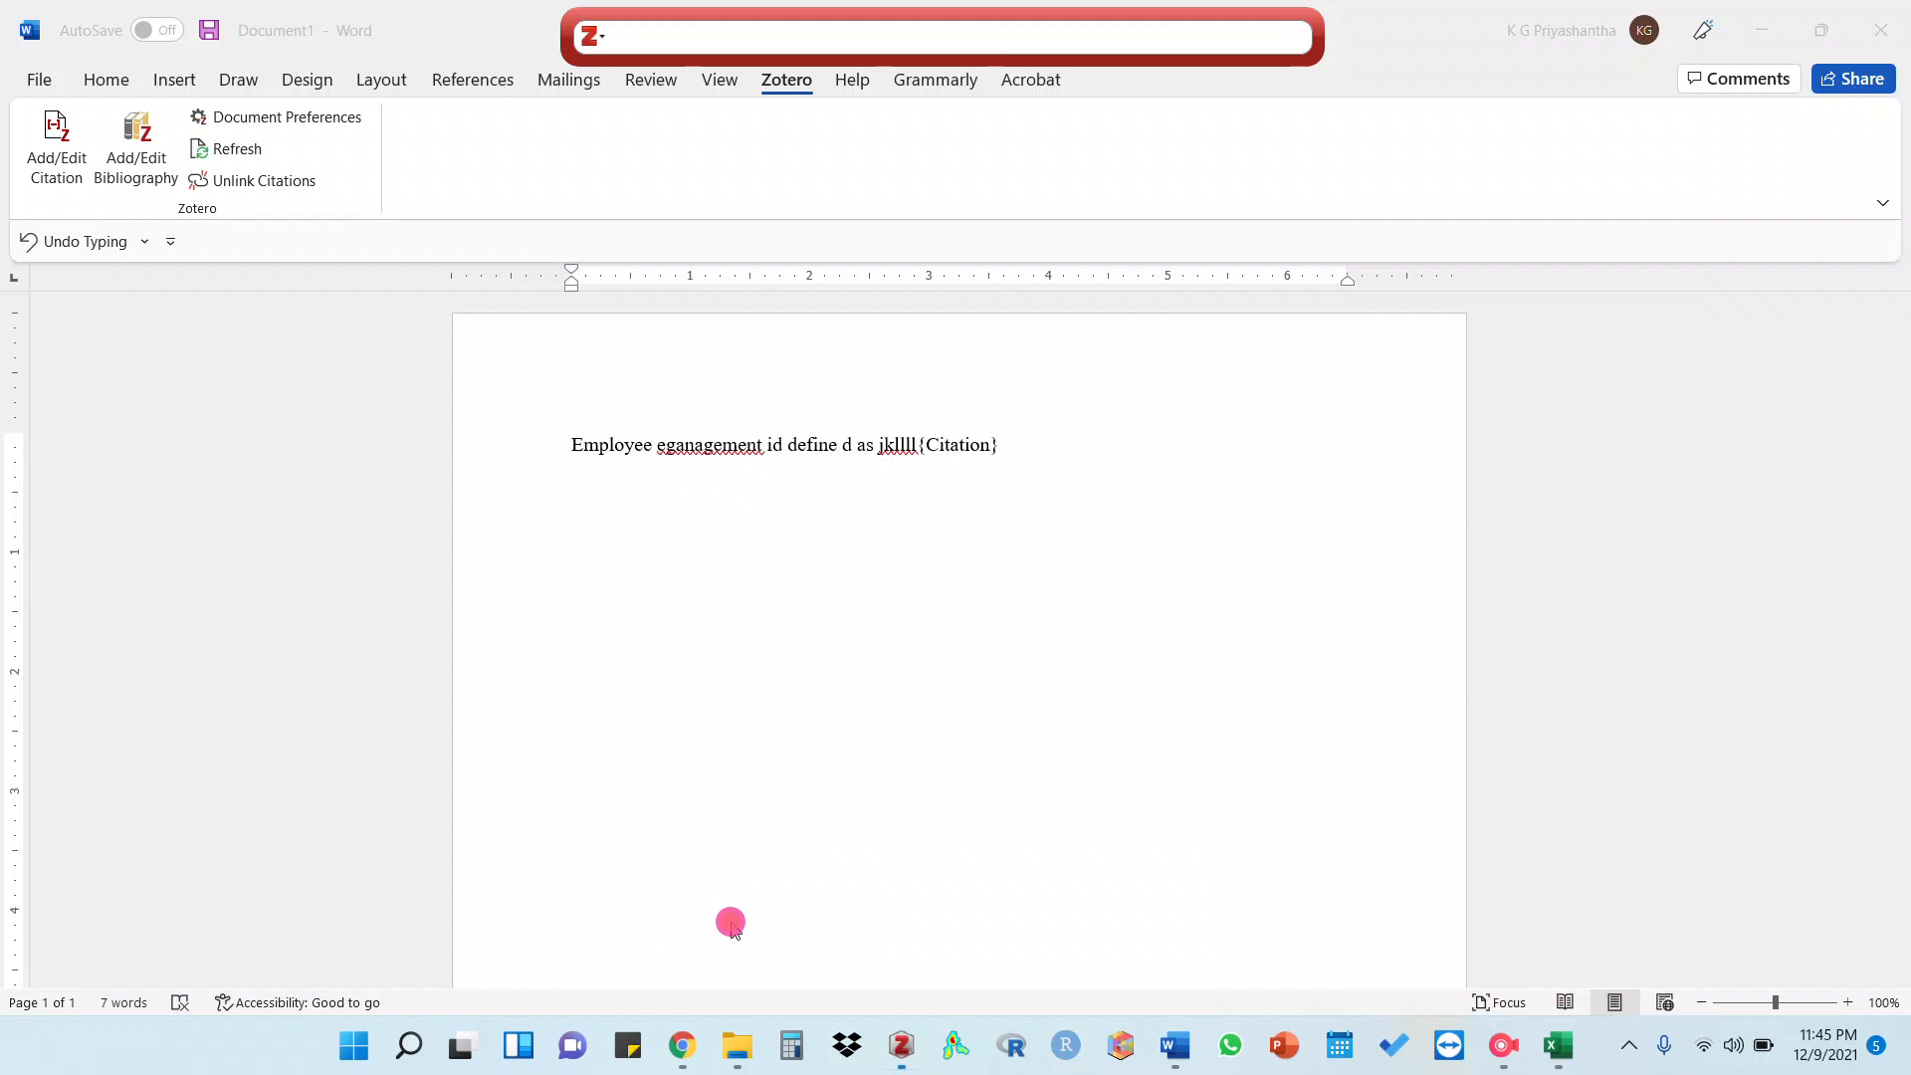
pyautogui.moveTo(791, 8); pyautogui.dragTo(781, 350)
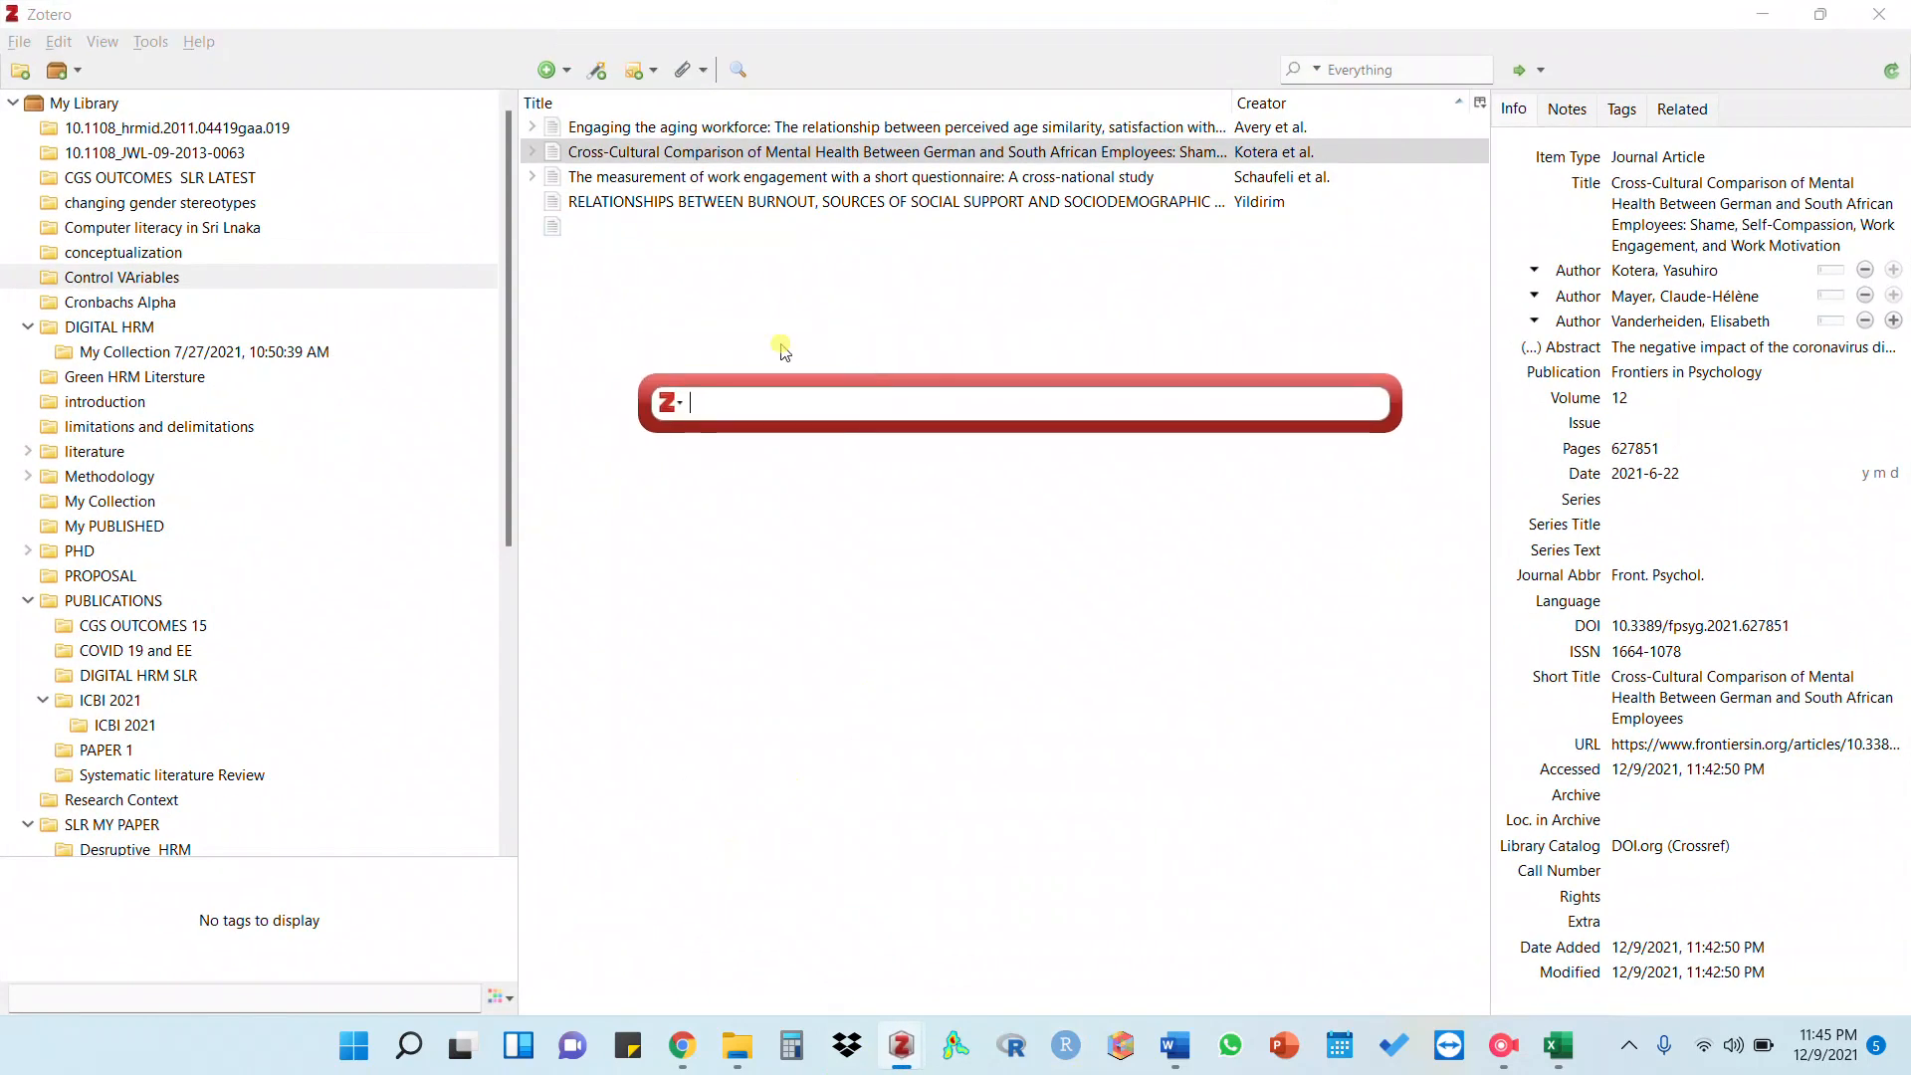
pyautogui.click(149, 44)
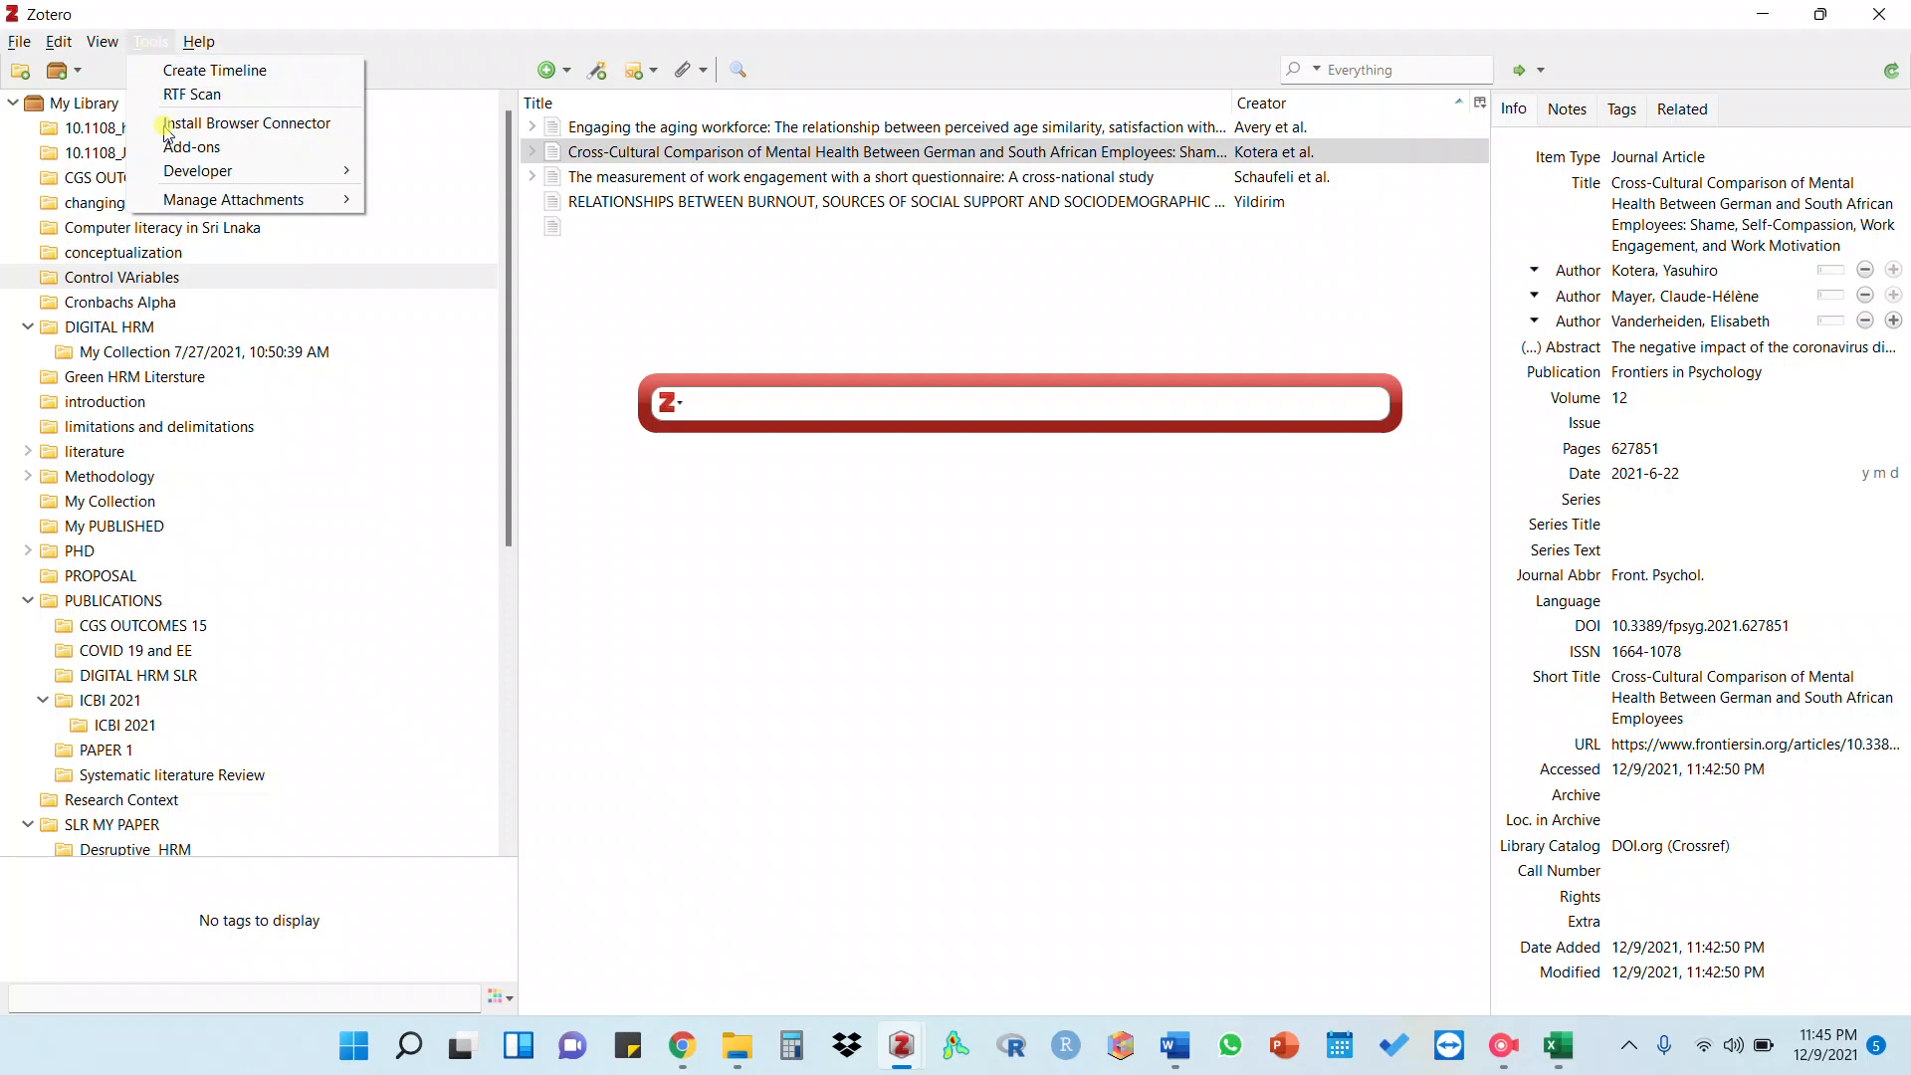
pyautogui.moveTo(123, 46)
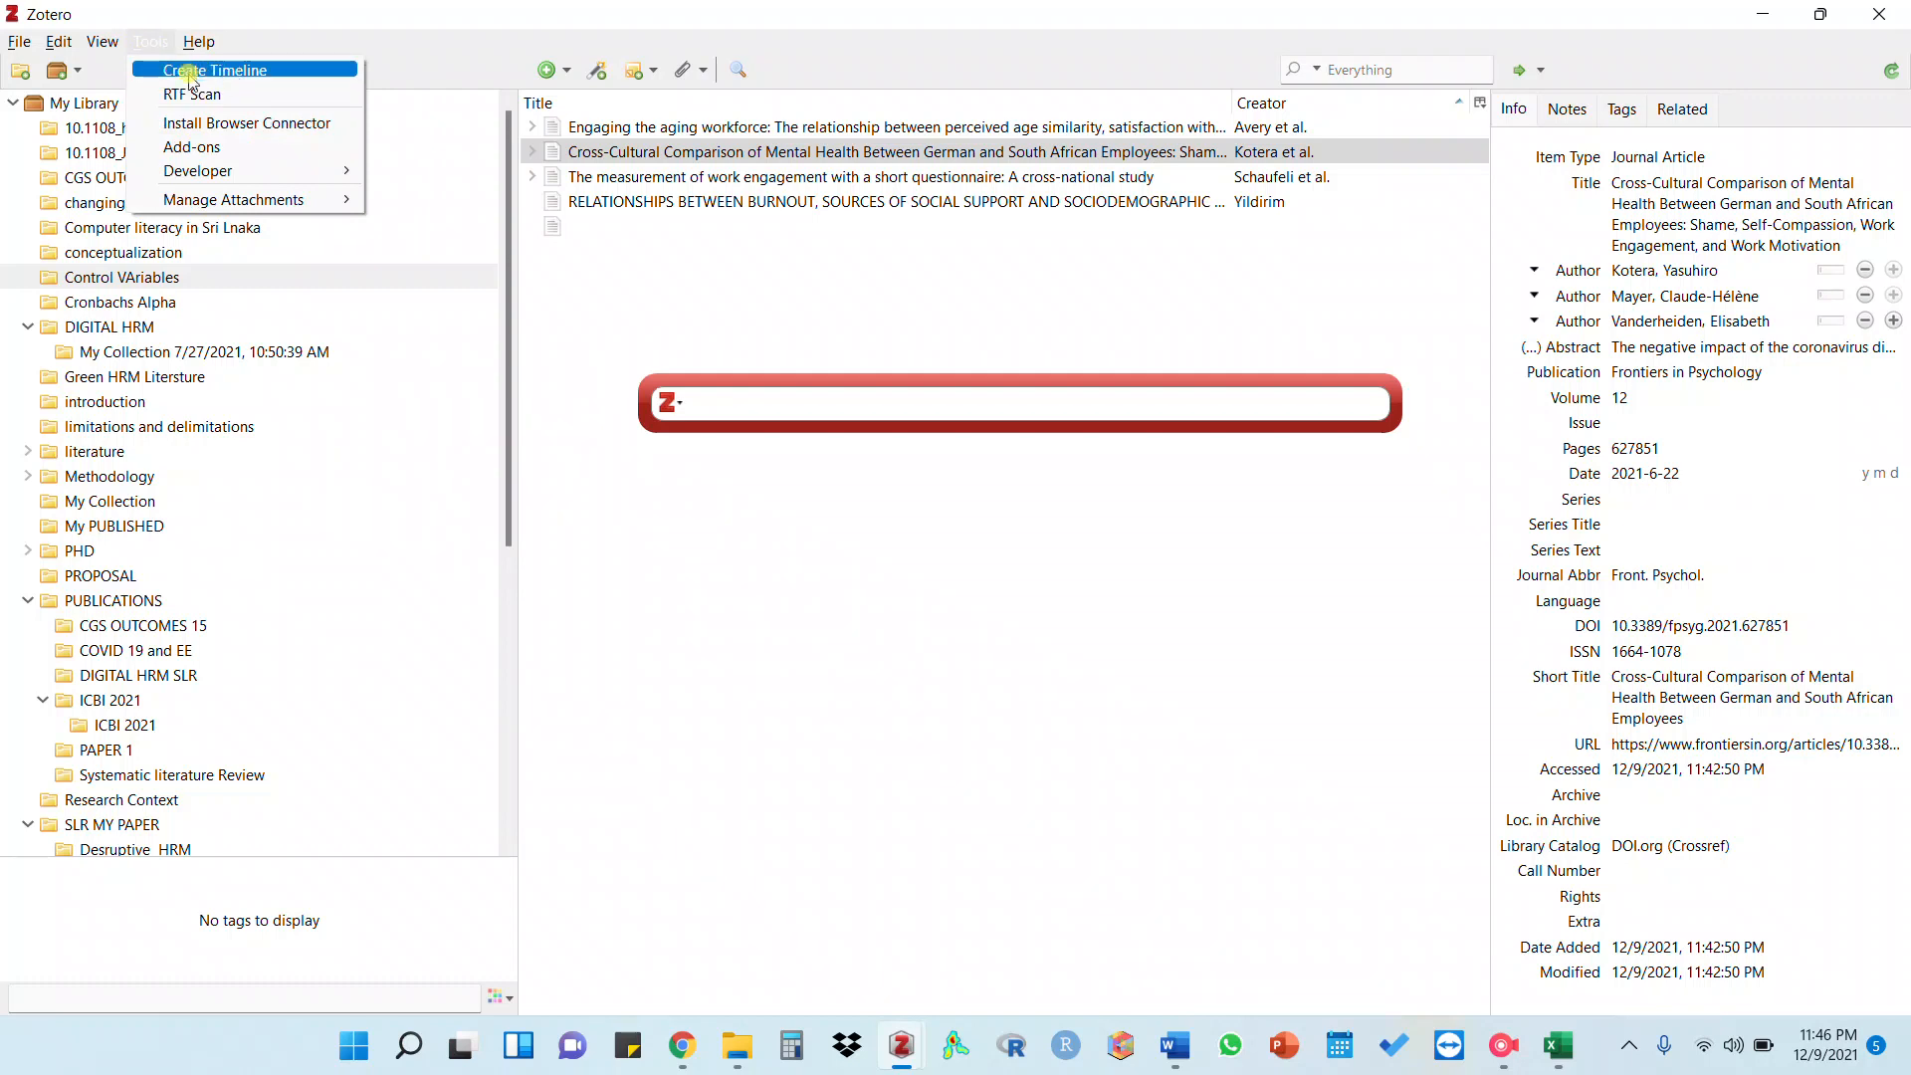
pyautogui.moveTo(238, 202)
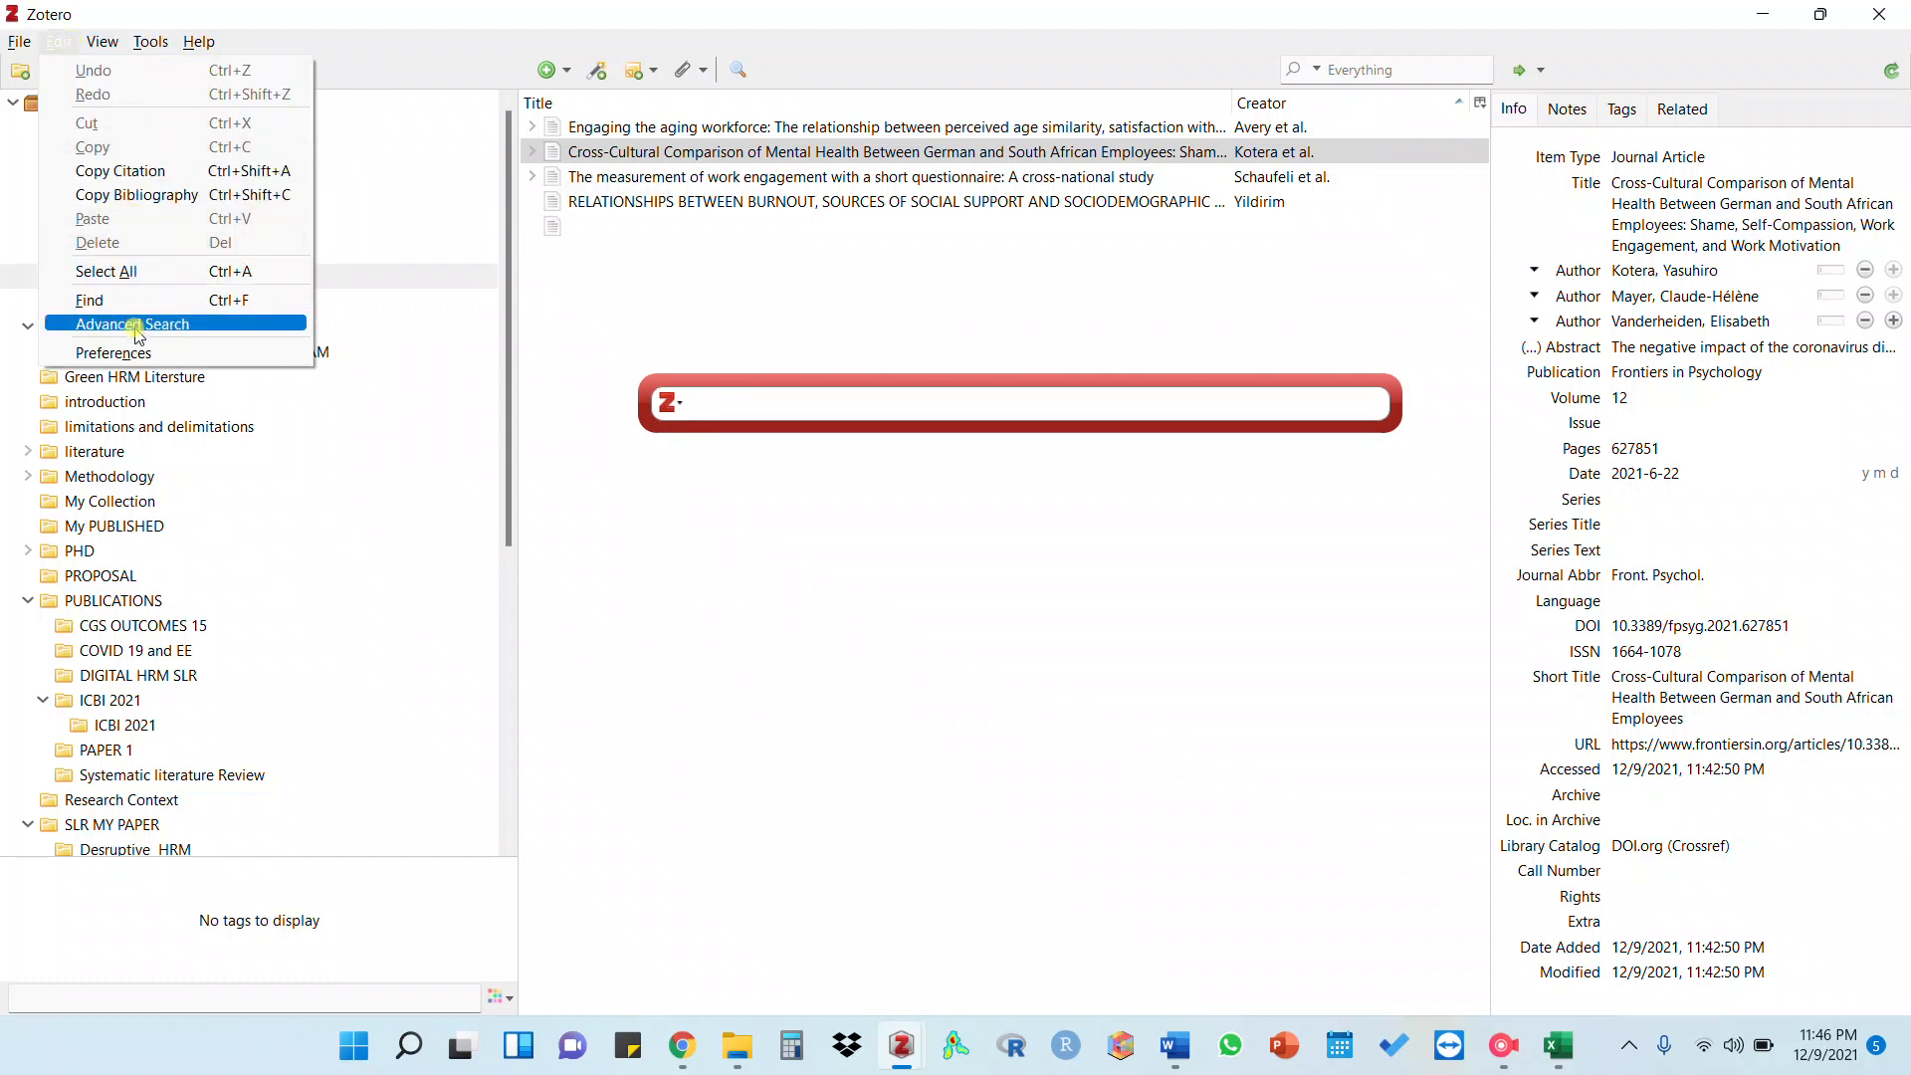
pyautogui.click(137, 356)
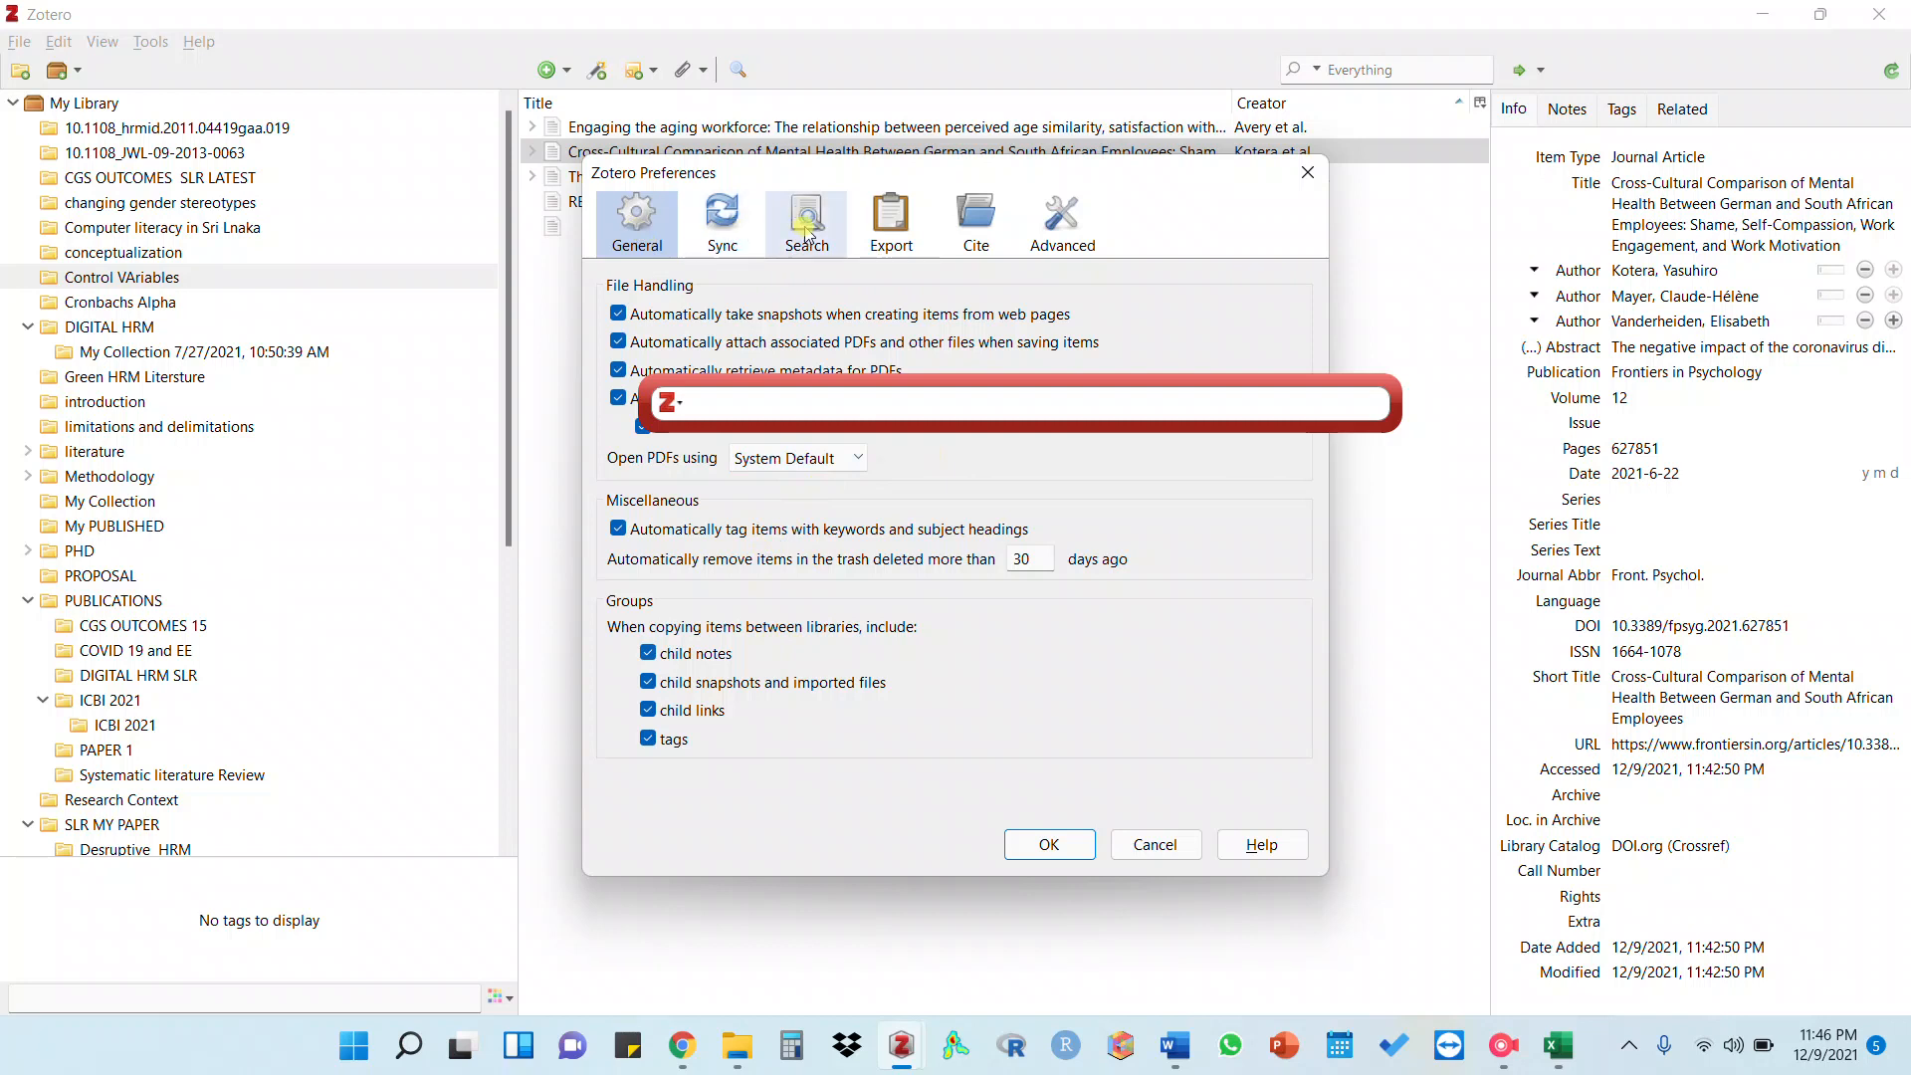
pyautogui.click(978, 235)
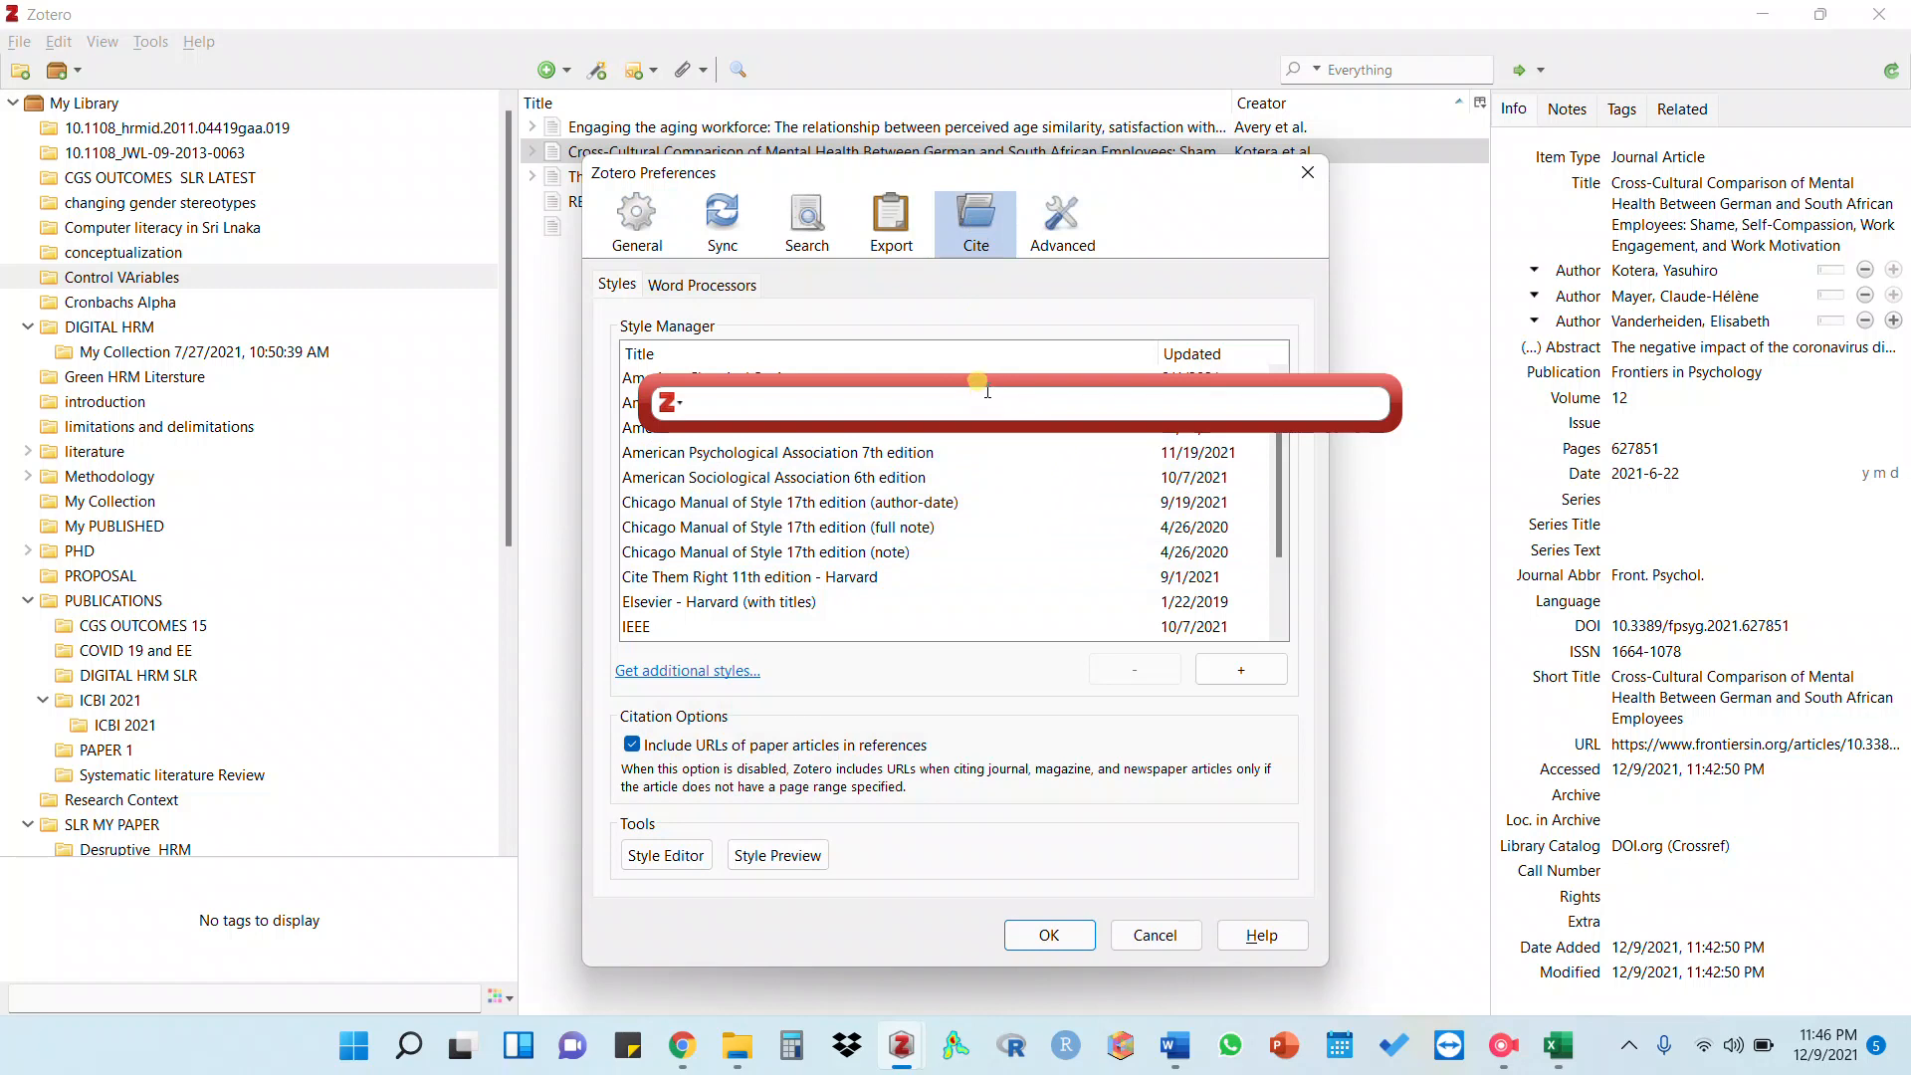
# Dismiss the citation search bar, highlight American Psychological Association 7th edition in the style list, and cancel the preferences
pyautogui.moveTo(986, 388); pyautogui.dragTo(1389, 289)
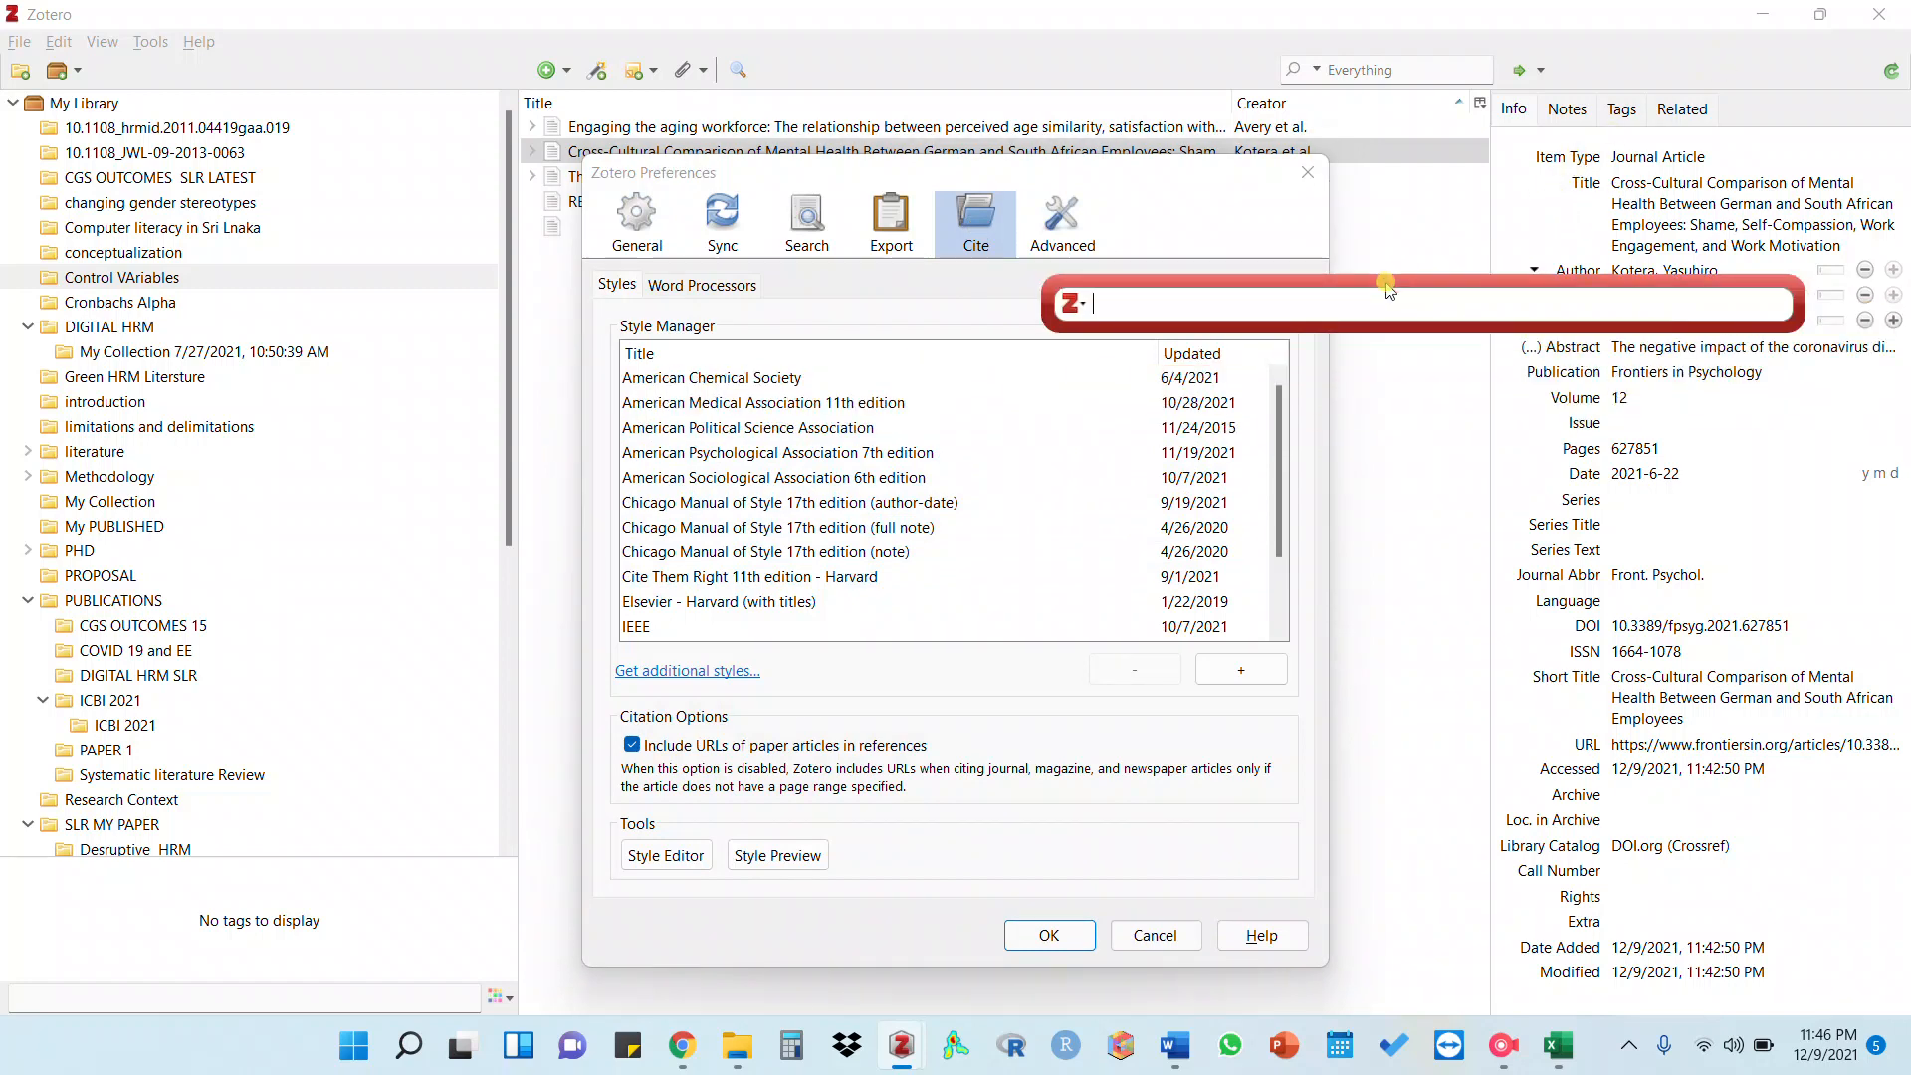
pyautogui.press('Escape')
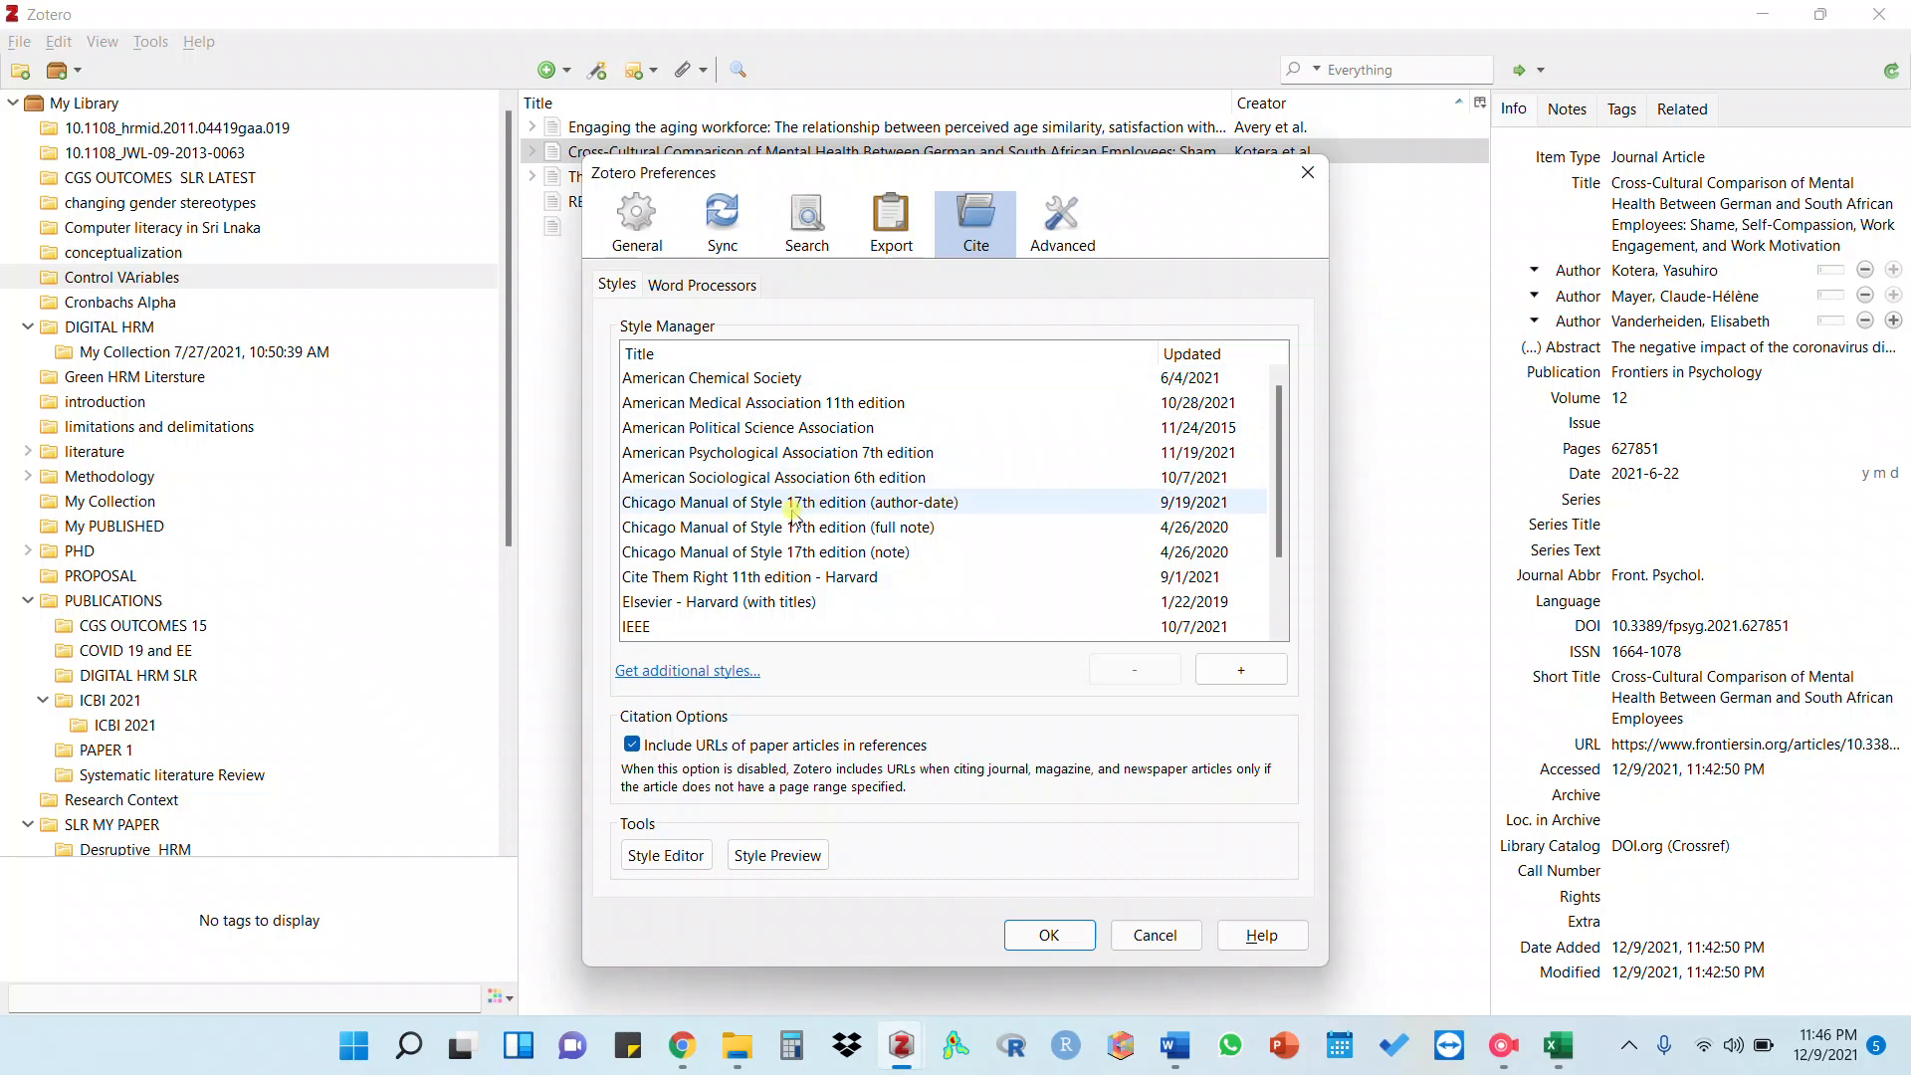
pyautogui.click(832, 451)
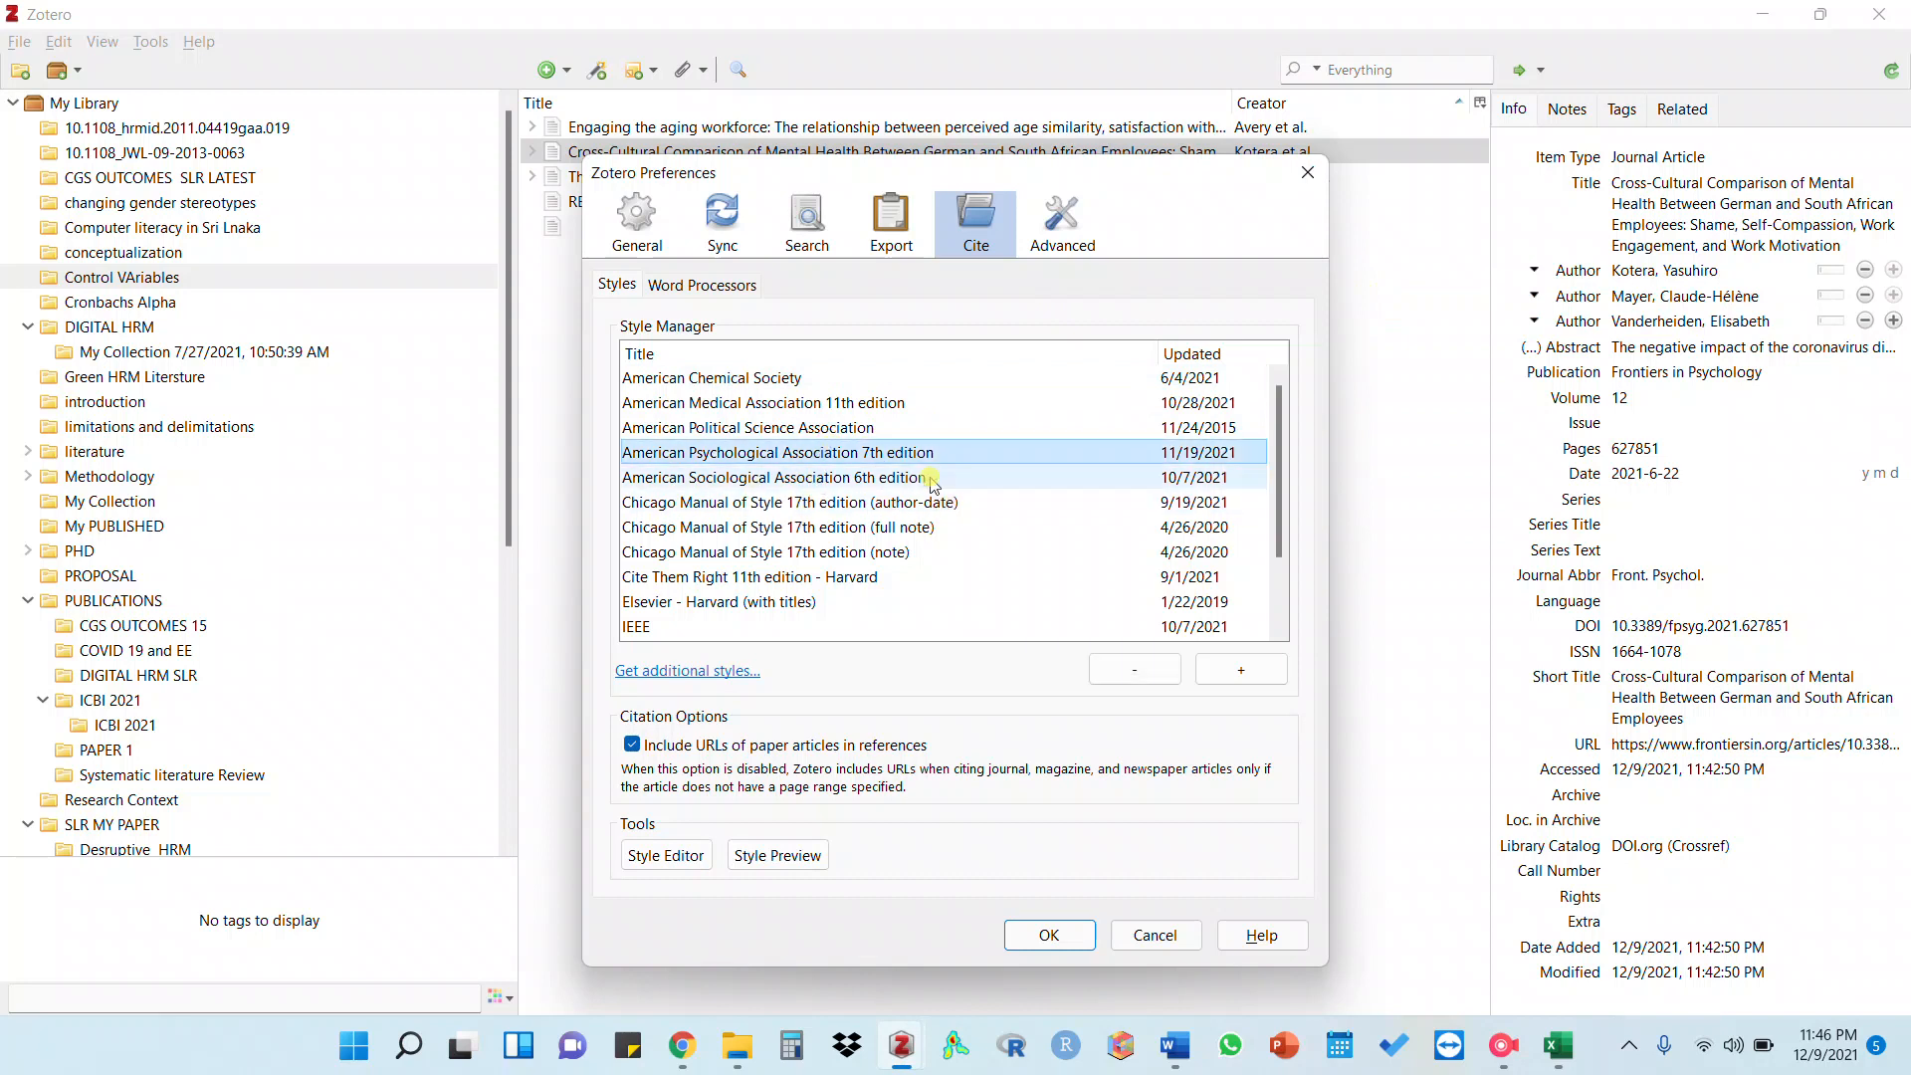
pyautogui.click(1157, 937)
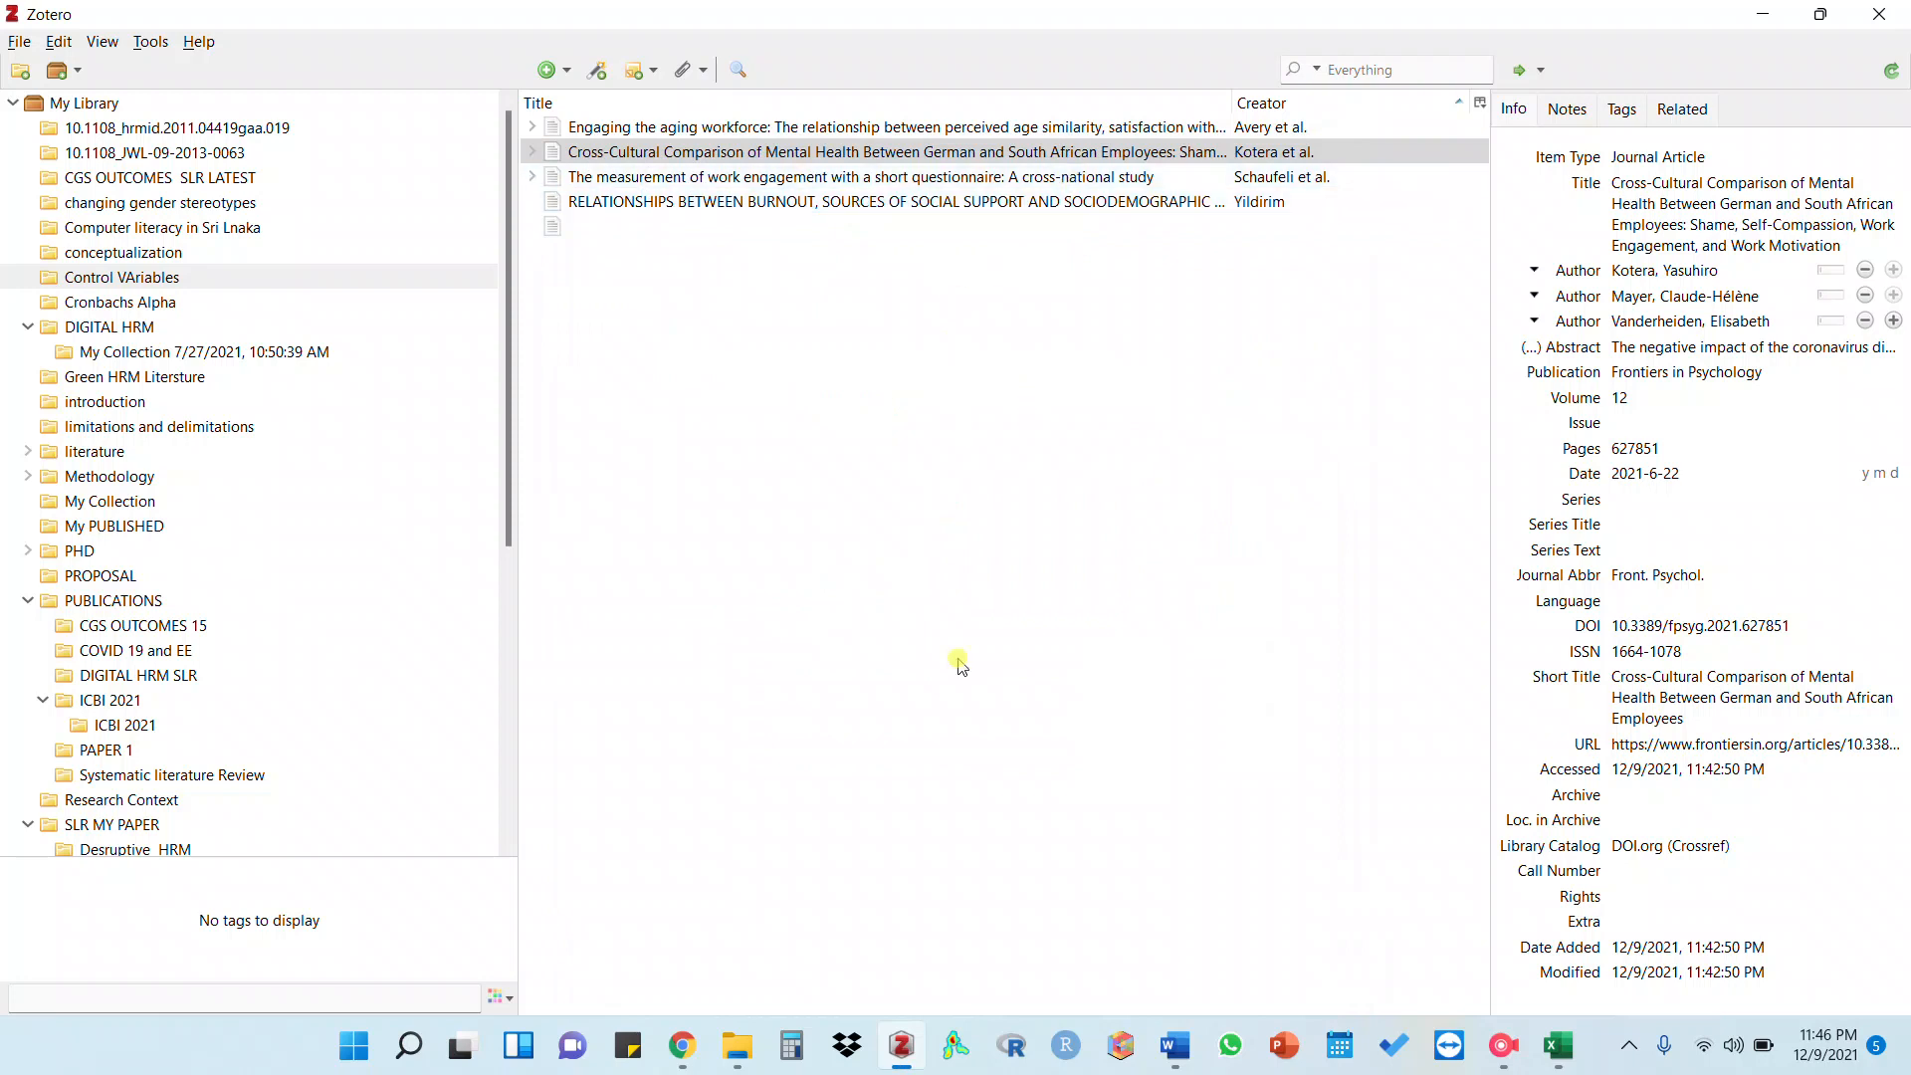
# Insert the 2014 "Work-Life Conflict with Turnover Intention" article as the Zotero citation in the Word sentence and continue with "..hufhdfDHFf"
pyautogui.click(1176, 1045)
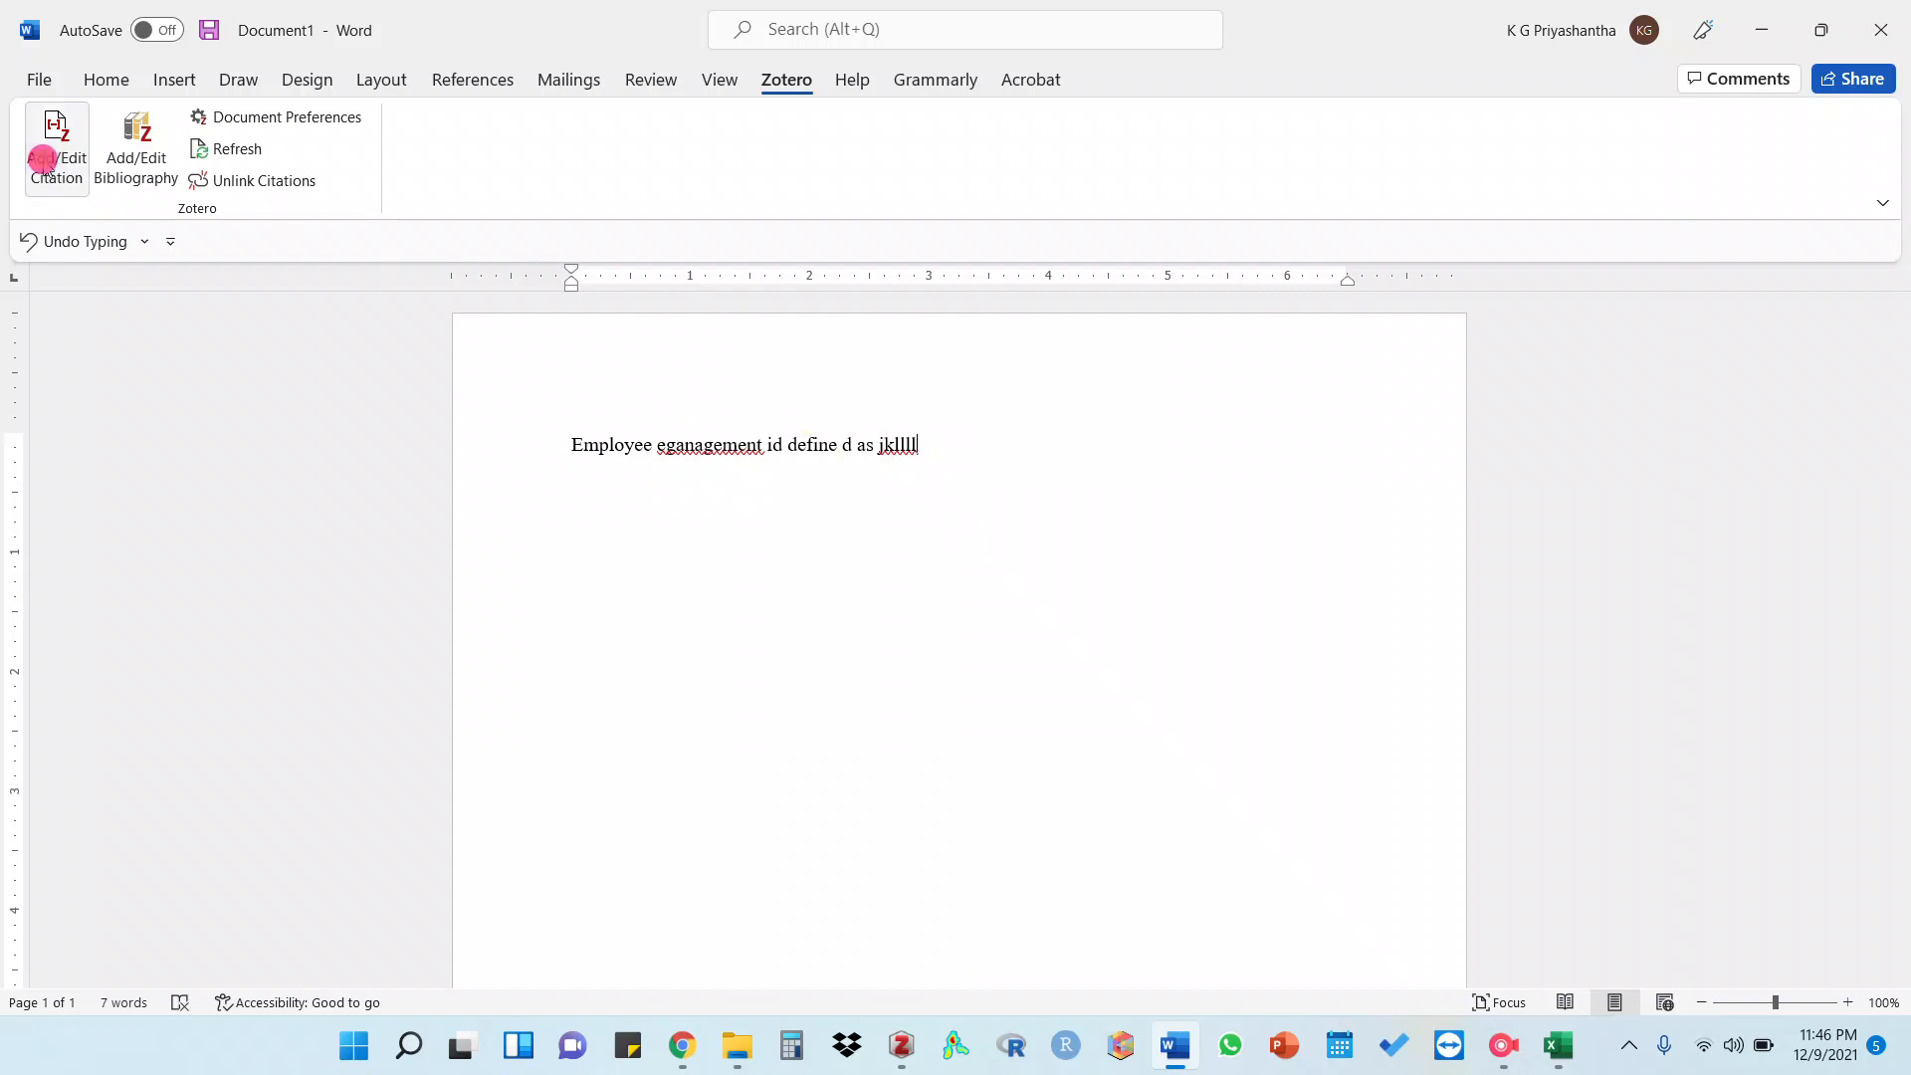
pyautogui.click(45, 151)
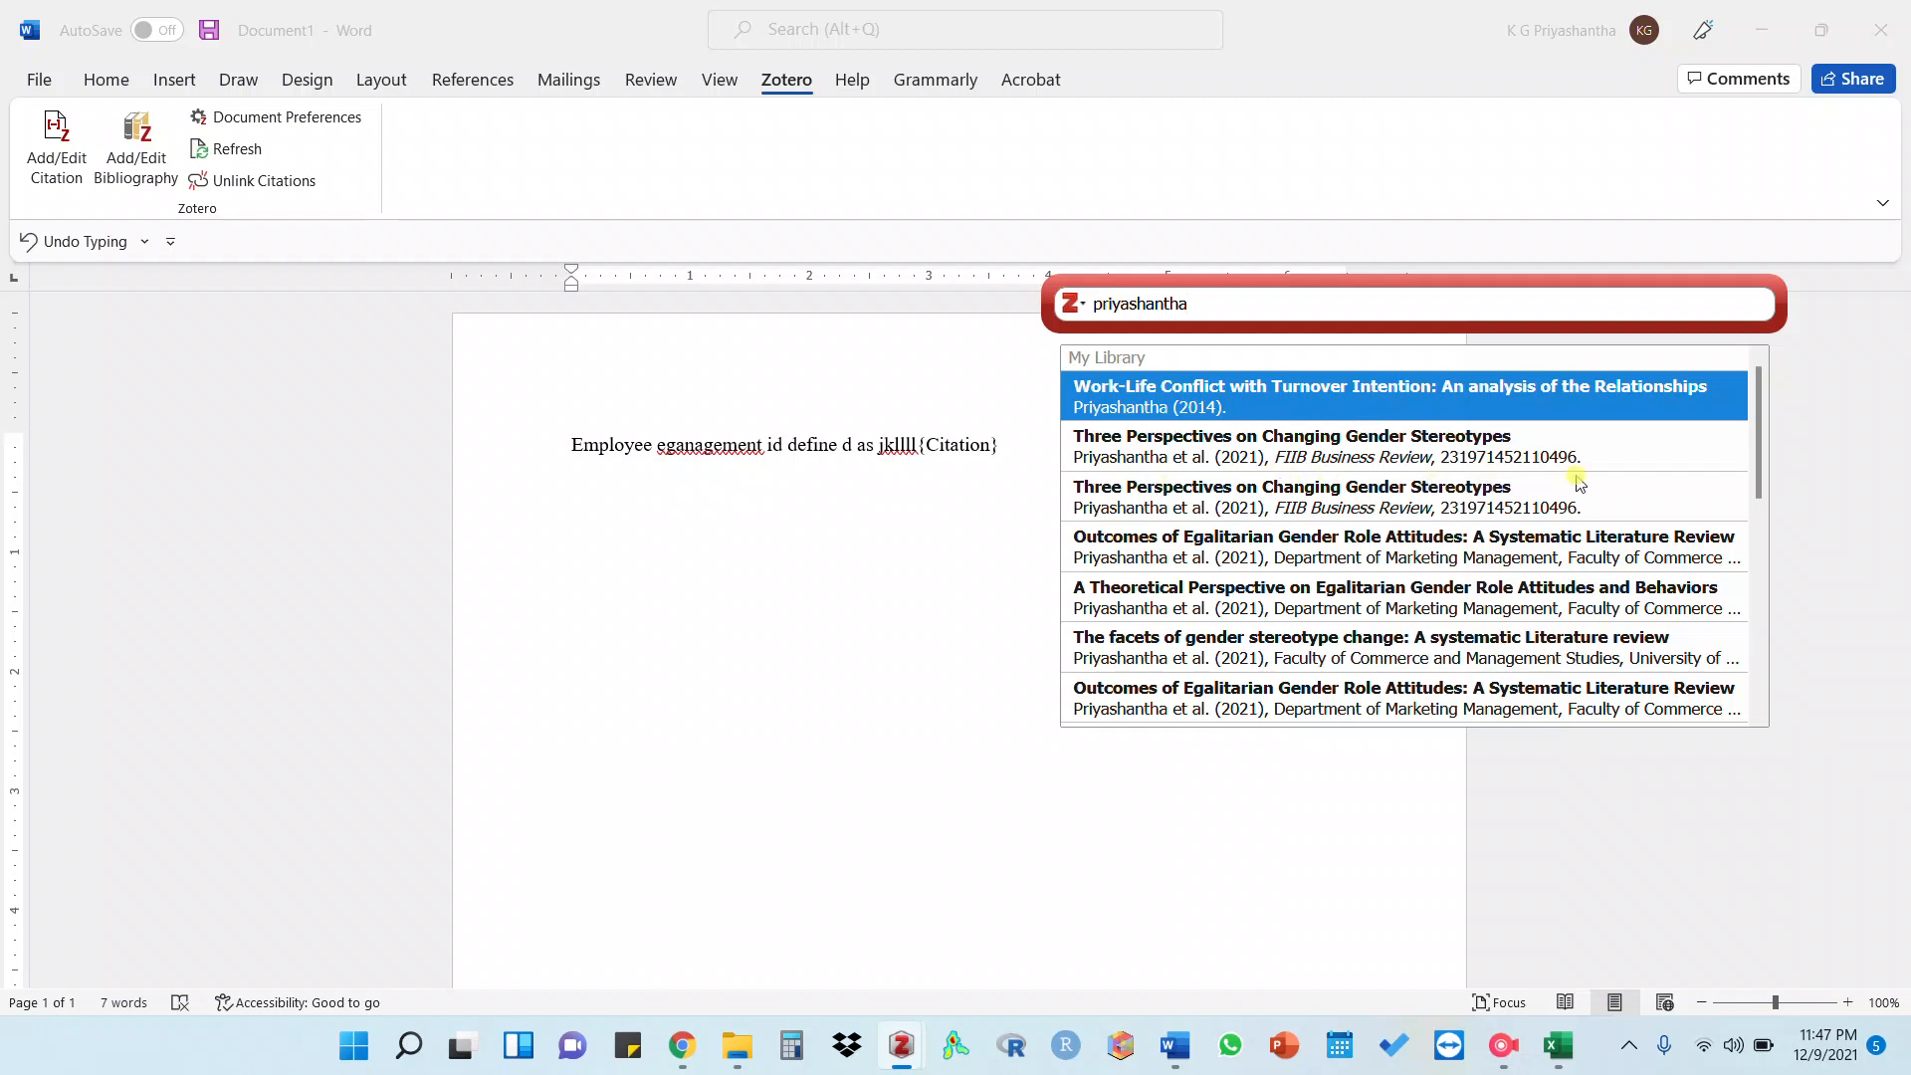
pyautogui.click(1757, 480)
pyautogui.moveTo(1757, 481)
pyautogui.mouseDown()
pyautogui.moveTo(1790, 719)
pyautogui.moveTo(1752, 471)
pyautogui.mouseUp()
pyautogui.click(1203, 396)
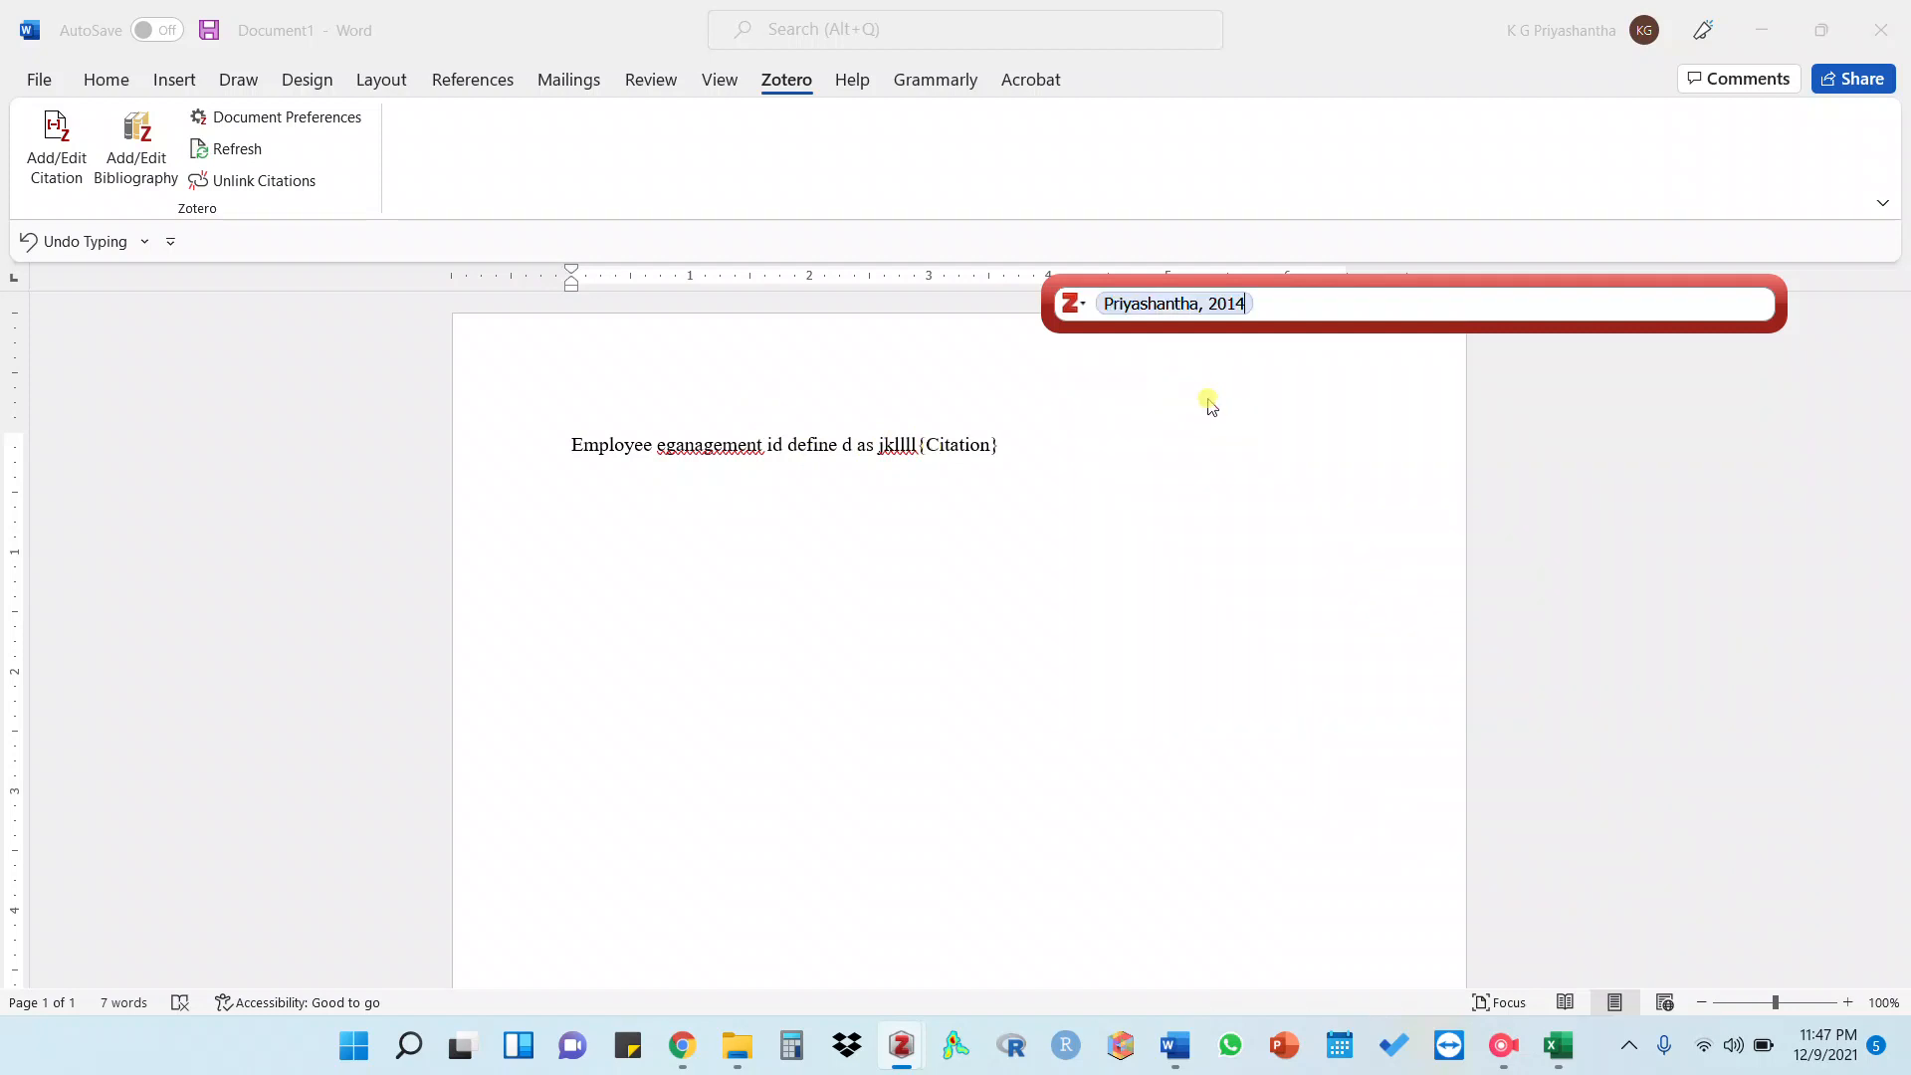
pyautogui.press('Return')
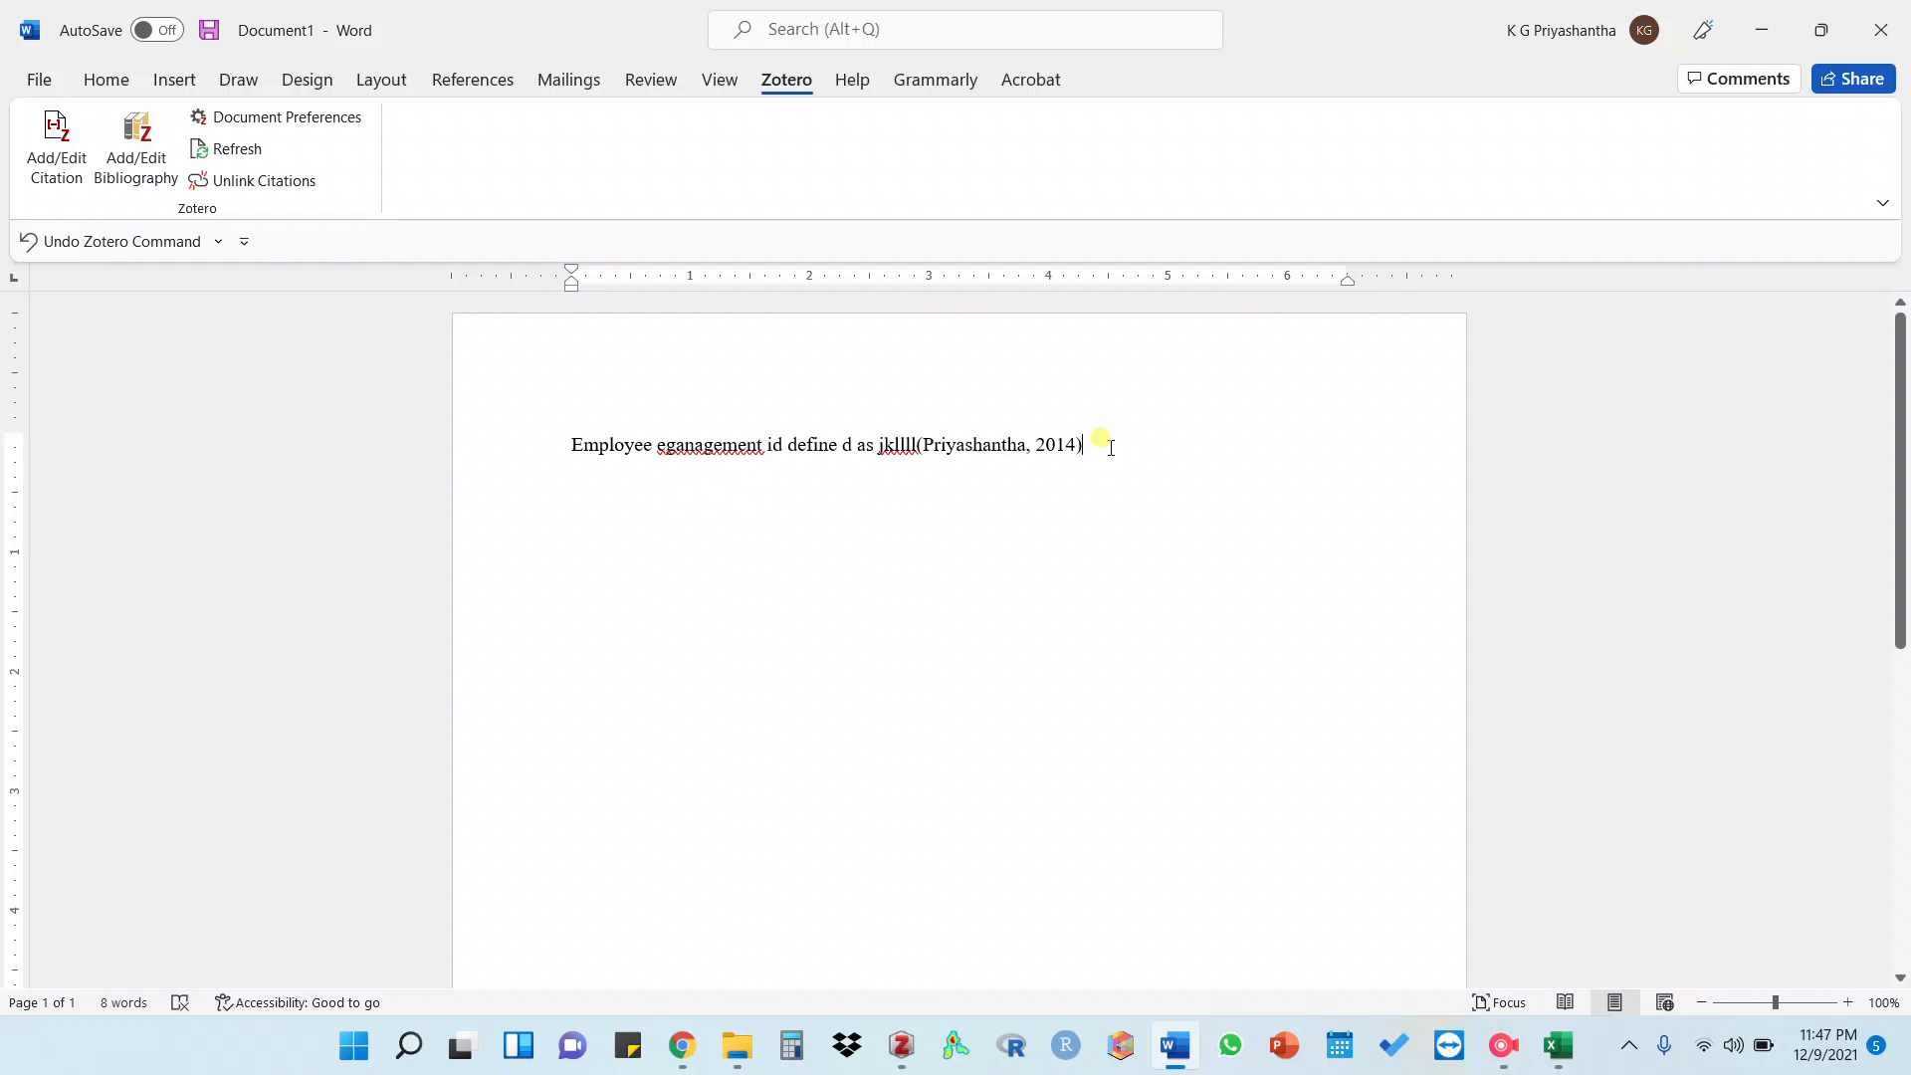
pyautogui.write('..l')
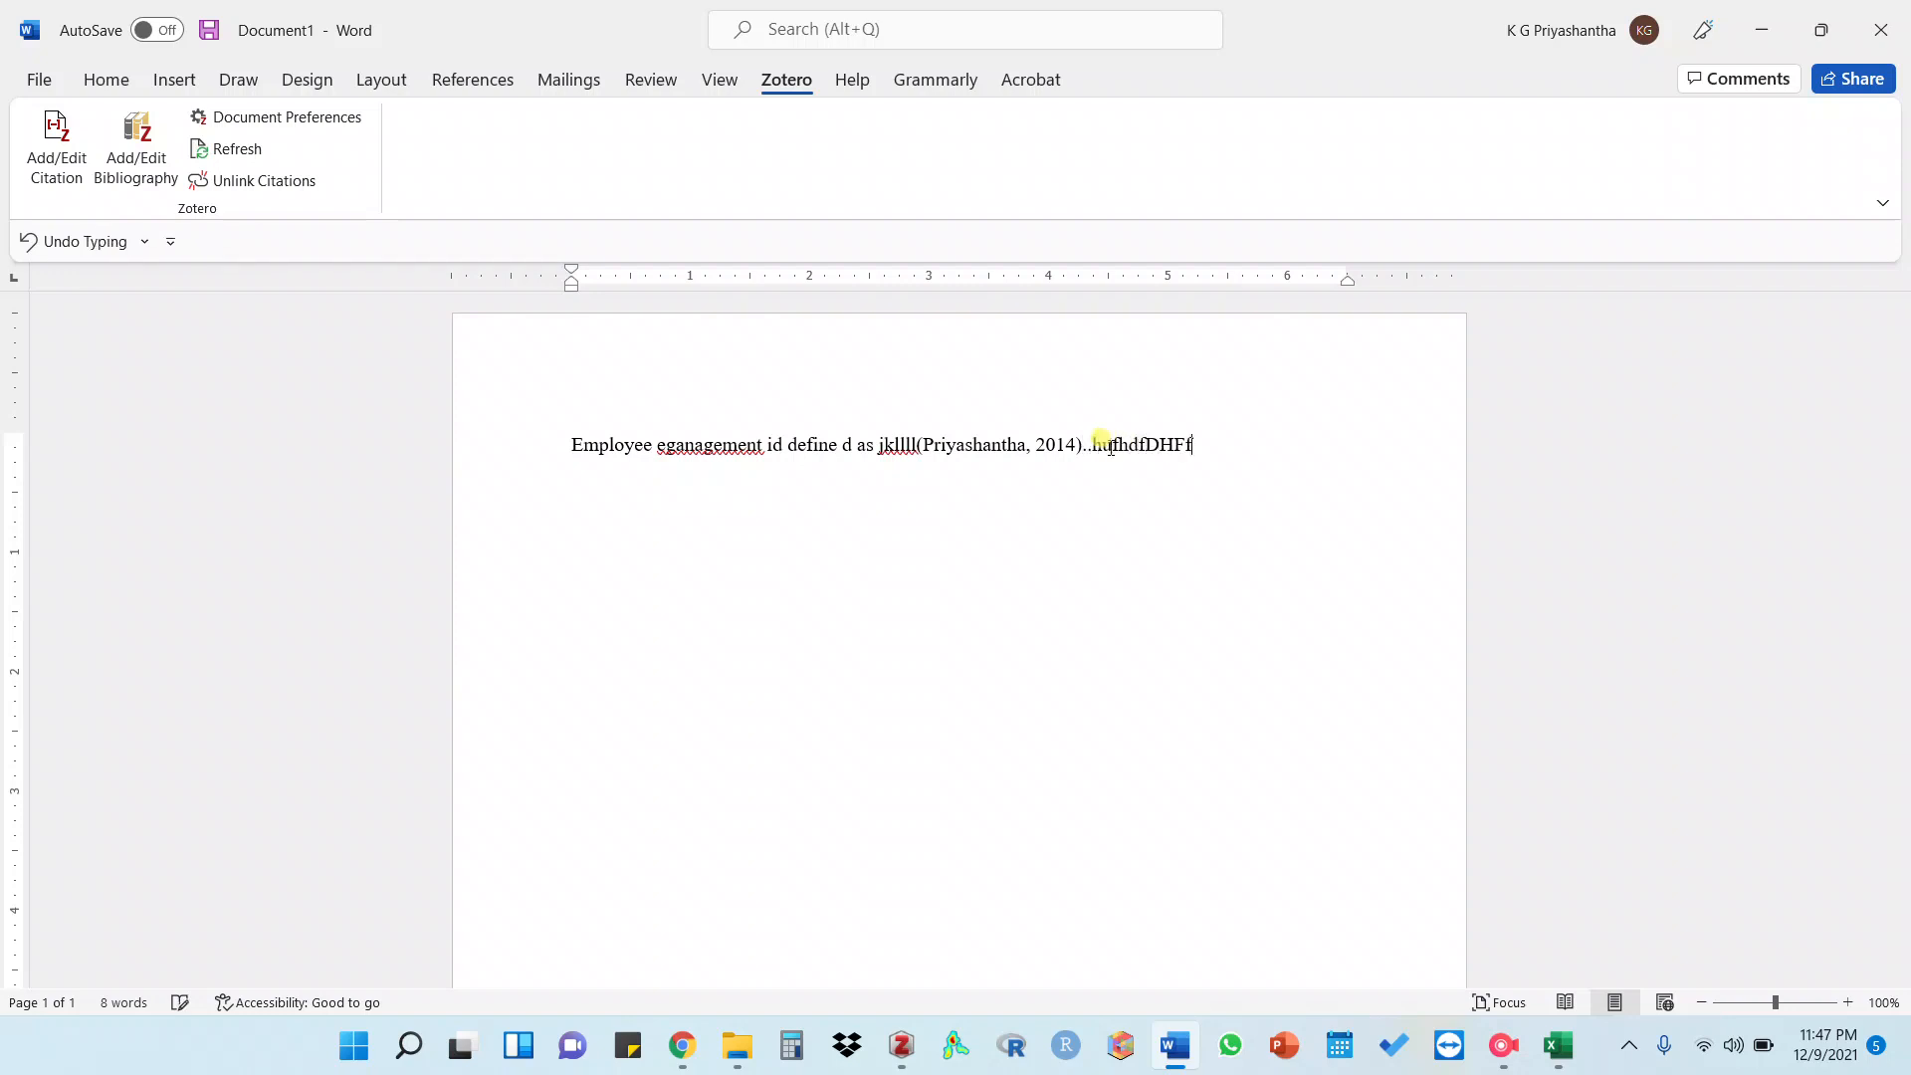
# Switch to Chrome and view the ResearchGate publication "Determinants of Intention to Use e-Government Services in Sri Lanka", including its full-text section
pyautogui.click(682, 1045)
pyautogui.scroll(4, 756, 577)
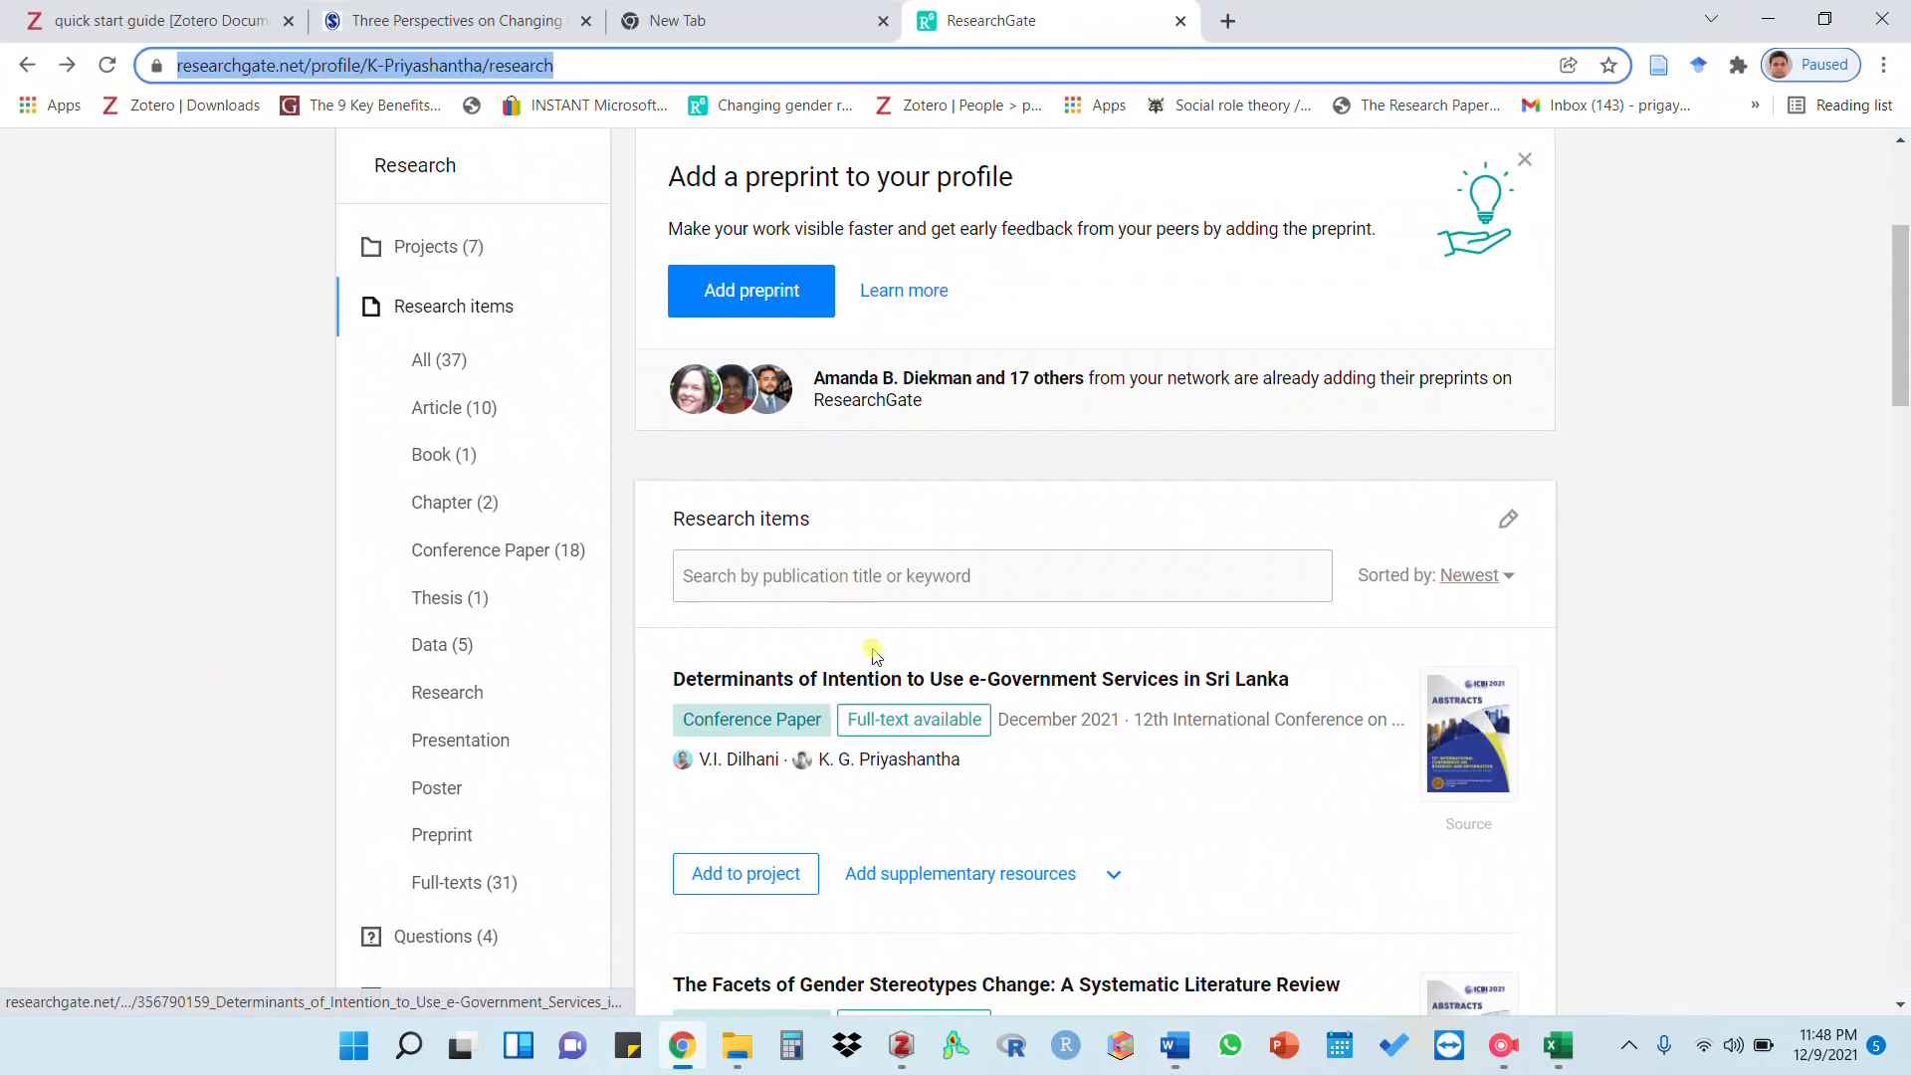
pyautogui.scroll(-3, 896, 577)
pyautogui.click(905, 431)
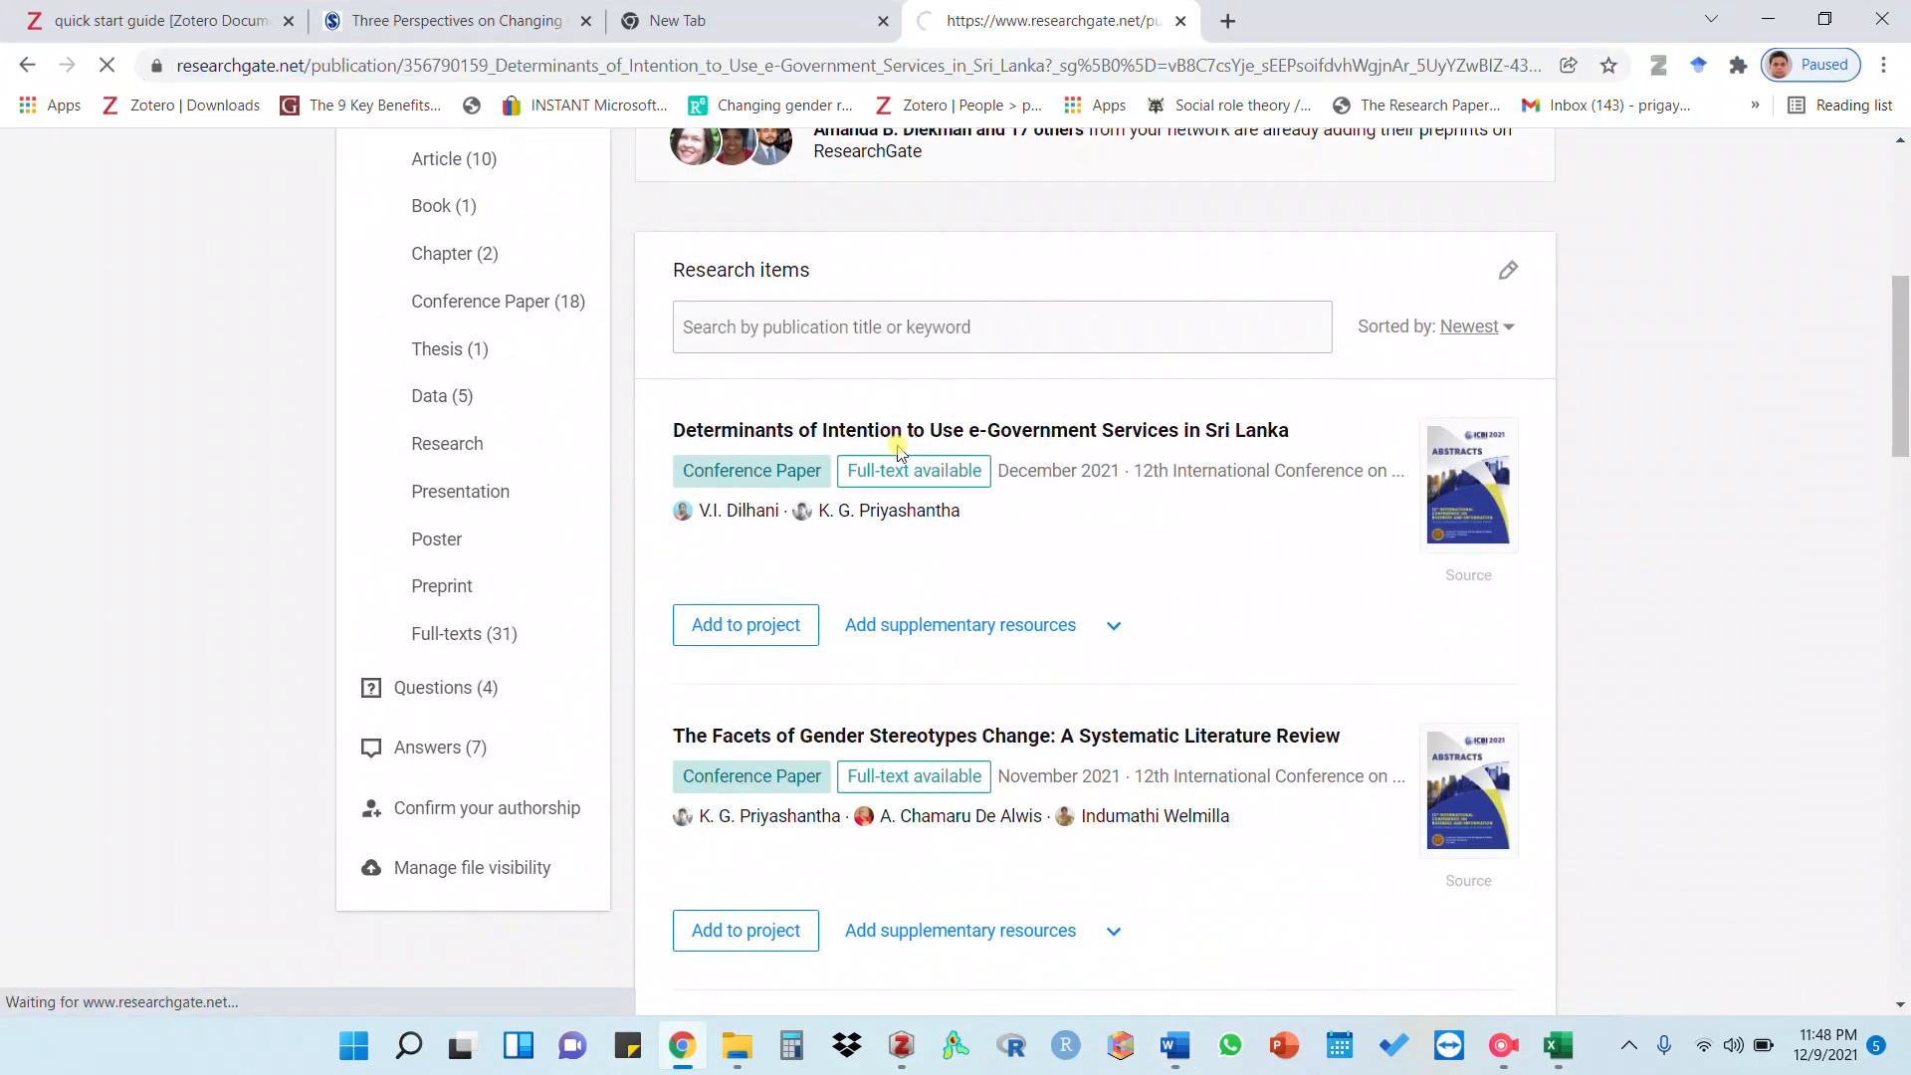
pyautogui.scroll(-10, 826, 756)
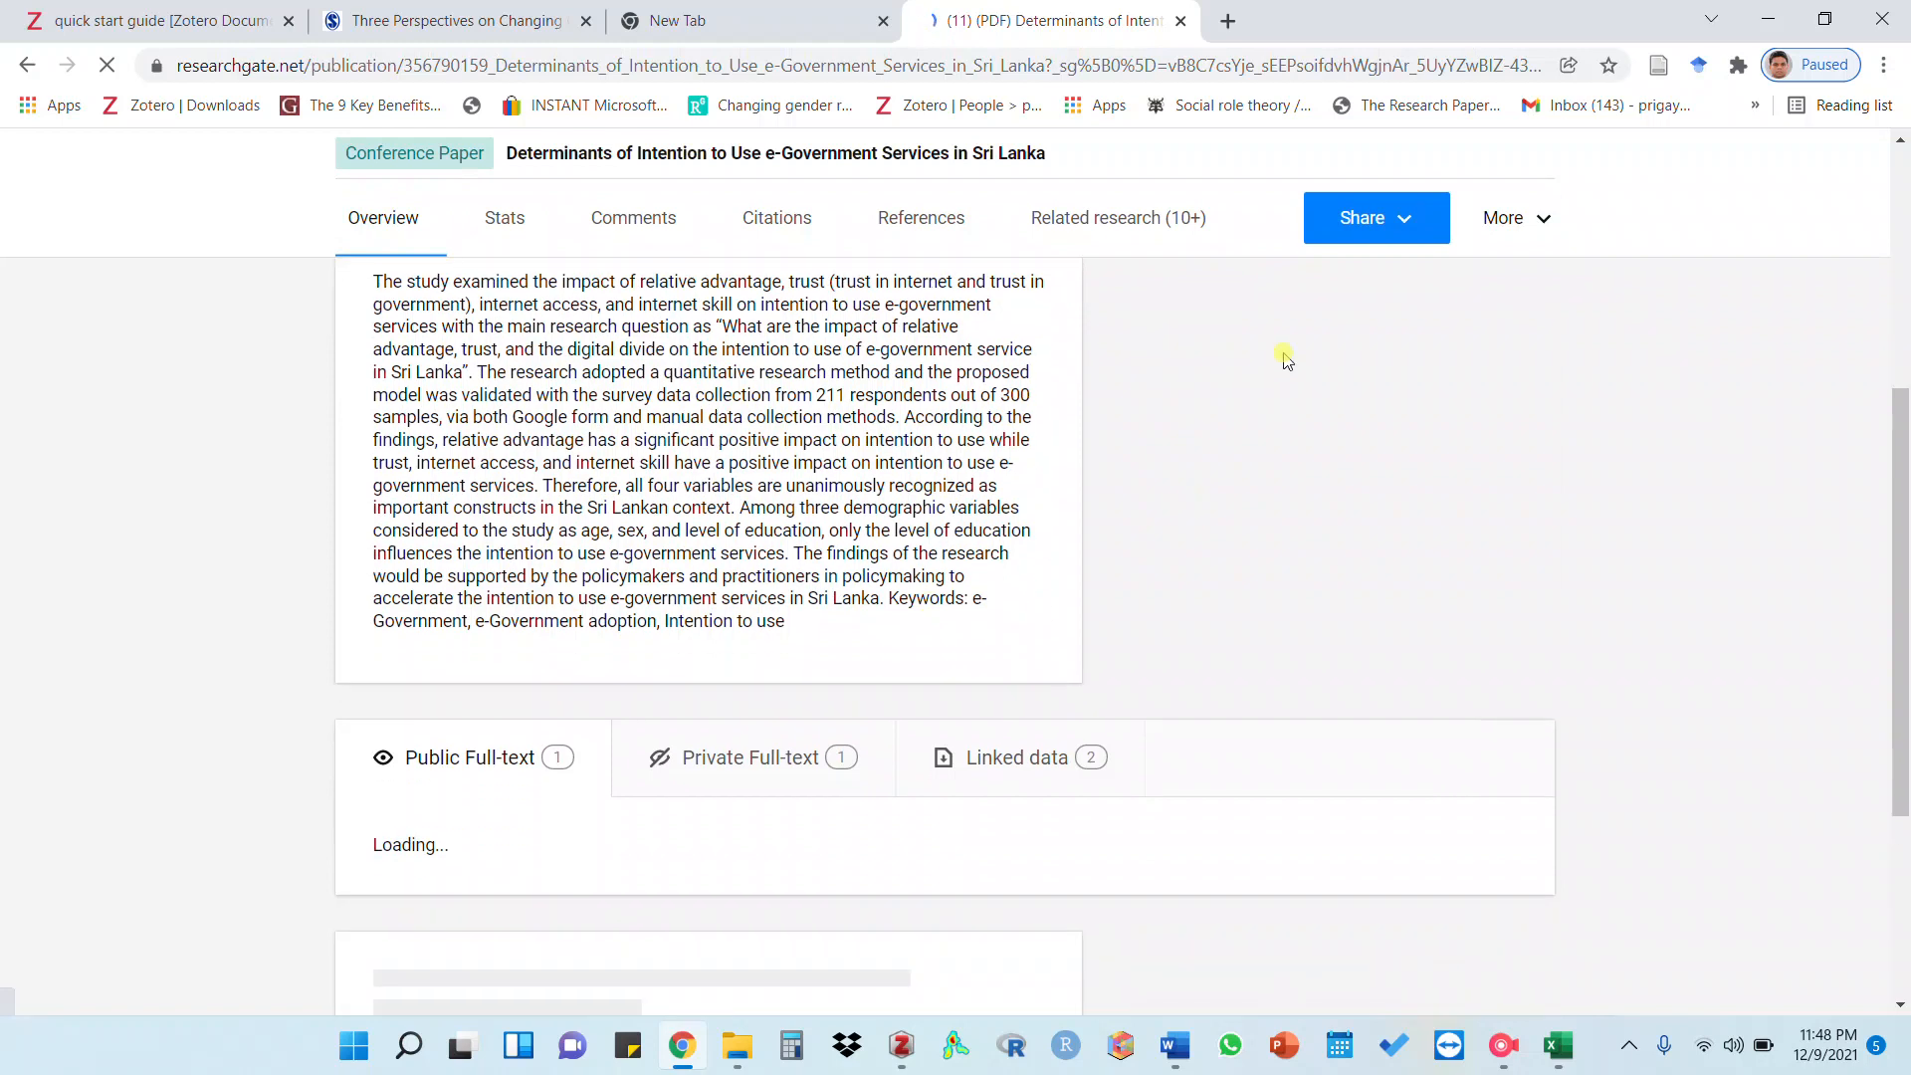
pyautogui.click(908, 644)
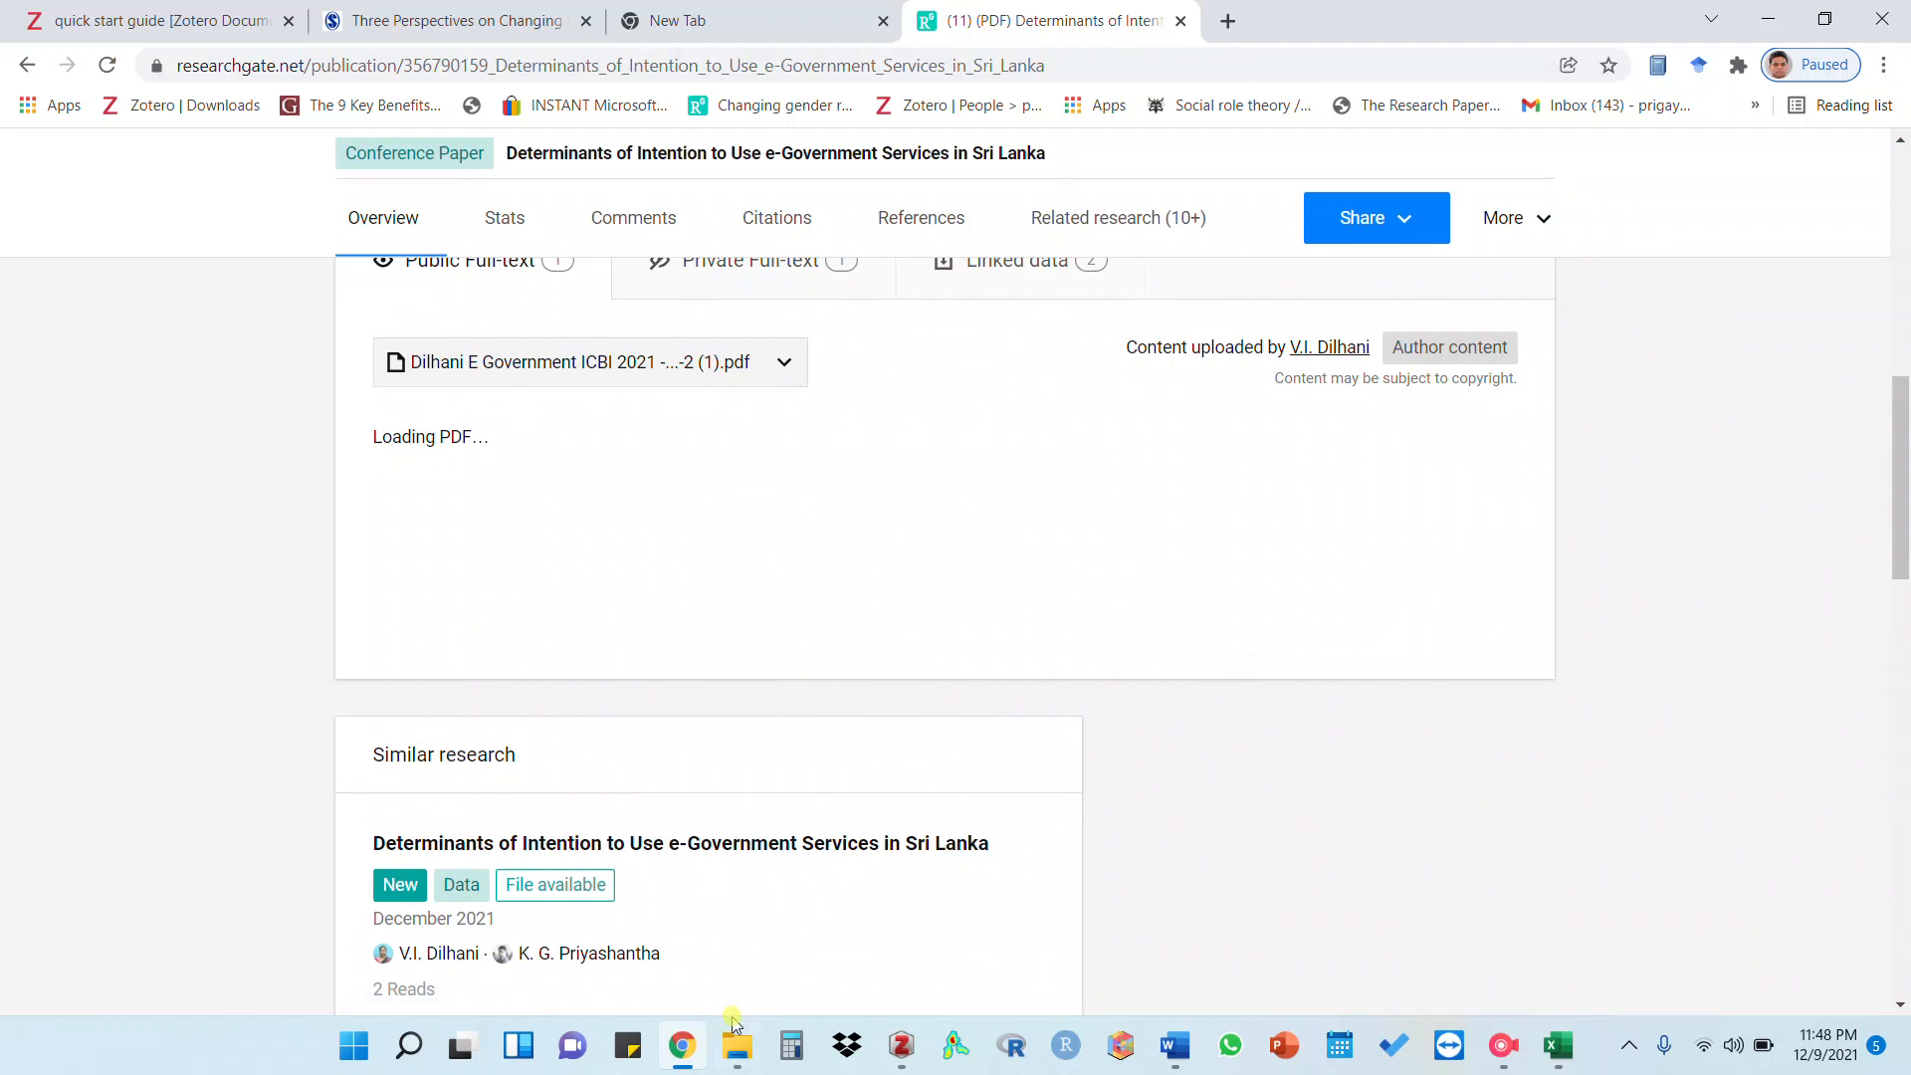
# Clear the open windows from the desktop and open ijerph-18-05149.pdf from the Downloads folder
pyautogui.click(683, 1045)
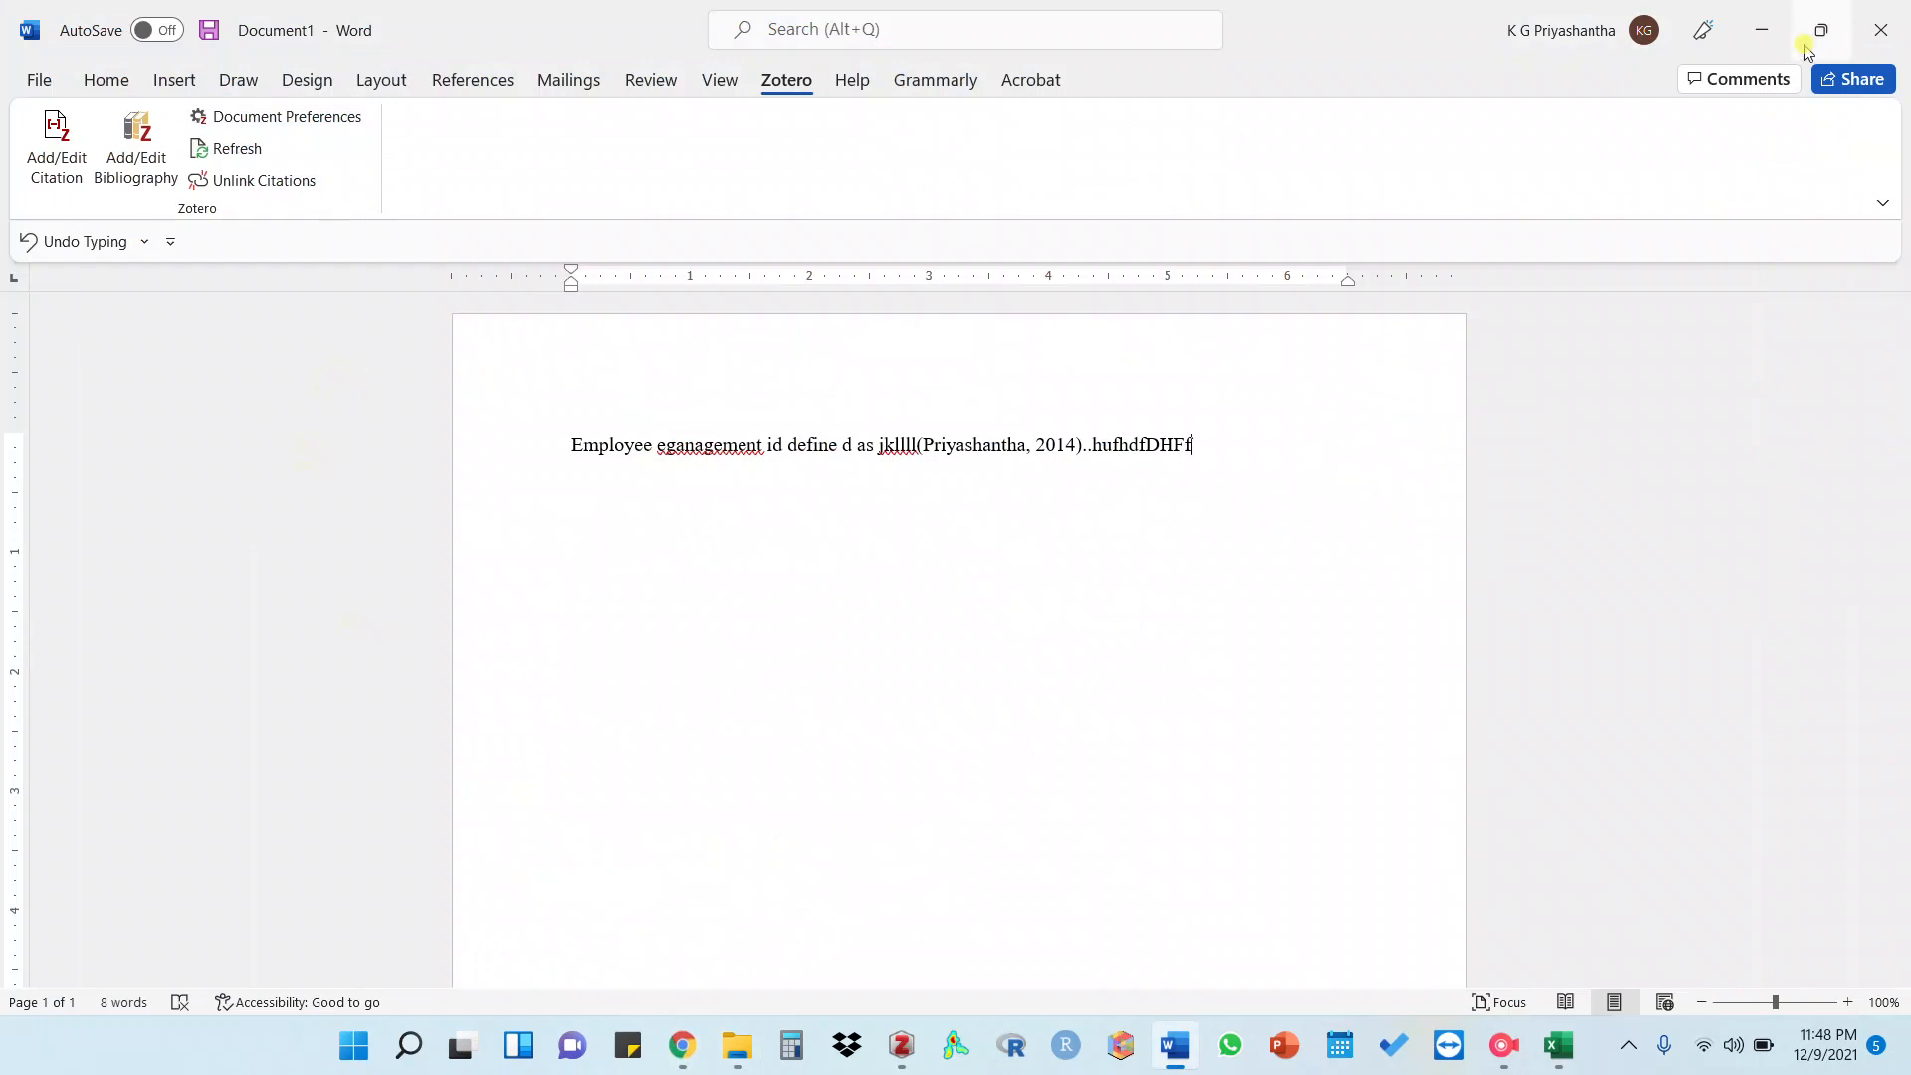
pyautogui.click(1761, 30)
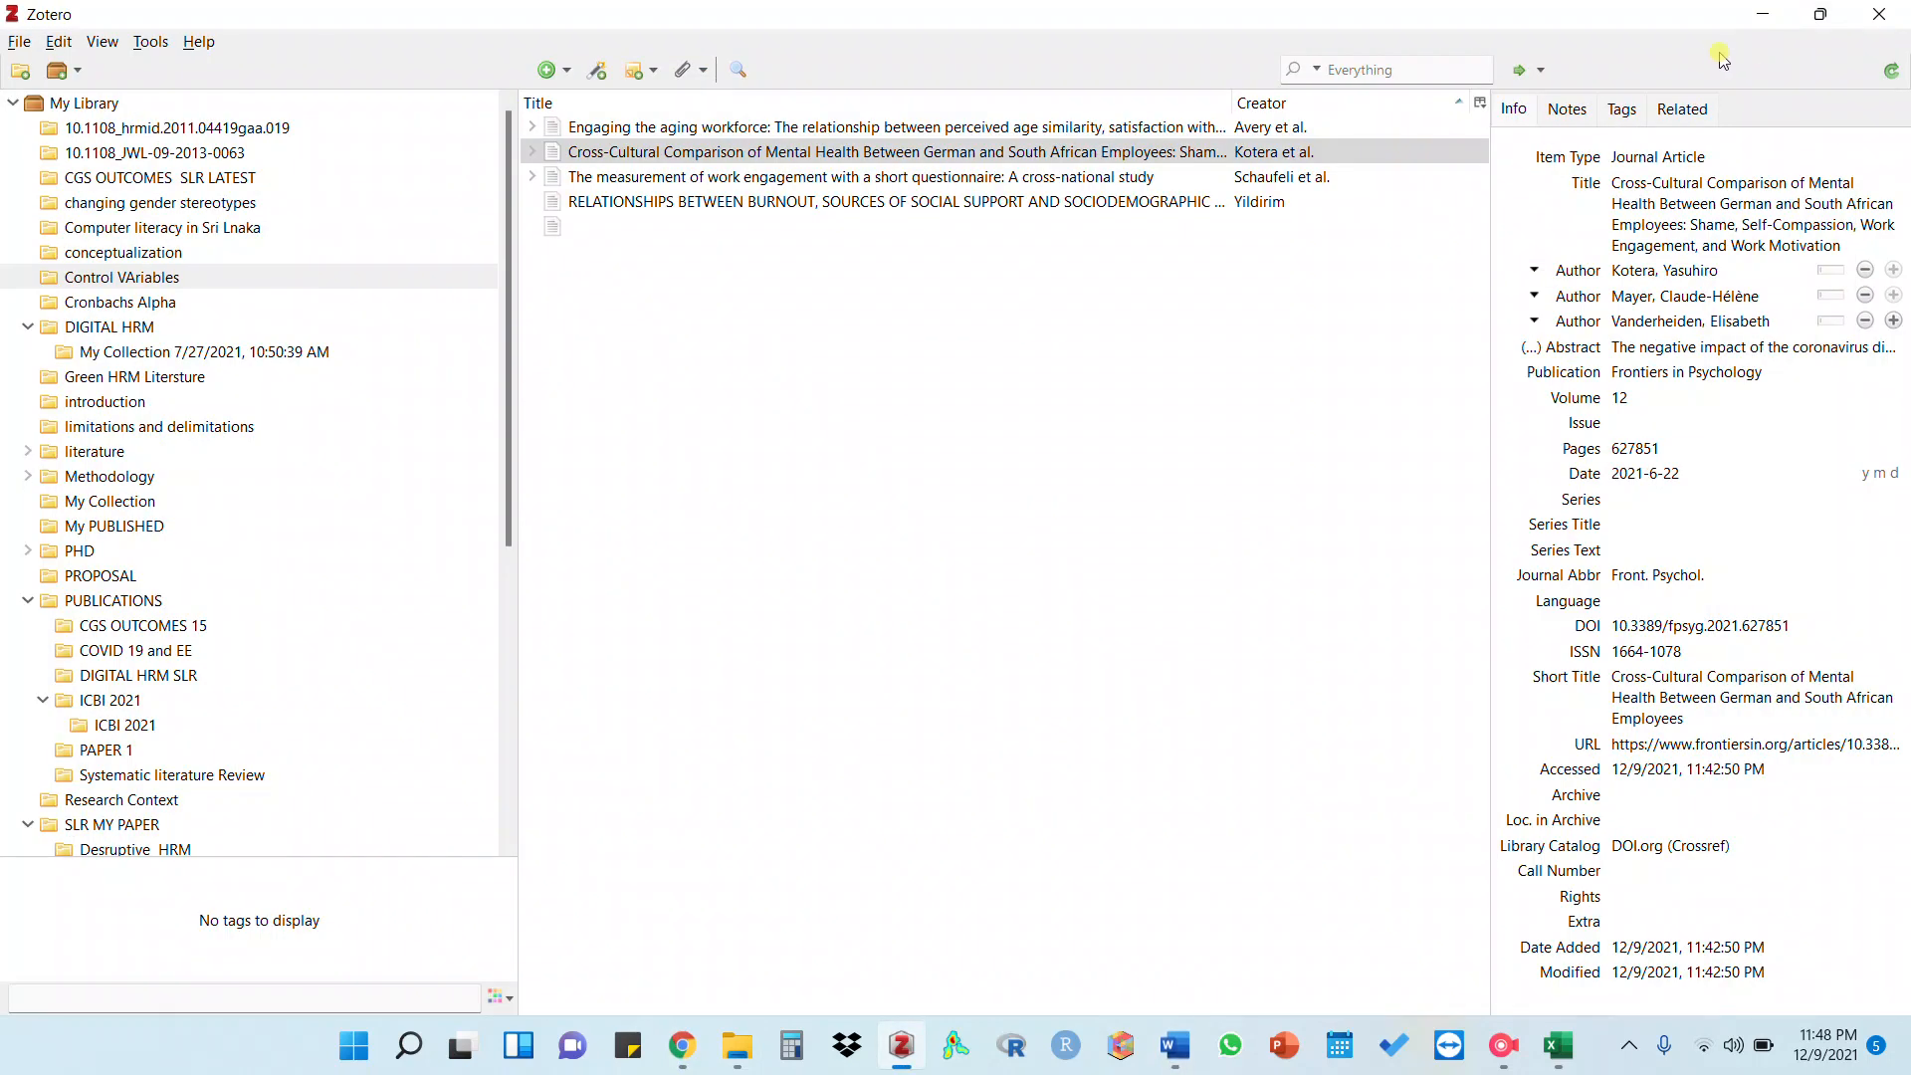
pyautogui.click(1760, 16)
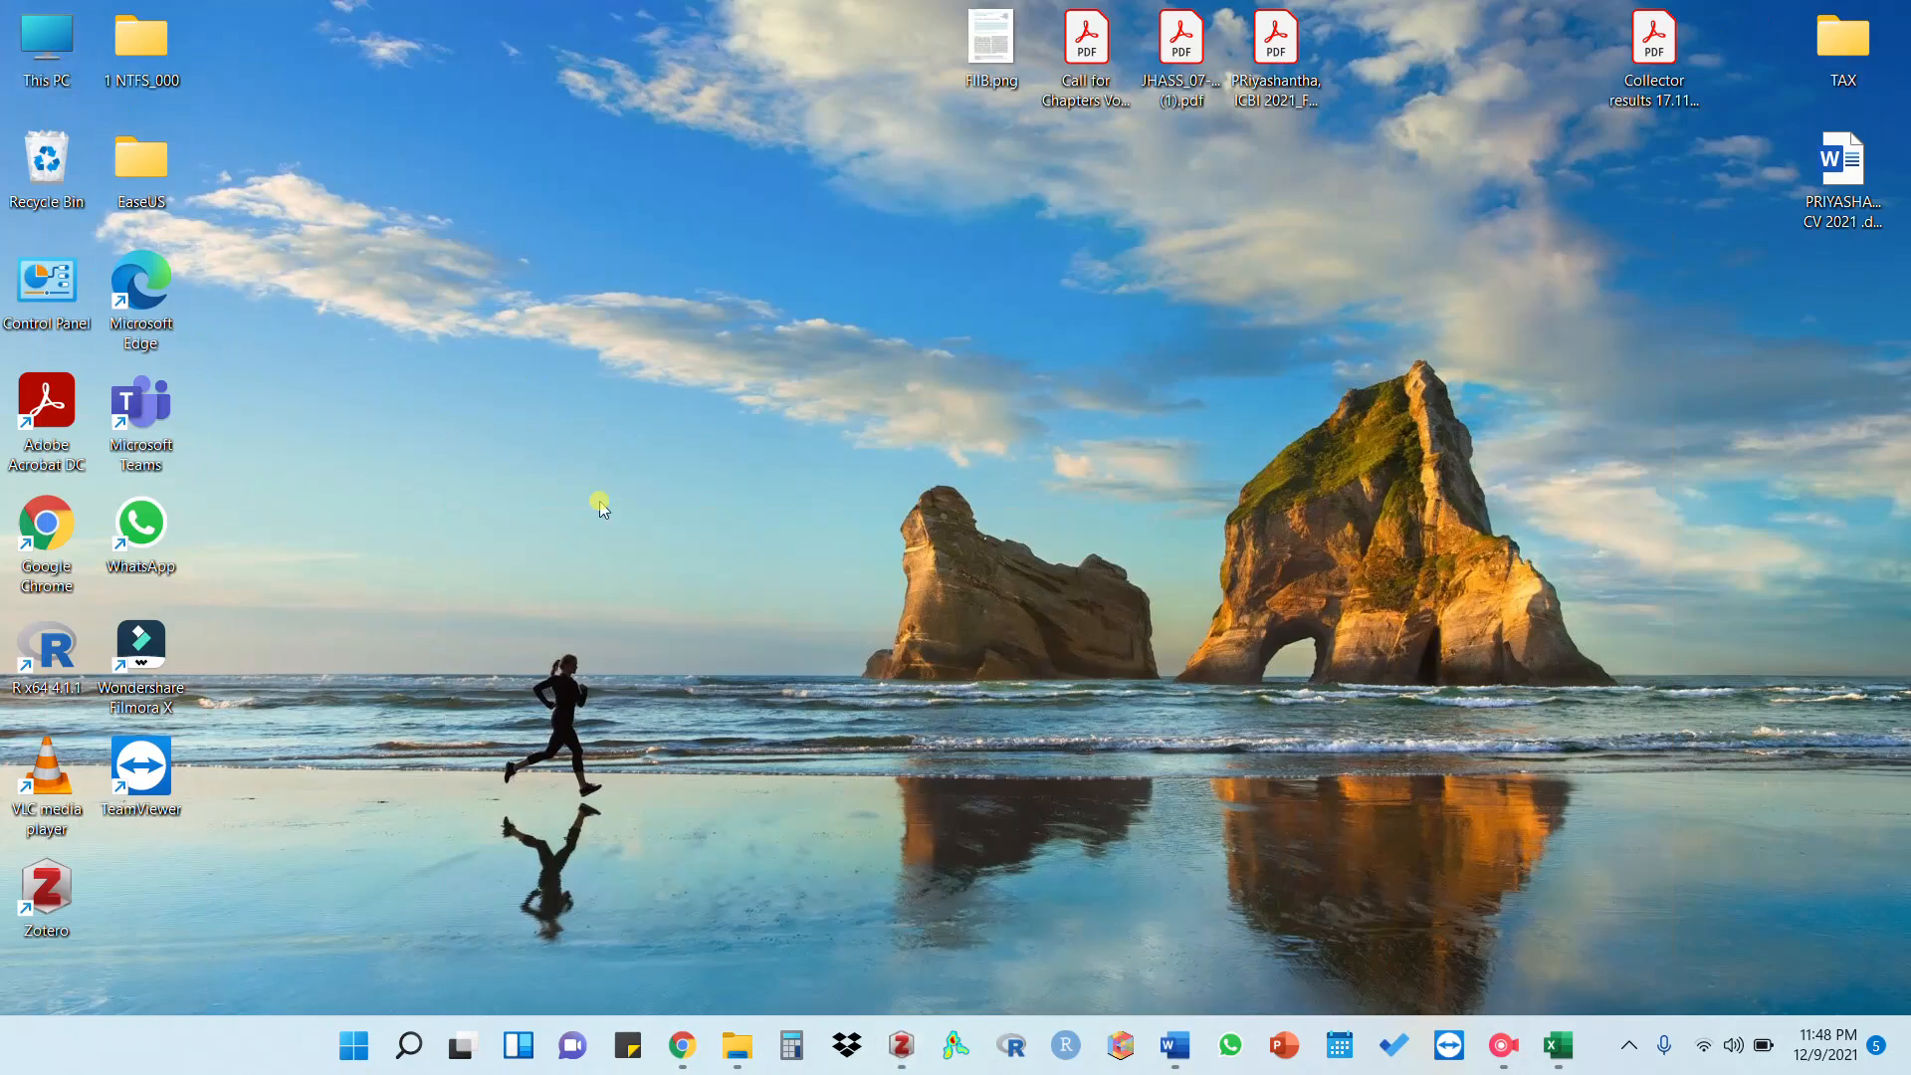
pyautogui.press('super+e')
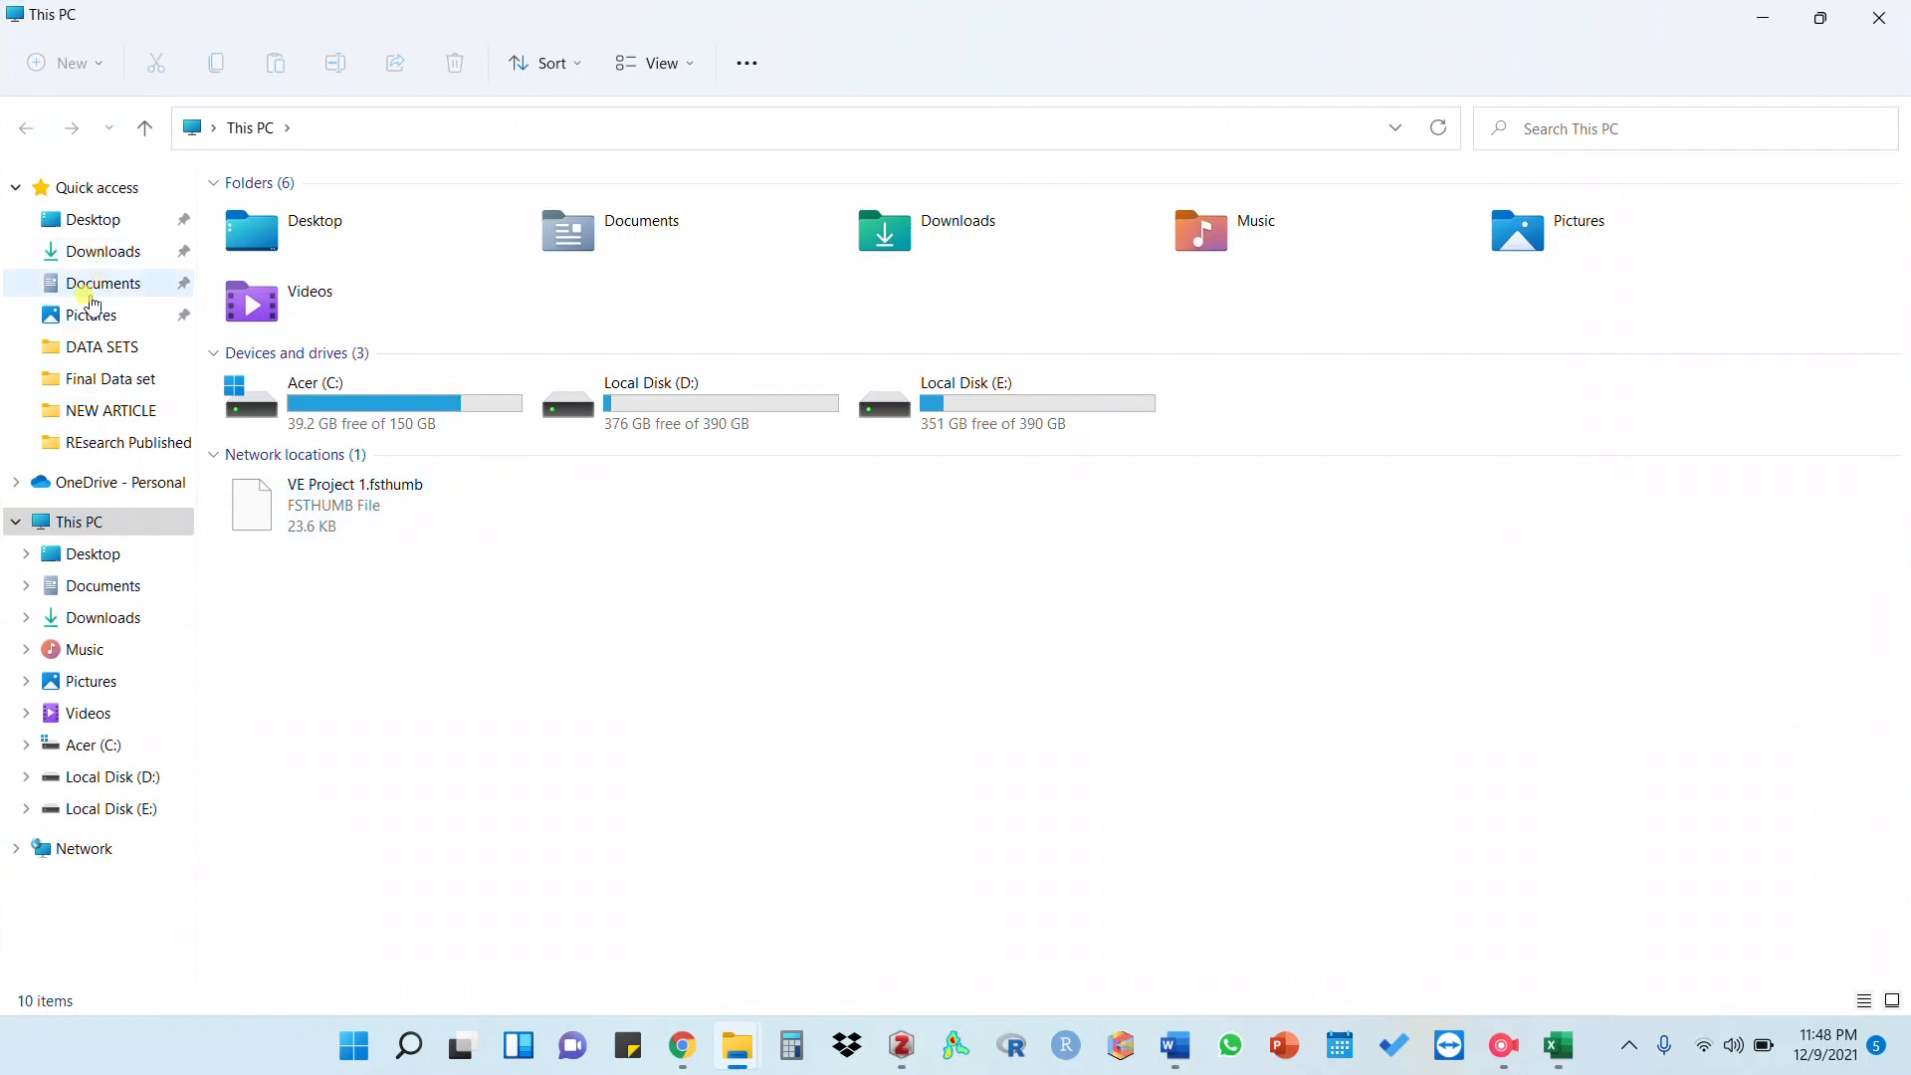
pyautogui.click(96, 251)
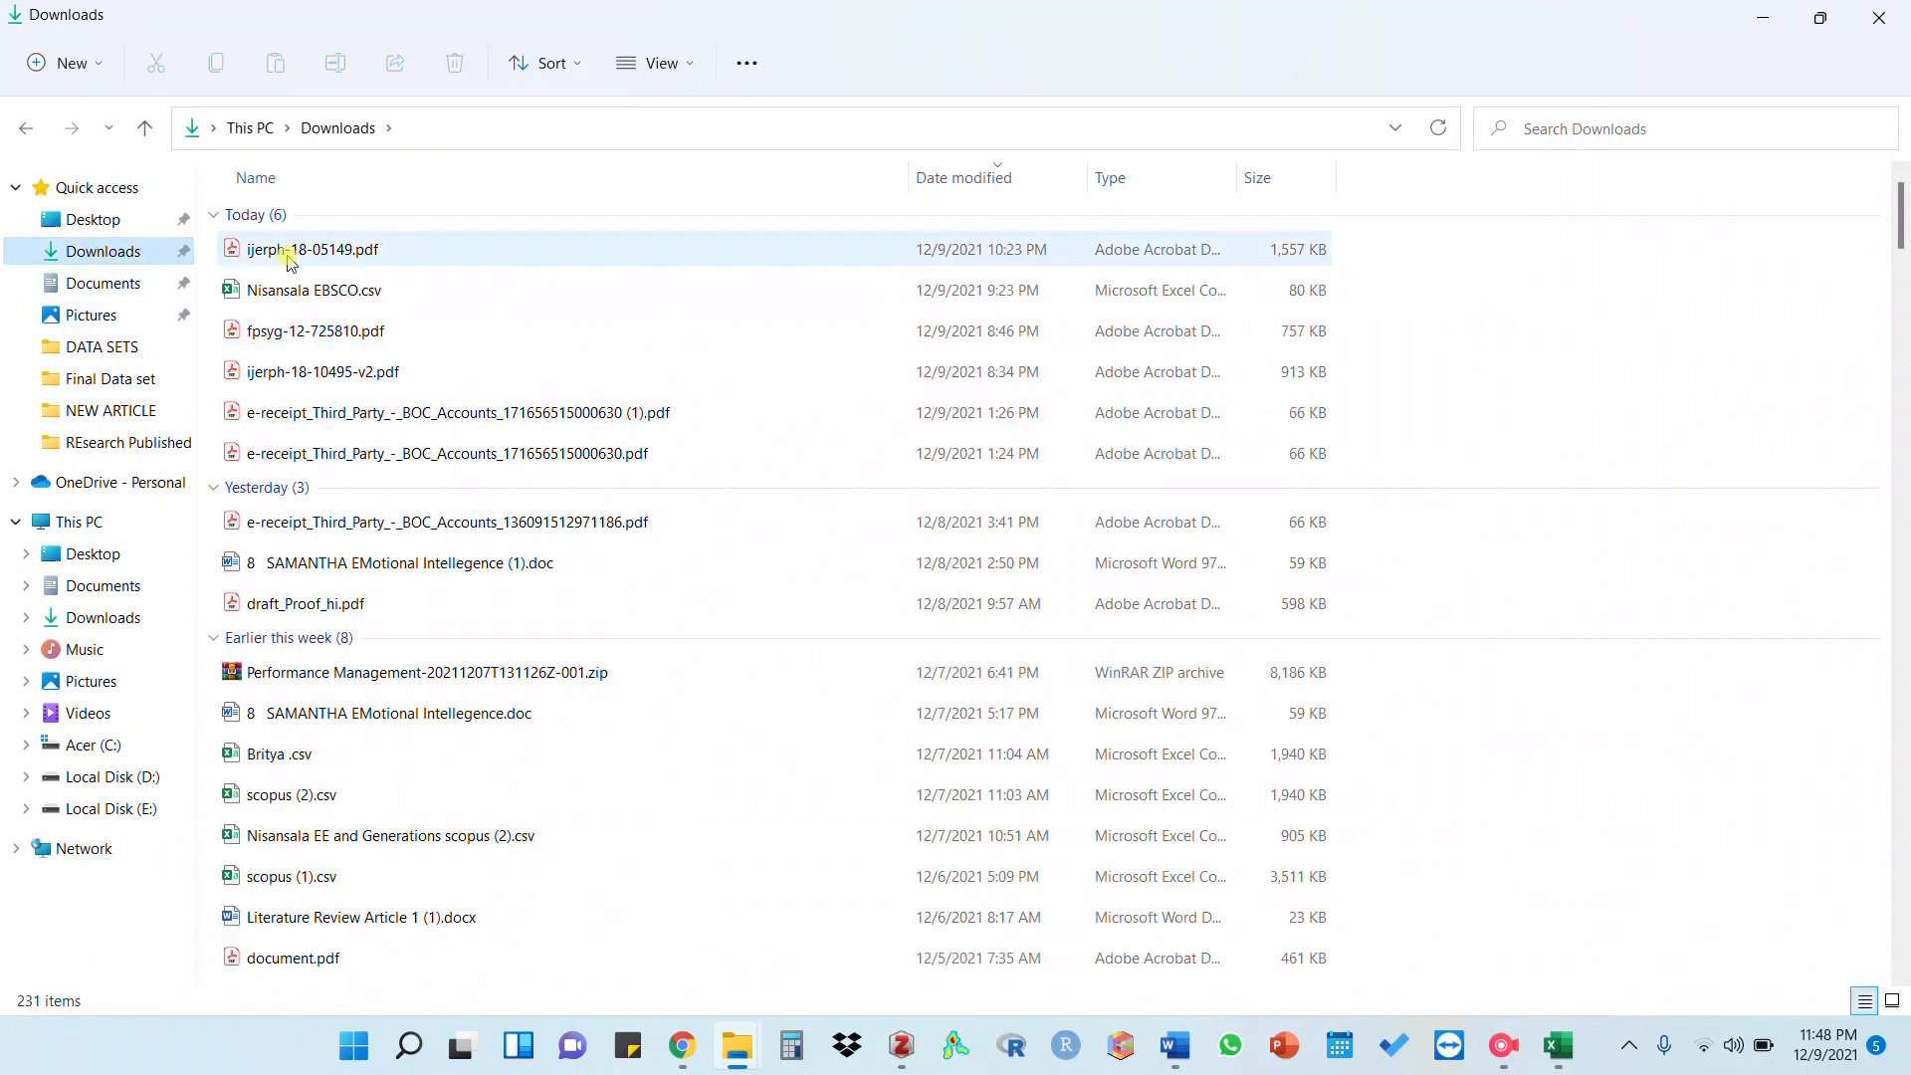
pyautogui.doubleClick(291, 261)
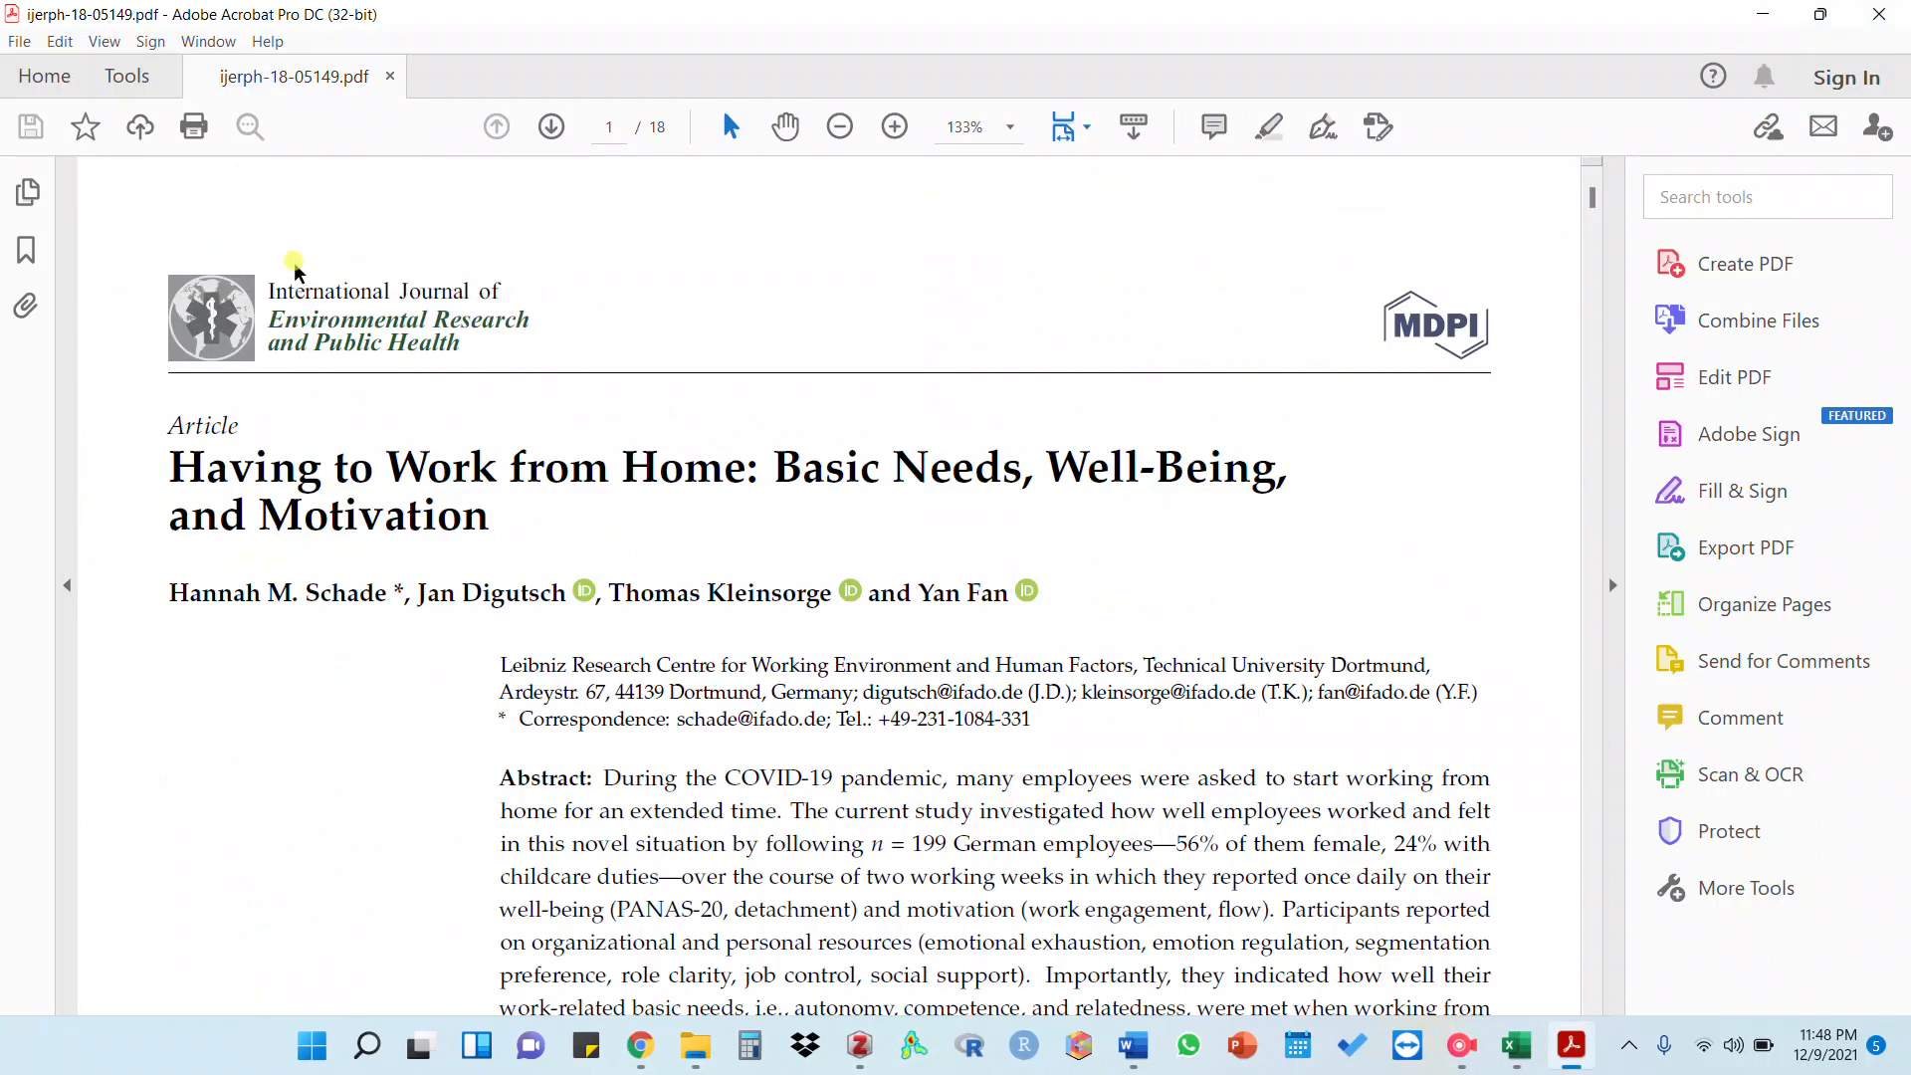
# Follow the numbered citation after "competence, autonomy, and relatedness" on page 2 to the reference list and select the text of reference 4
pyautogui.scroll(-2, 701, 547)
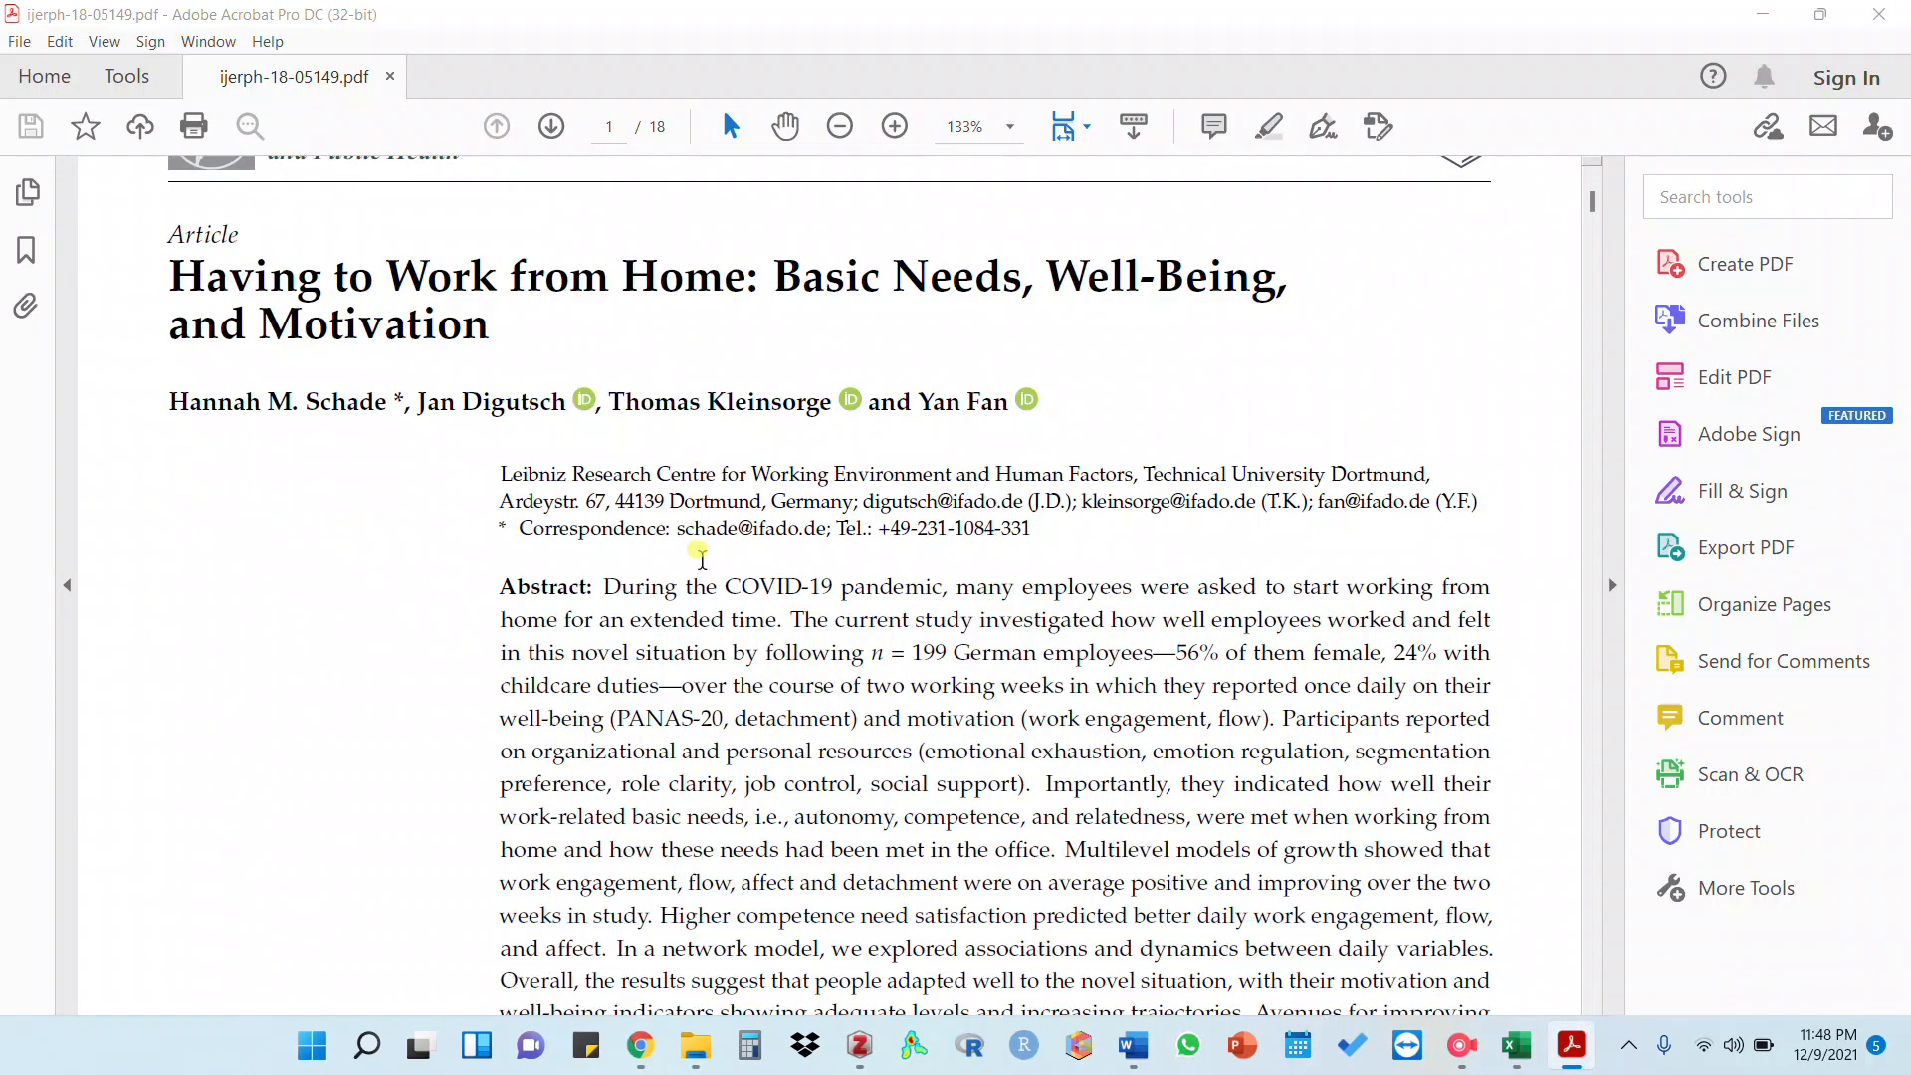
pyautogui.scroll(-18, 712, 548)
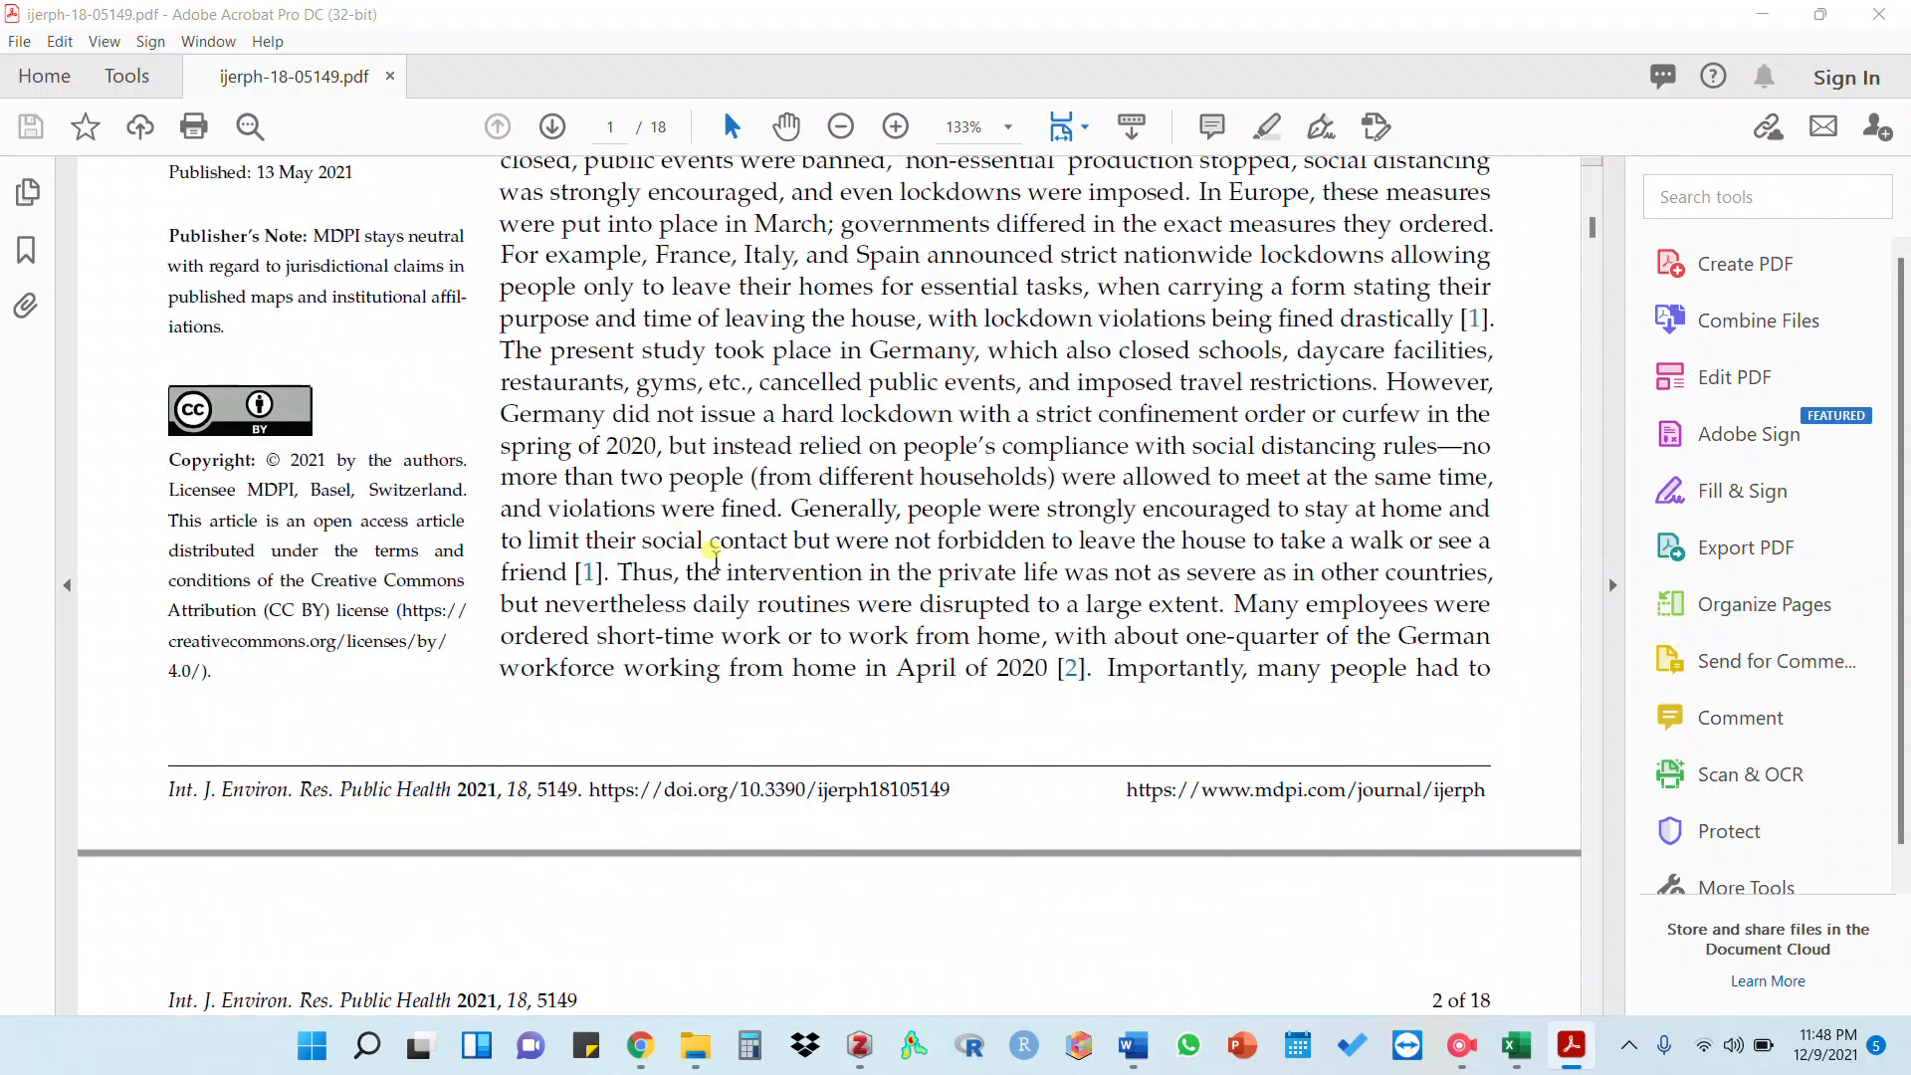
pyautogui.scroll(-5, 719, 566)
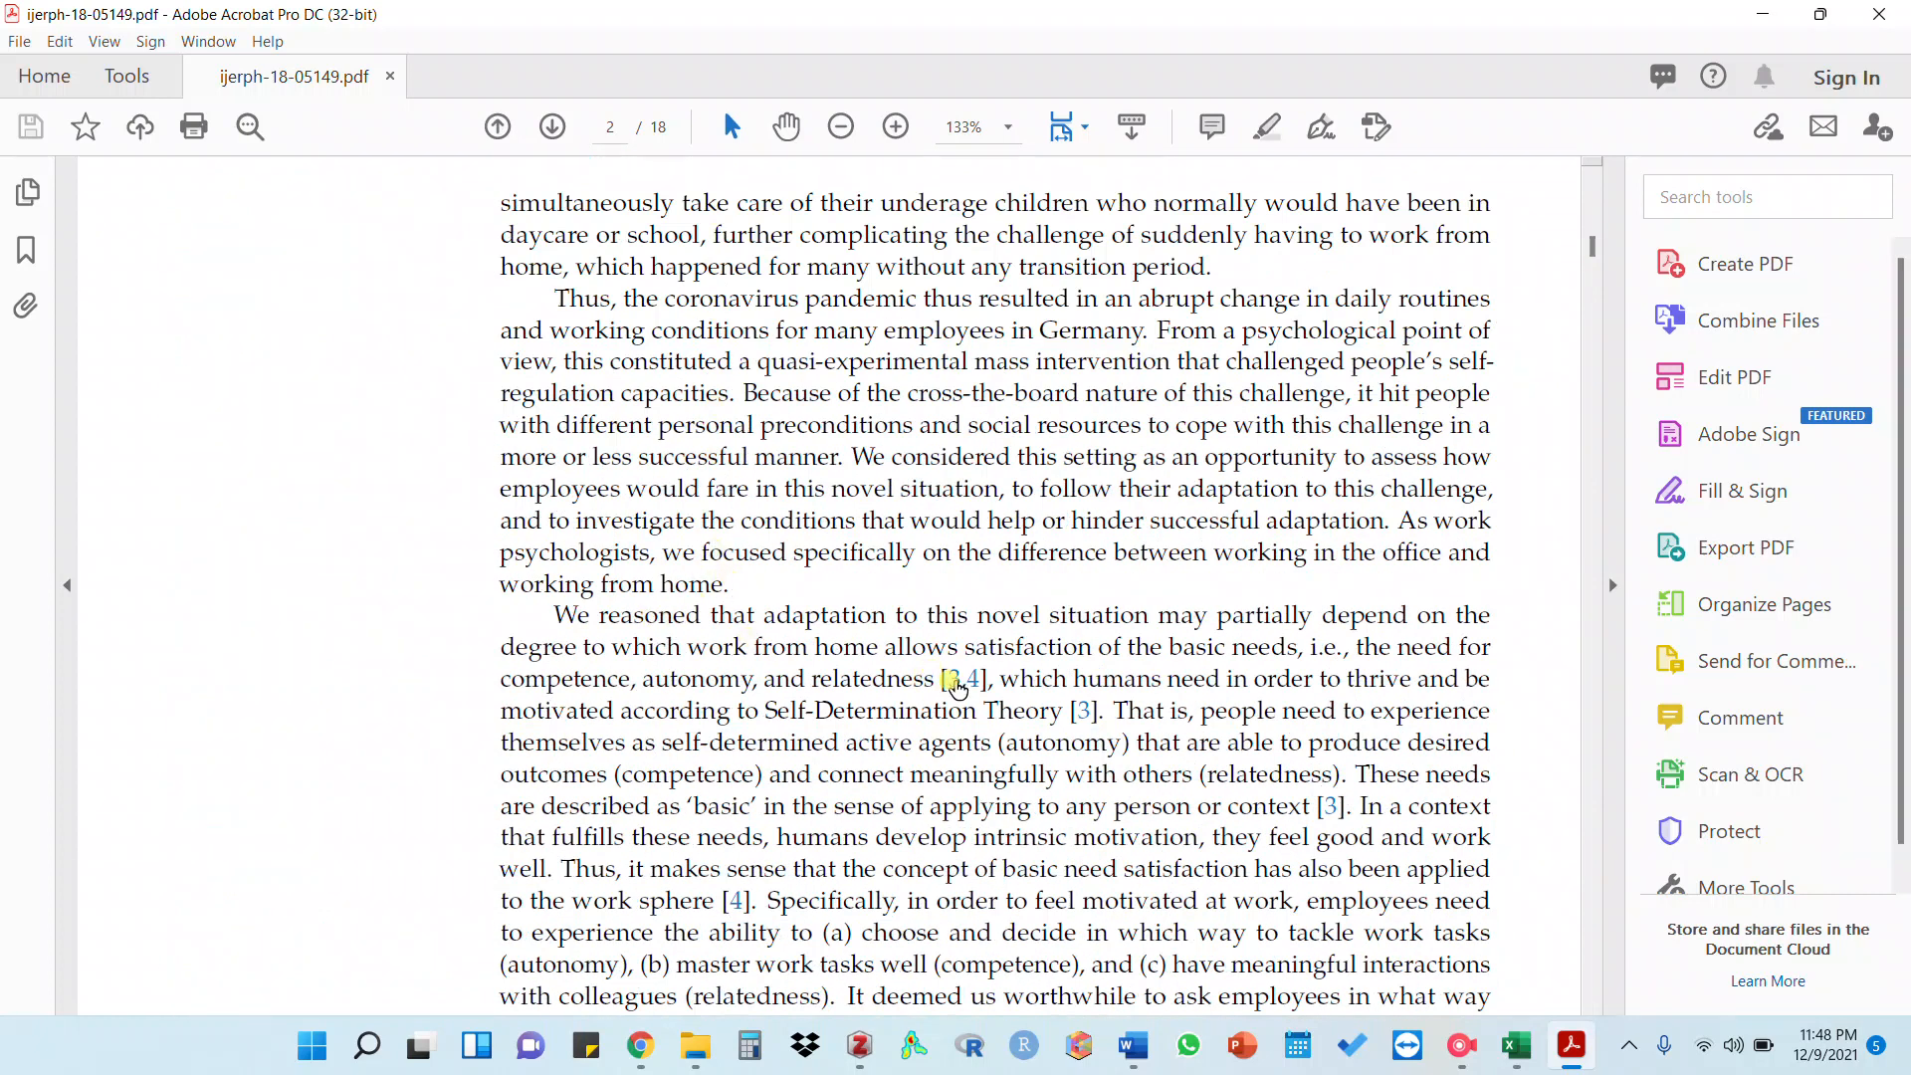
pyautogui.moveTo(504, 678); pyautogui.dragTo(916, 685)
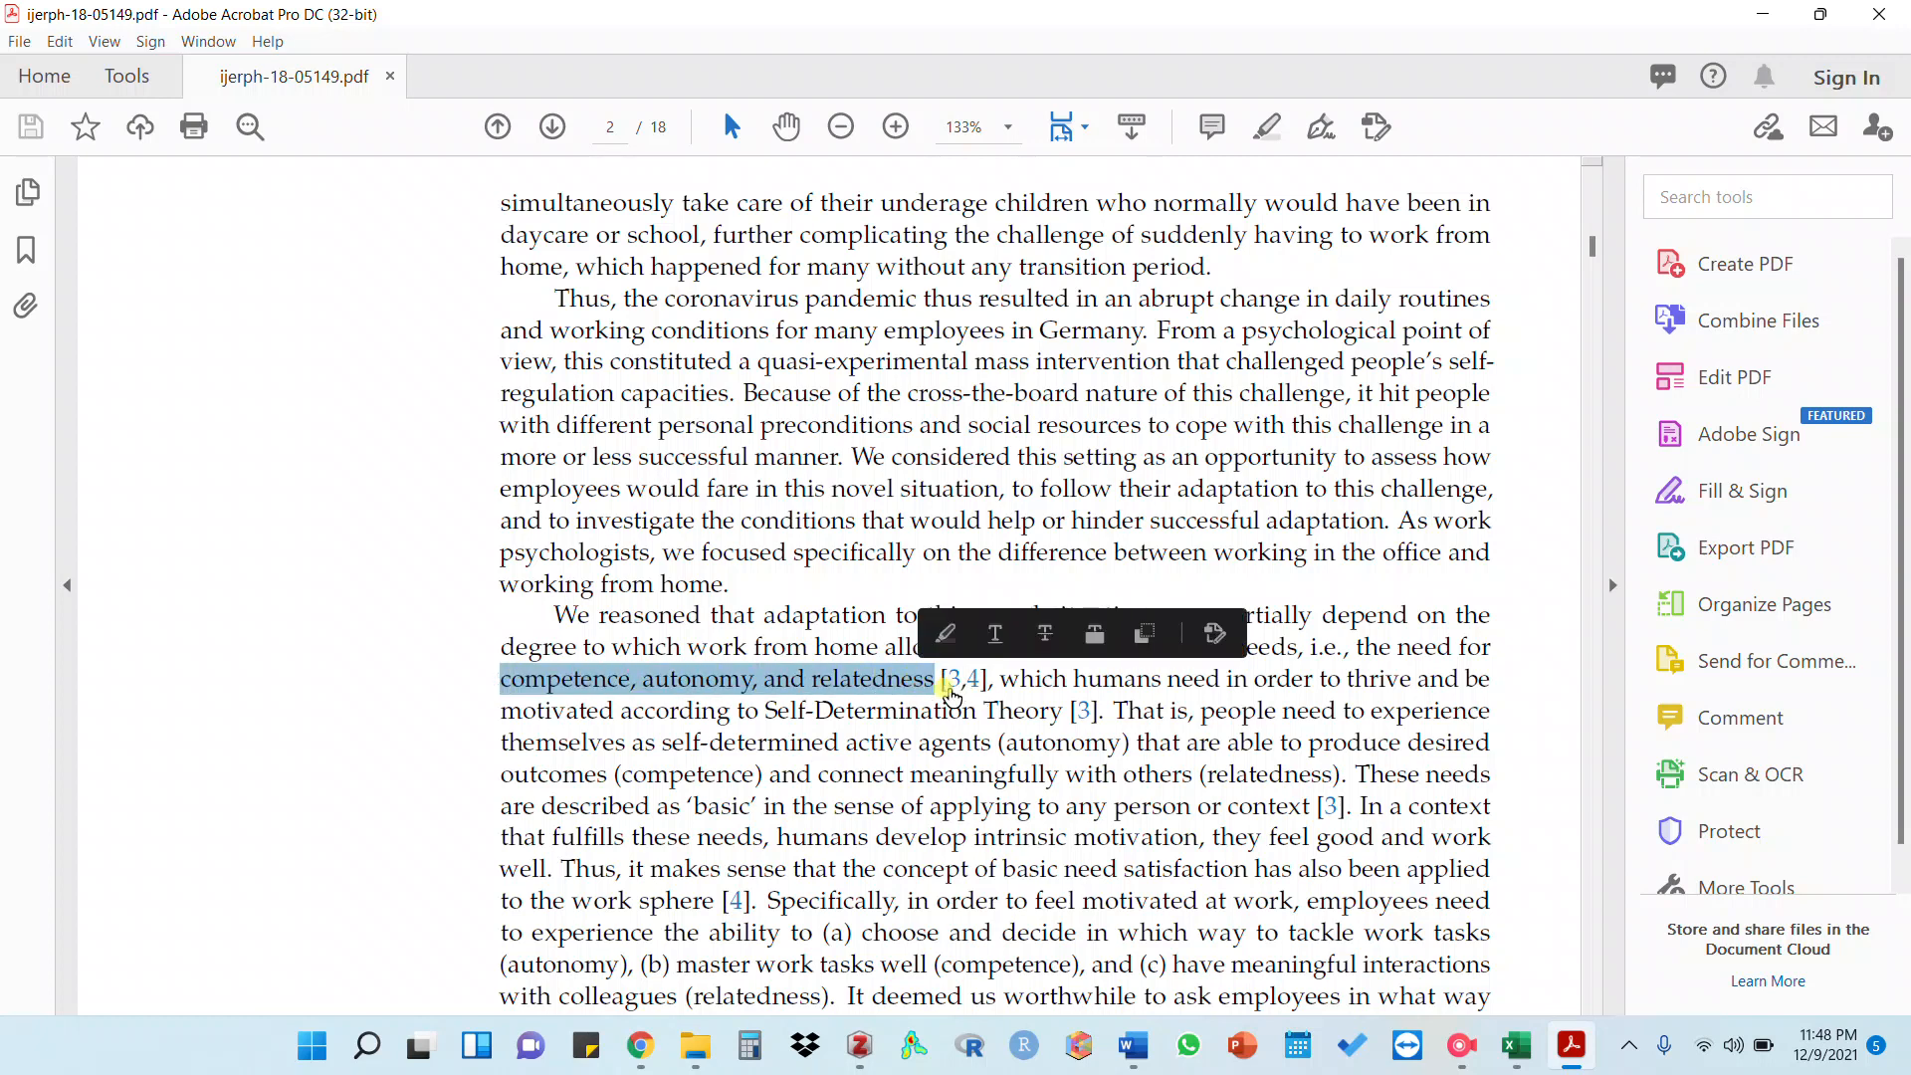
pyautogui.click(953, 679)
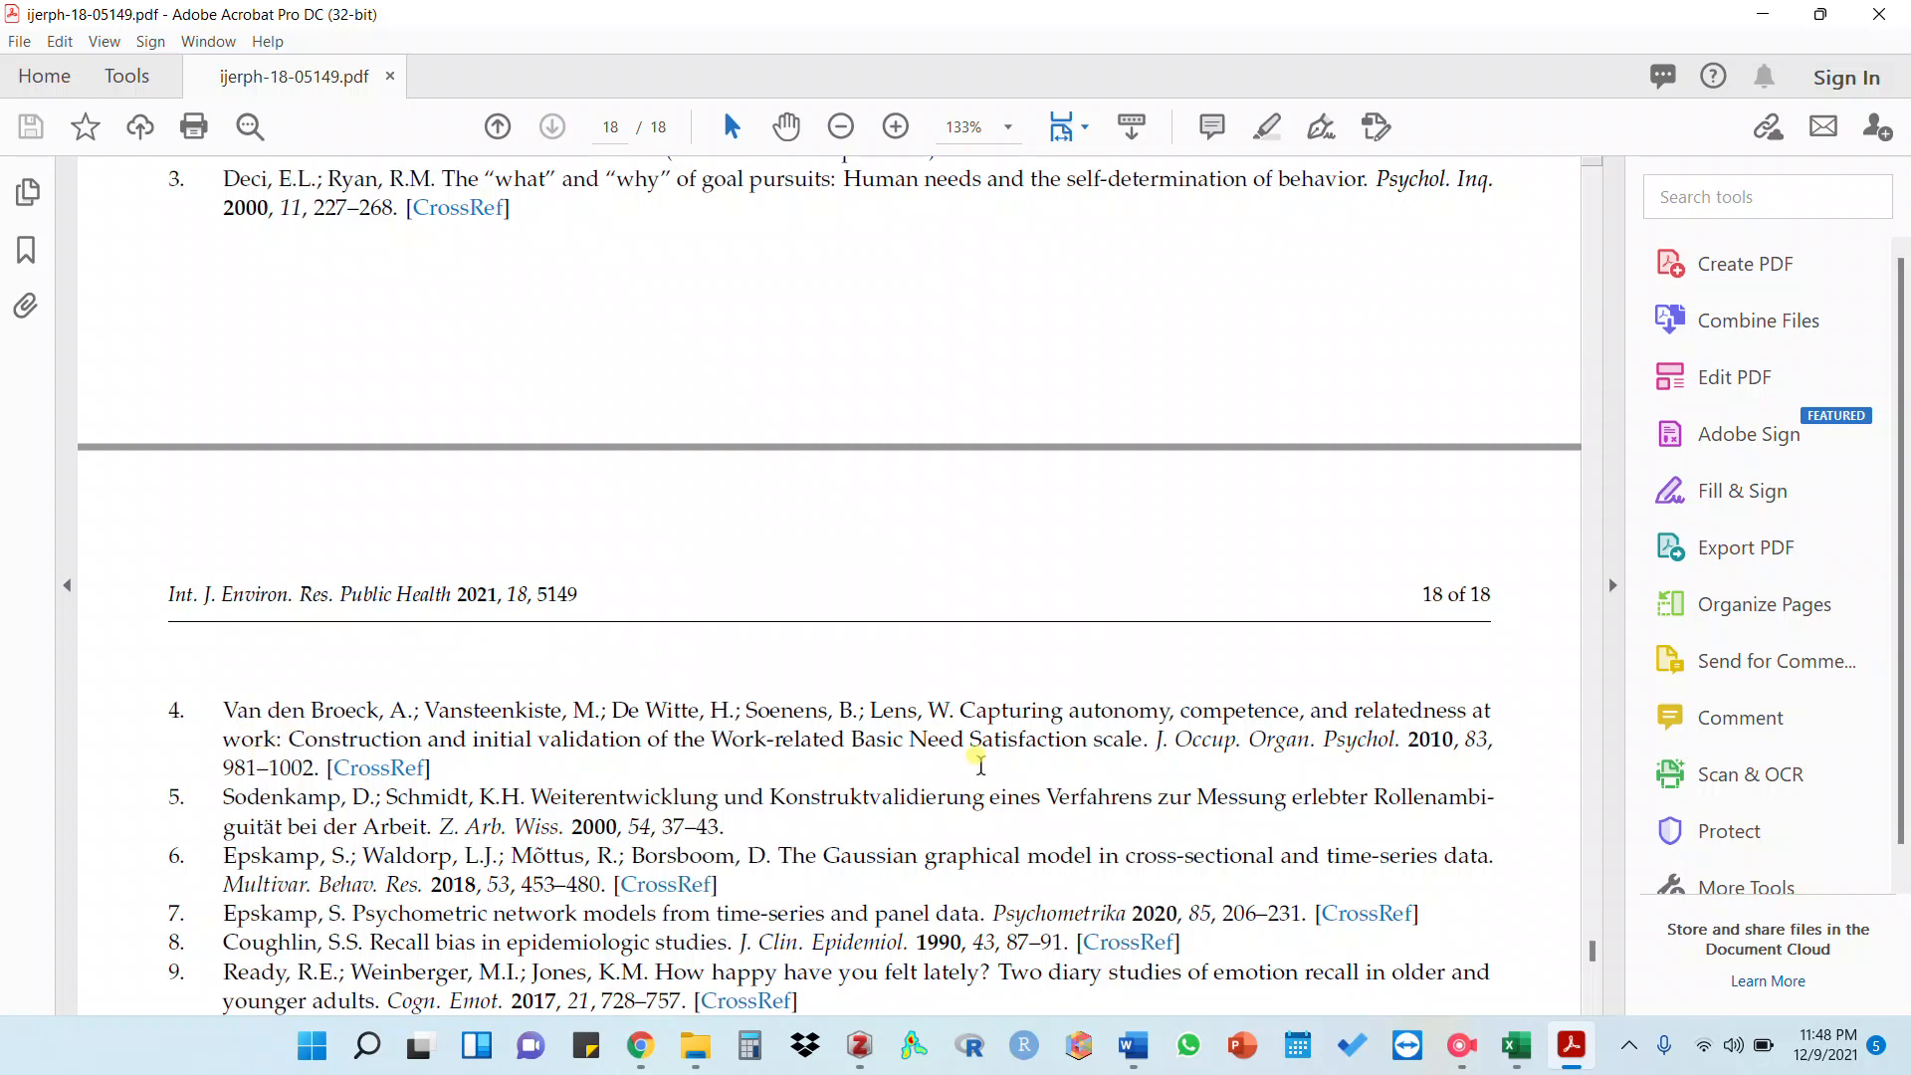
pyautogui.moveTo(227, 709); pyautogui.dragTo(329, 769)
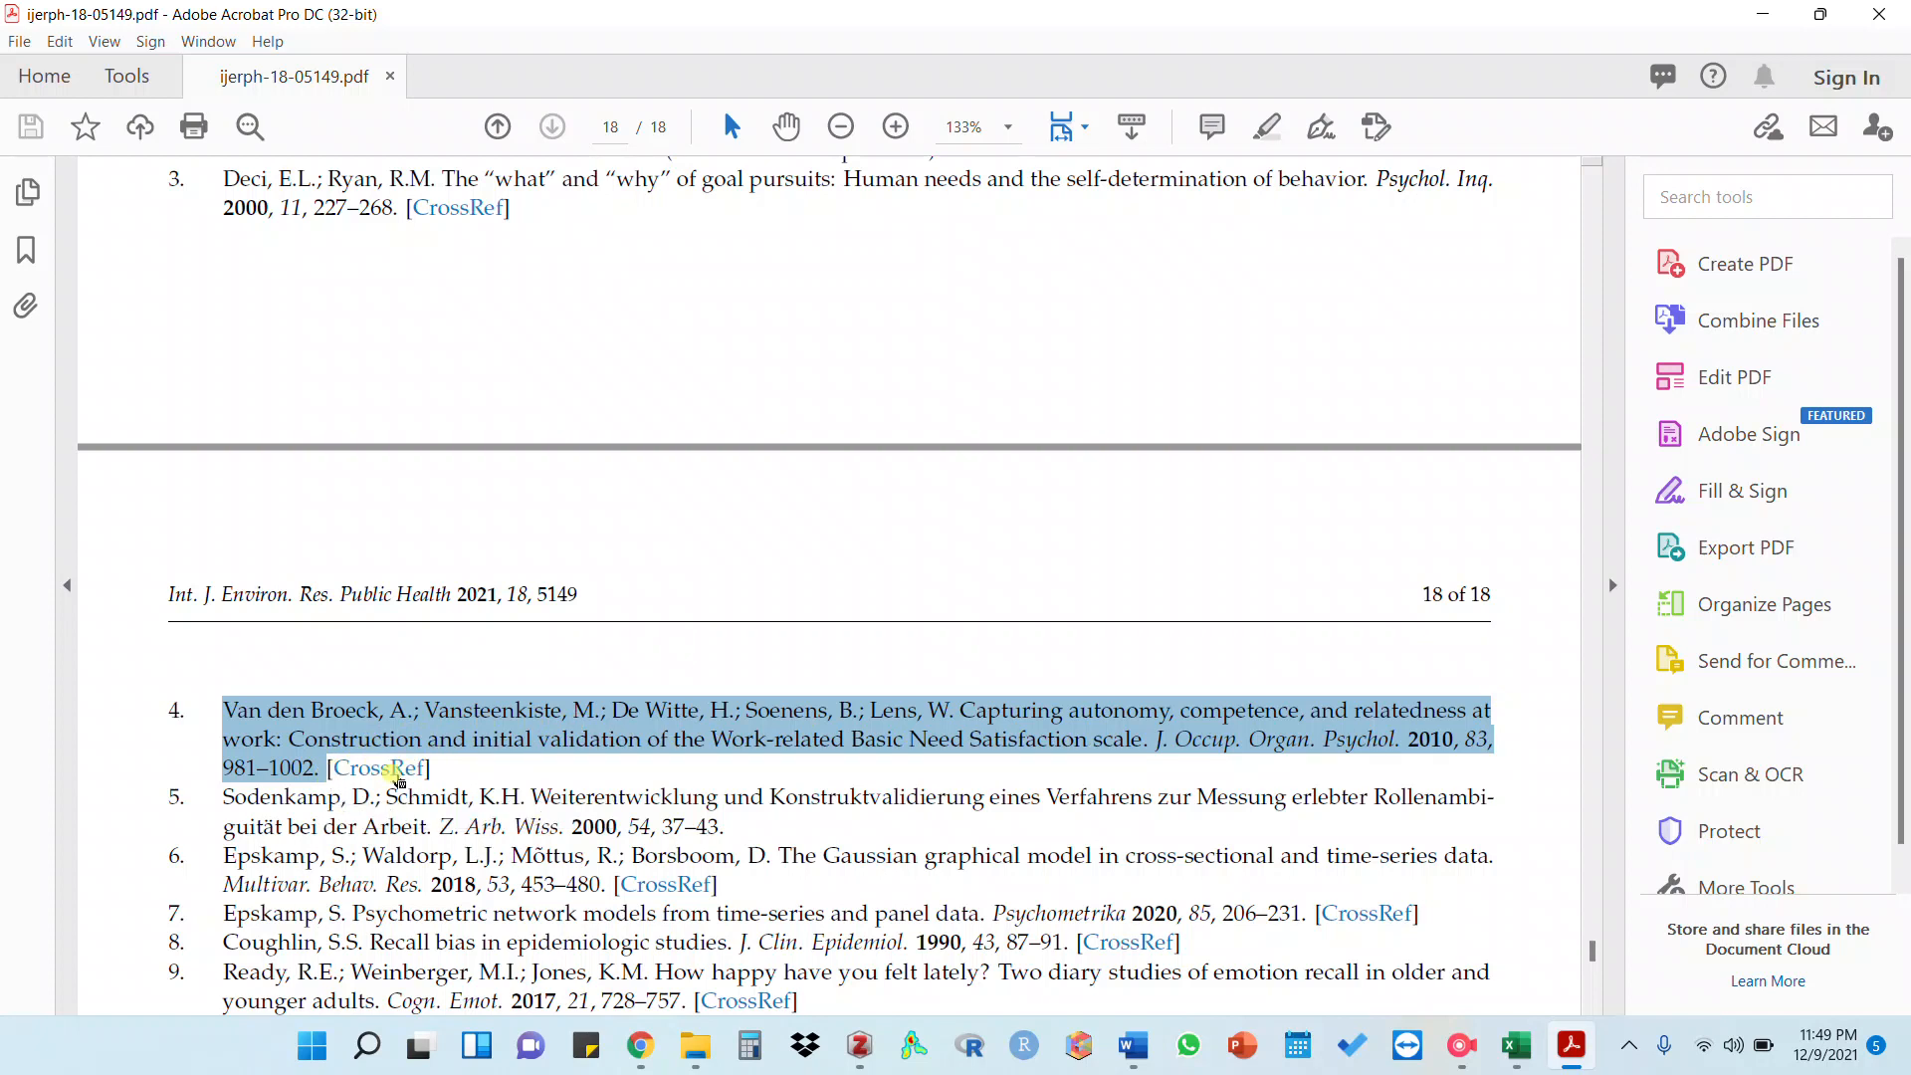
# Bring up Zotero's prompt for adding items by identifier, and view the ResearchGate page in Chrome before returning to the PDF
pyautogui.click(859, 1045)
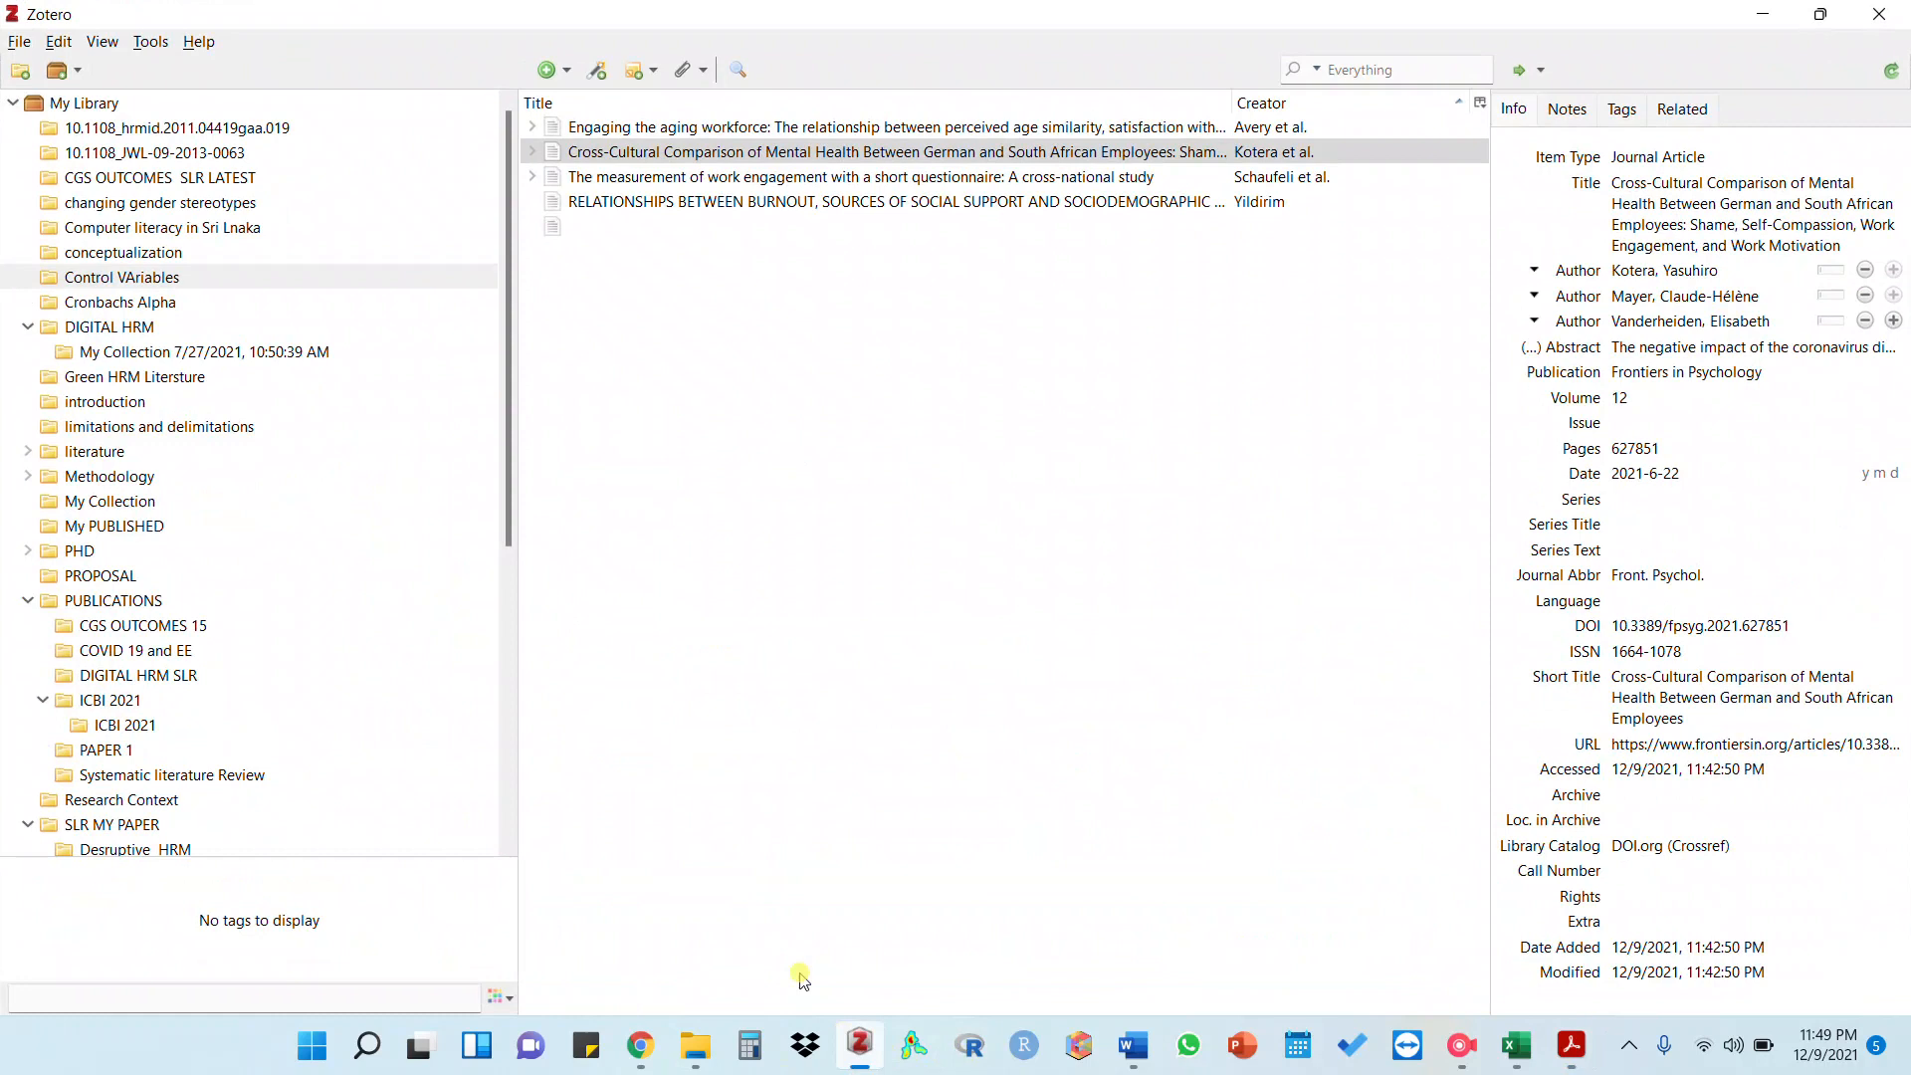
pyautogui.click(598, 71)
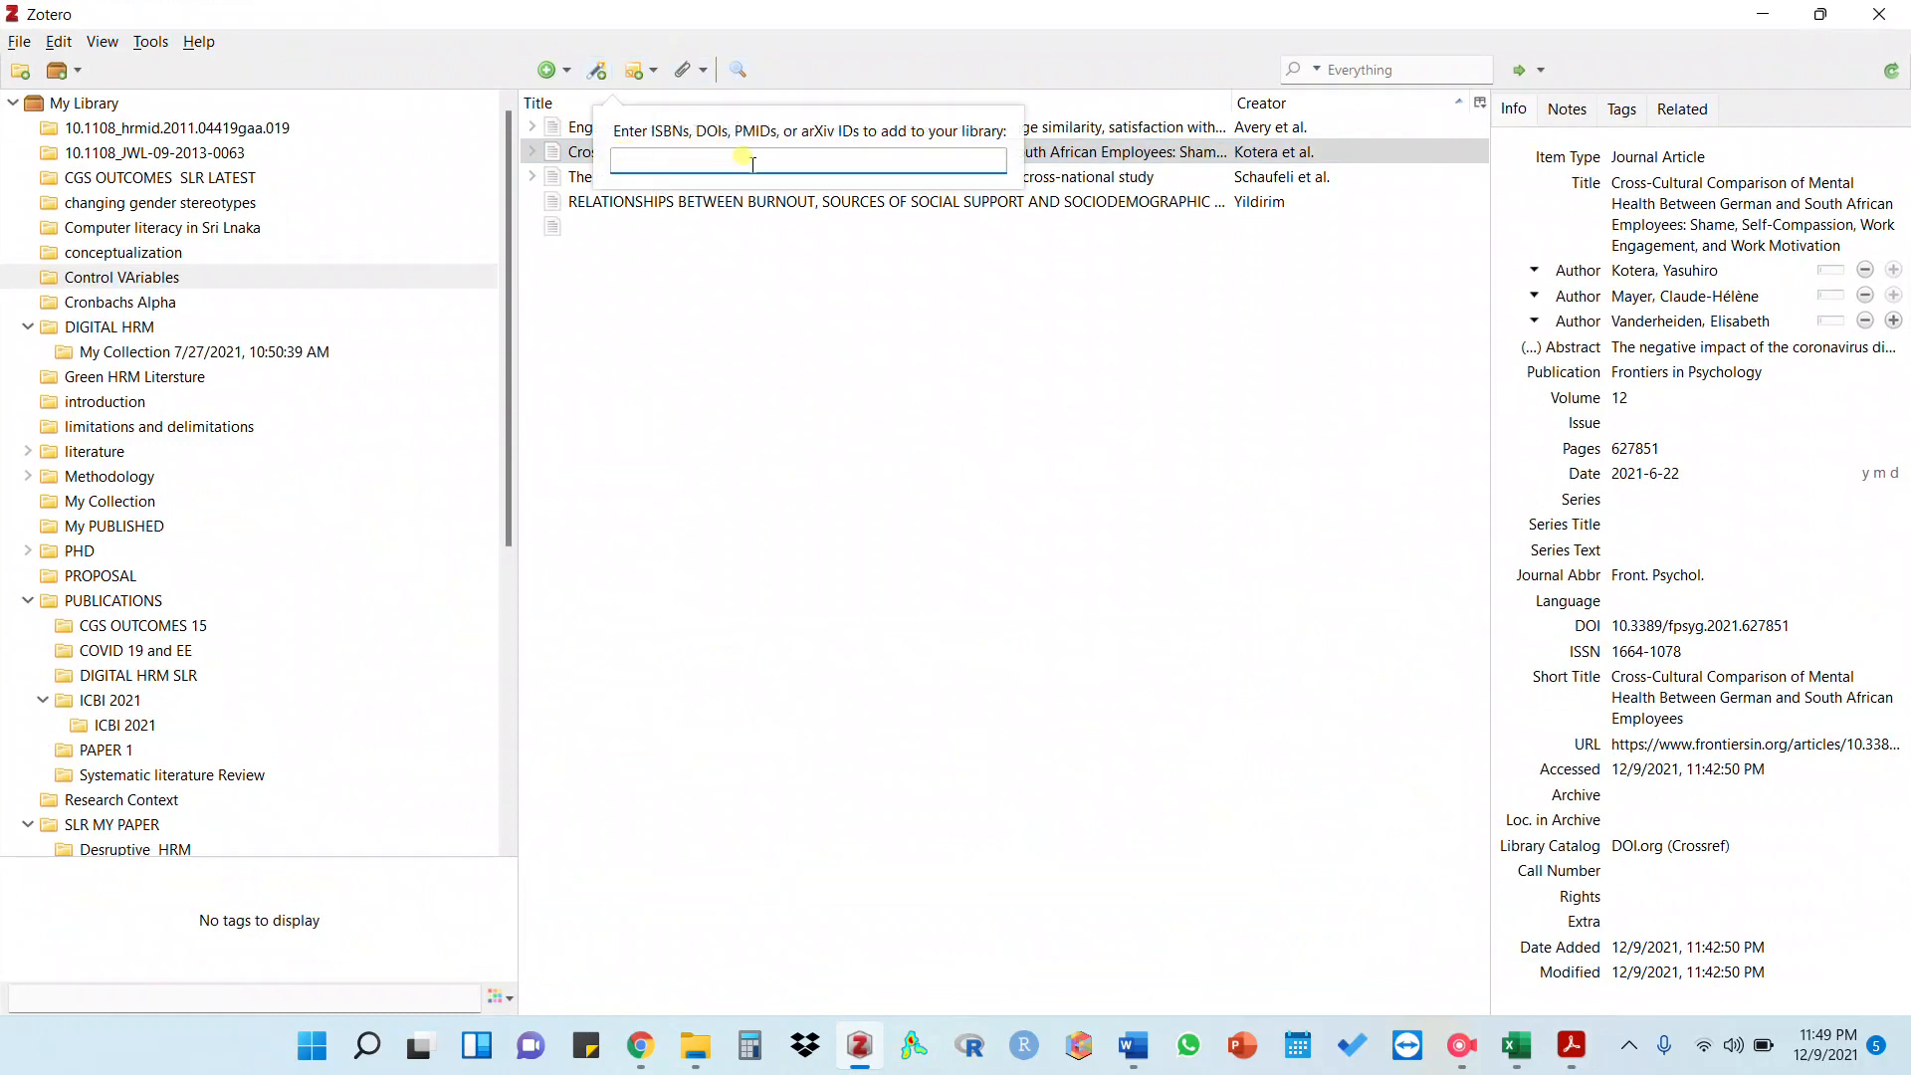
pyautogui.click(701, 824)
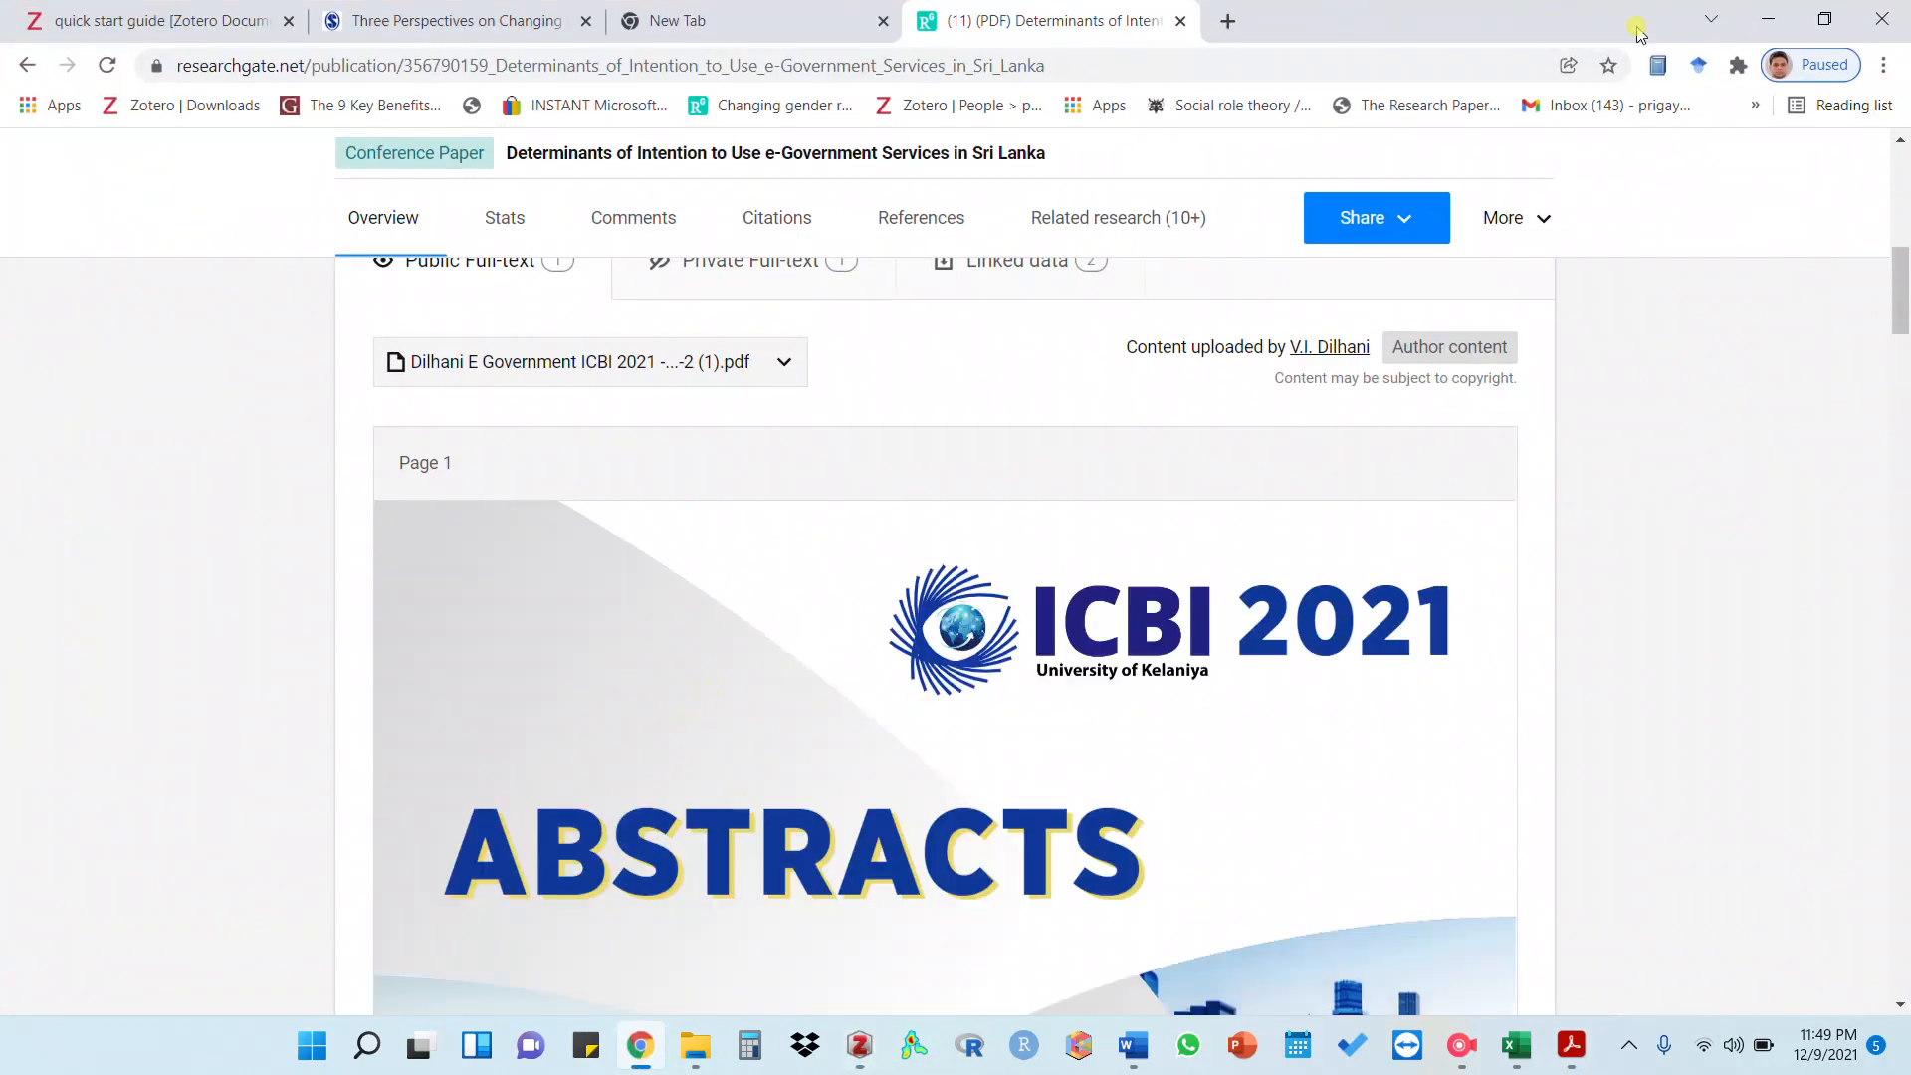
pyautogui.click(1767, 20)
pyautogui.click(634, 1061)
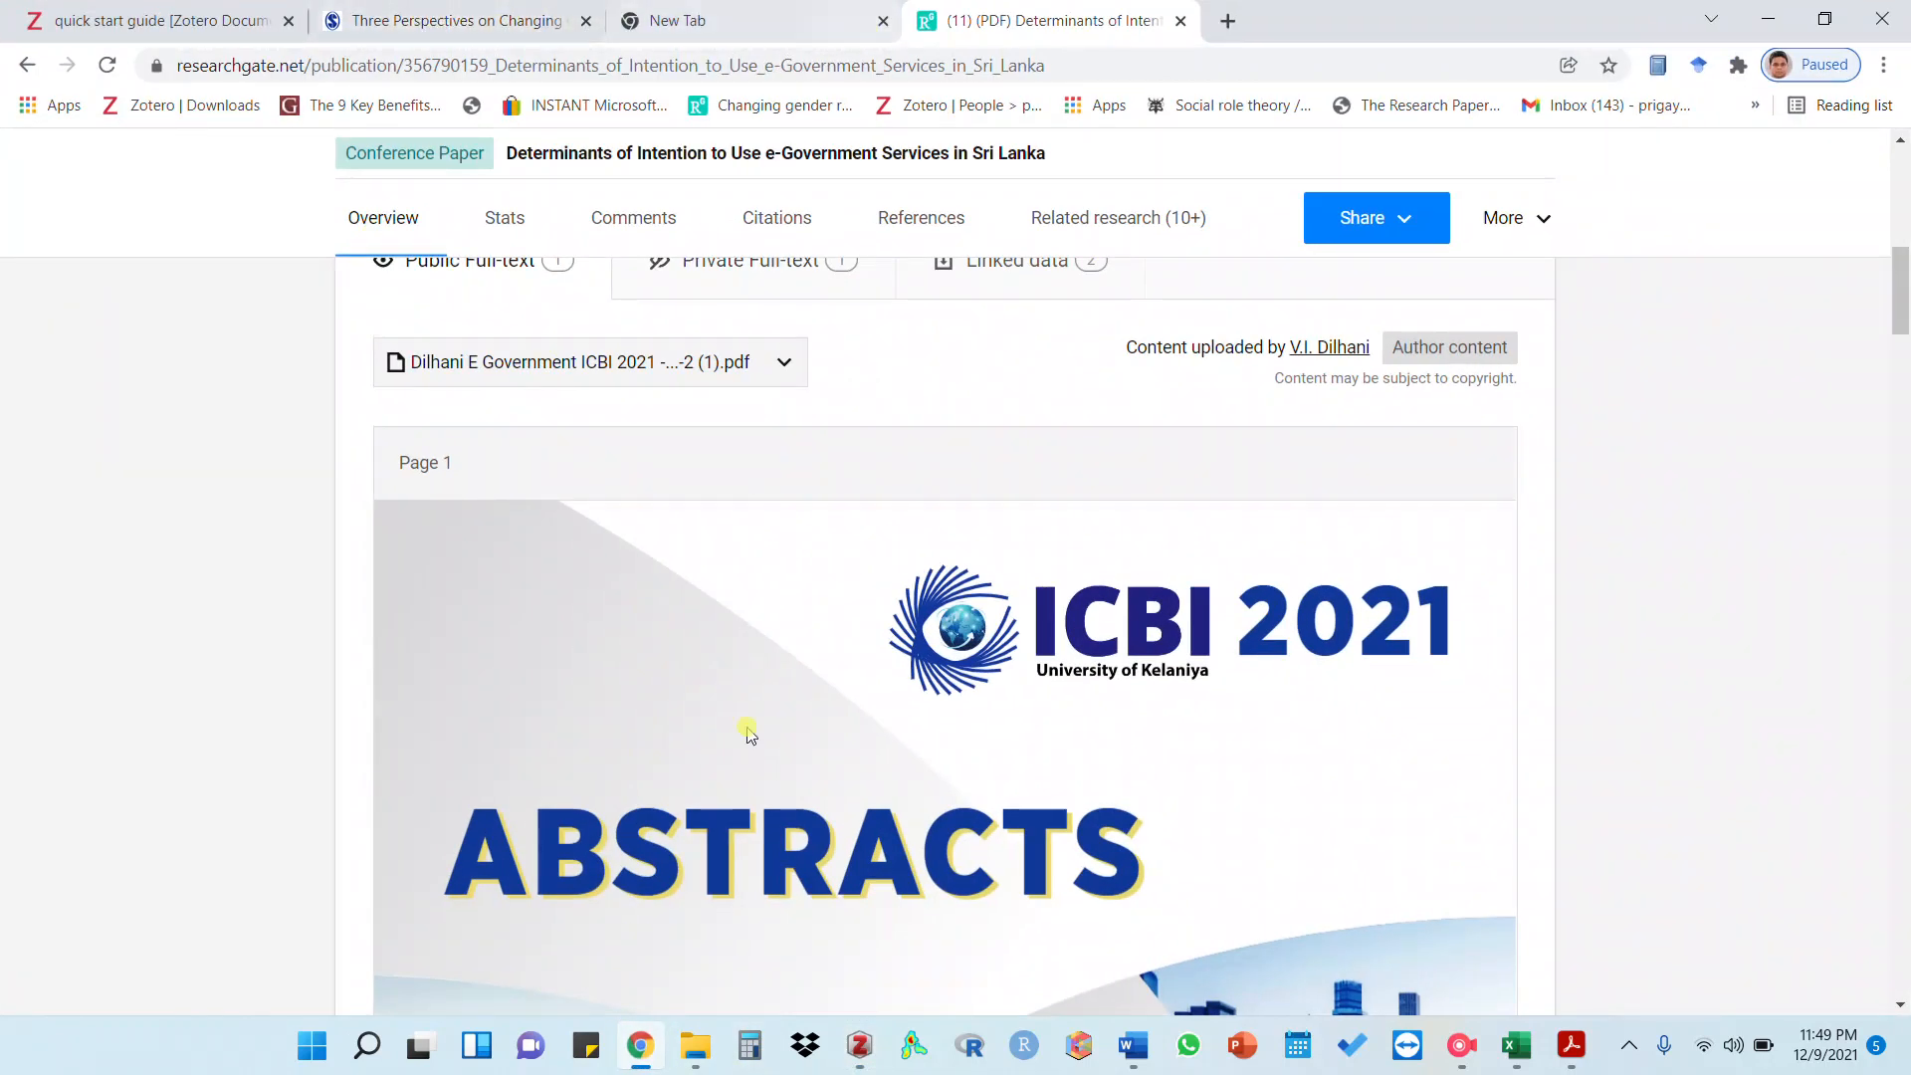
pyautogui.click(1587, 1053)
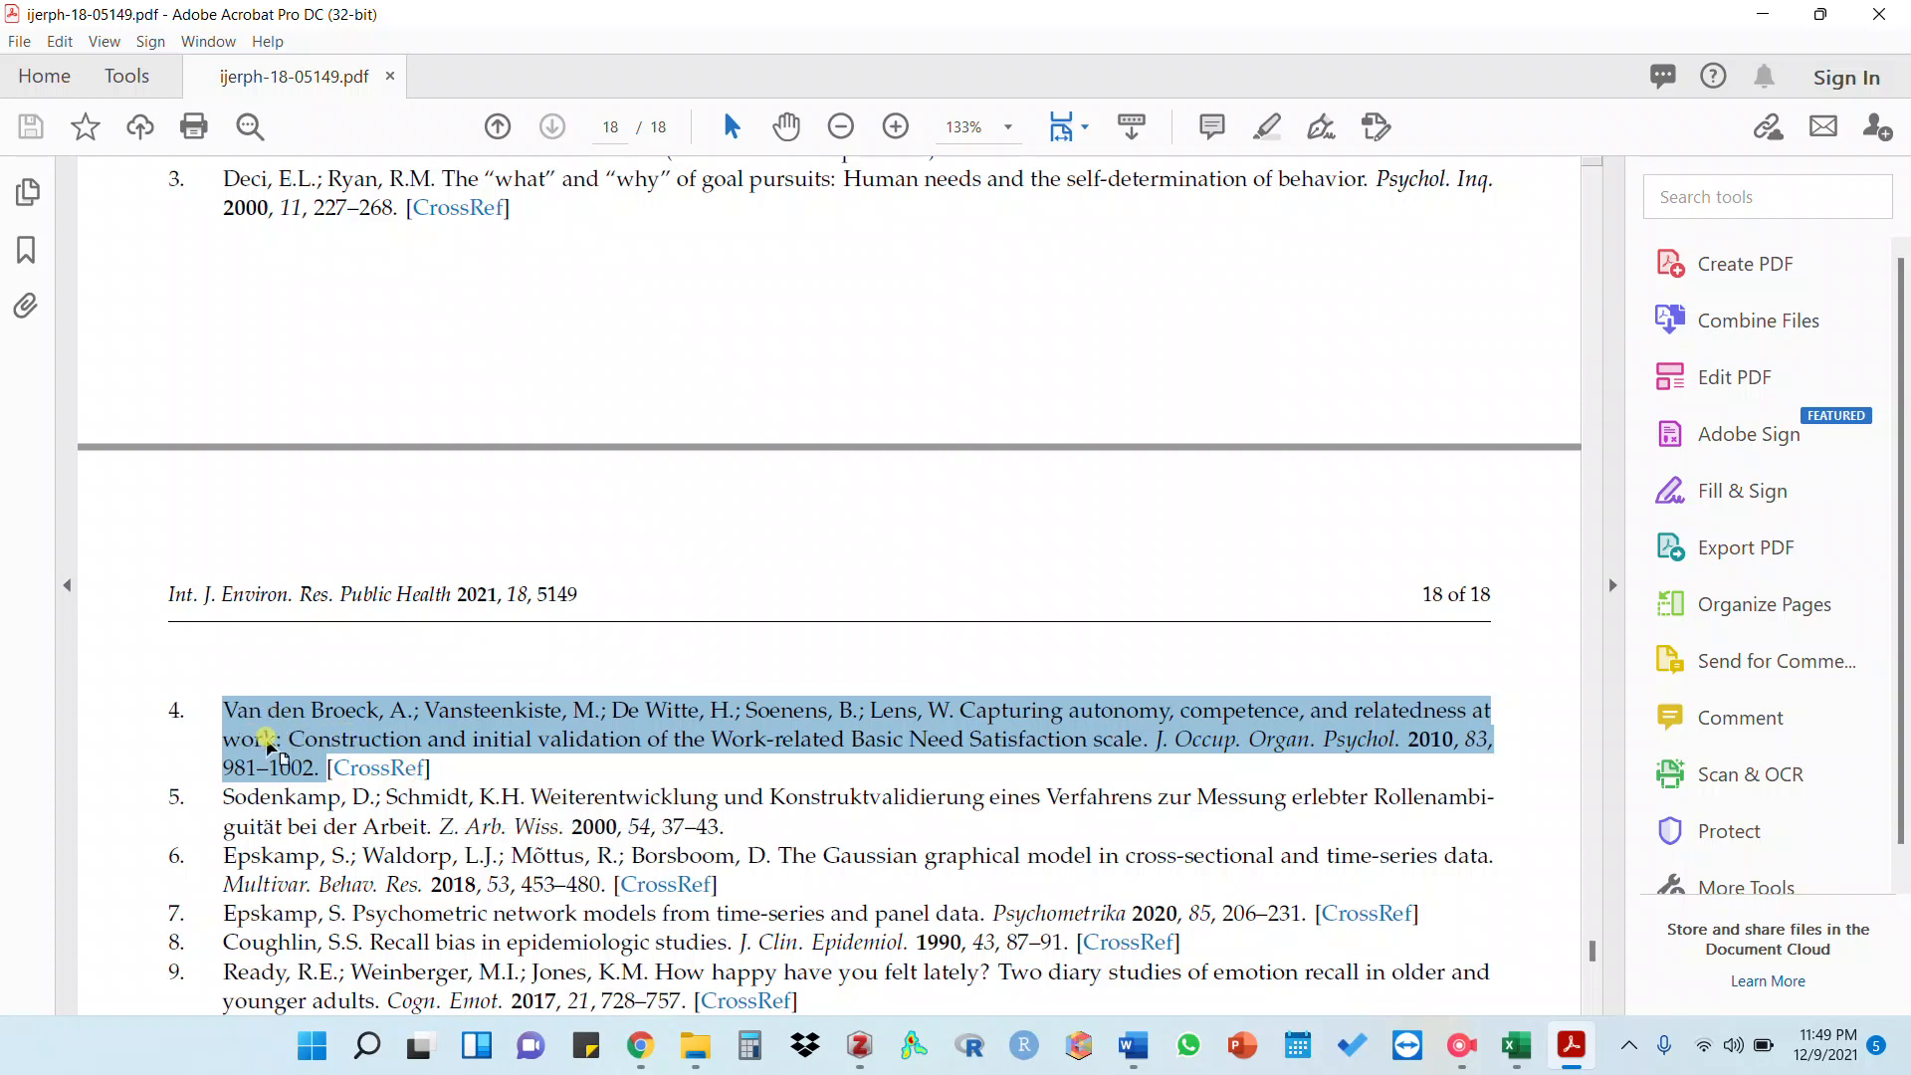
# Switch to the Word document and append the filler text "gzdgdhzdhxchxhxghfxhfxggzdfgzdgdzgd" to the end of the sentence
pyautogui.moveTo(857, 1064)
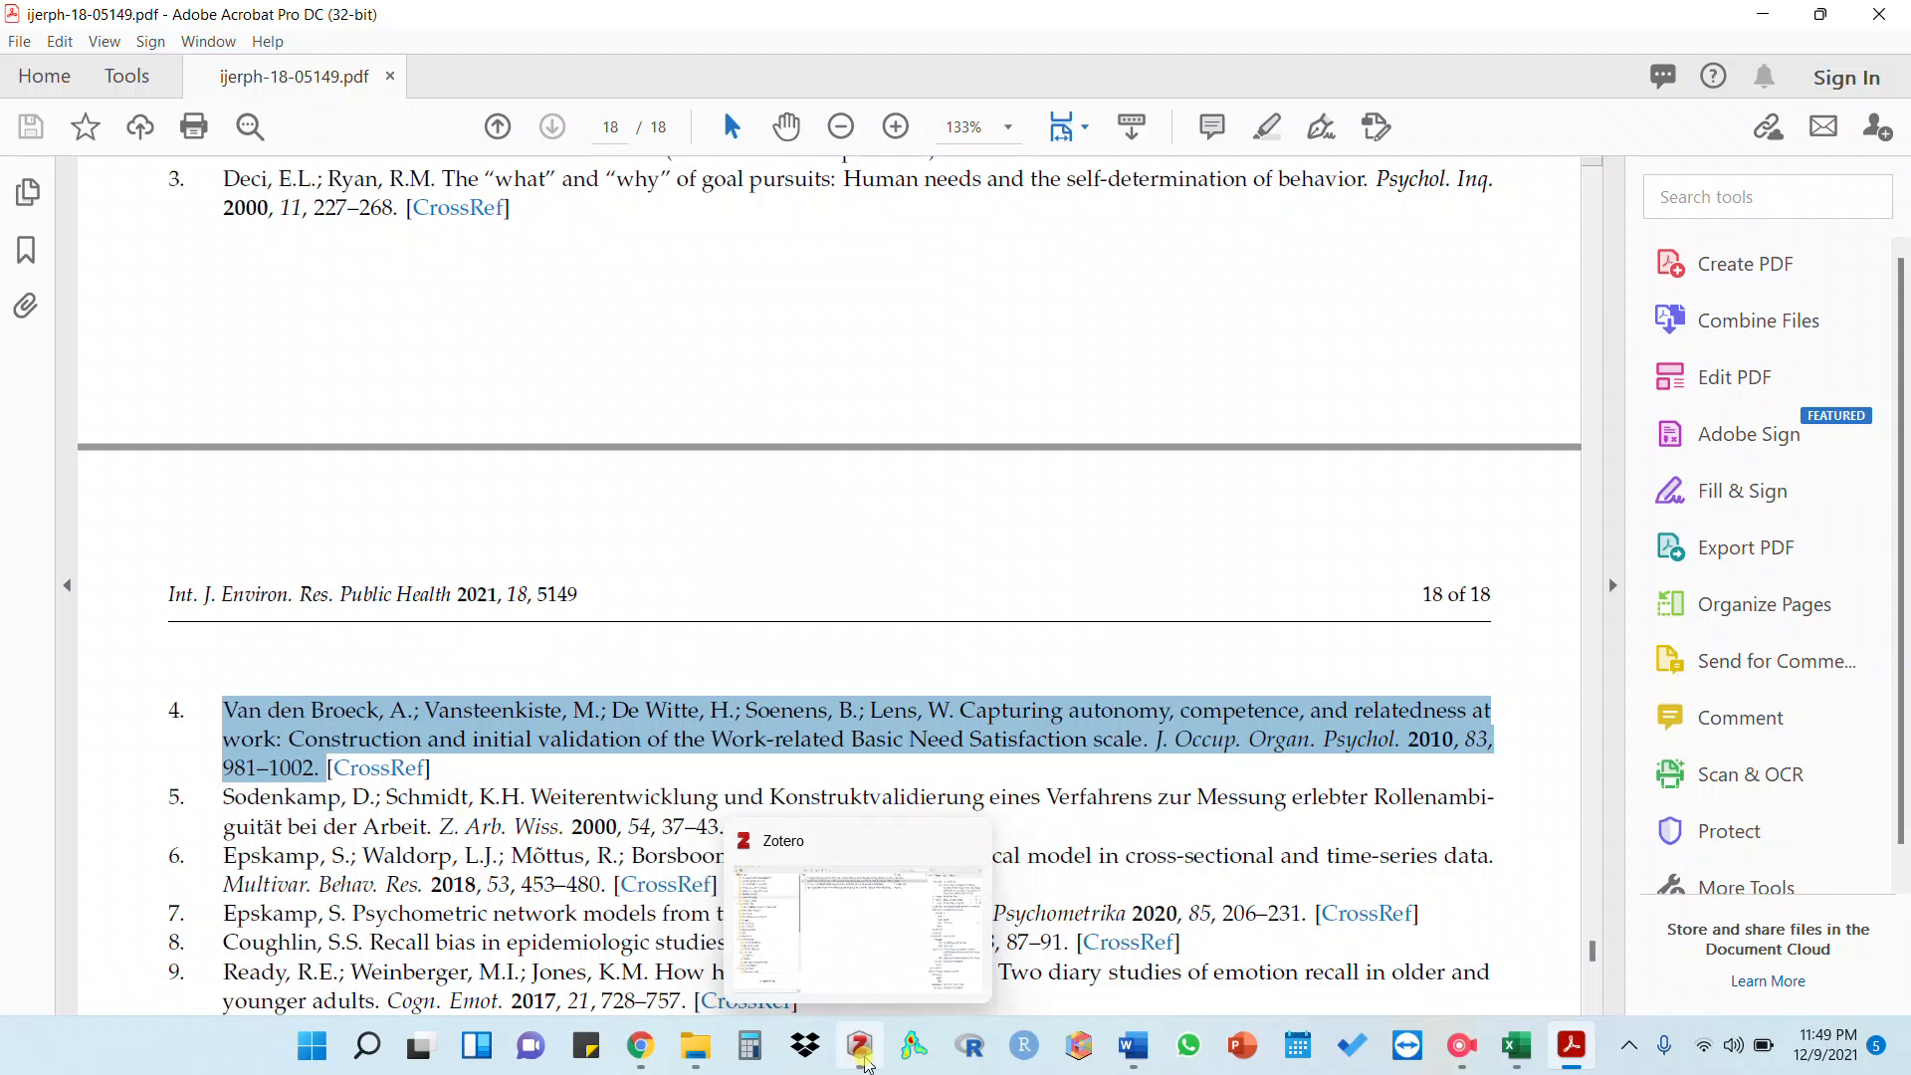
pyautogui.moveTo(889, 985)
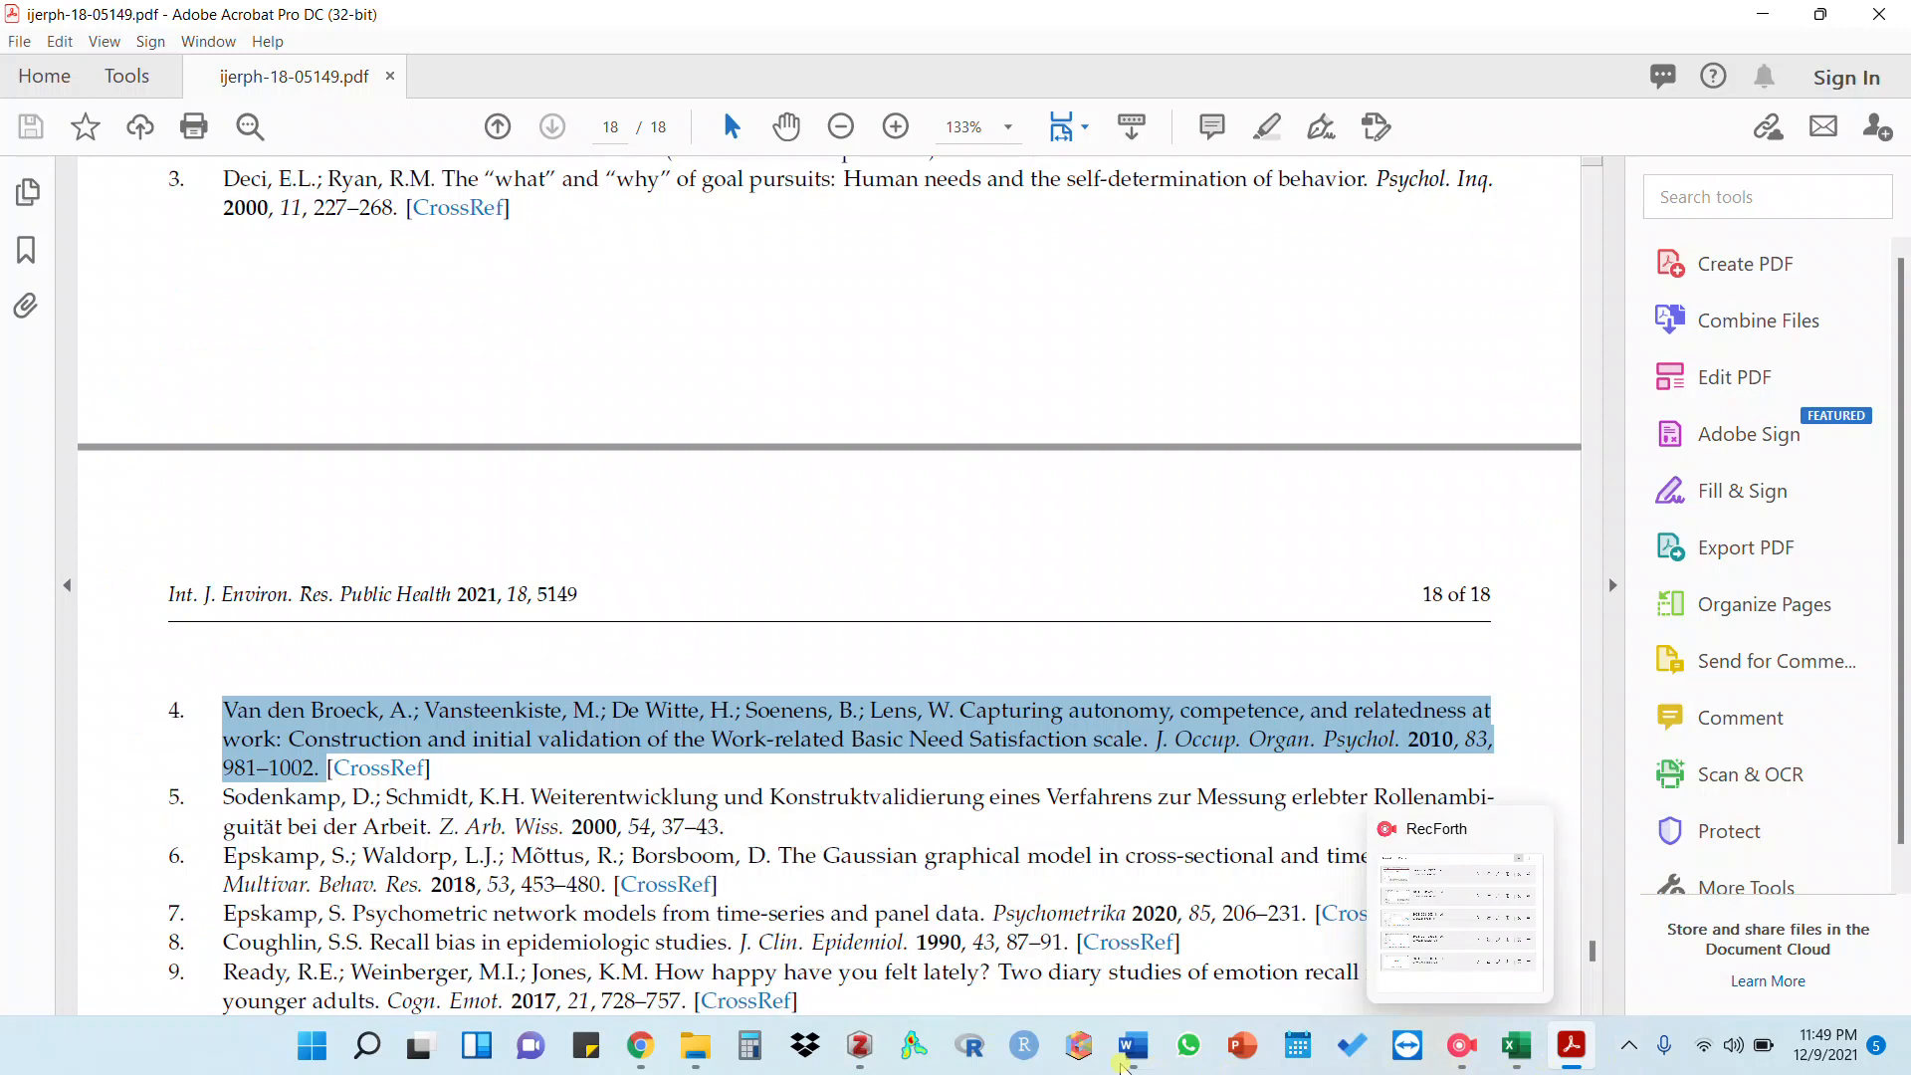
pyautogui.click(1133, 1063)
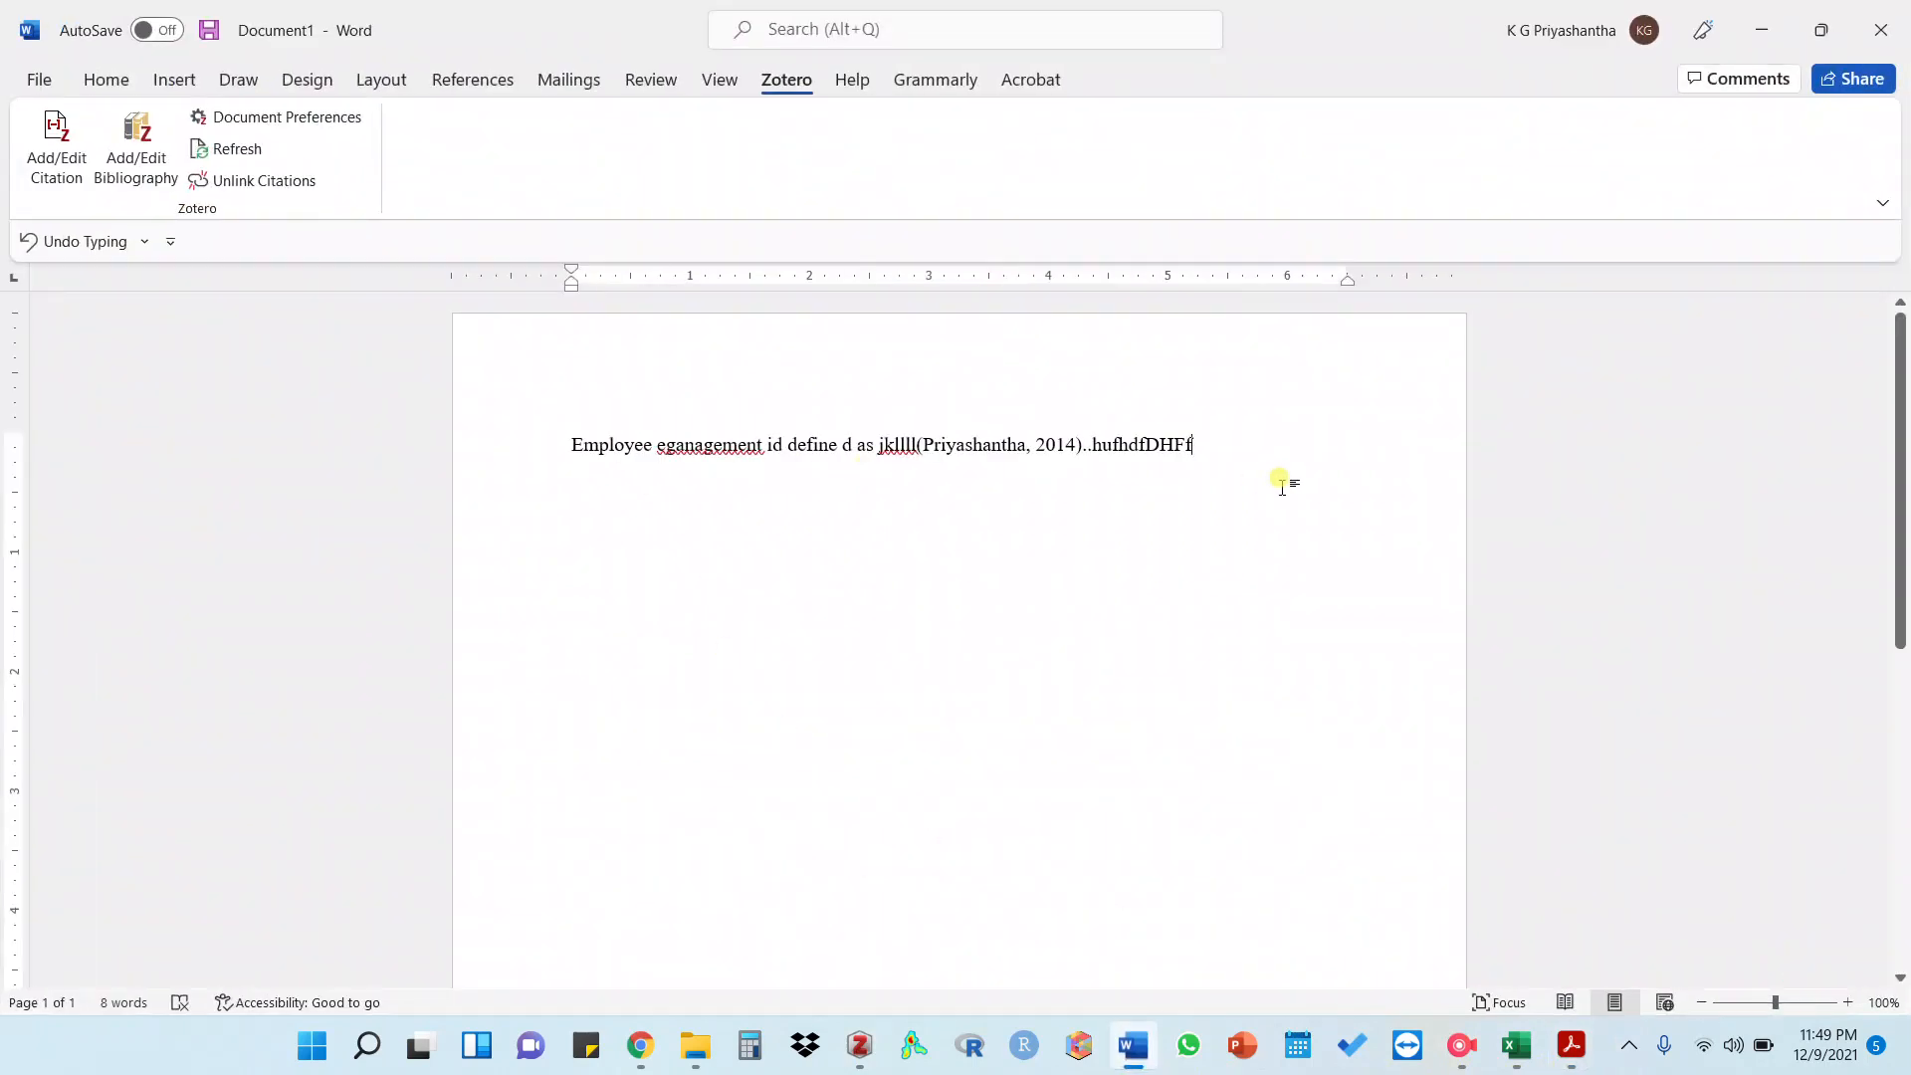
pyautogui.write('gzdgdhzdhxchxhxg')
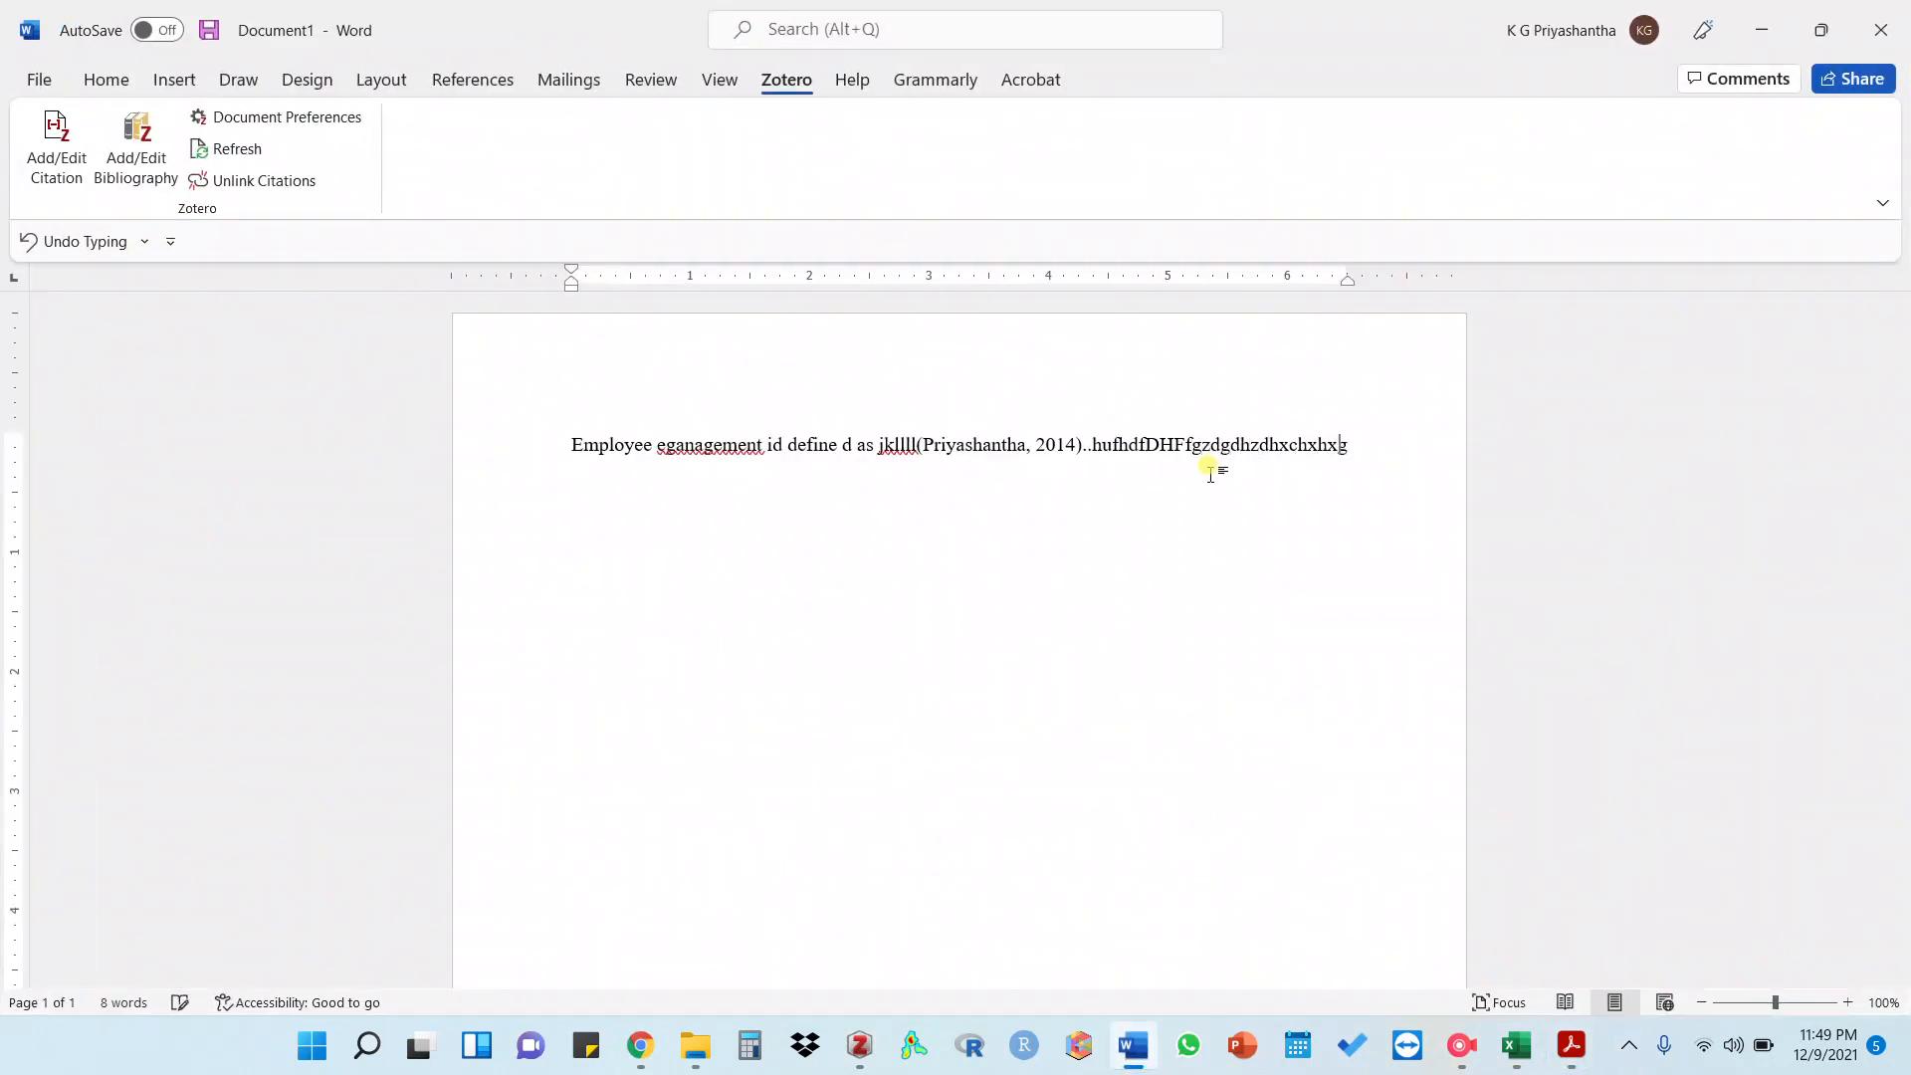
pyautogui.write('hfxhfxggzdfgzdgdzgd')
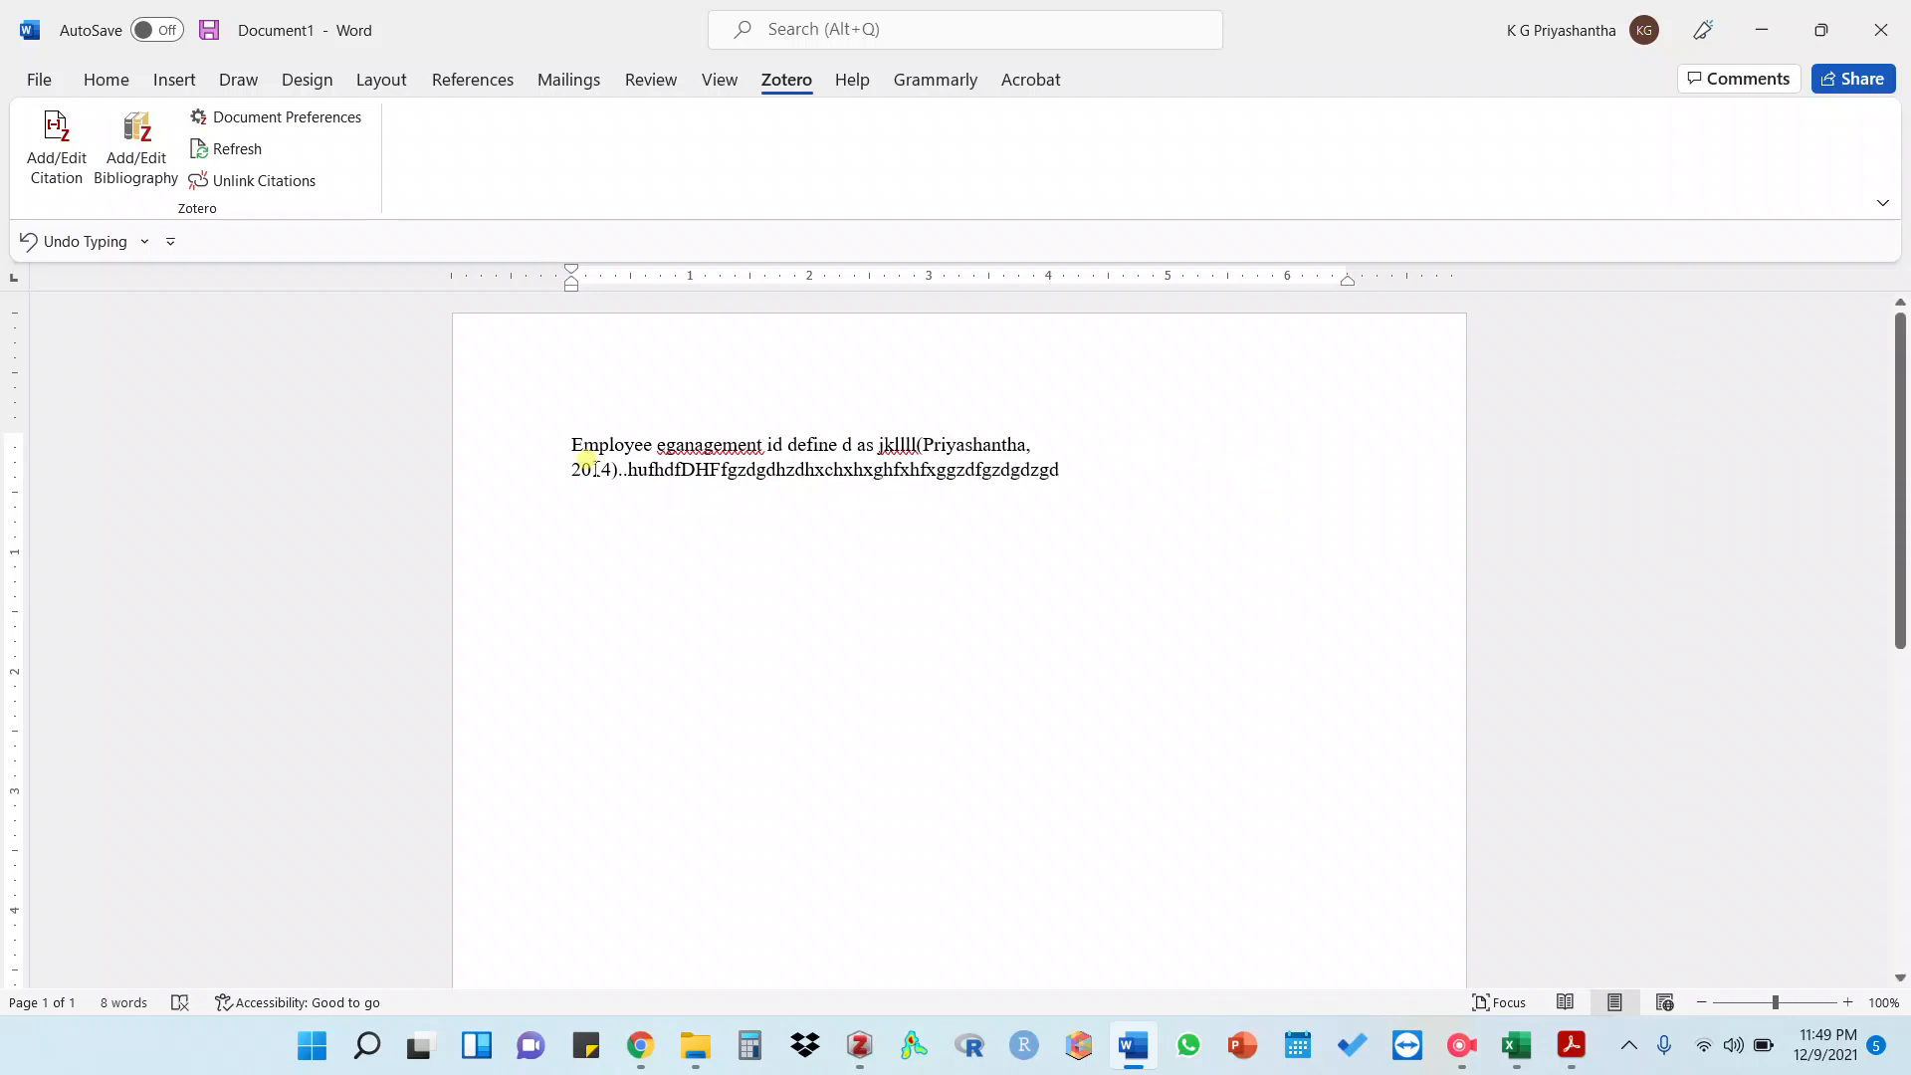
# Return to the article PDF, clear the selection on reference 4, and examine the numbered reference list on pages 17 and 18
pyautogui.click(1570, 1045)
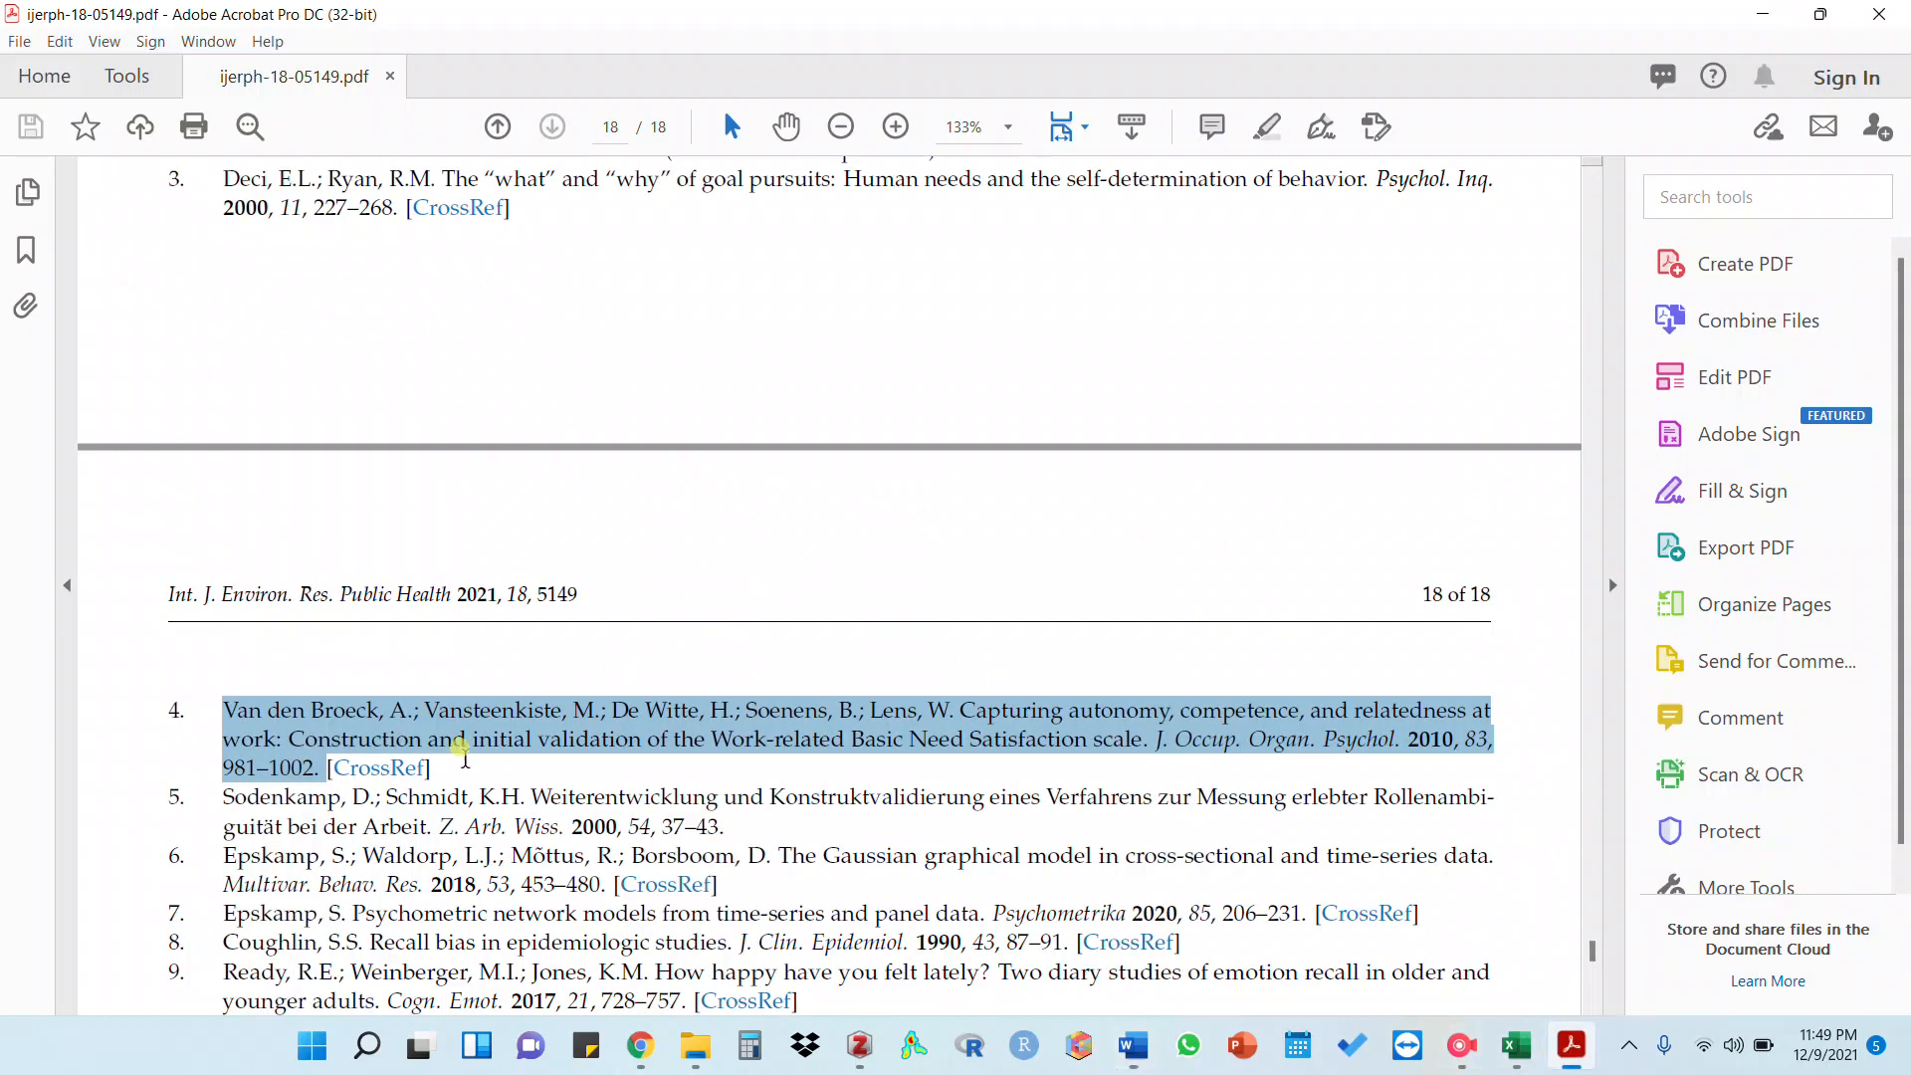
pyautogui.click(274, 733)
pyautogui.scroll(15, 826, 717)
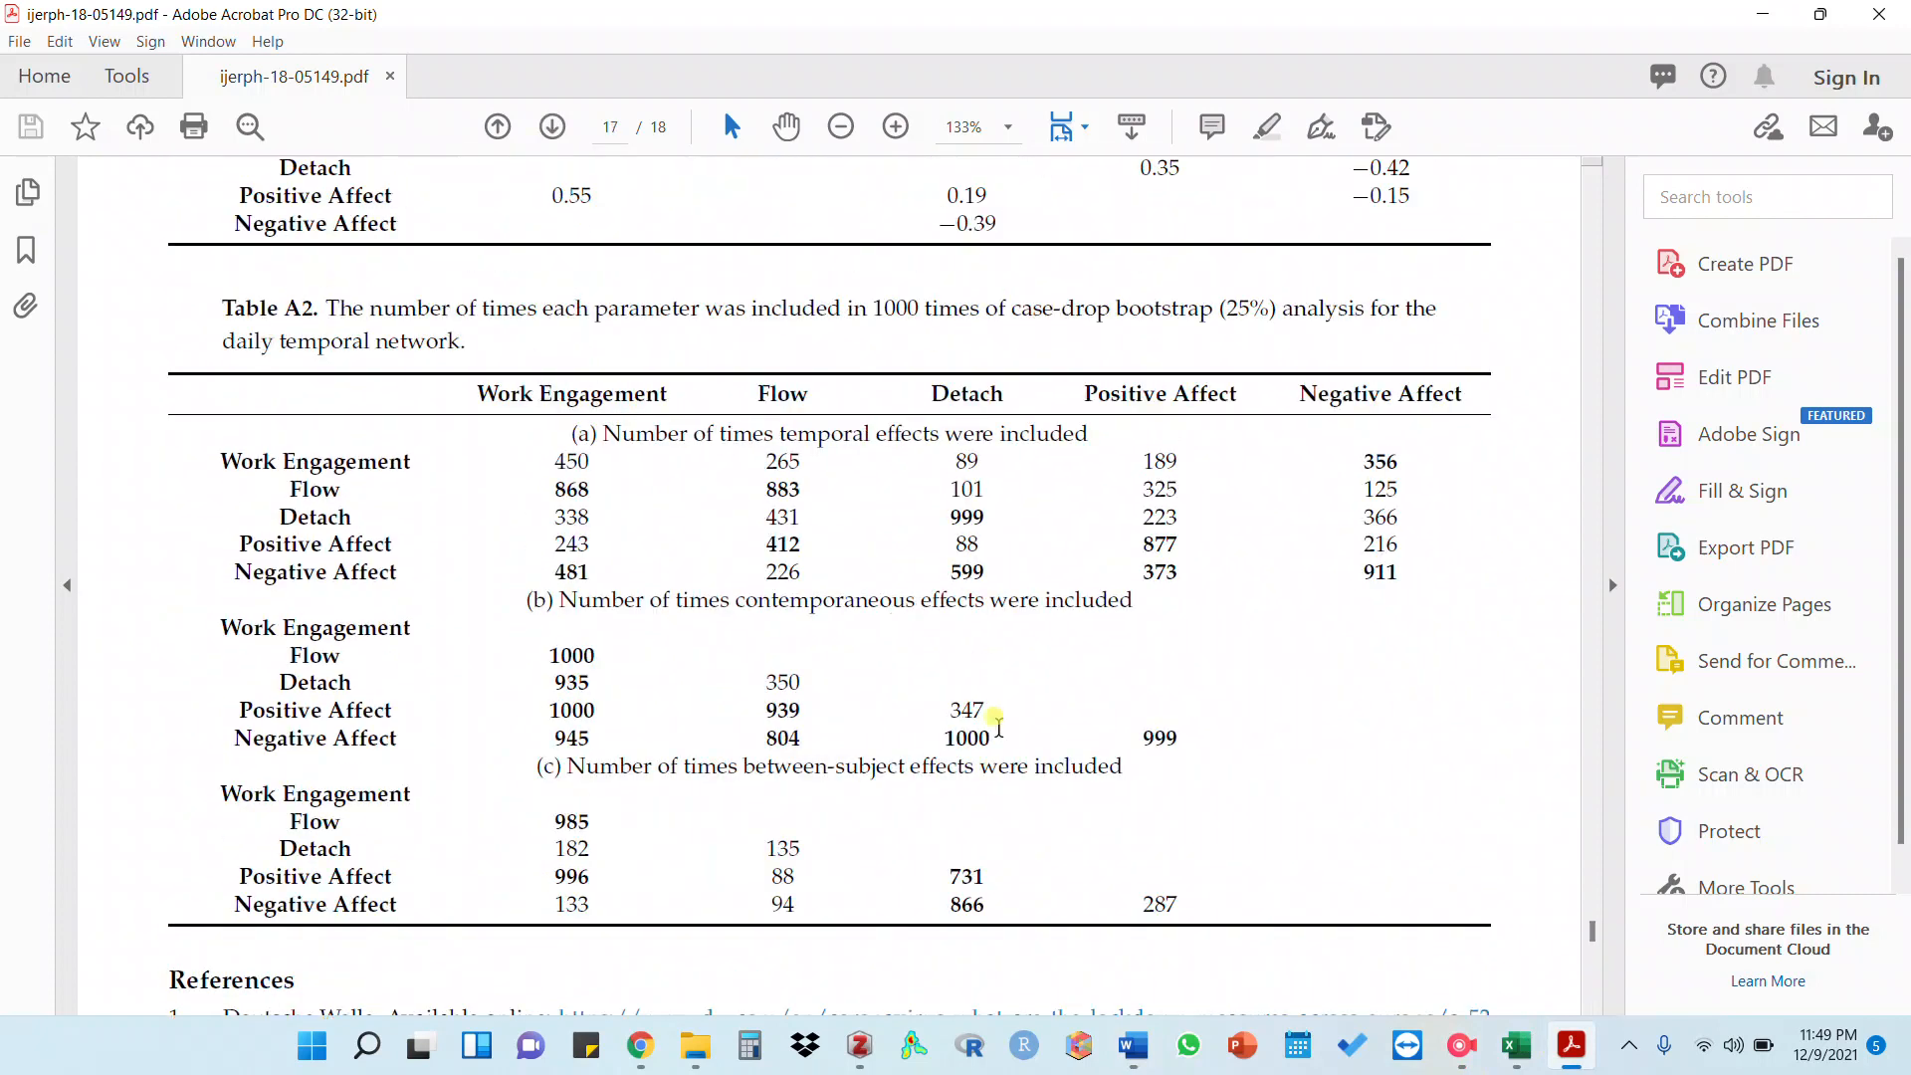
pyautogui.scroll(-12, 1005, 733)
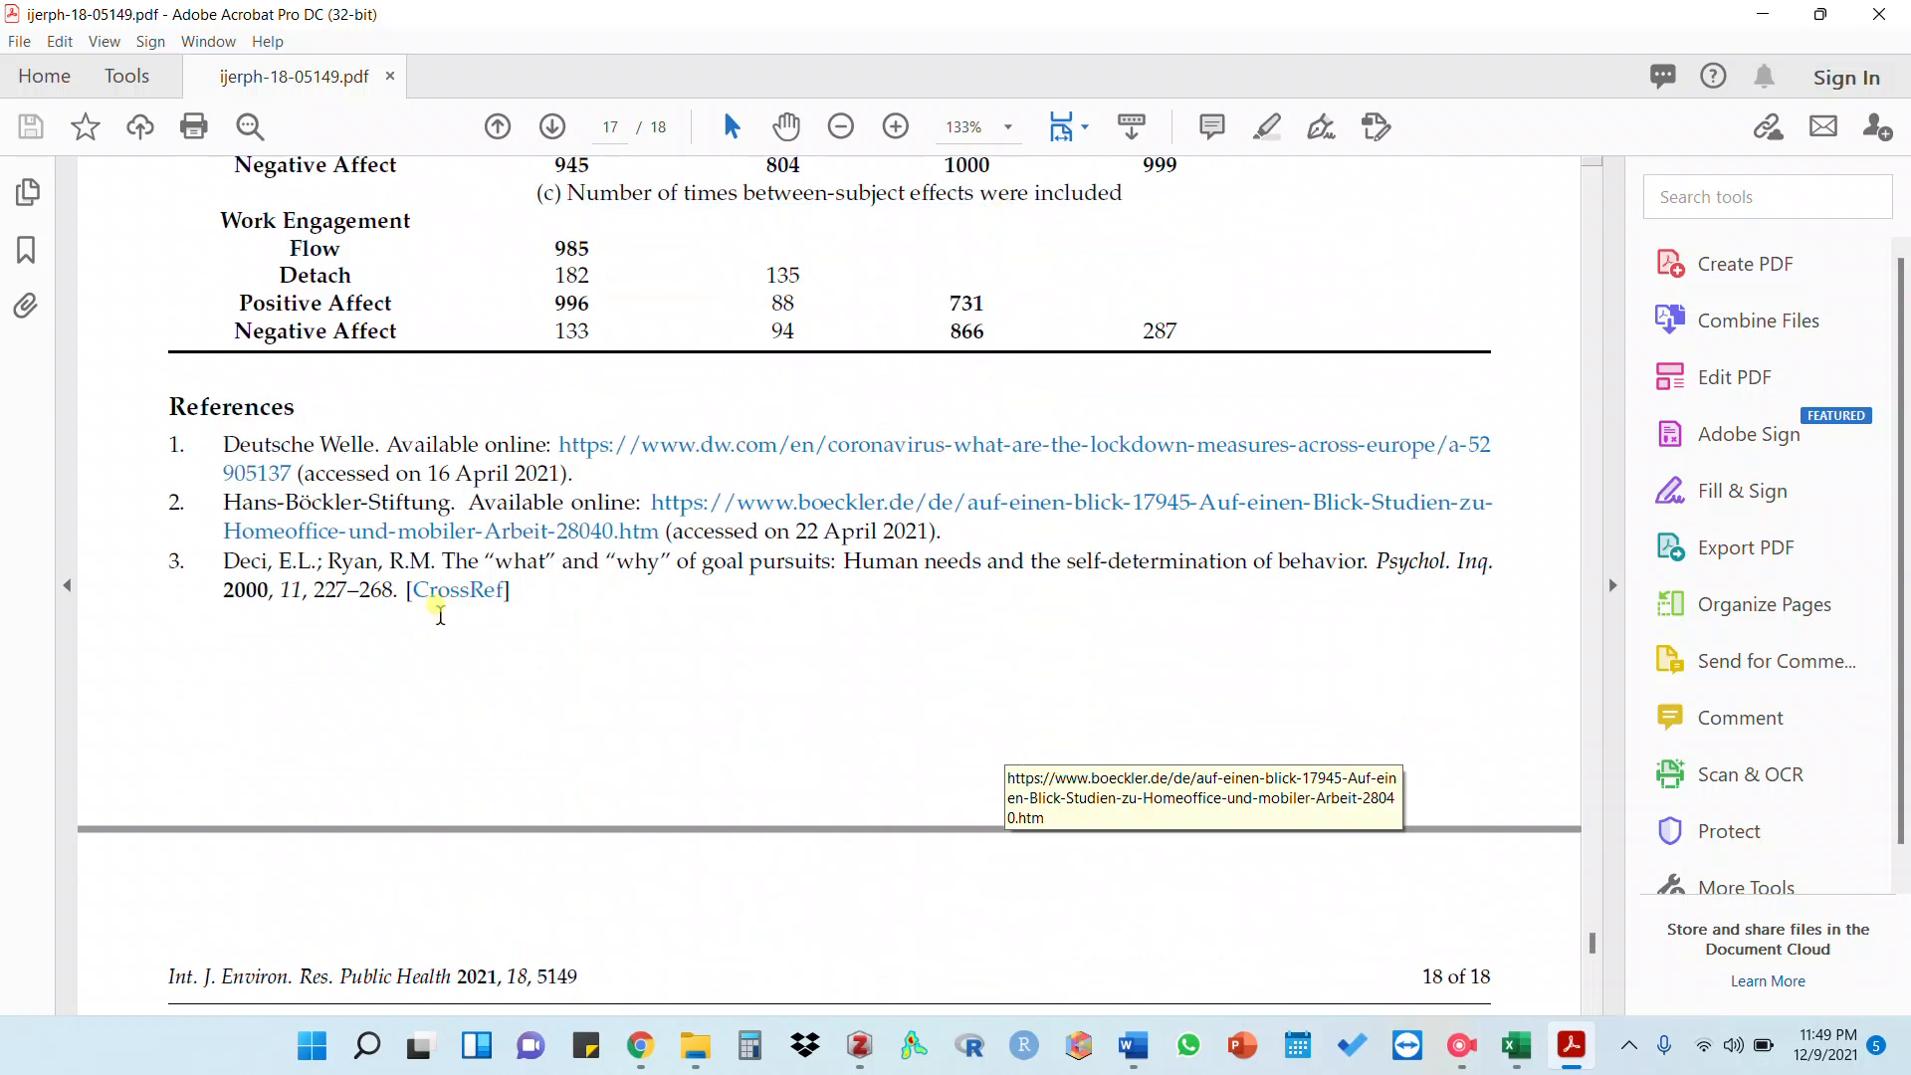
pyautogui.scroll(-5, 438, 623)
pyautogui.scroll(-5, 438, 624)
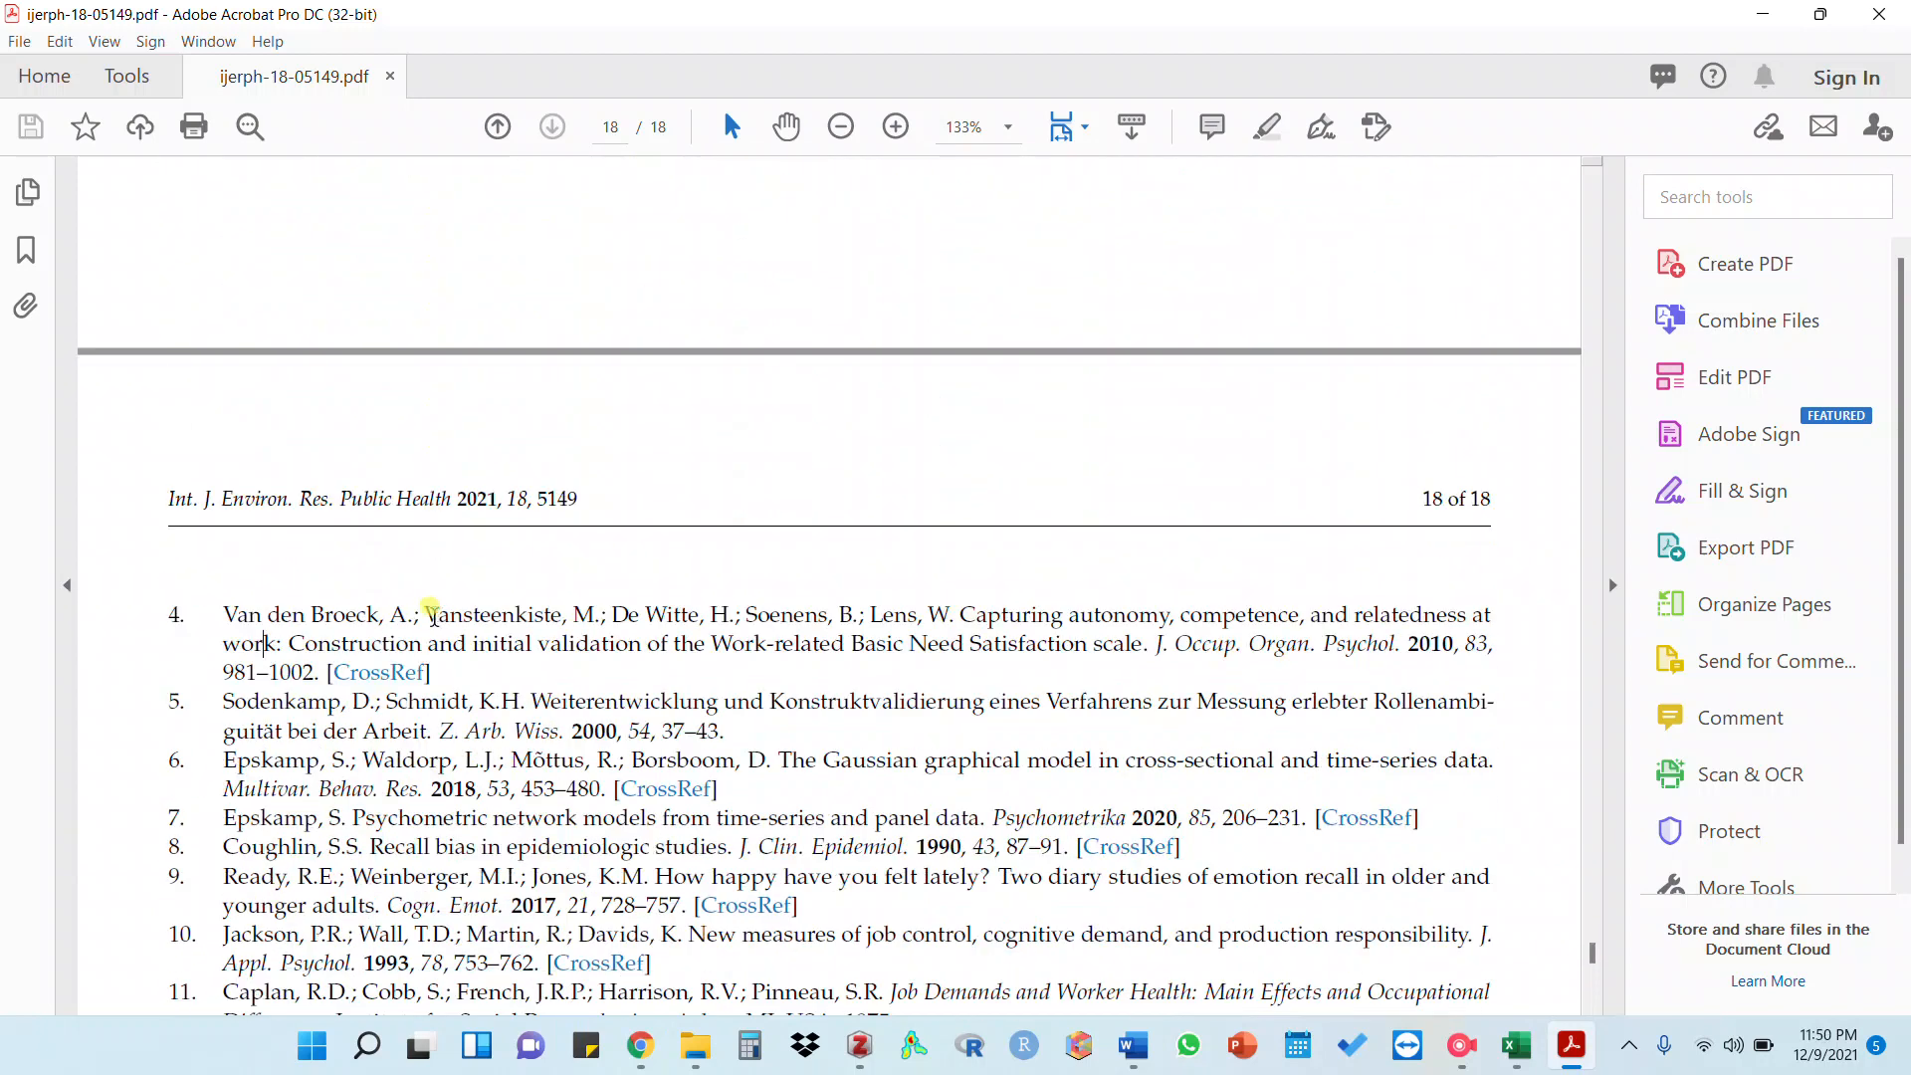
# Copy the text of reference 4 in the PDF and search Google for it in a new Chrome tab
pyautogui.moveTo(220, 617); pyautogui.dragTo(296, 677)
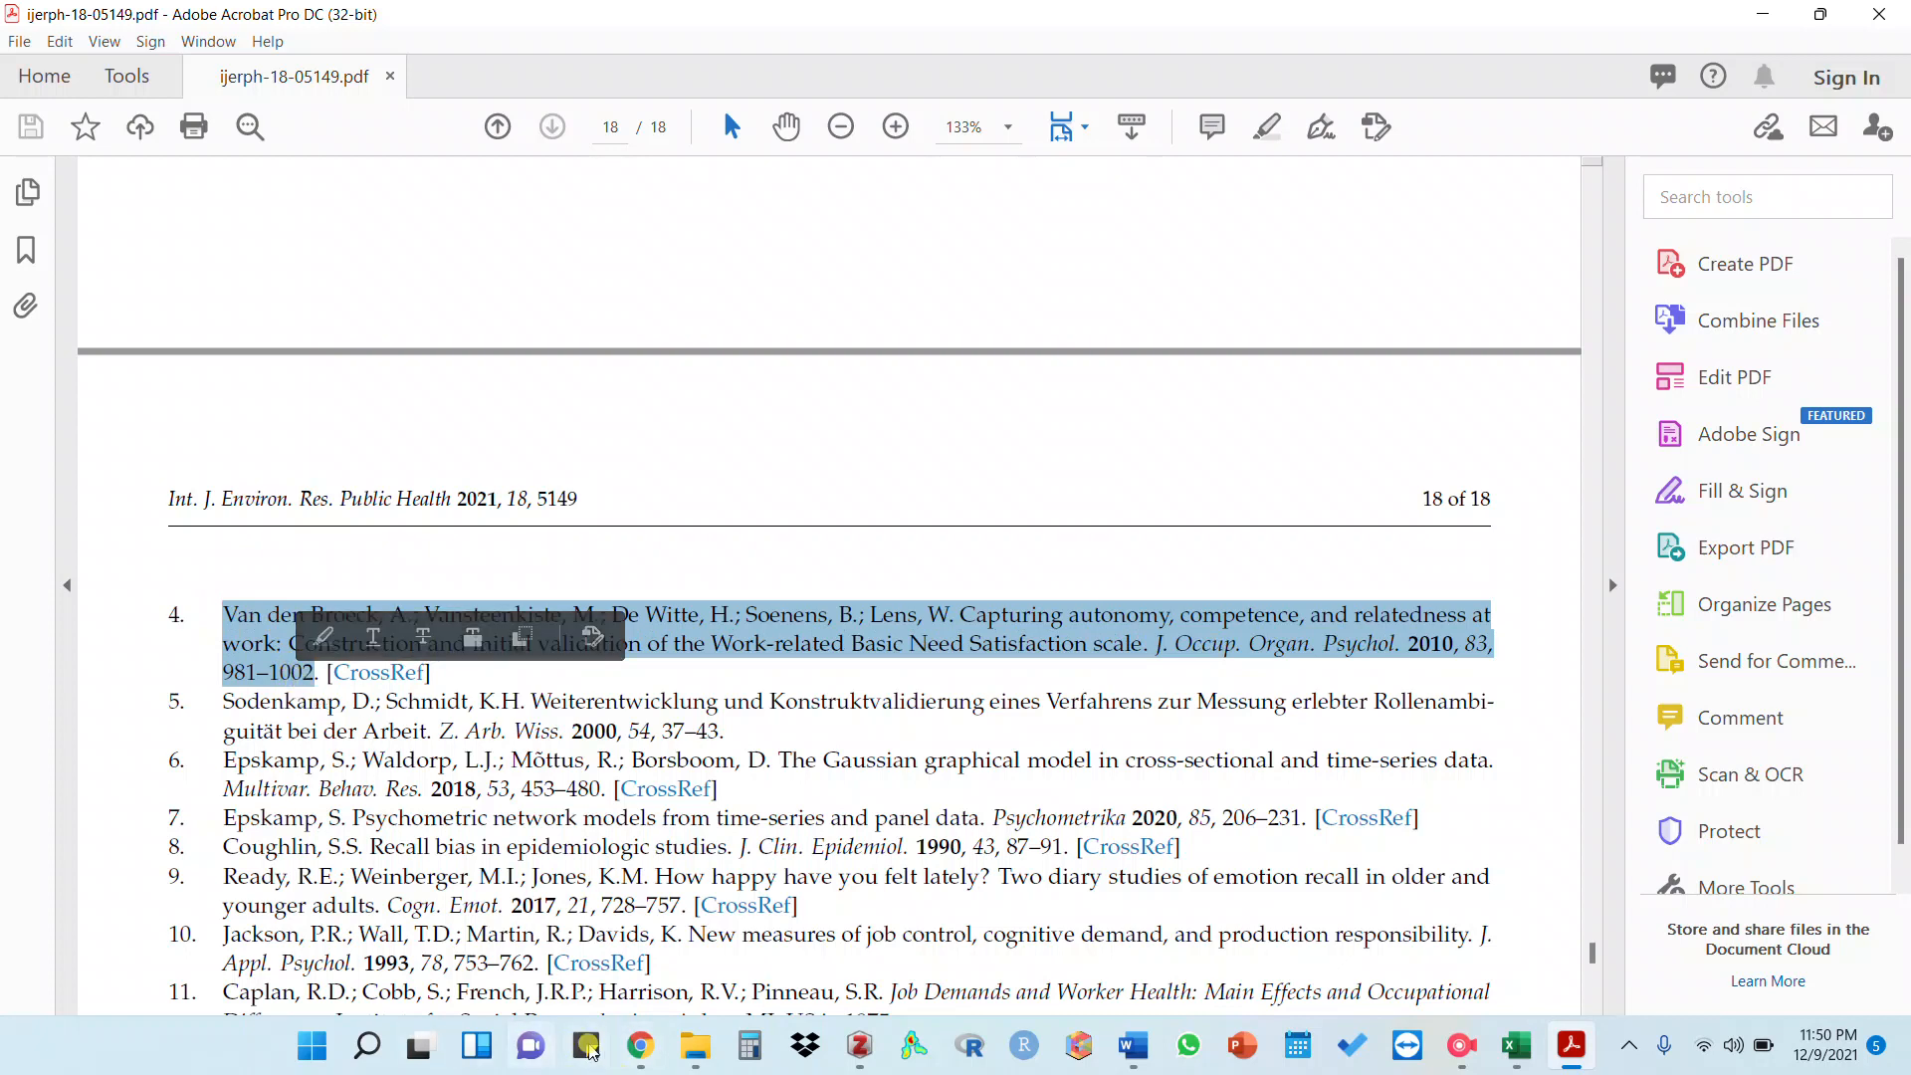
pyautogui.hotkey('alt', 'Tab')
pyautogui.hotkey('ctrl', 't')
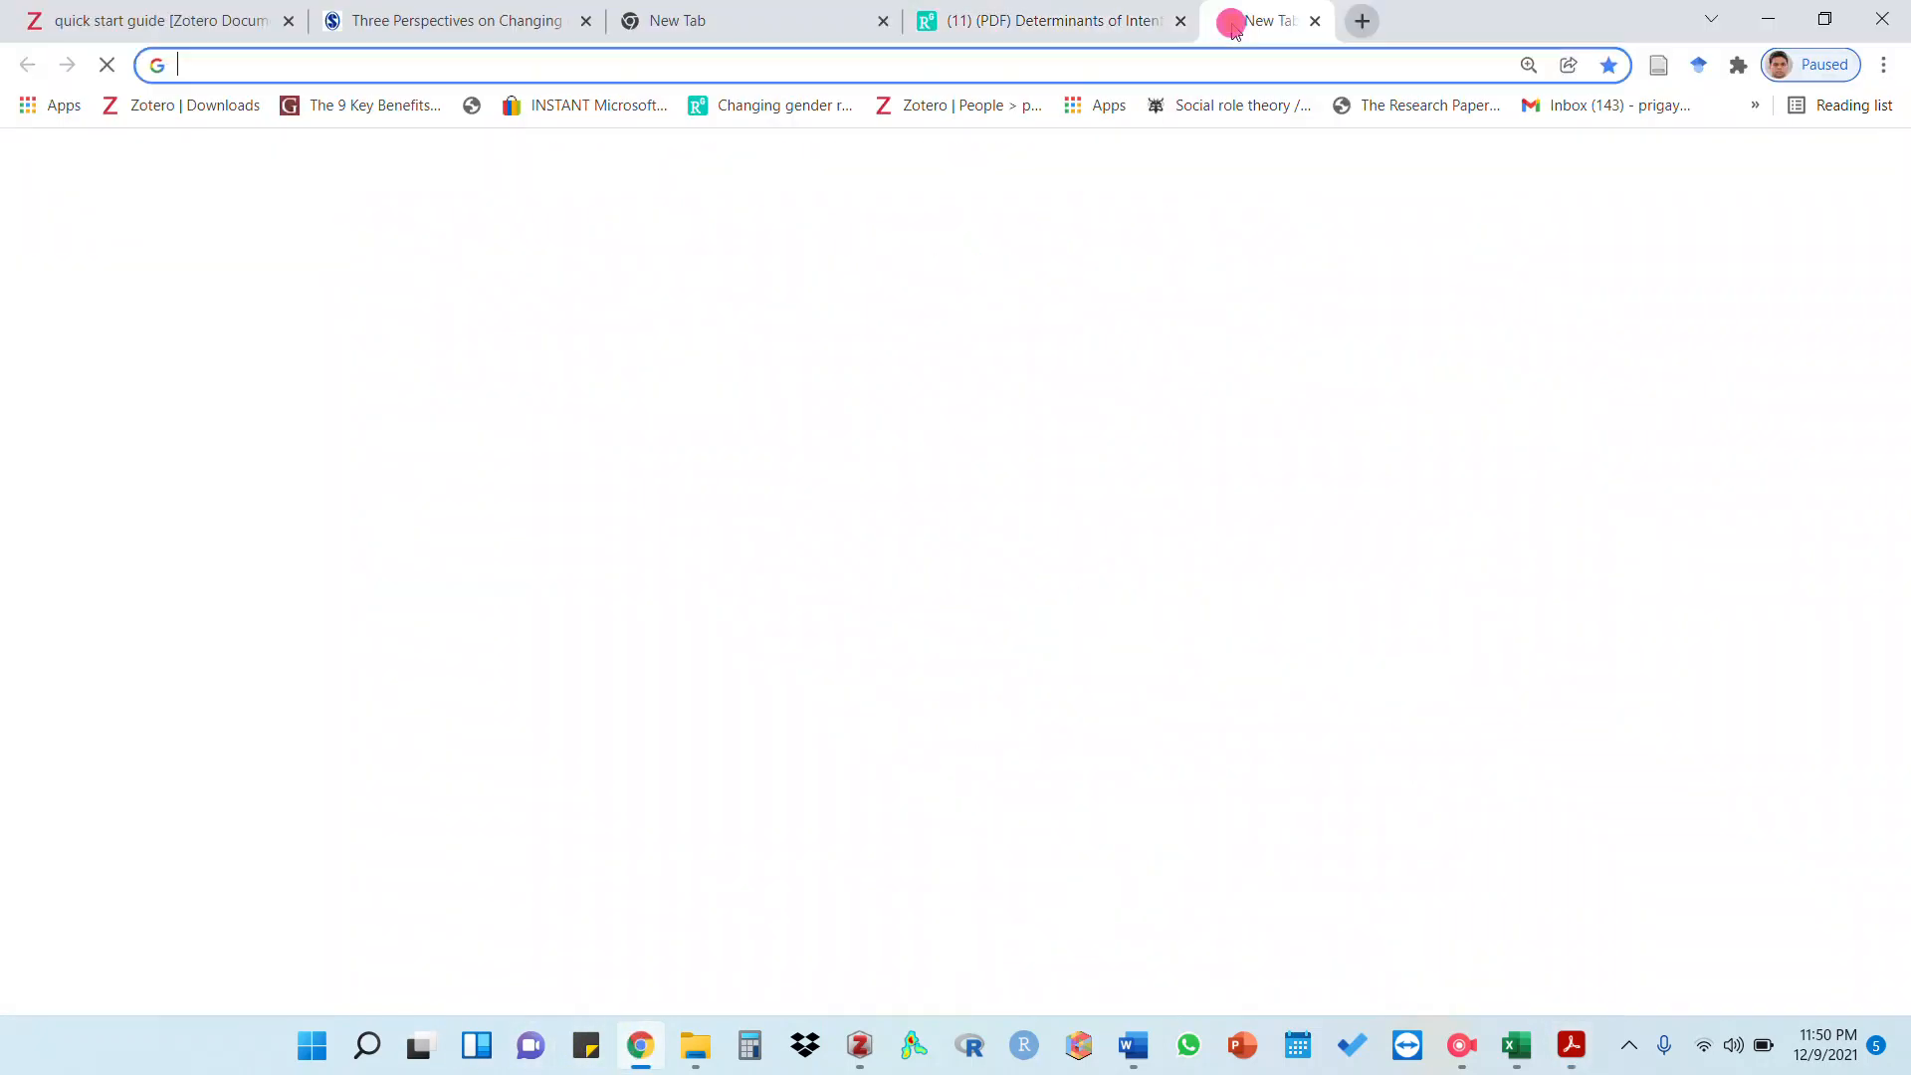
pyautogui.click(709, 553)
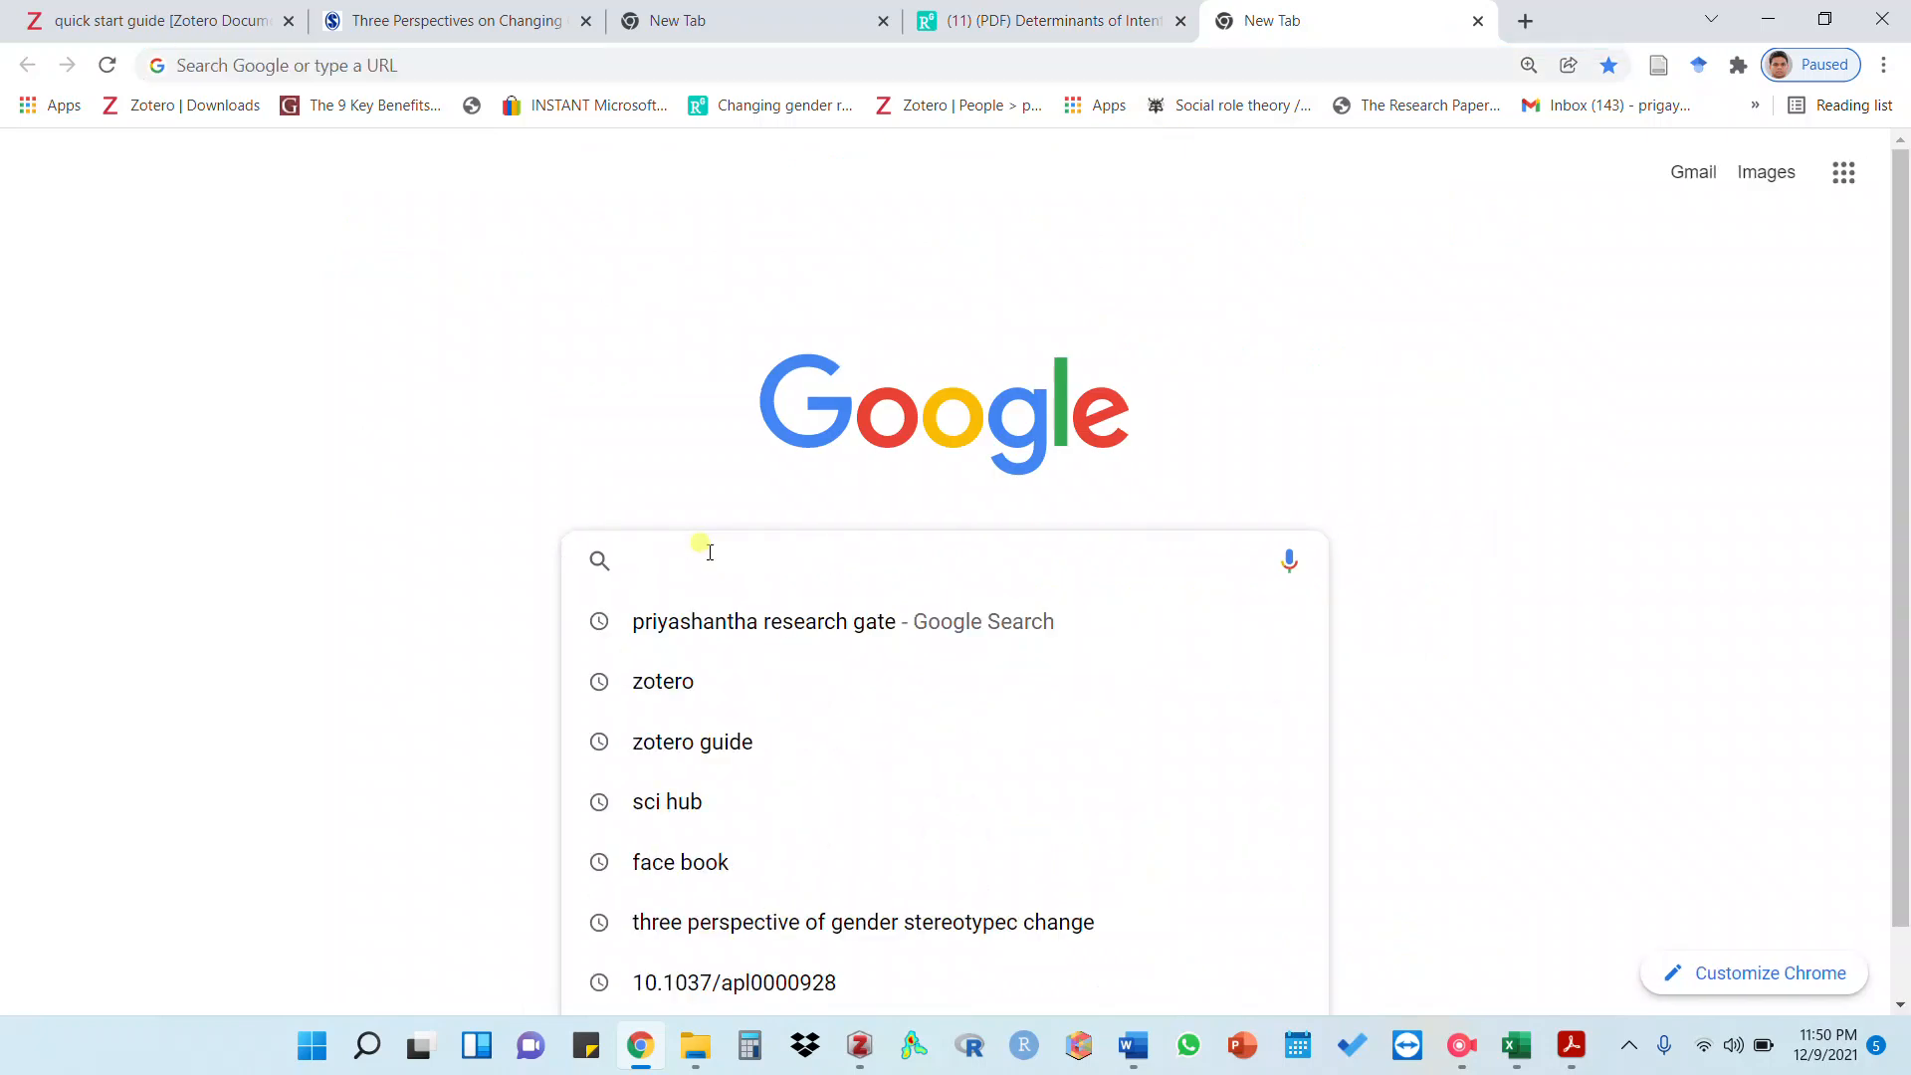
pyautogui.hotkey('ctrl', 'v')
pyautogui.press('Return')
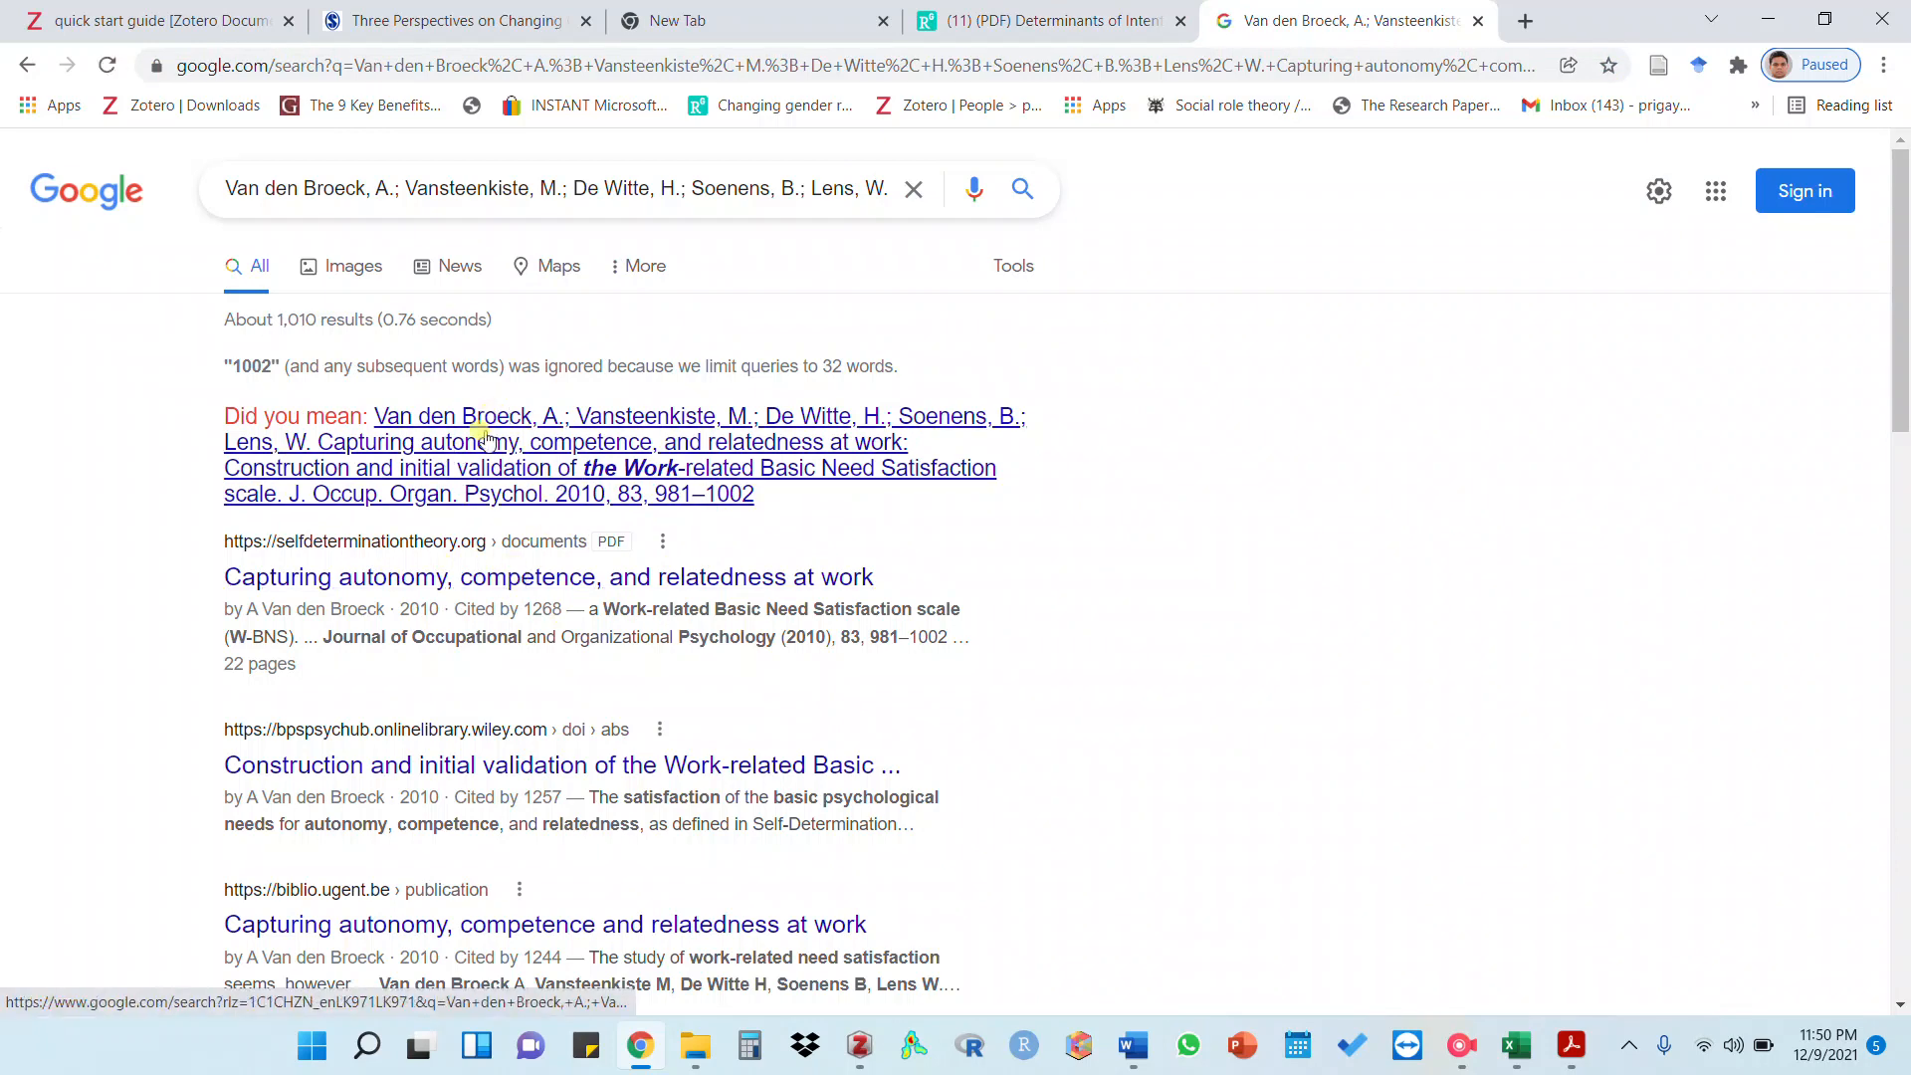
# Use Google's corrected query, open the selfdeterminationtheory.org PDF result, and copy the article's DOI from the foot of its first page
pyautogui.click(527, 429)
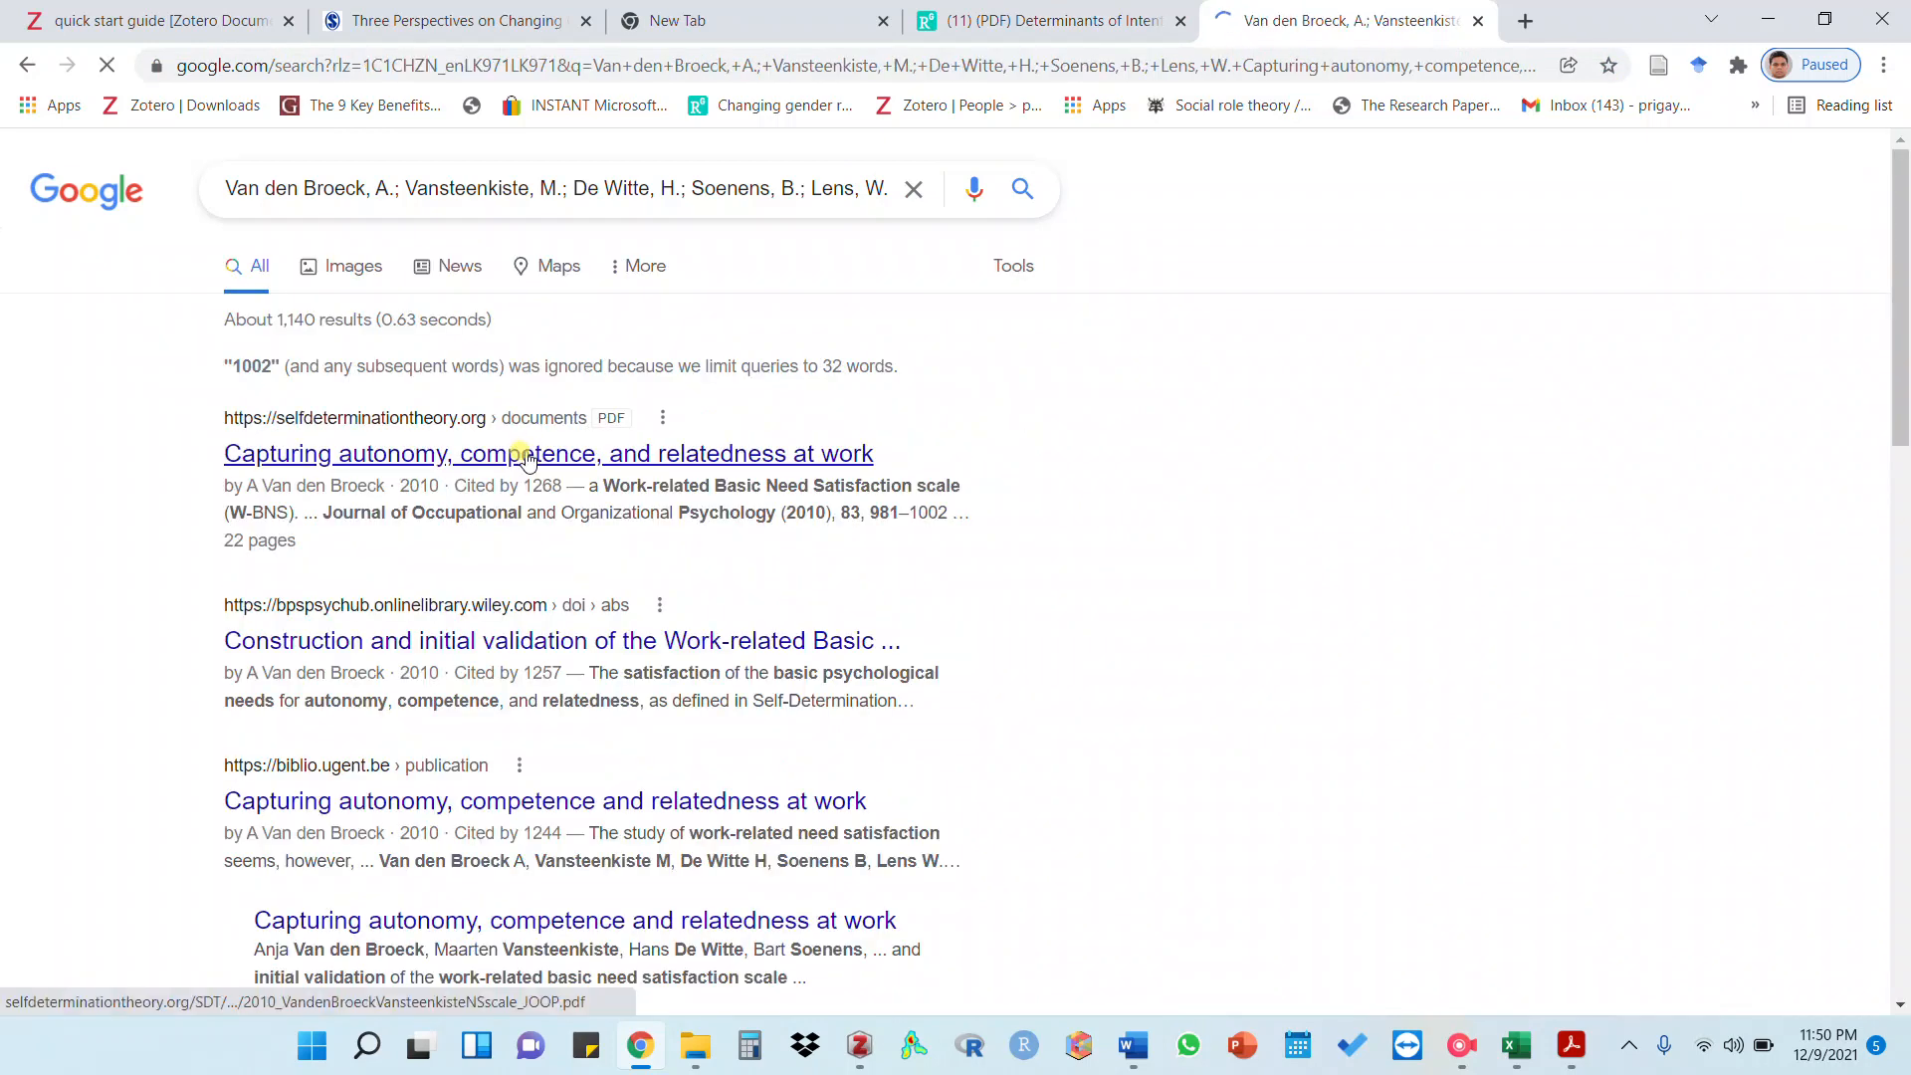
pyautogui.click(416, 458)
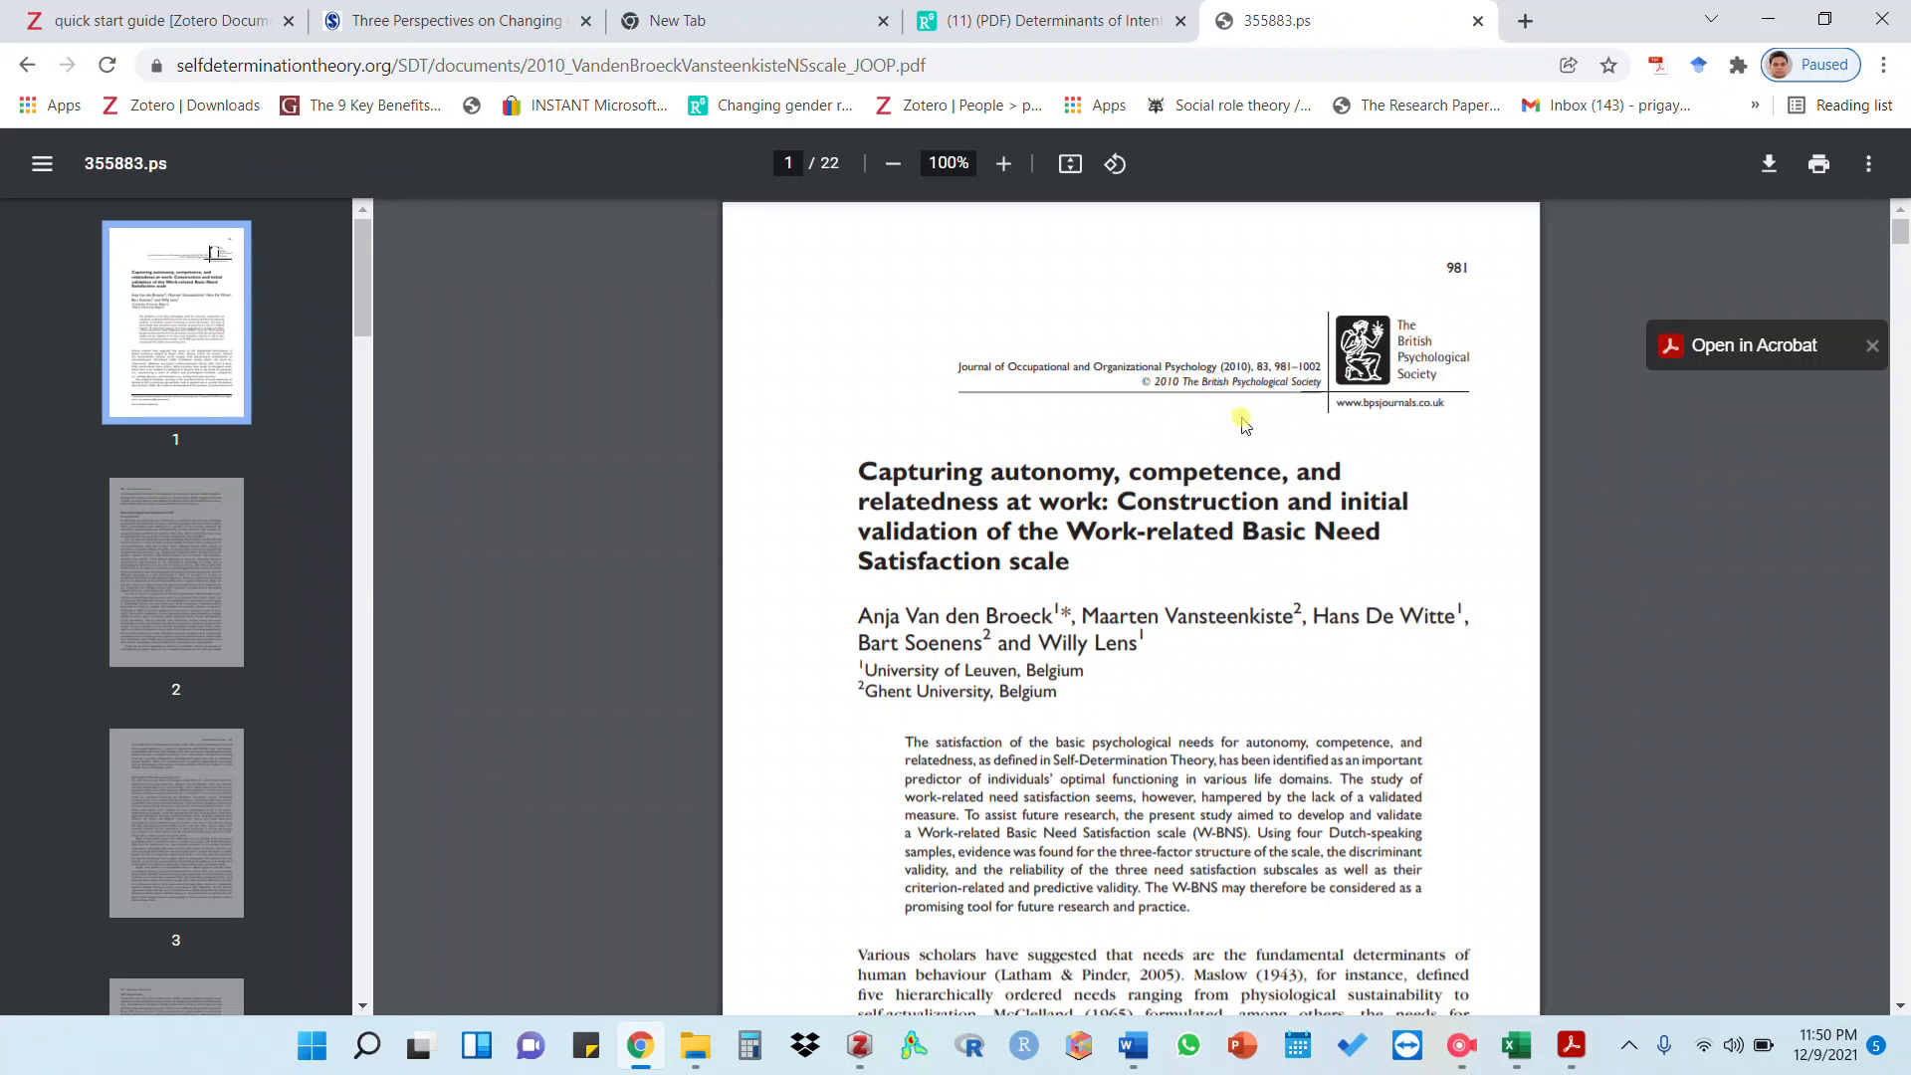
pyautogui.scroll(-5, 1179, 541)
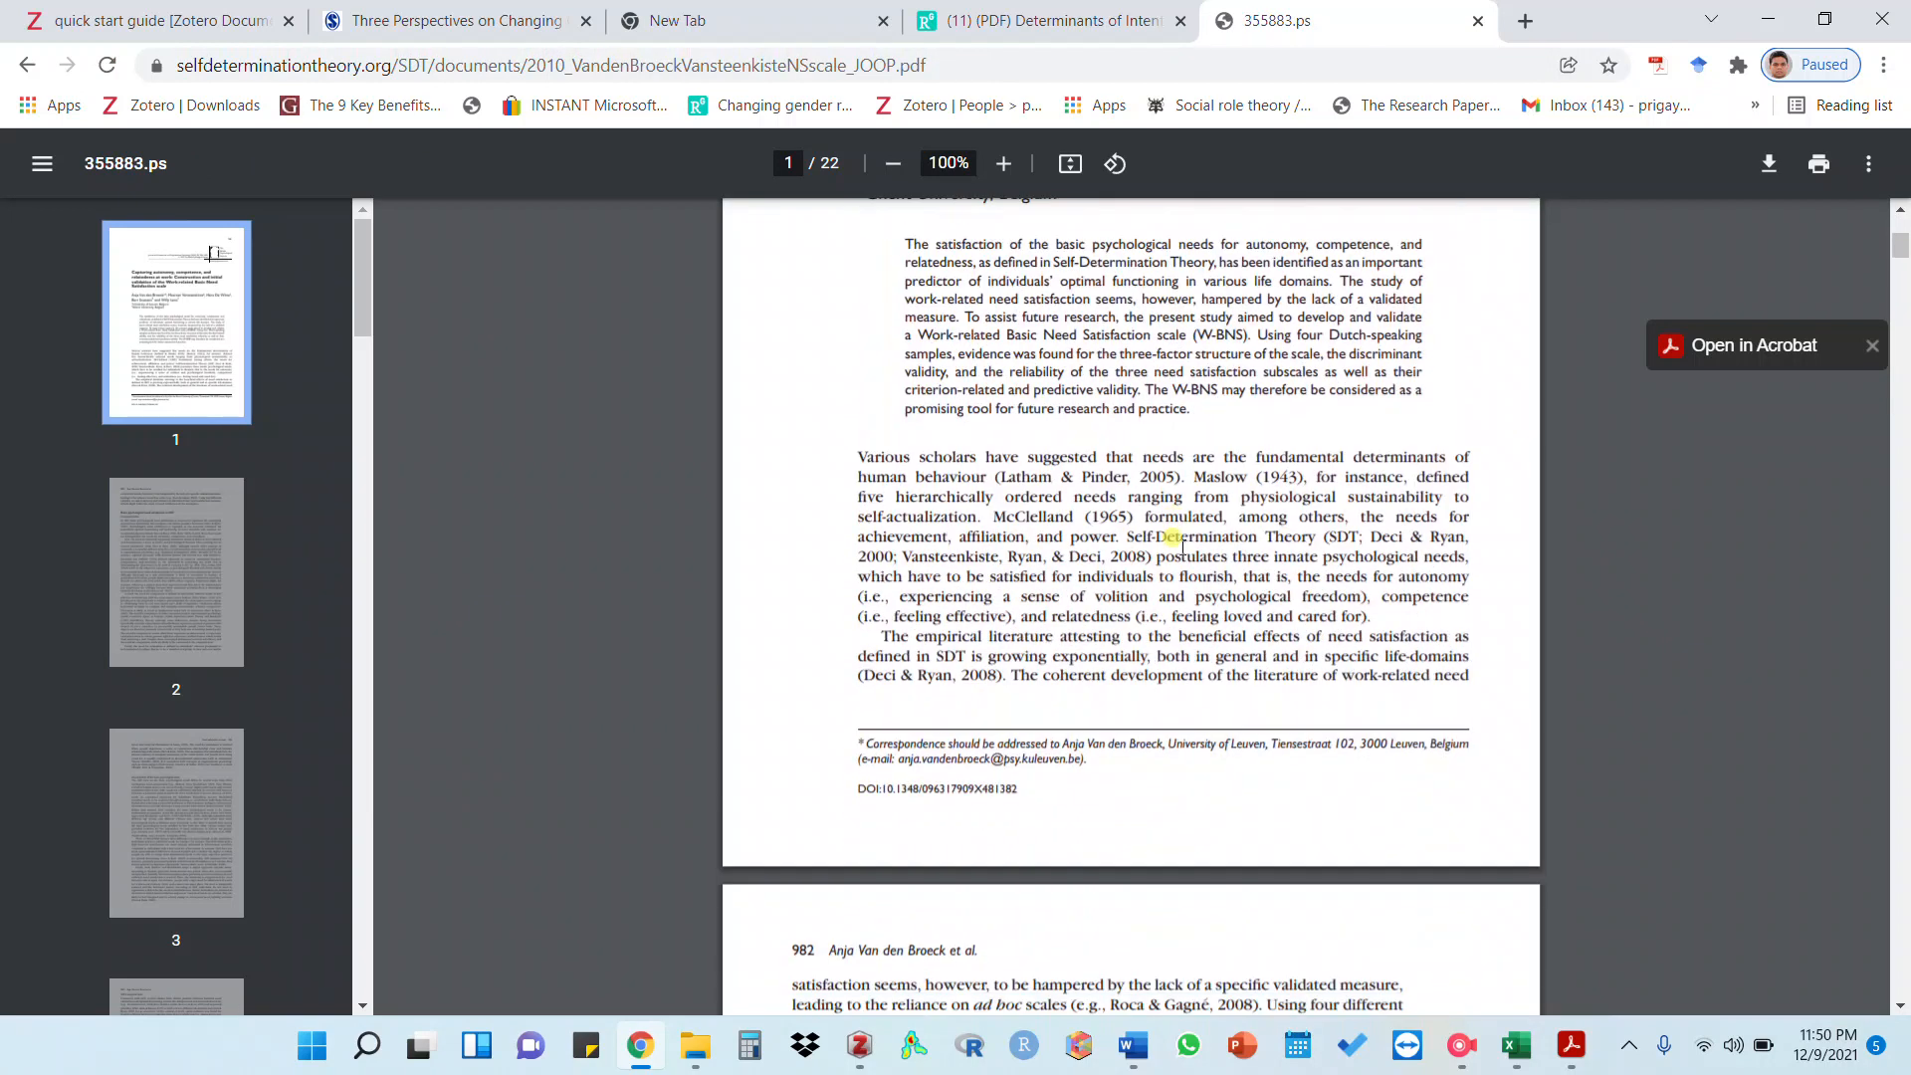
pyautogui.scroll(-4, 1181, 542)
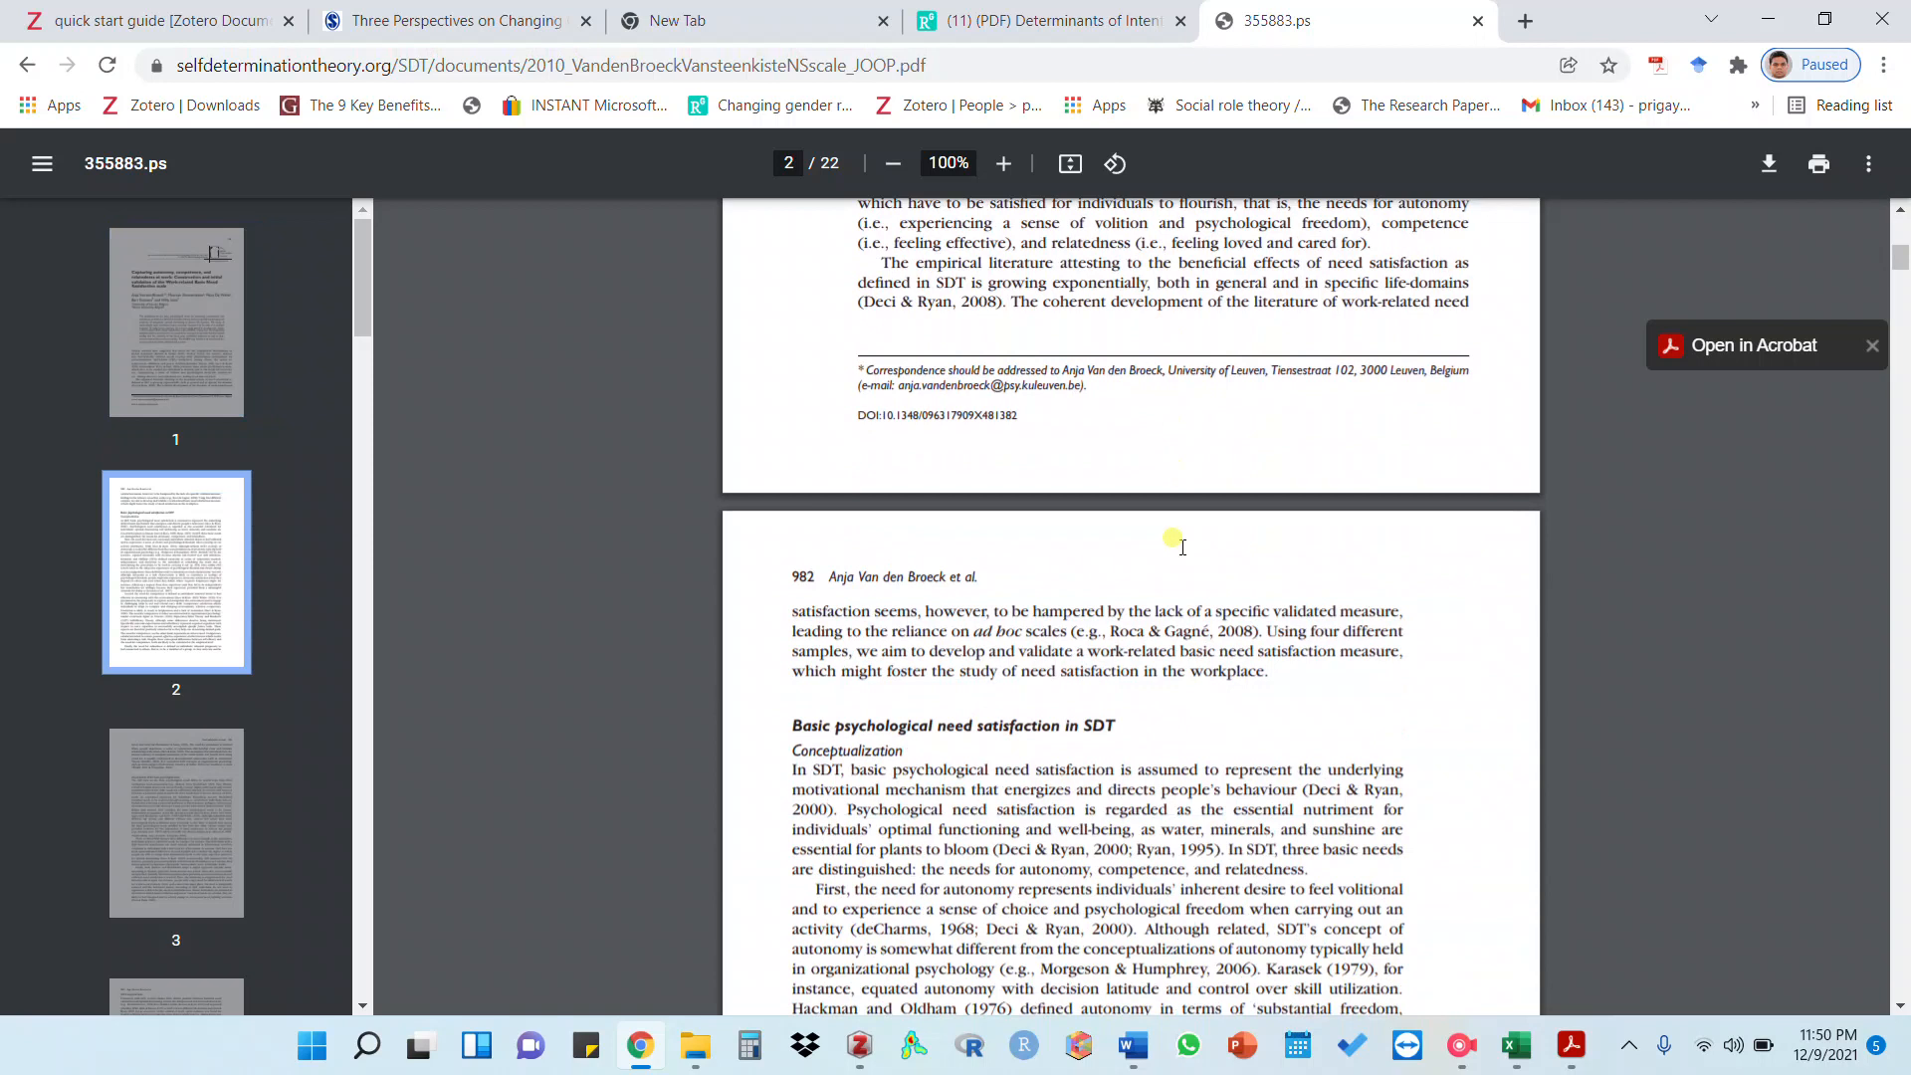
pyautogui.moveTo(883, 412)
pyautogui.mouseDown()
pyautogui.moveTo(1015, 437)
pyautogui.moveTo(1016, 466)
pyautogui.moveTo(1022, 429)
pyautogui.moveTo(996, 403)
pyautogui.moveTo(883, 408)
pyautogui.mouseUp()
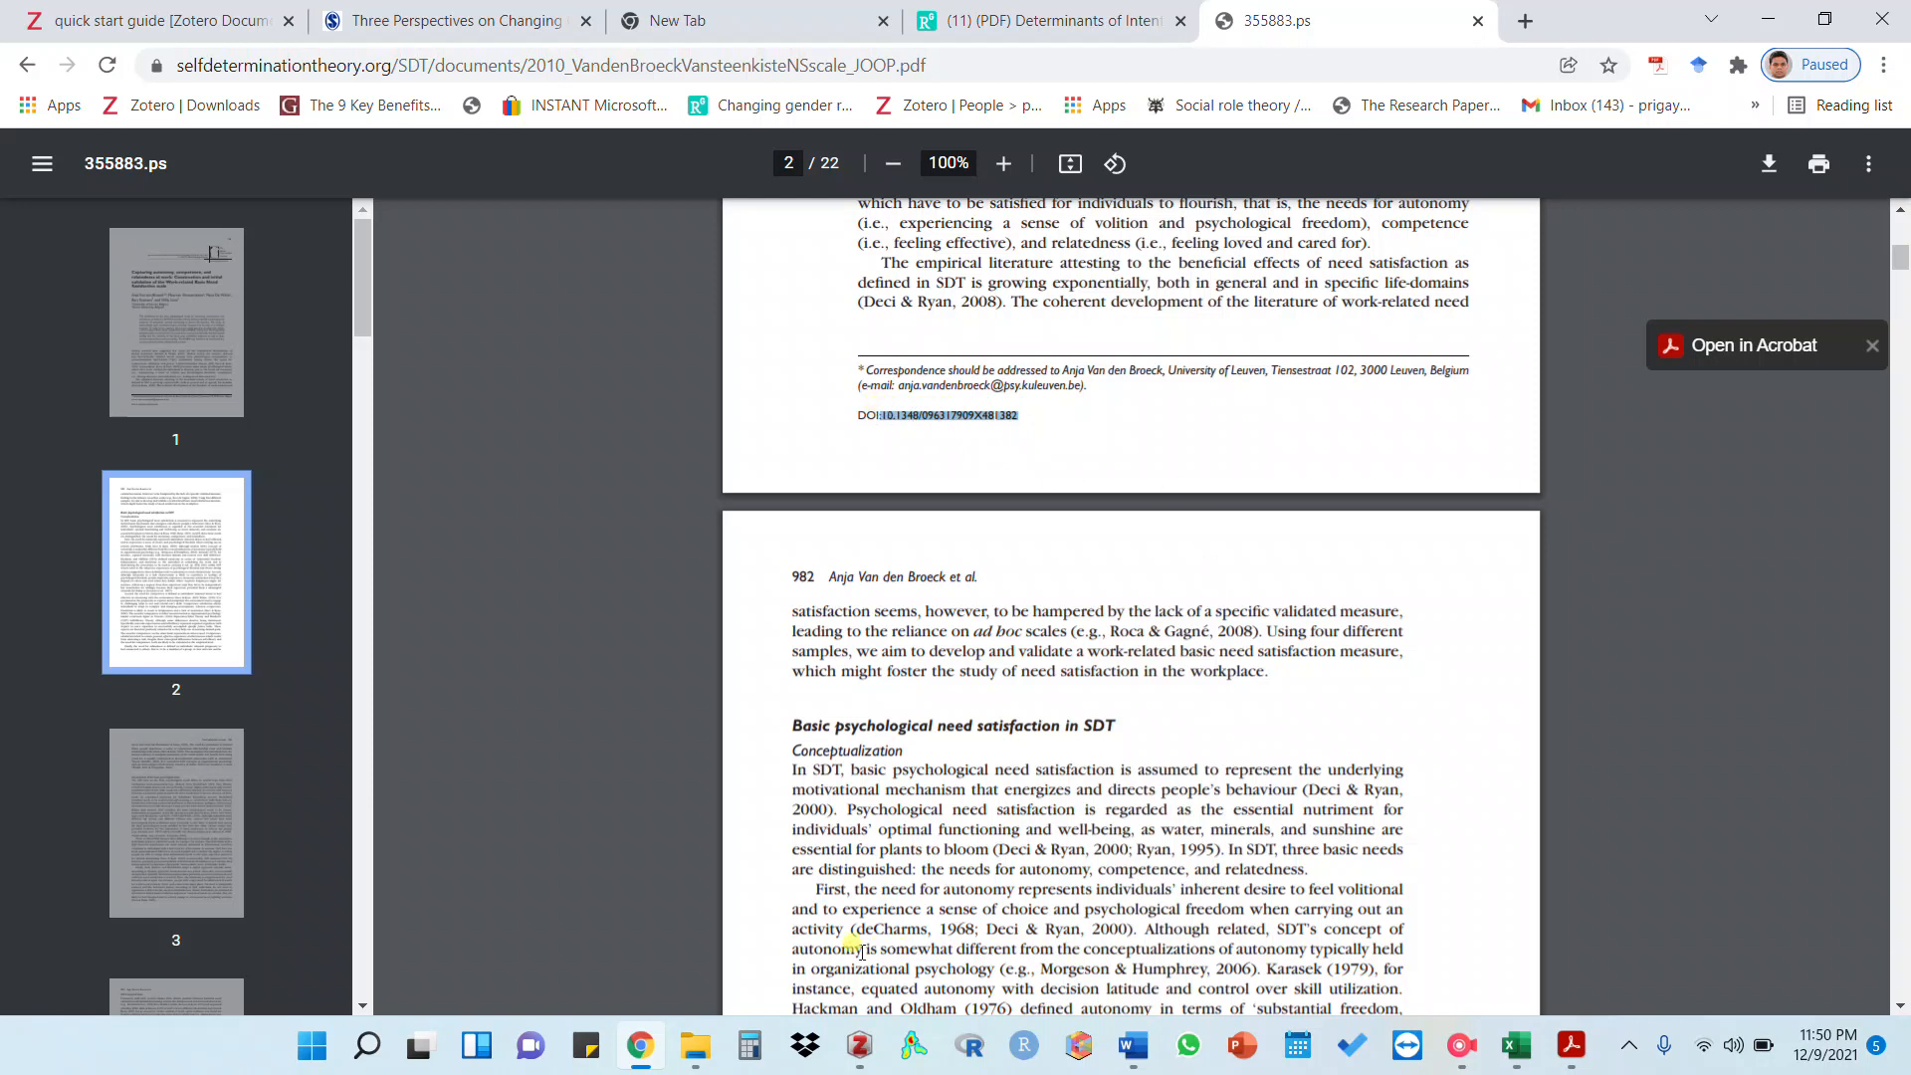
# In Zotero, add the article to the Control VAriables collection by its DOI 10.1348/096317909X481382, without the leading colon
pyautogui.click(860, 1045)
pyautogui.click(597, 69)
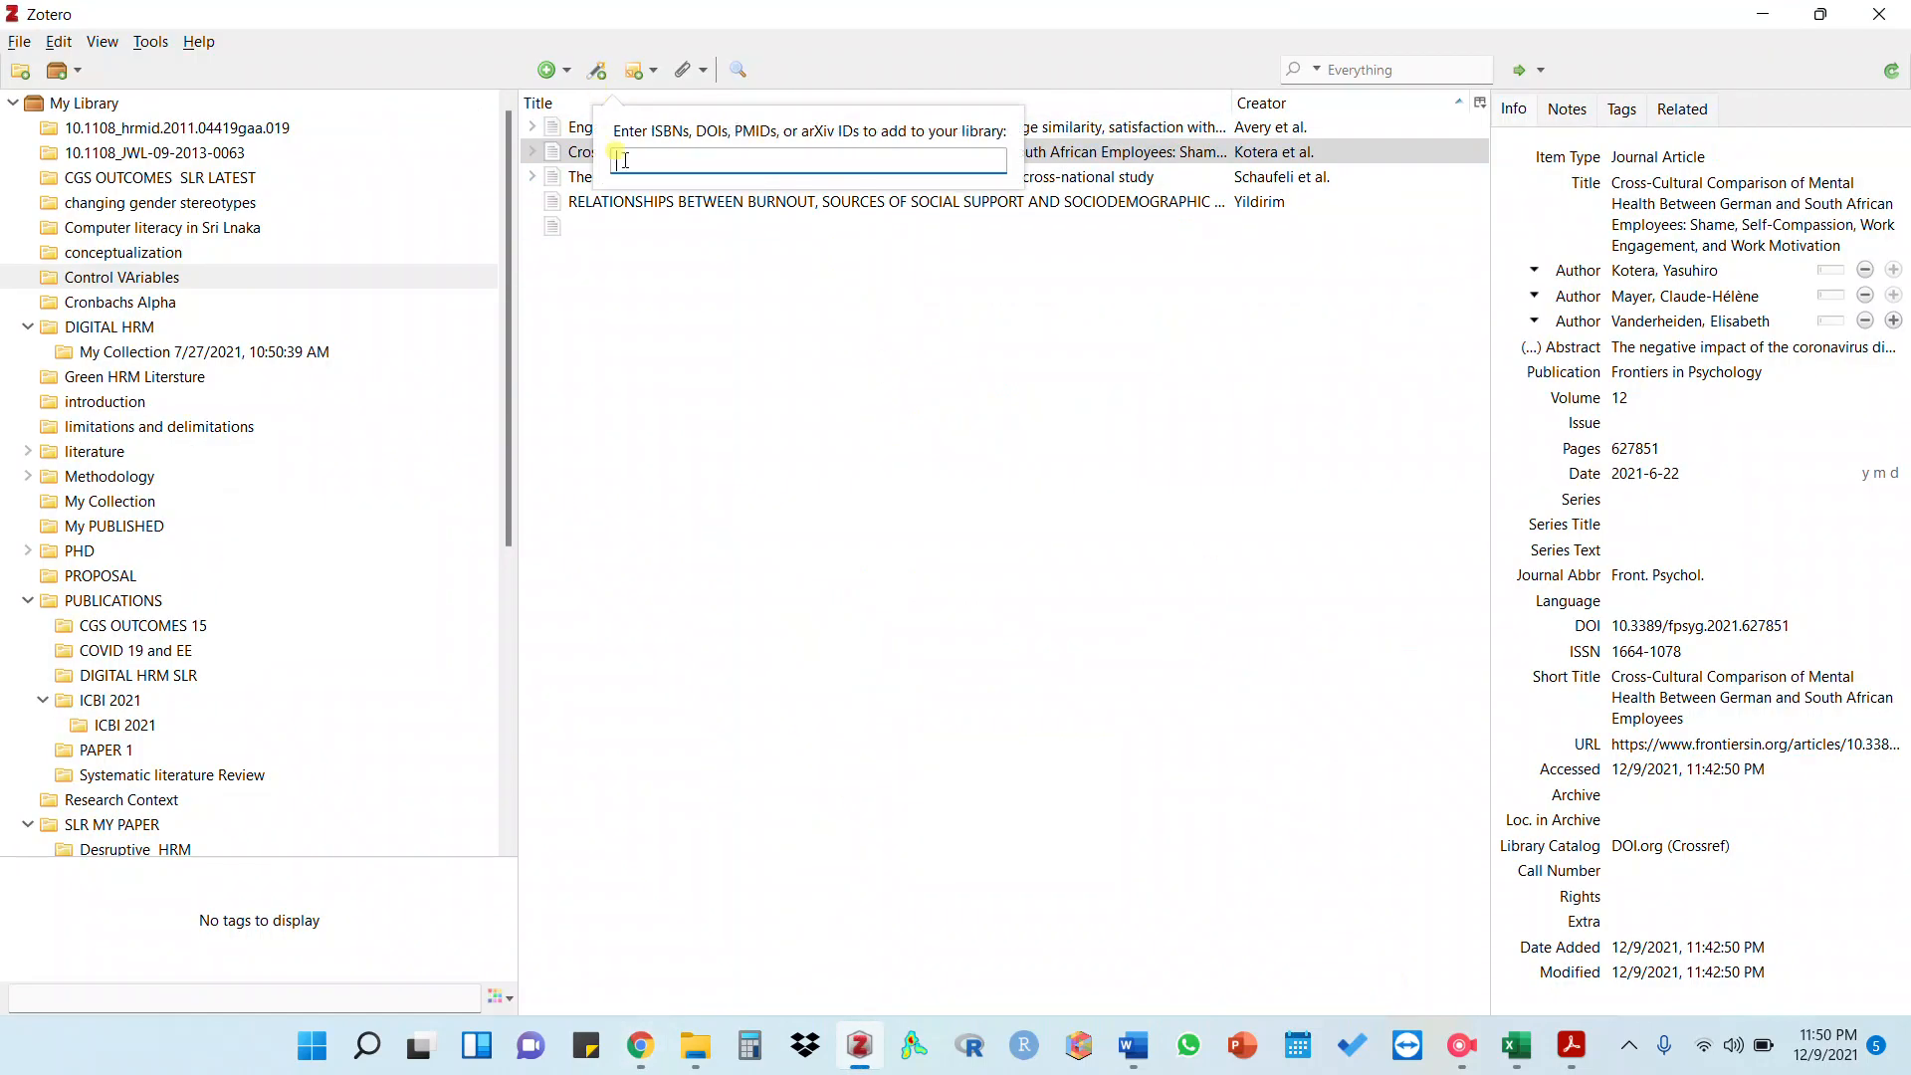
pyautogui.write(':10.1348/096317909X481382')
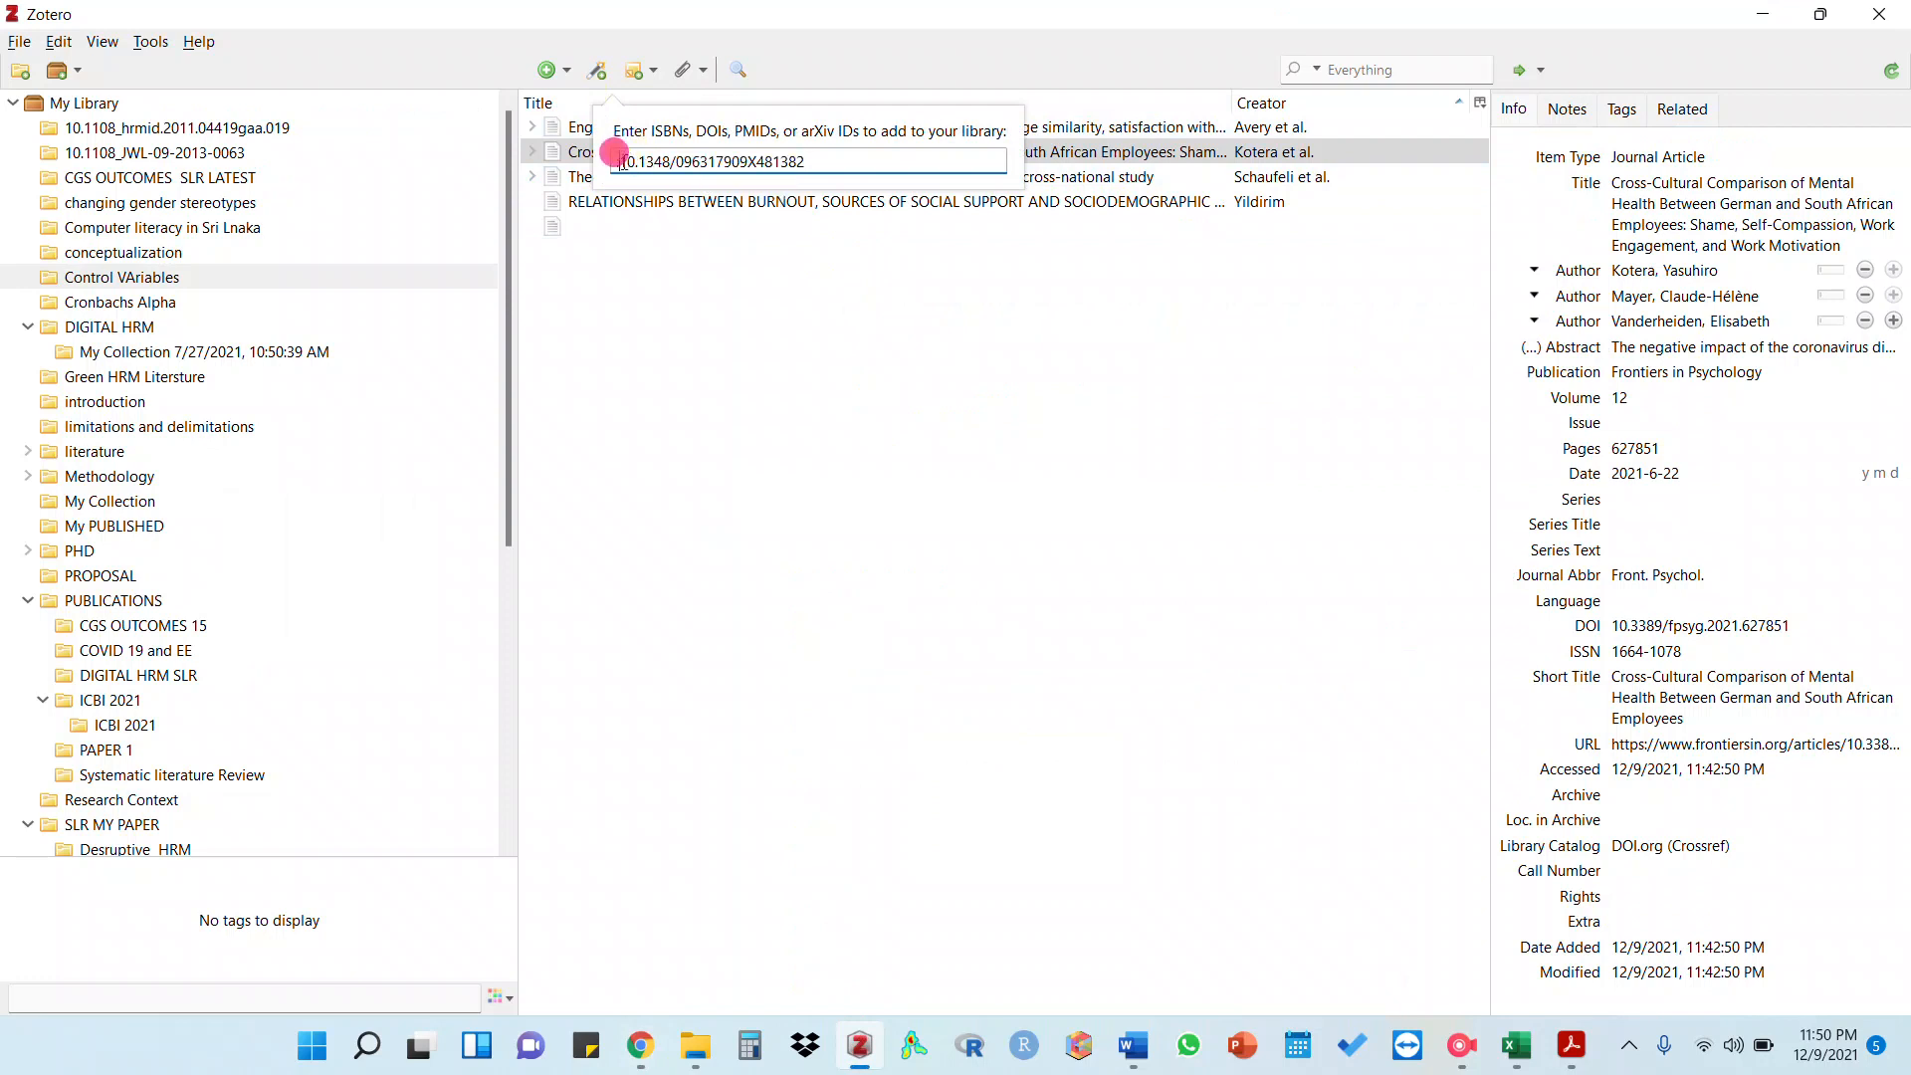
pyautogui.press('Delete')
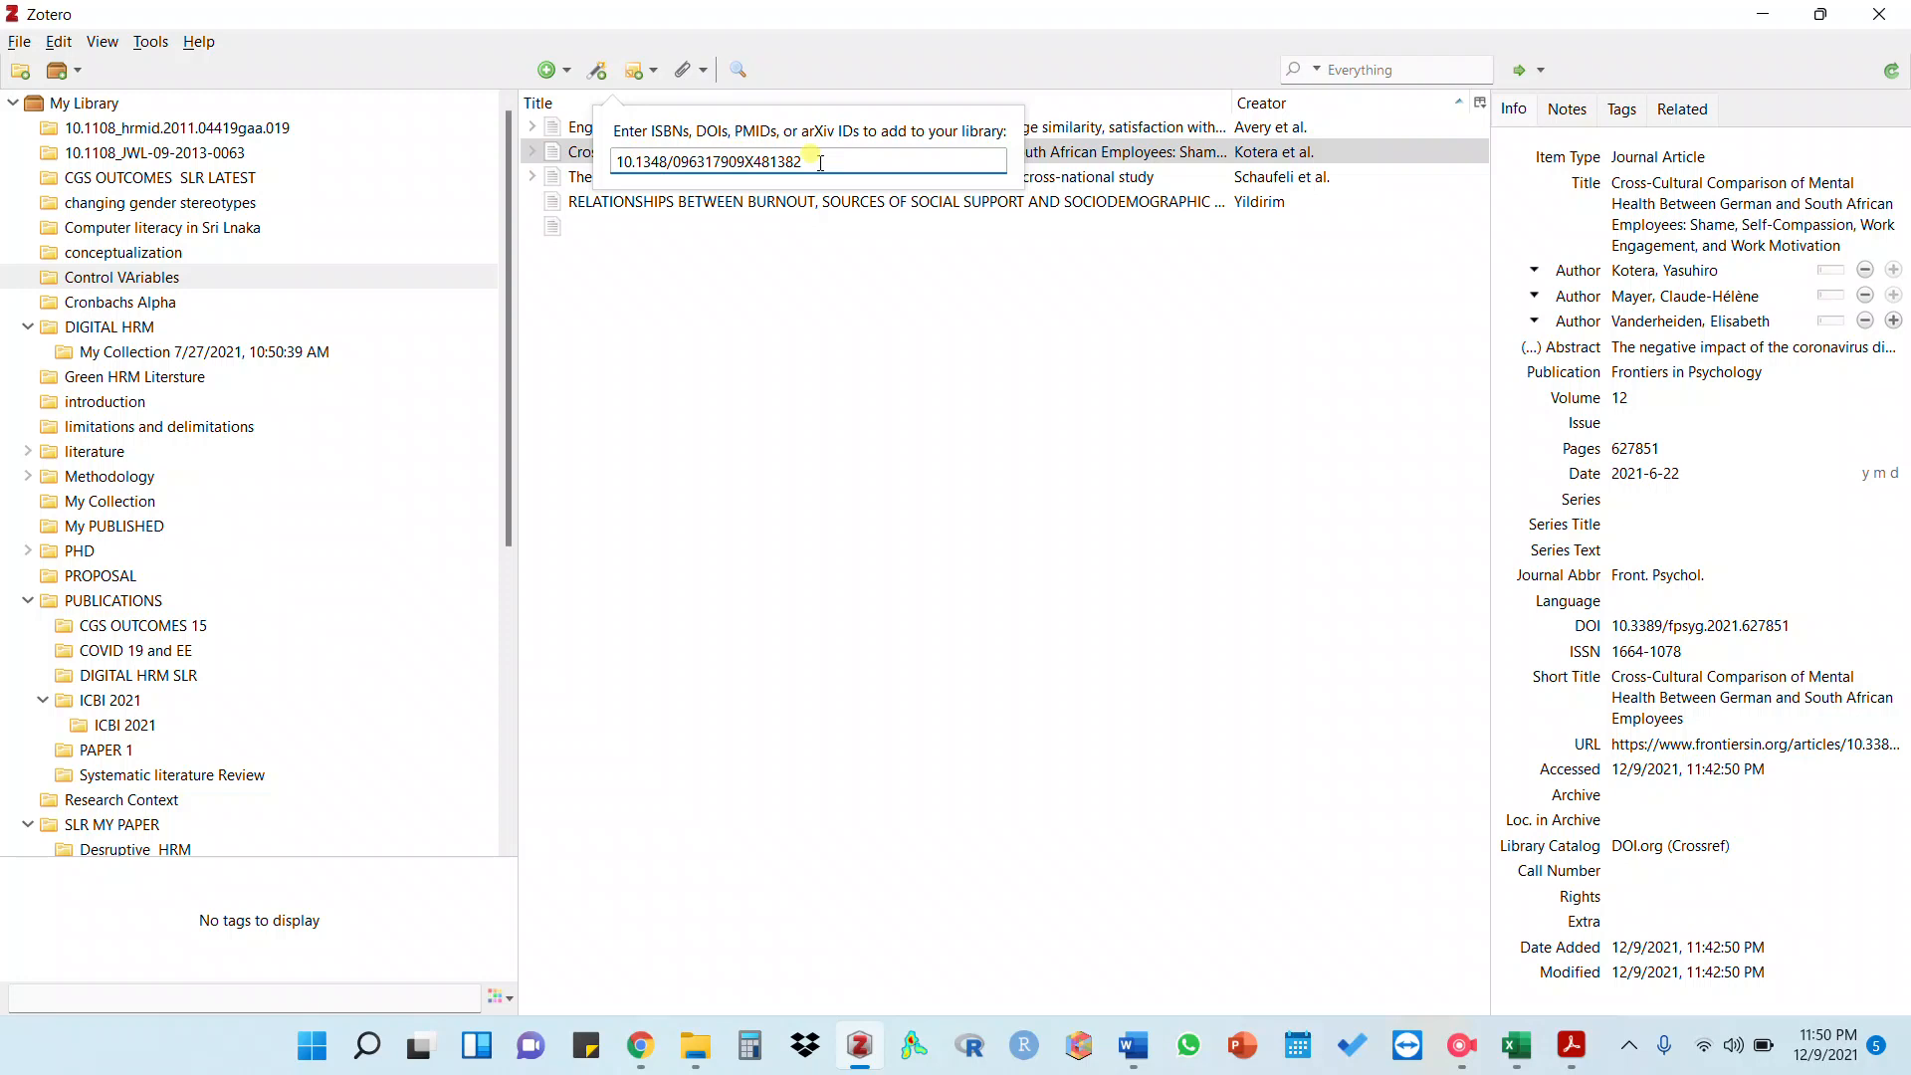
pyautogui.press('Return')
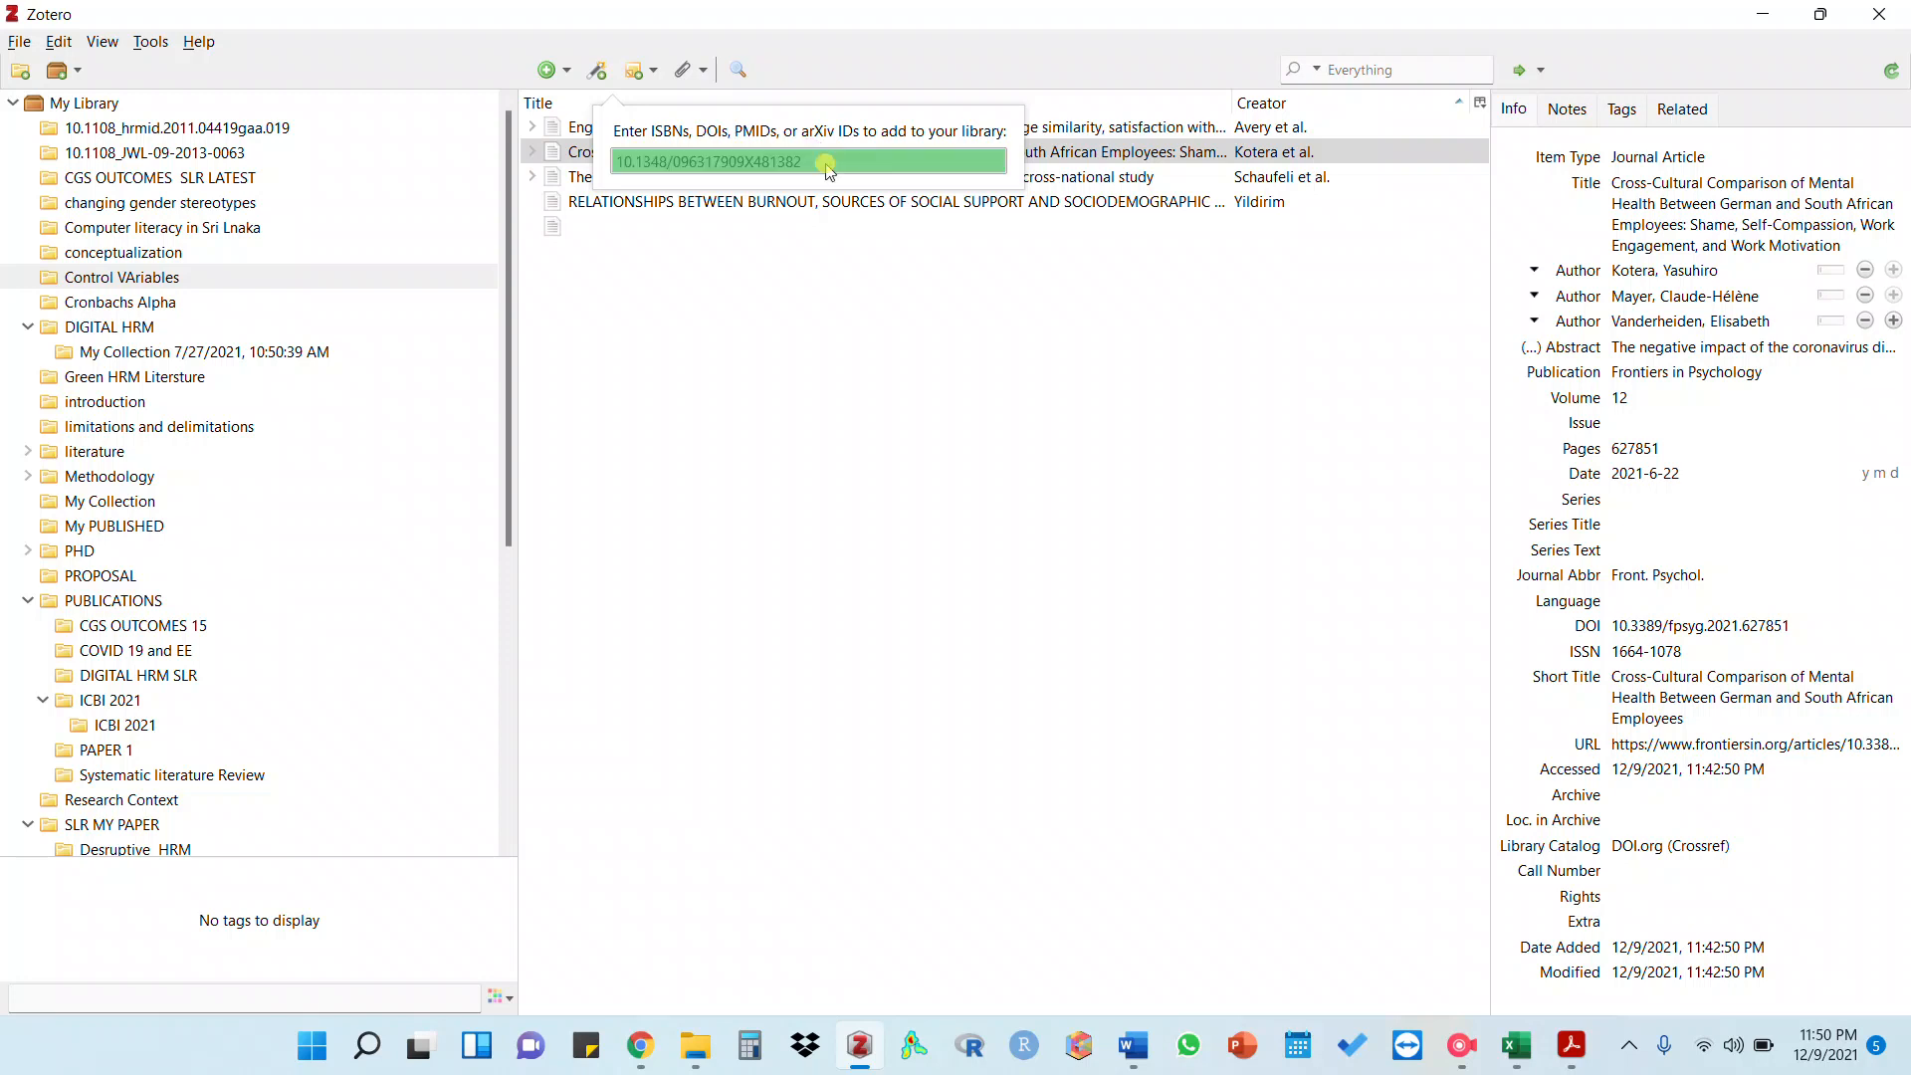
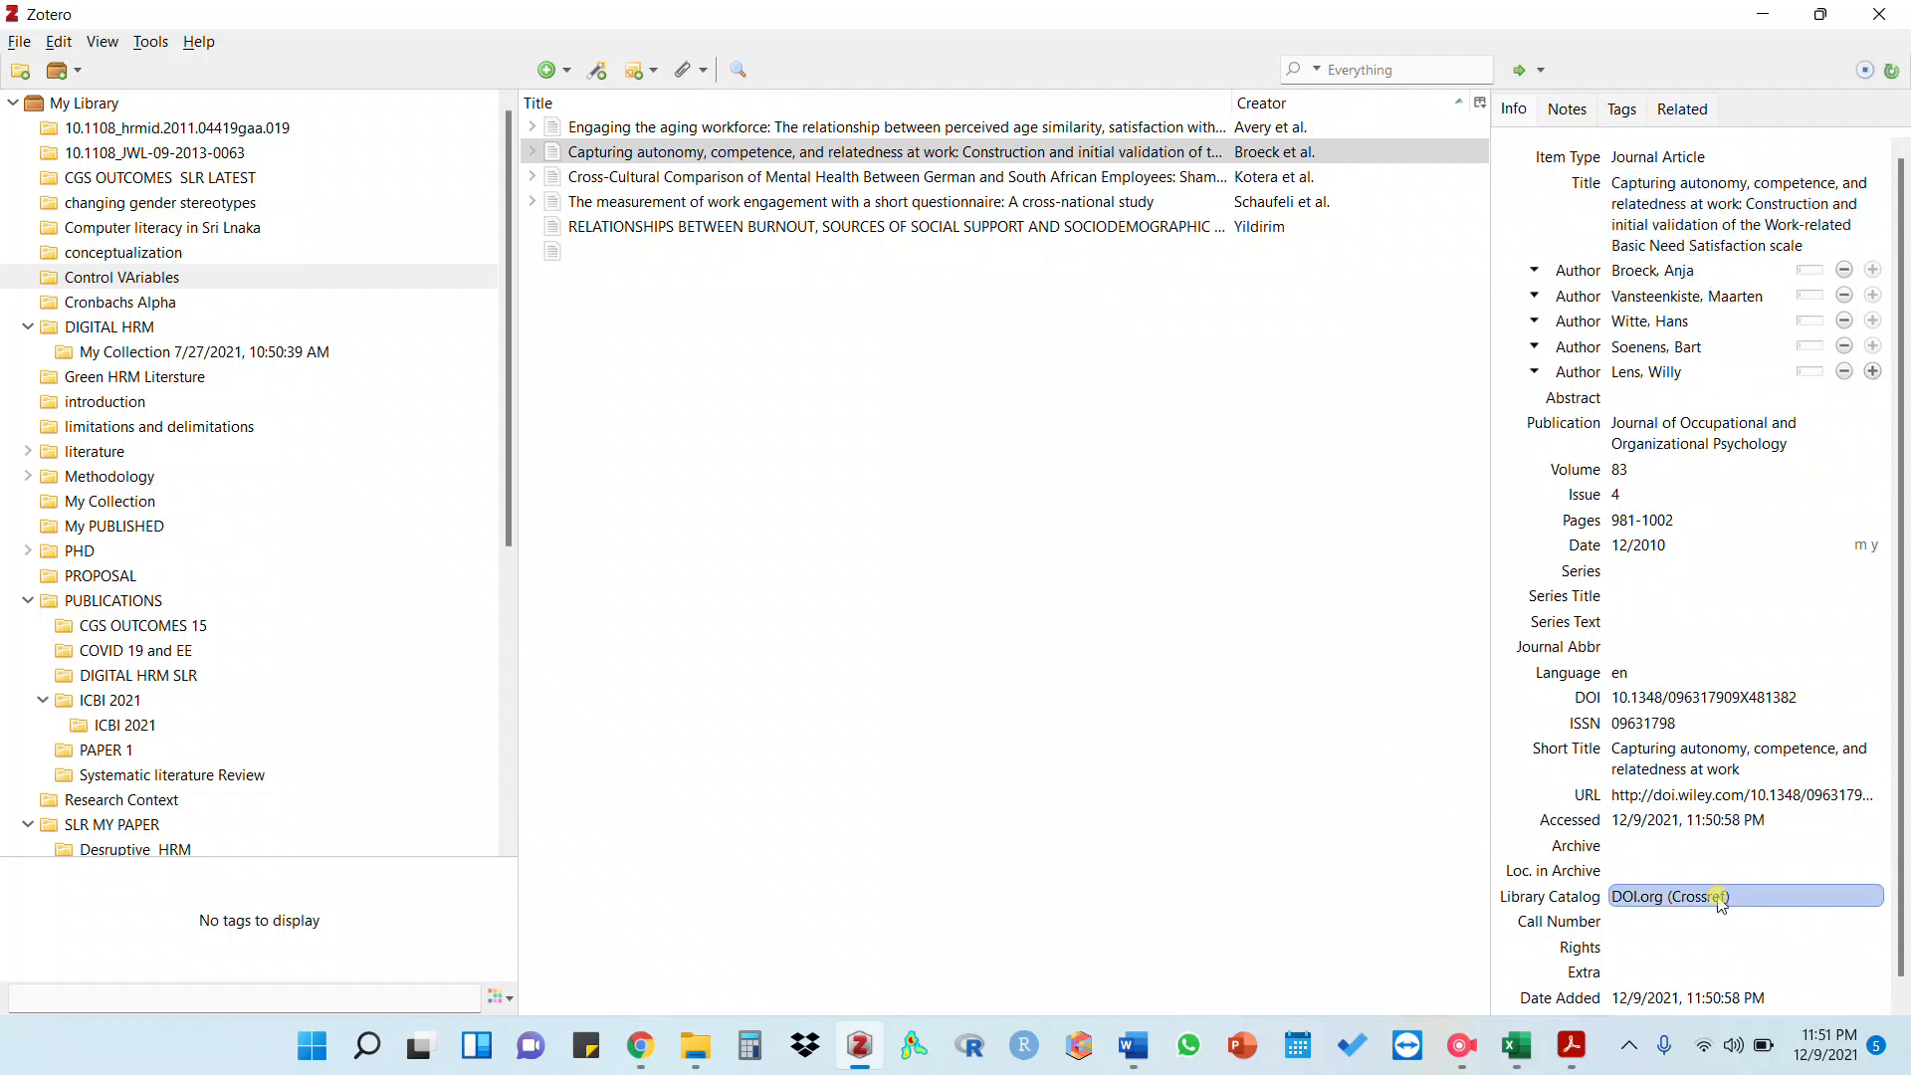
# In Word, cite the 2010 "Capturing autonomy, competence, and relatedness at work" article after the existing text, then add filler text beginning "bhcbhzbchzchC"
pyautogui.click(1249, 156)
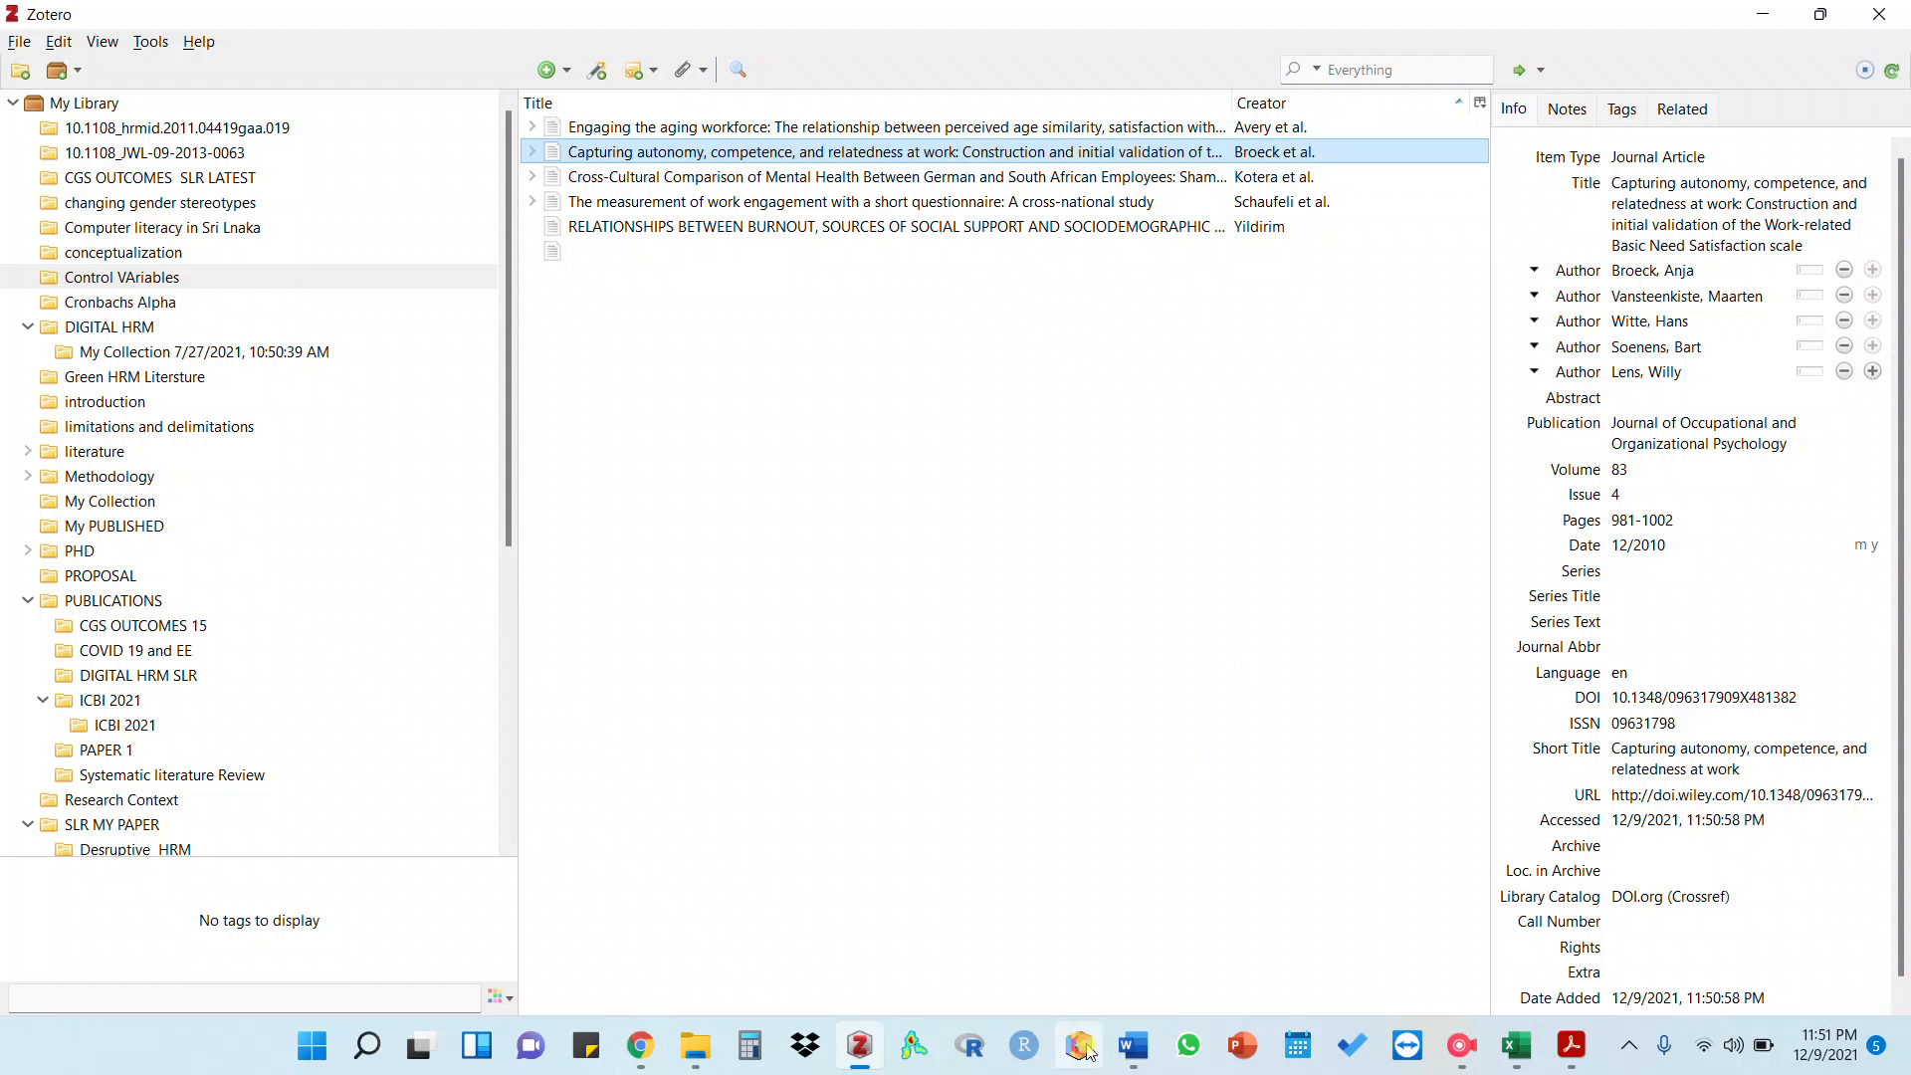
pyautogui.click(1626, 267)
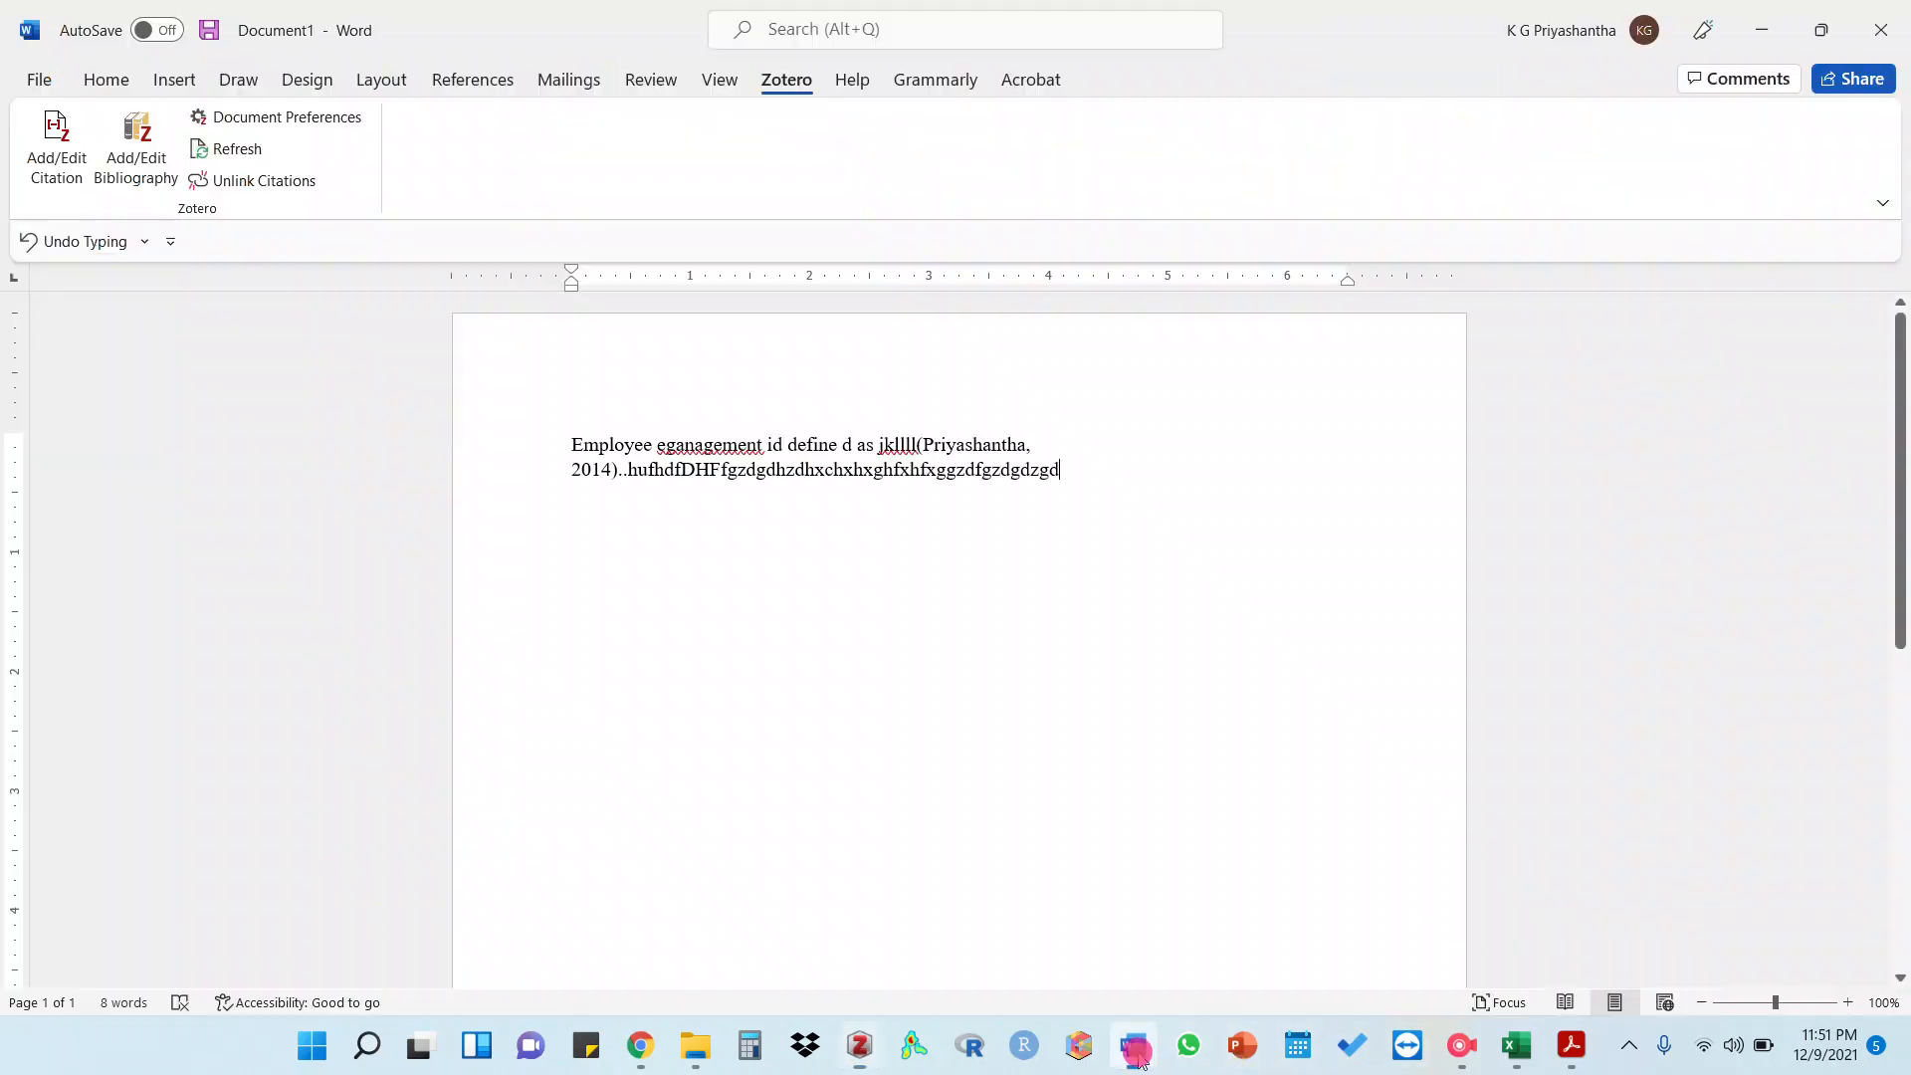
pyautogui.click(1134, 1045)
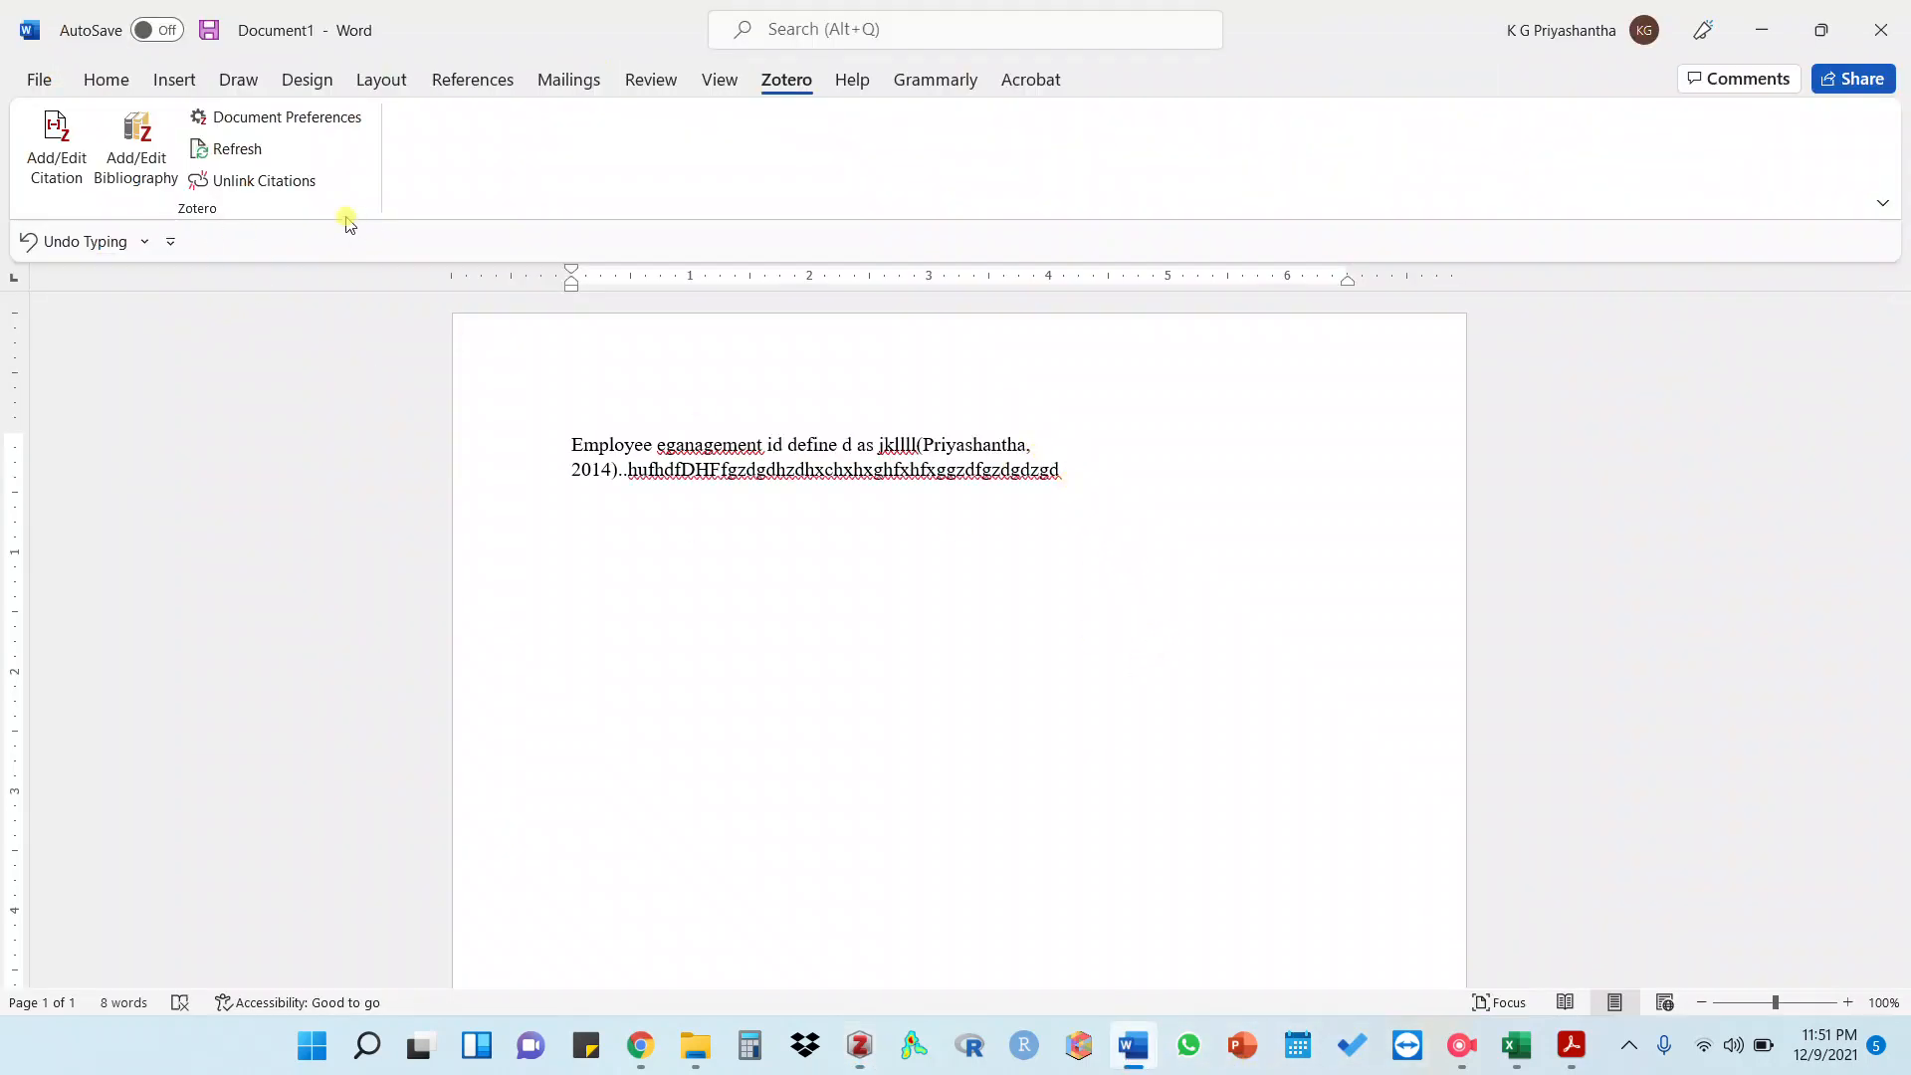
pyautogui.click(54, 159)
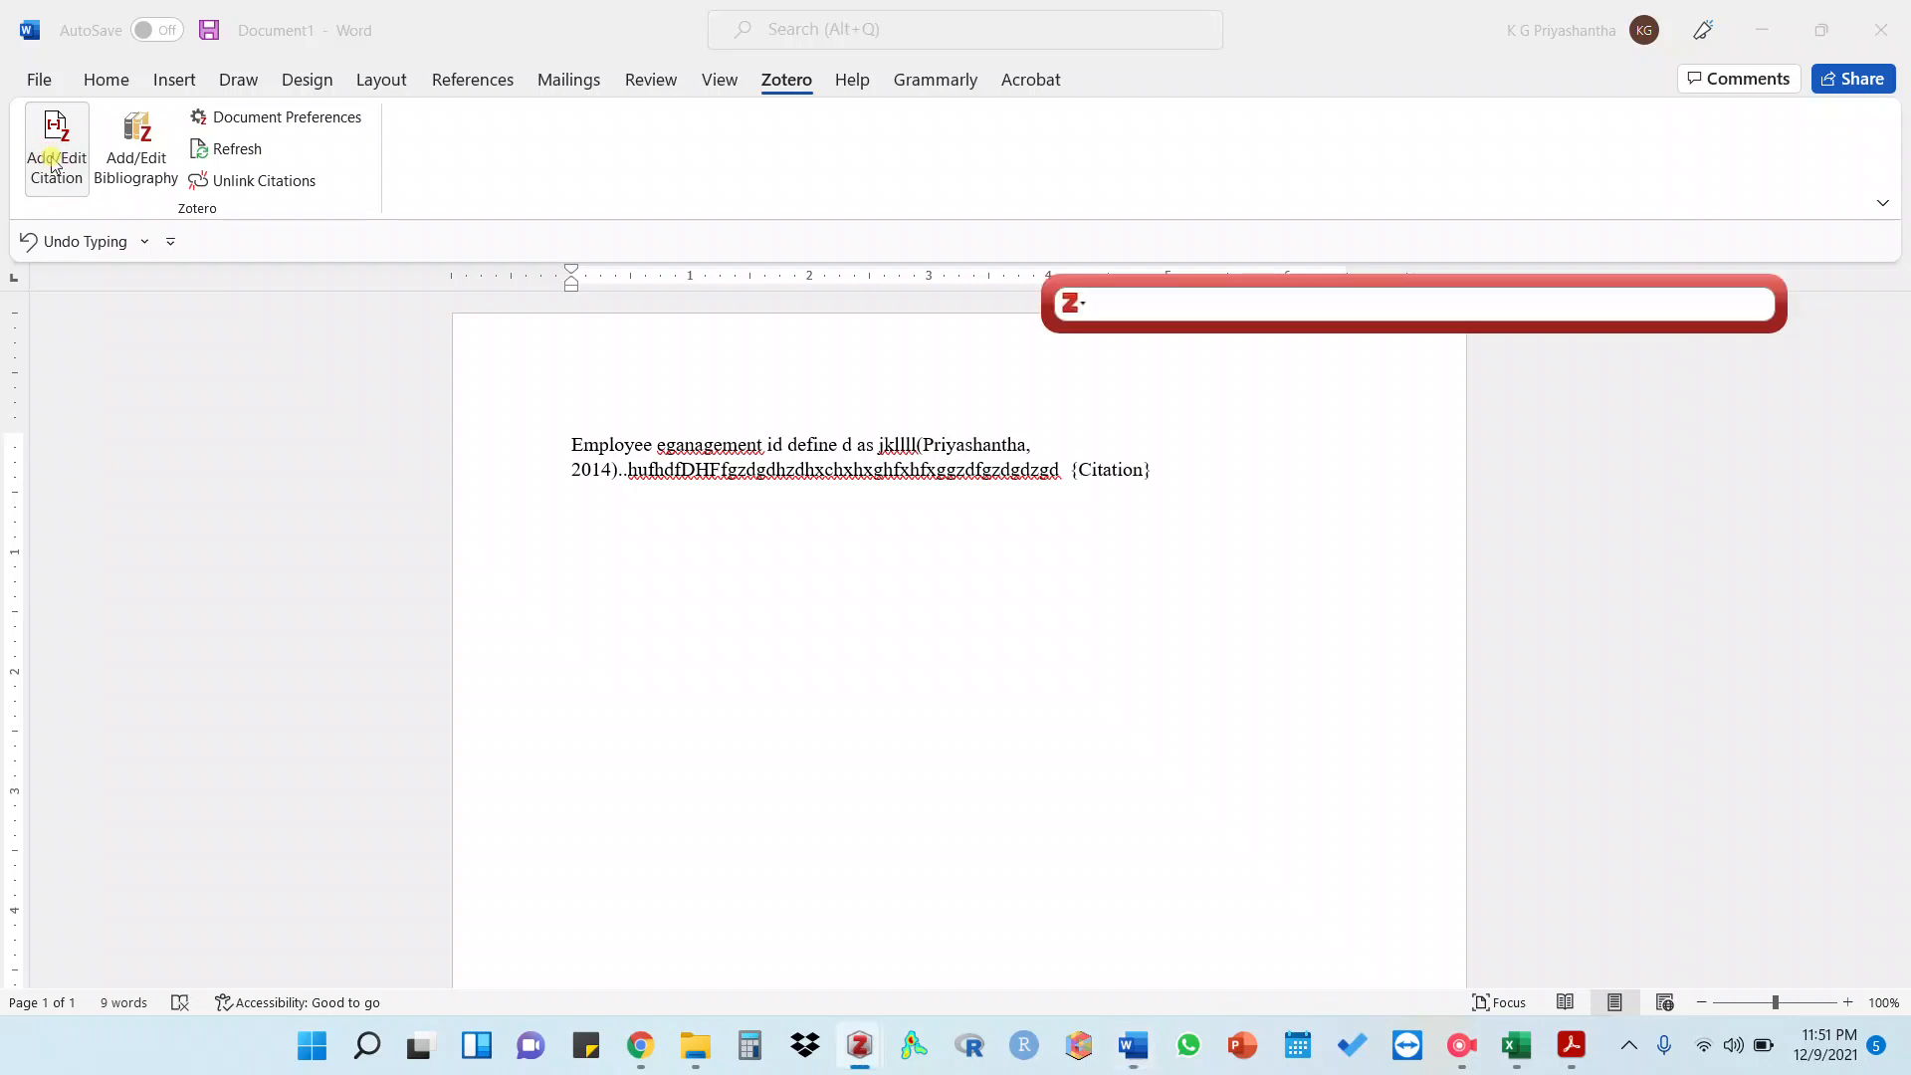
pyautogui.write('Broeck')
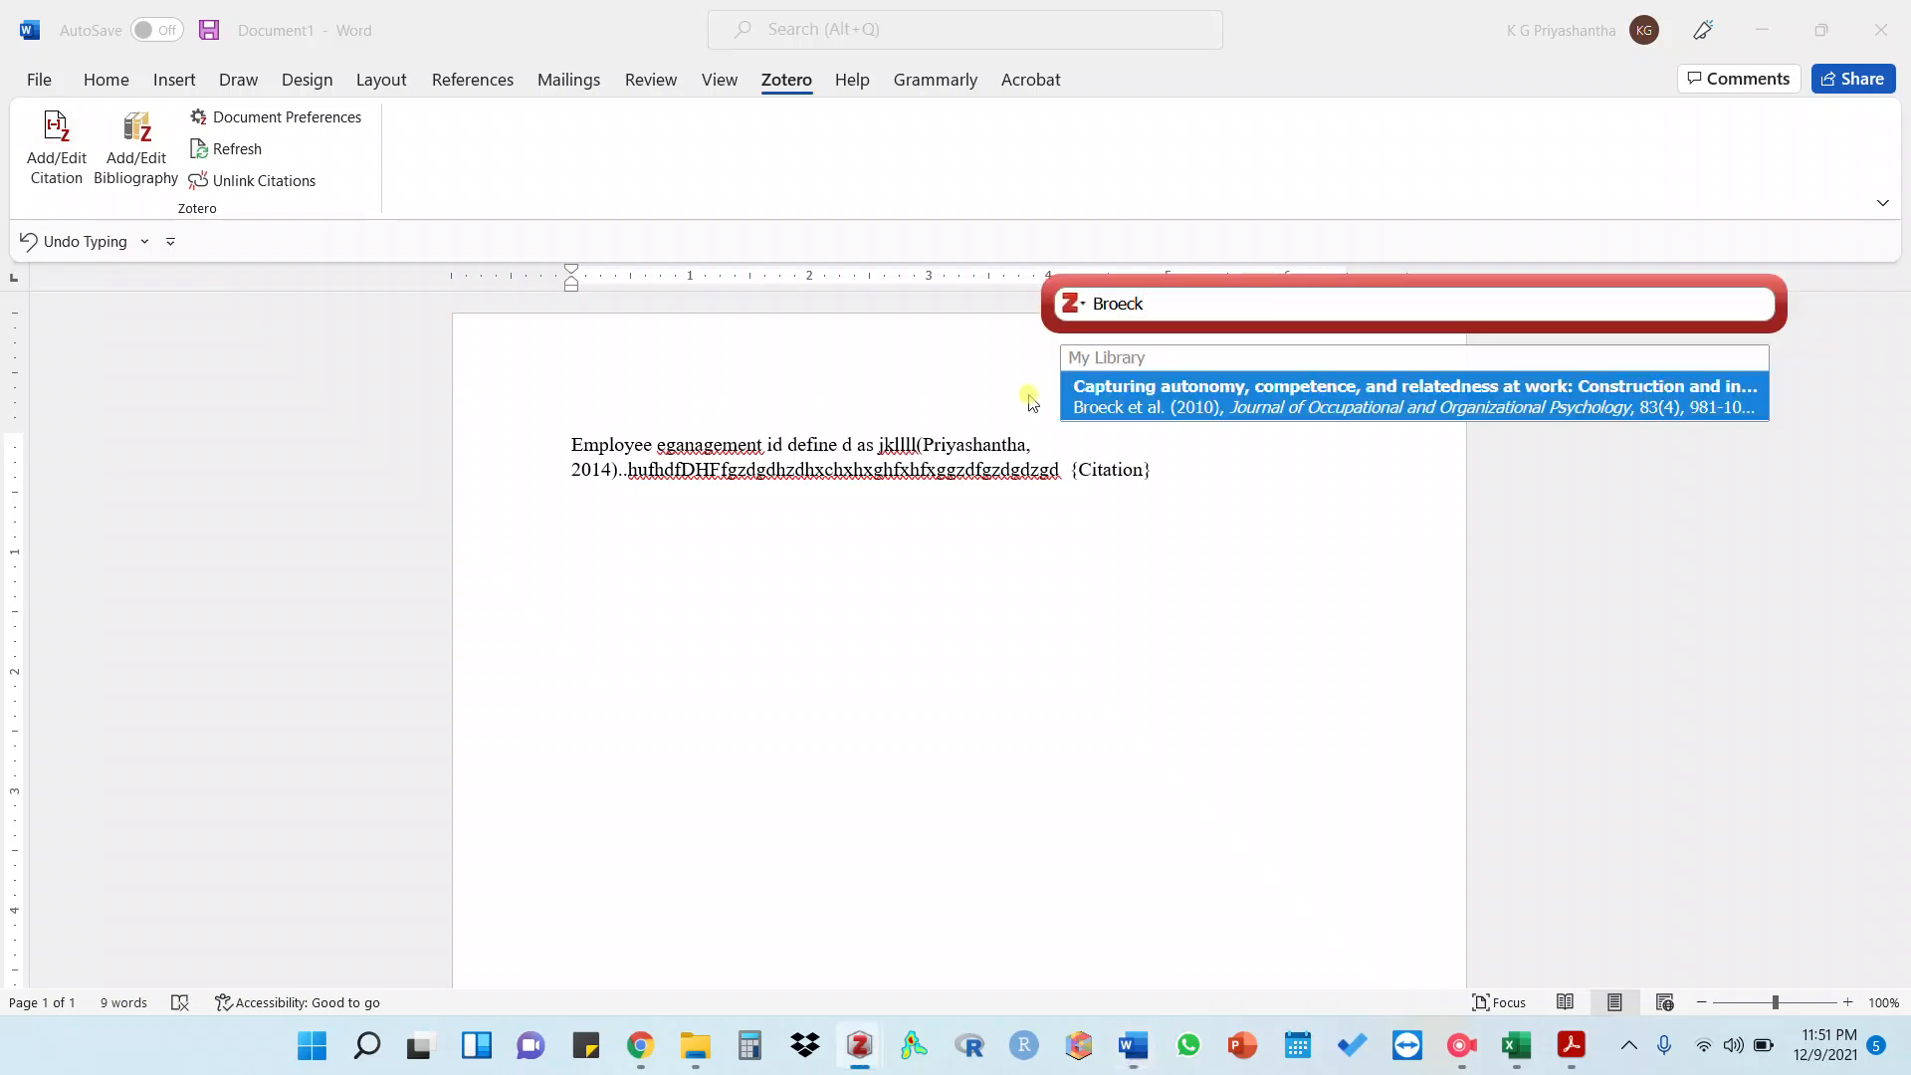
pyautogui.click(1170, 394)
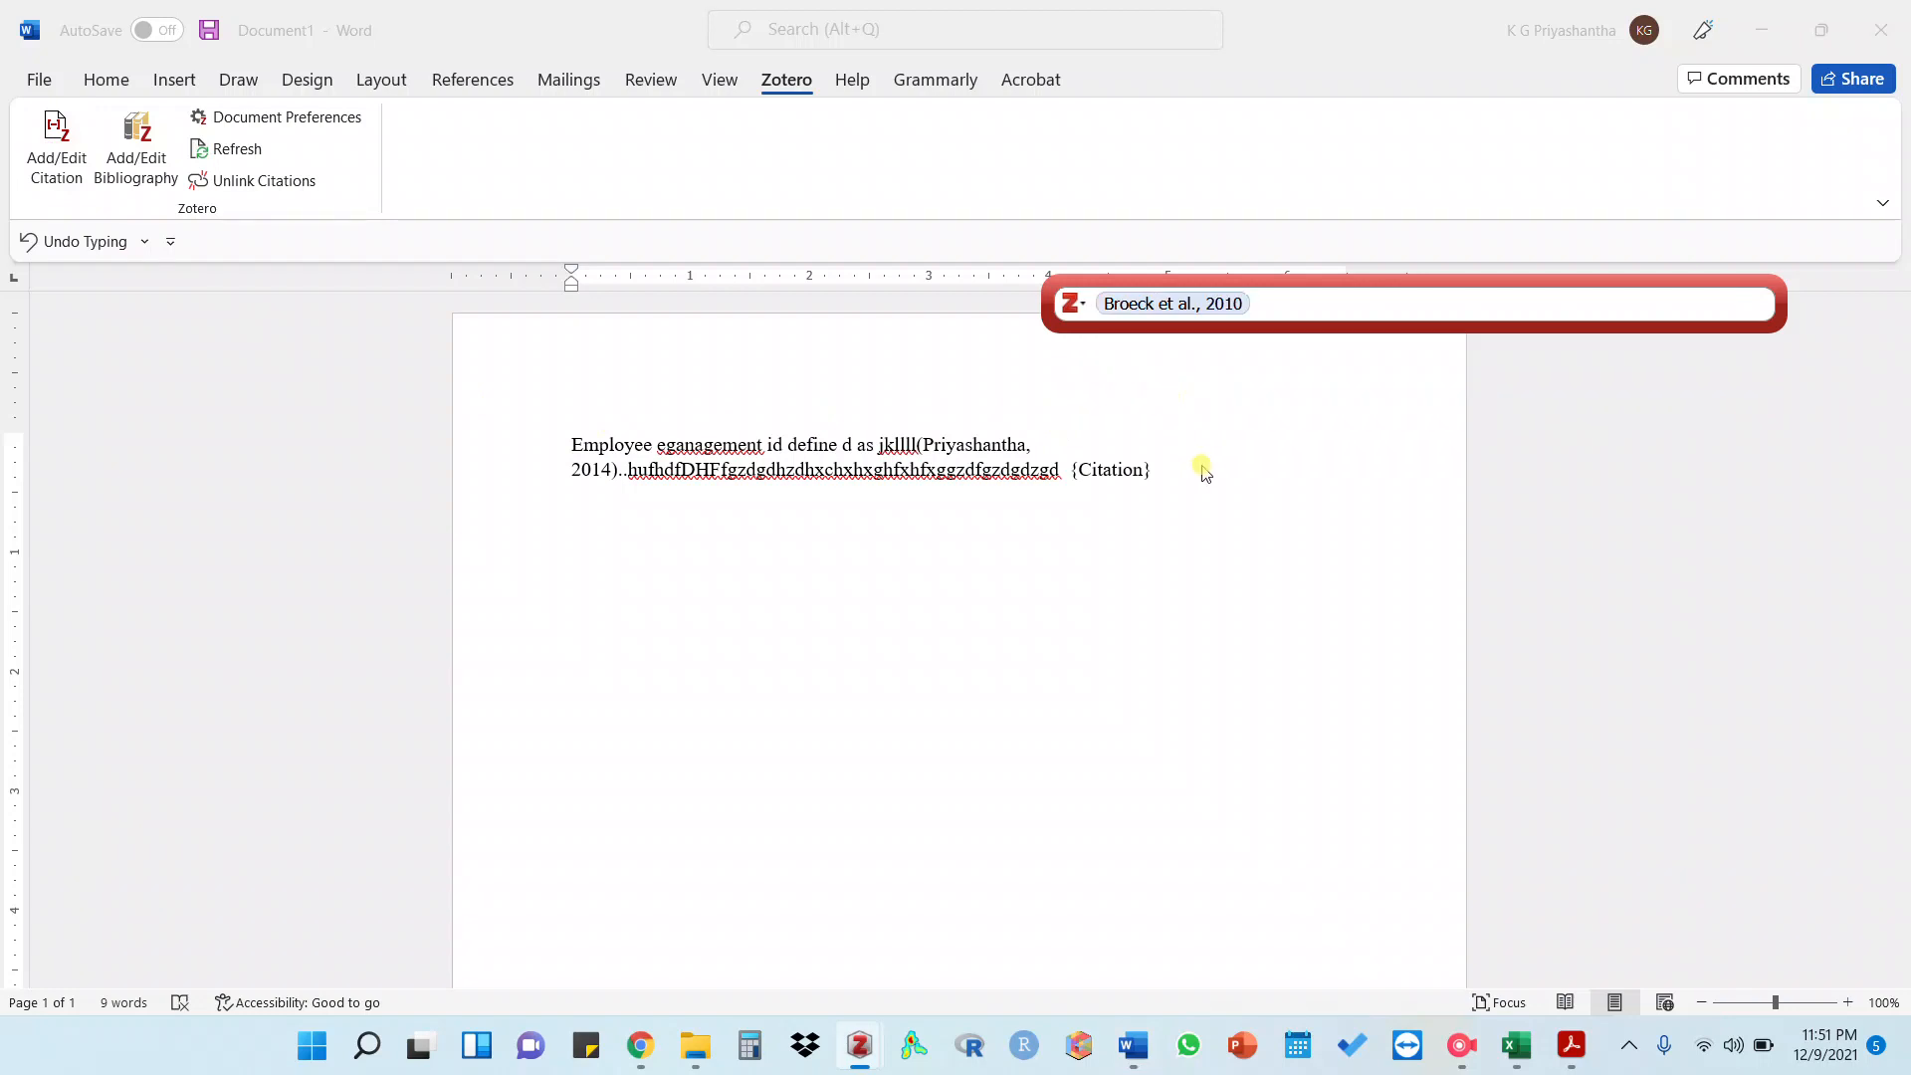
pyautogui.press('Return')
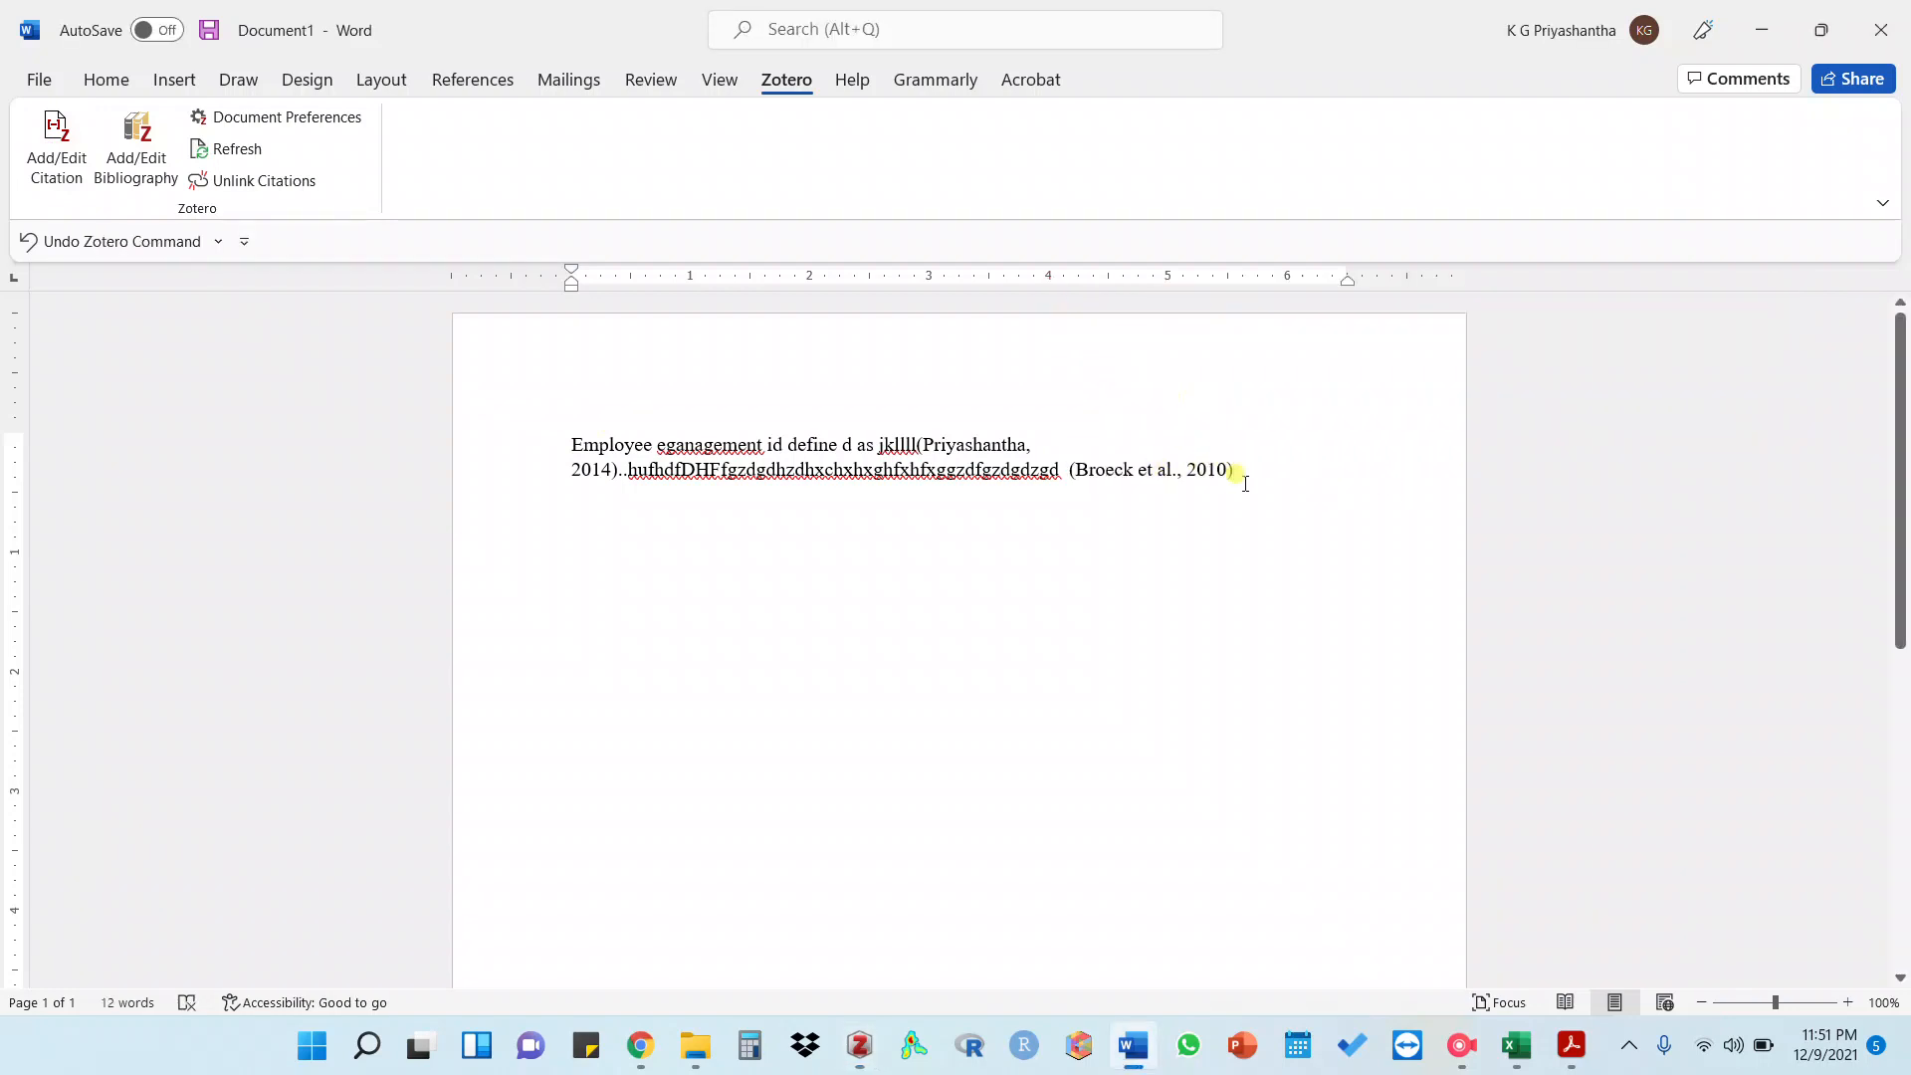
pyautogui.write('bhcbhzbchzchC     ')
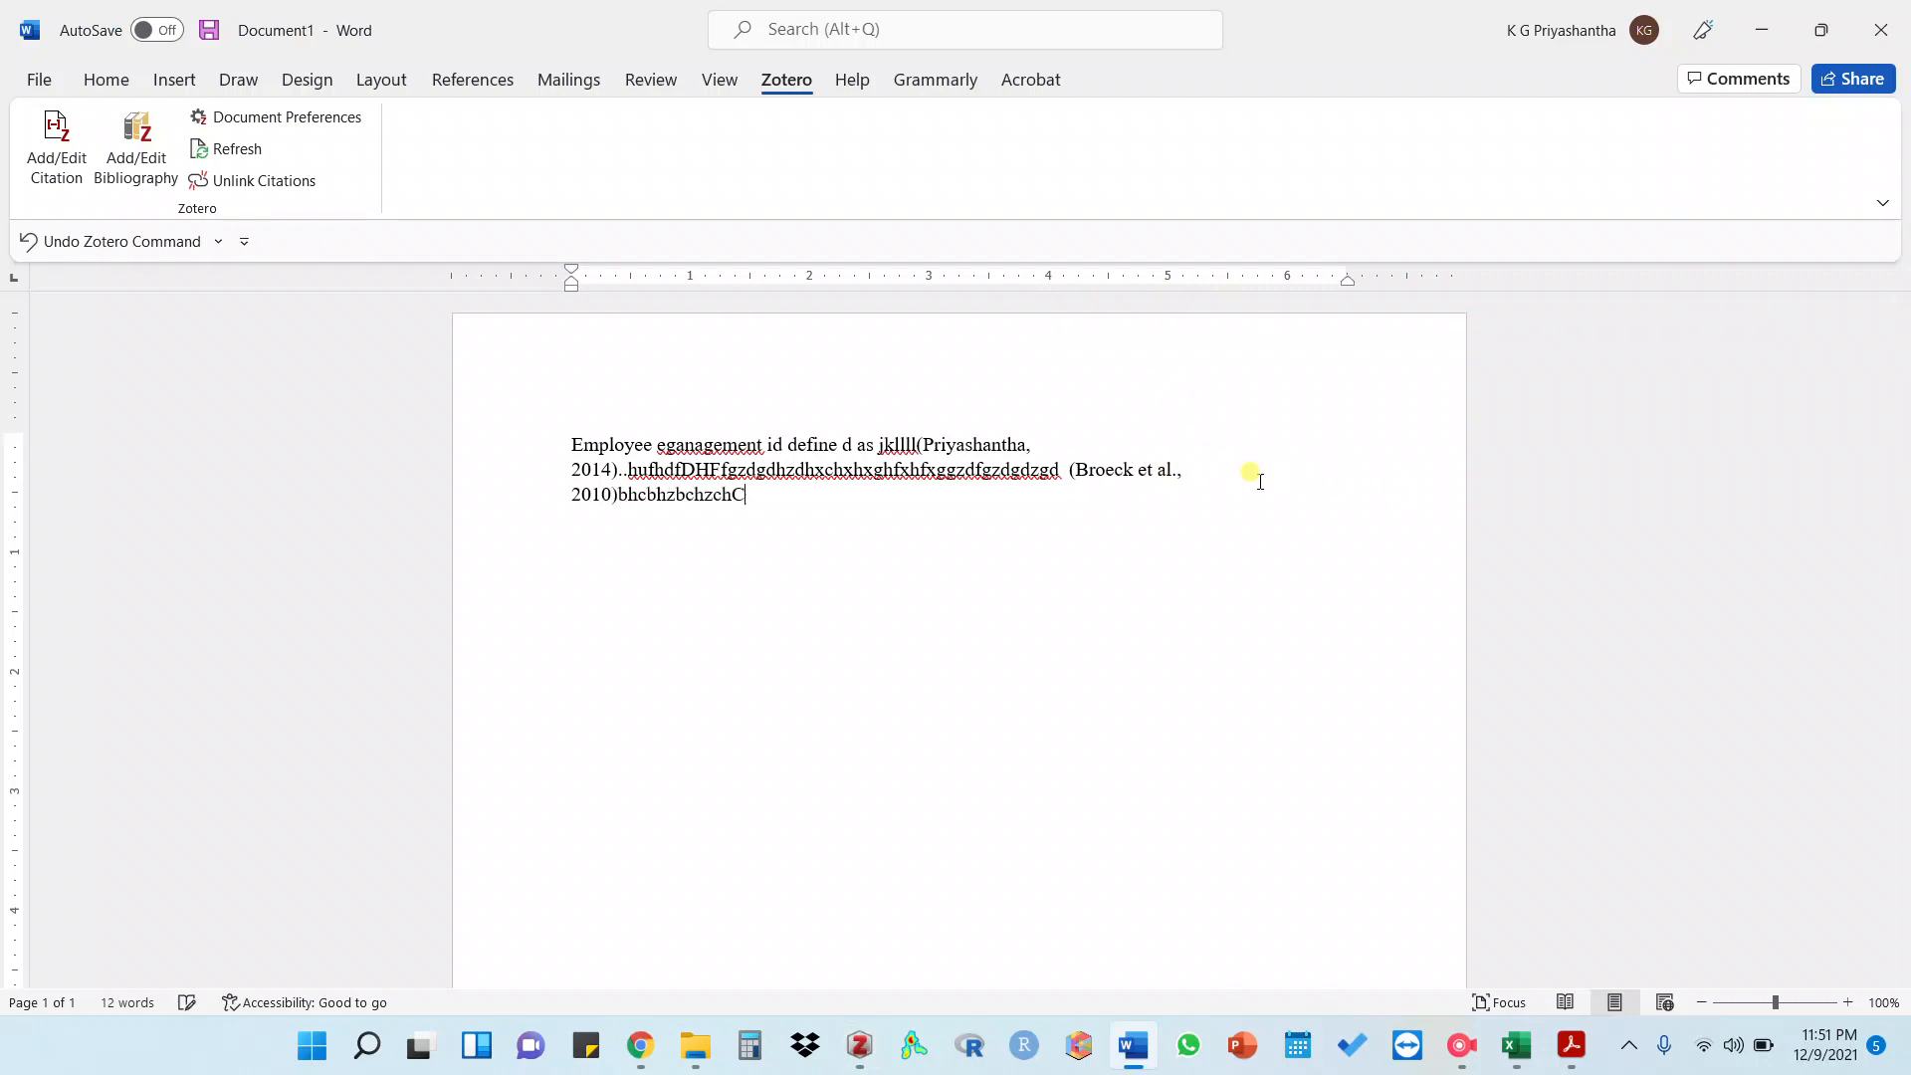
pyautogui.write('bNCbncbcbjZCBznbcznxcbnzxbczxnmbcznxcbzcznxcbznc')
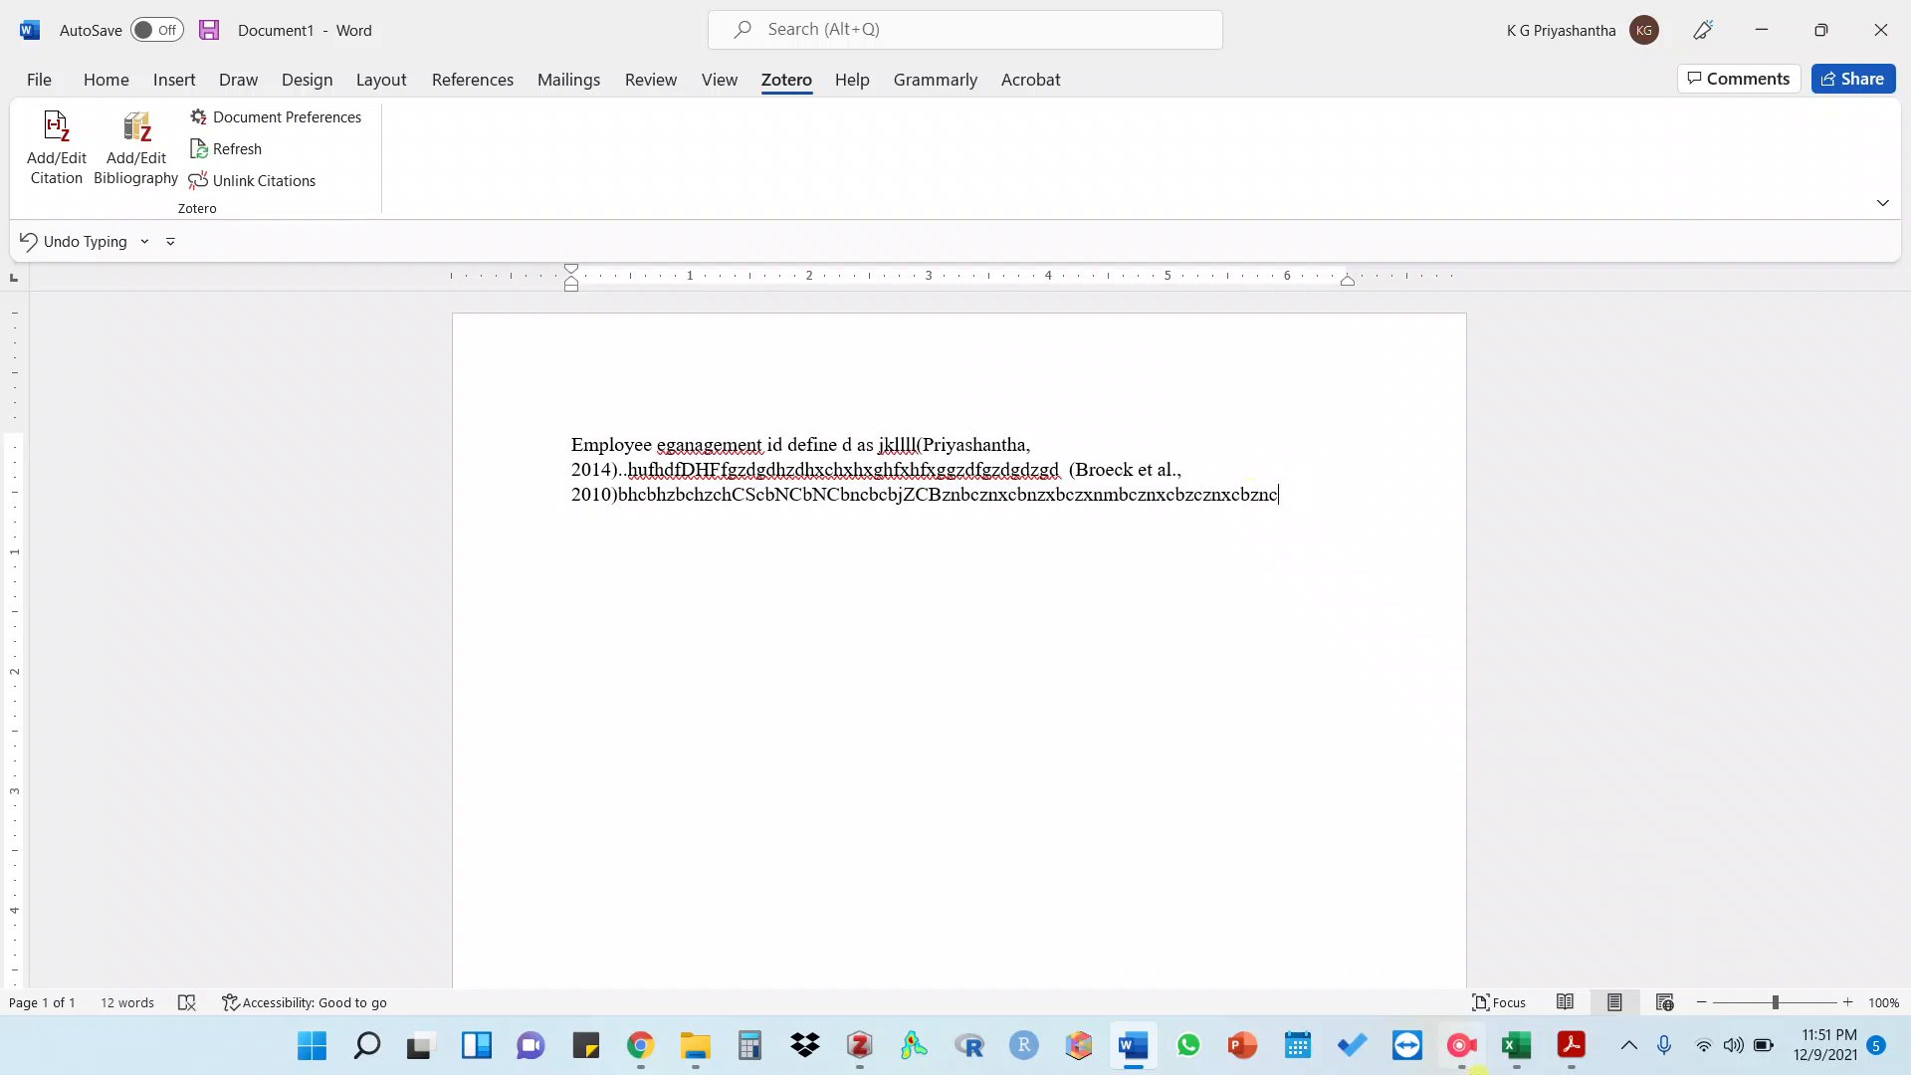
# Examine the numbered citations on page 2 of the article PDF and compare them with the two author-year citations in Word
pyautogui.click(1558, 1065)
pyautogui.scroll(10, 792, 683)
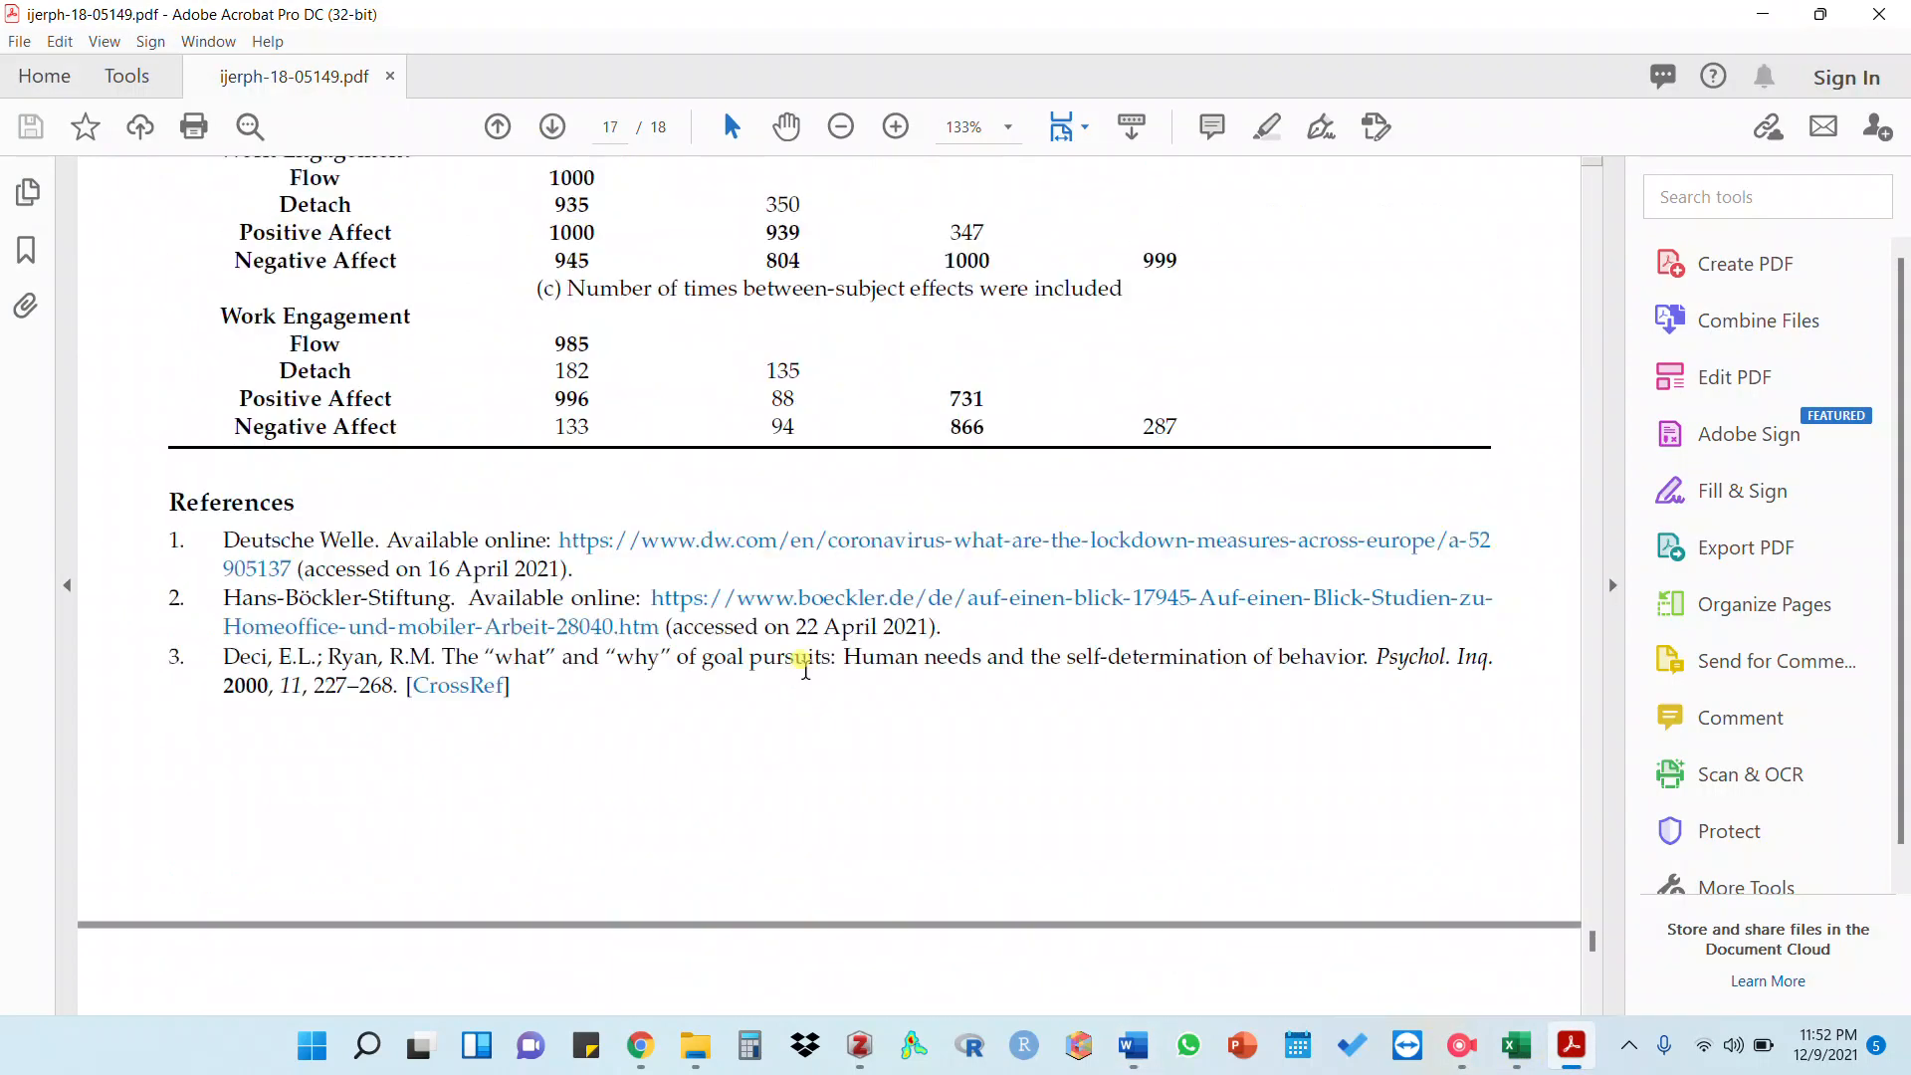
pyautogui.moveTo(1593, 935); pyautogui.dragTo(1604, 260)
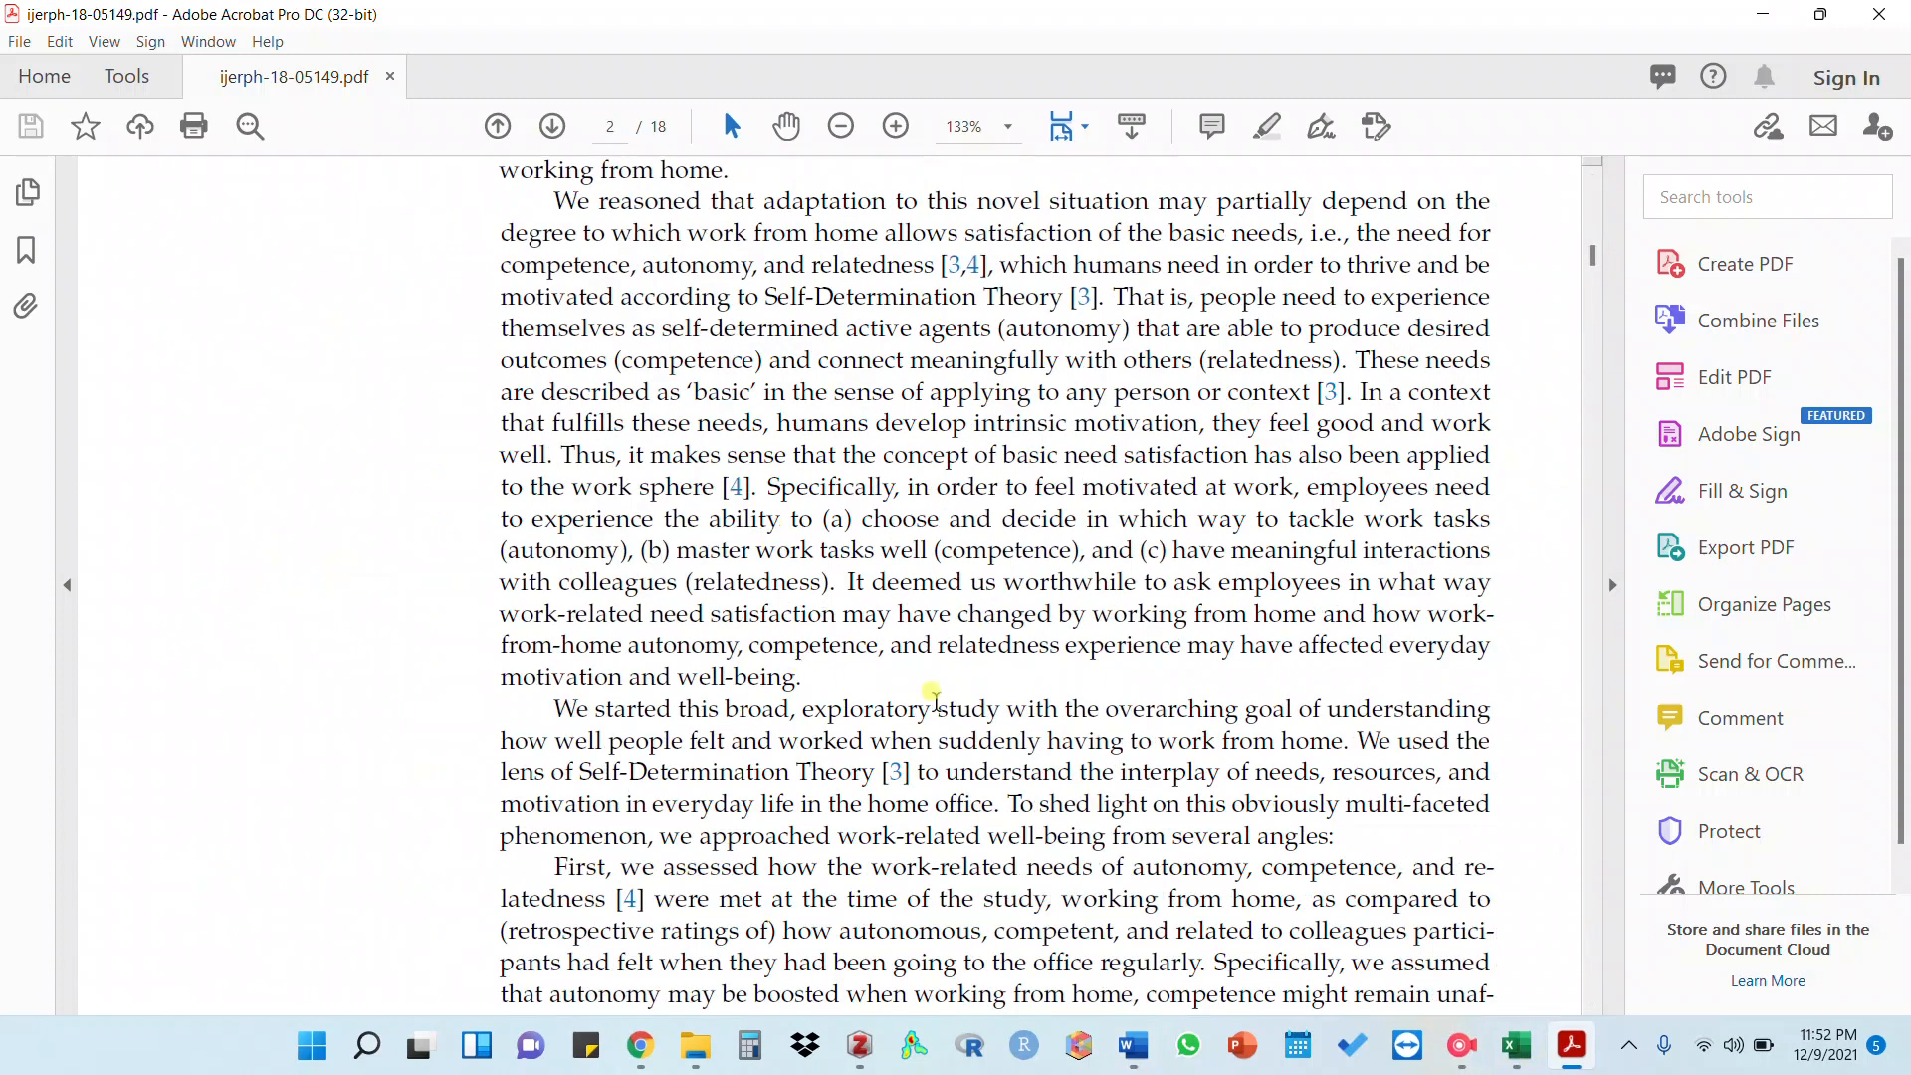
pyautogui.scroll(-3, 935, 696)
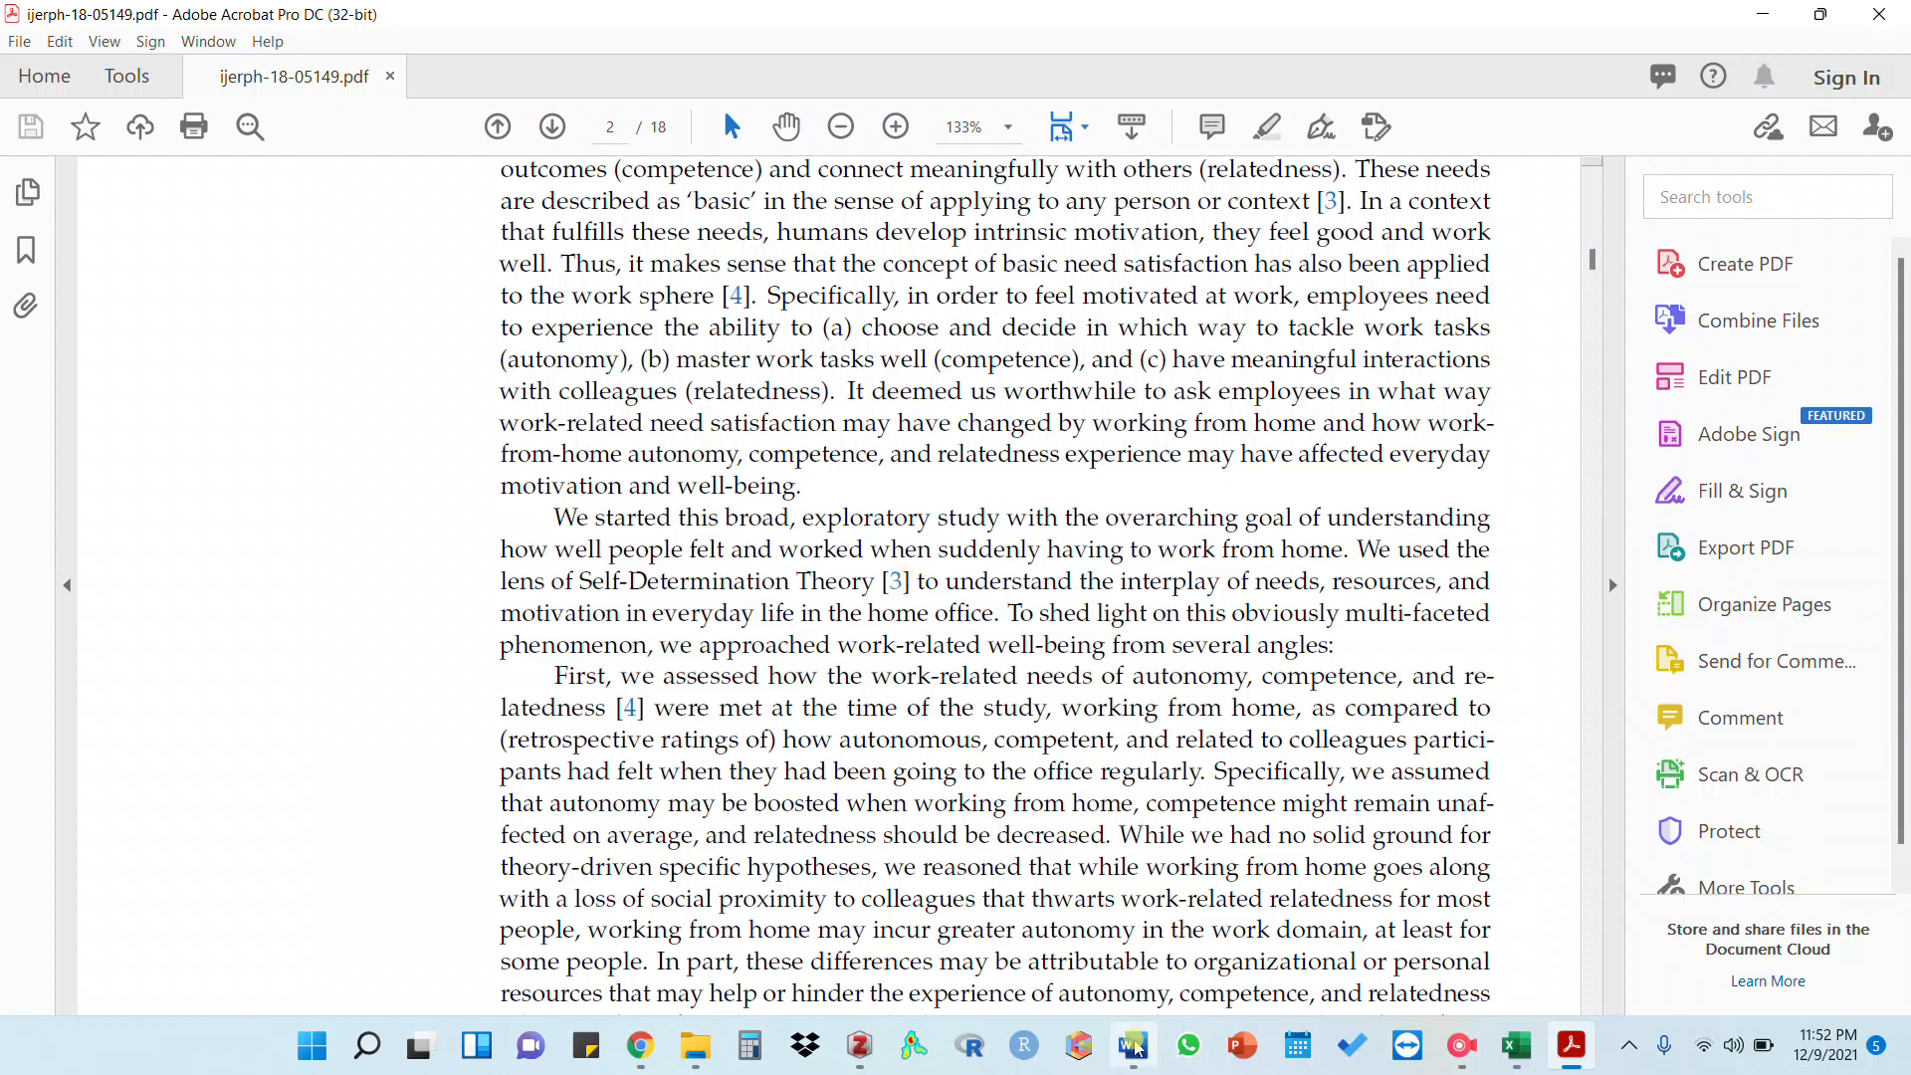
pyautogui.click(1133, 1045)
pyautogui.click(931, 444)
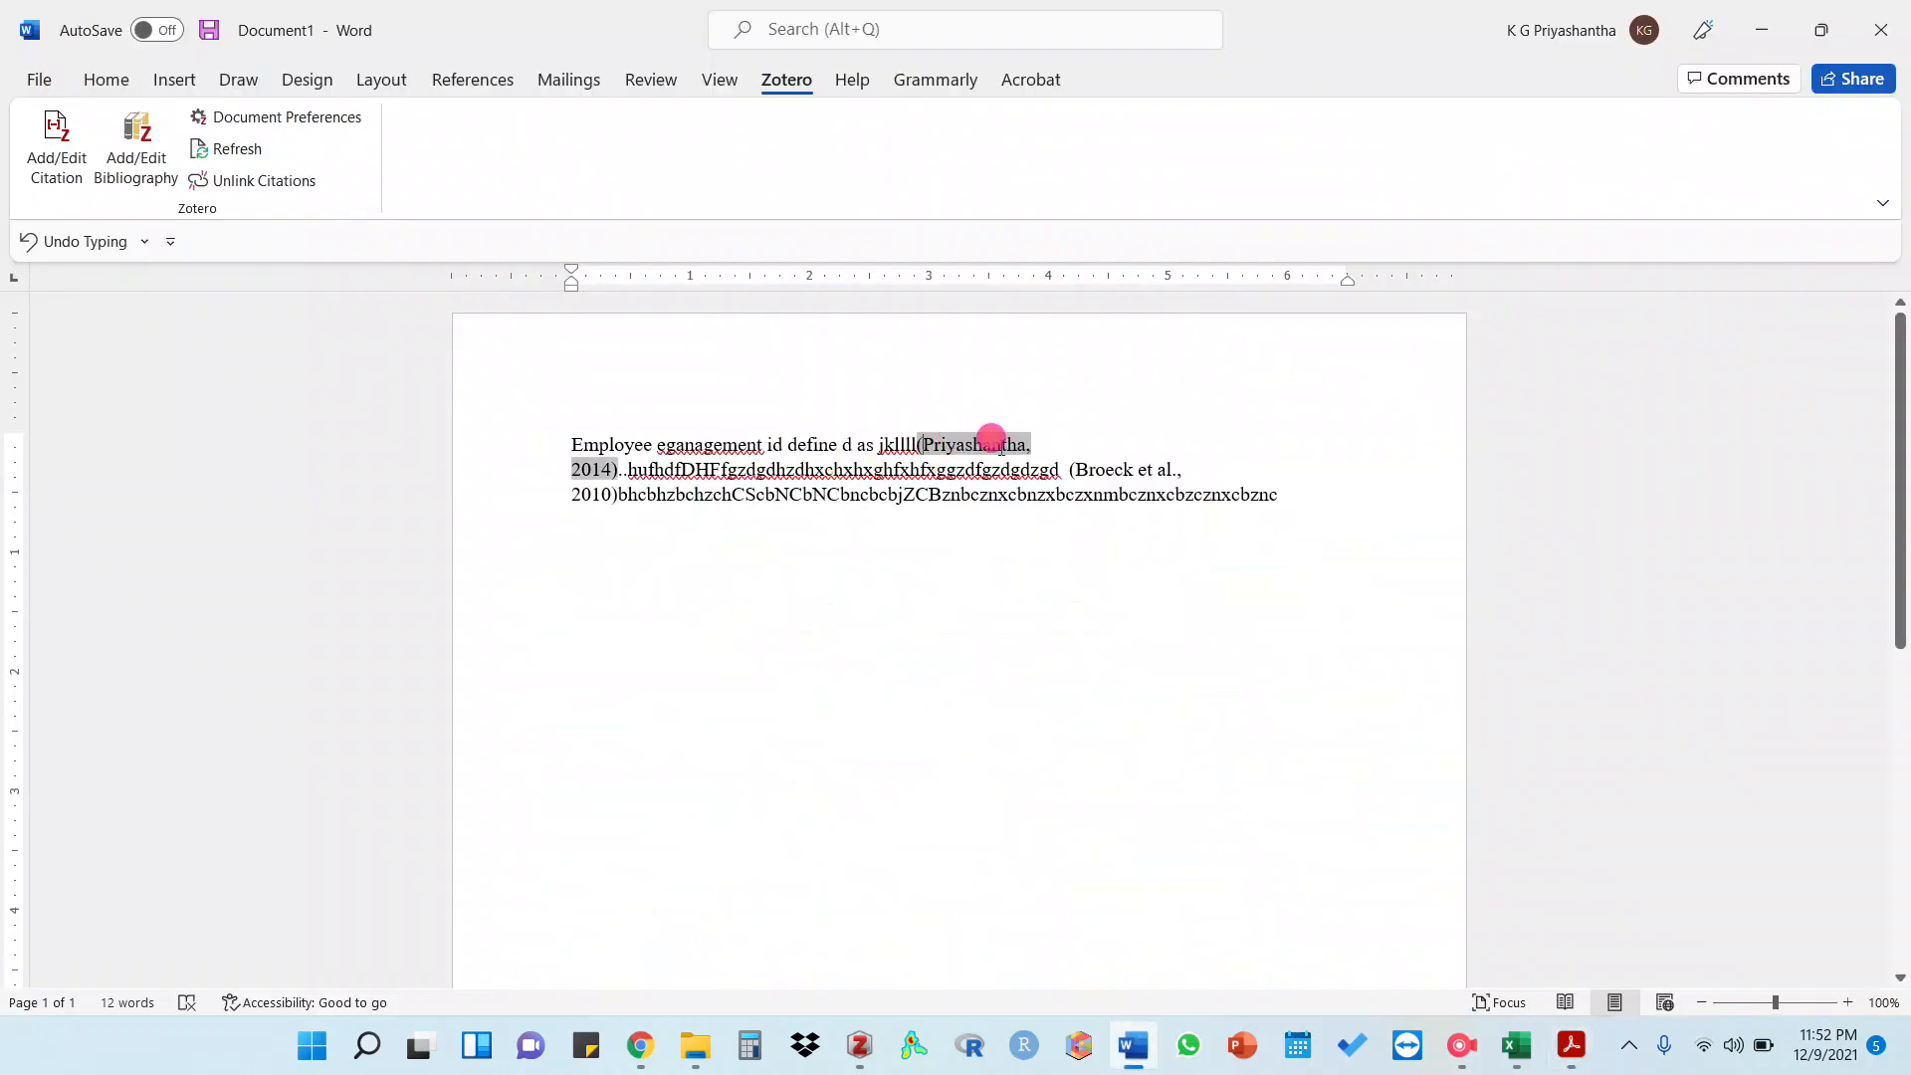
pyautogui.click(1137, 477)
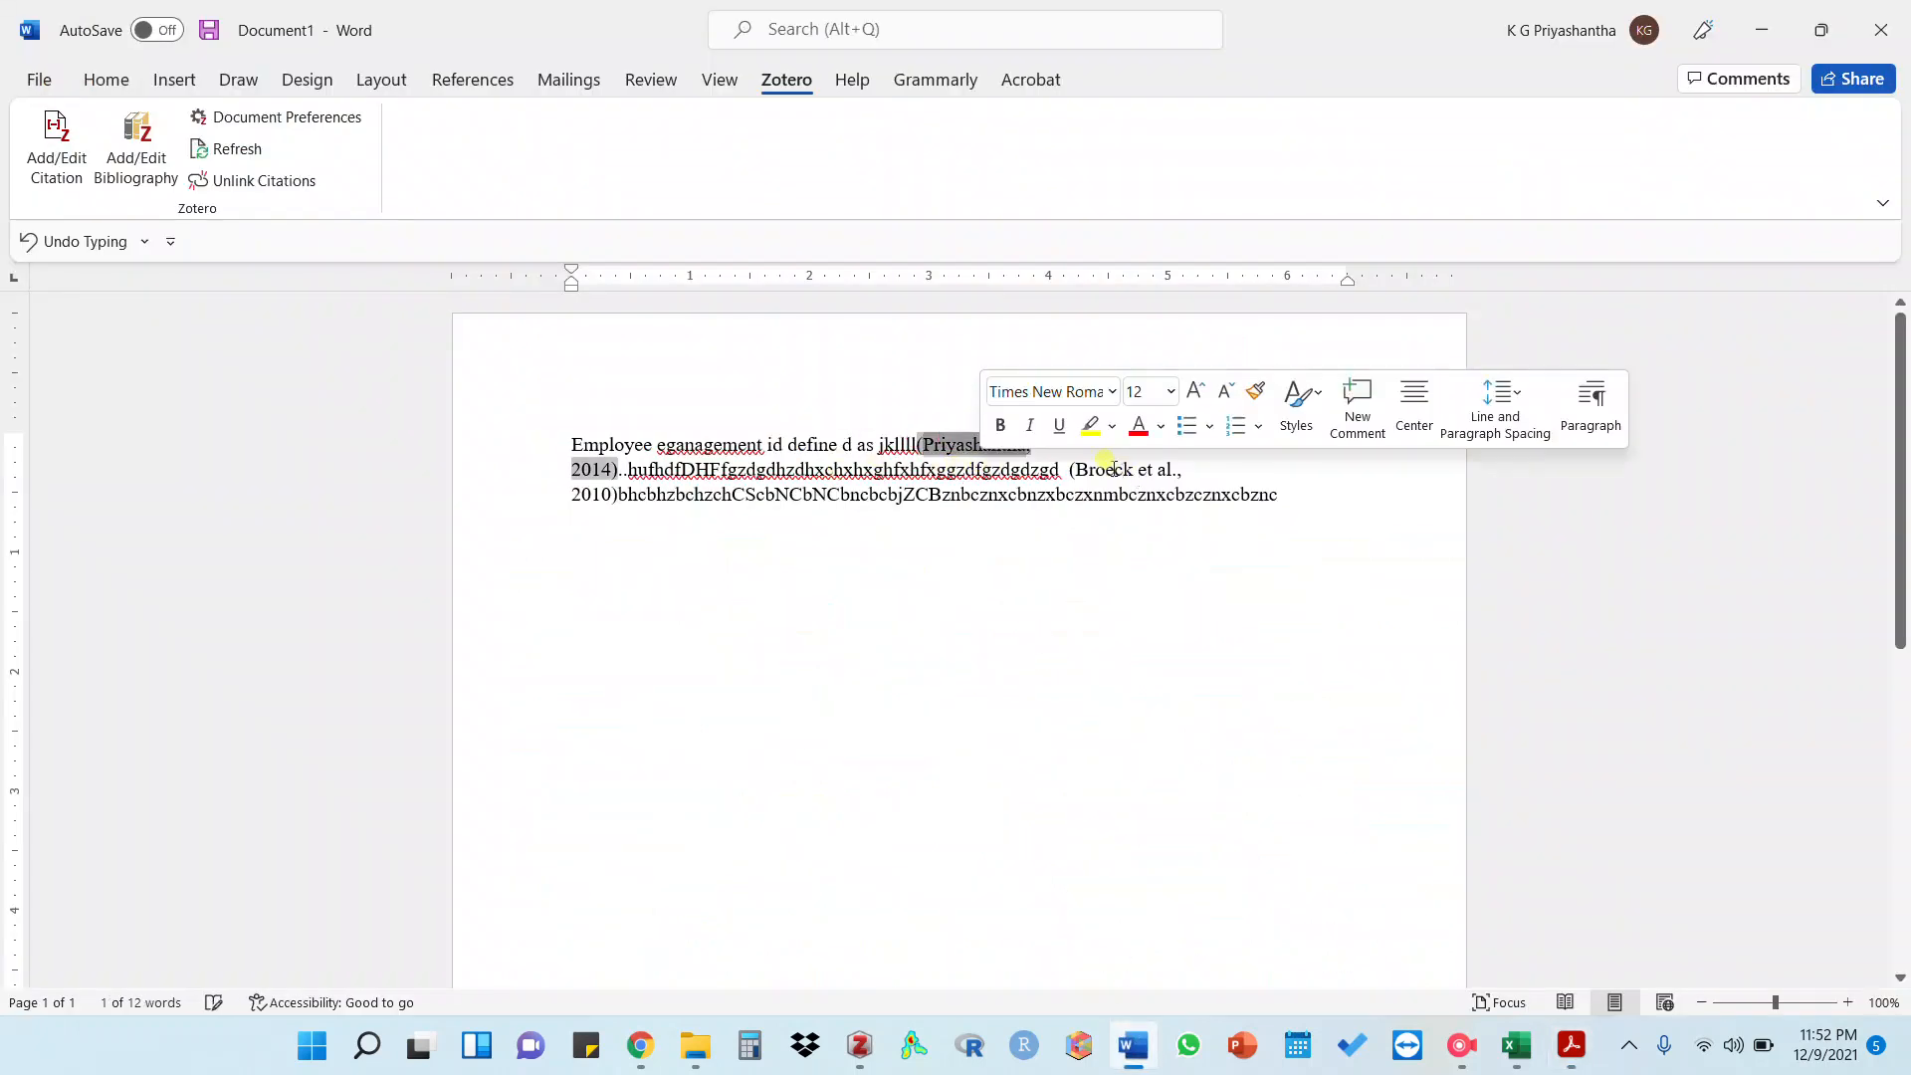
# In the article PDF, follow citation 3 after "lens of Self-Determination Theory" to the reference list and copy the text of reference 3
pyautogui.click(1570, 1045)
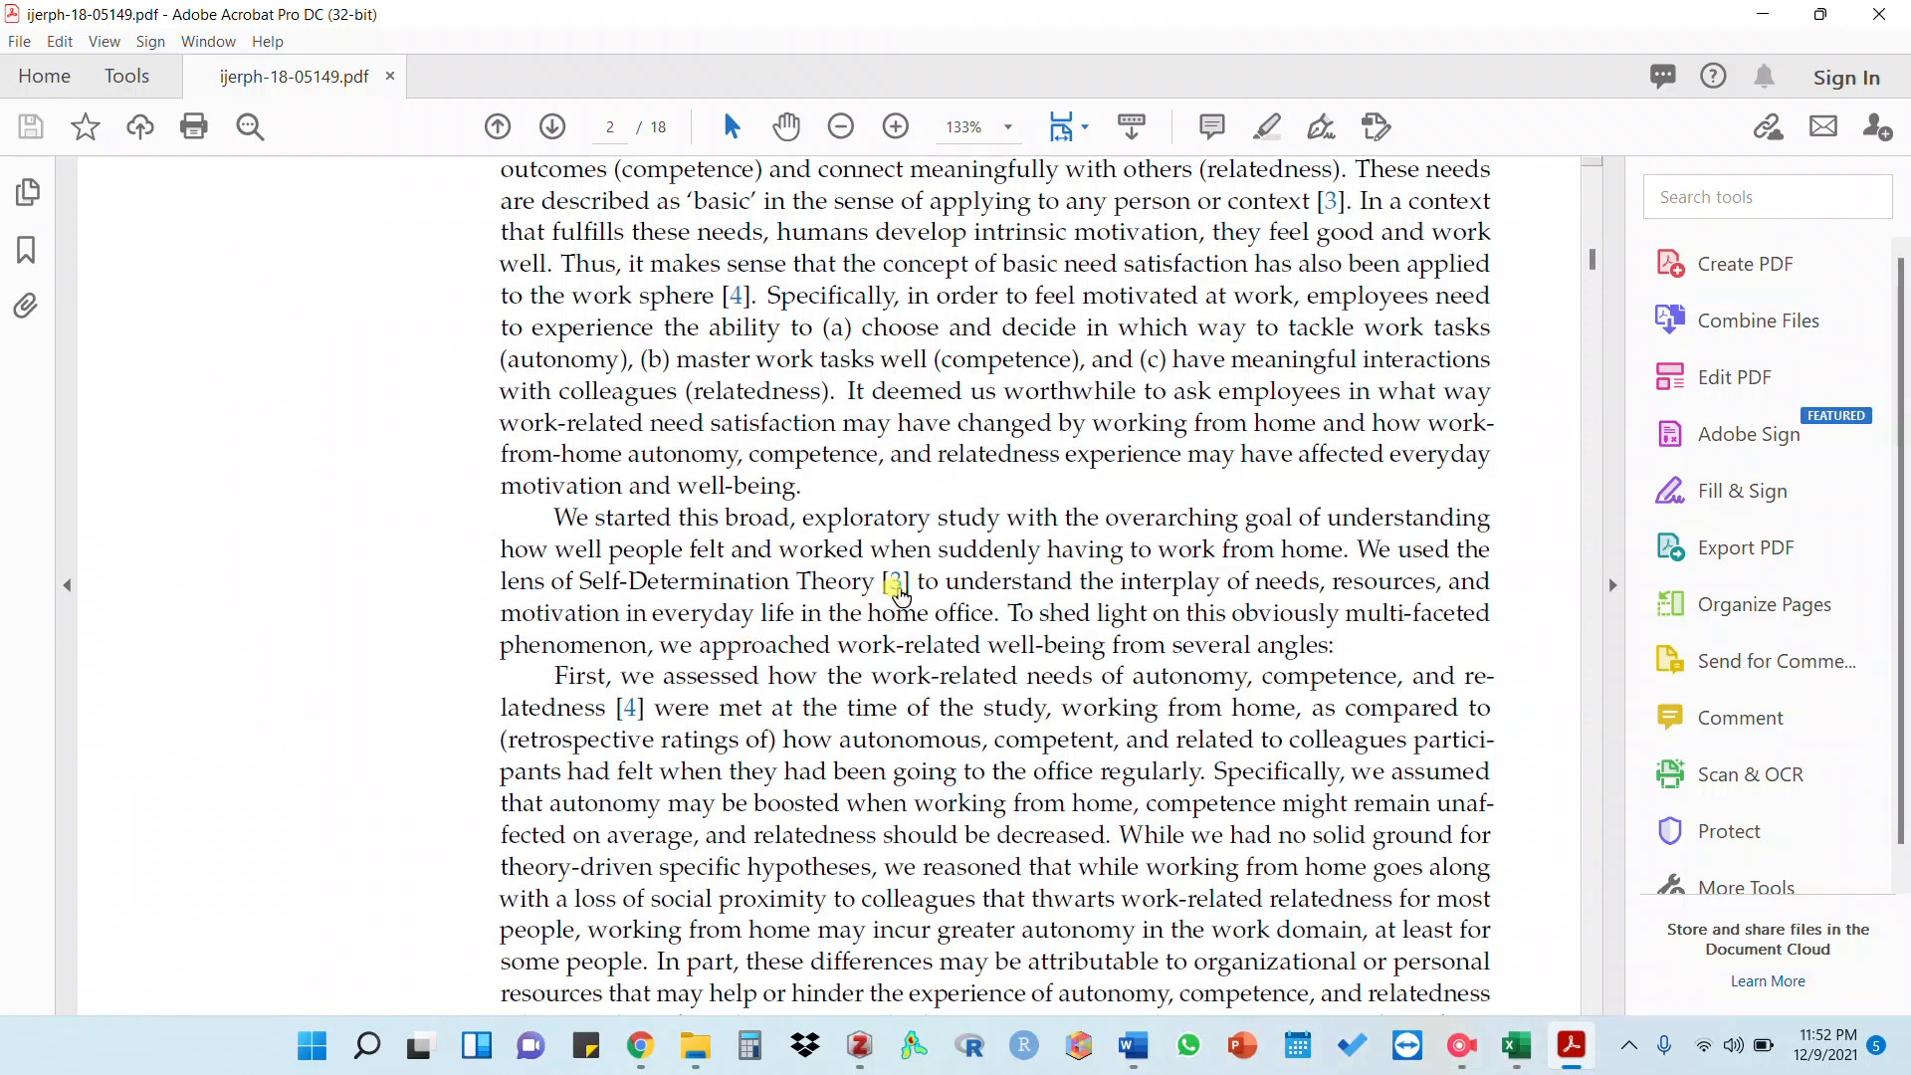
pyautogui.click(895, 586)
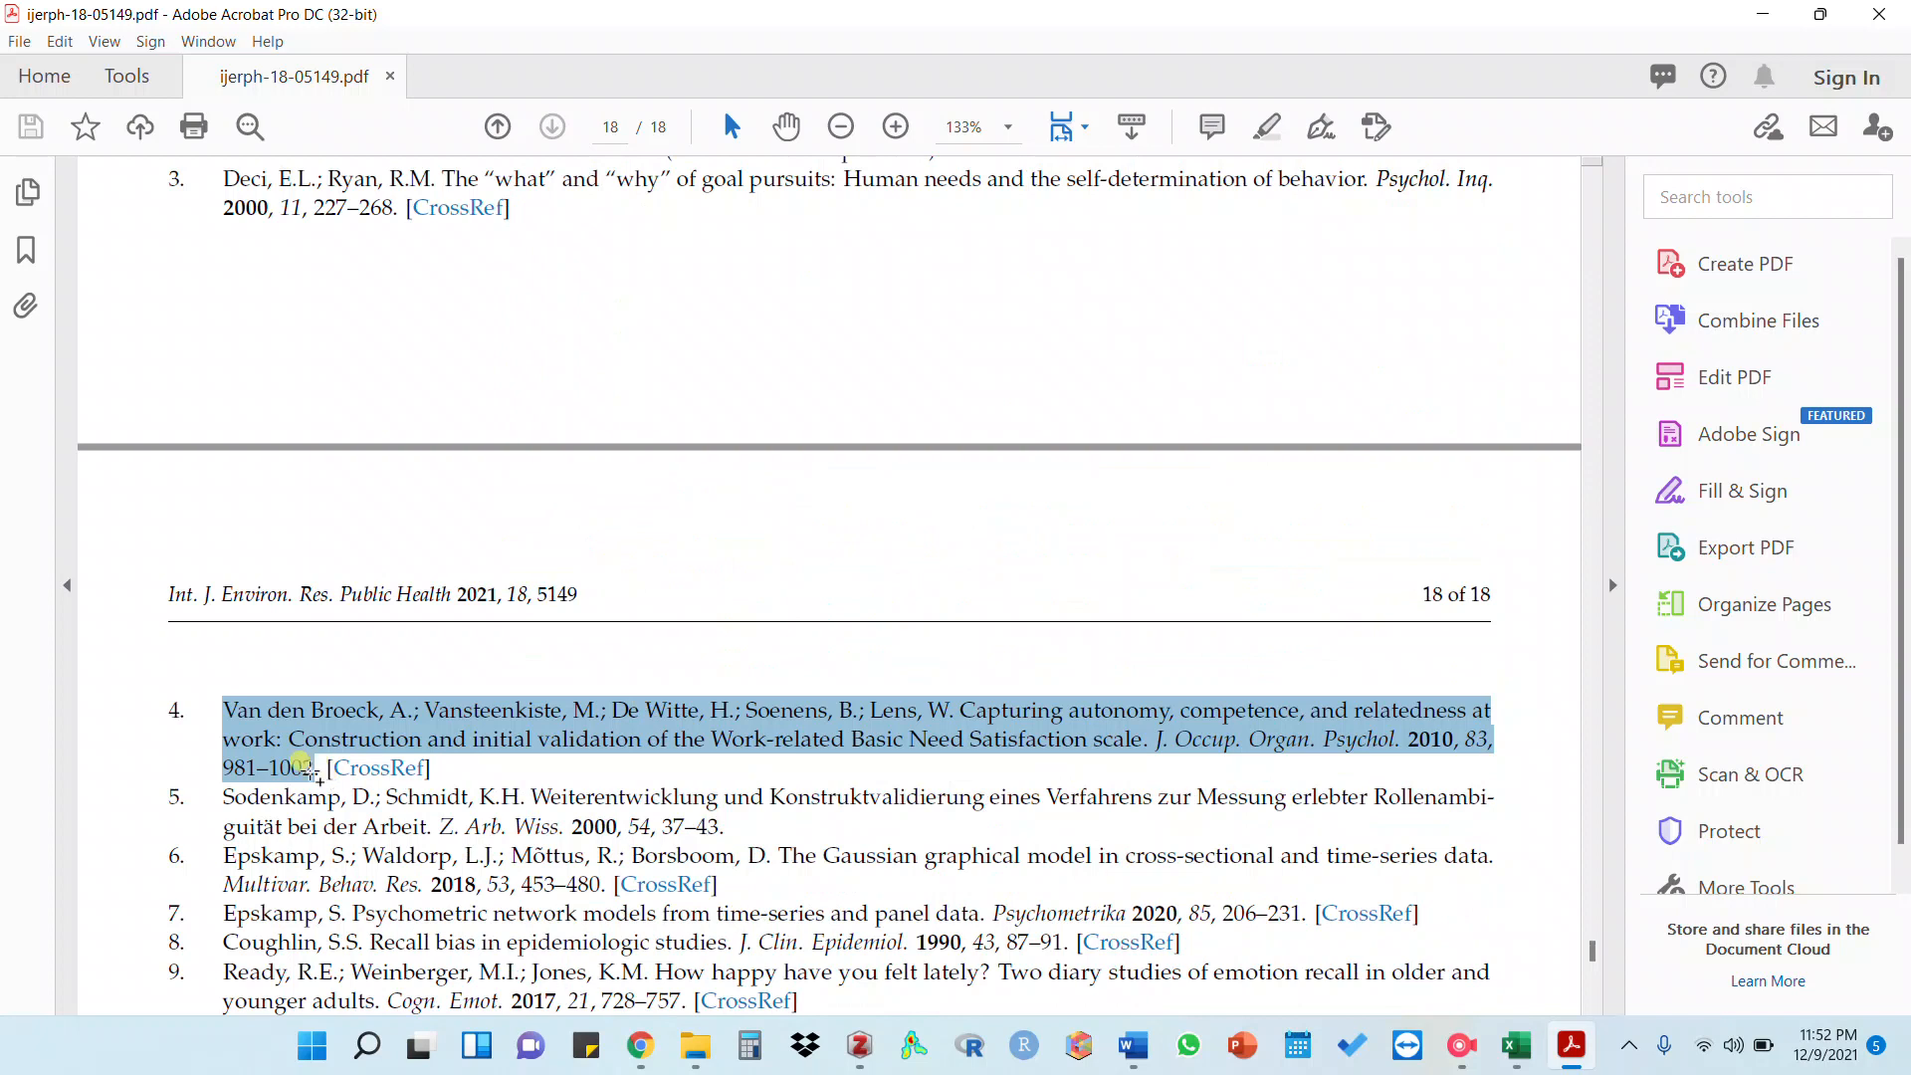
pyautogui.moveTo(223, 179); pyautogui.dragTo(402, 209)
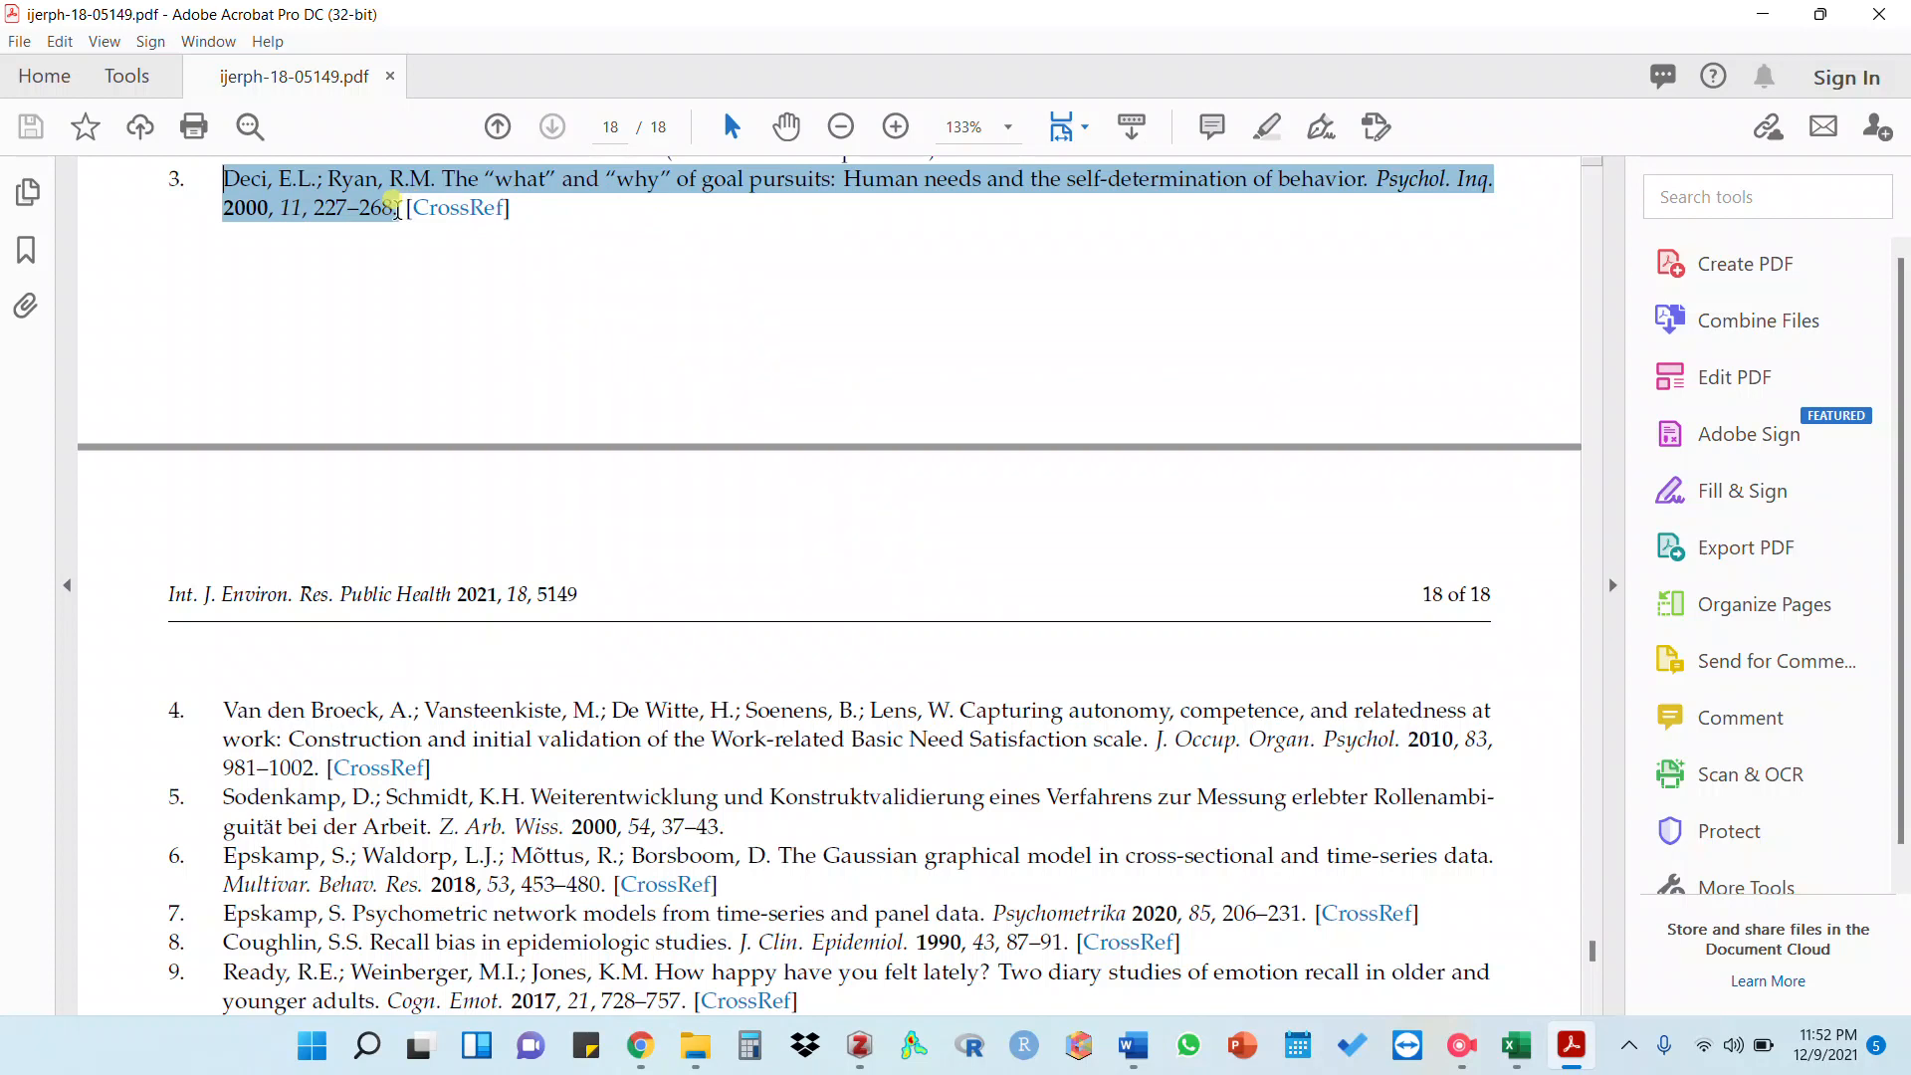
pyautogui.hotkey('ctrl', 'c')
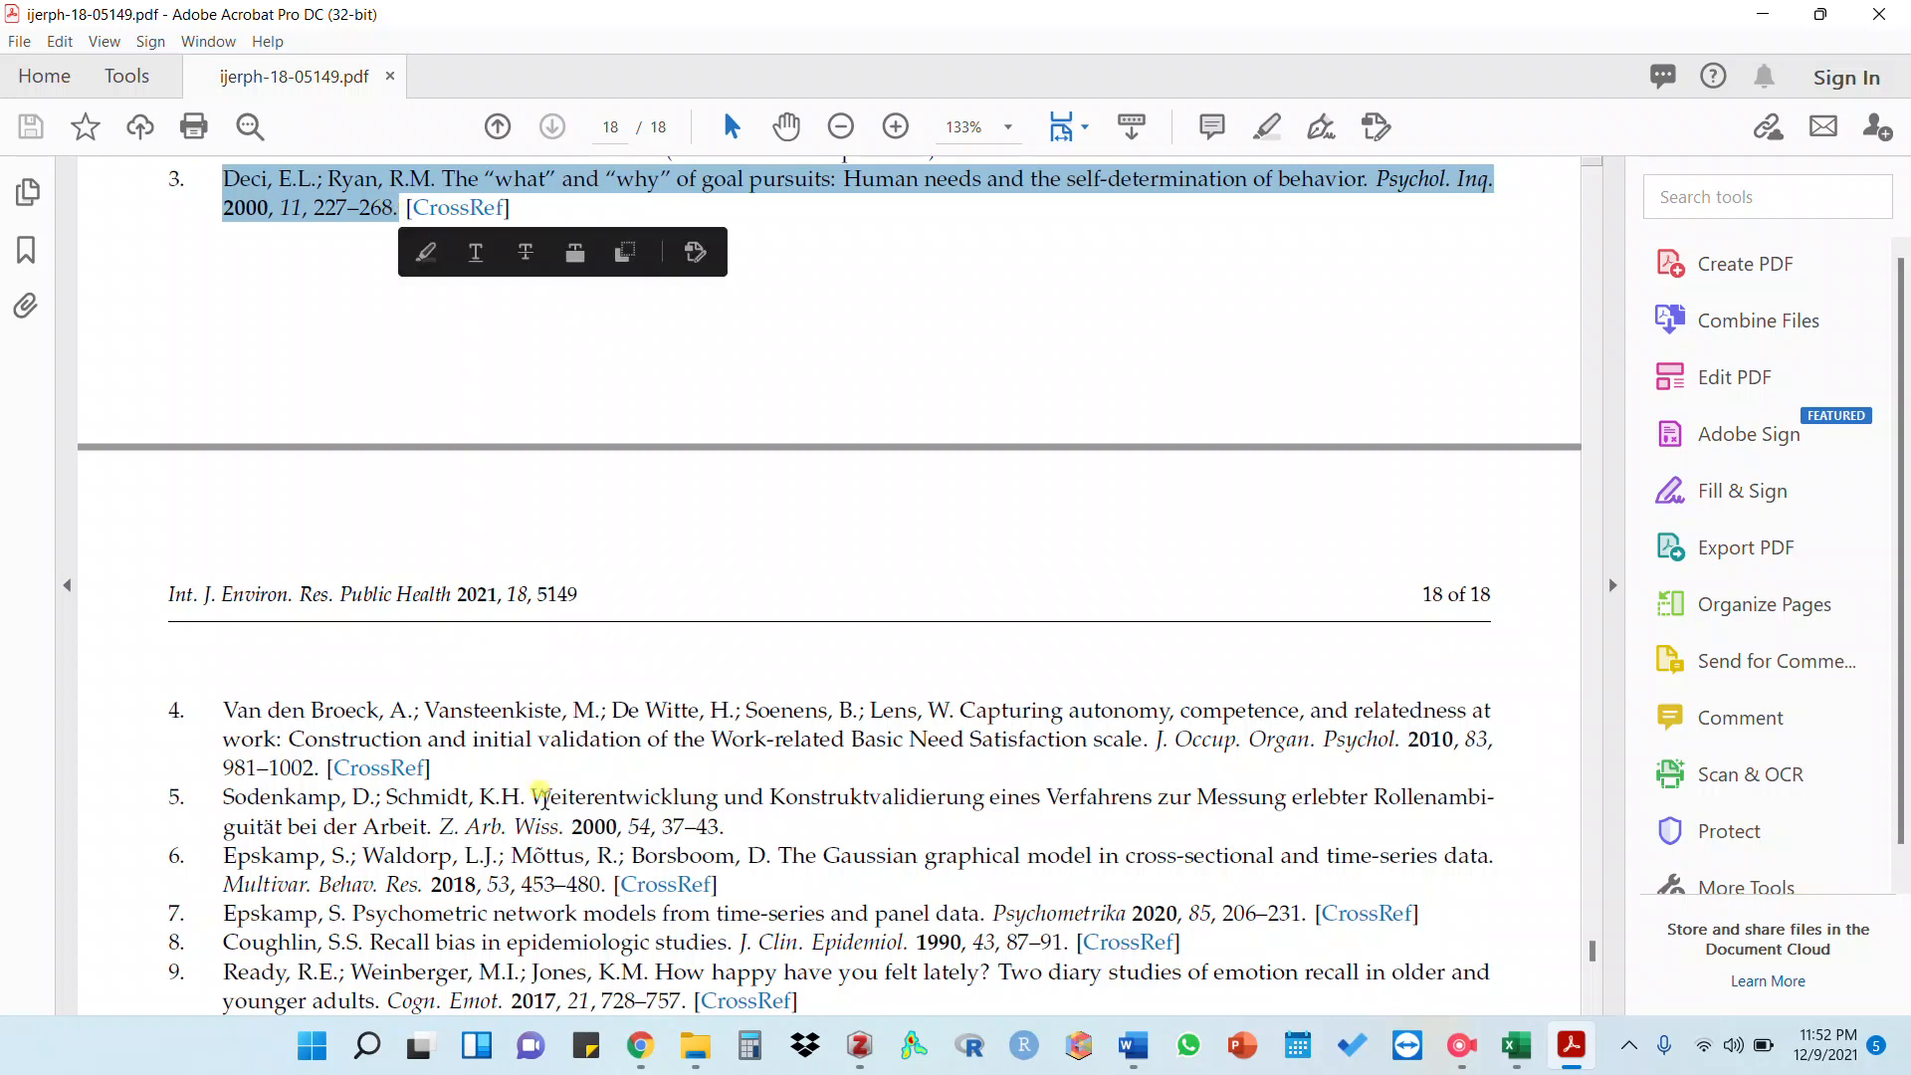
# In Chrome, close the old PDF page, search Google for the copied reference 3 and open the article's Taylor & Francis page
pyautogui.click(638, 1045)
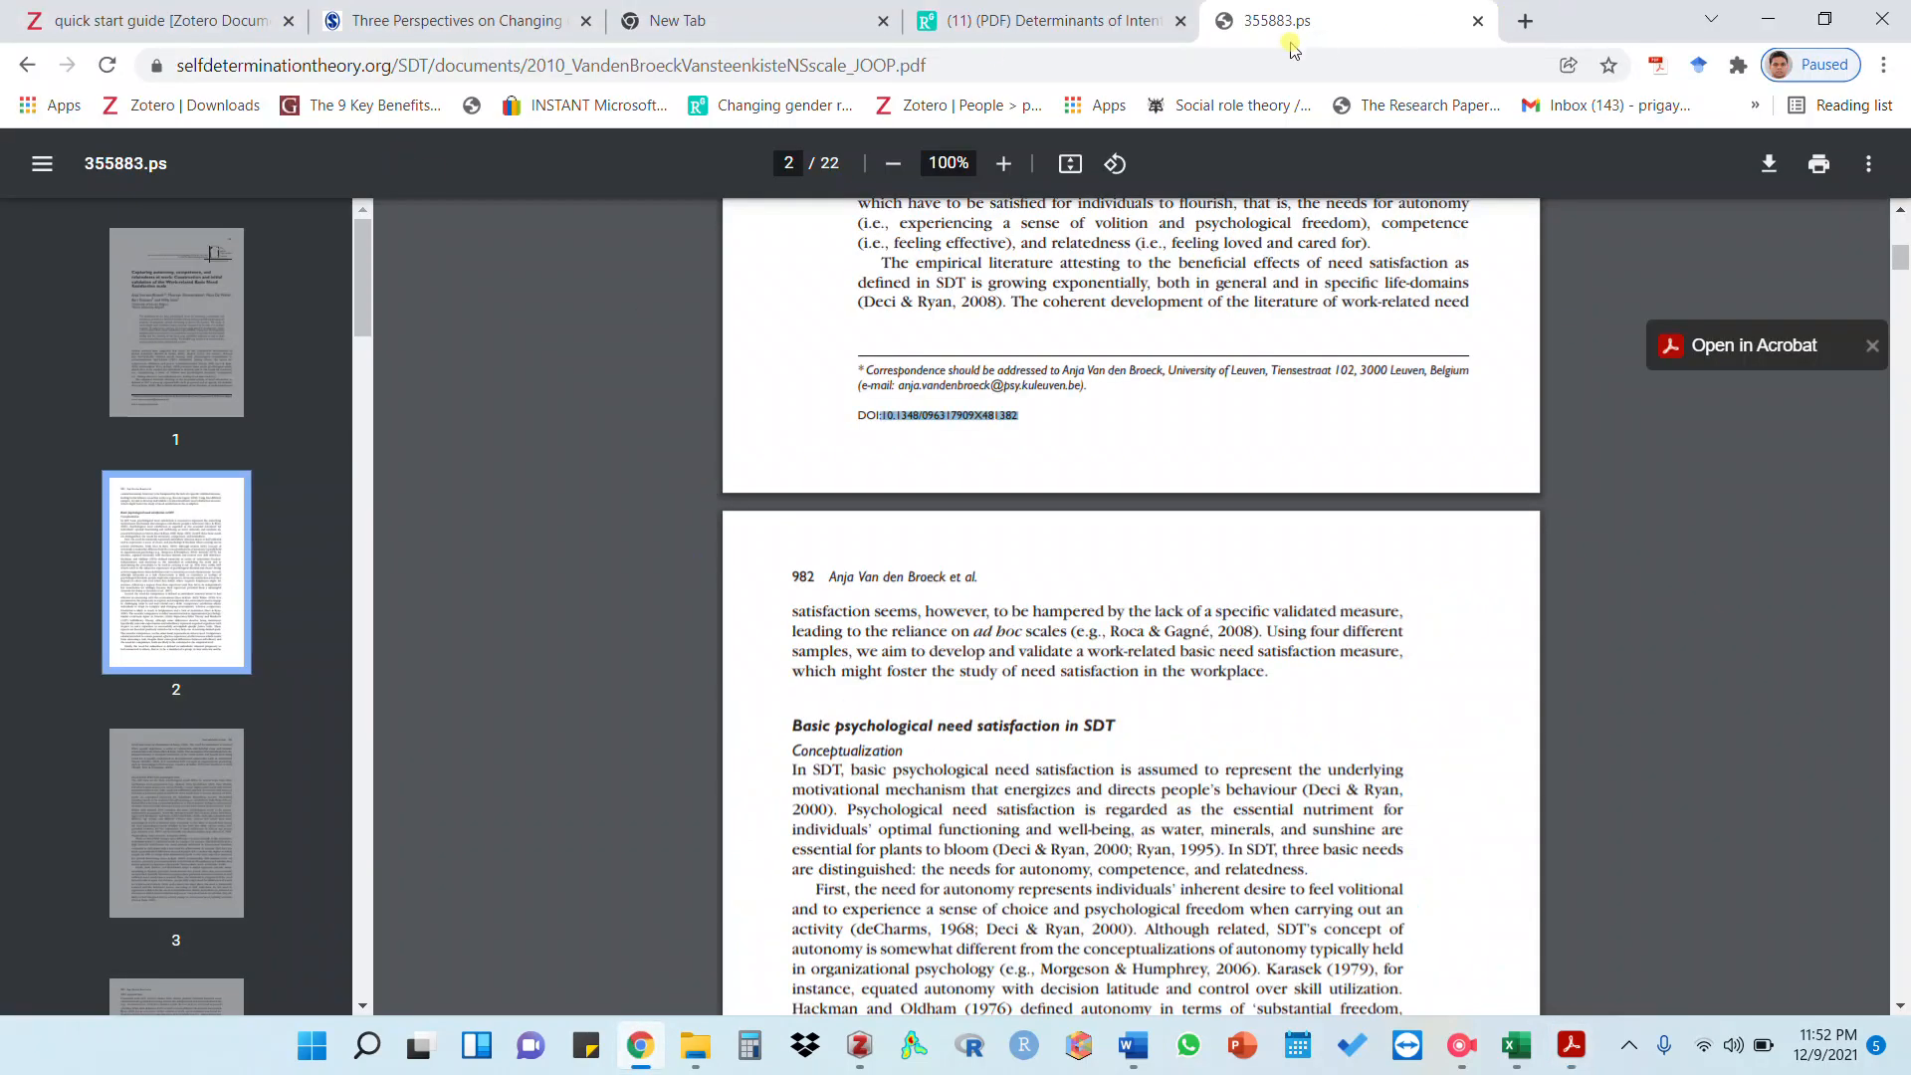
pyautogui.click(1477, 20)
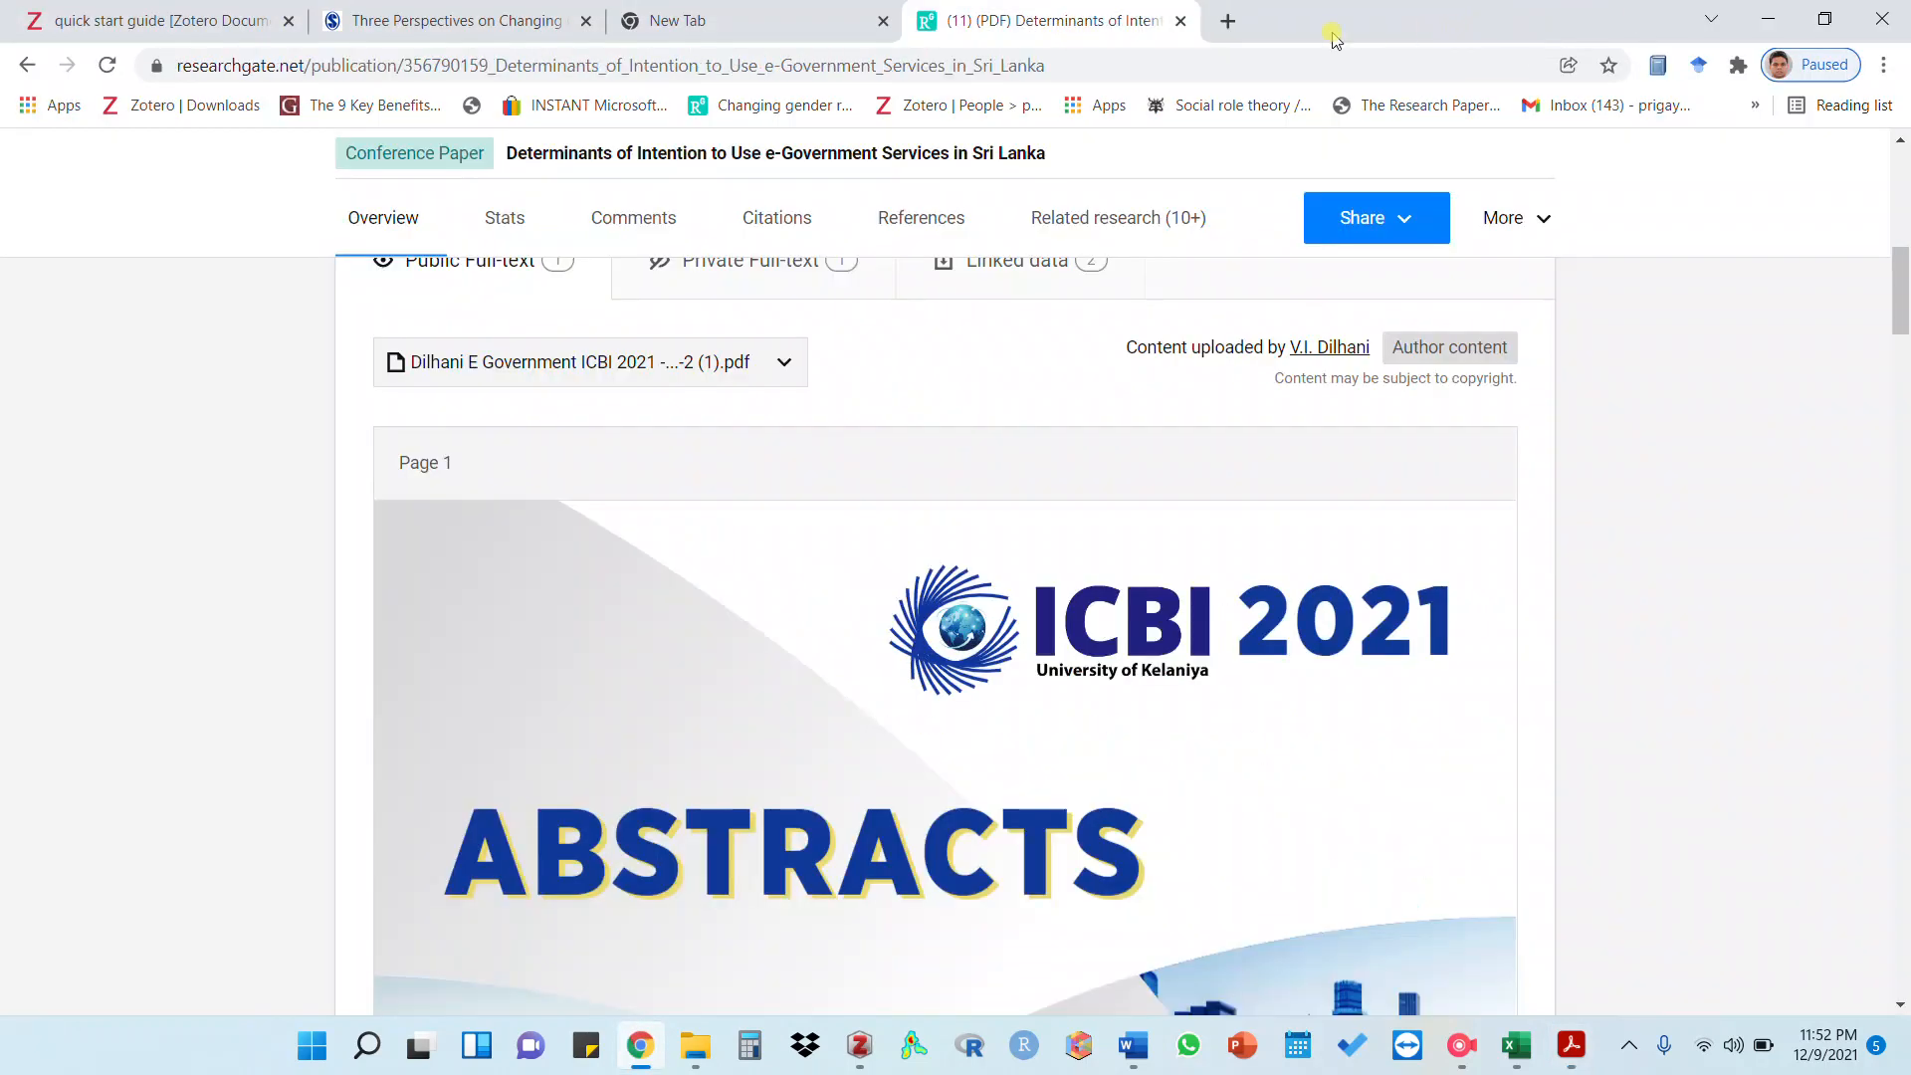
pyautogui.click(1226, 21)
pyautogui.click(786, 558)
pyautogui.hotkey('ctrl', 'v')
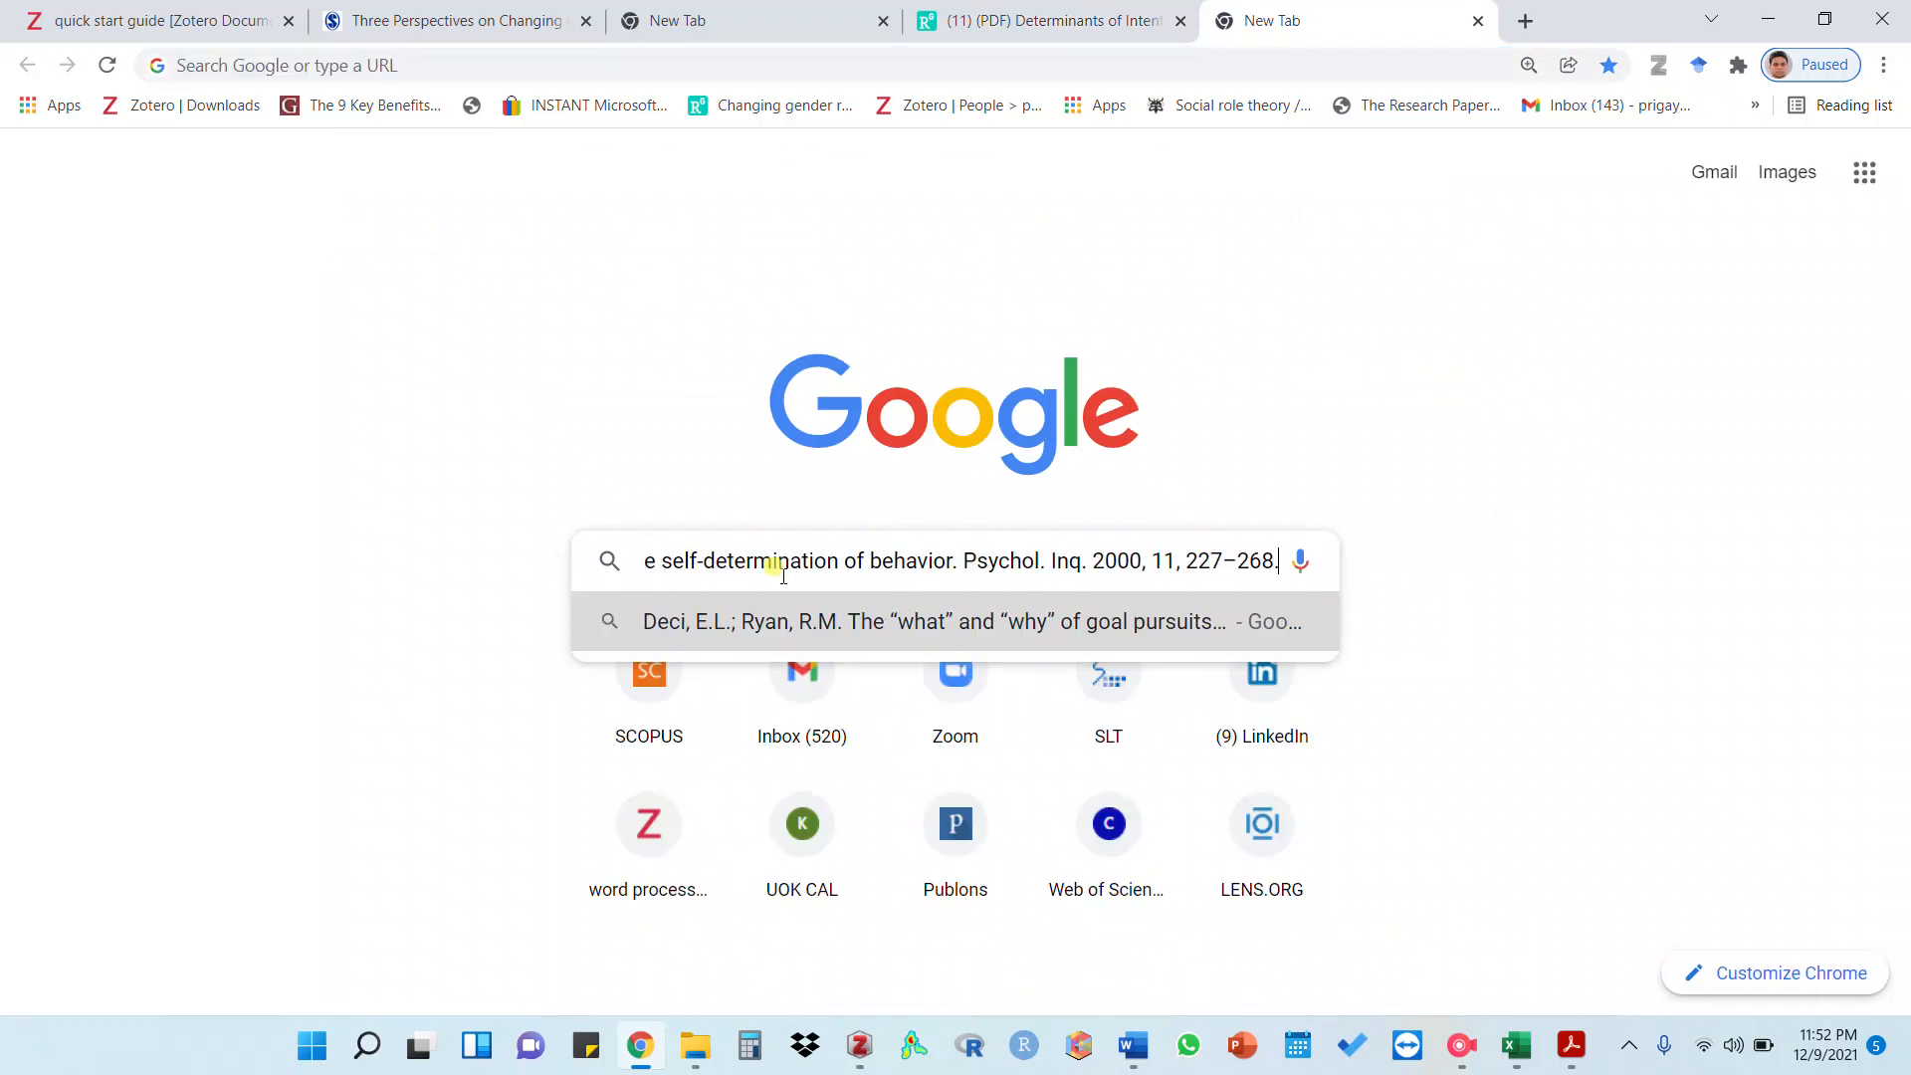
pyautogui.press('Return')
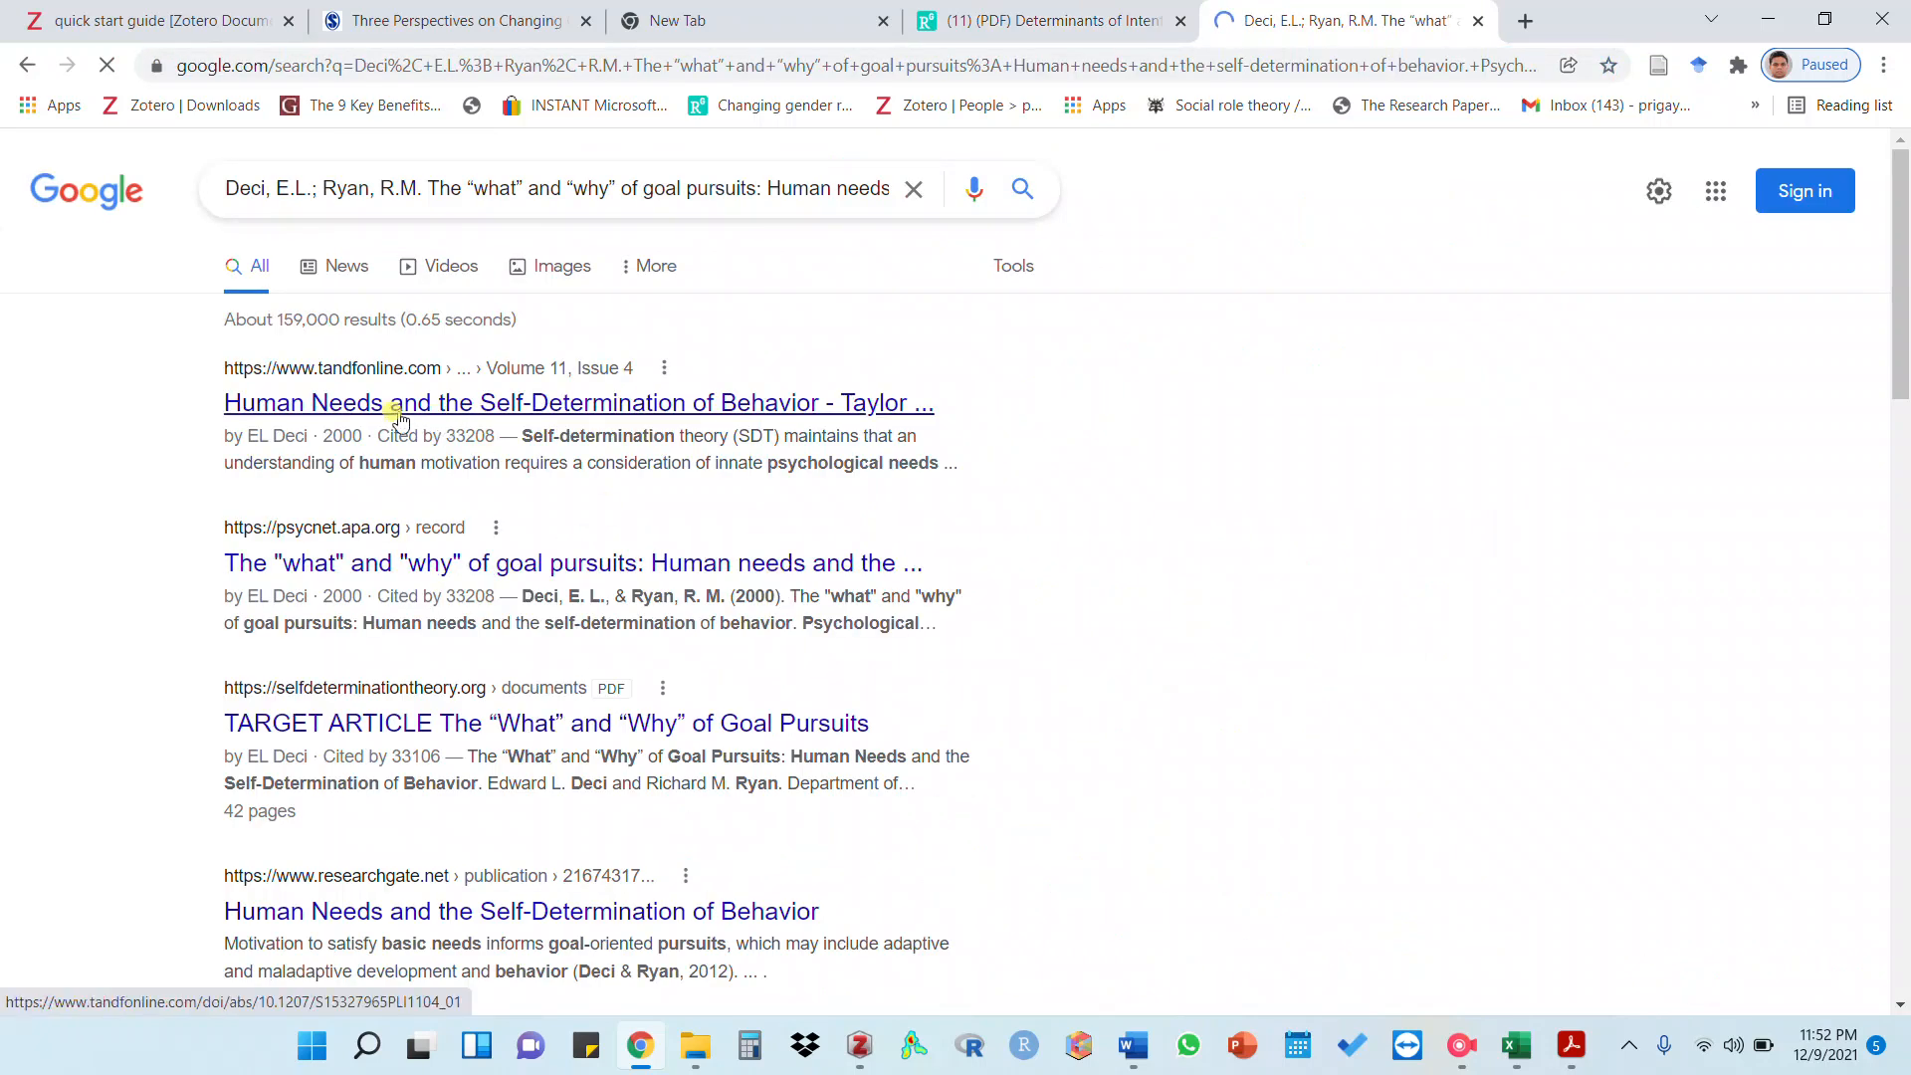
pyautogui.click(388, 416)
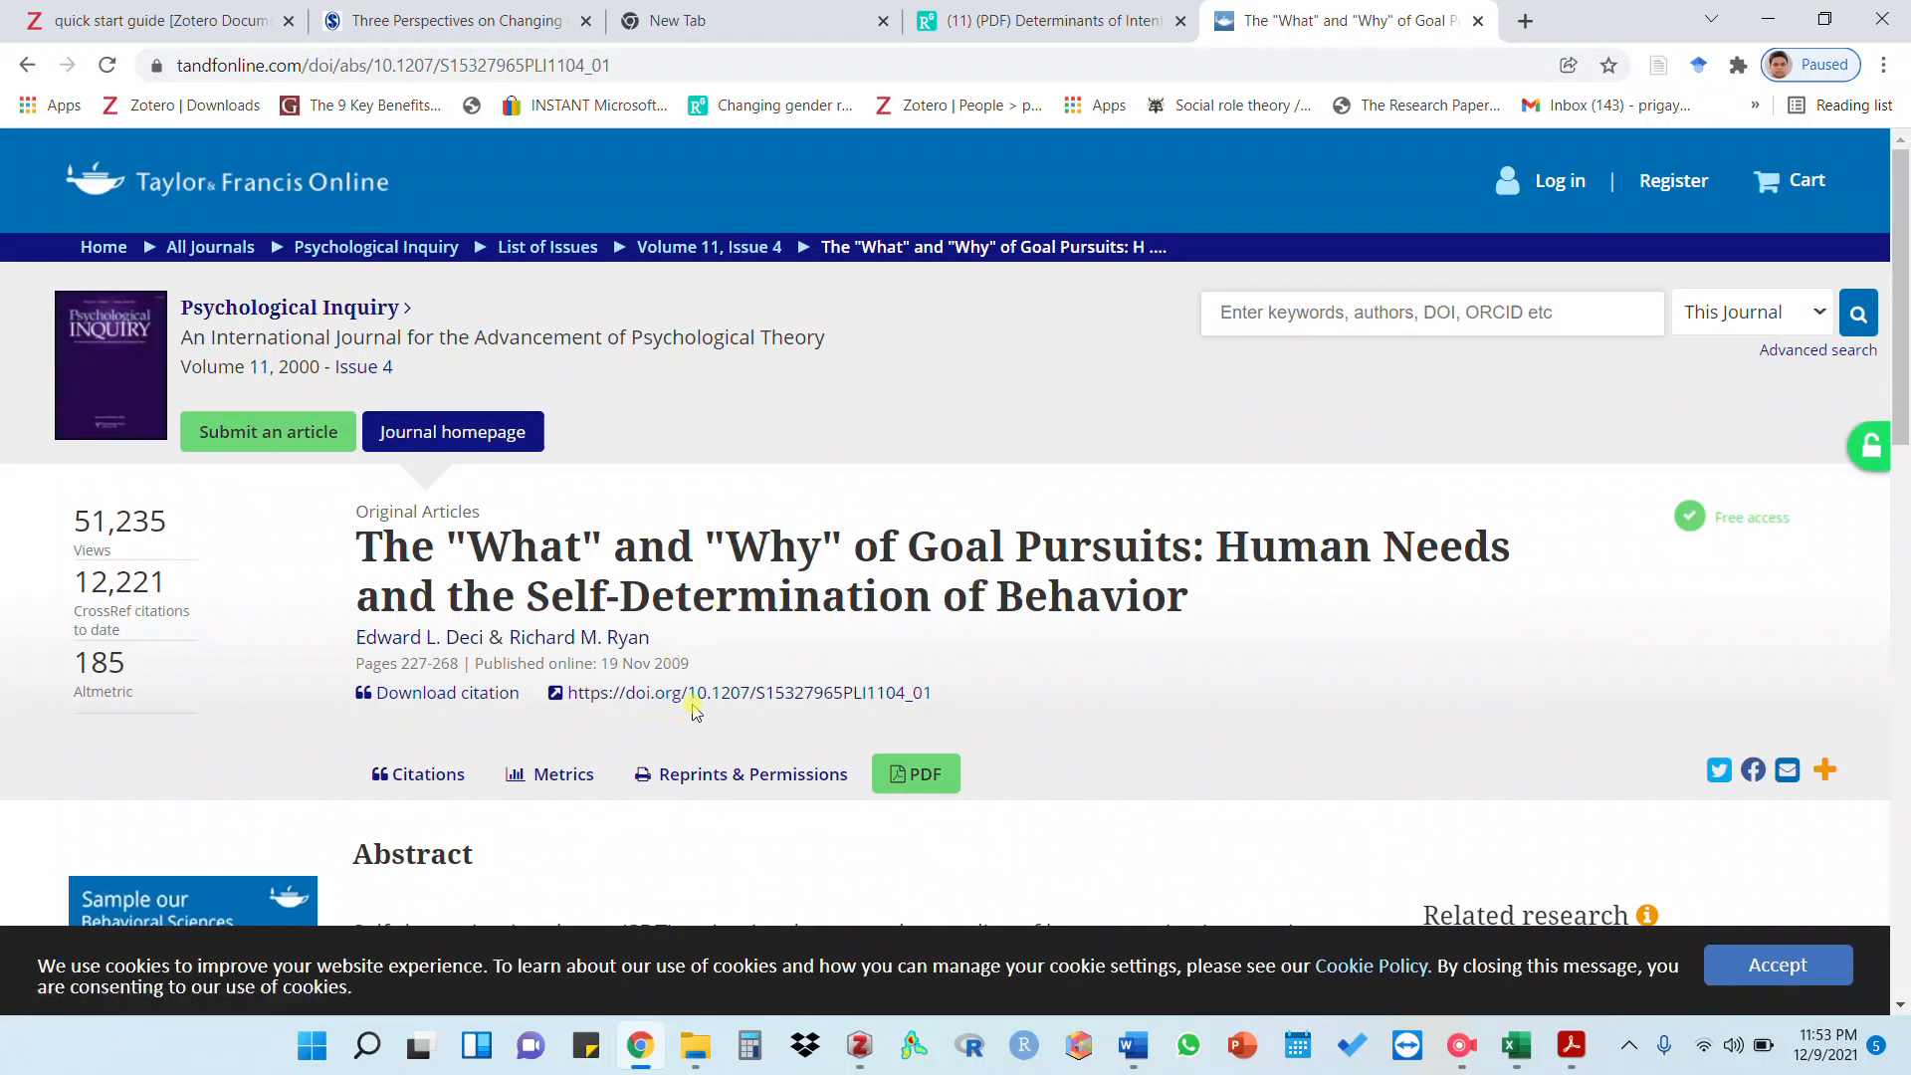
# Save the article with the Zotero connector, choosing the TEST collection and finally DIGITAL HRM SLR as its destination
pyautogui.moveTo(937, 696); pyautogui.dragTo(748, 693)
pyautogui.click(902, 717)
pyautogui.click(1660, 70)
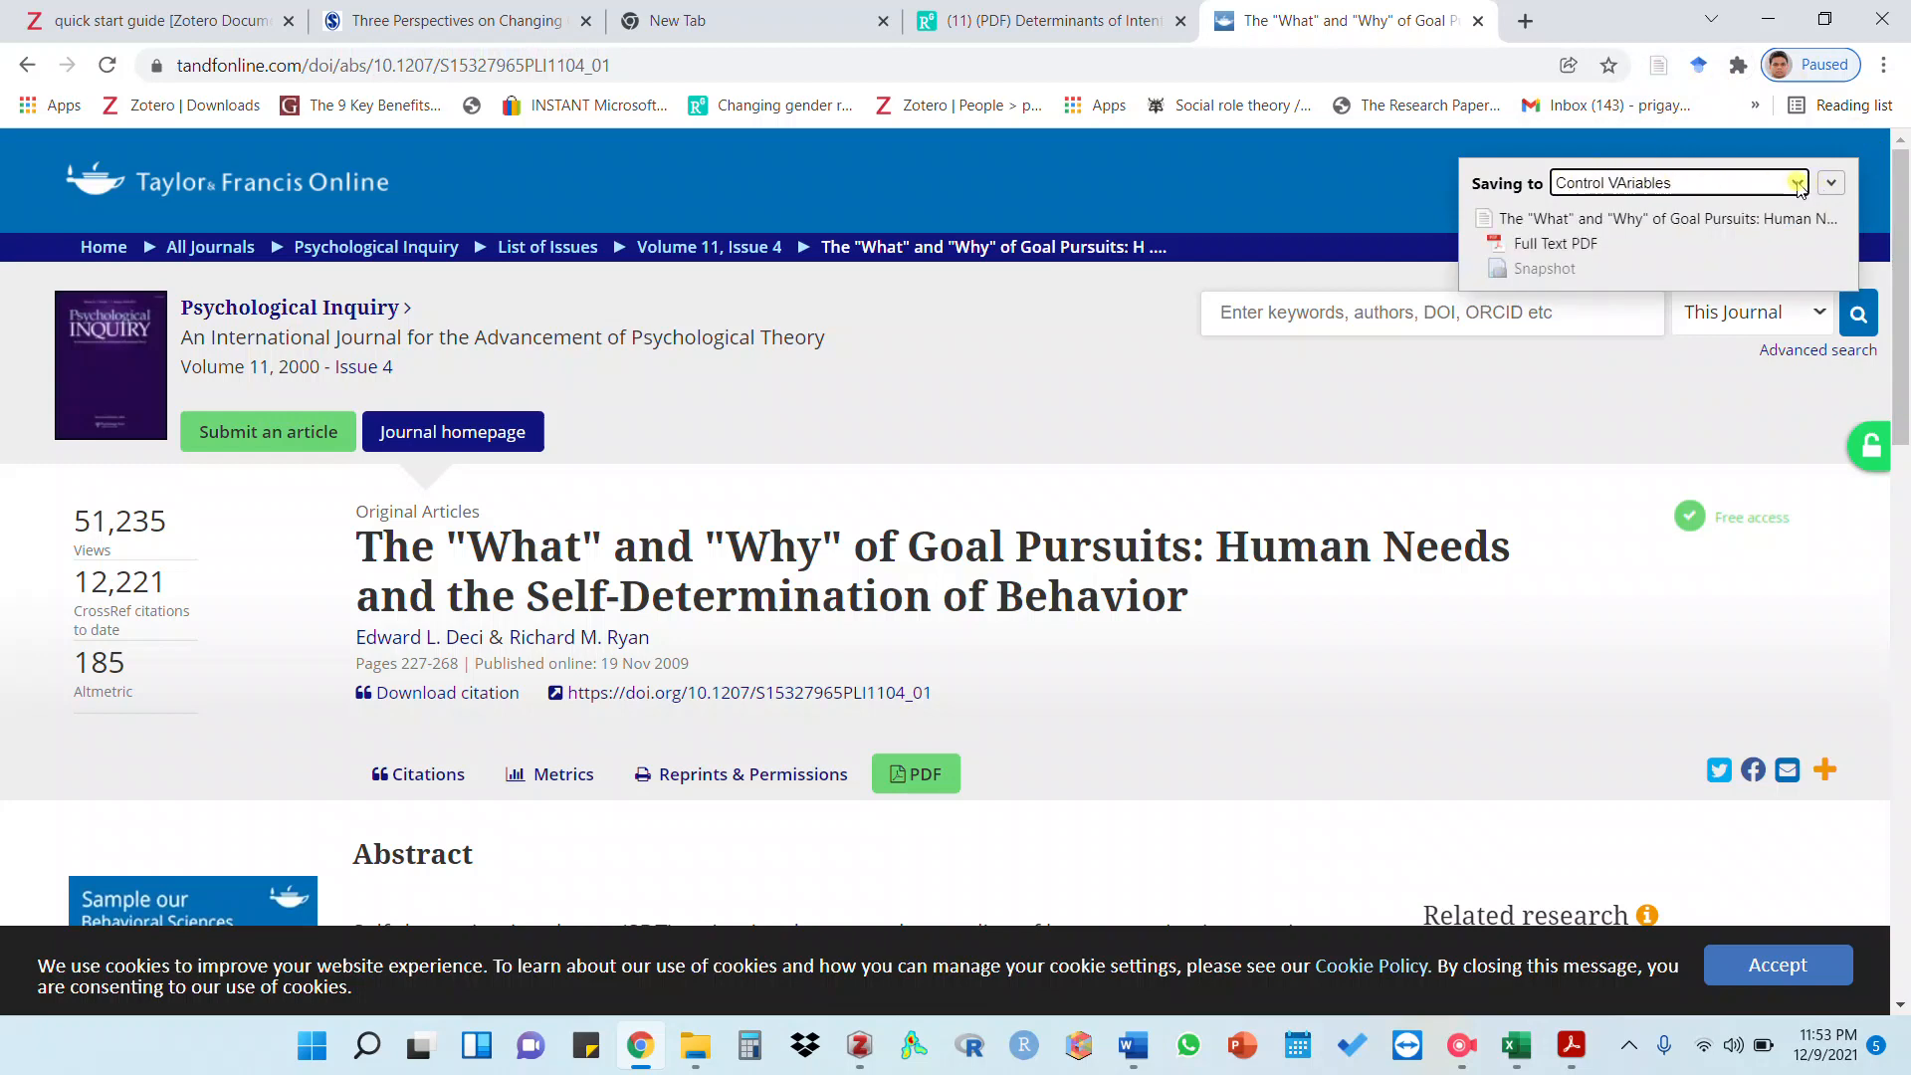
pyautogui.click(1711, 183)
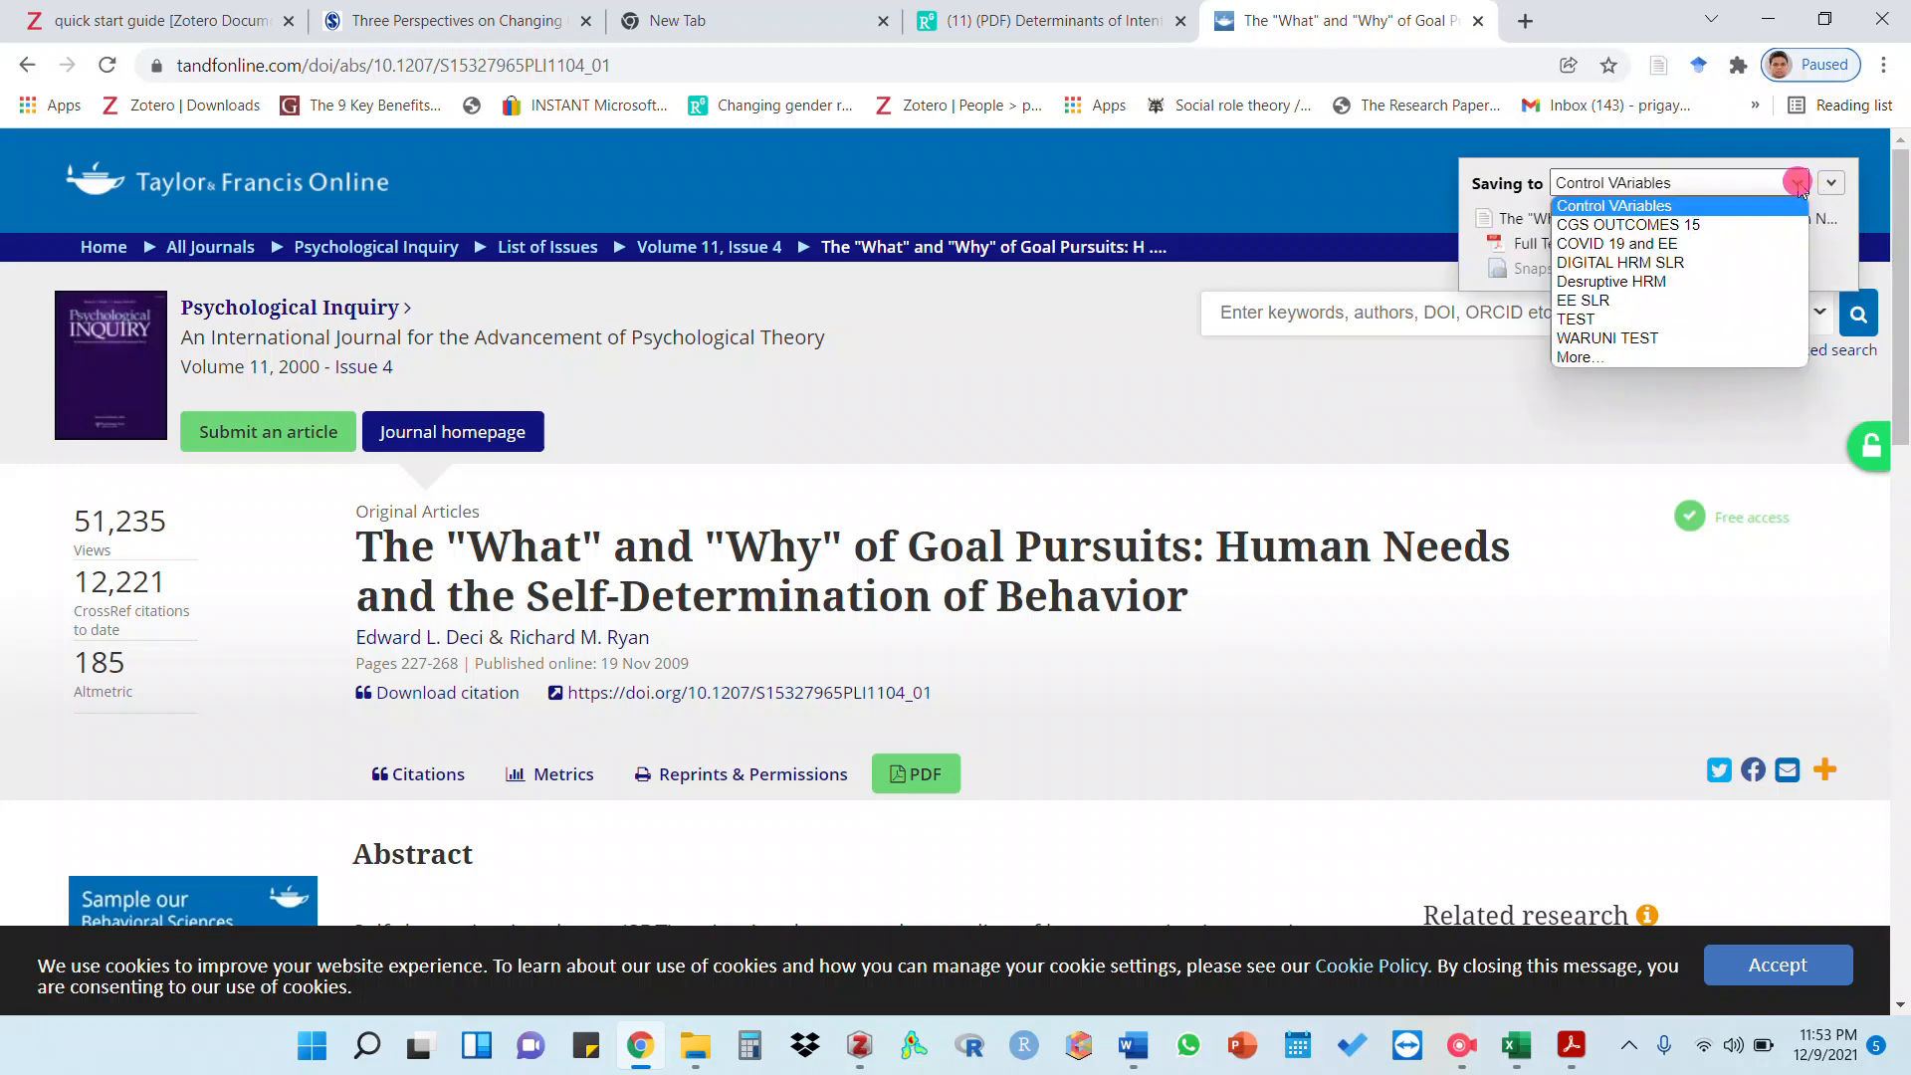
pyautogui.click(1614, 321)
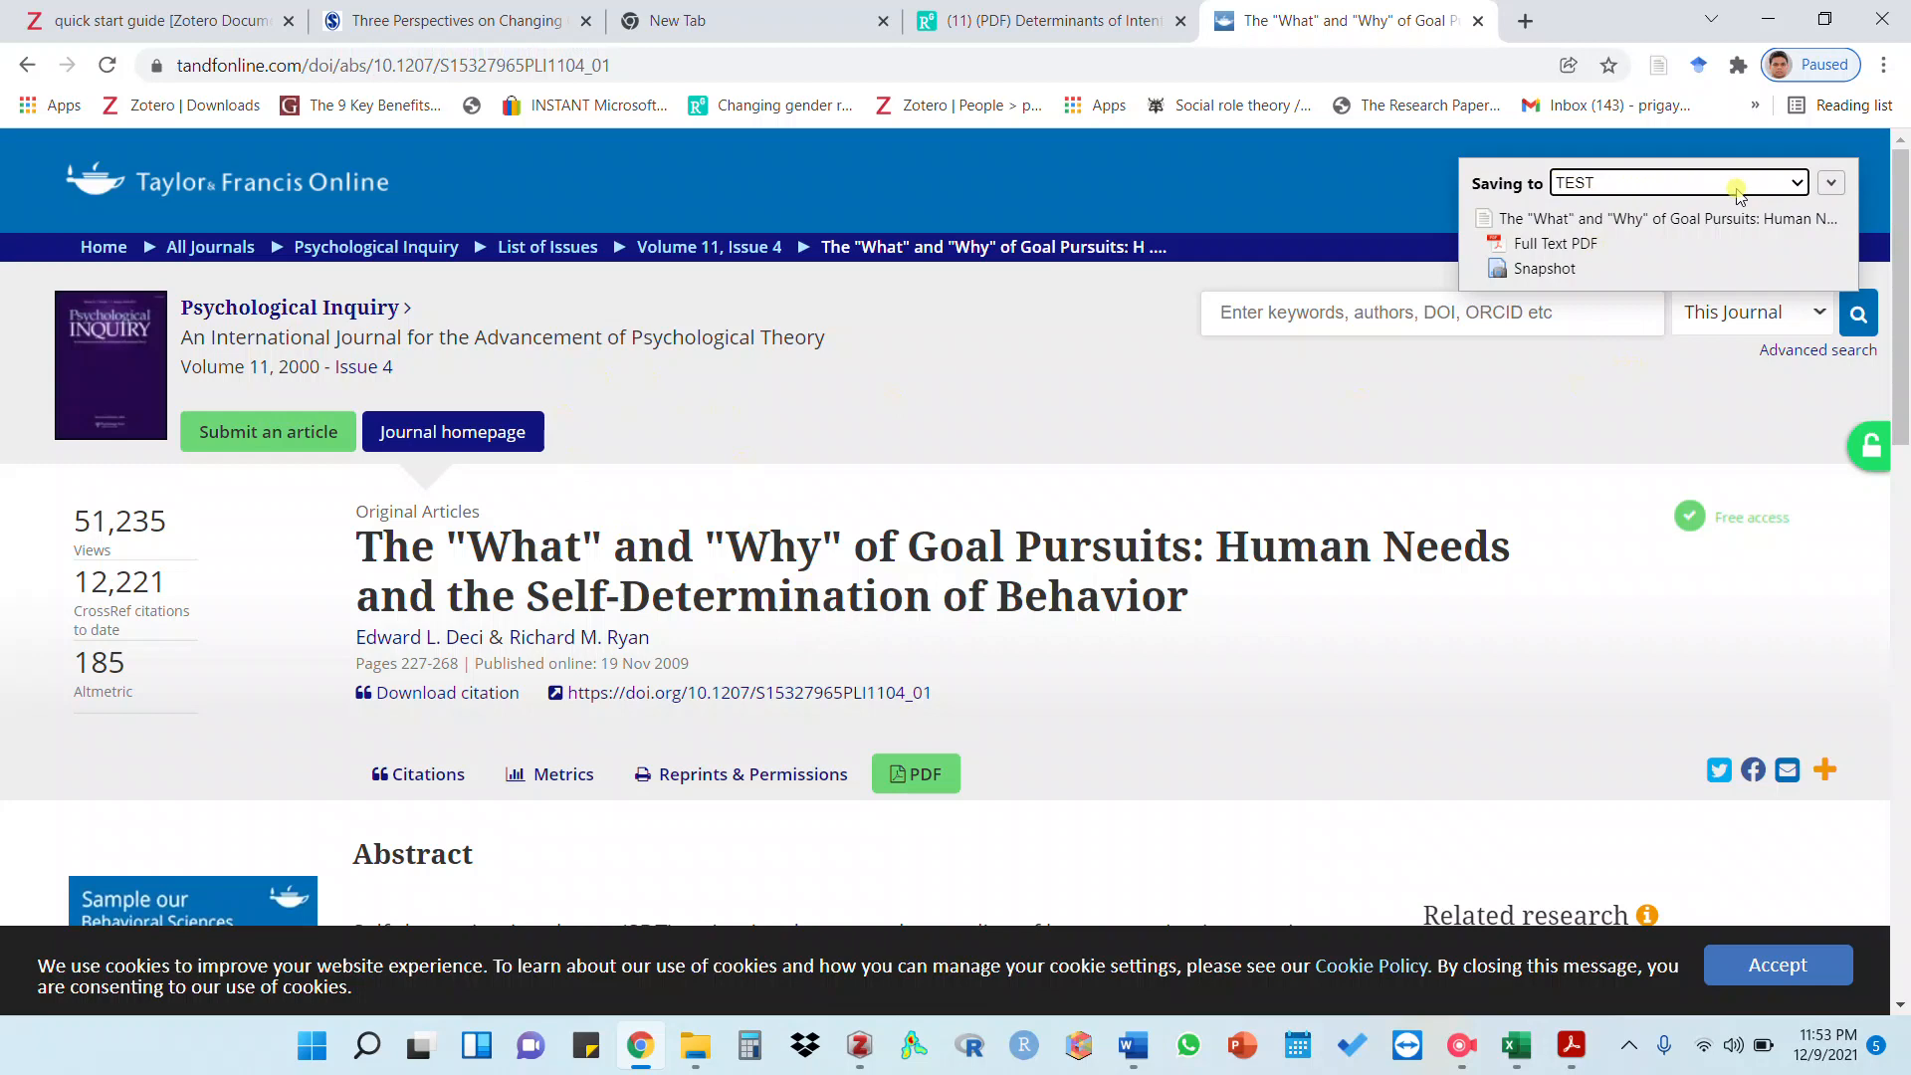
pyautogui.click(1793, 189)
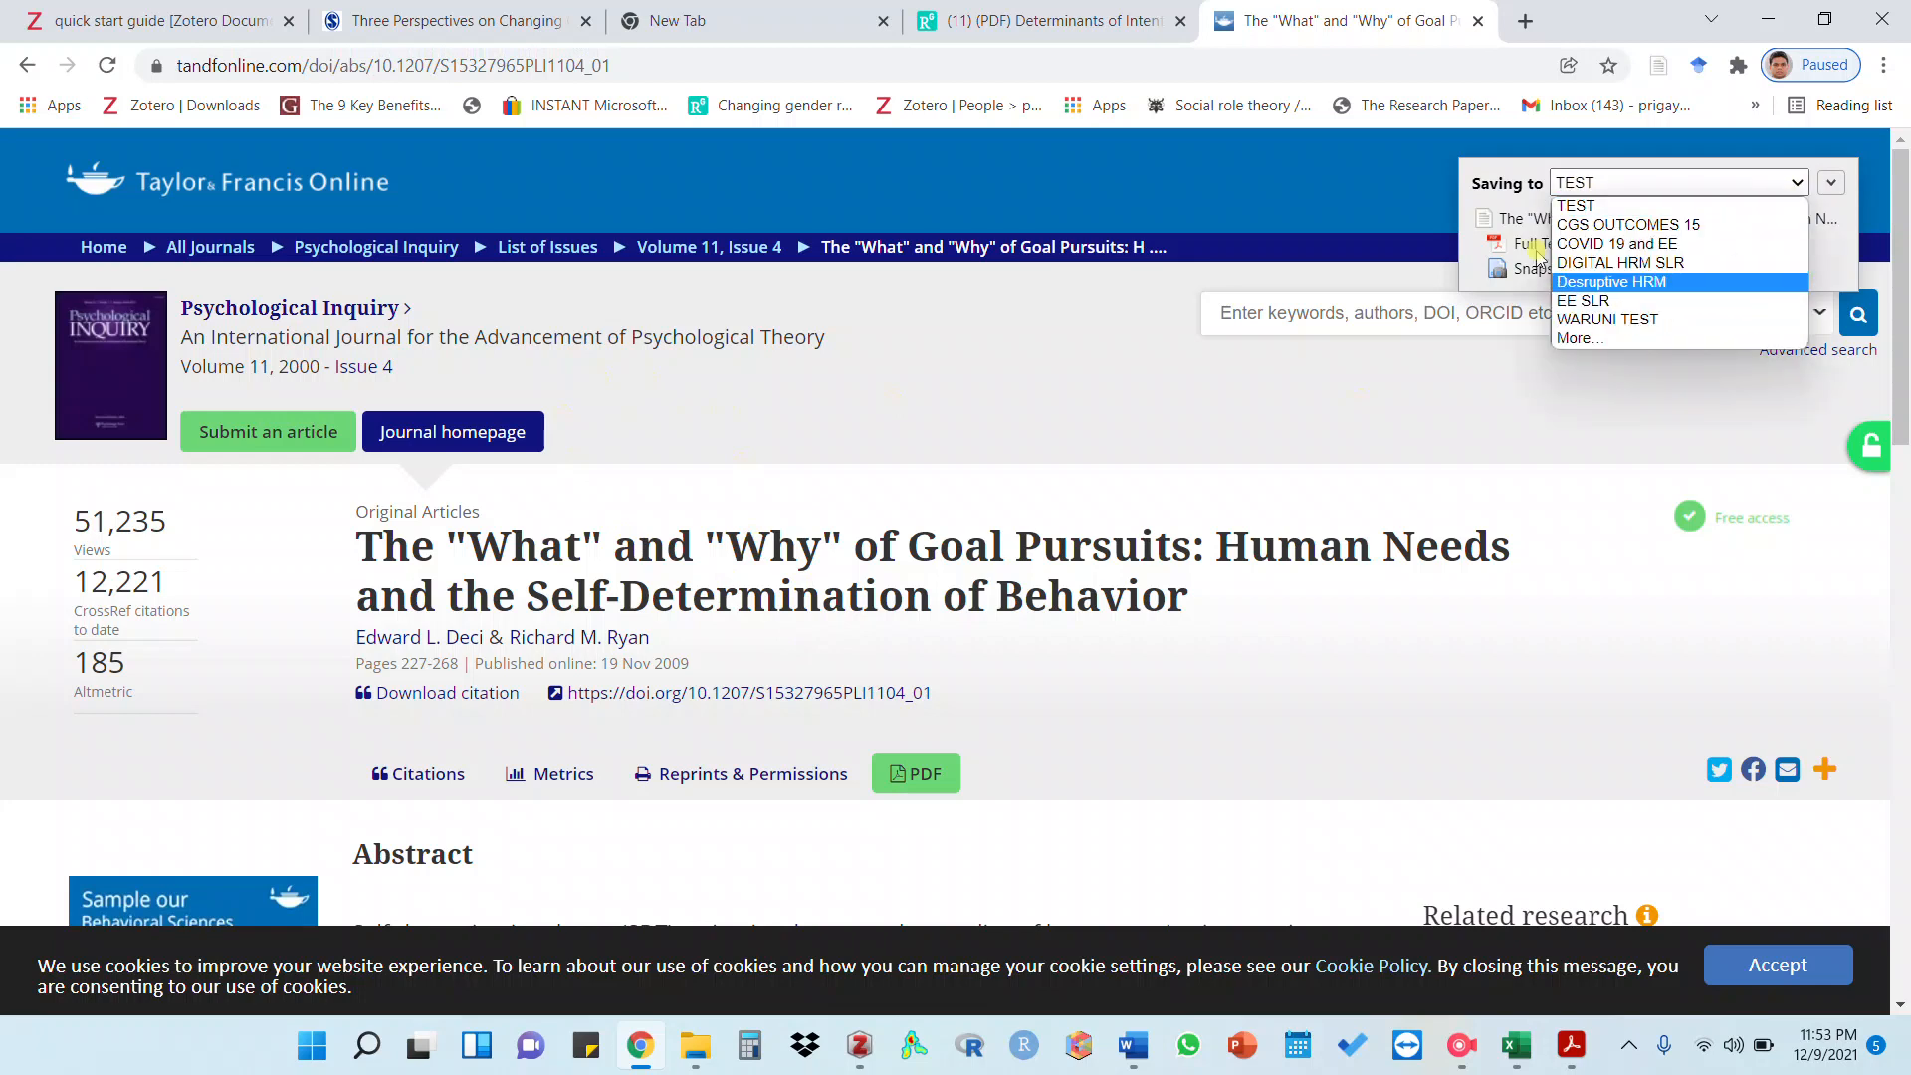
pyautogui.click(1609, 264)
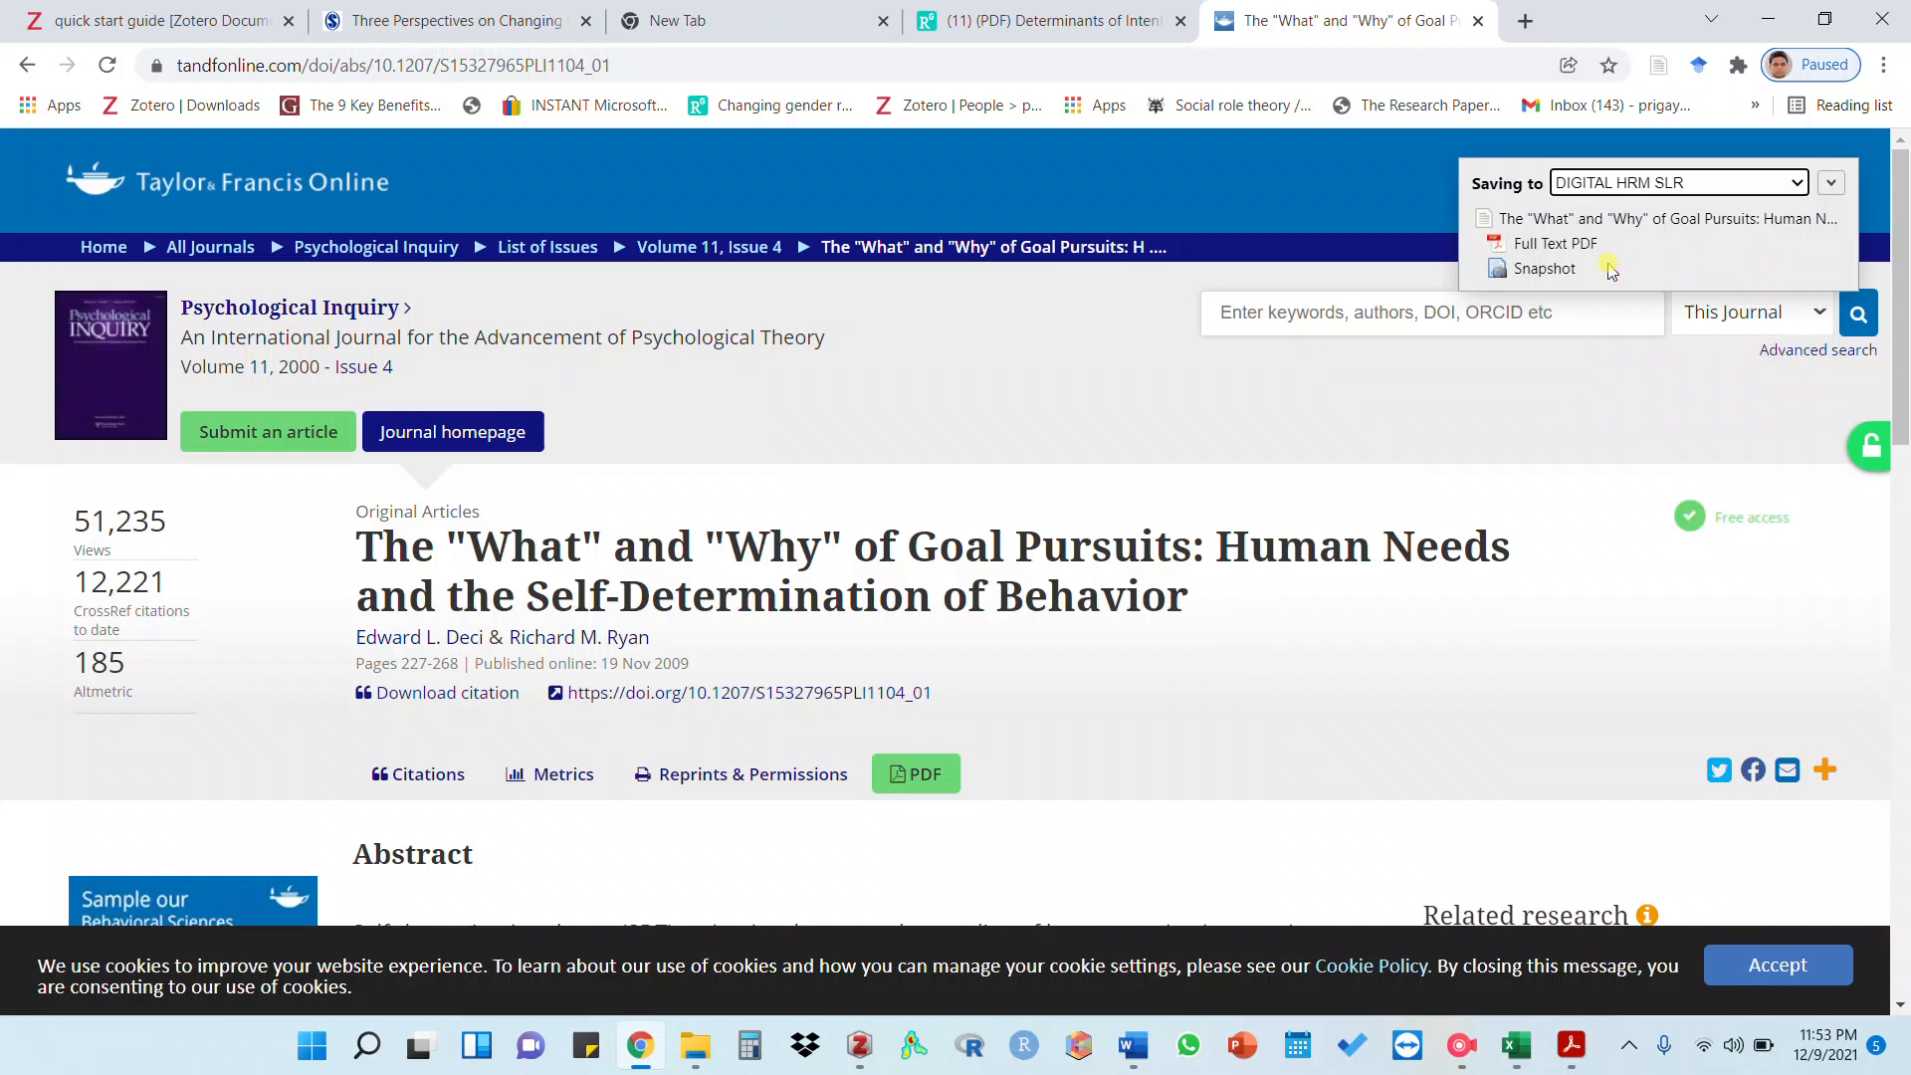
# In Zotero, check the DIGITAL HRM SLR collection for the saved article, and return to Chrome
pyautogui.click(859, 1045)
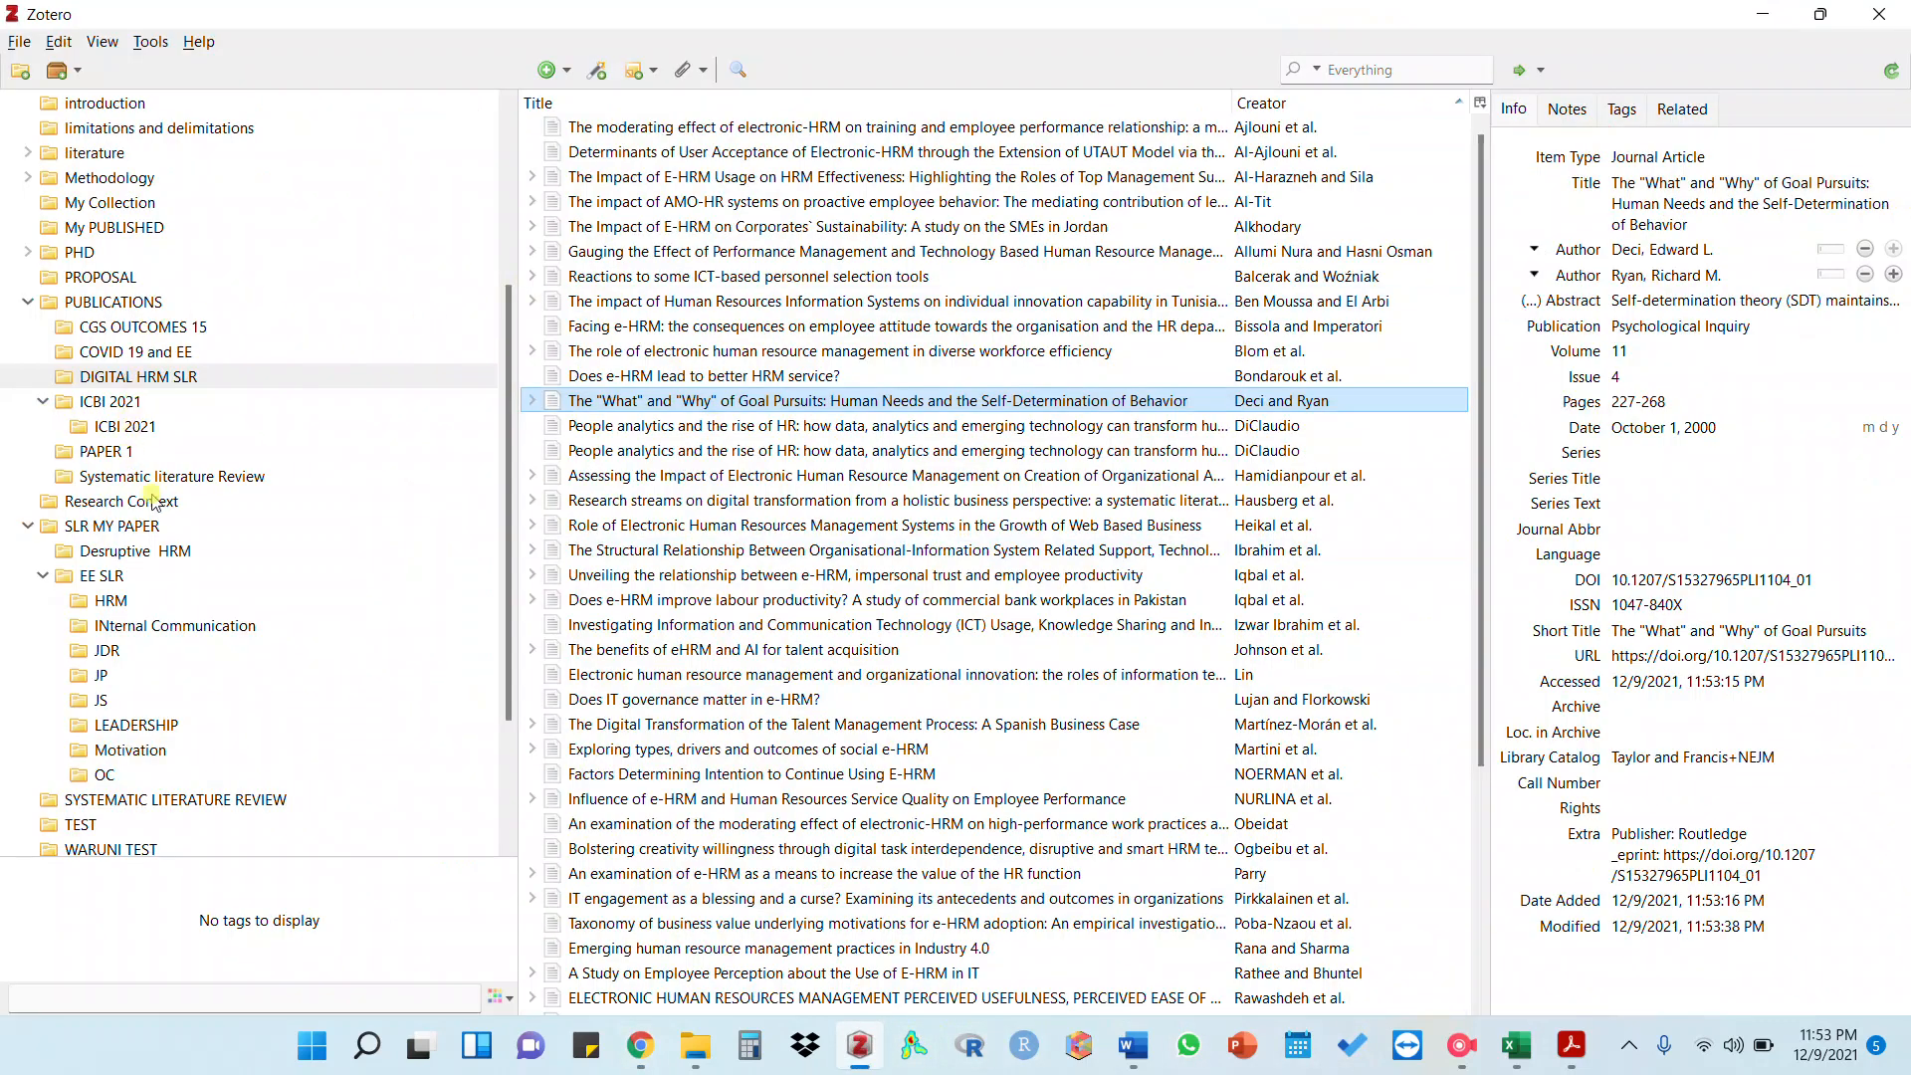
pyautogui.click(162, 383)
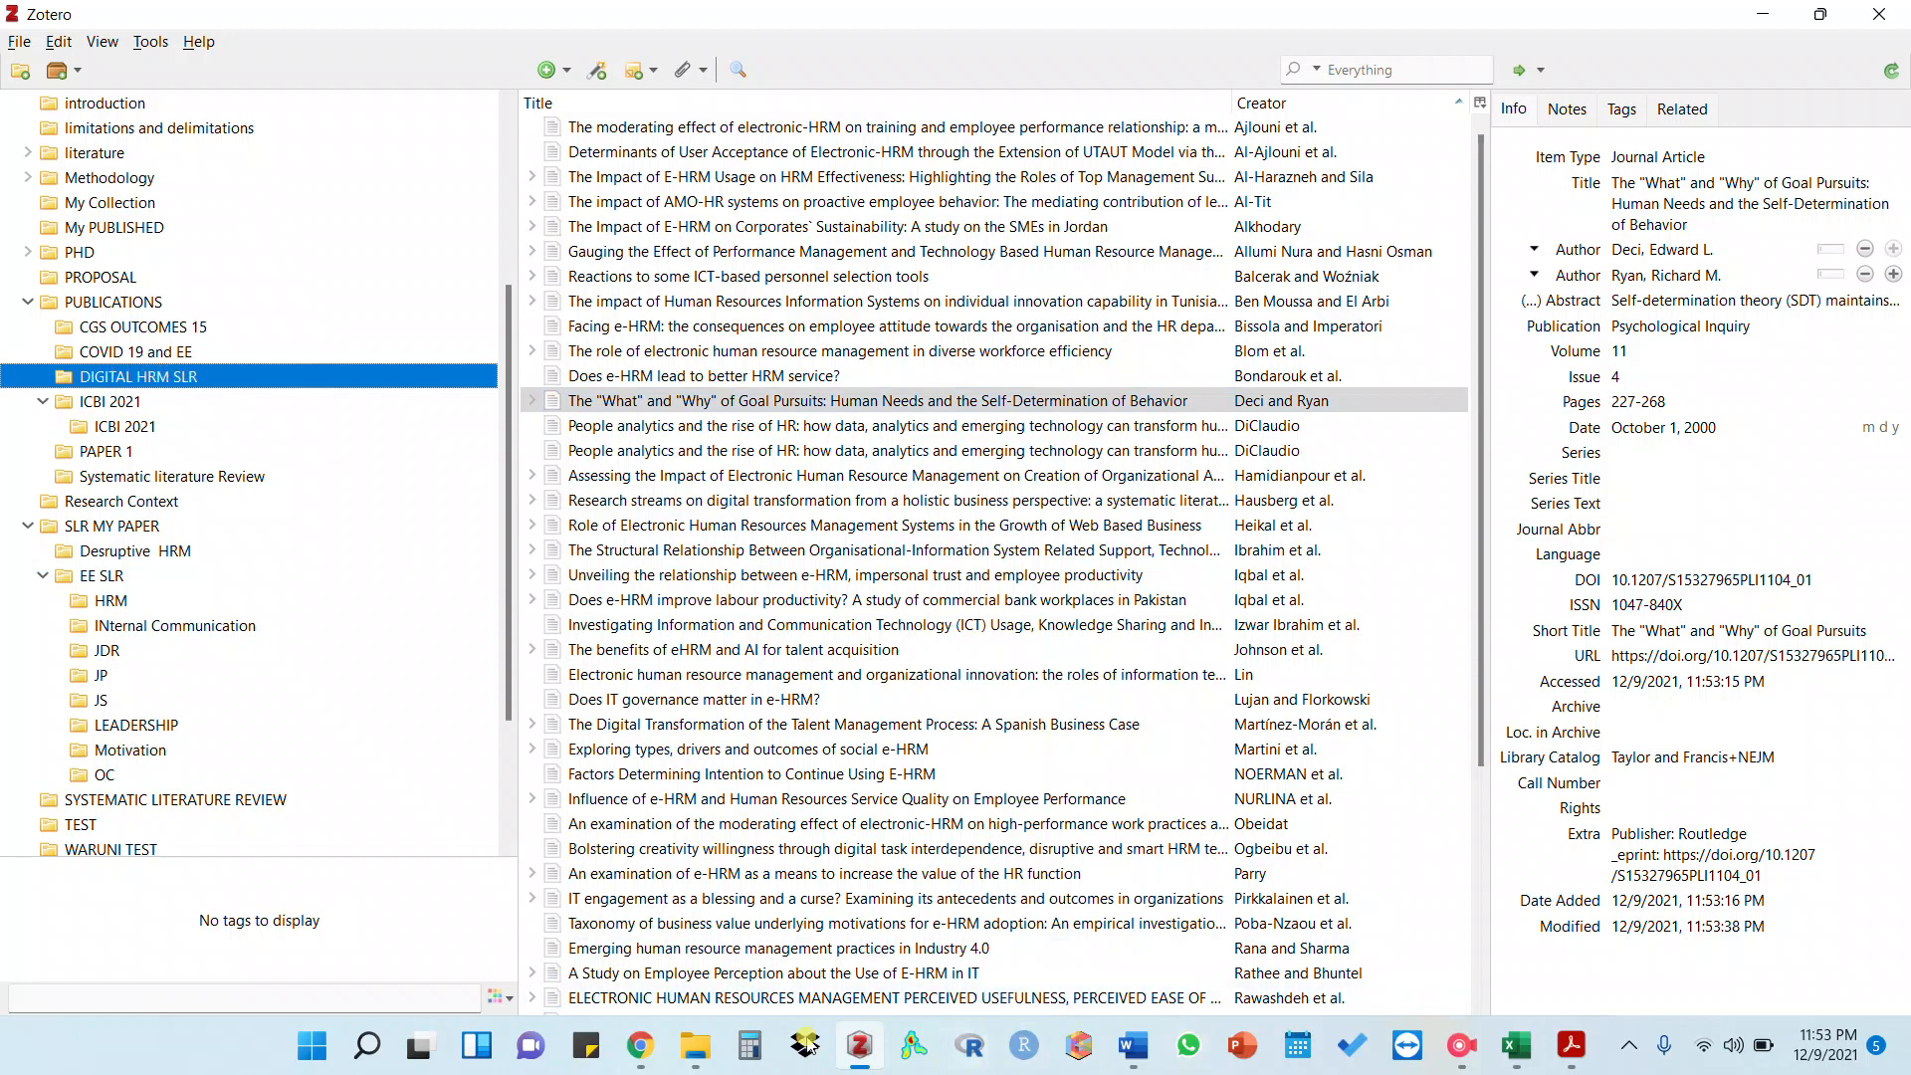
pyautogui.click(858, 1044)
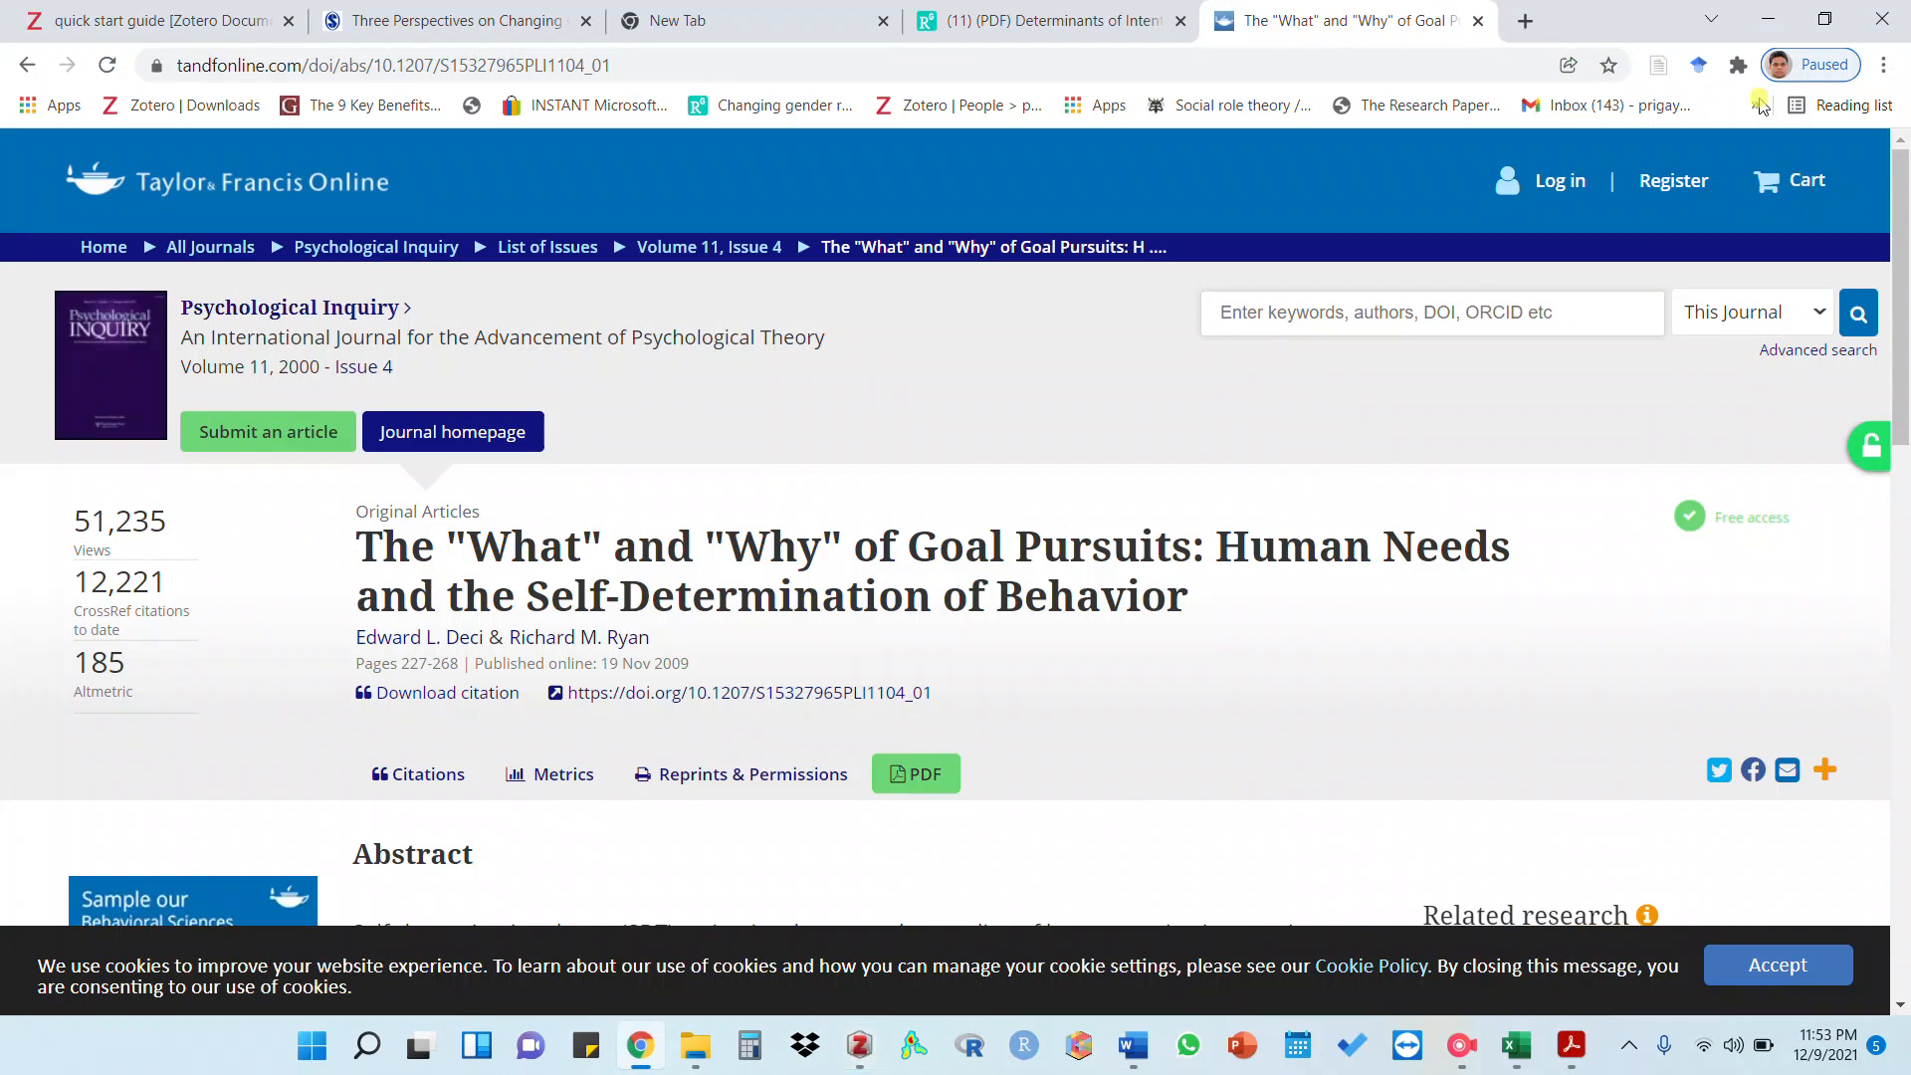
# Change the article's Zotero connector destination to the TEST collection and finish saving
pyautogui.click(1660, 66)
pyautogui.click(1796, 183)
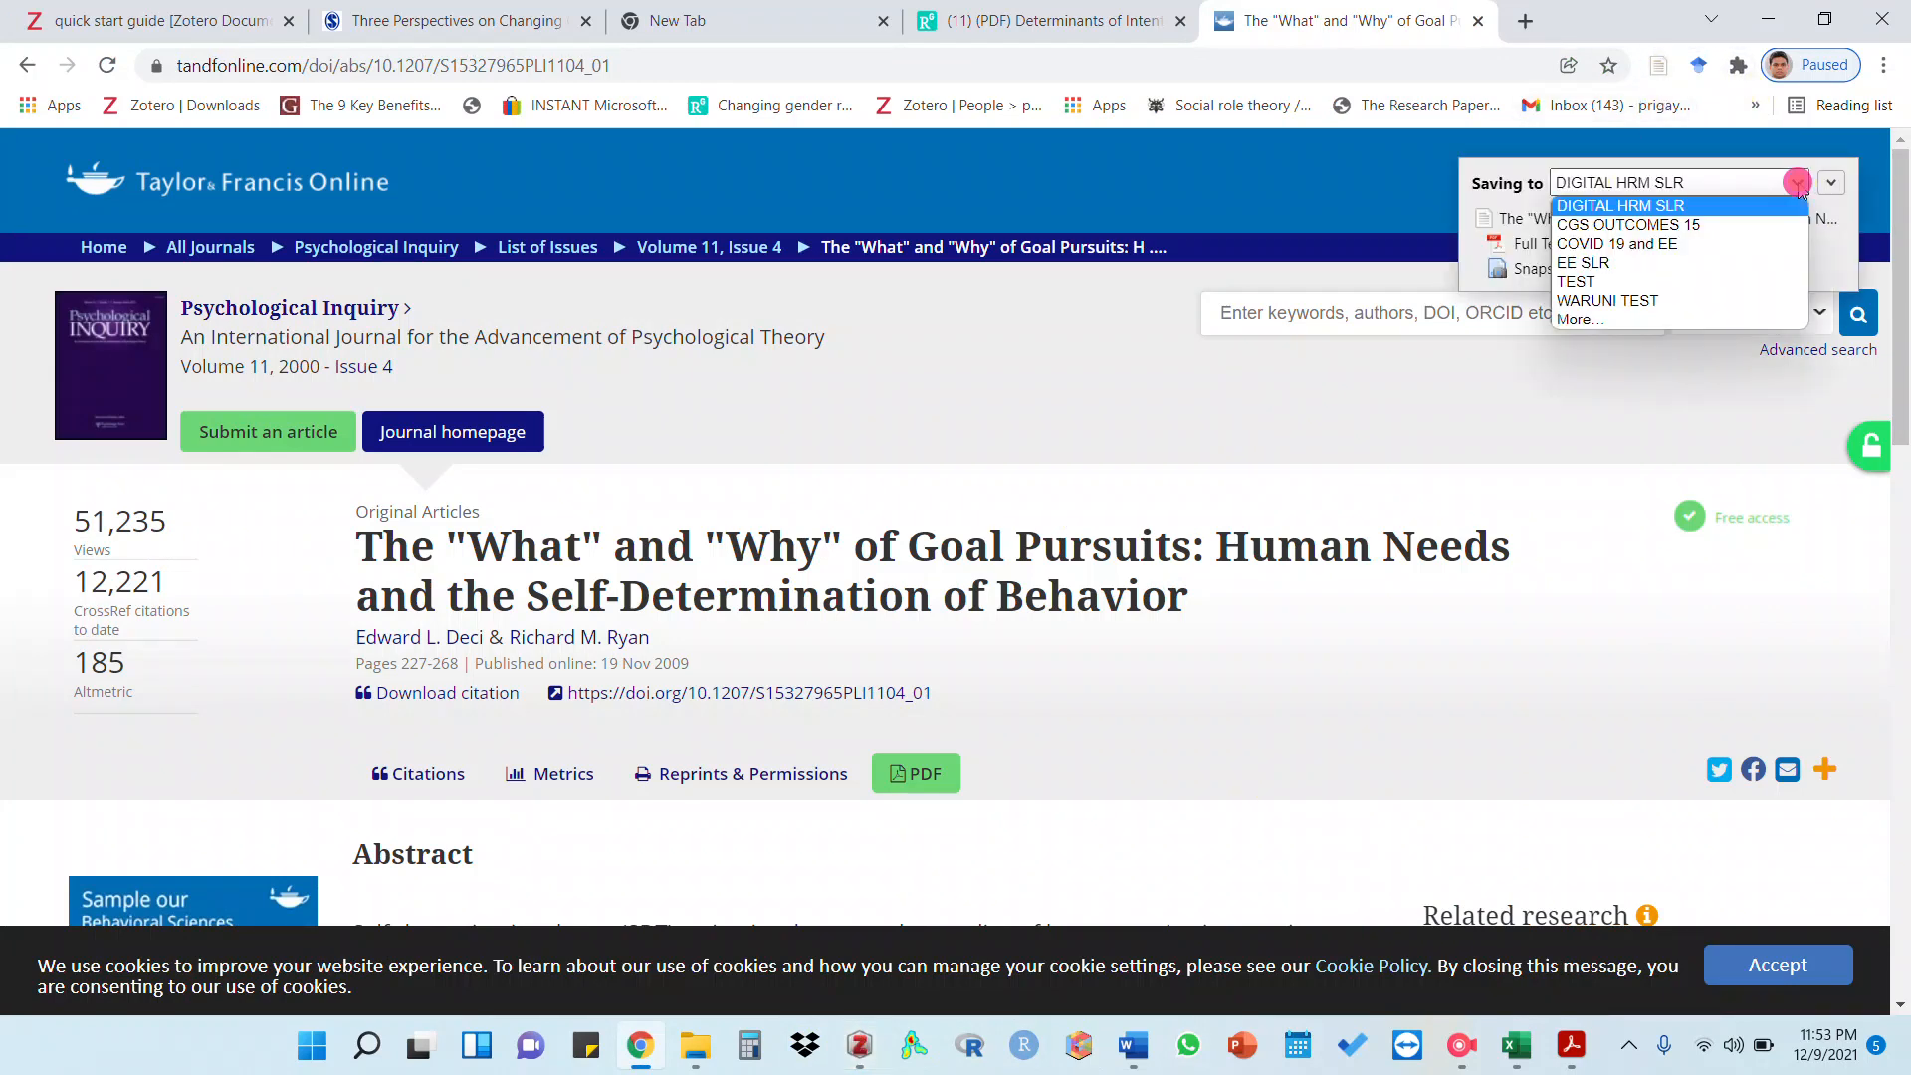
pyautogui.click(1583, 283)
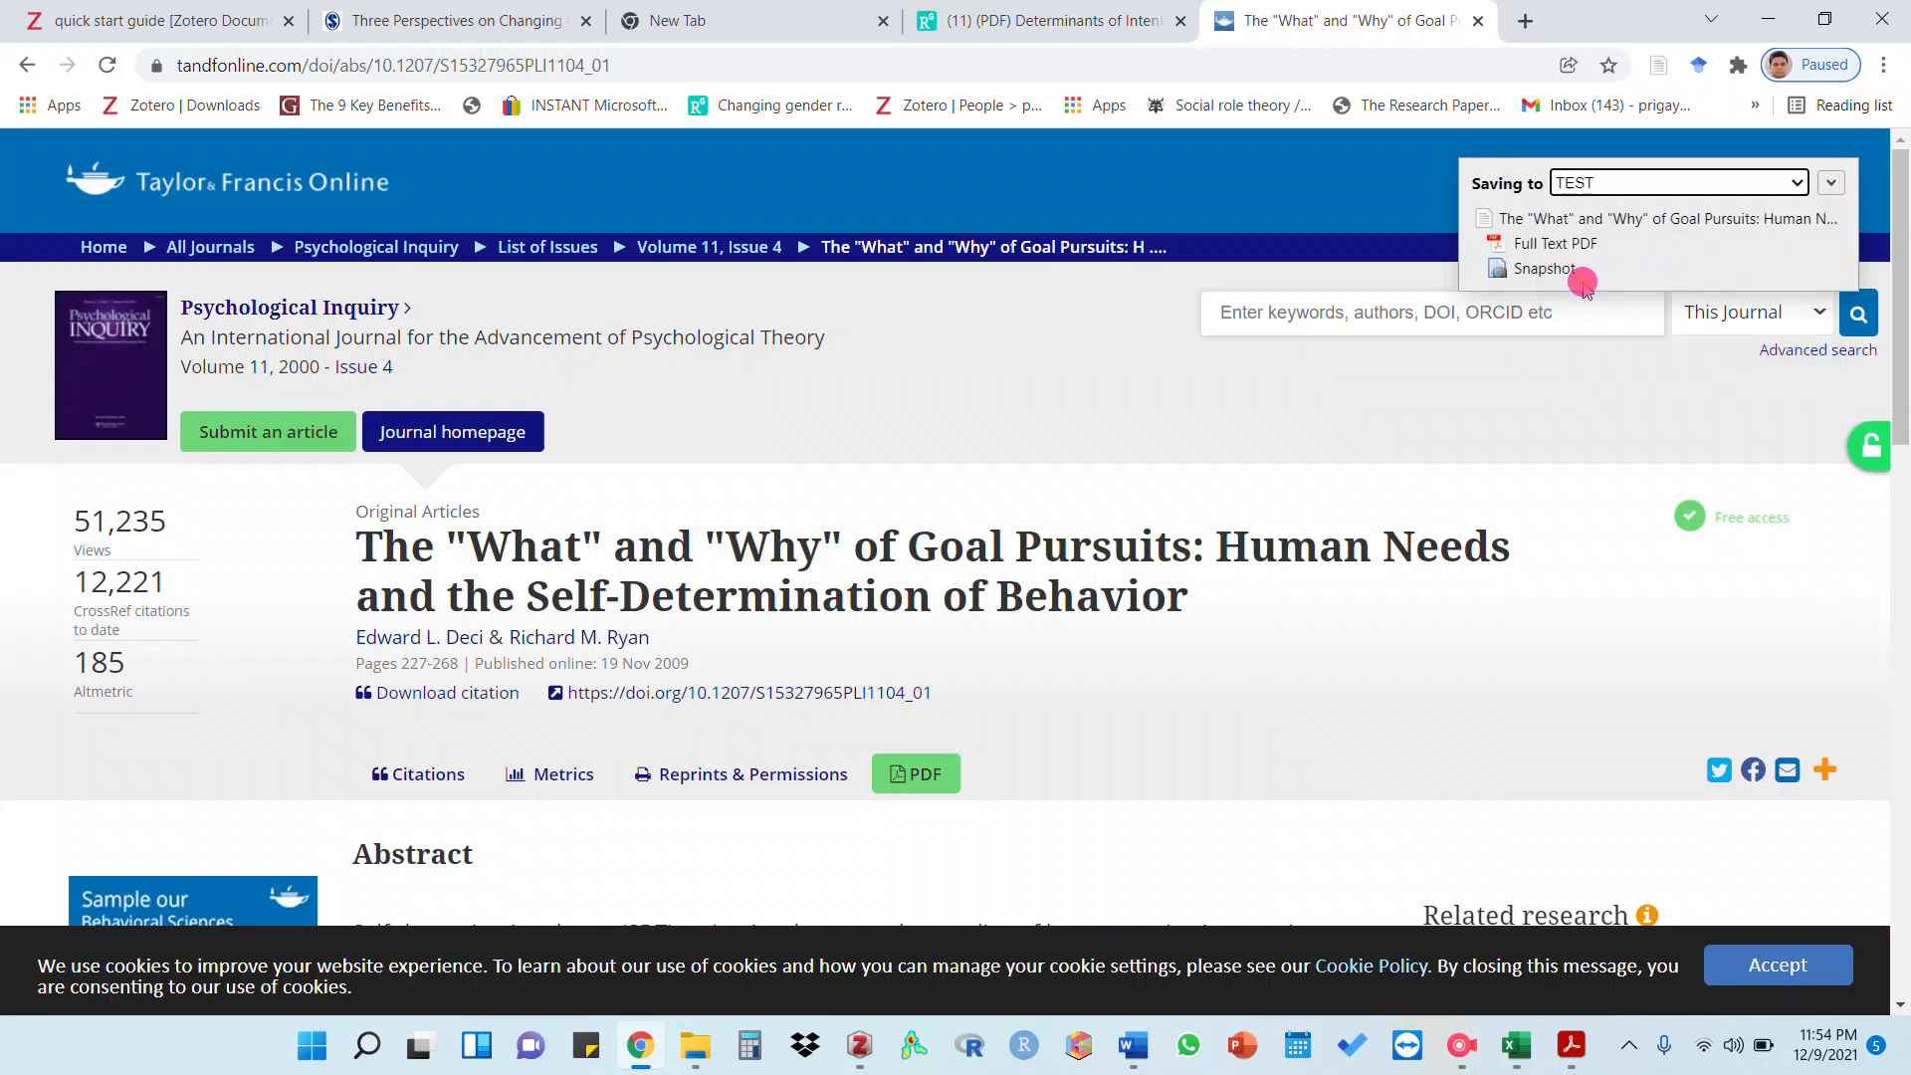
pyautogui.click(1834, 183)
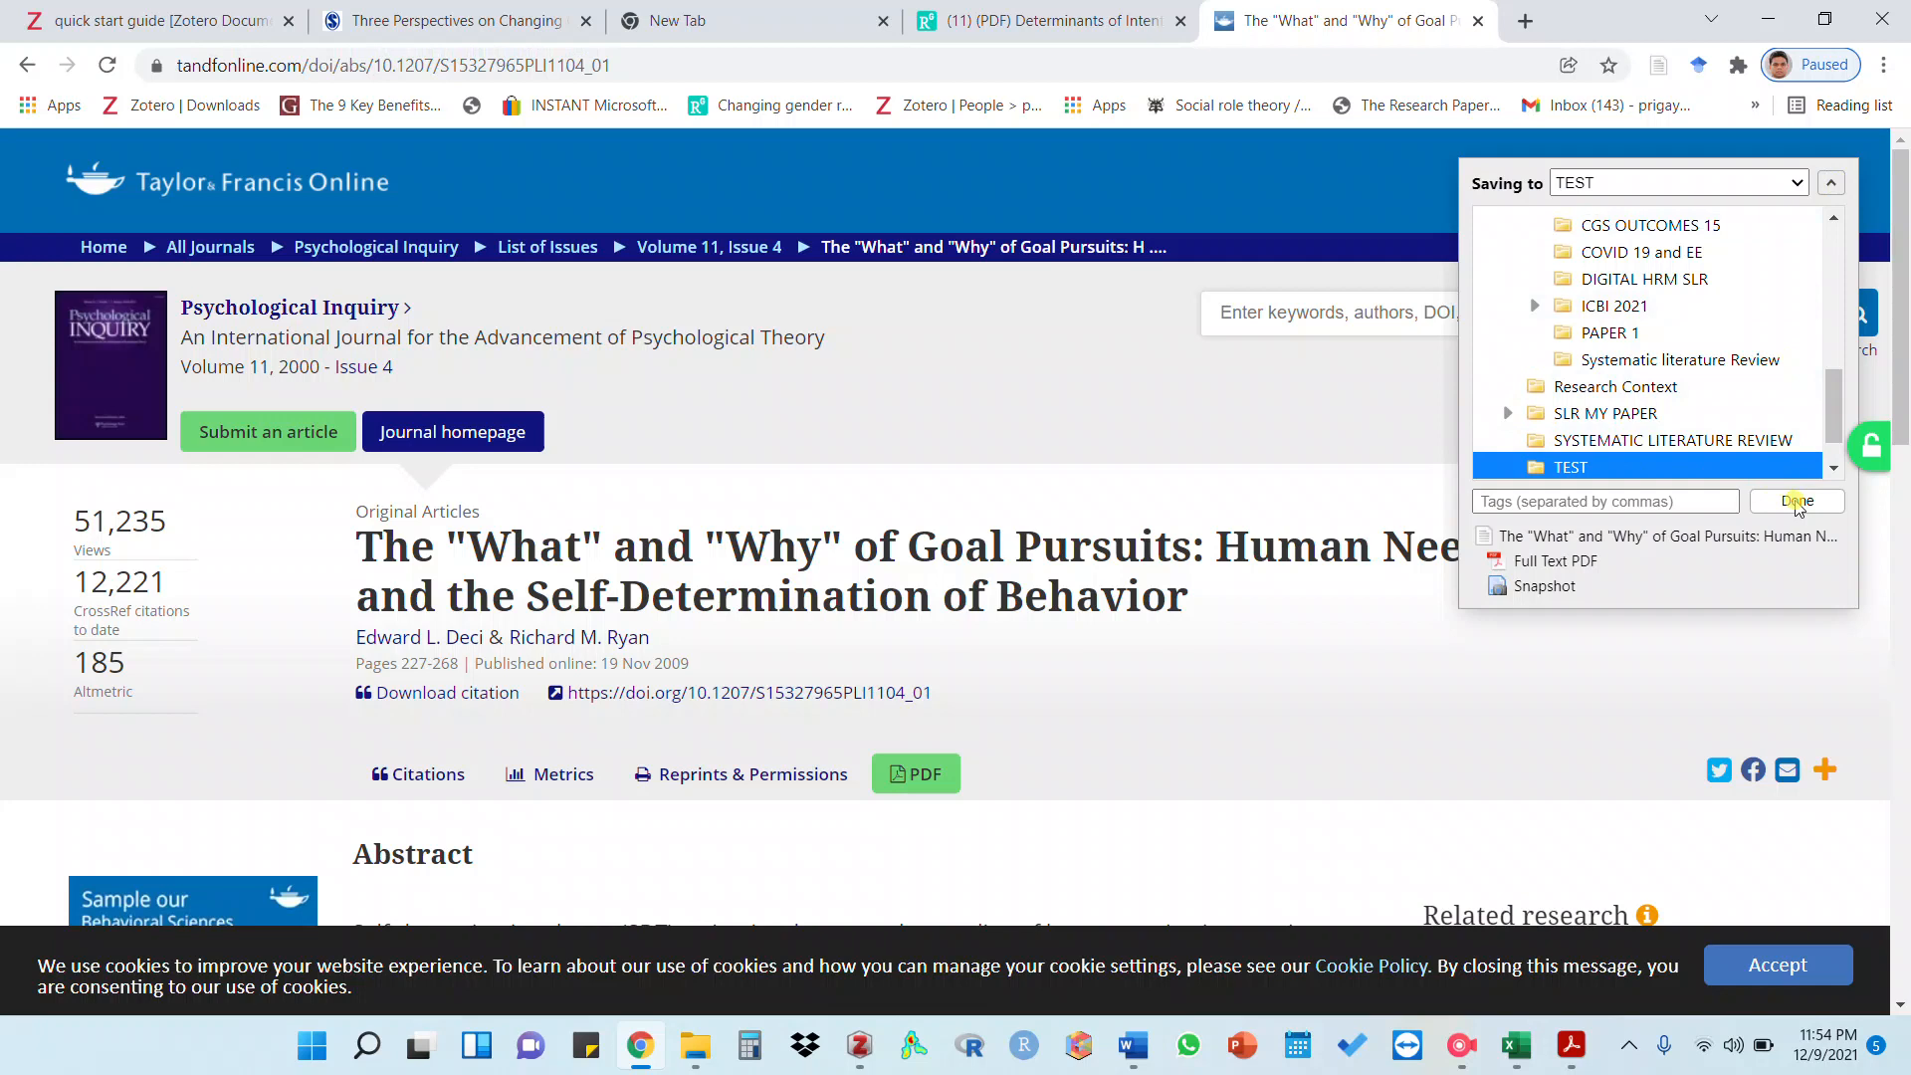
pyautogui.click(1798, 501)
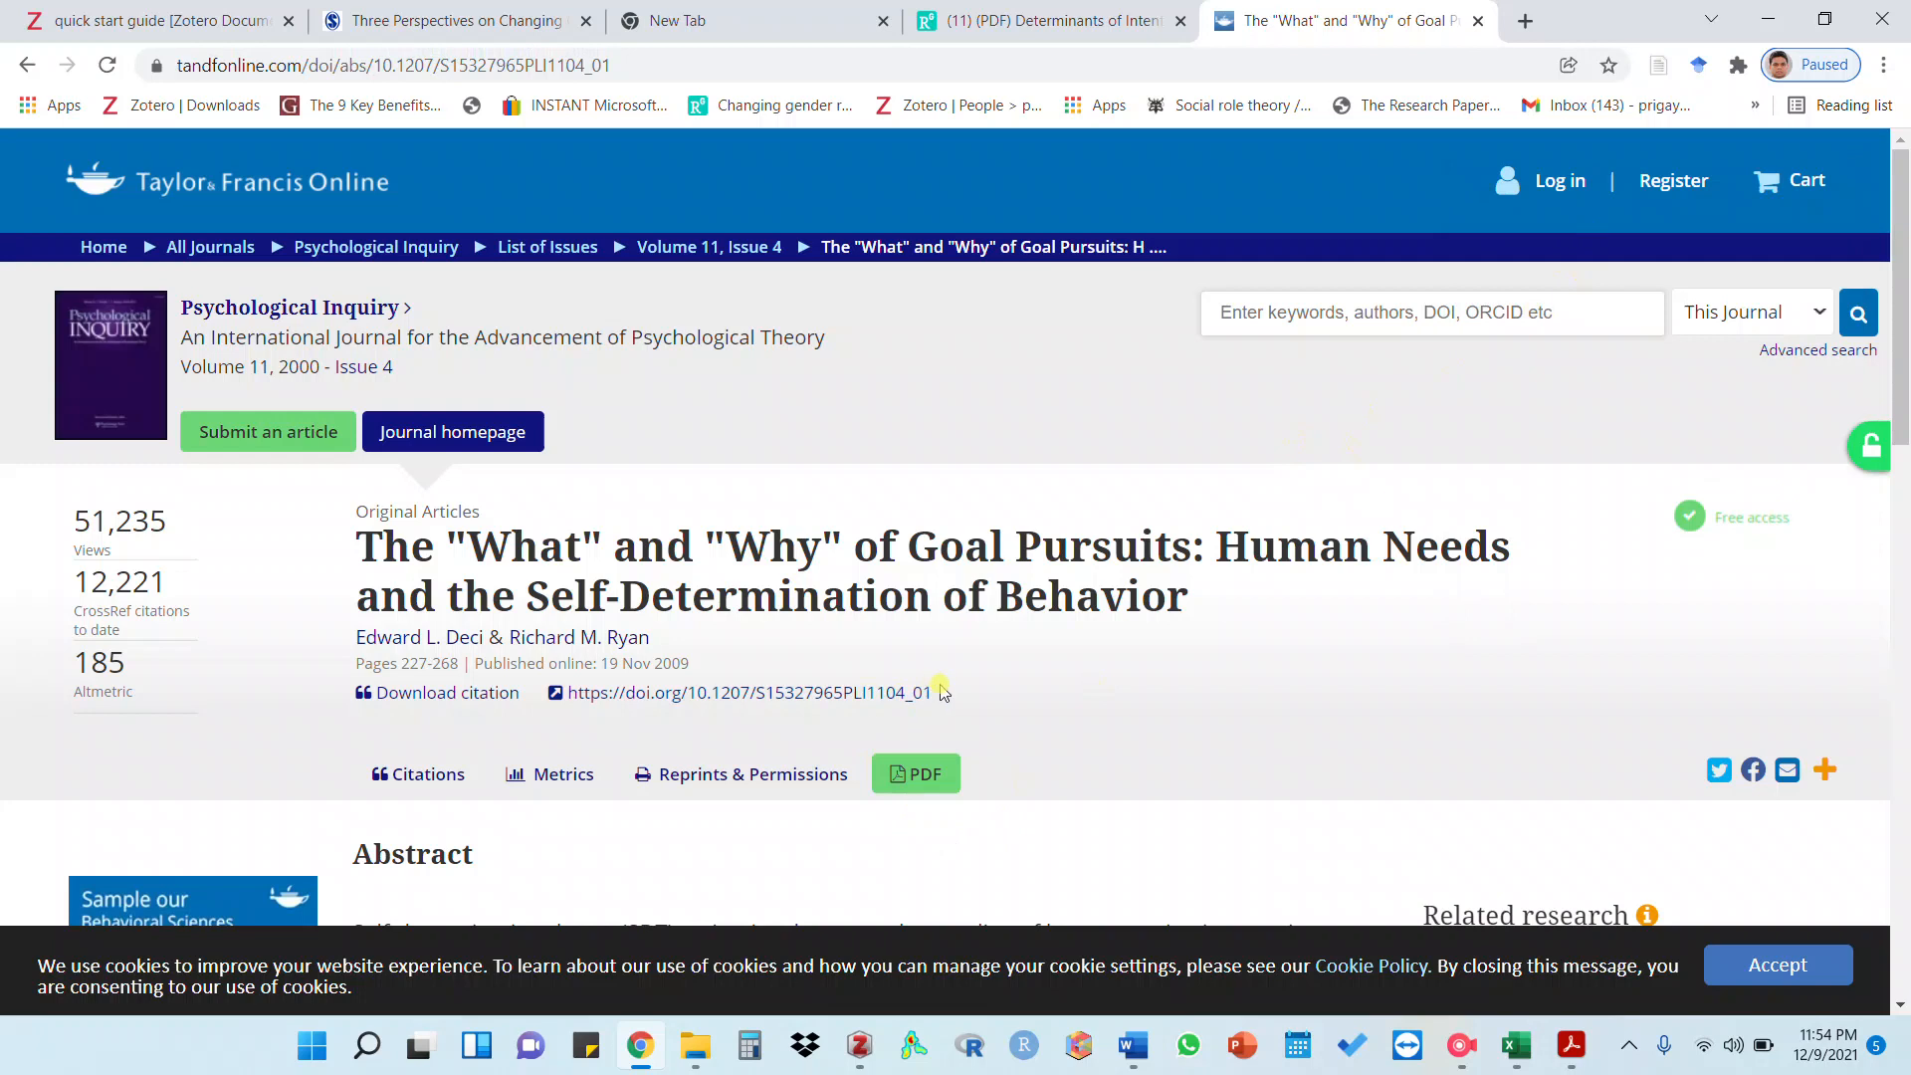
# Select the DOI 10.1207/S15327965PLI1104_01, without its web prefix, on the article page
pyautogui.moveTo(963, 704); pyautogui.dragTo(686, 694)
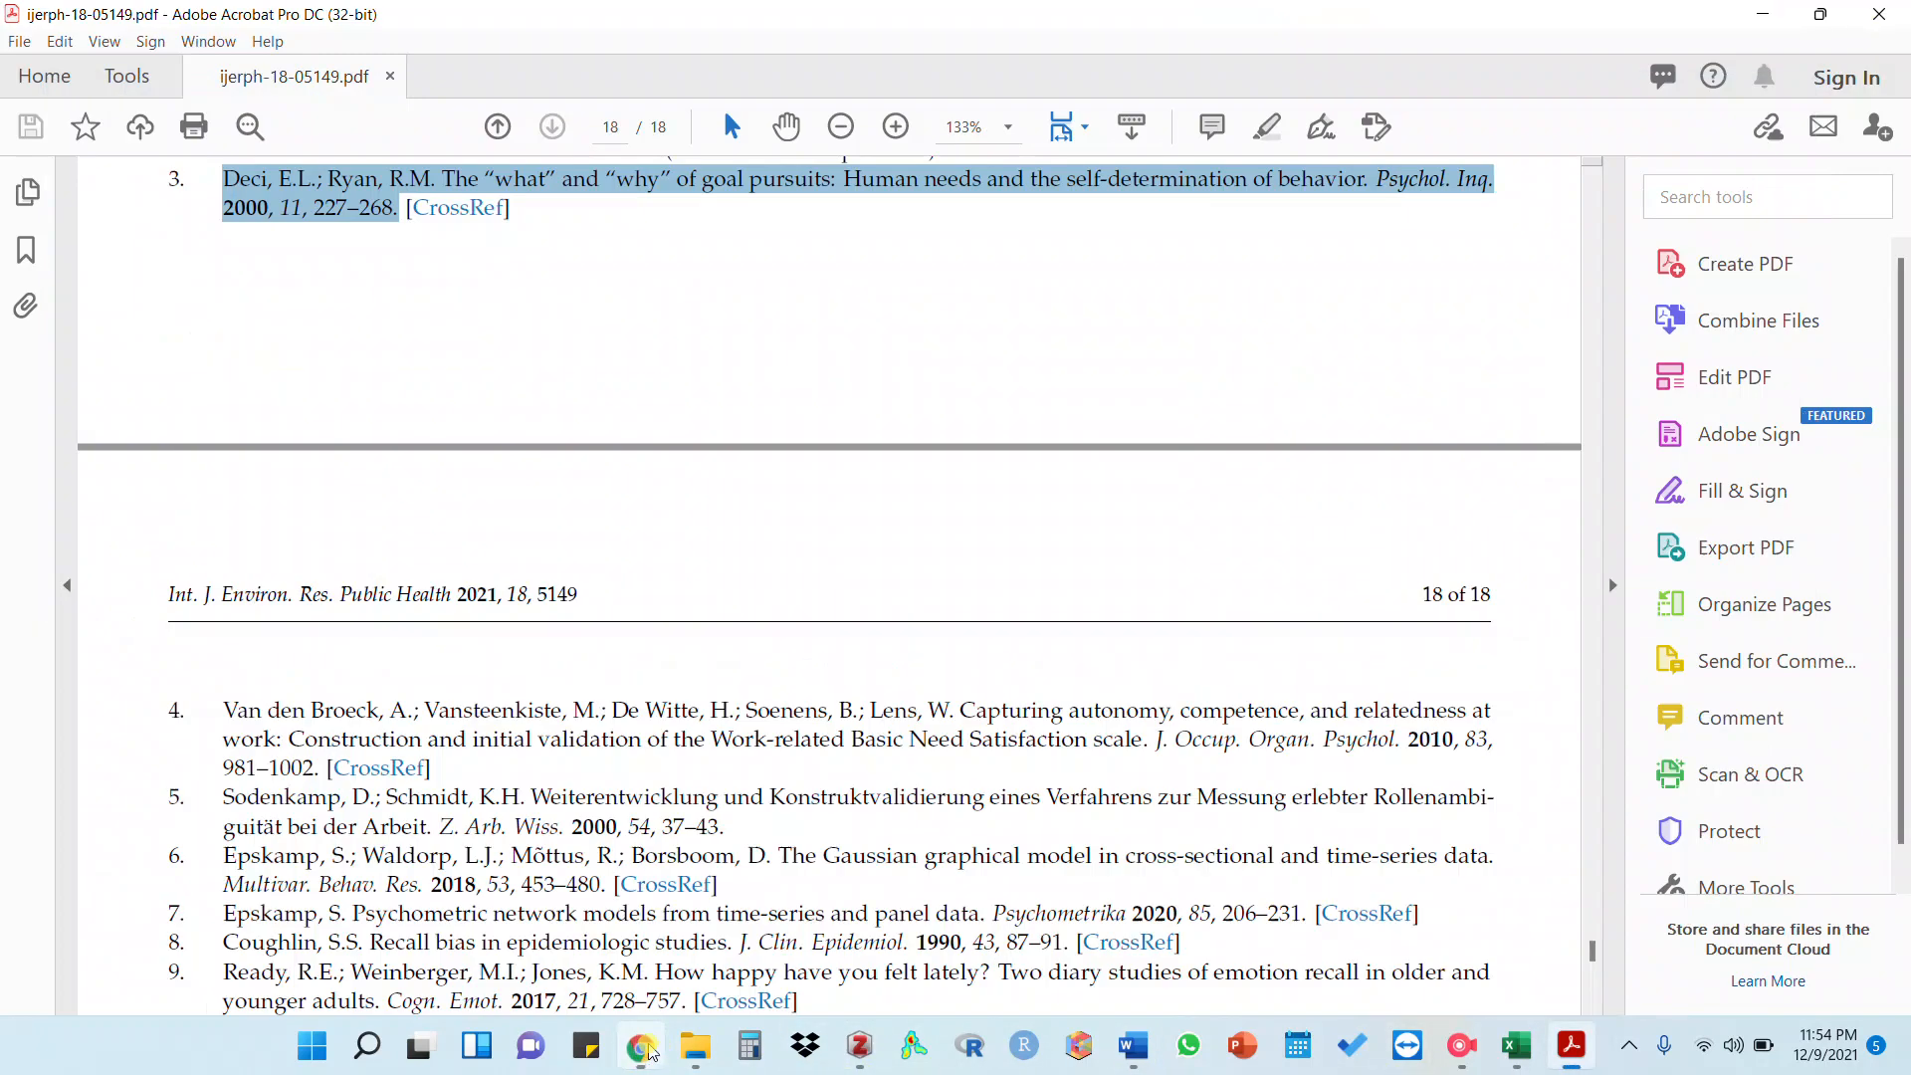
pyautogui.click(640, 1045)
pyautogui.click(640, 1045)
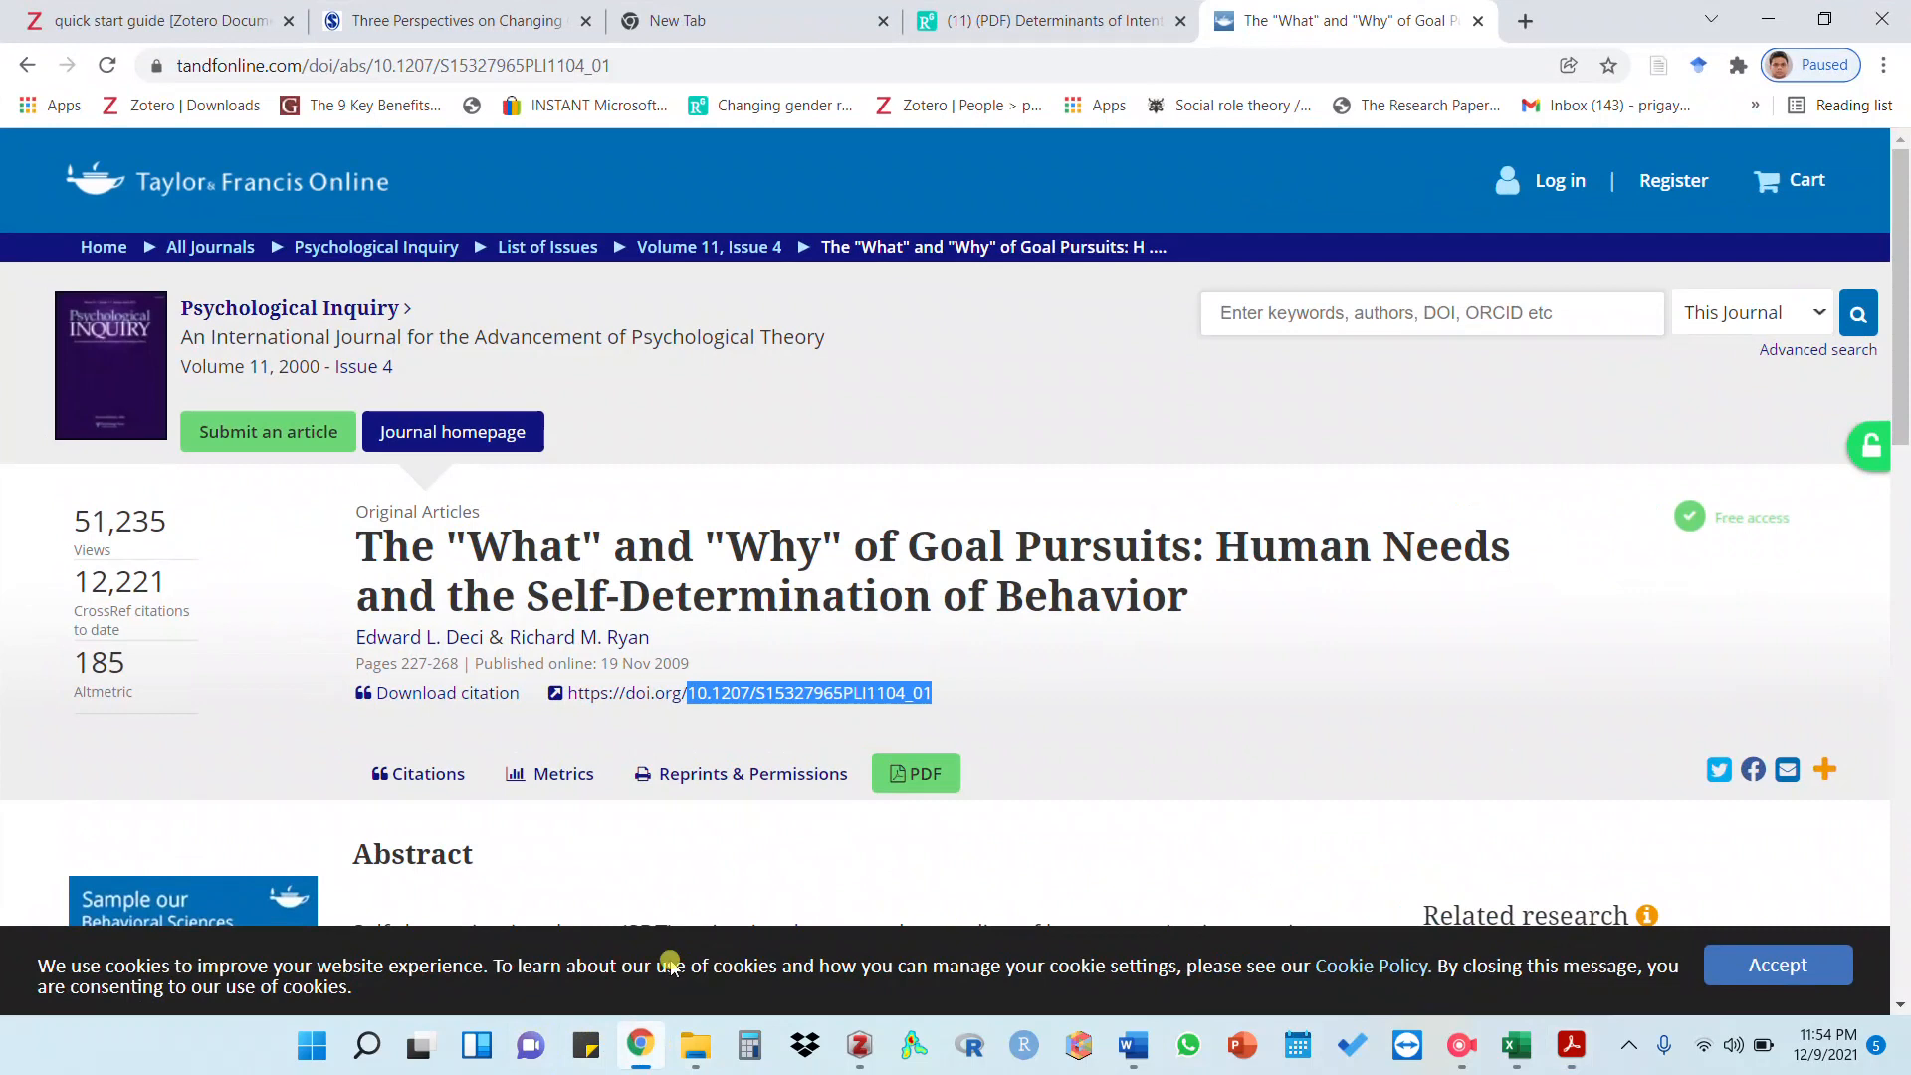
# Save the ResearchGate conference paper "Determinants of Intention to Use e-Government Services in Sri Lanka" to the TEST collection with the Zotero connector
pyautogui.click(1065, 20)
pyautogui.scroll(10, 894, 637)
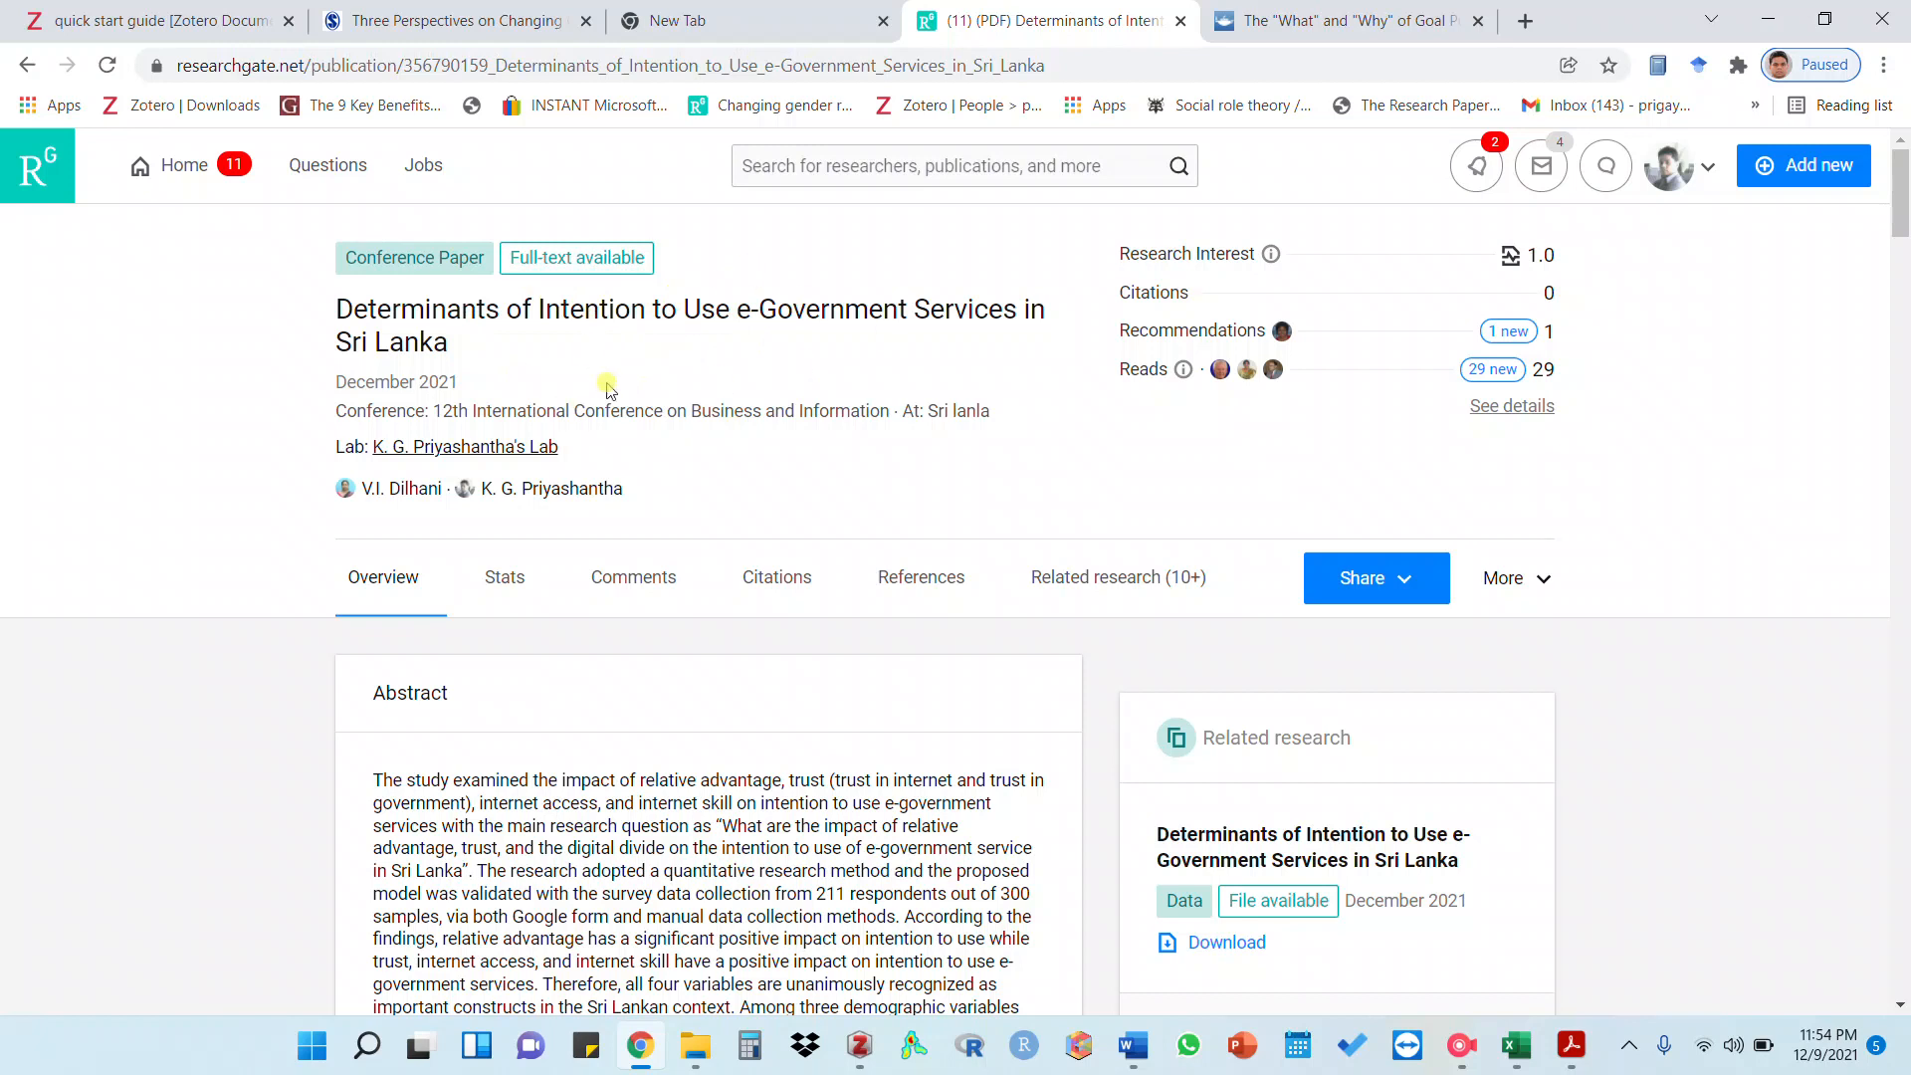
pyautogui.click(1658, 67)
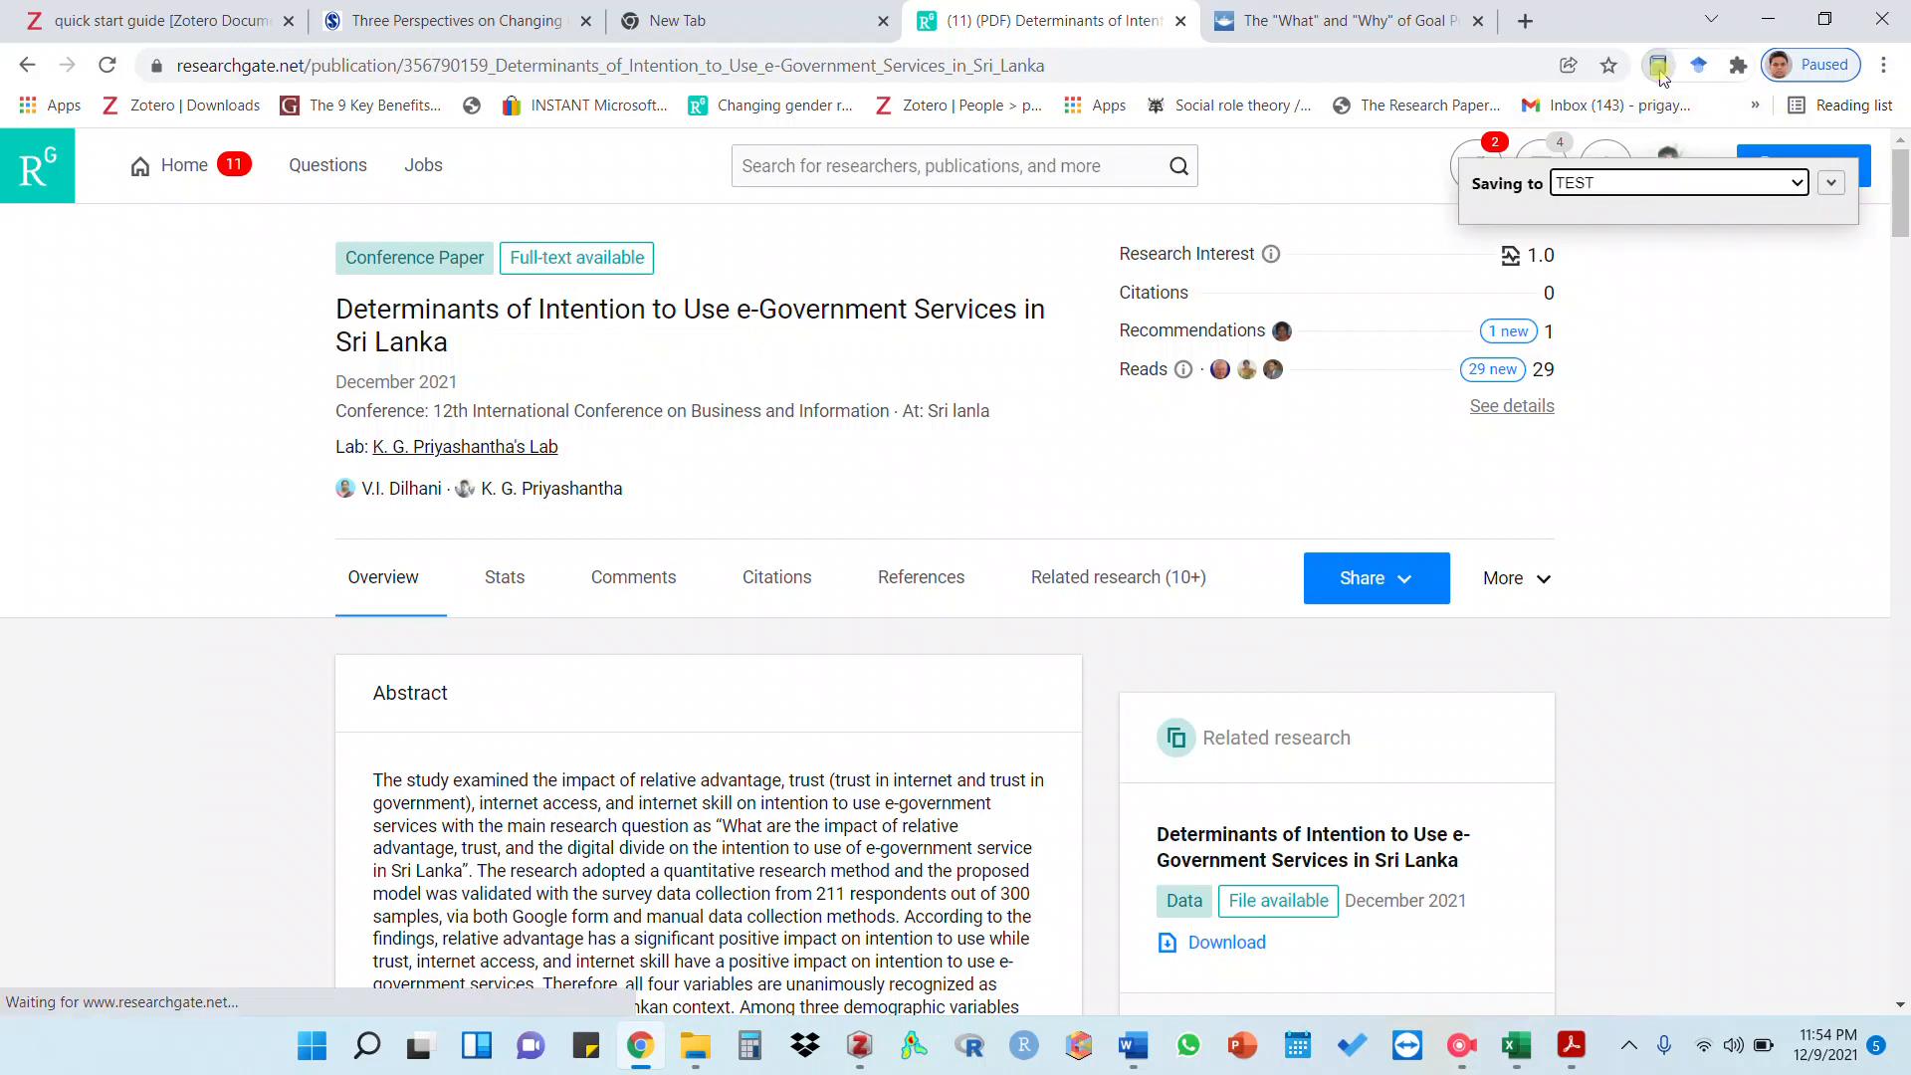
pyautogui.click(1830, 182)
pyautogui.click(1794, 502)
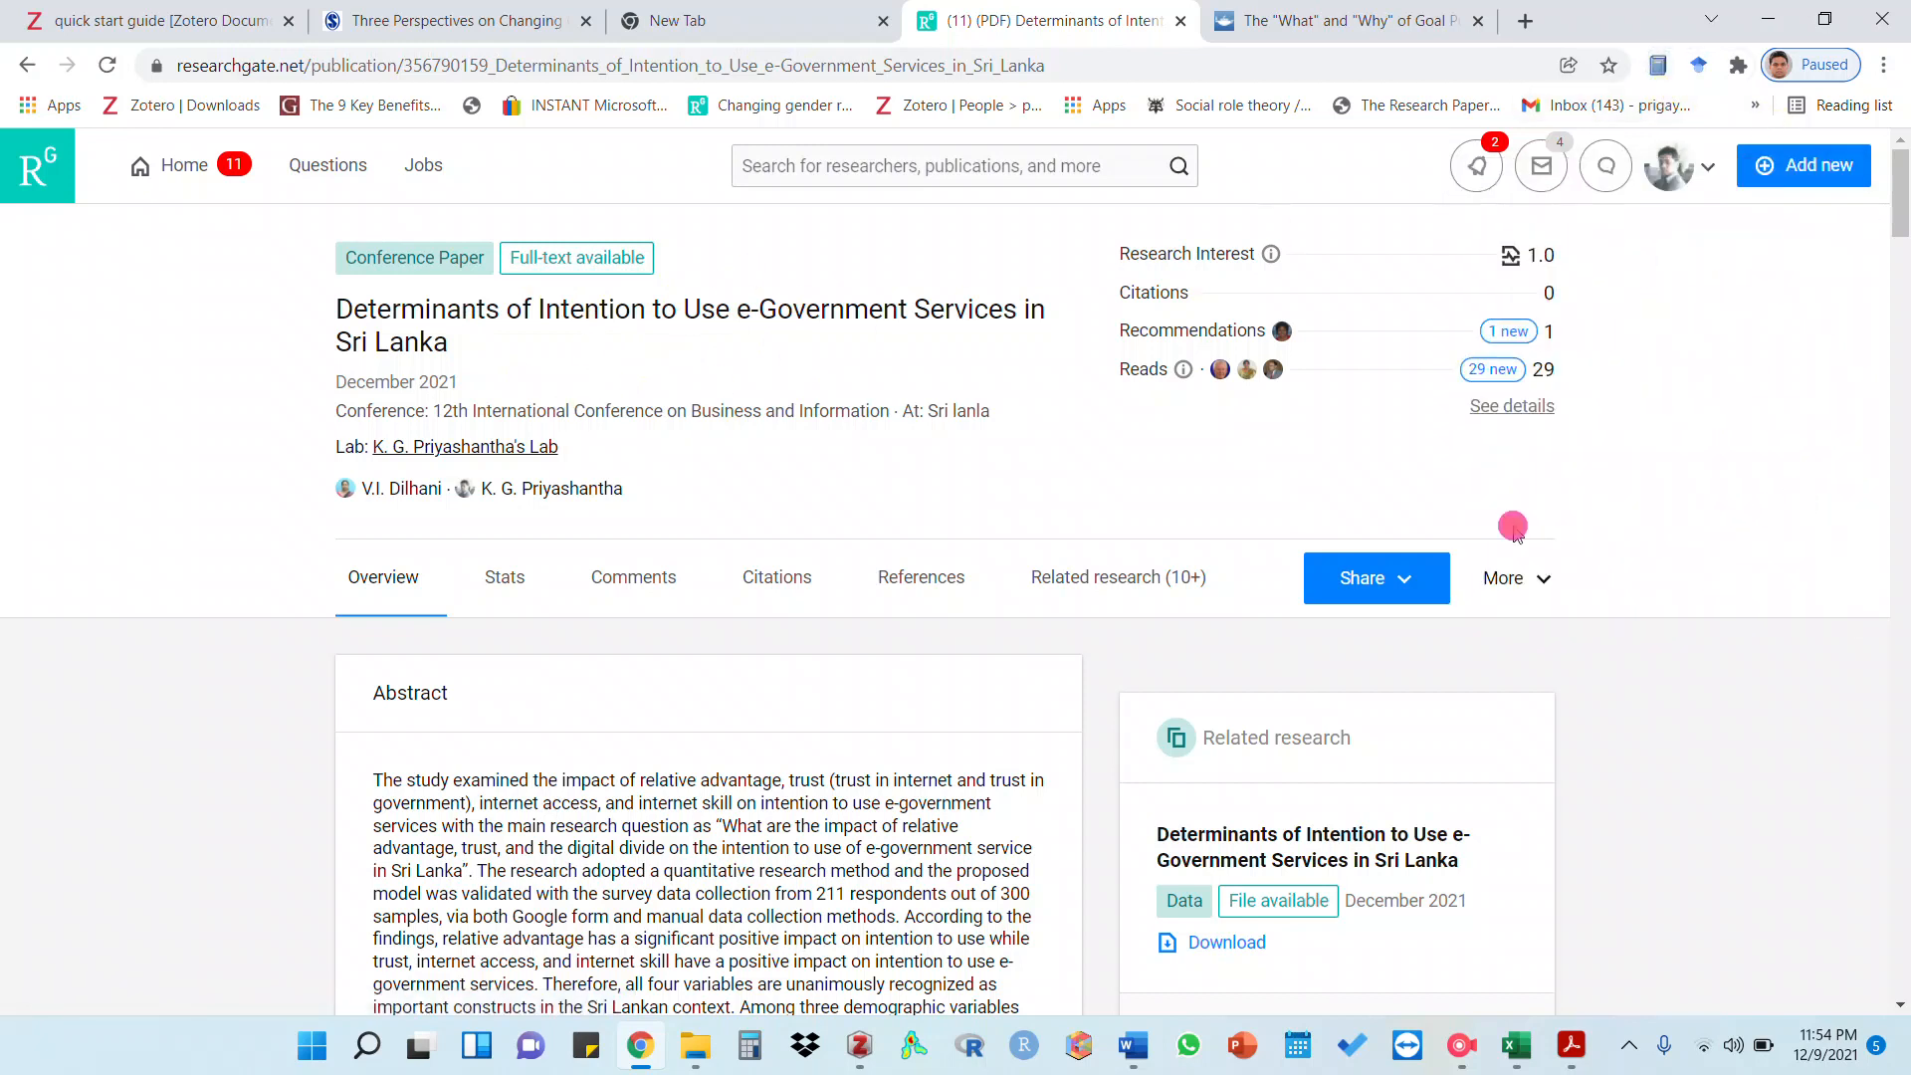
# In Zotero, try to remove the newly saved duplicate of the e-Government Services paper from the TEST collection
pyautogui.click(860, 1045)
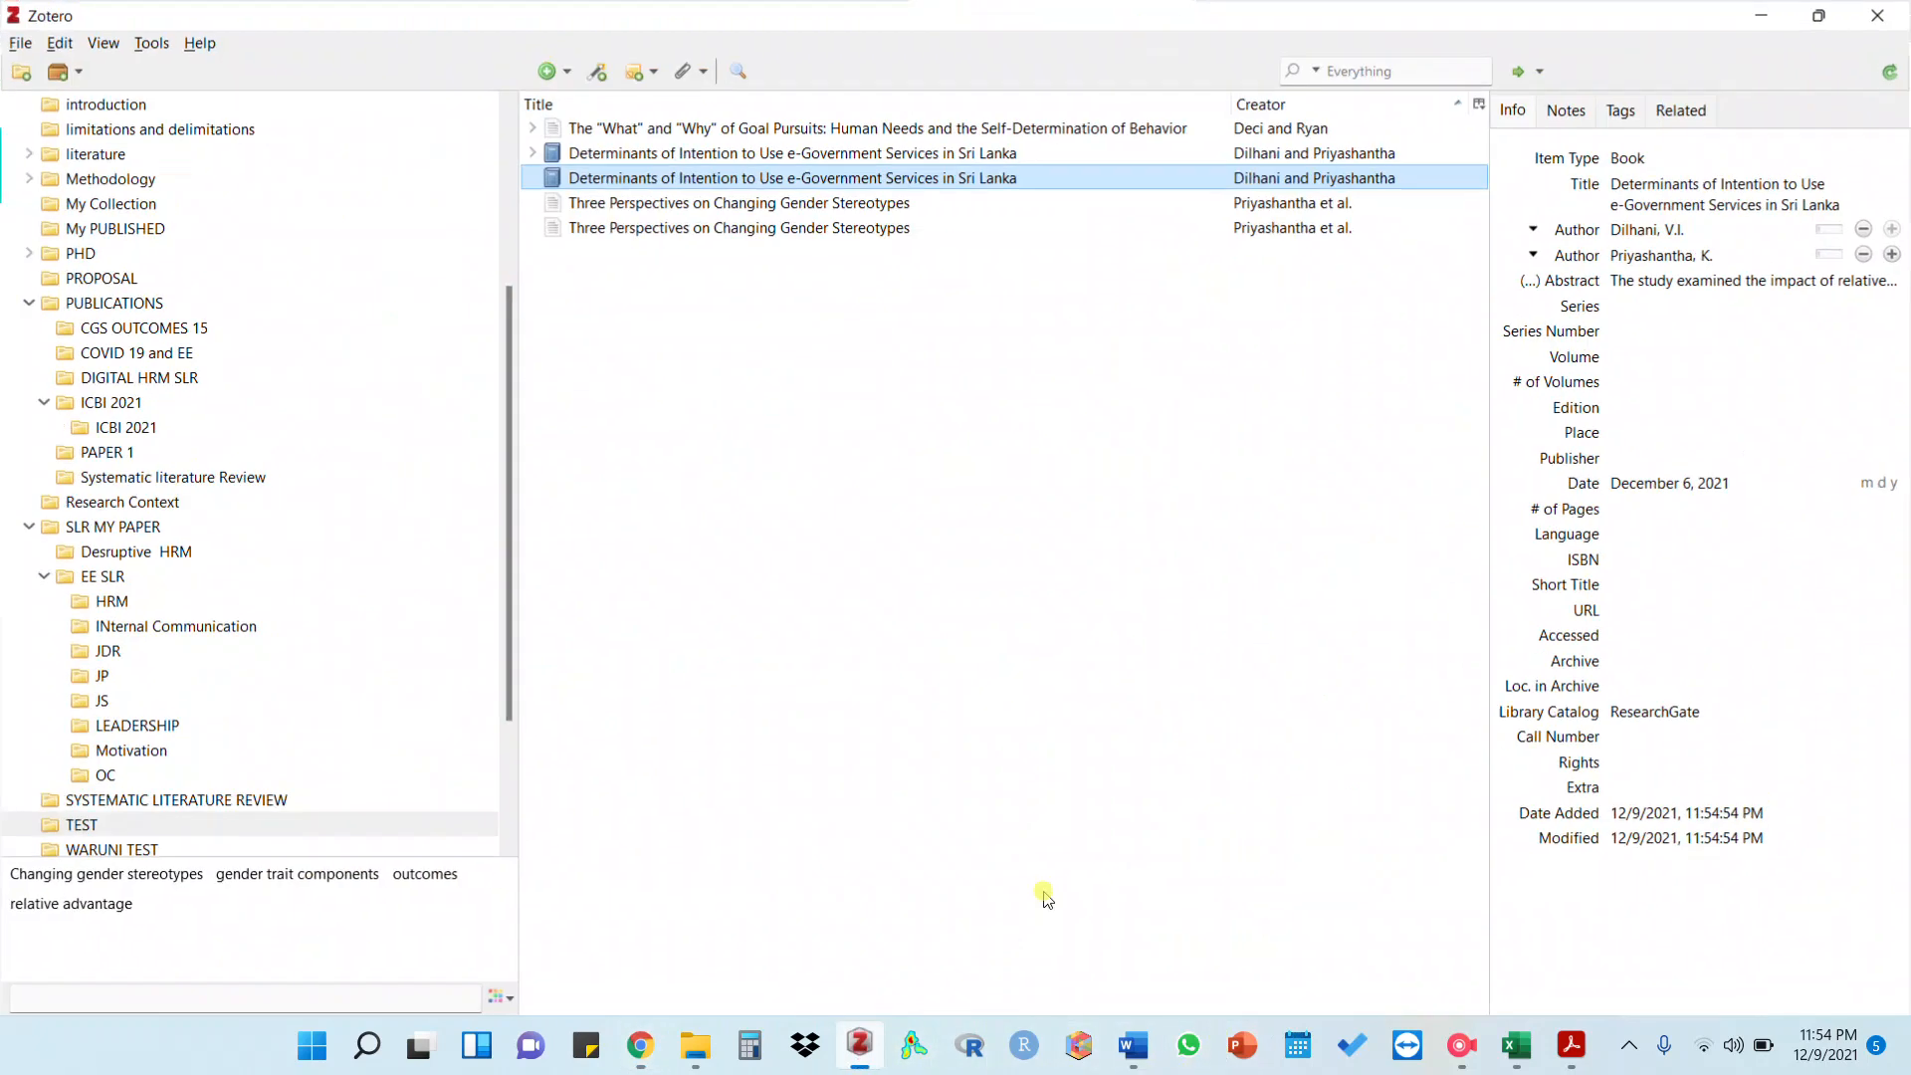
pyautogui.rightClick(1289, 178)
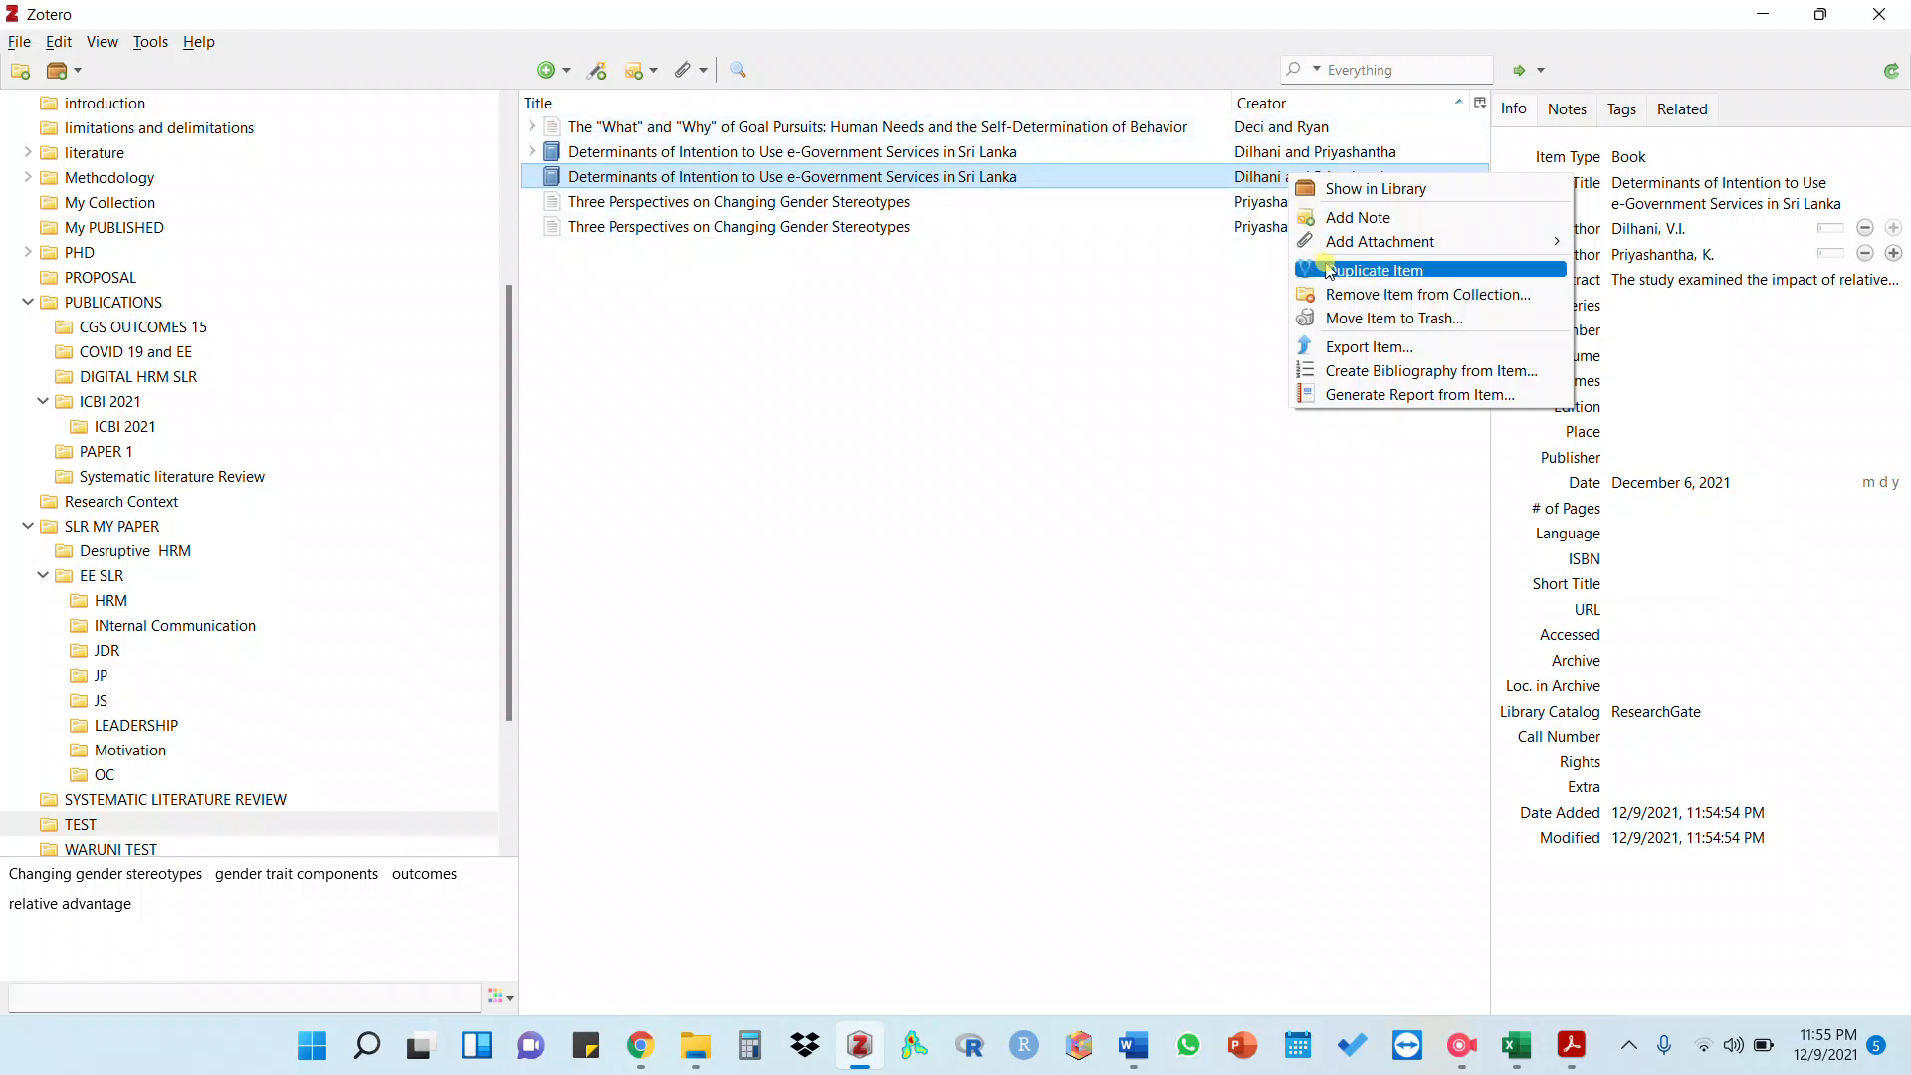
pyautogui.click(1338, 295)
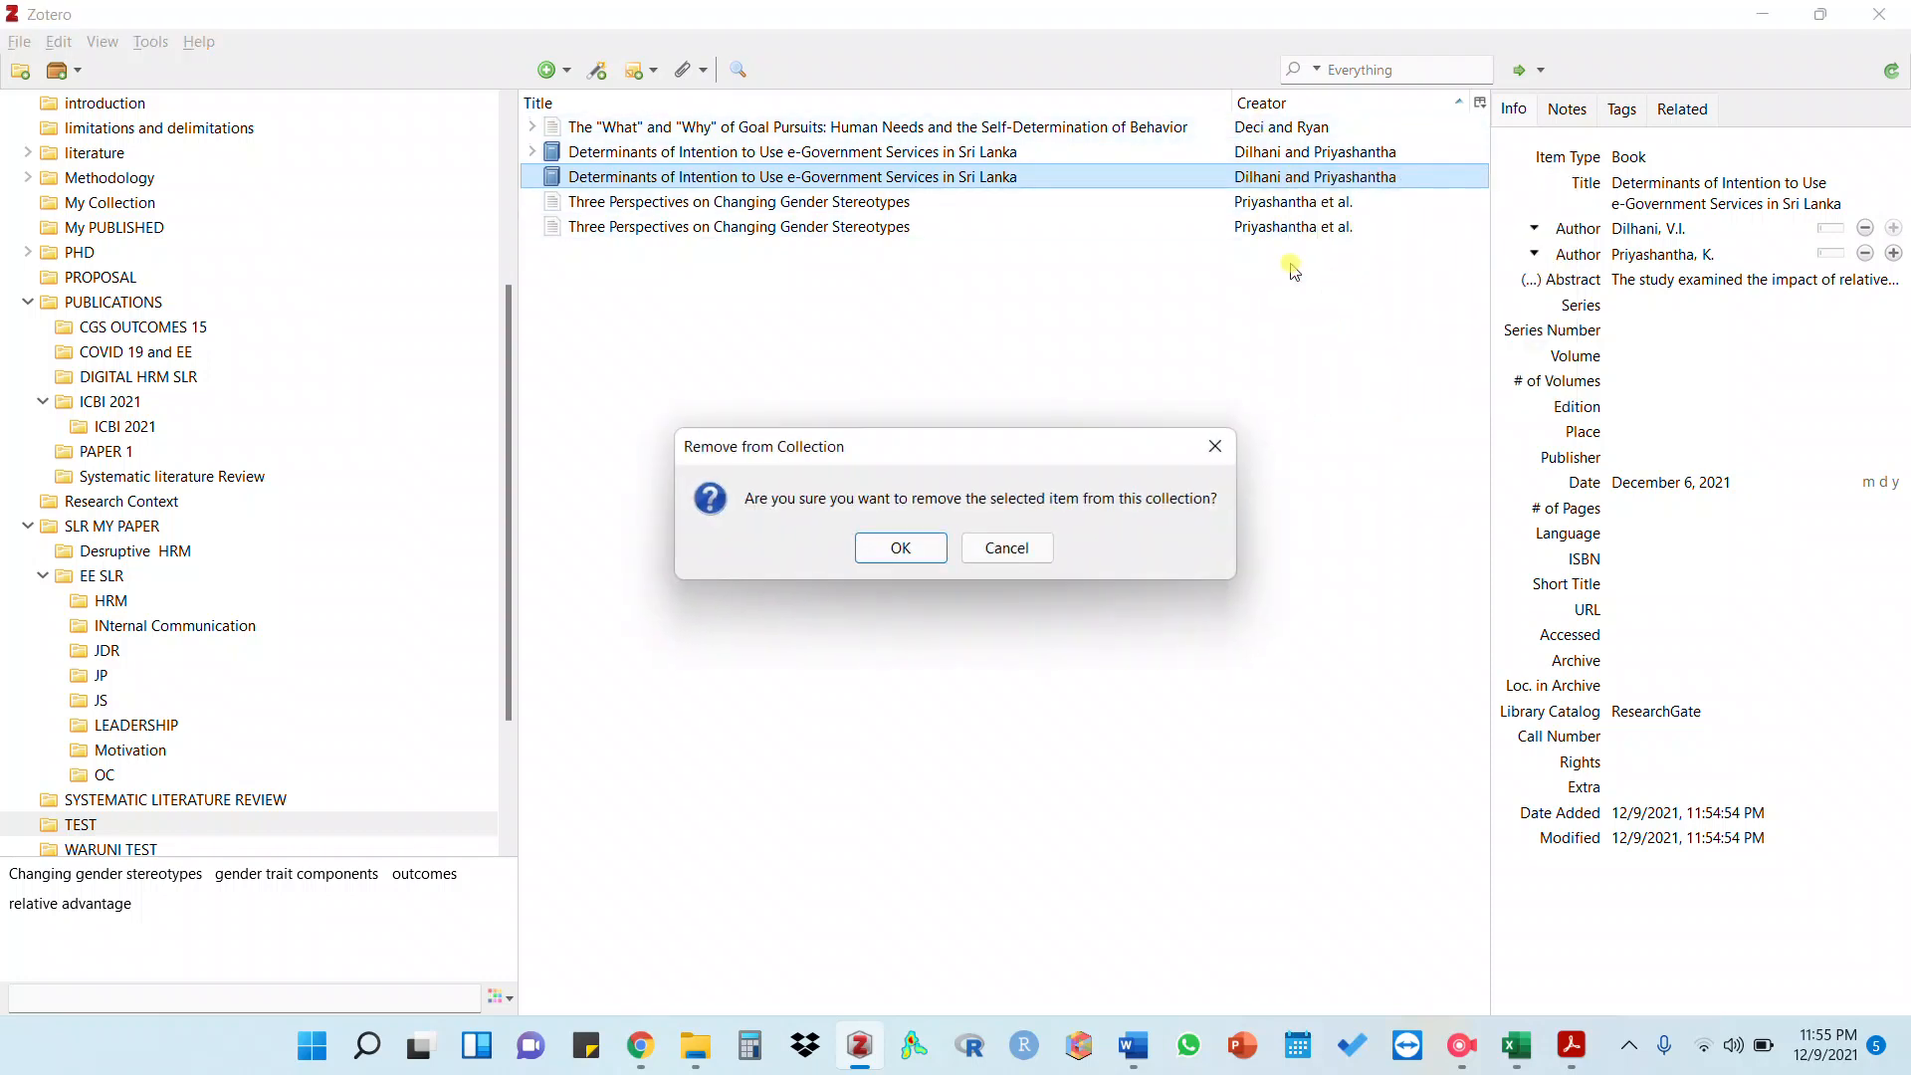
pyautogui.click(908, 548)
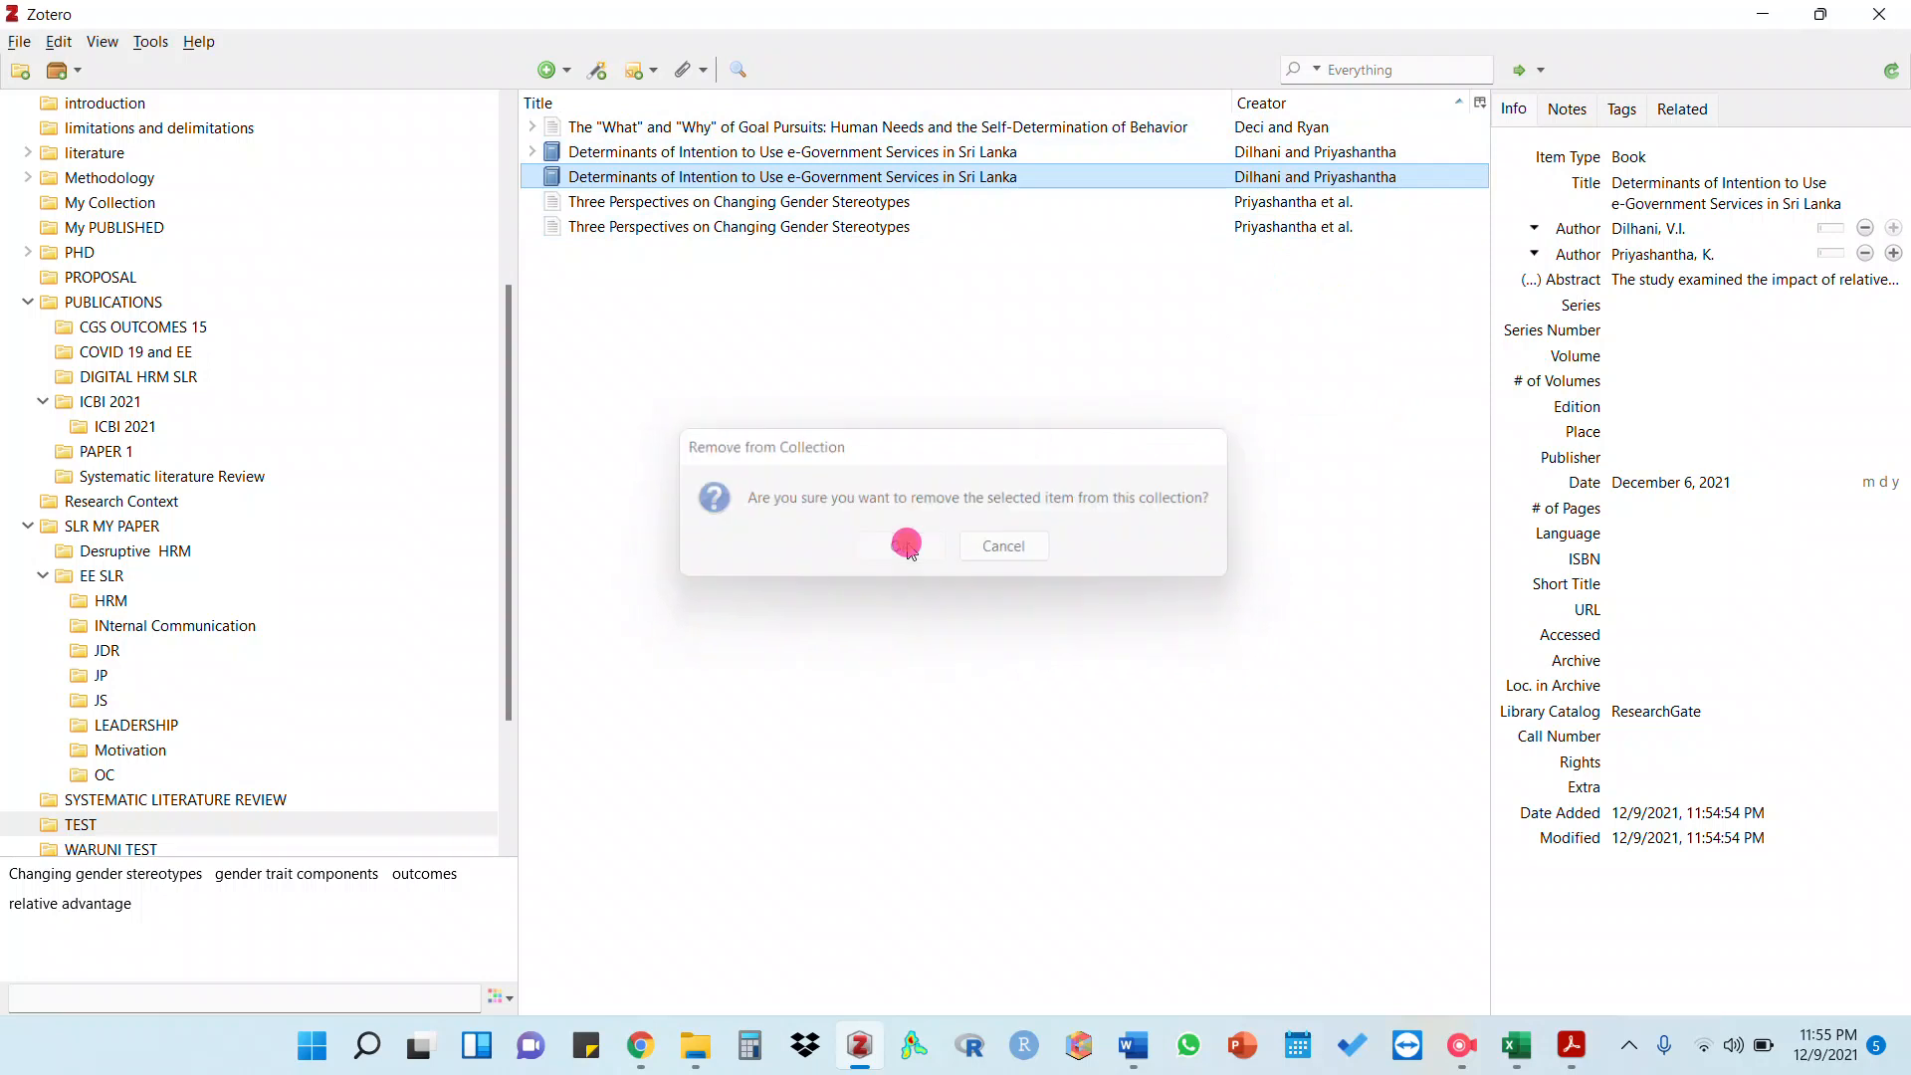
# Remove the DOI.org (Crossref) copy of "Three Perspectives on Changing Gender Stereotypes" from the TEST collection
pyautogui.click(1290, 226)
pyautogui.rightClick(1290, 231)
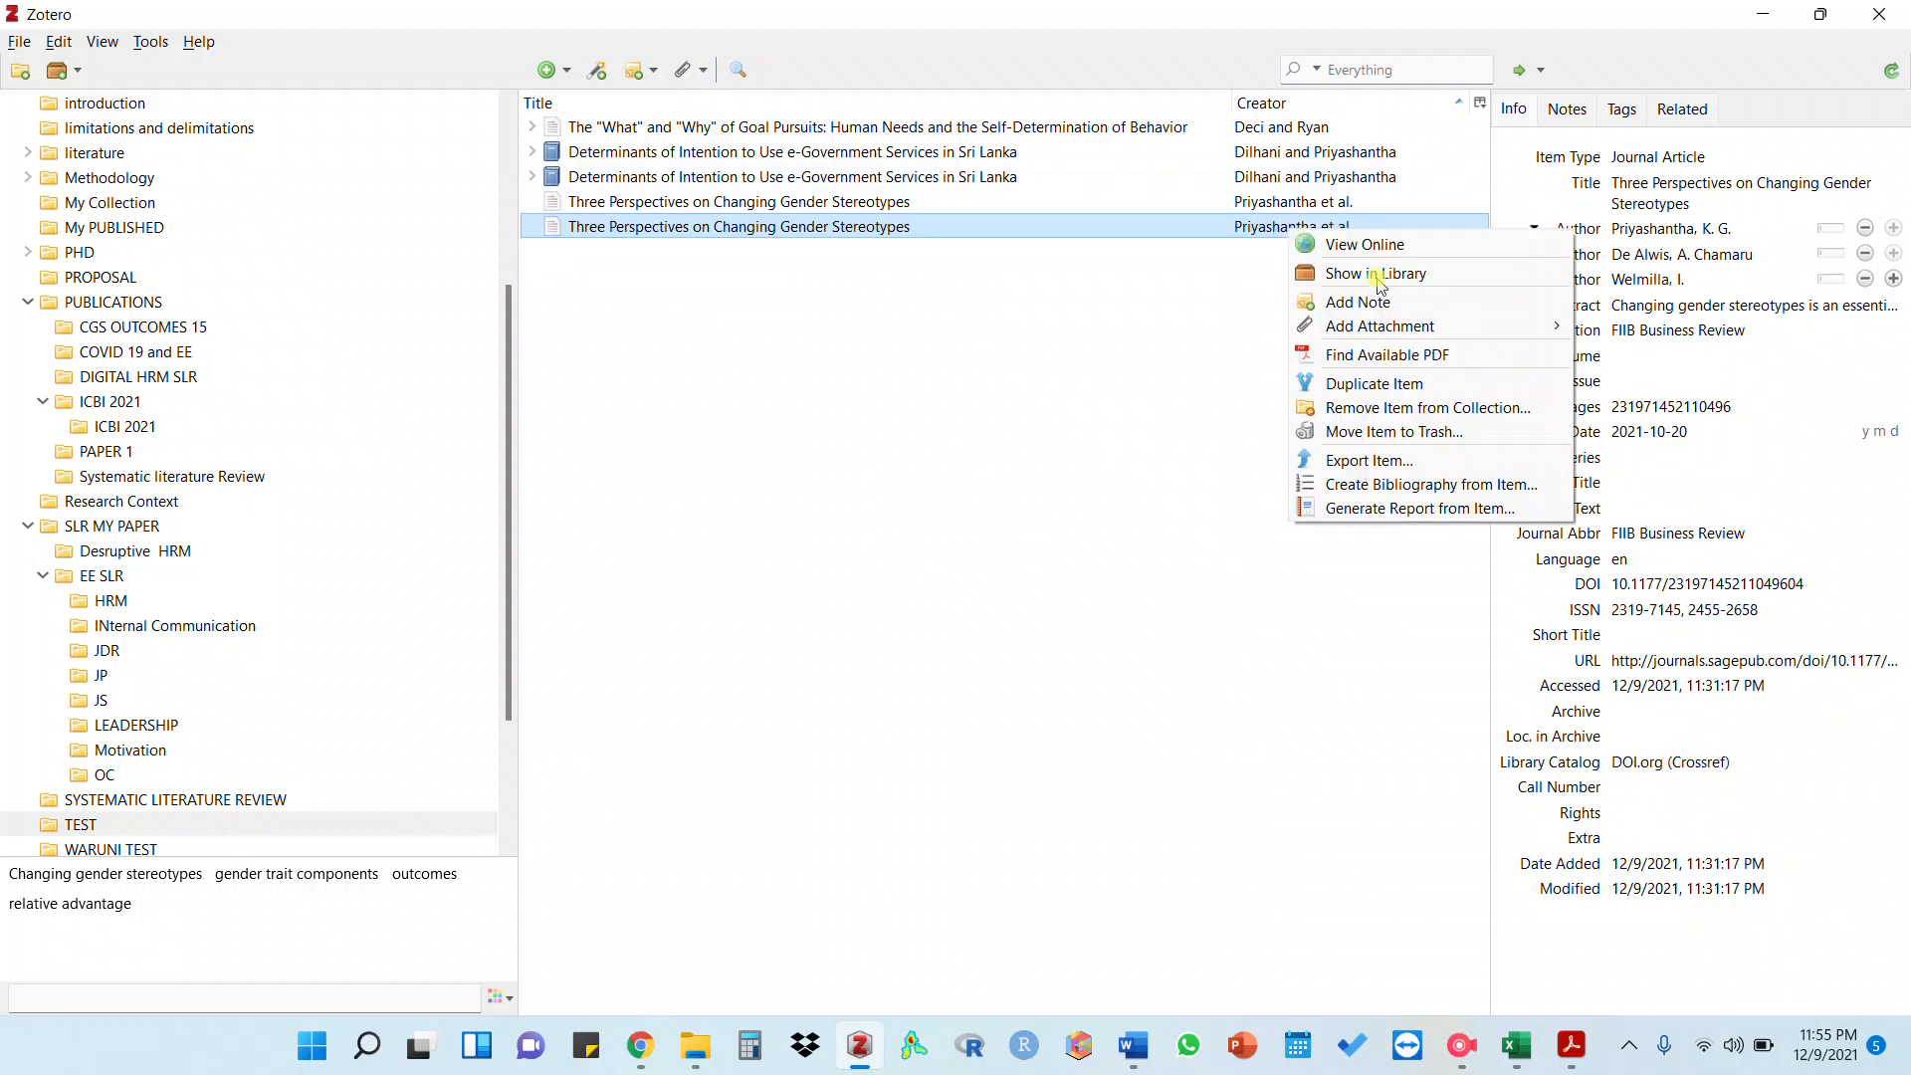
pyautogui.click(1353, 409)
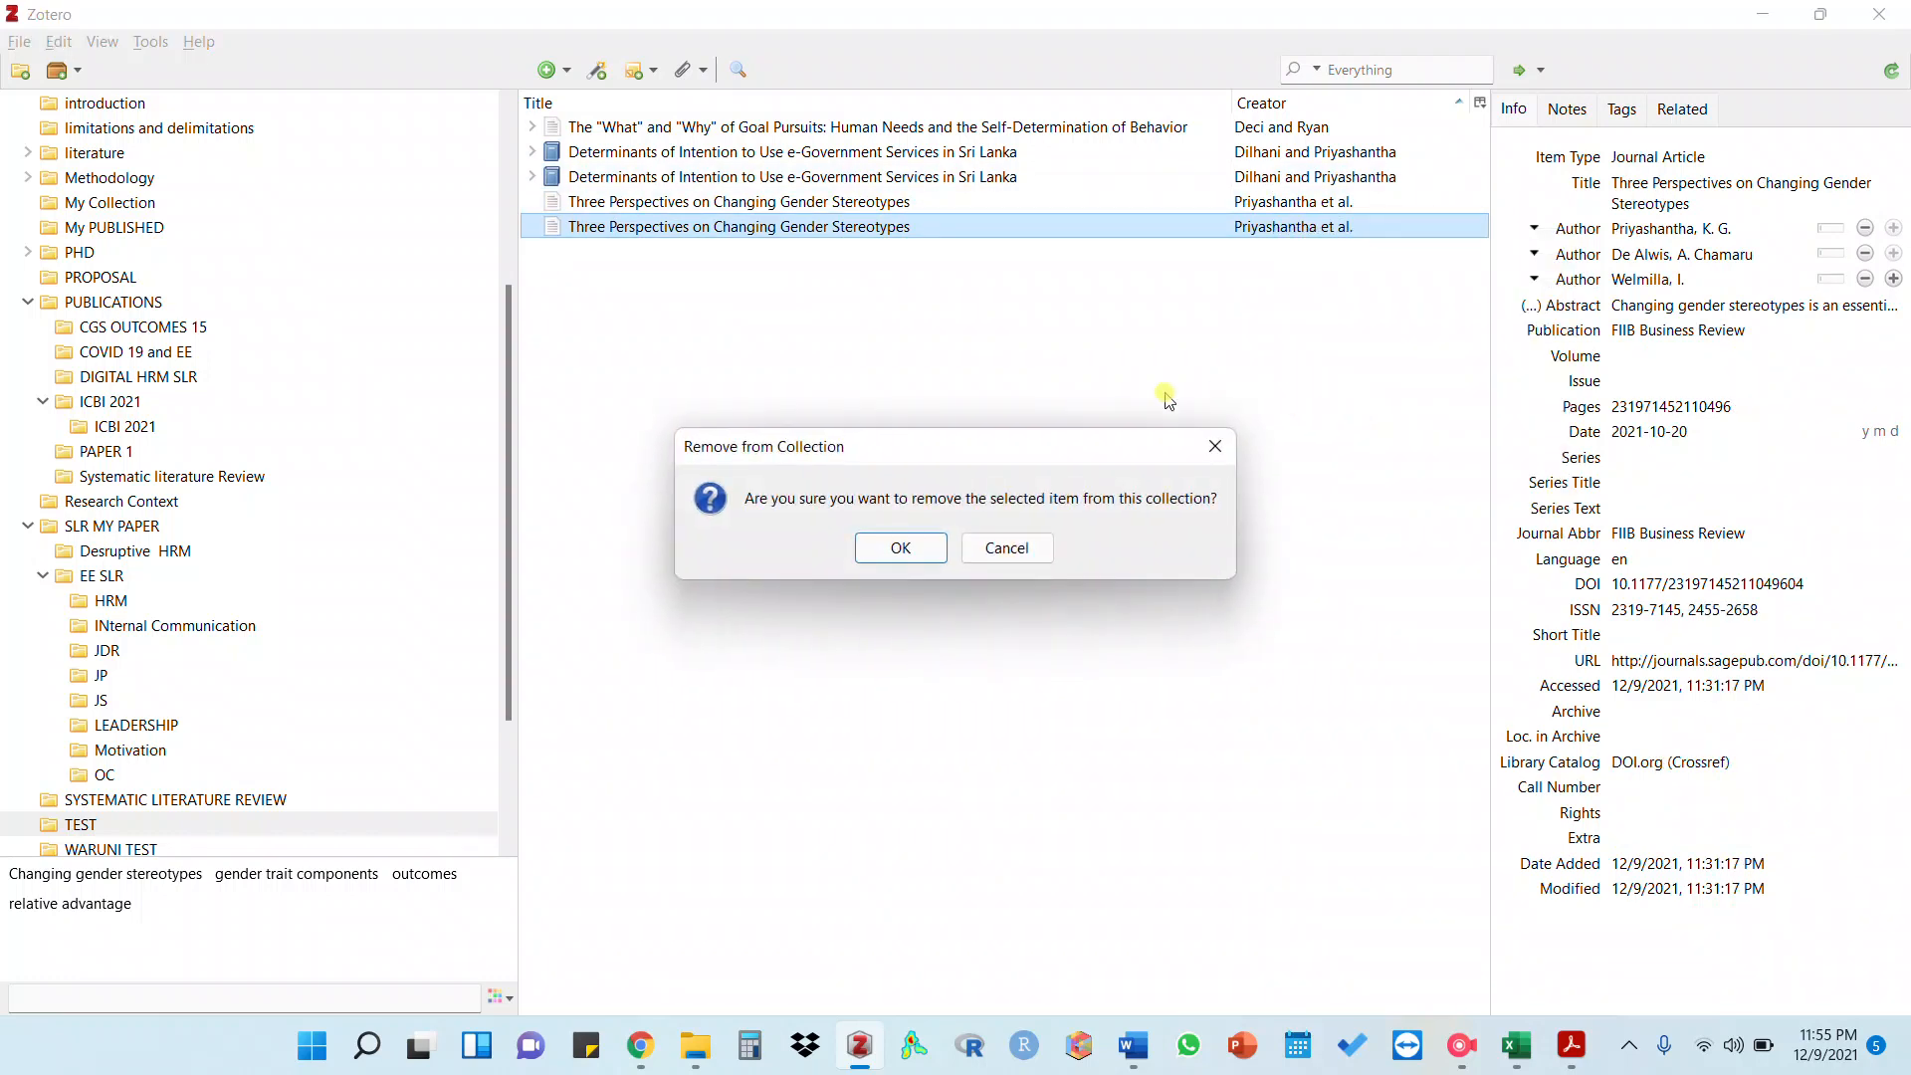
pyautogui.click(898, 545)
# Remove the second "Determinants of Intention to Use e-Government Services in Sri Lanka" entry from the TEST collection
pyautogui.click(1285, 179)
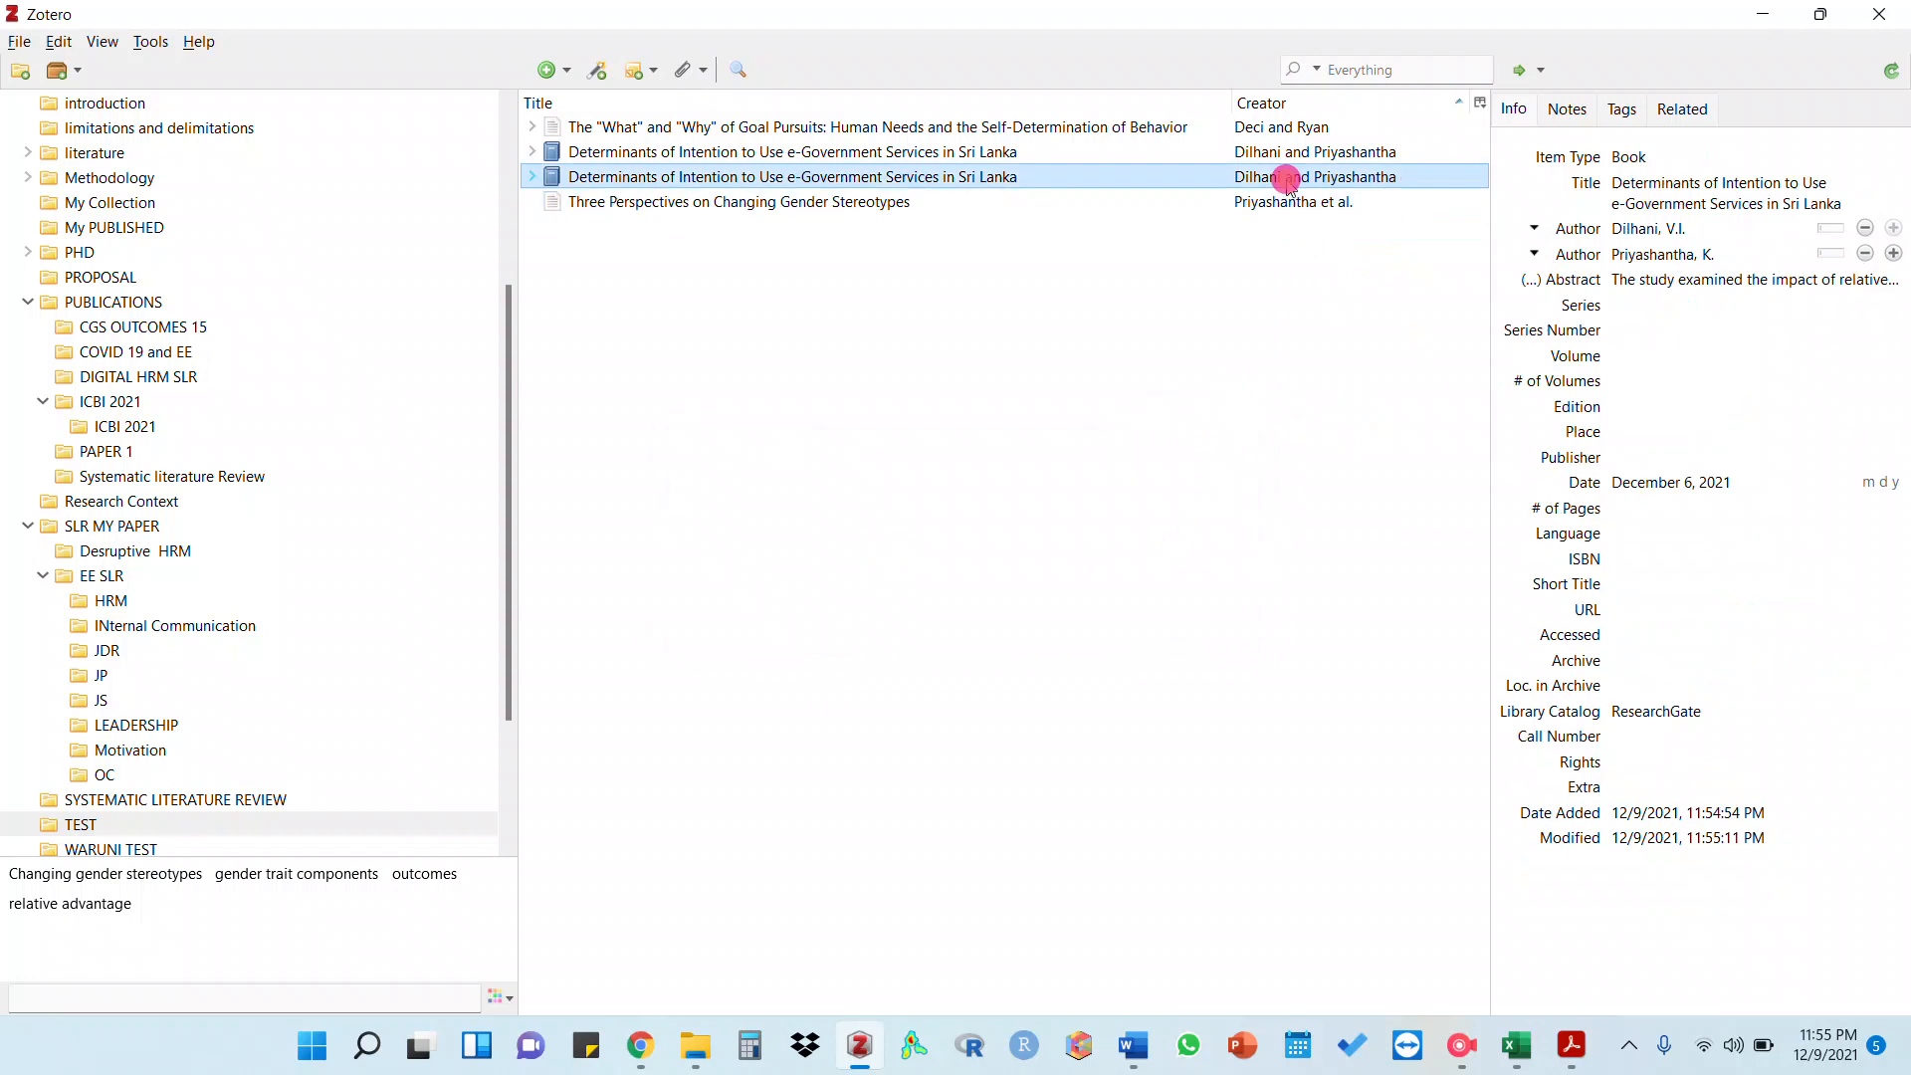
pyautogui.rightClick(1288, 181)
pyautogui.click(1389, 380)
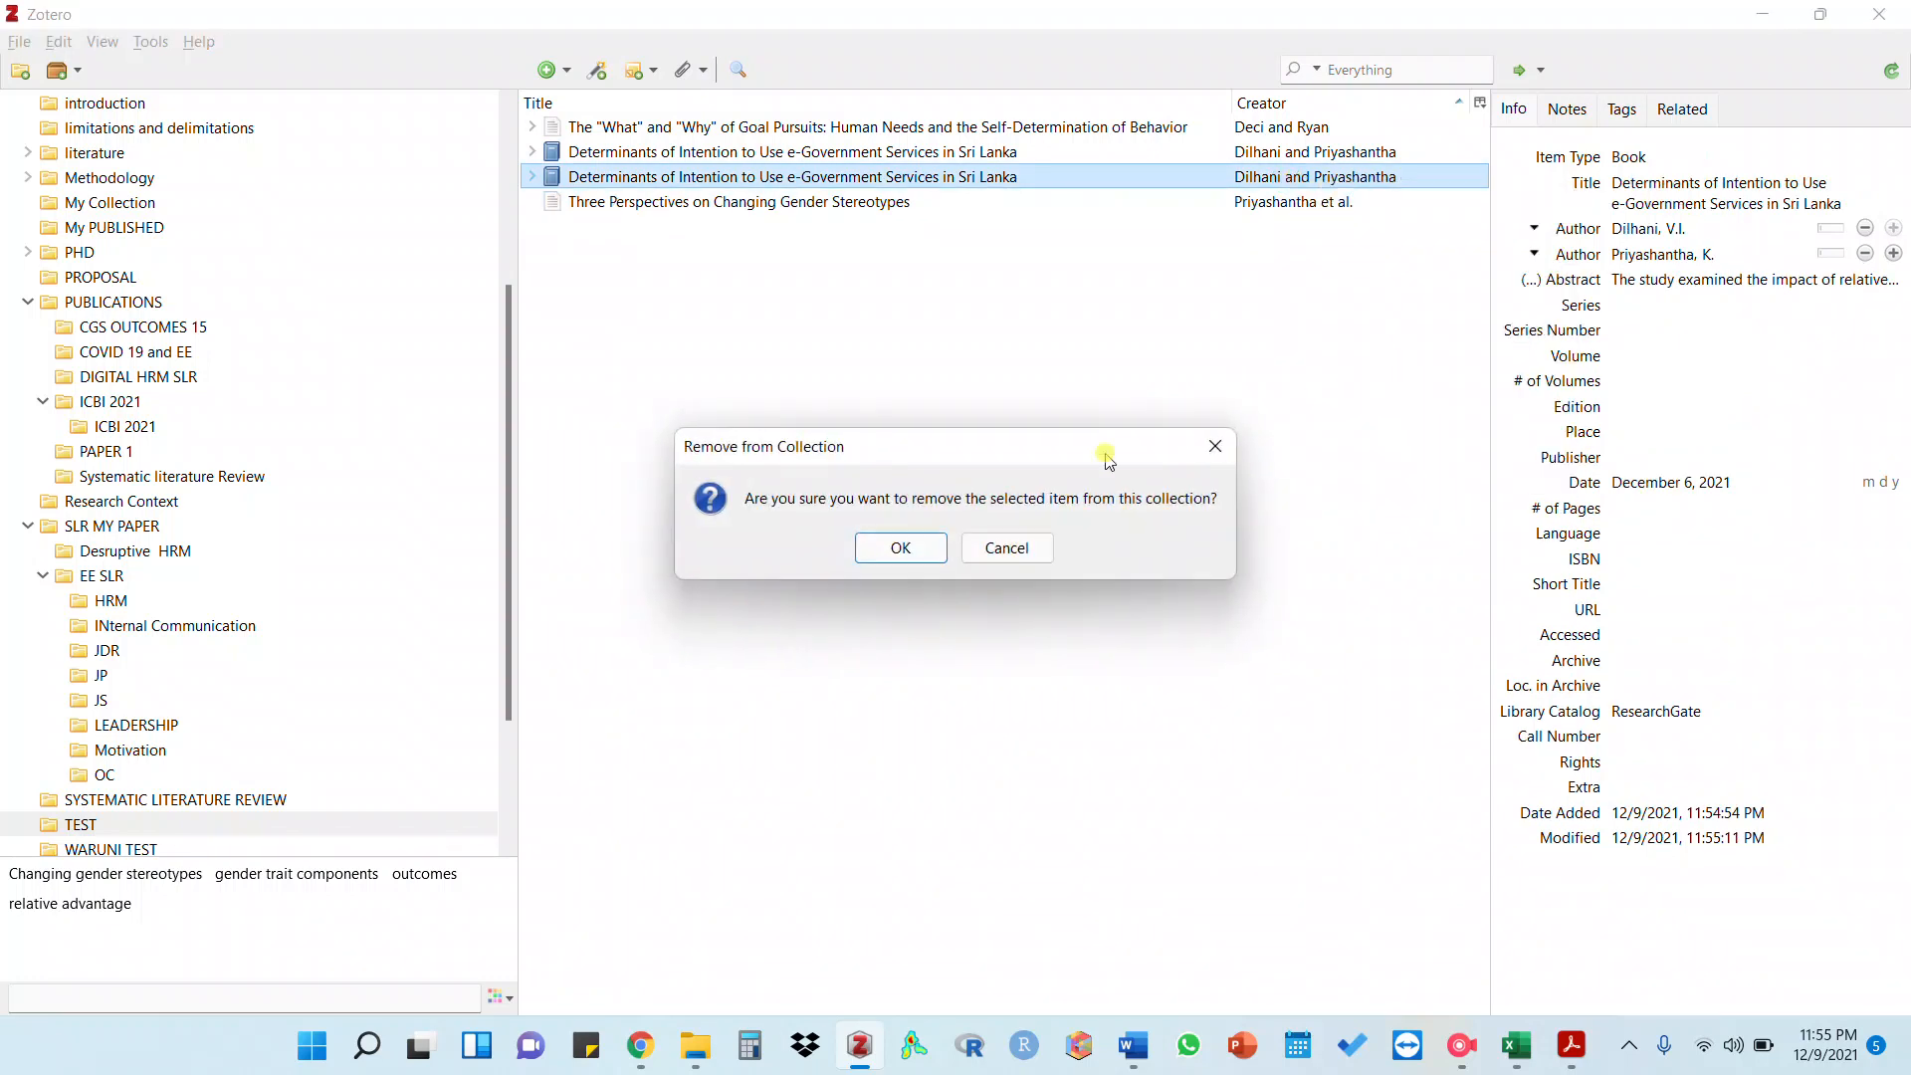
pyautogui.click(878, 553)
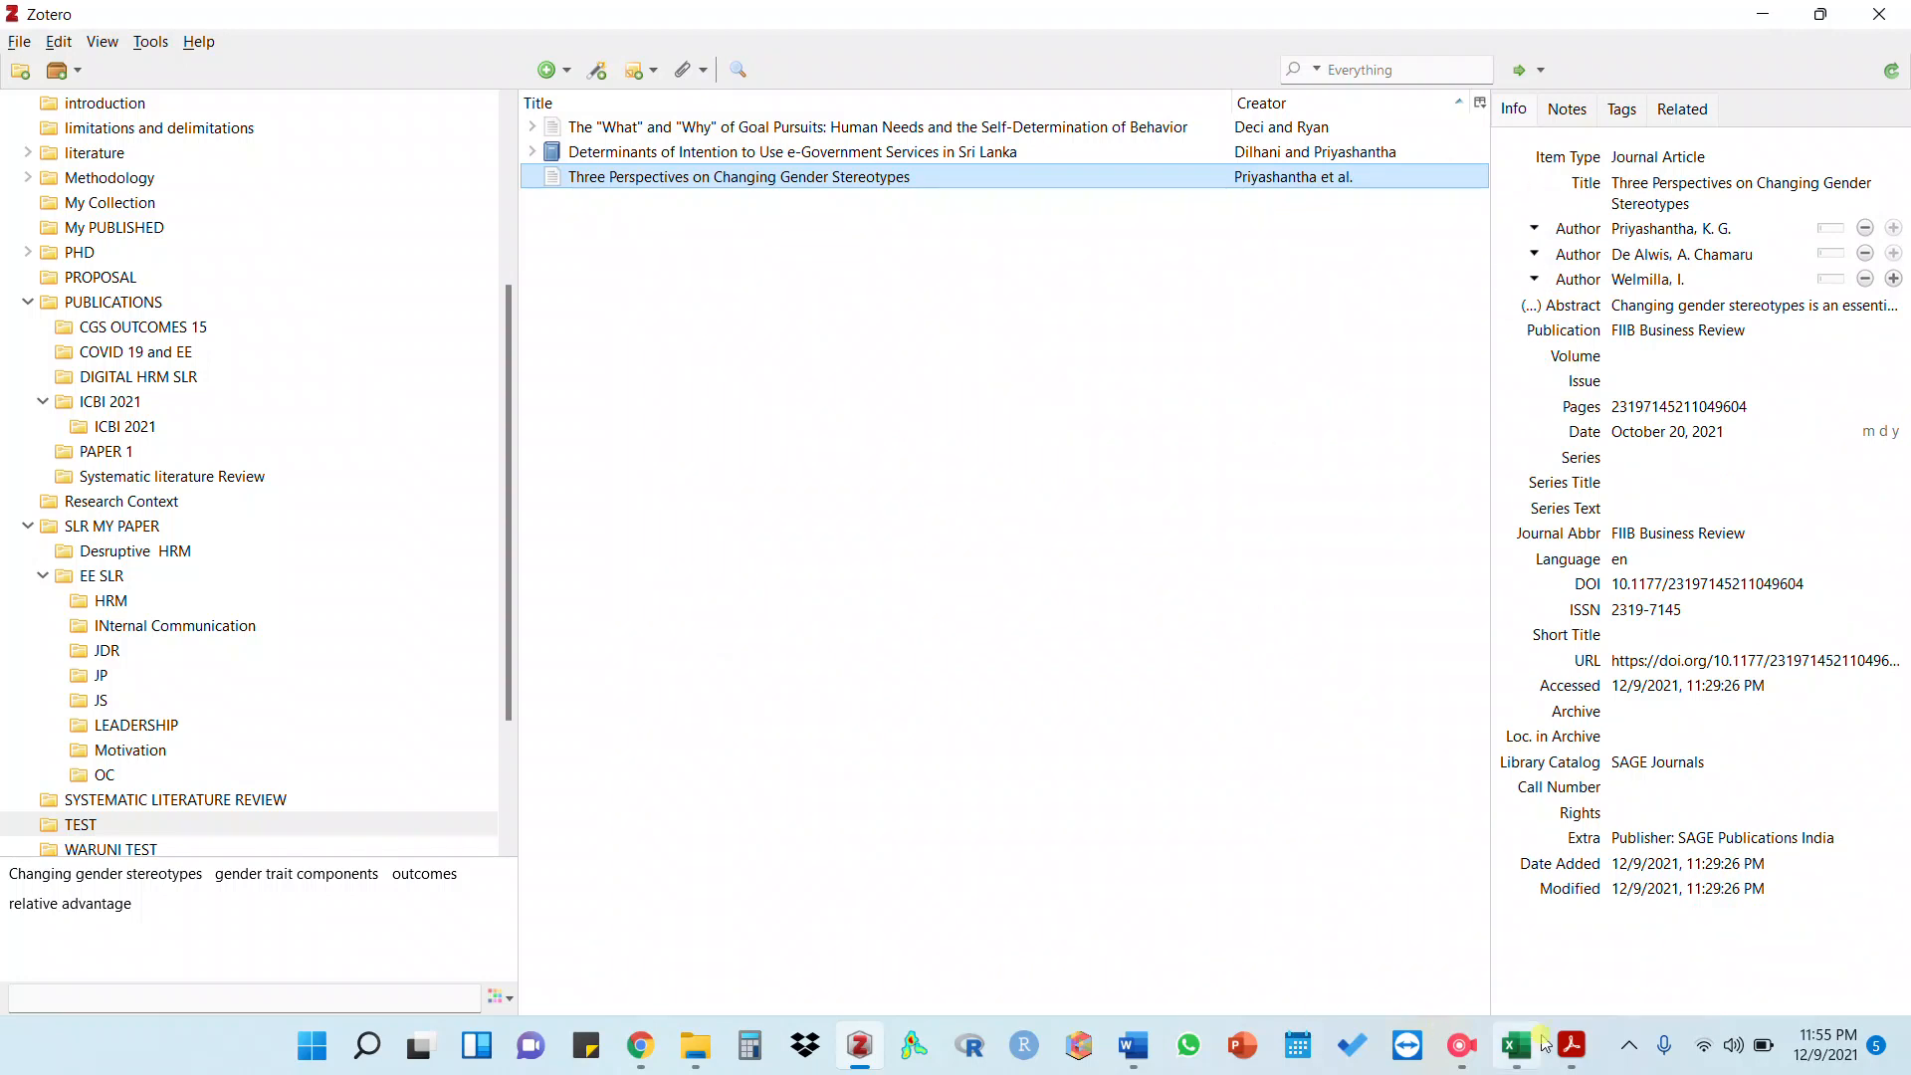
# Return to the Taylor & Francis article page in Chrome, then add the article to Zotero's TEST collection by its DOI 10.1207/S15327965PLI1104_01
pyautogui.click(882, 1053)
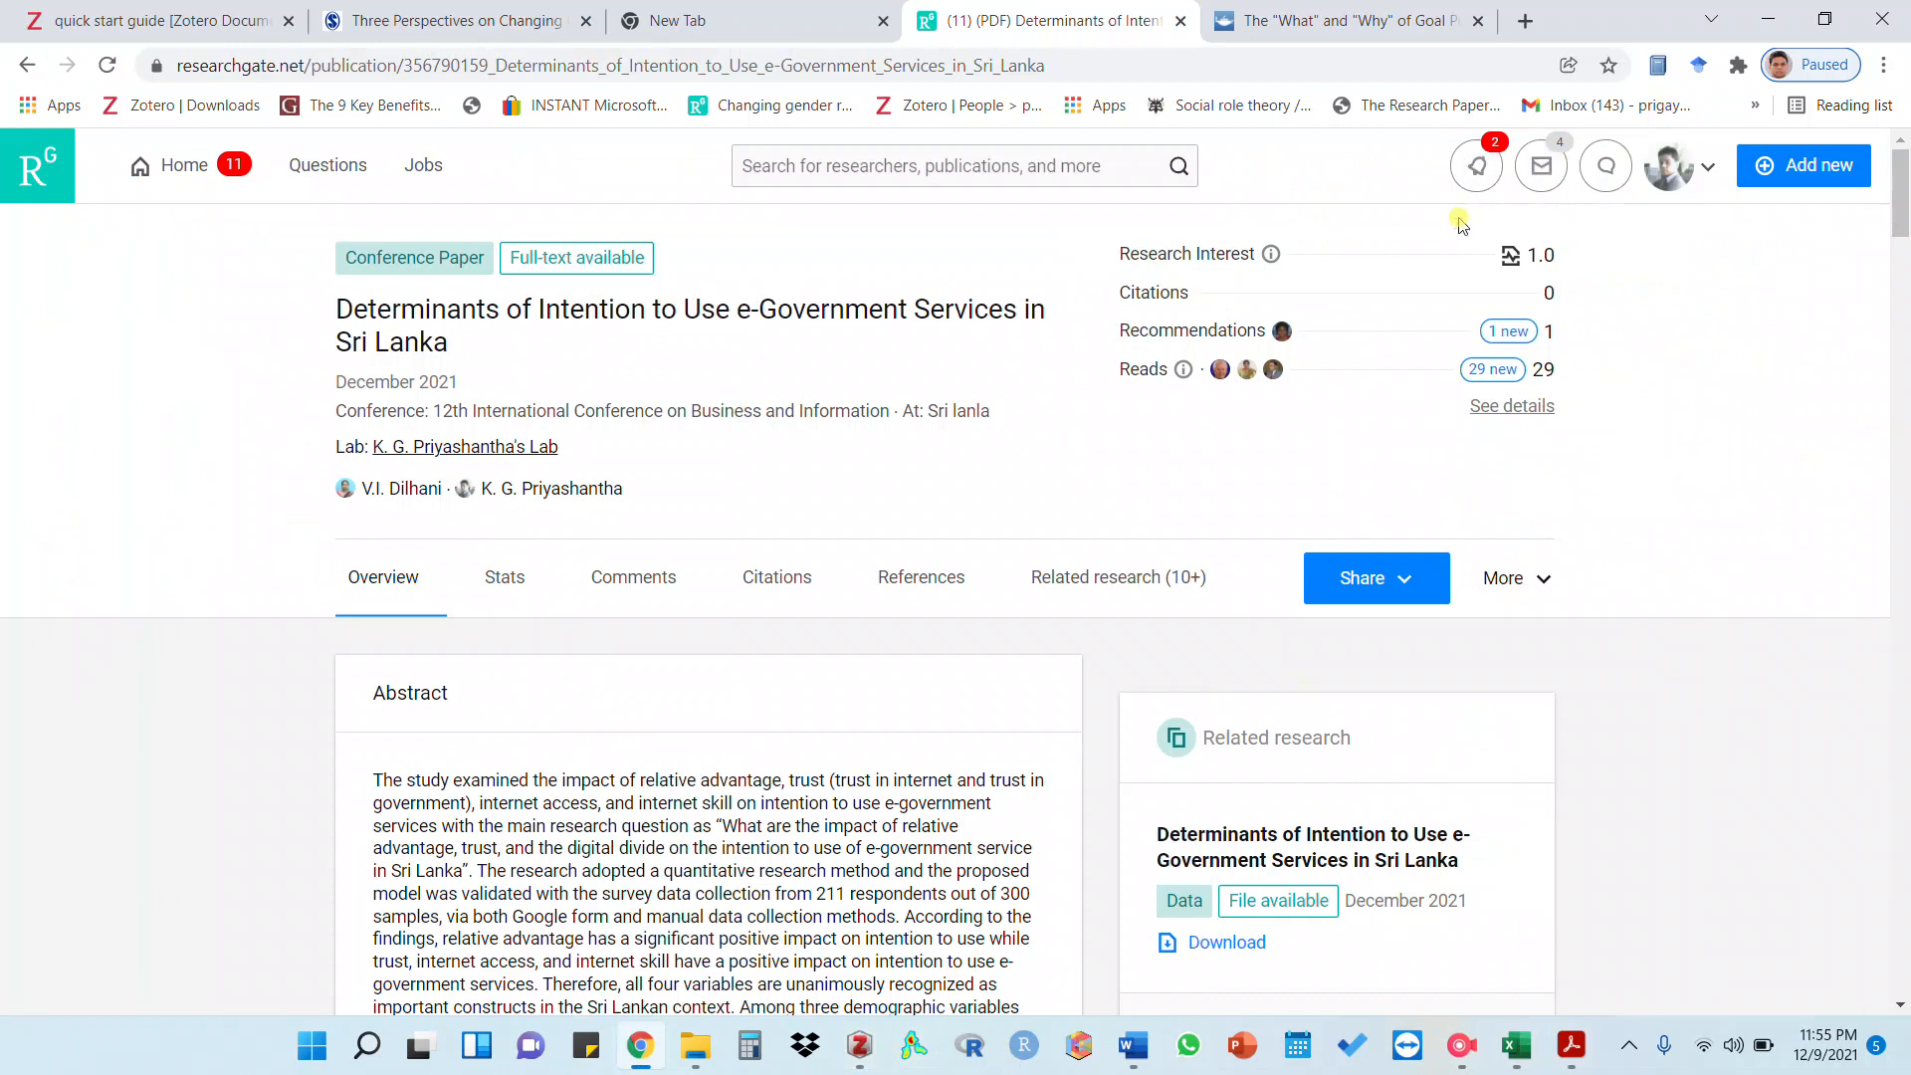
pyautogui.click(1325, 10)
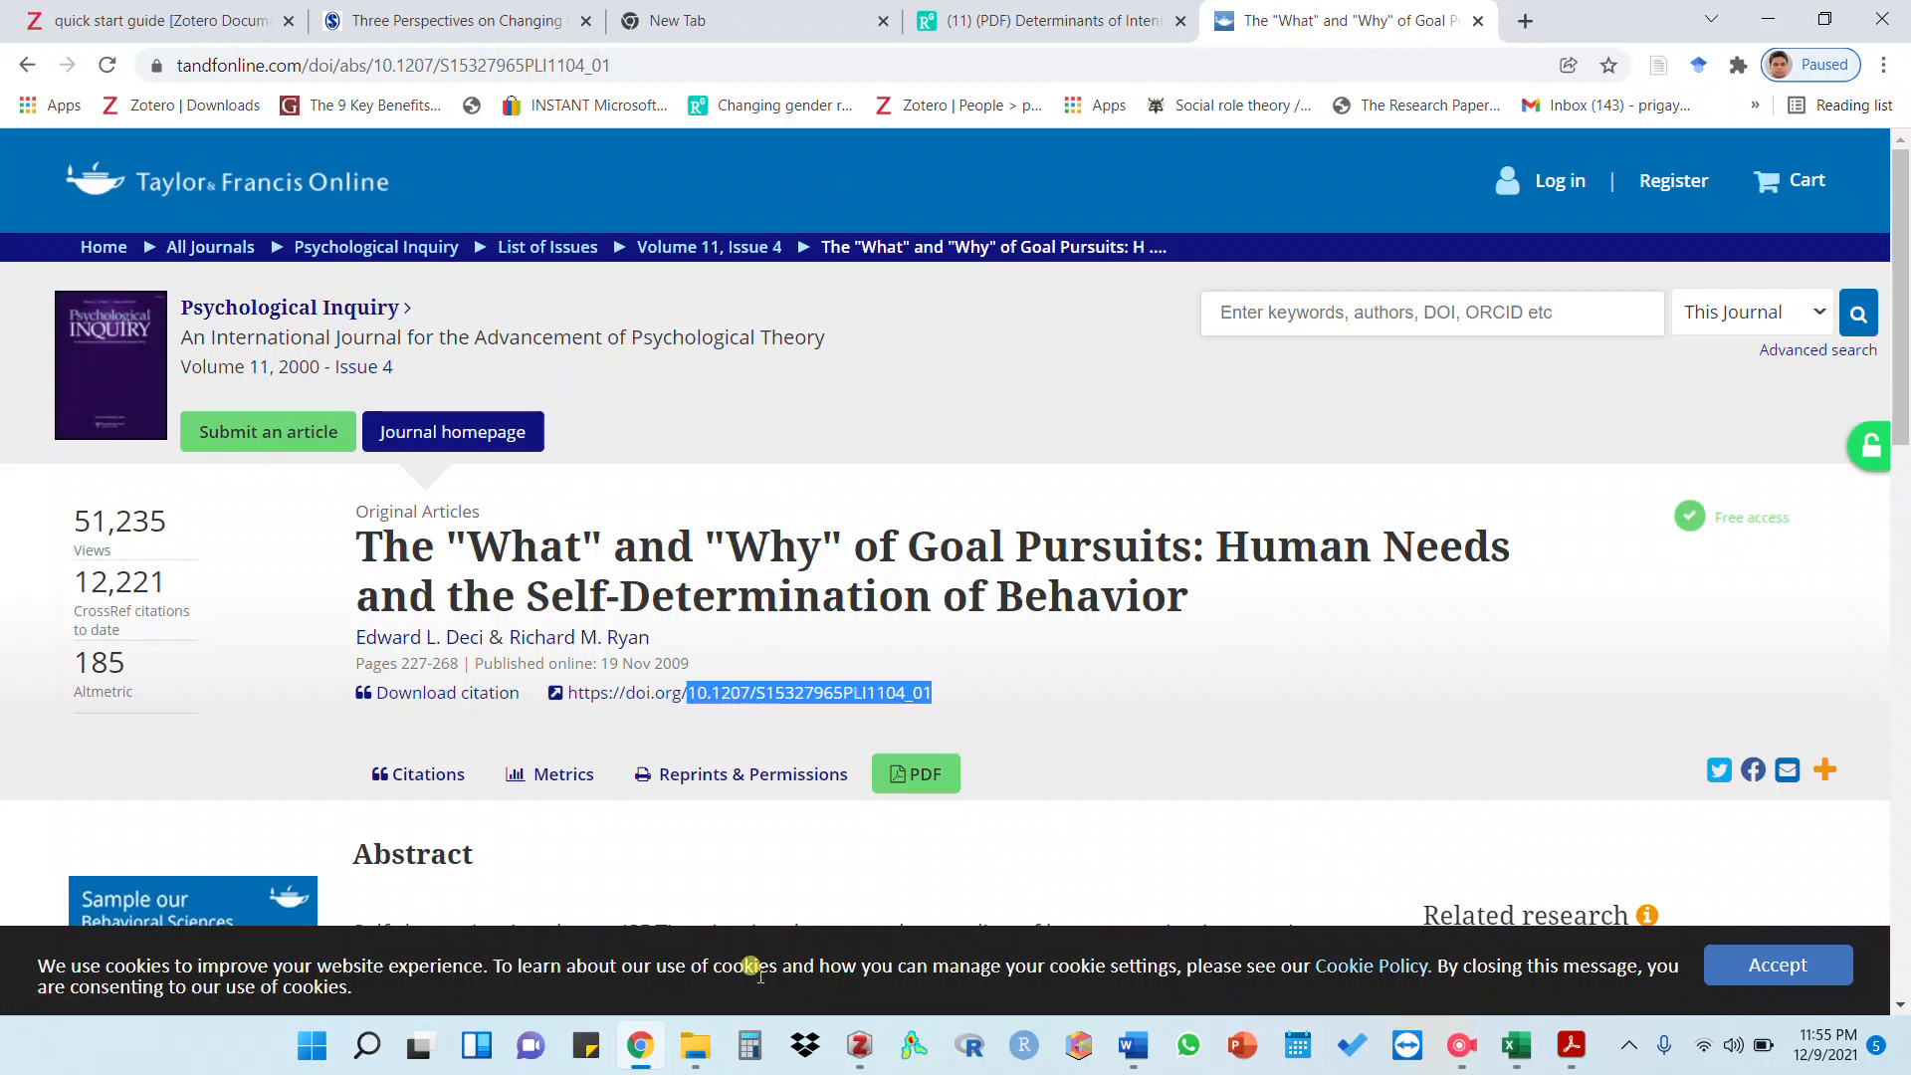
pyautogui.click(862, 1057)
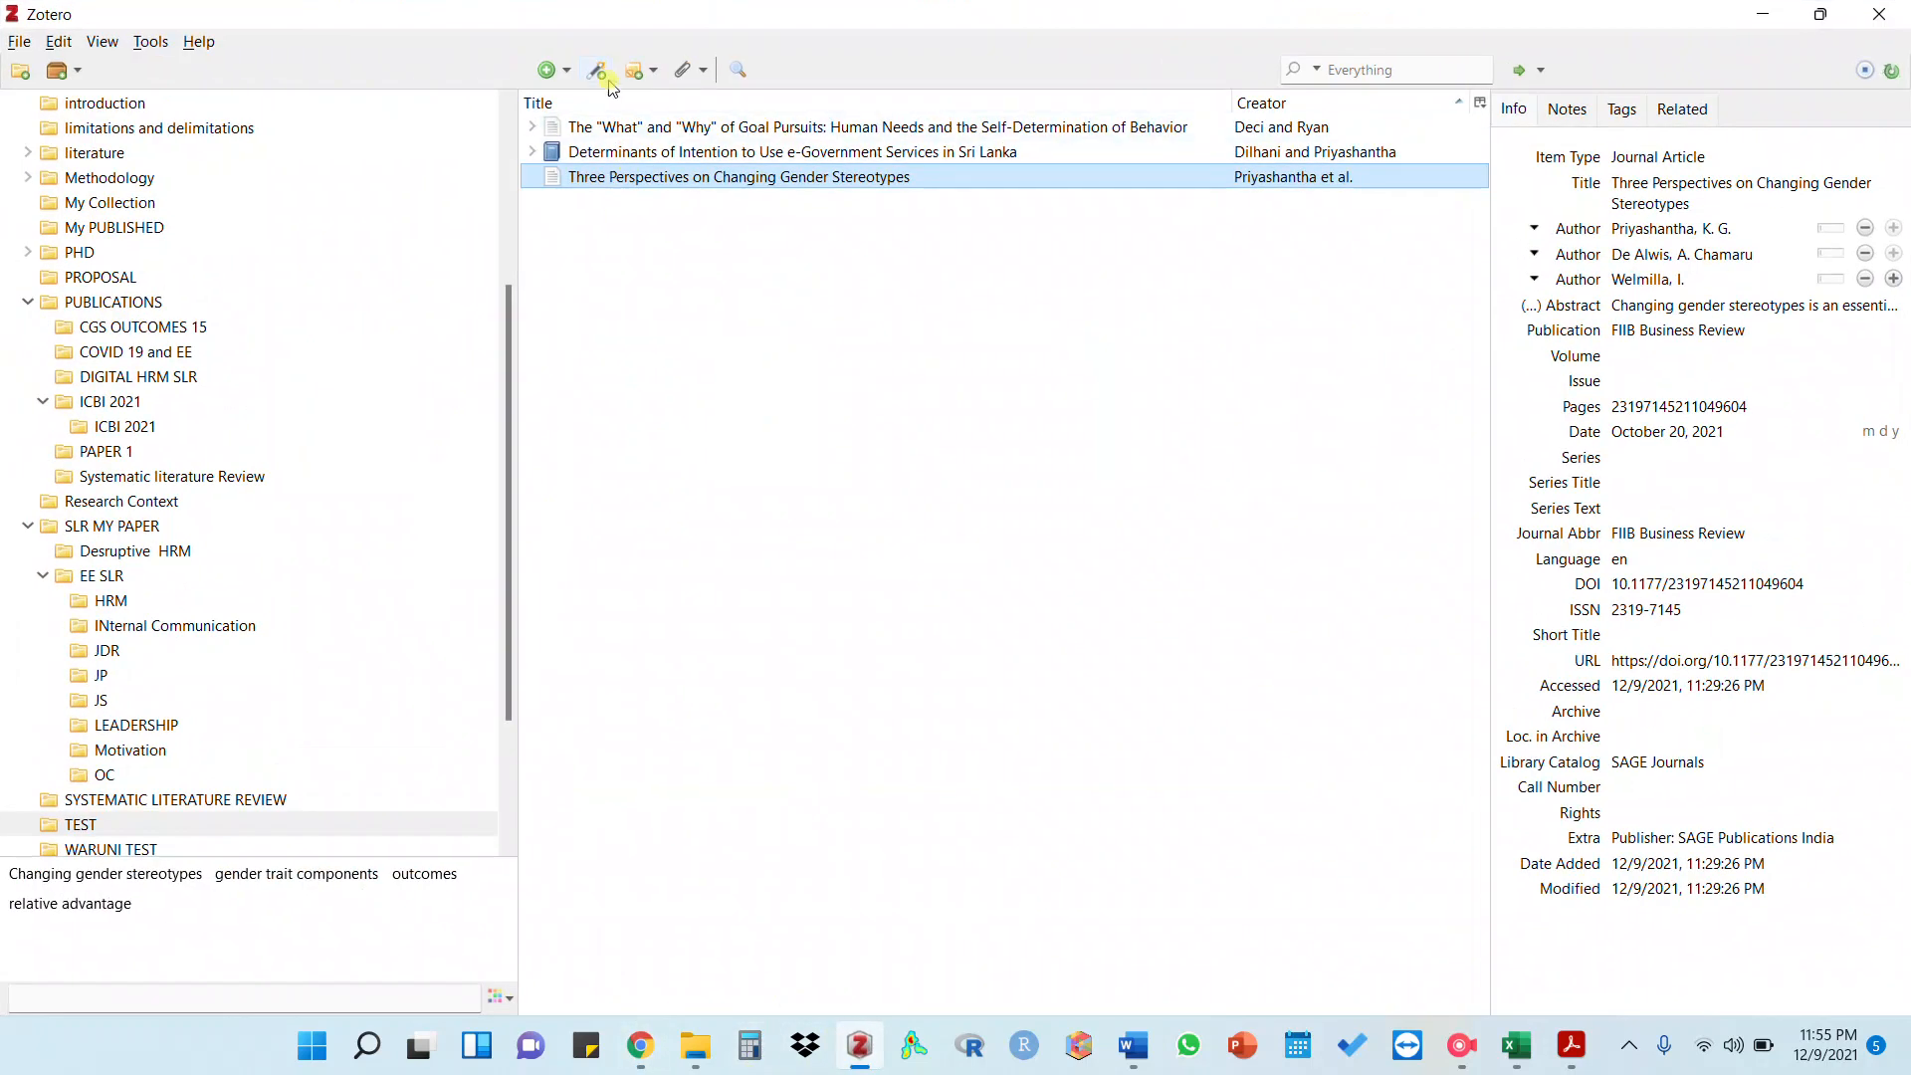
pyautogui.click(597, 70)
pyautogui.write('10.1207/S15327965PLI1104_01')
pyautogui.press('Return')
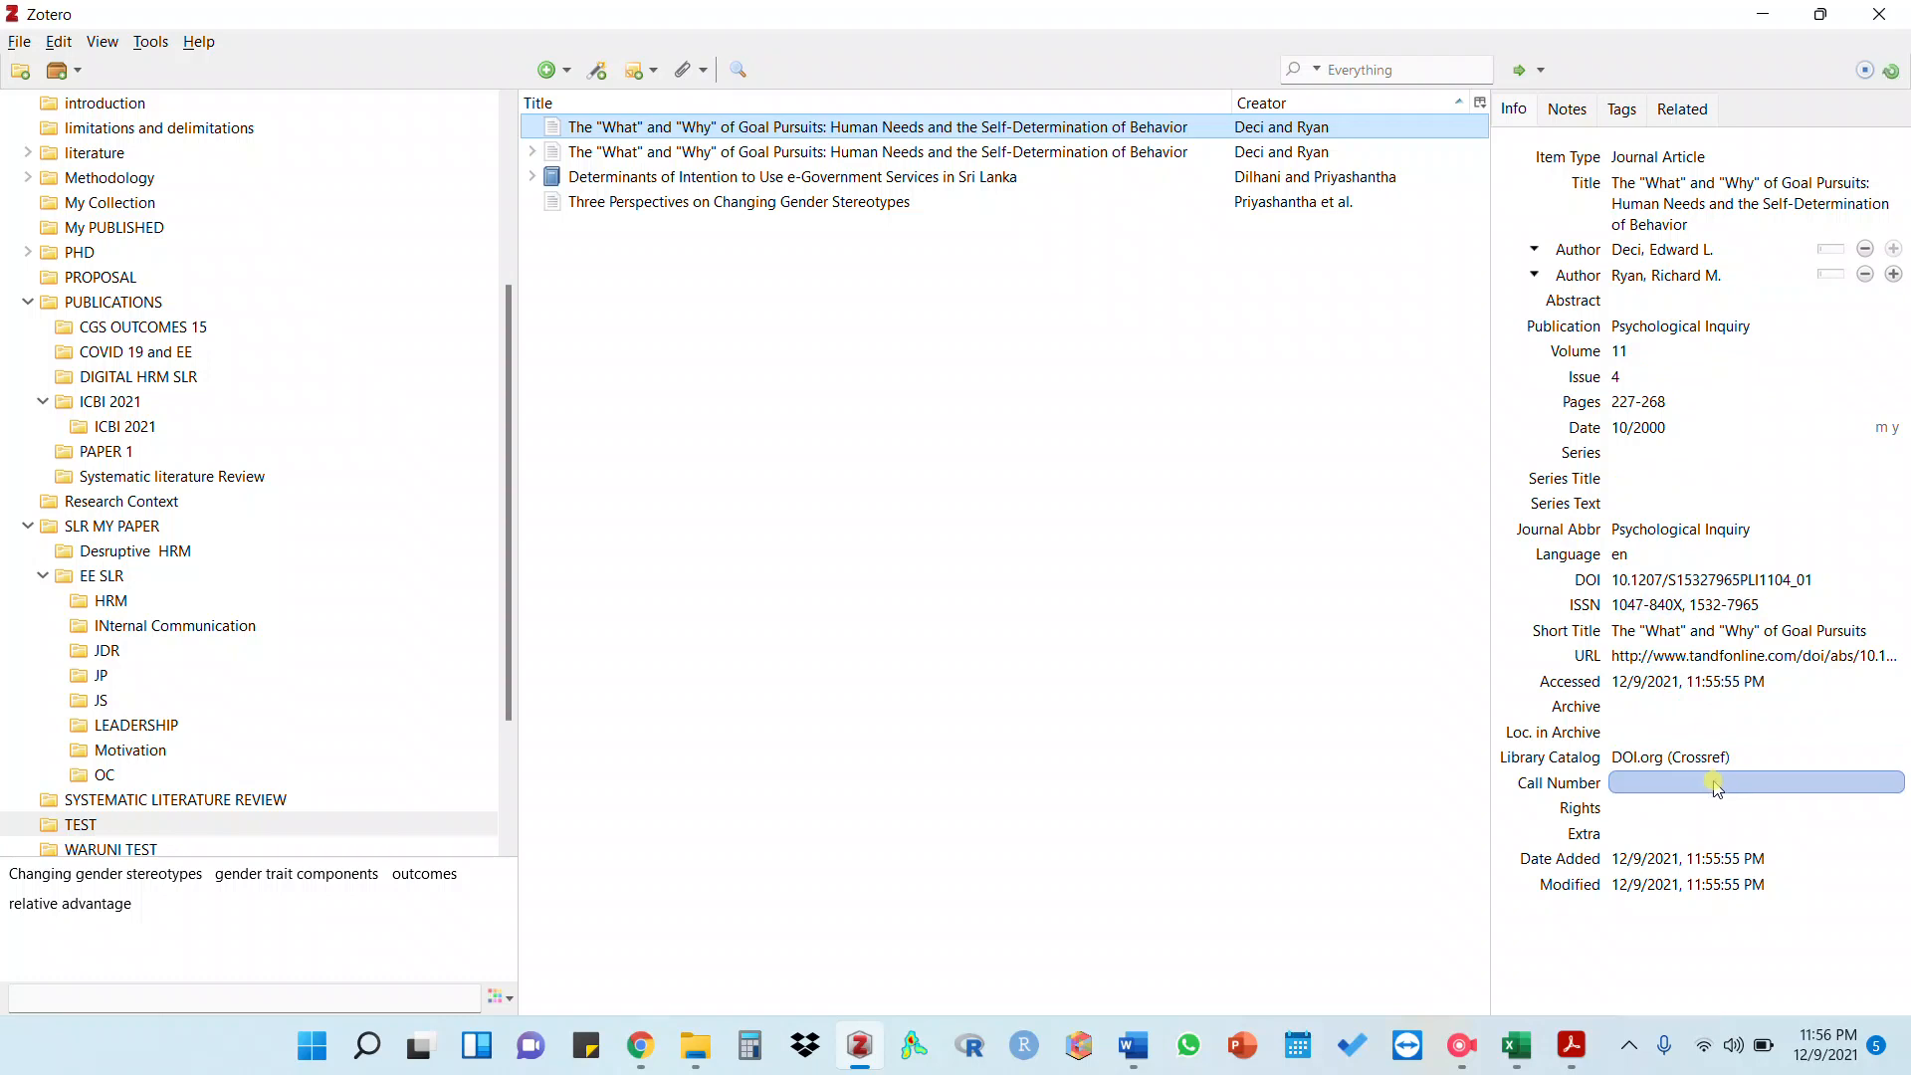
# Check the author fields of the newly added "The 'What' and 'Why' of Goal Pursuits" entry in the TEST collection
pyautogui.click(1272, 129)
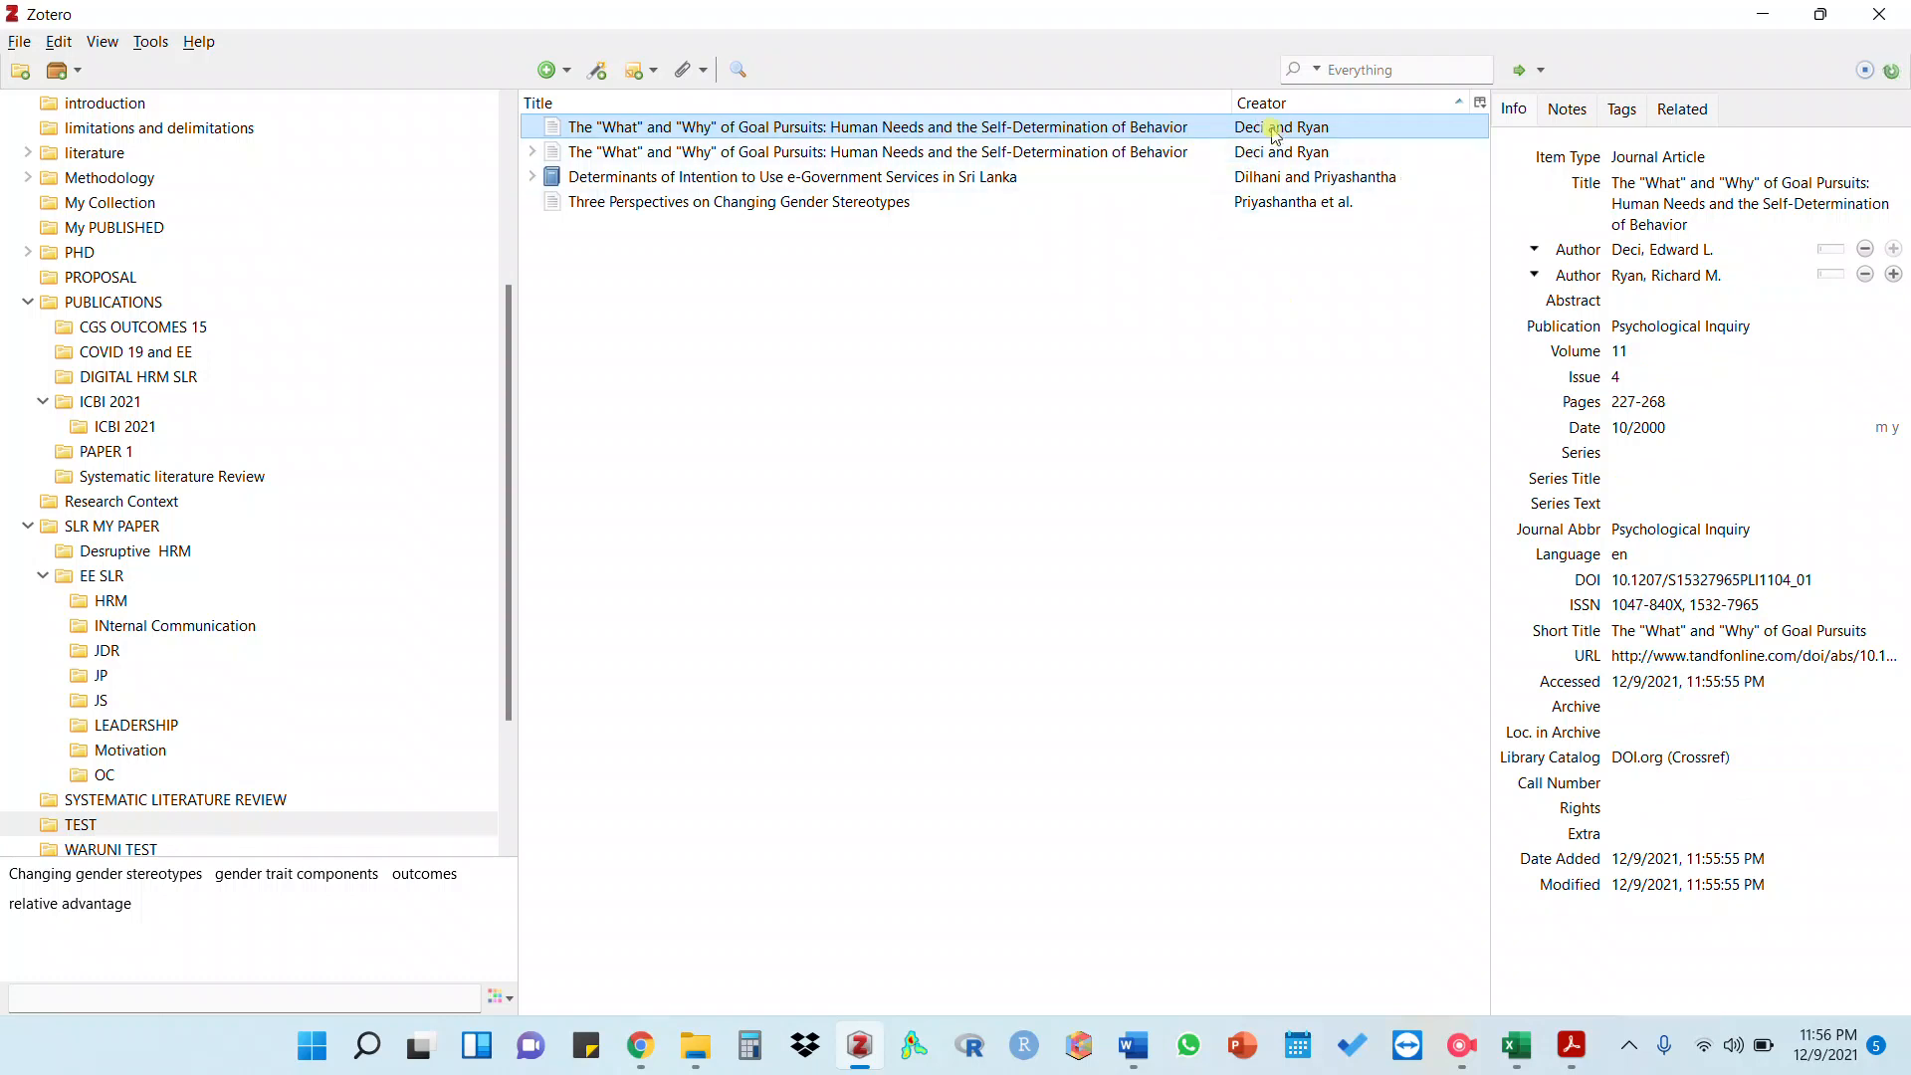
pyautogui.click(1622, 248)
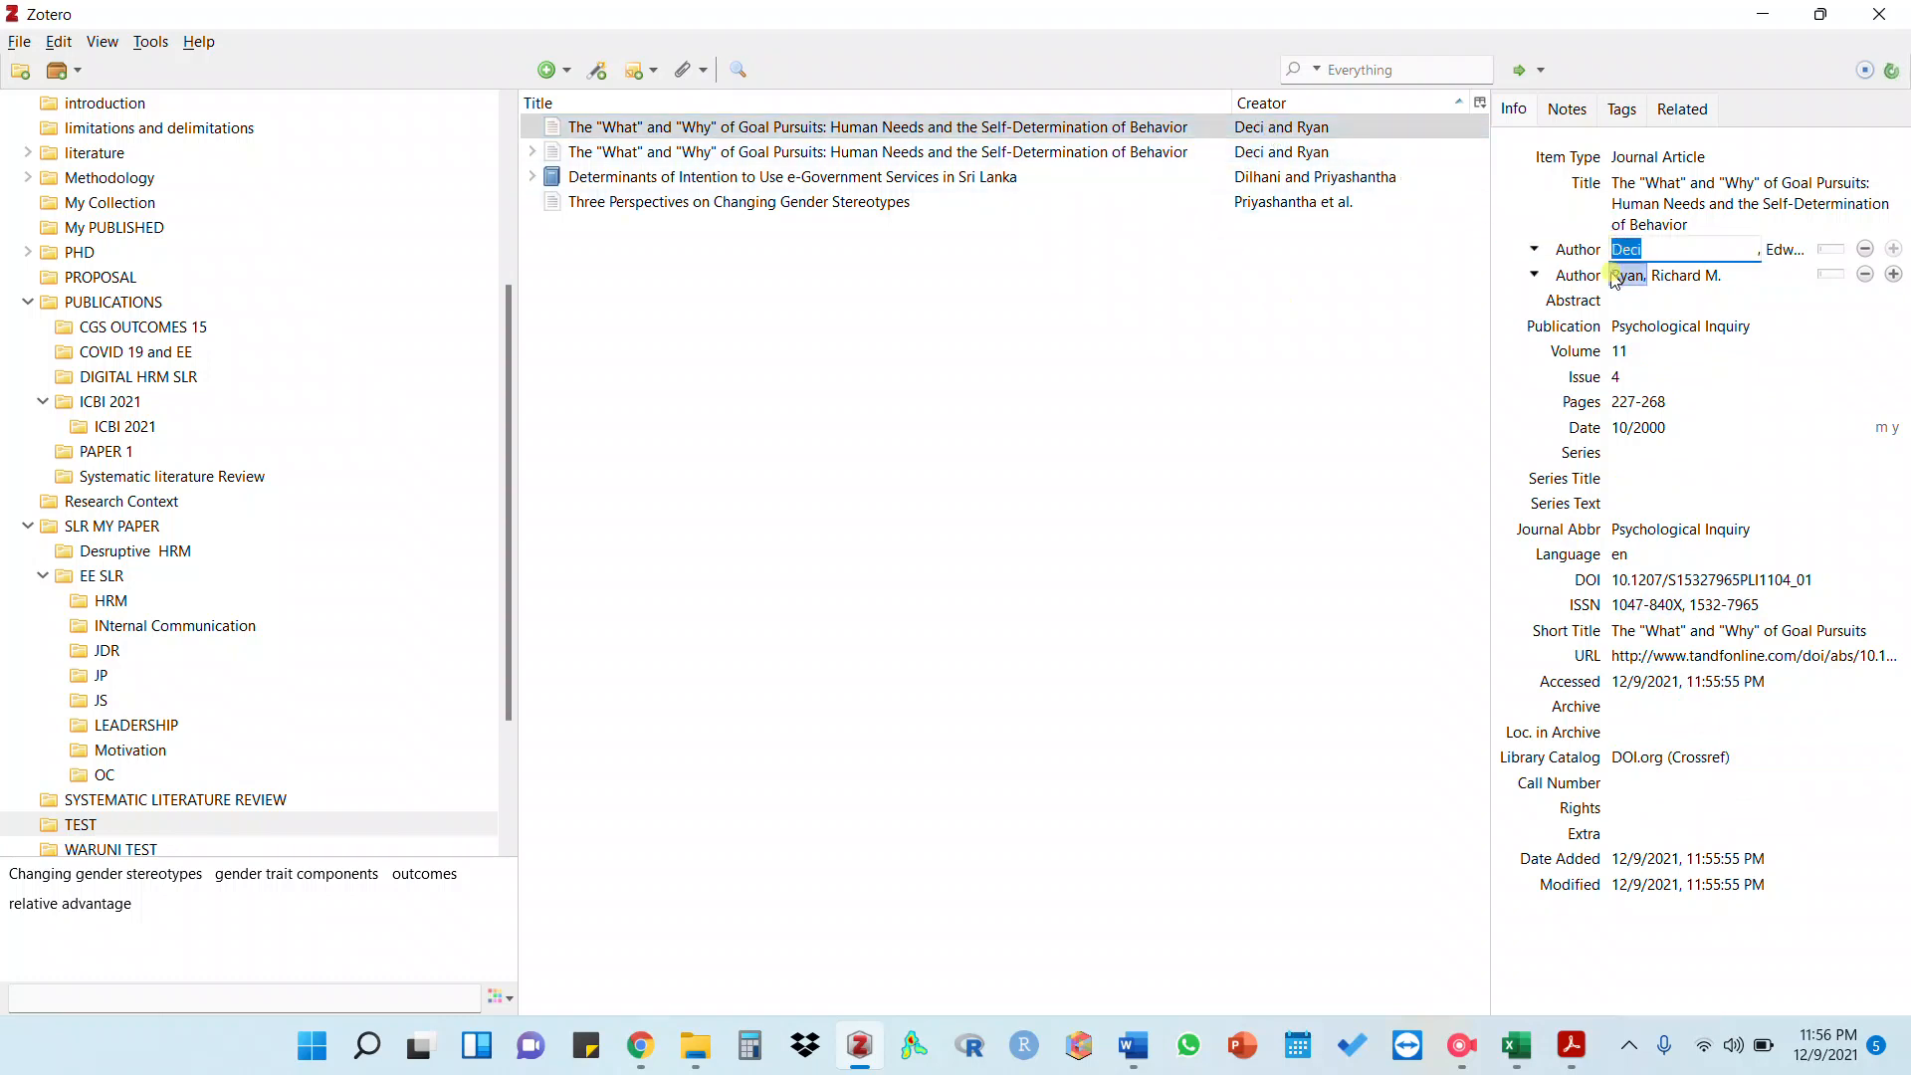
pyautogui.click(1253, 133)
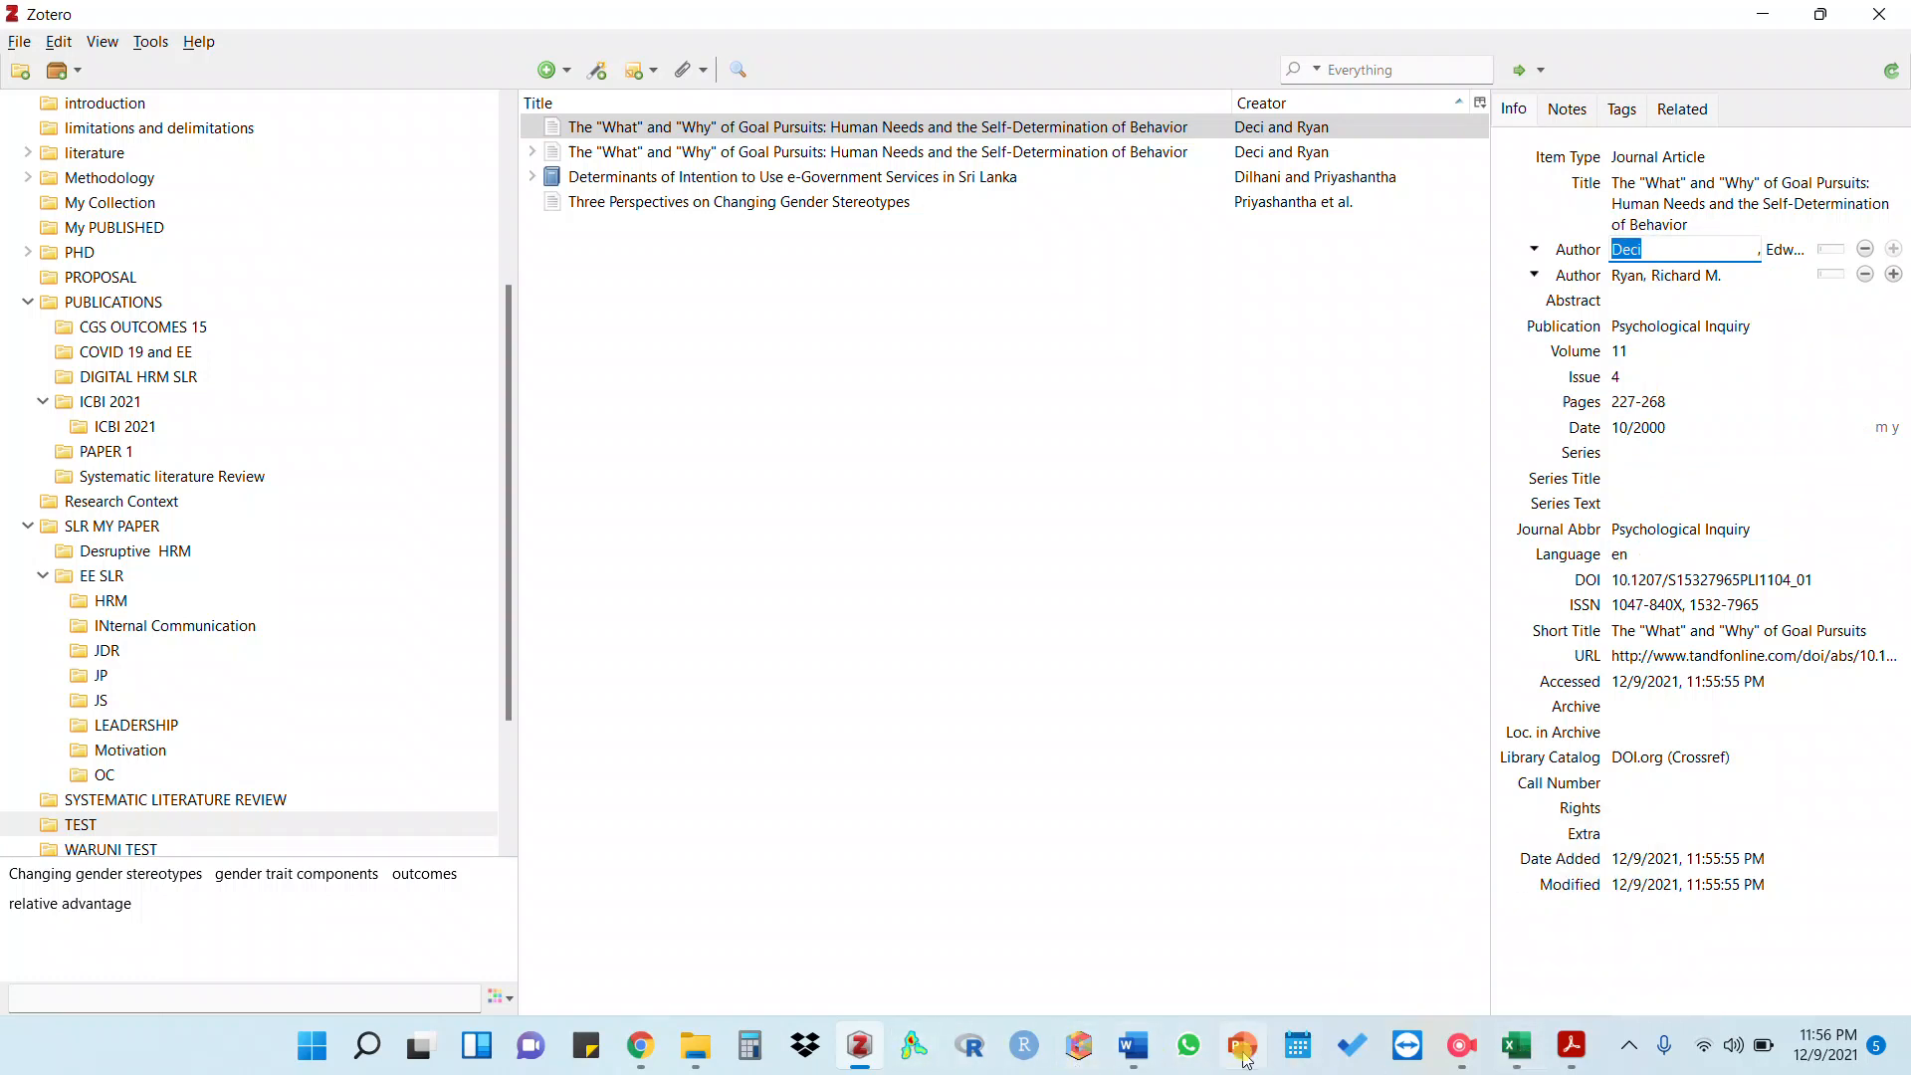
# Switch to Word and cite "Intrinsic and Extrinsic Motivations: Classic Definitions and New Directions" (2000) through Zotero at the end of the paragraph
pyautogui.click(1132, 1045)
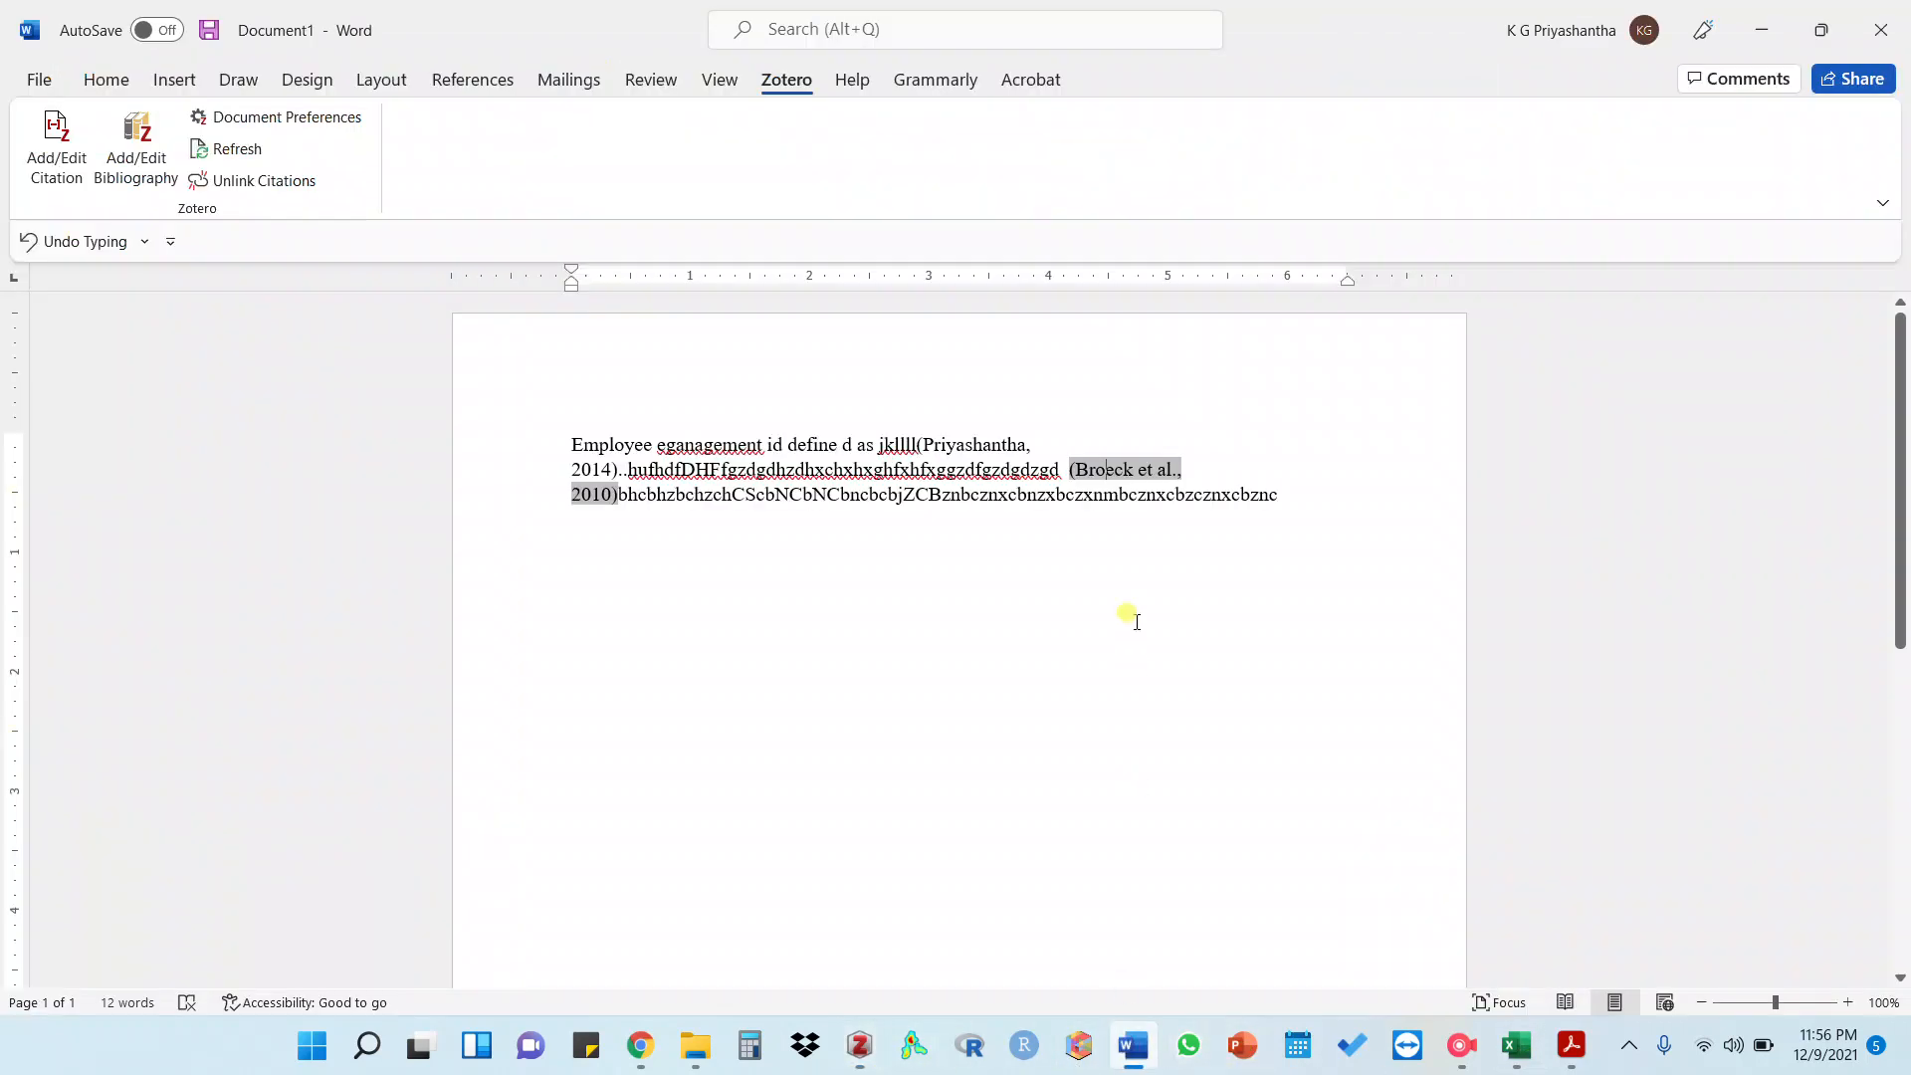
pyautogui.click(1273, 493)
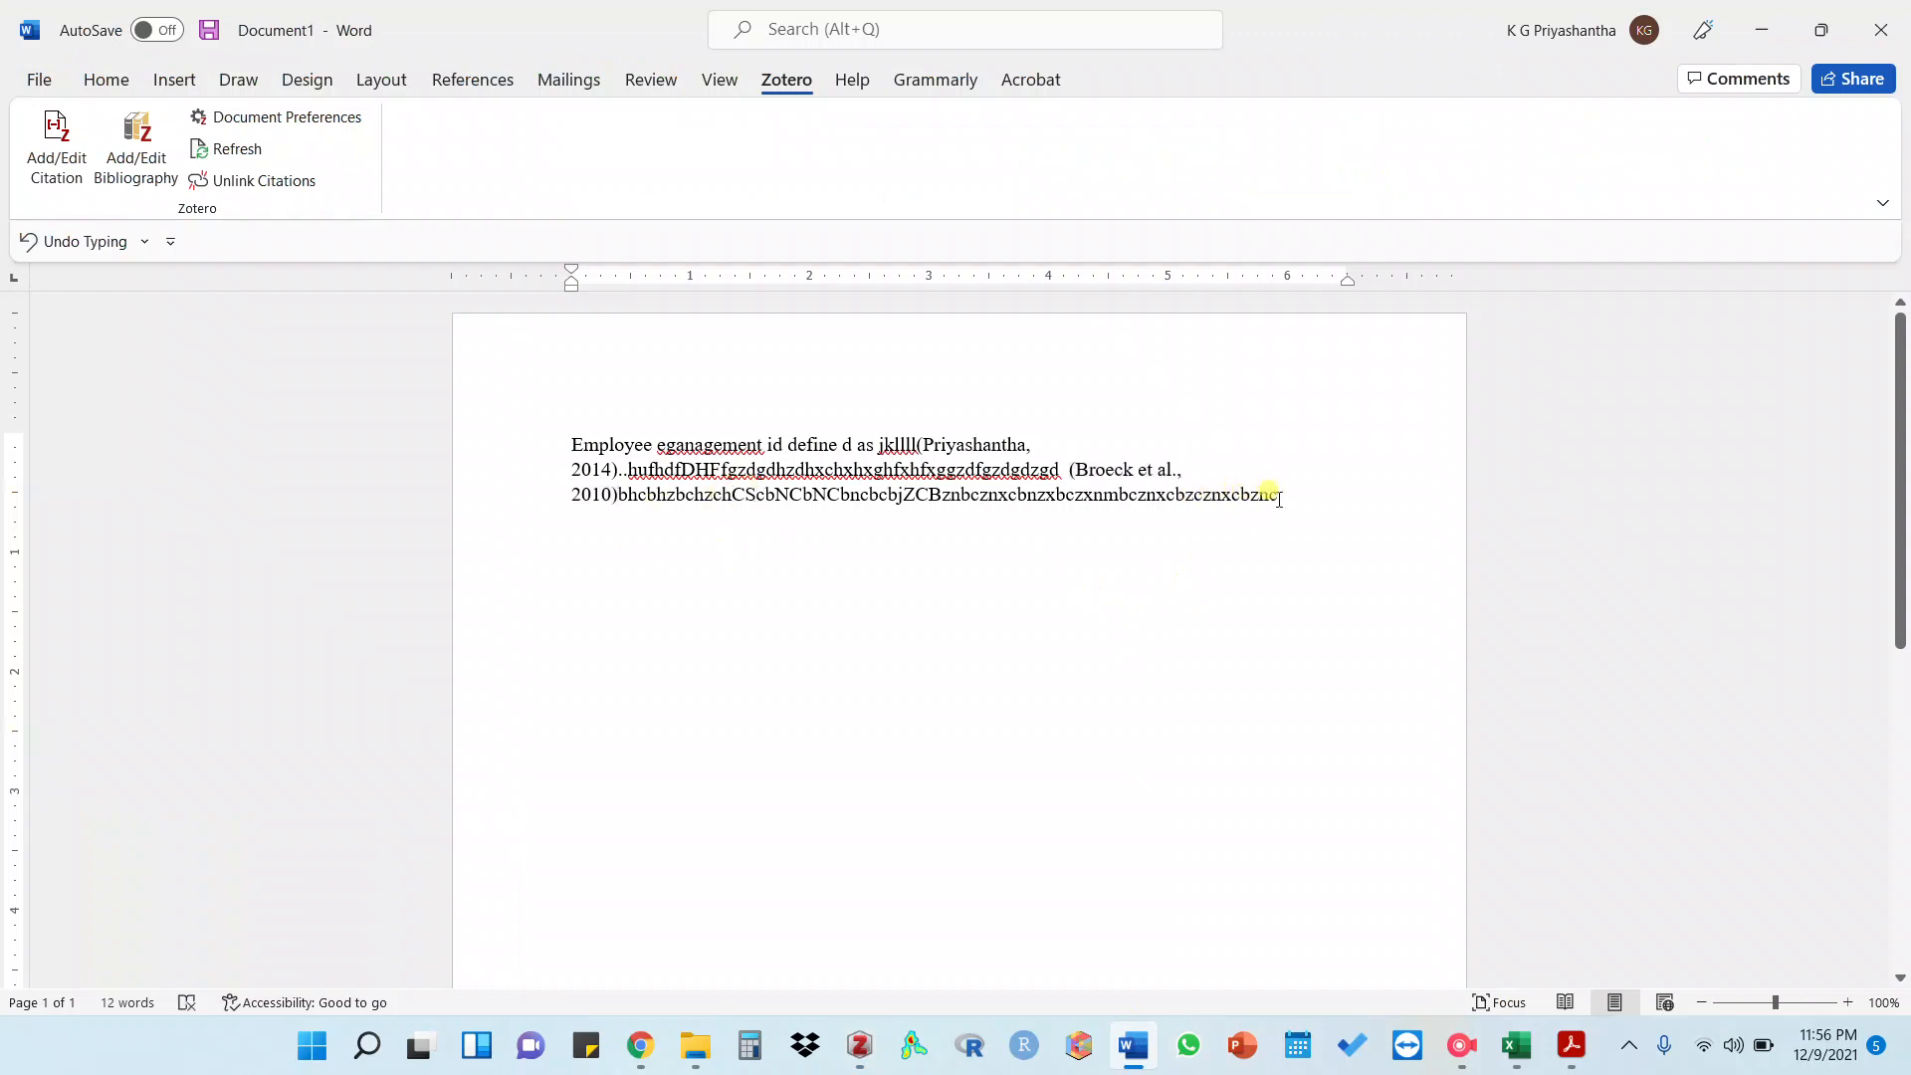
pyautogui.click(44, 147)
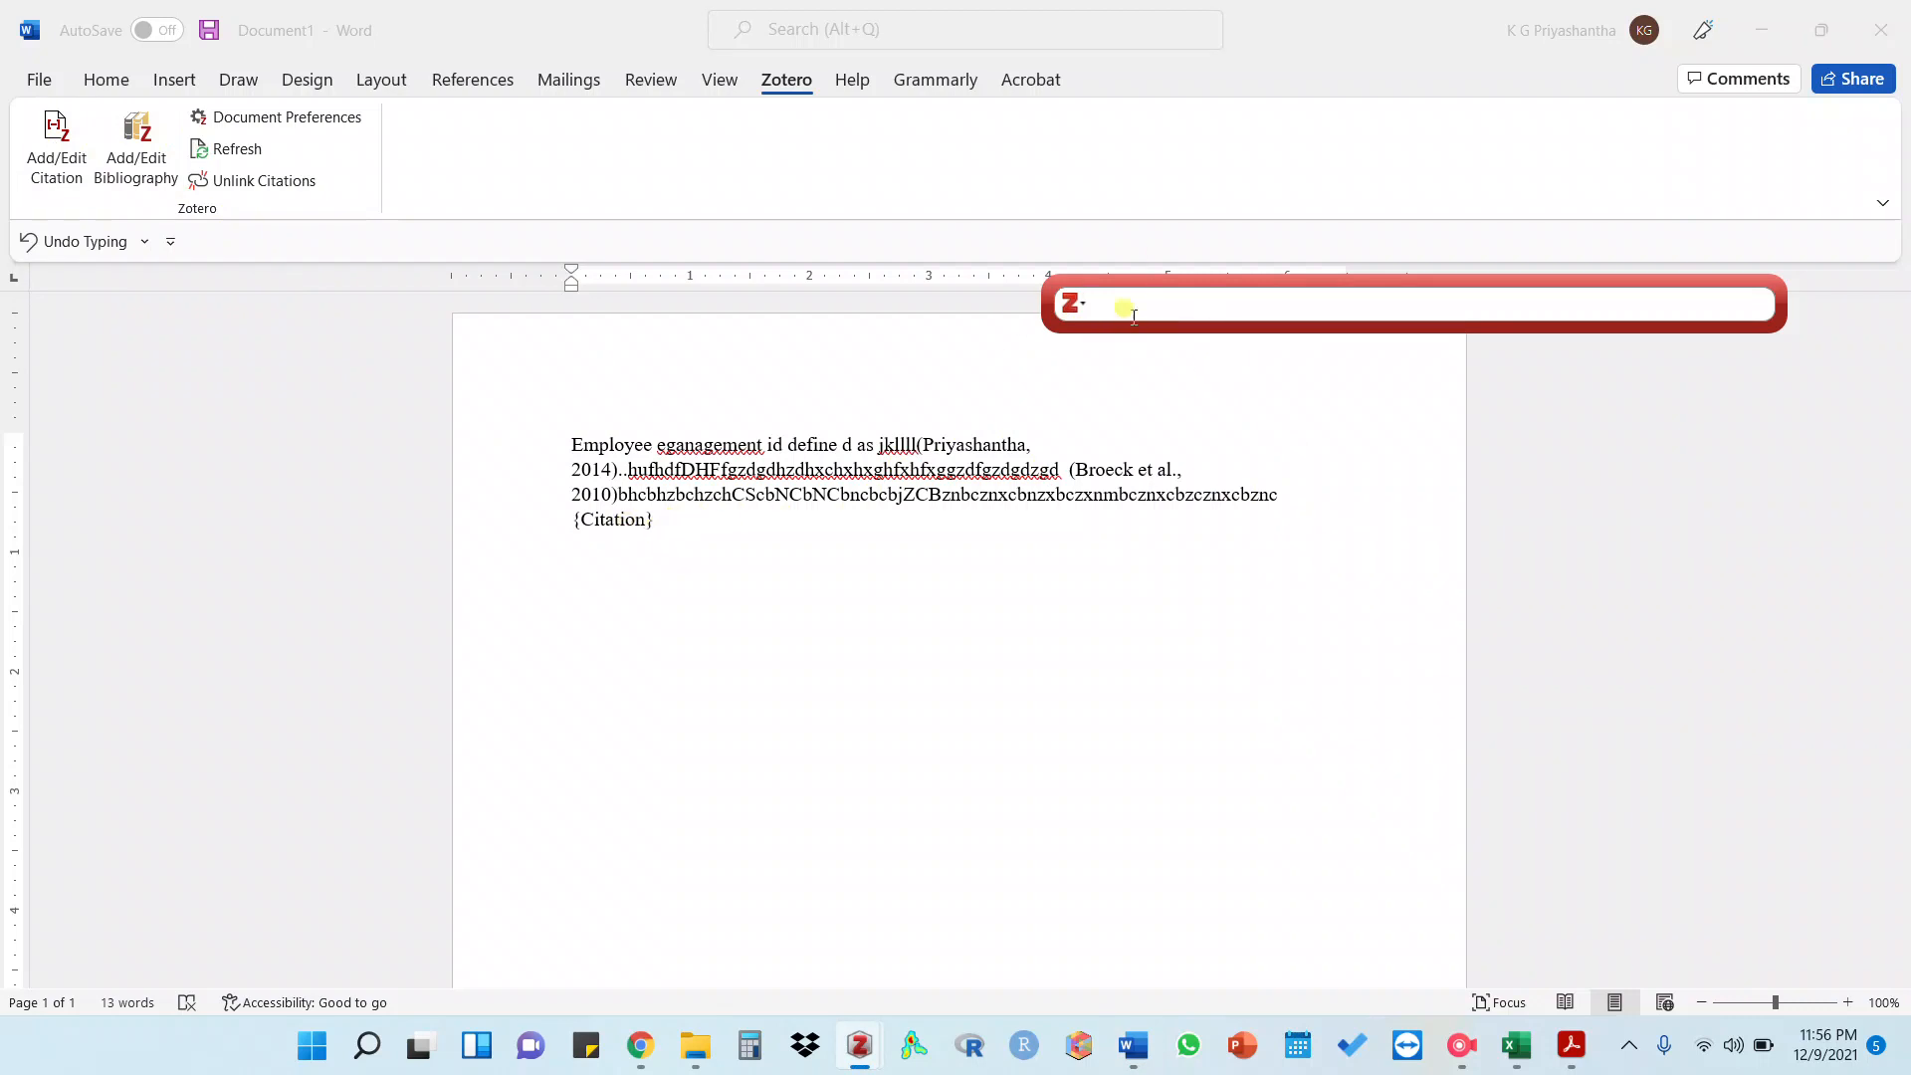
pyautogui.write('Deci')
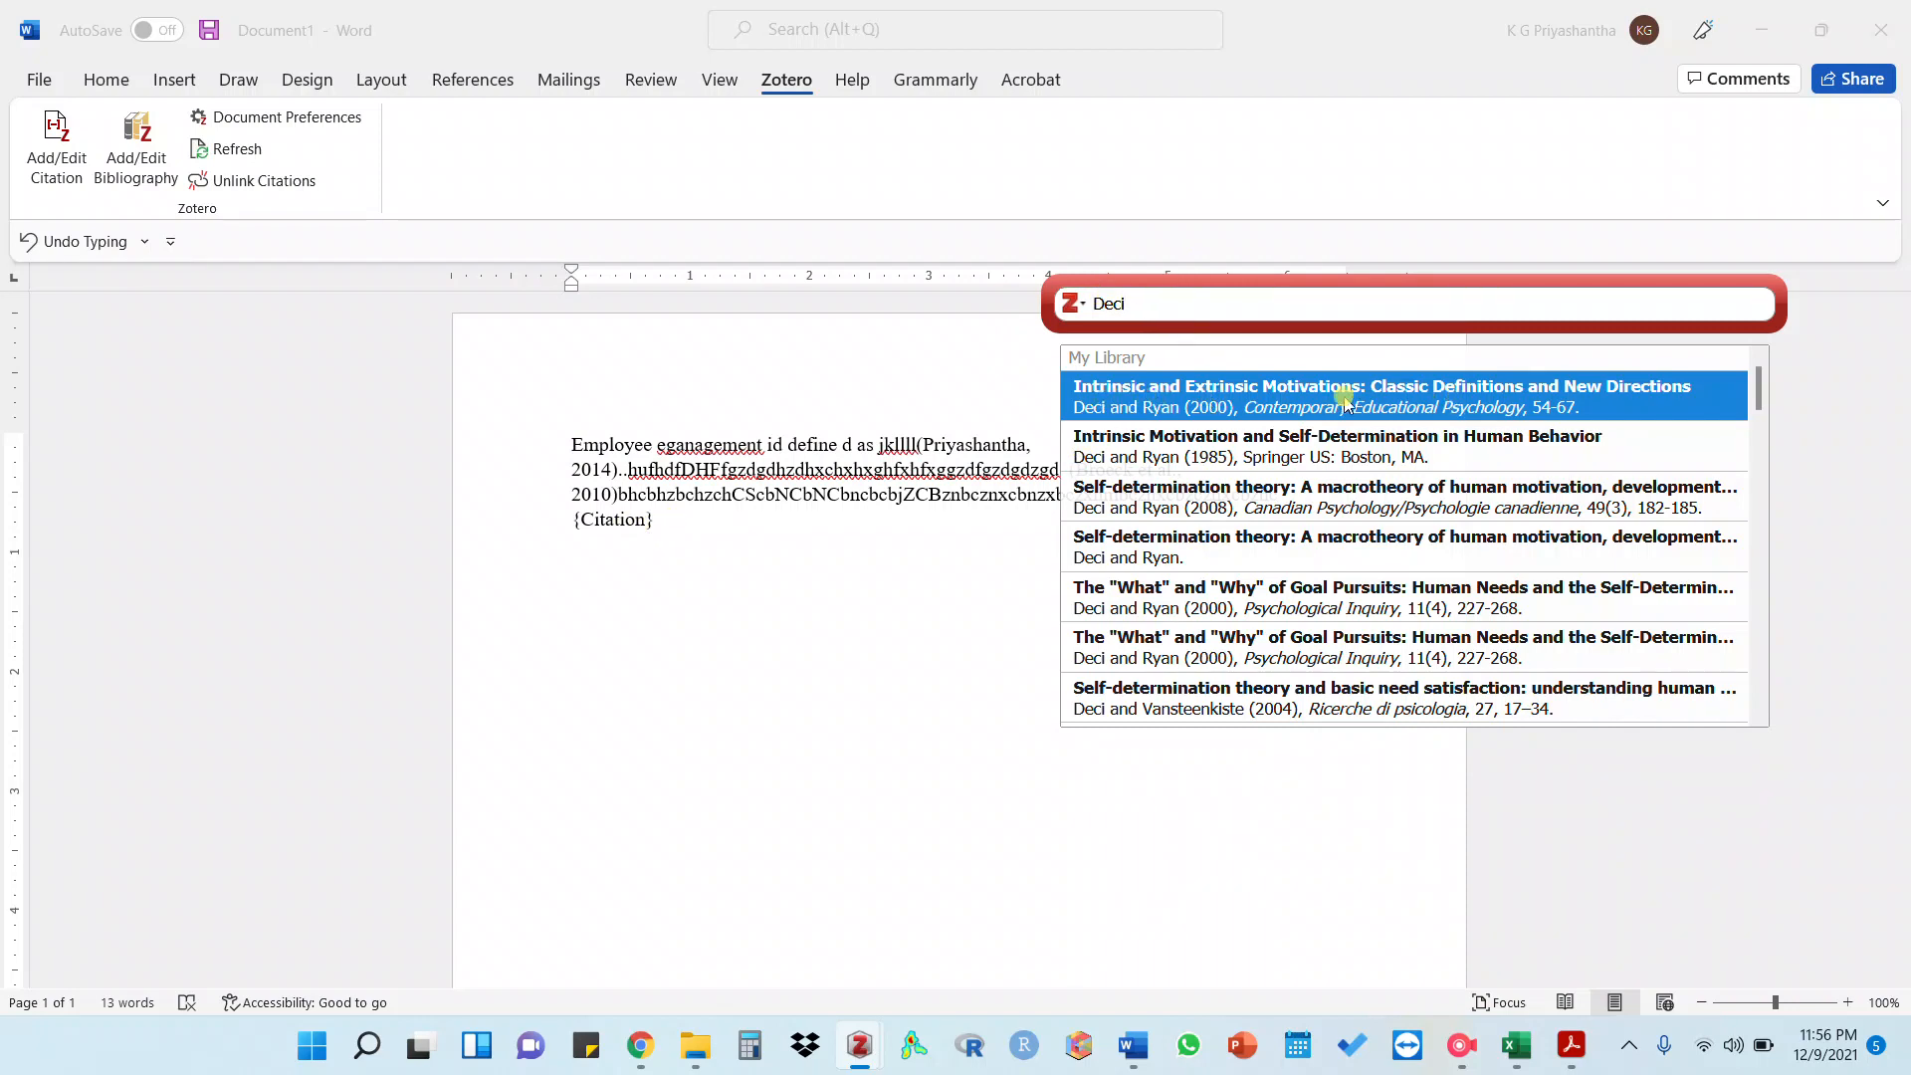
pyautogui.click(1310, 402)
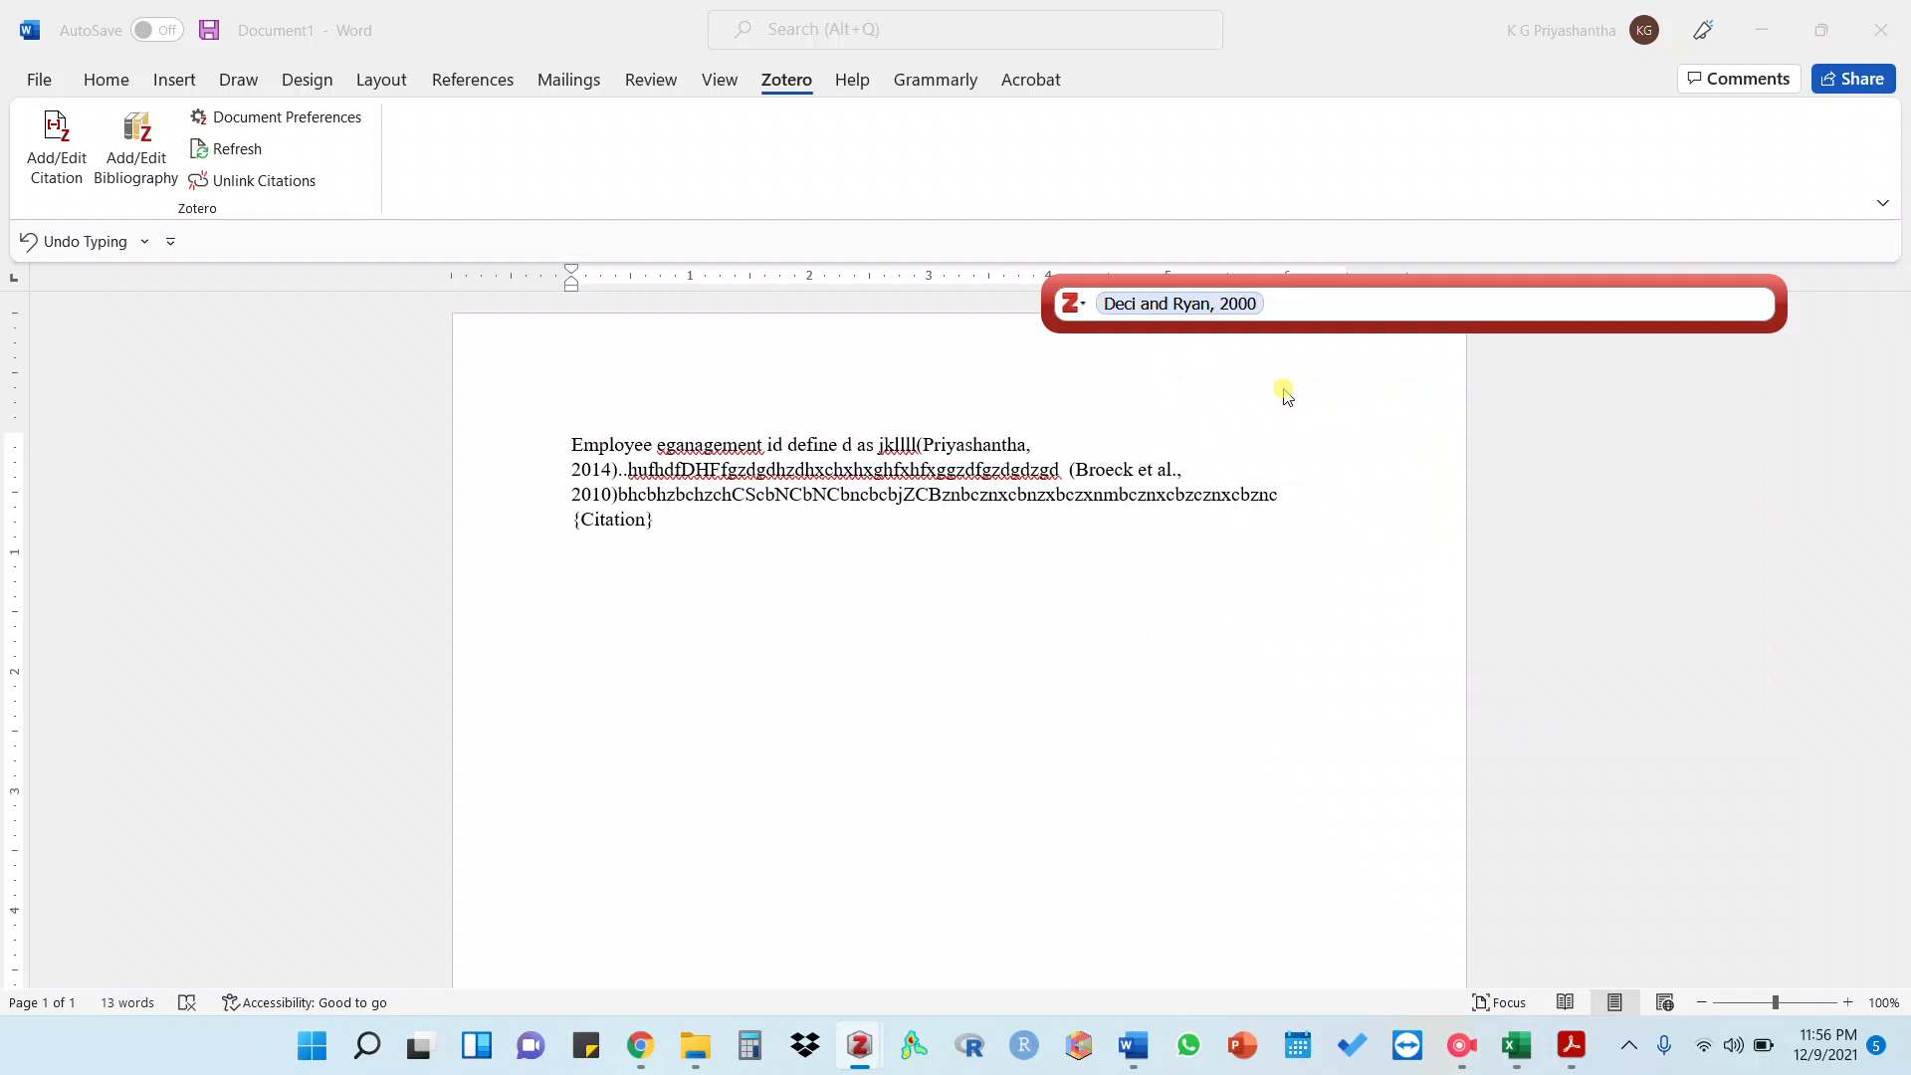
pyautogui.press('Return')
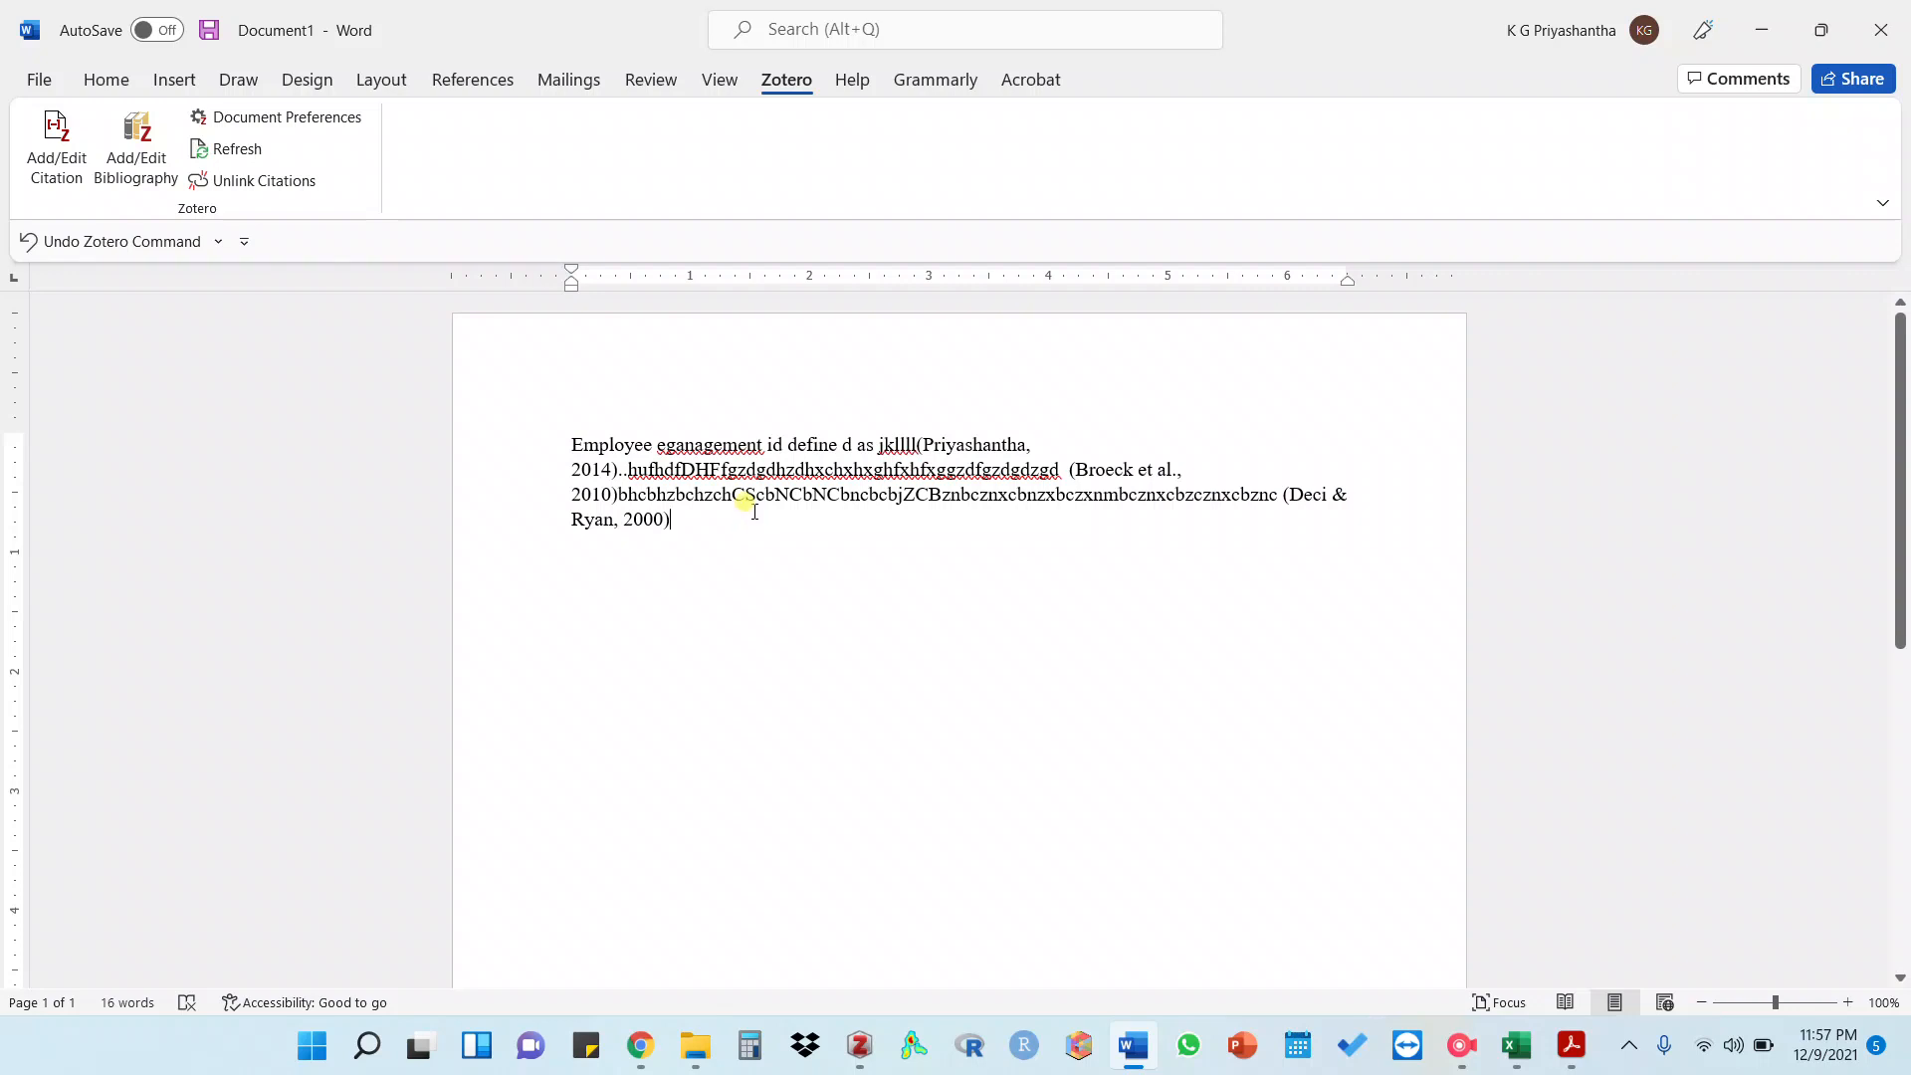
# Add the heading "References" below the paragraph, leaving a blank line between, and make it bold
pyautogui.press('Return')
pyautogui.press('Return')
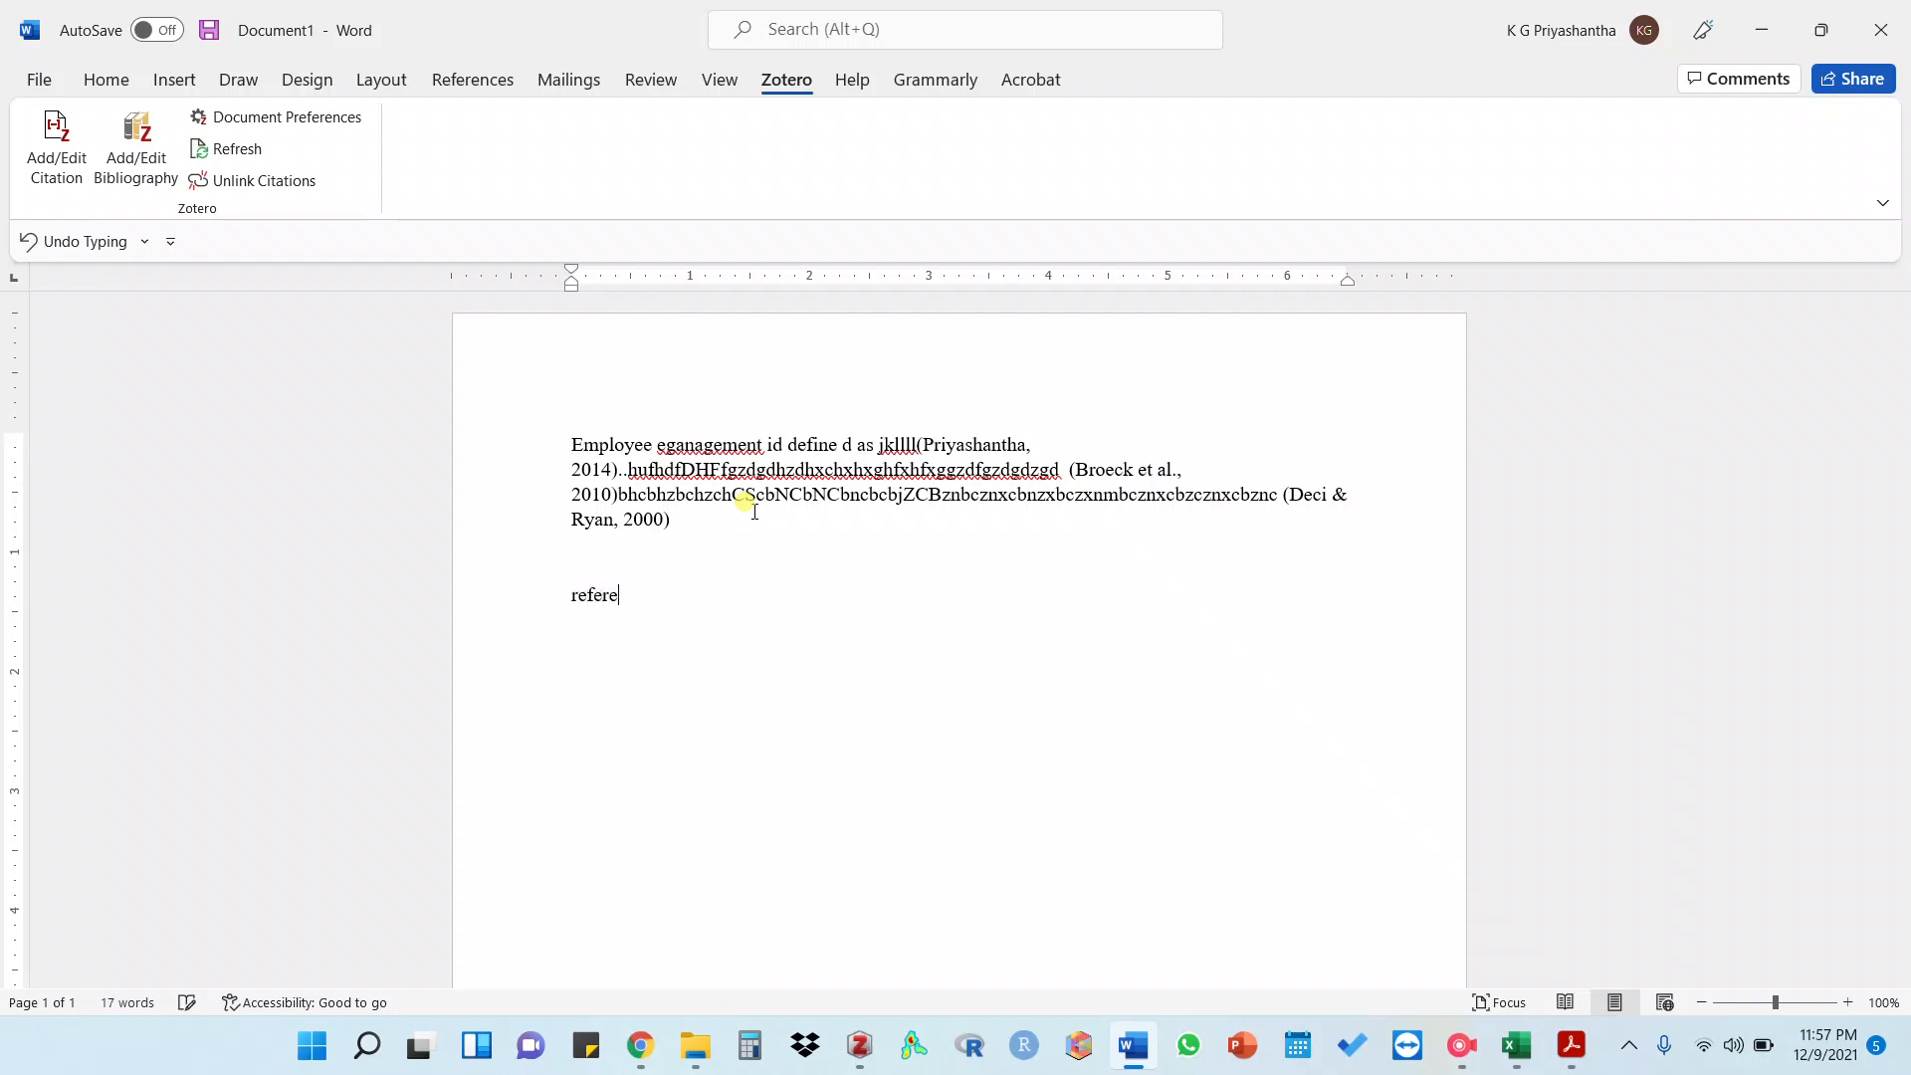
pyautogui.write('references')
pyautogui.press('Return')
pyautogui.click(527, 602)
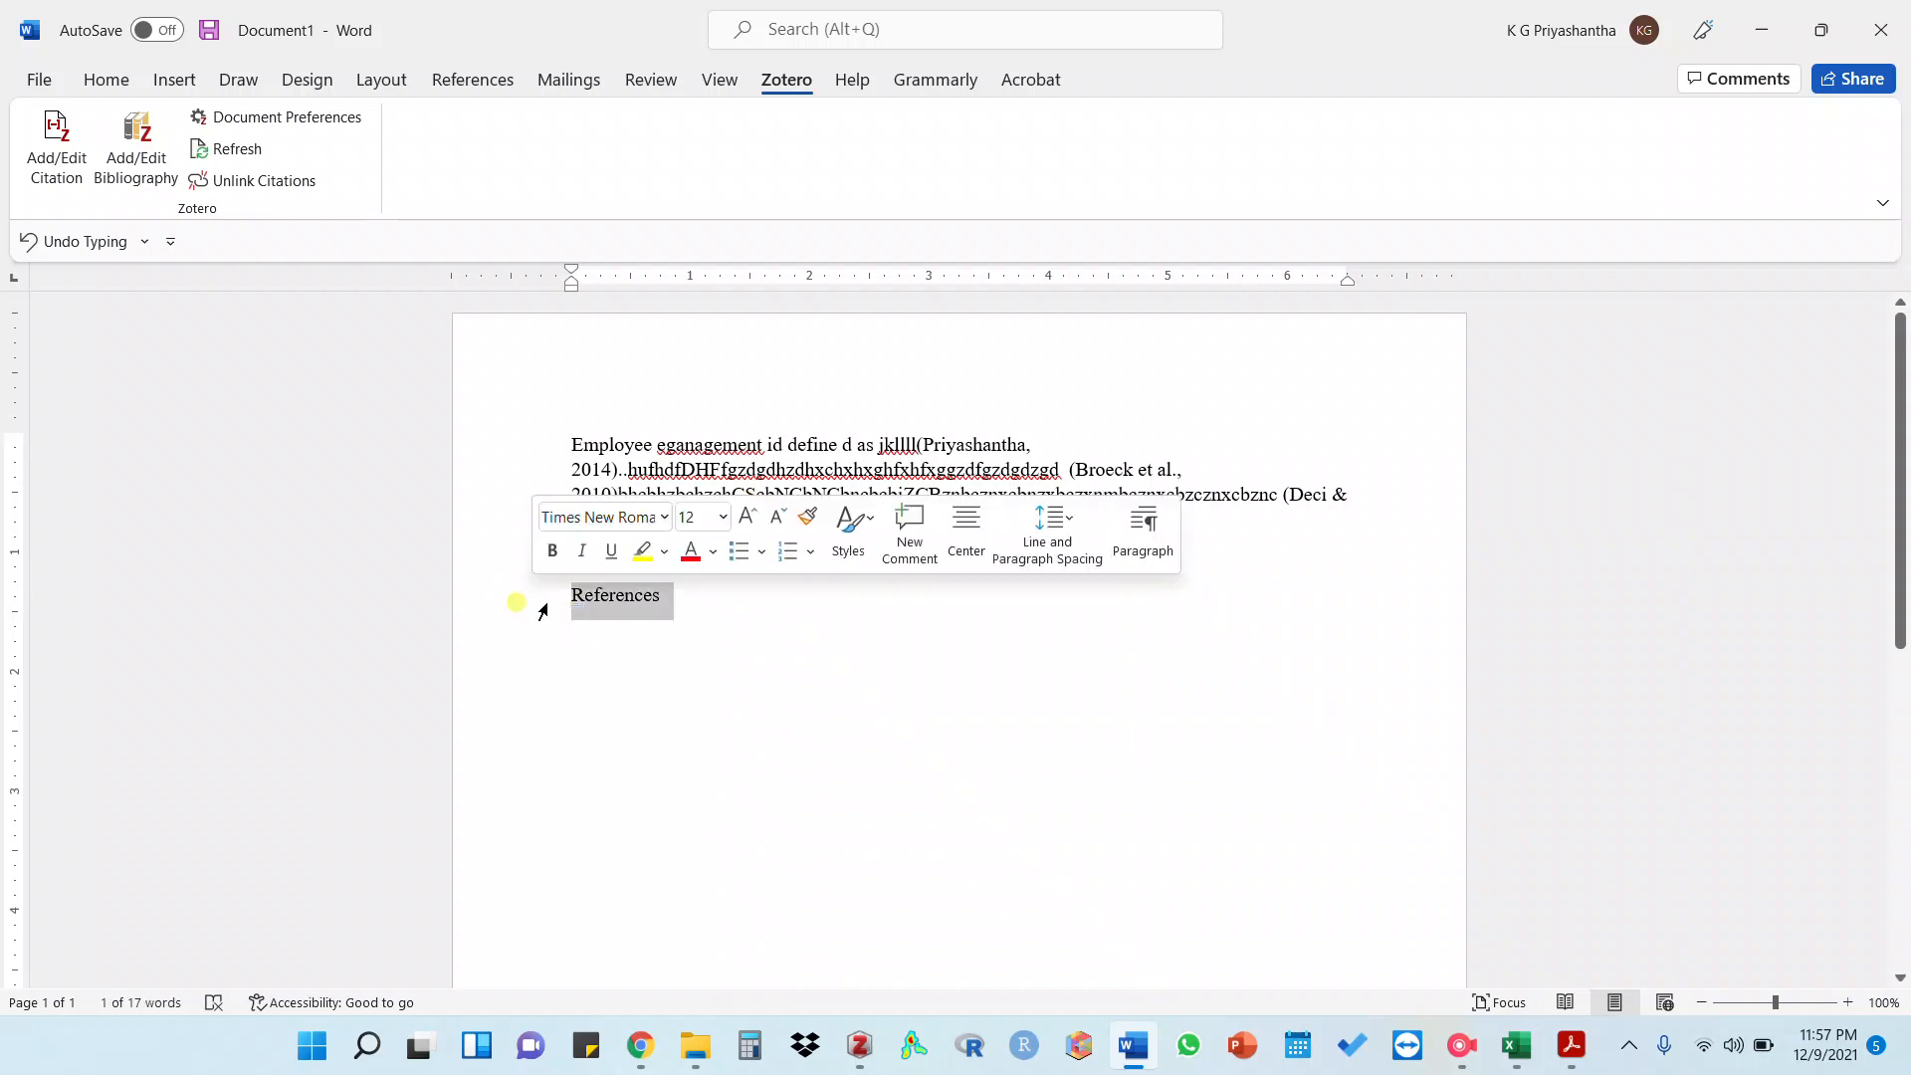
pyautogui.click(39, 82)
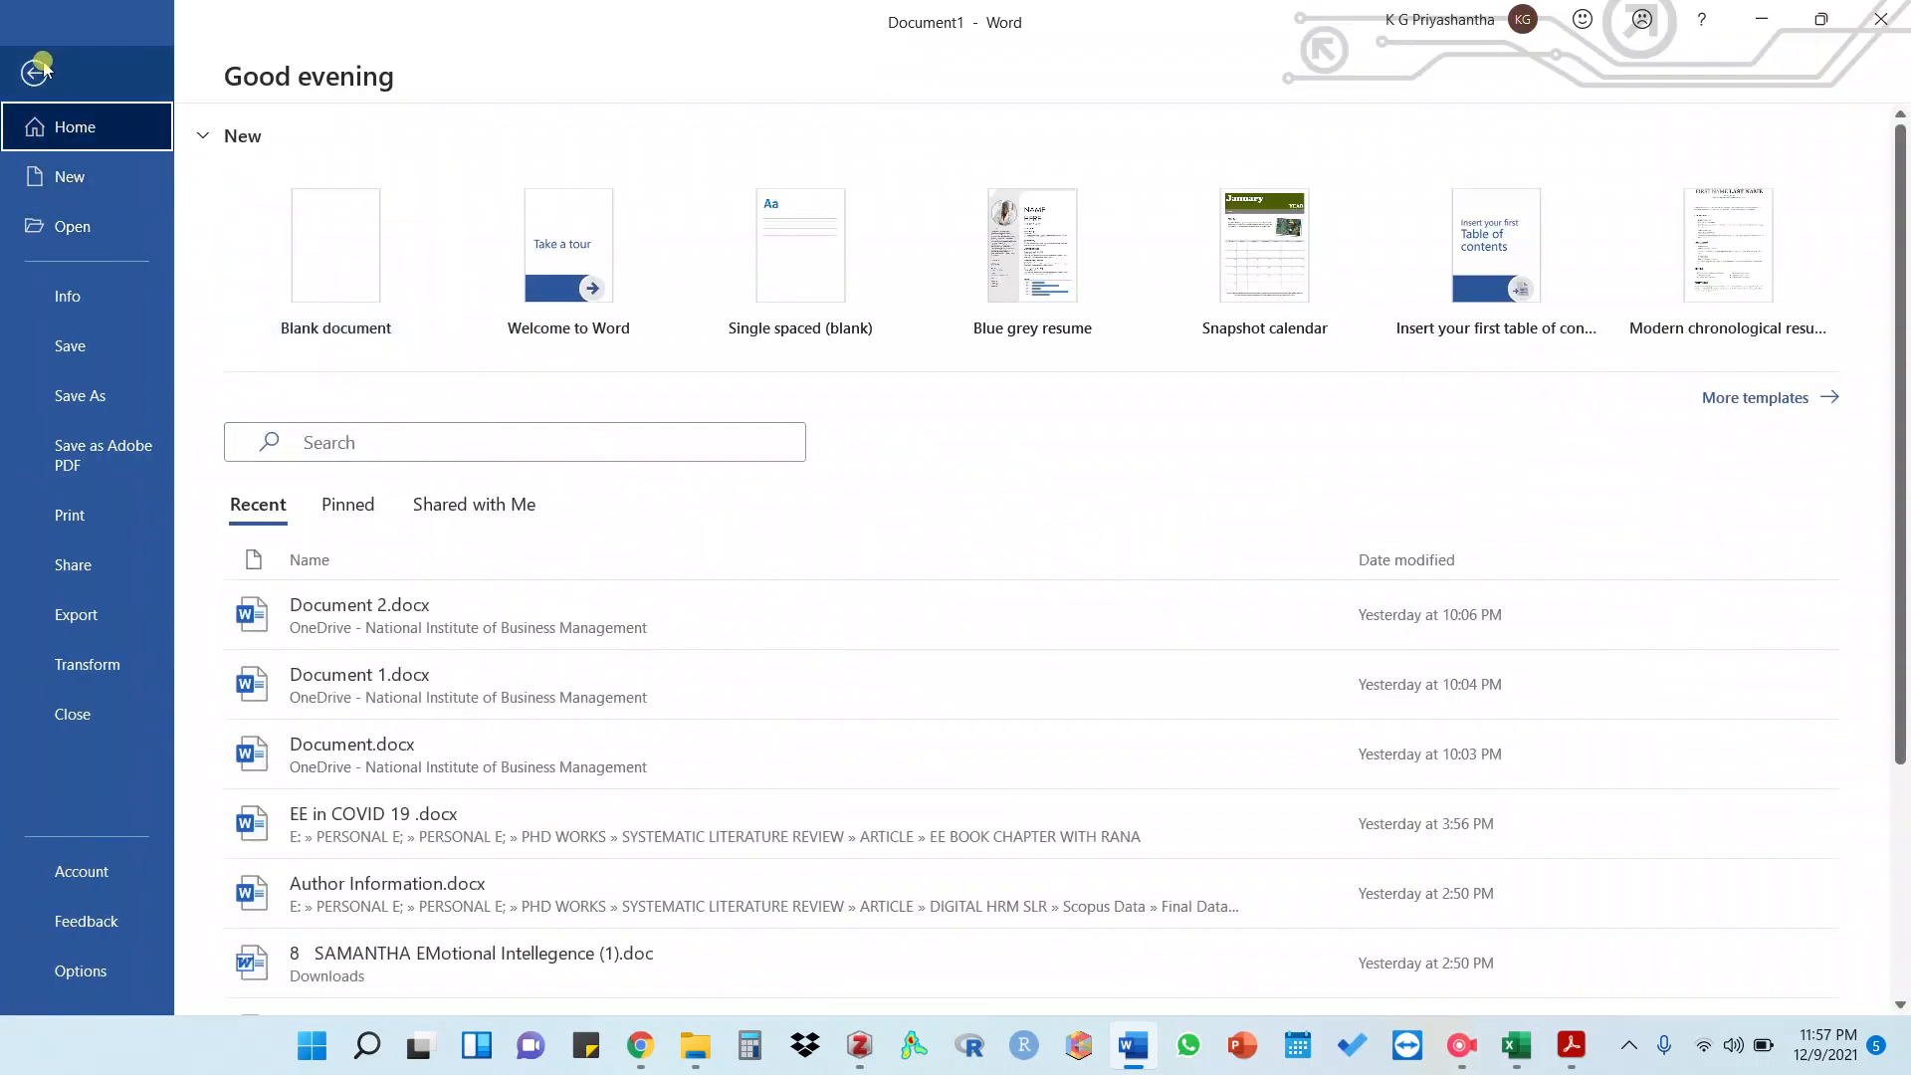
pyautogui.click(40, 70)
pyautogui.click(94, 81)
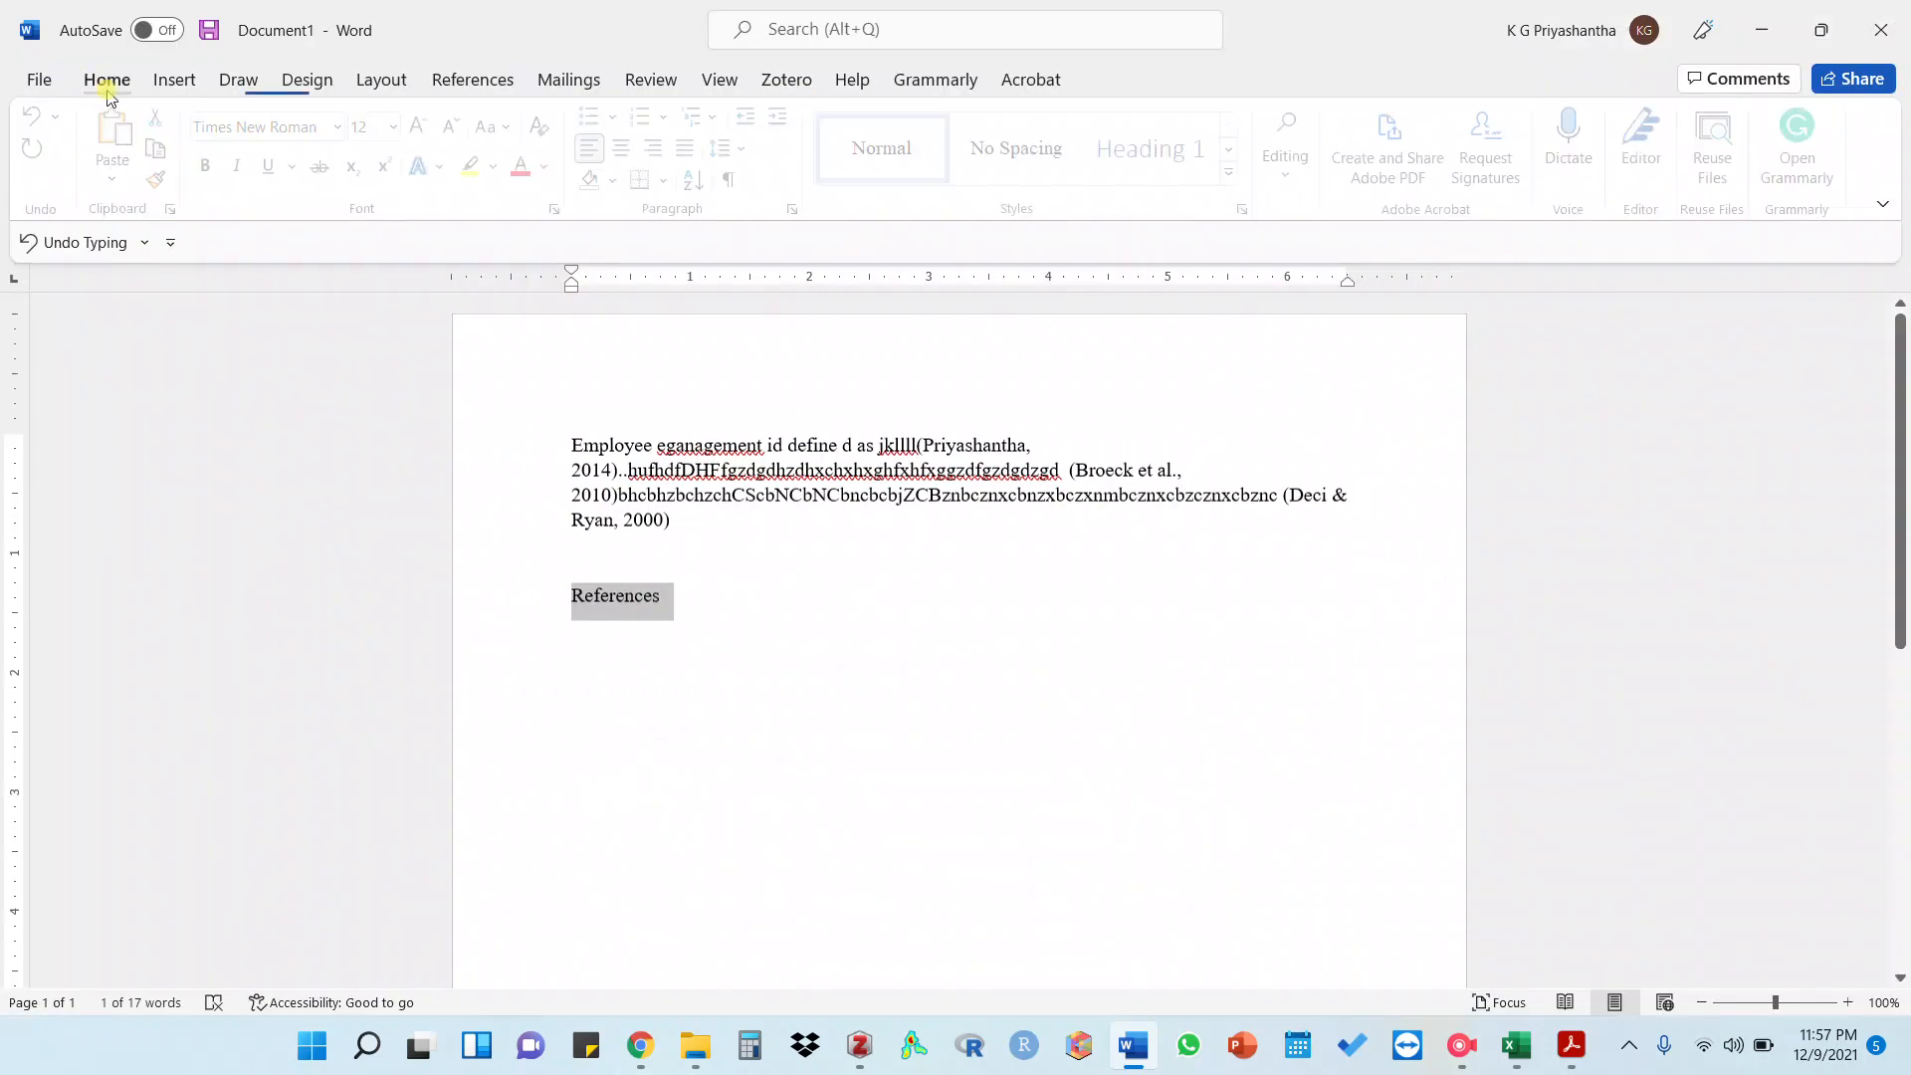
pyautogui.click(212, 165)
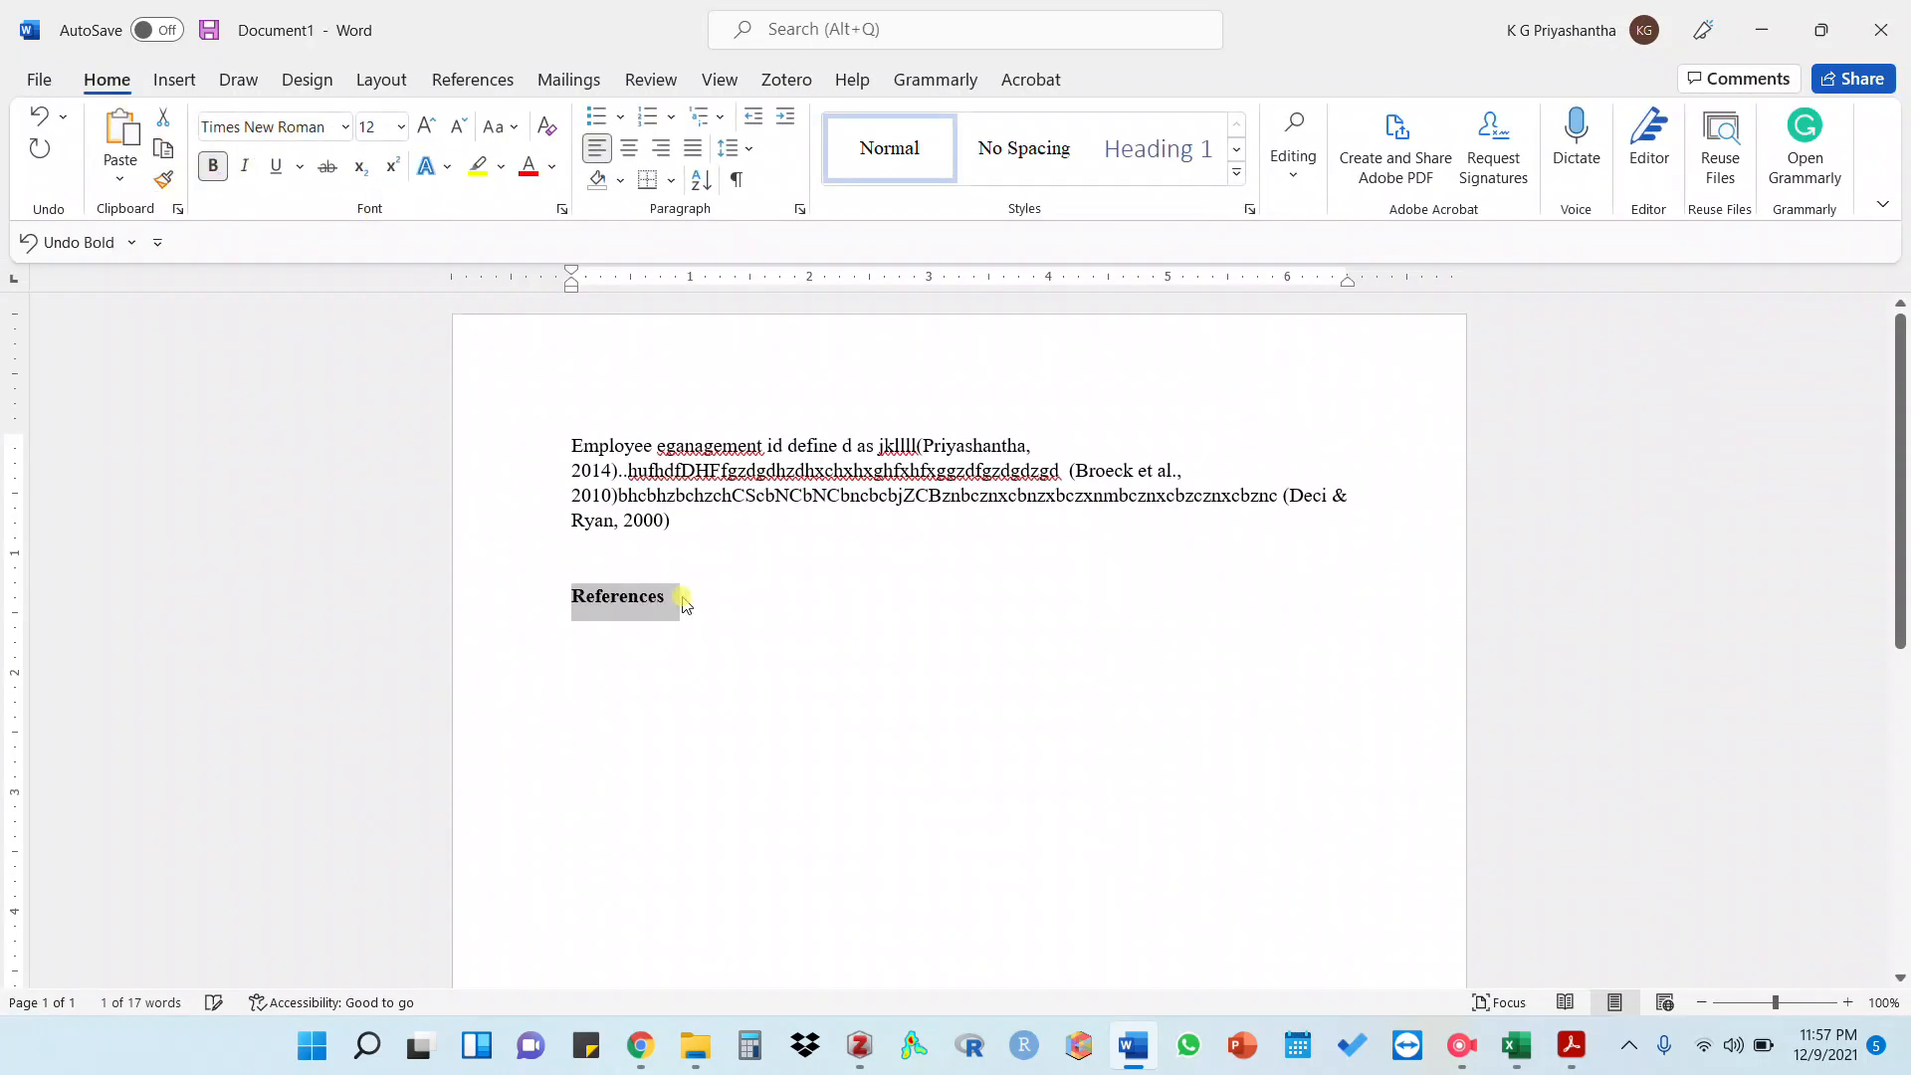
# Insert the Zotero bibliography below the References heading and compare its entries with the in-text citations
pyautogui.click(567, 640)
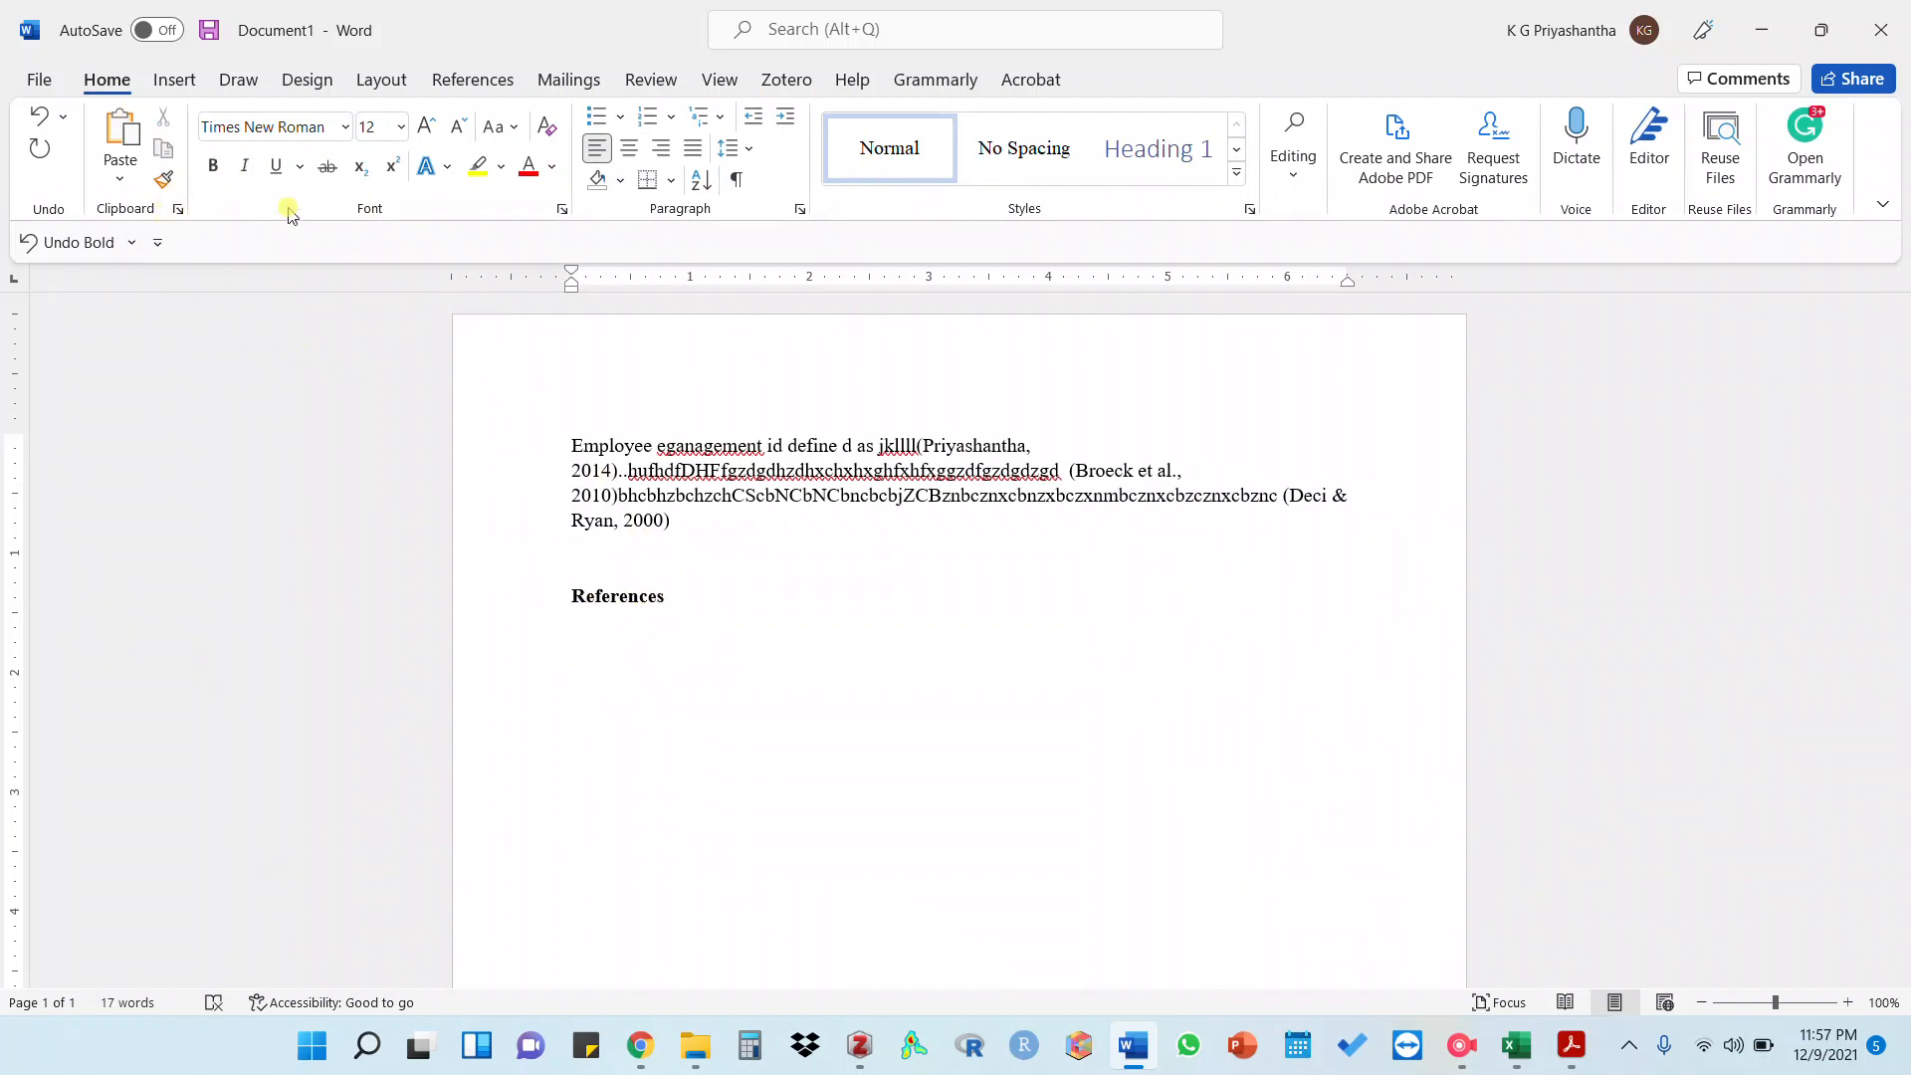
pyautogui.click(784, 85)
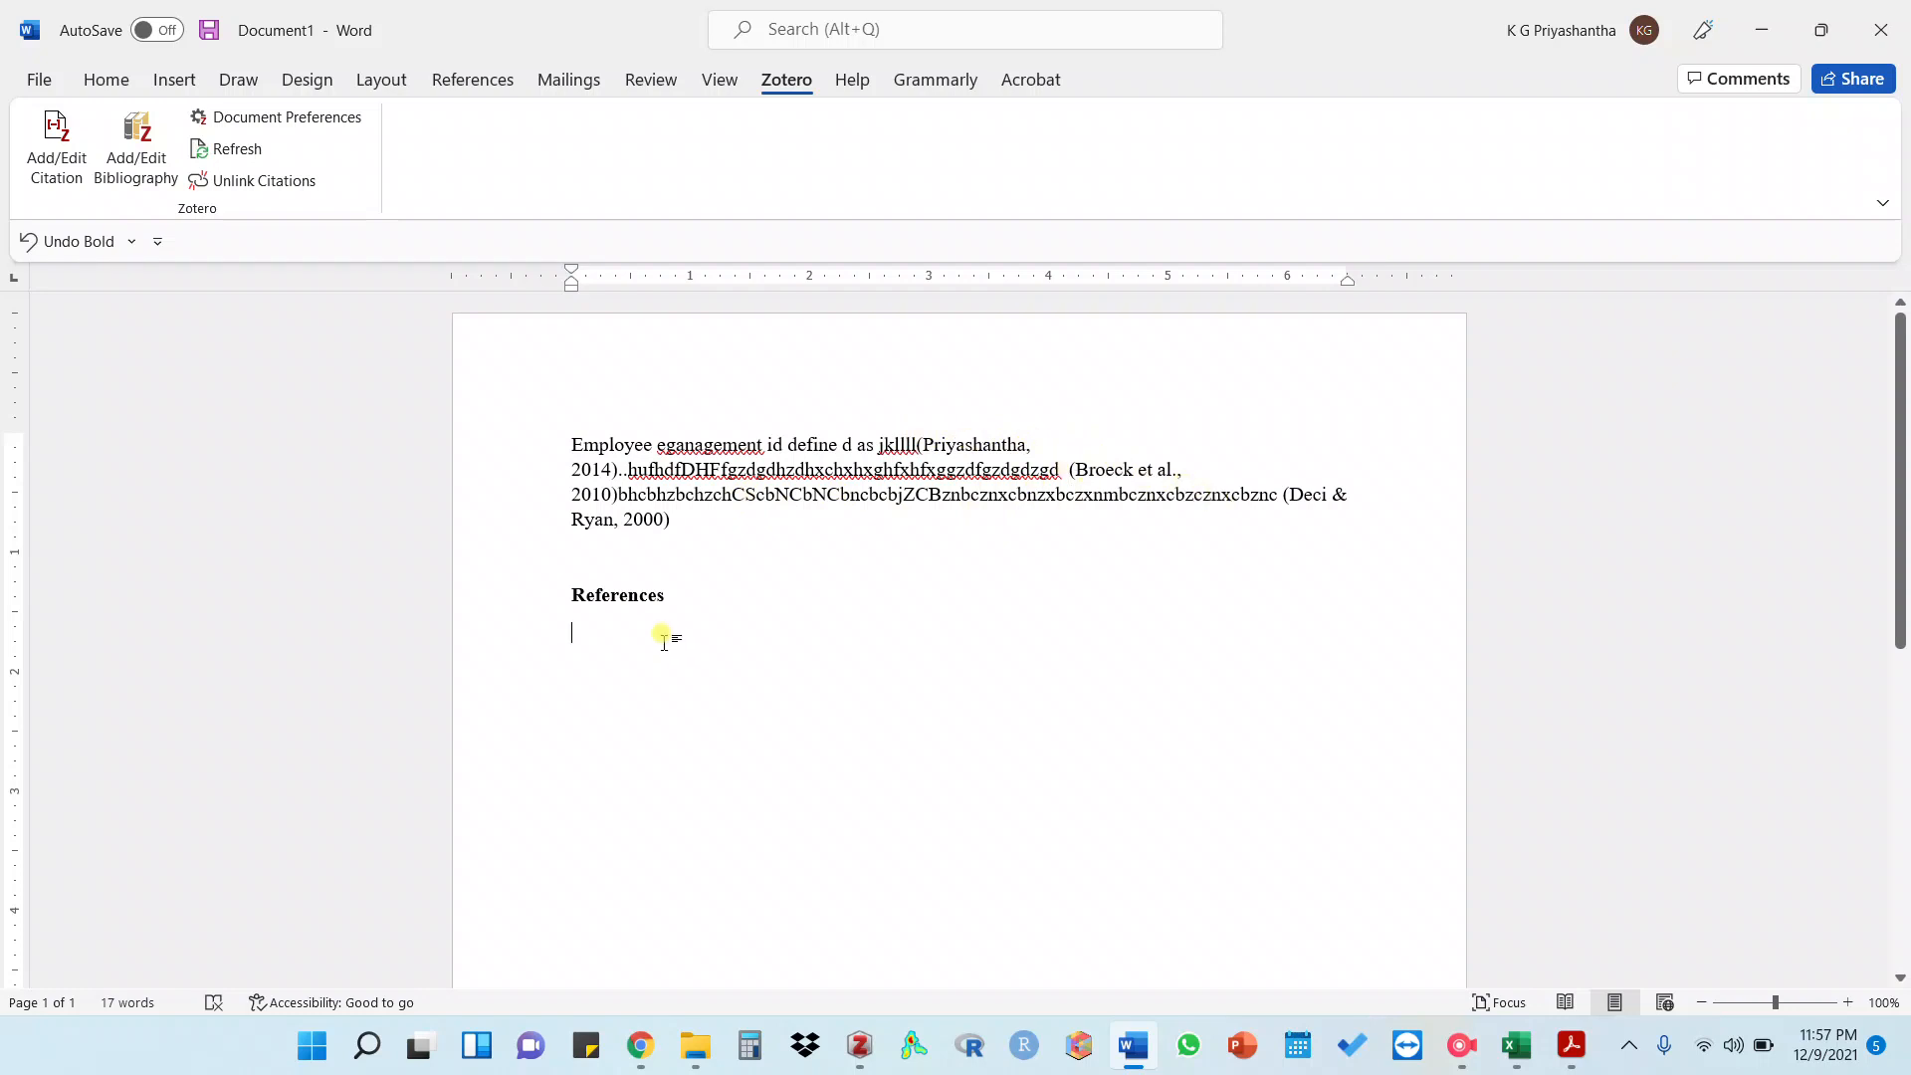
pyautogui.click(141, 151)
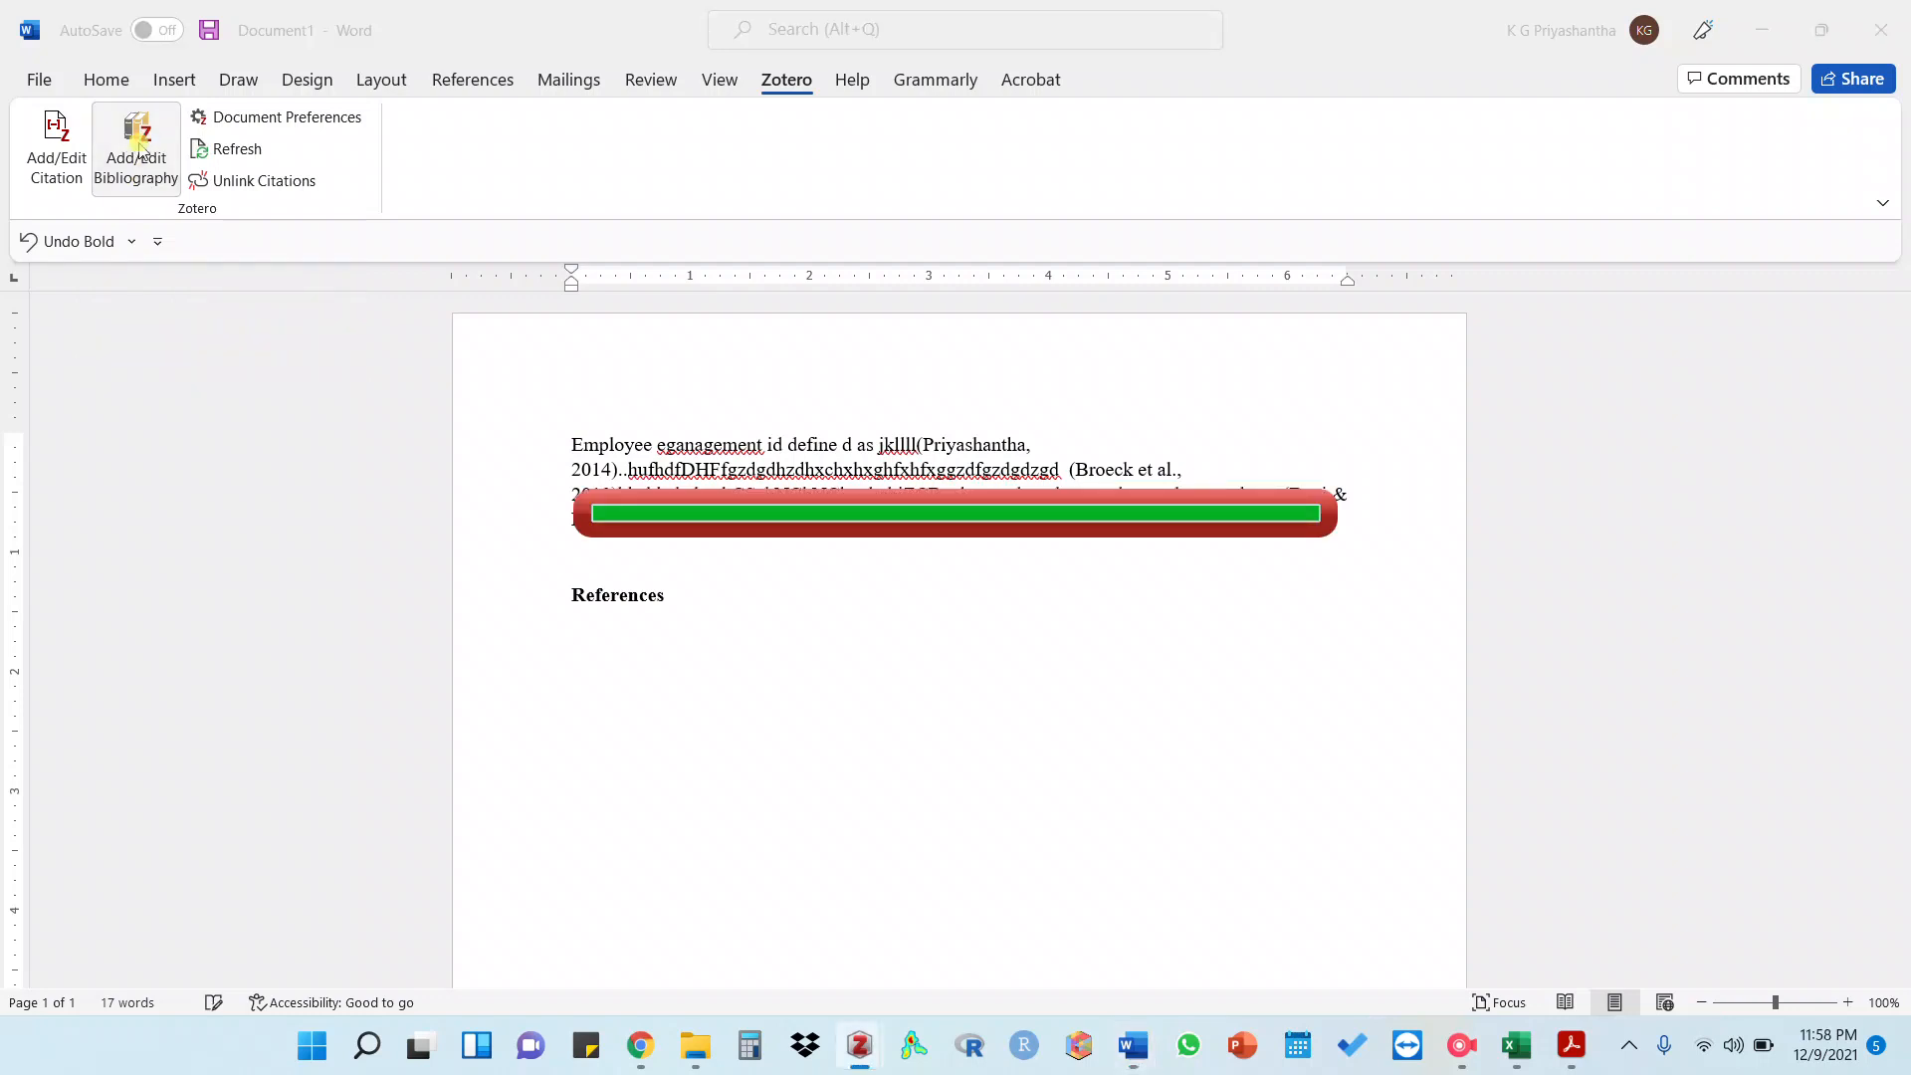
pyautogui.scroll(-2, 557, 493)
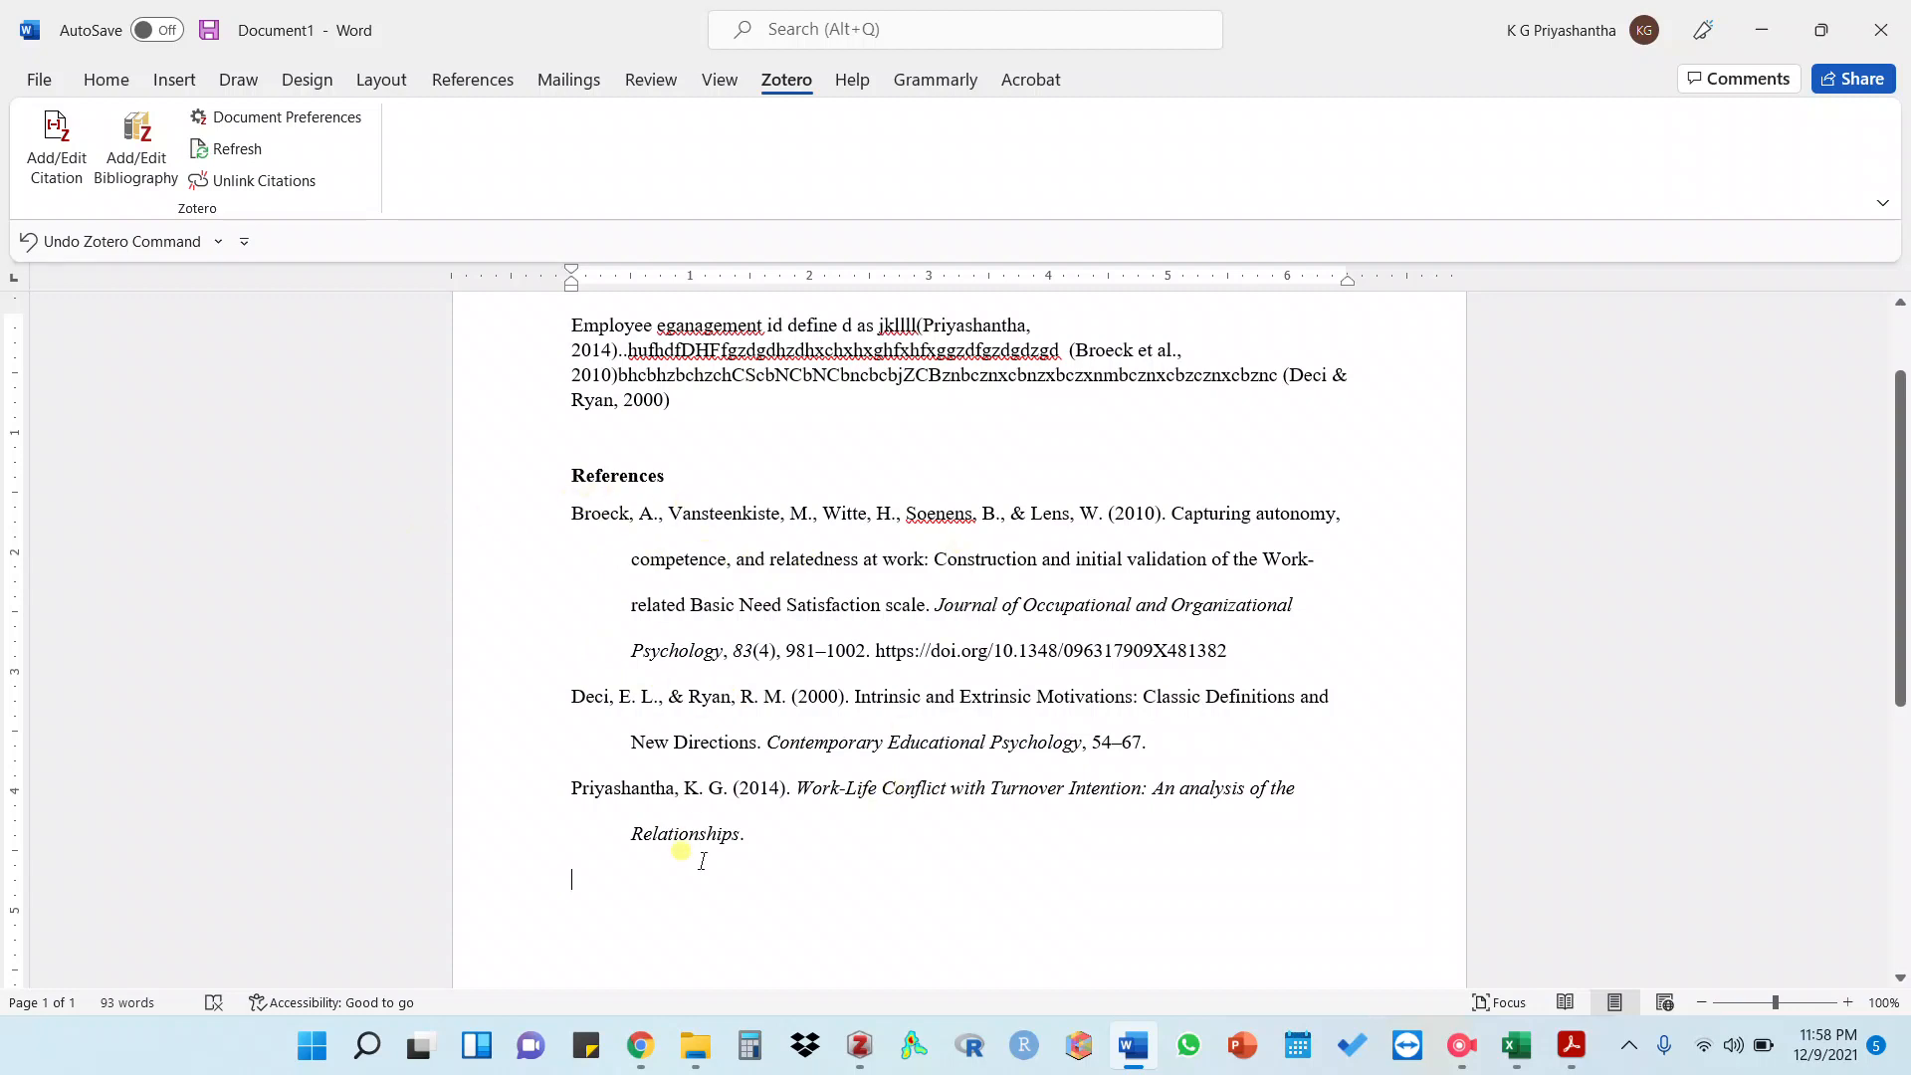
pyautogui.scroll(2, 725, 696)
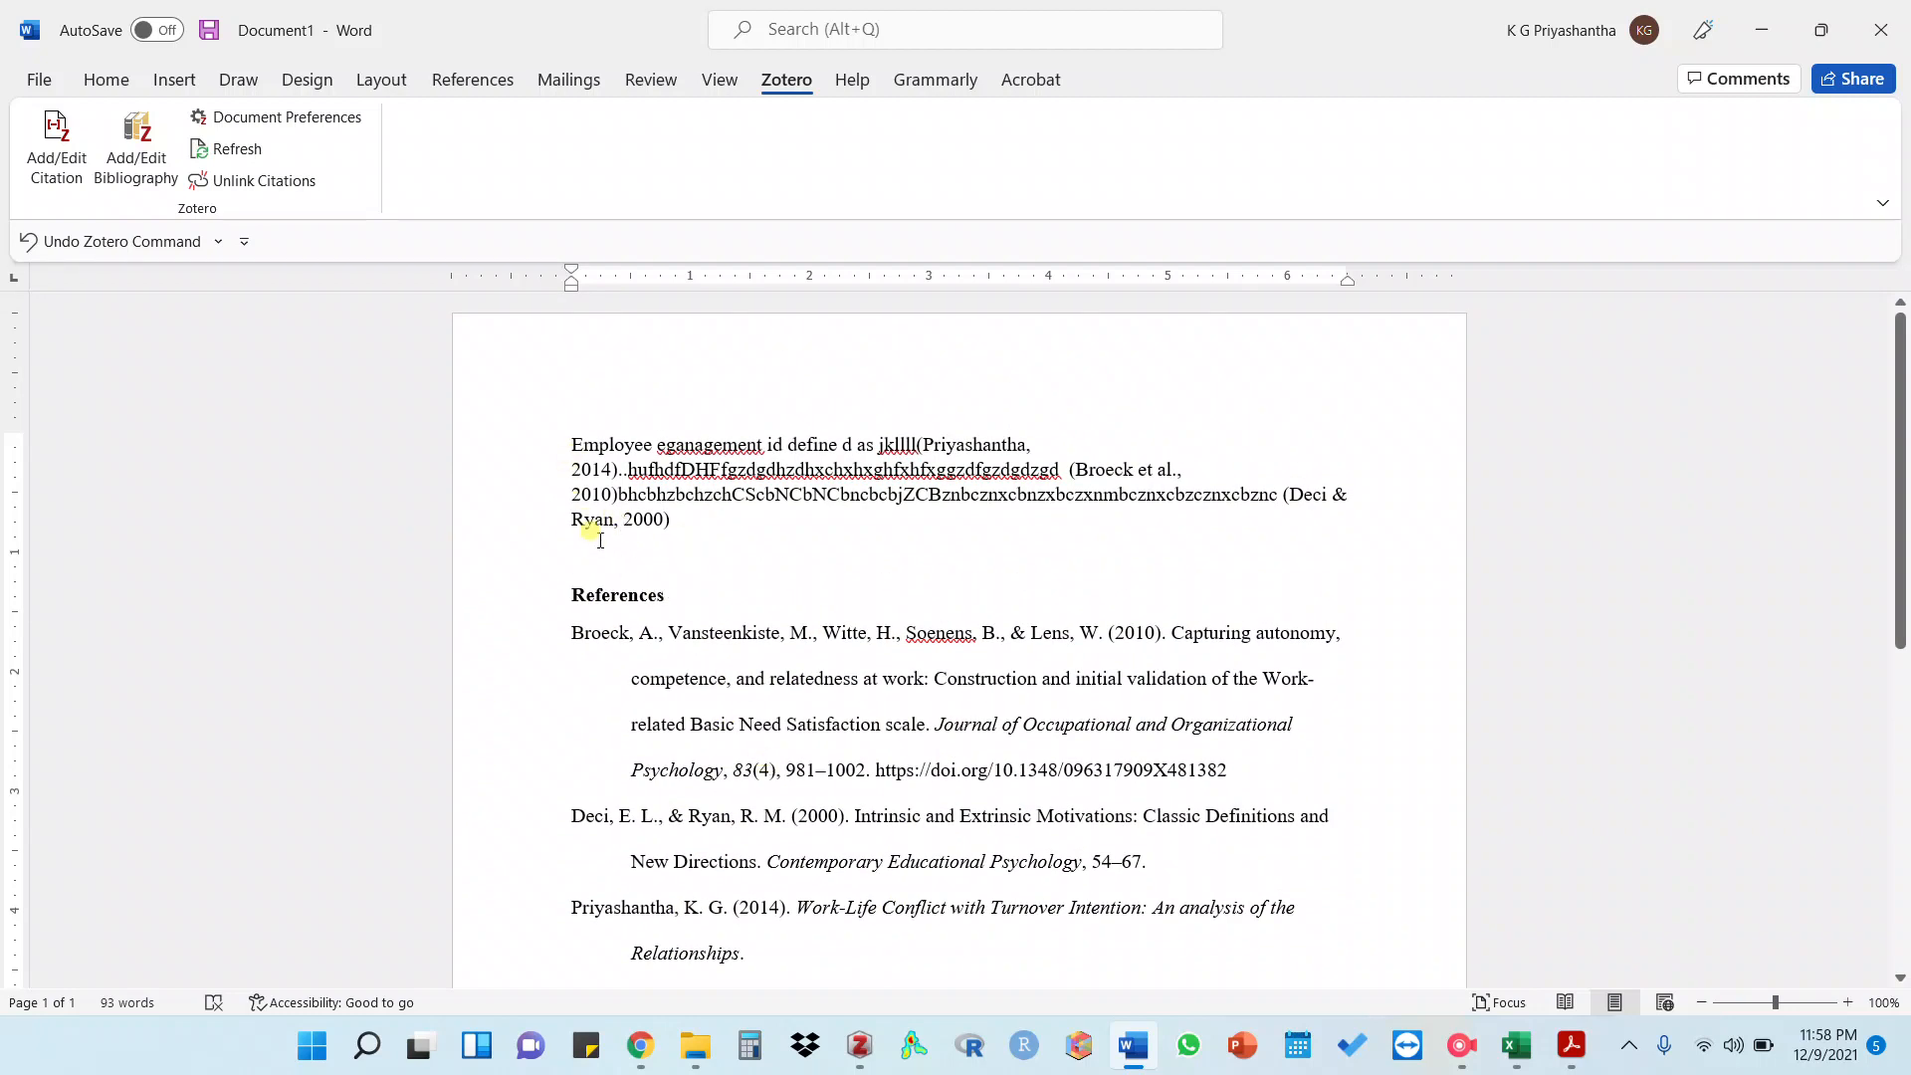
pyautogui.scroll(-2, 617, 690)
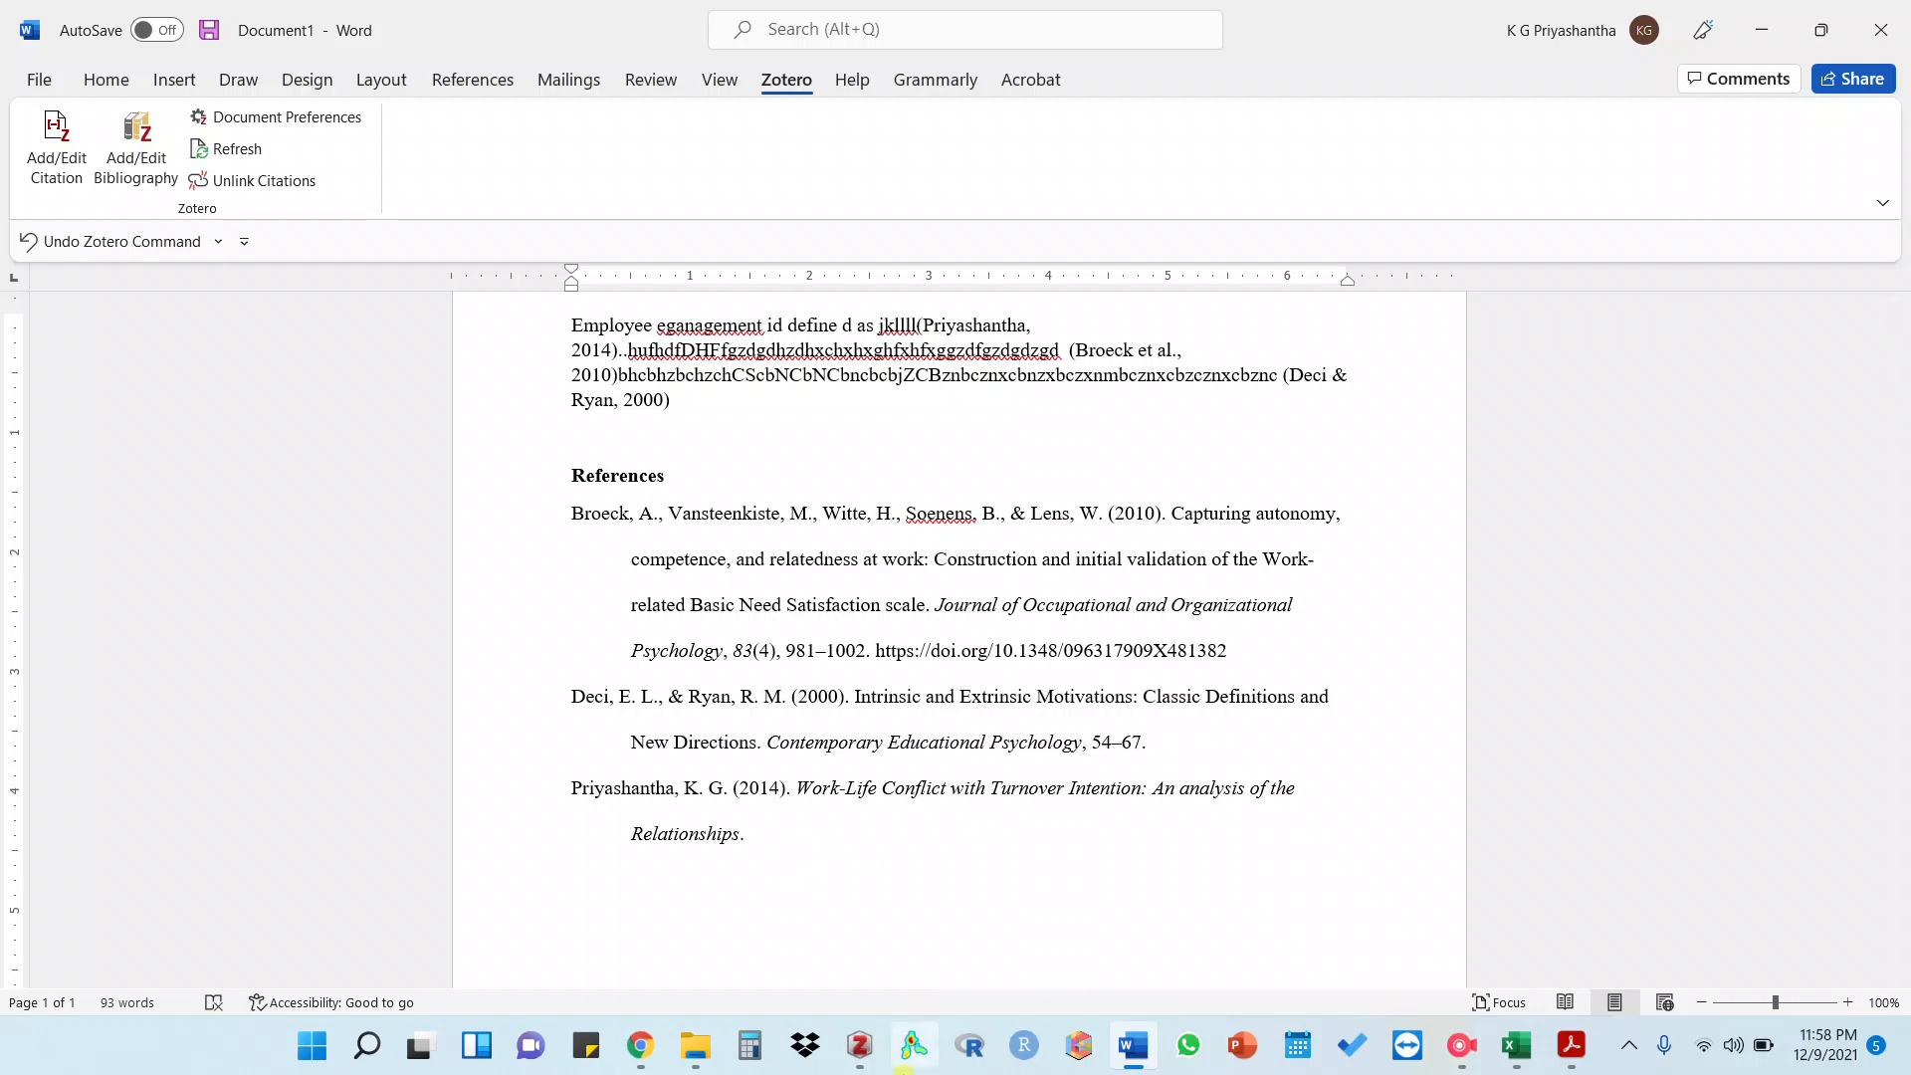
# Switch to Chrome and look through the Zotero quick start guide's basics and Organize sections
pyautogui.click(640, 1045)
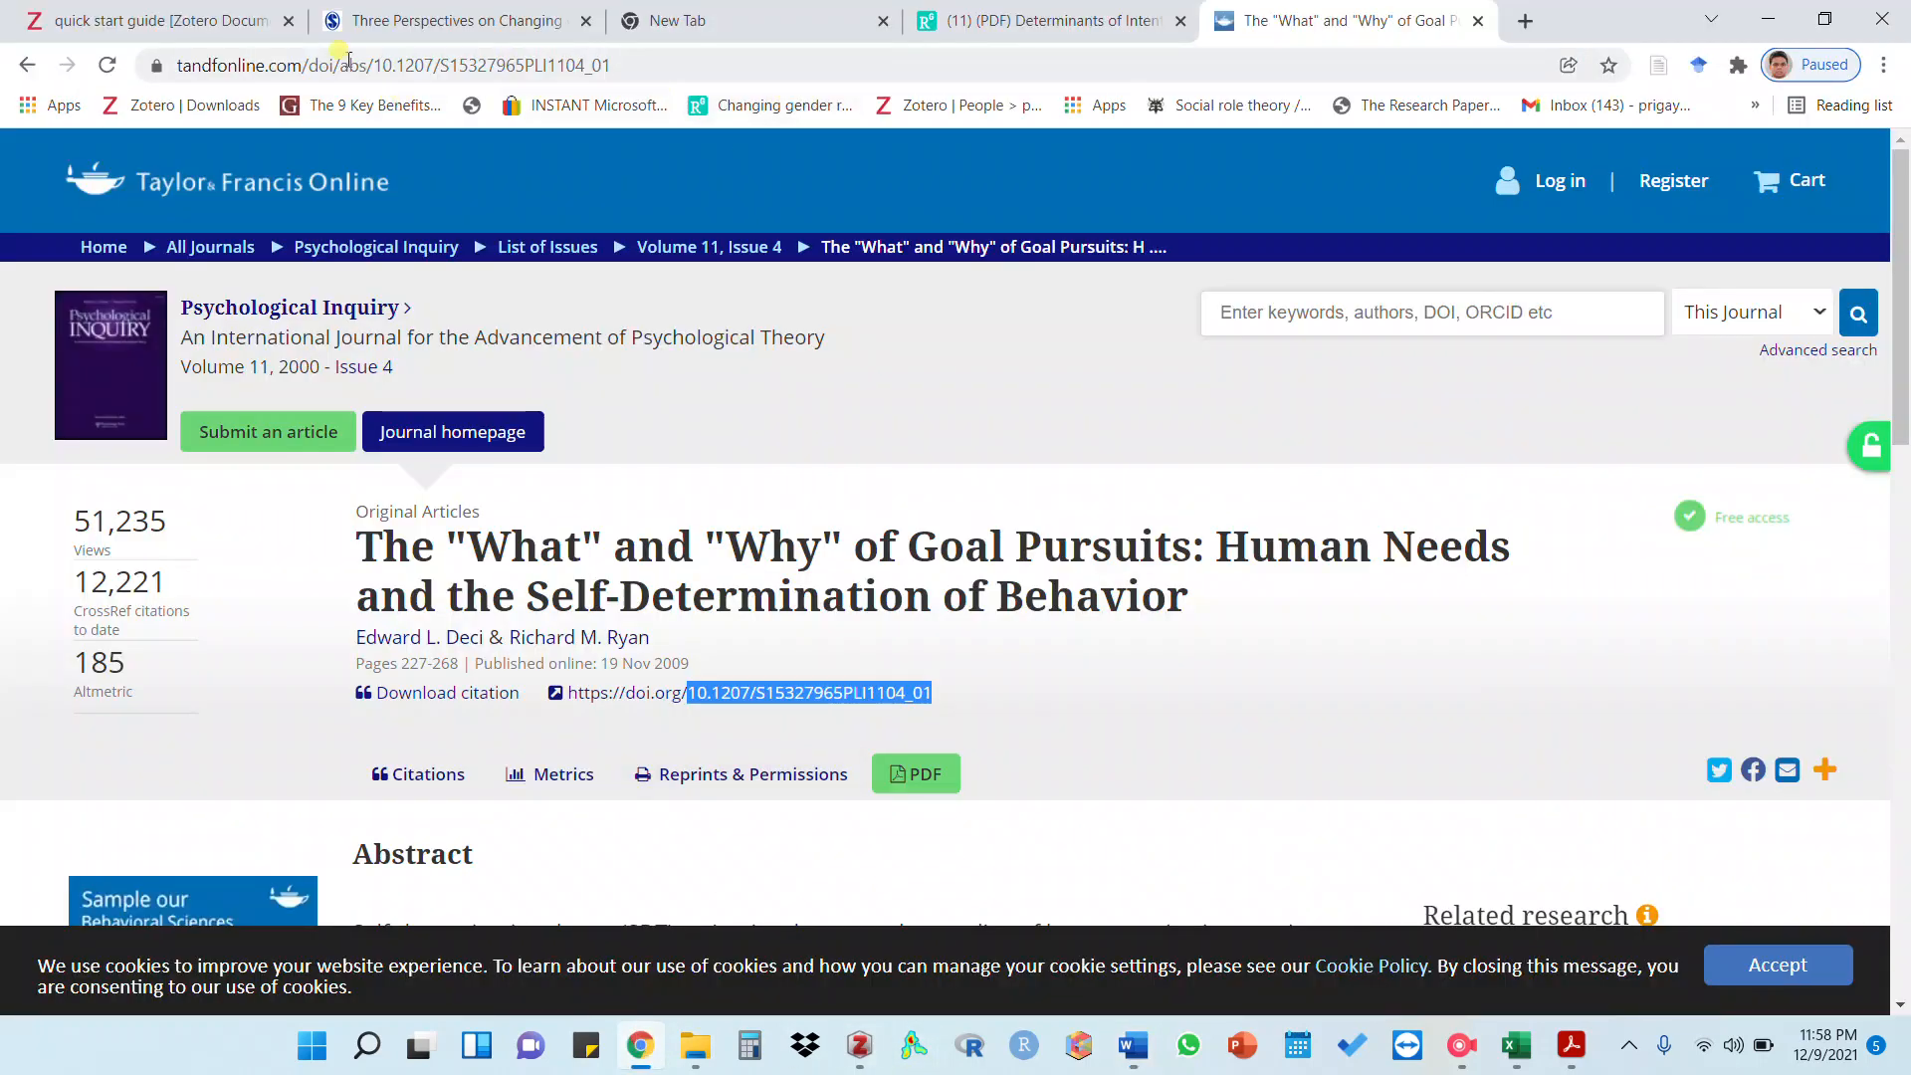
pyautogui.click(162, 21)
pyautogui.scroll(10, 497, 358)
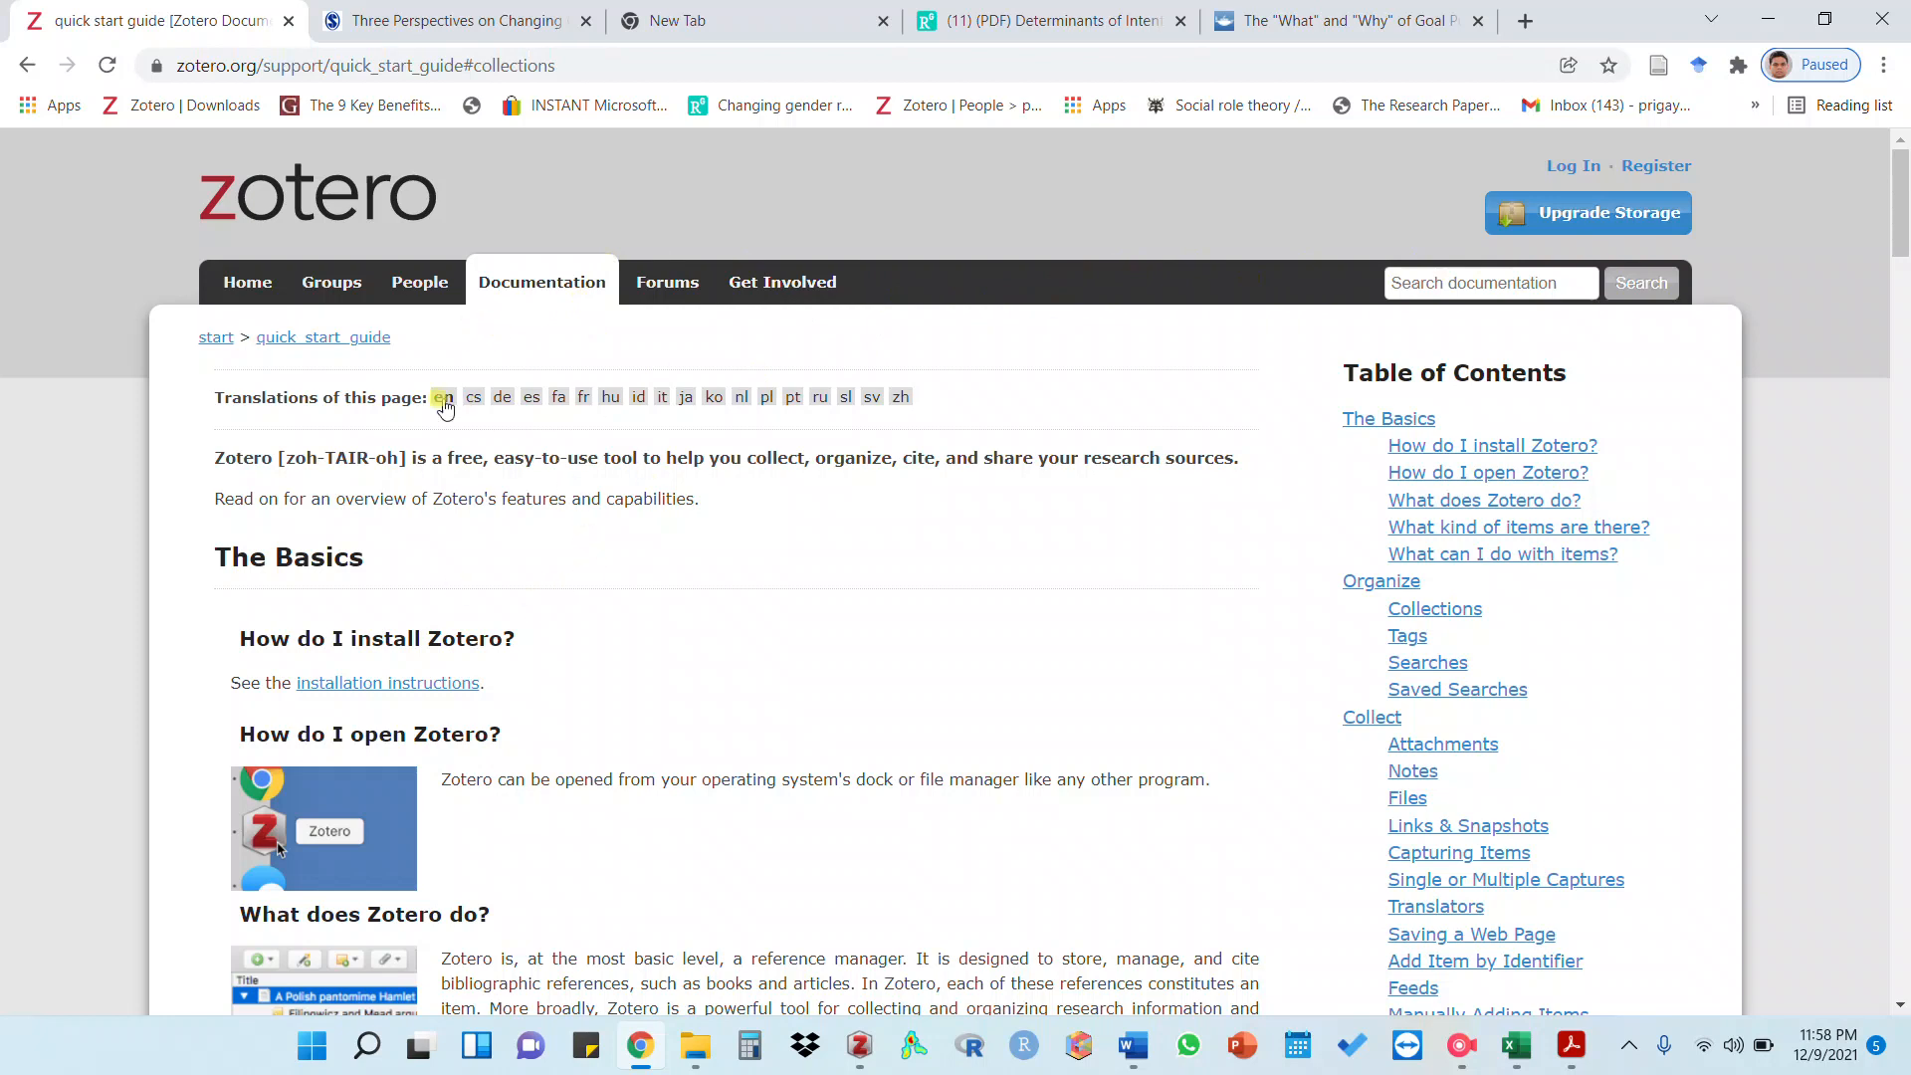
pyautogui.click(1484, 283)
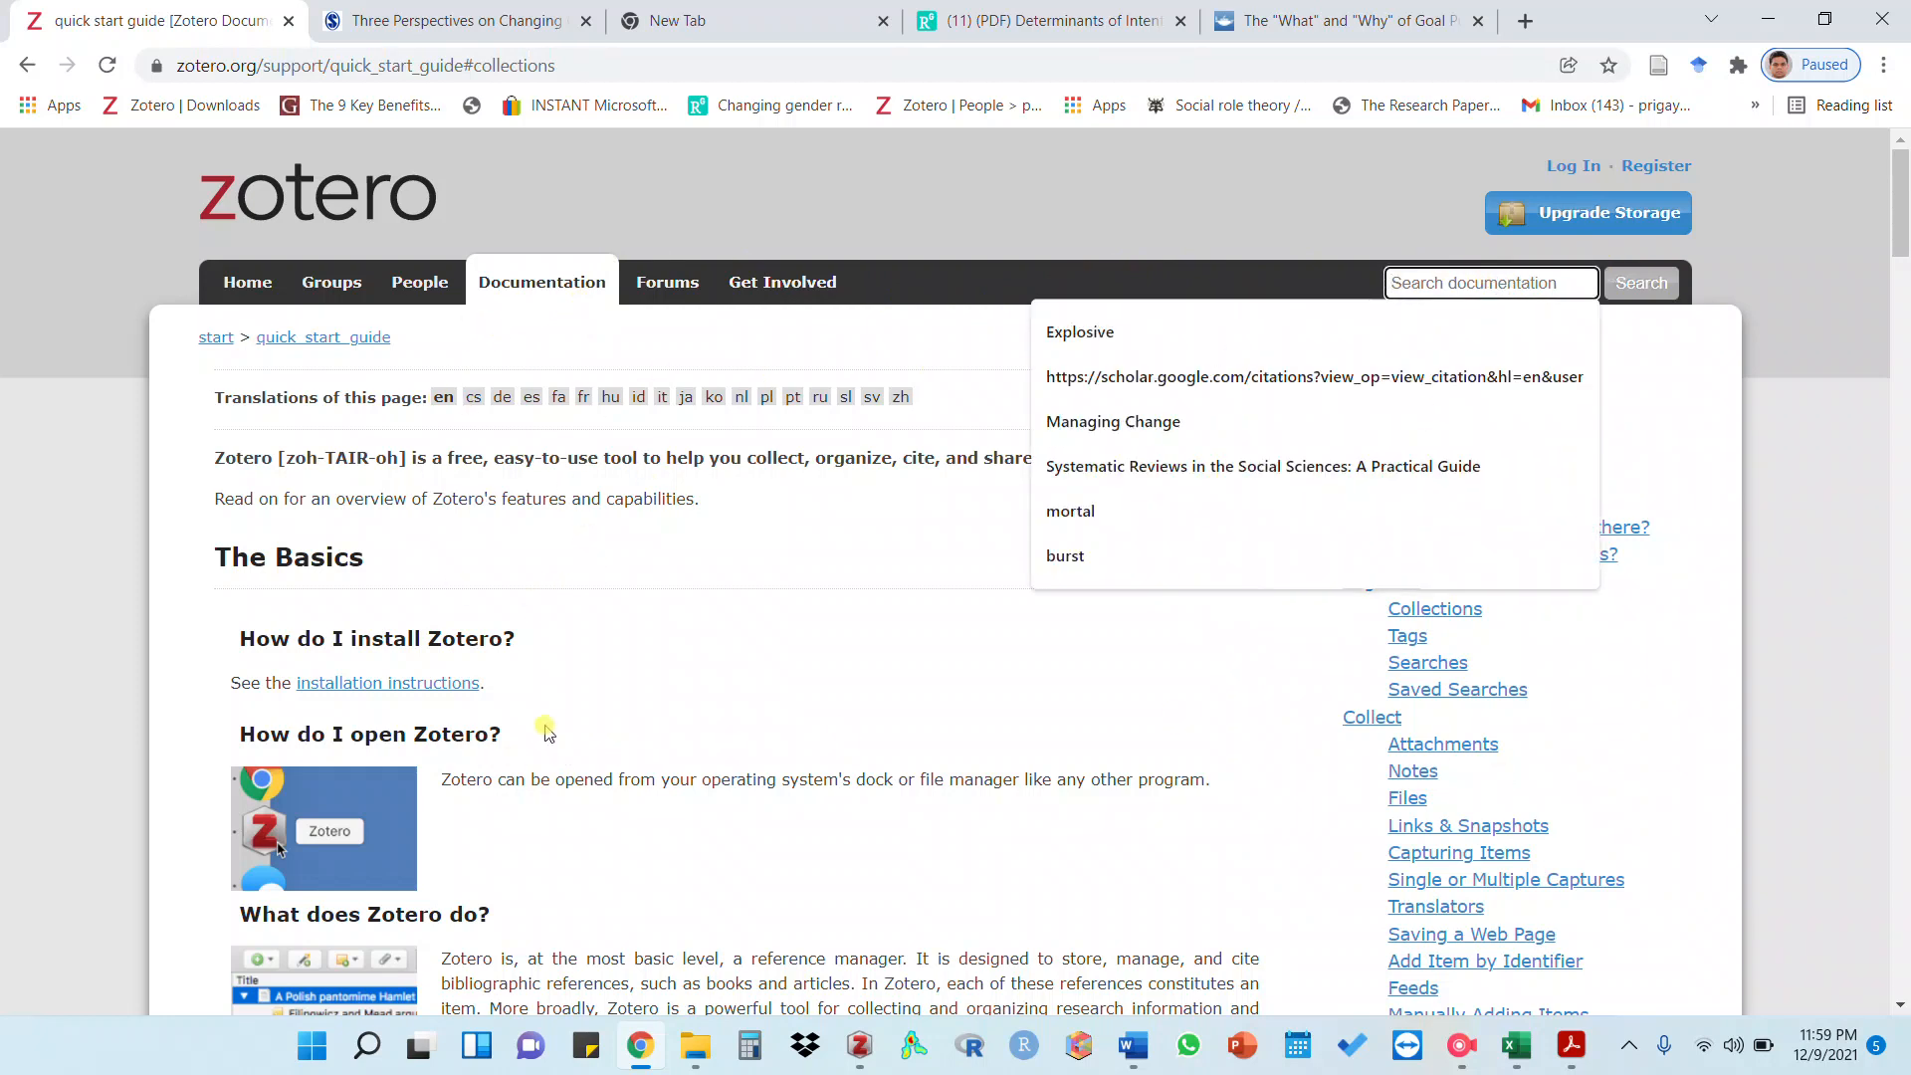
pyautogui.scroll(-8, 545, 733)
pyautogui.scroll(-5, 553, 733)
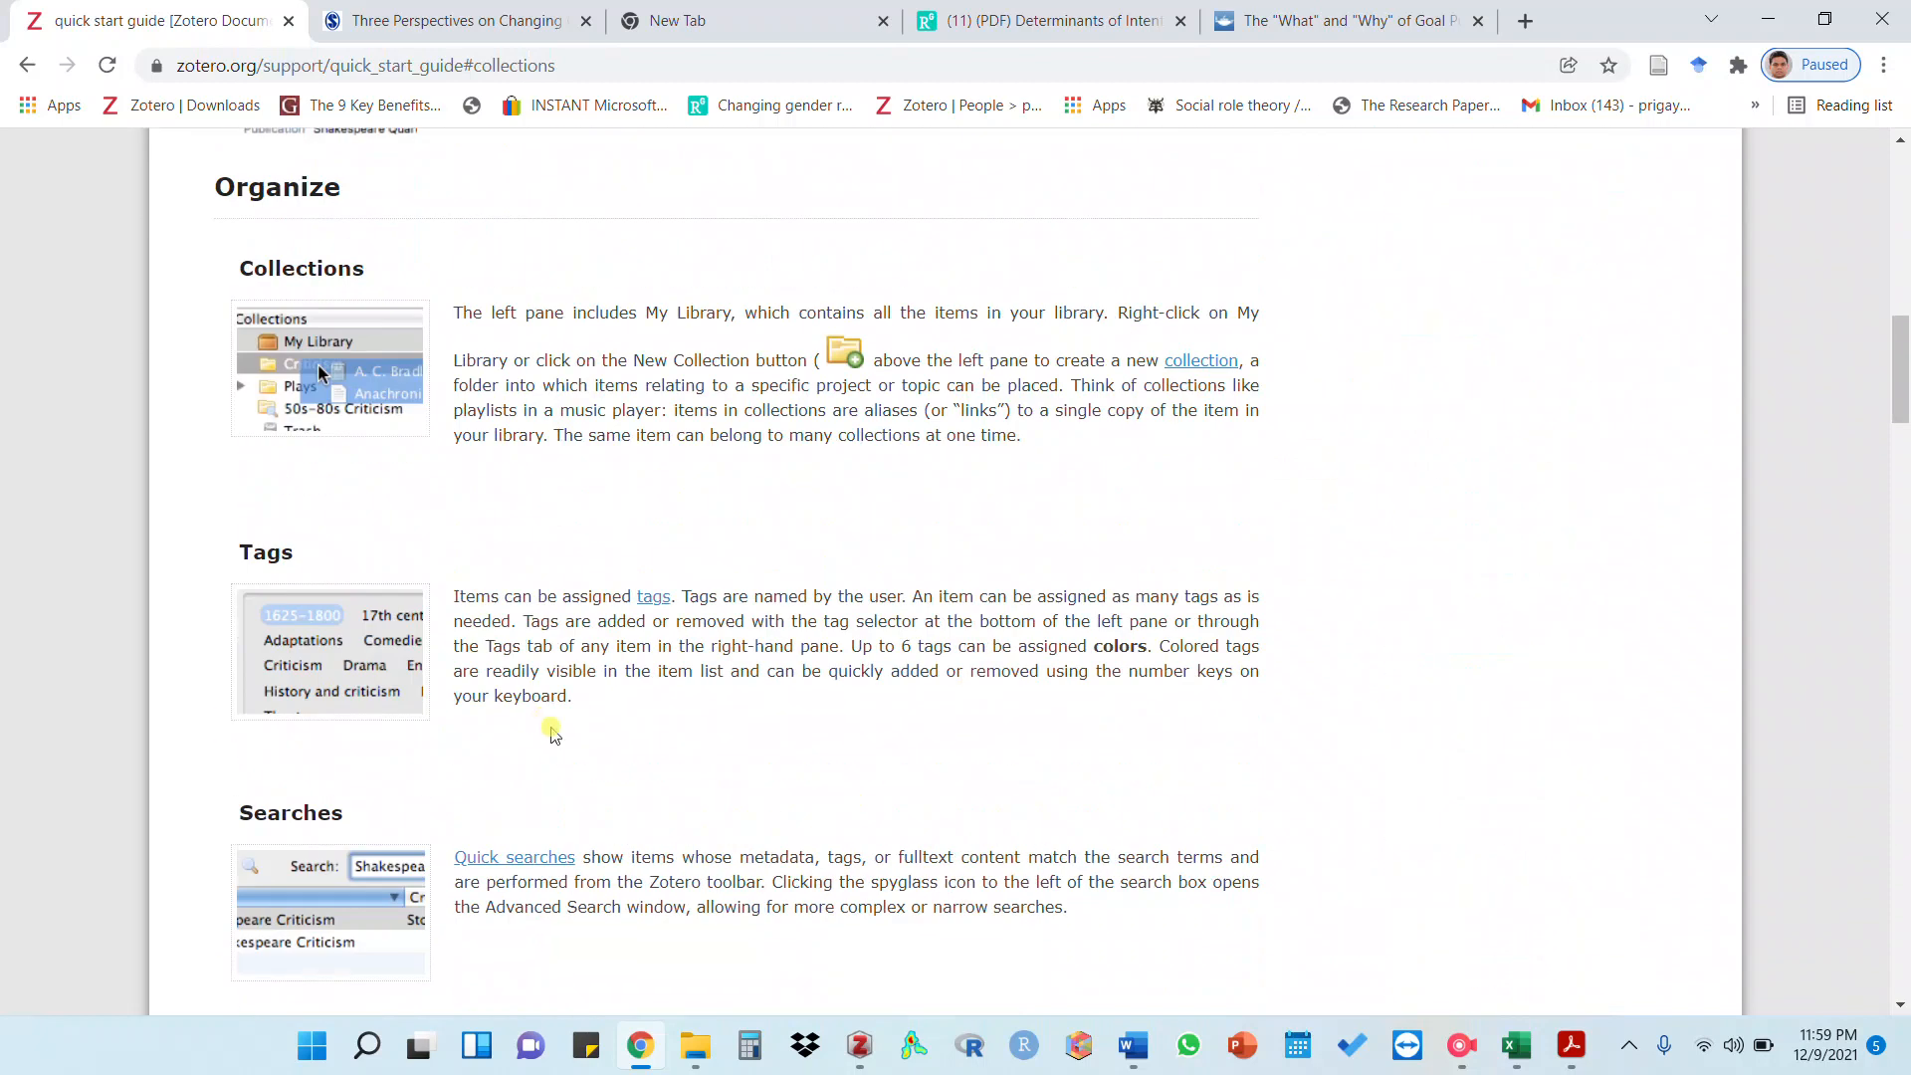
pyautogui.scroll(14, 552, 734)
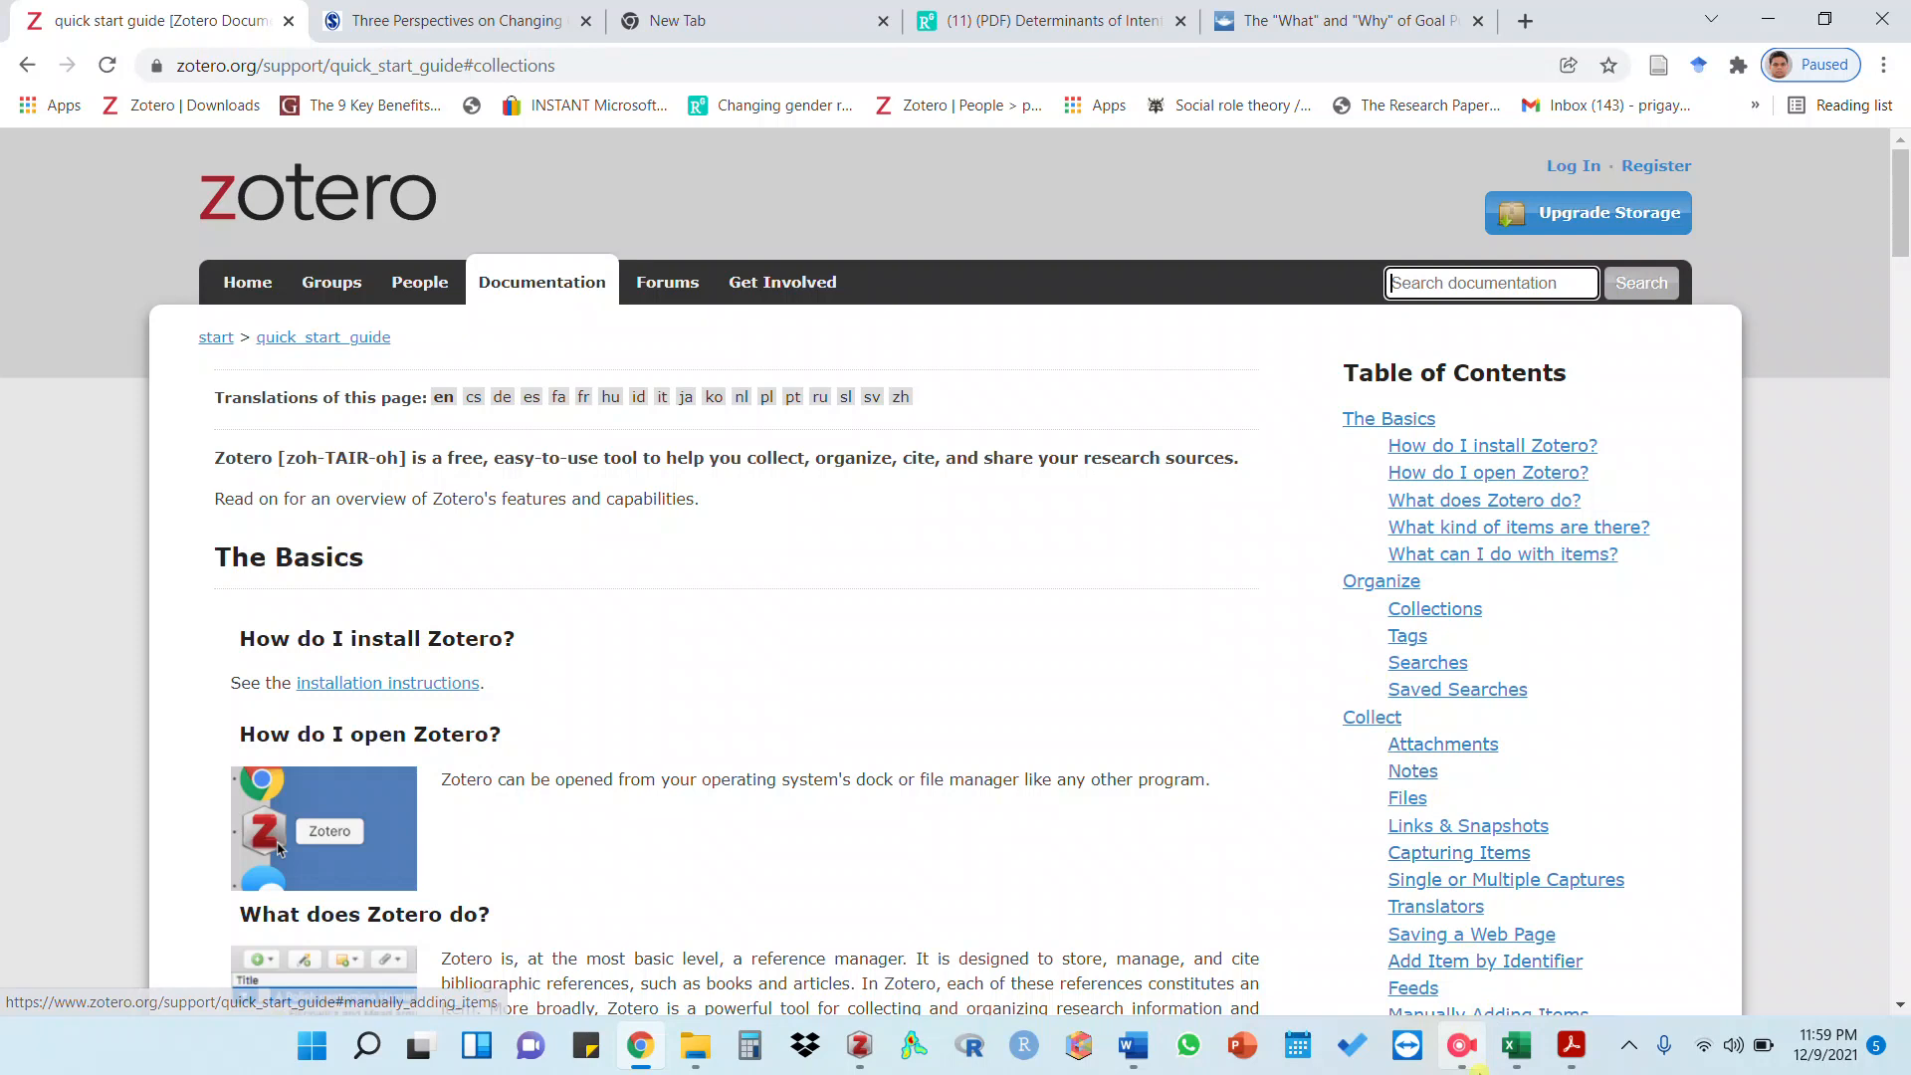
pyautogui.click(1465, 1062)
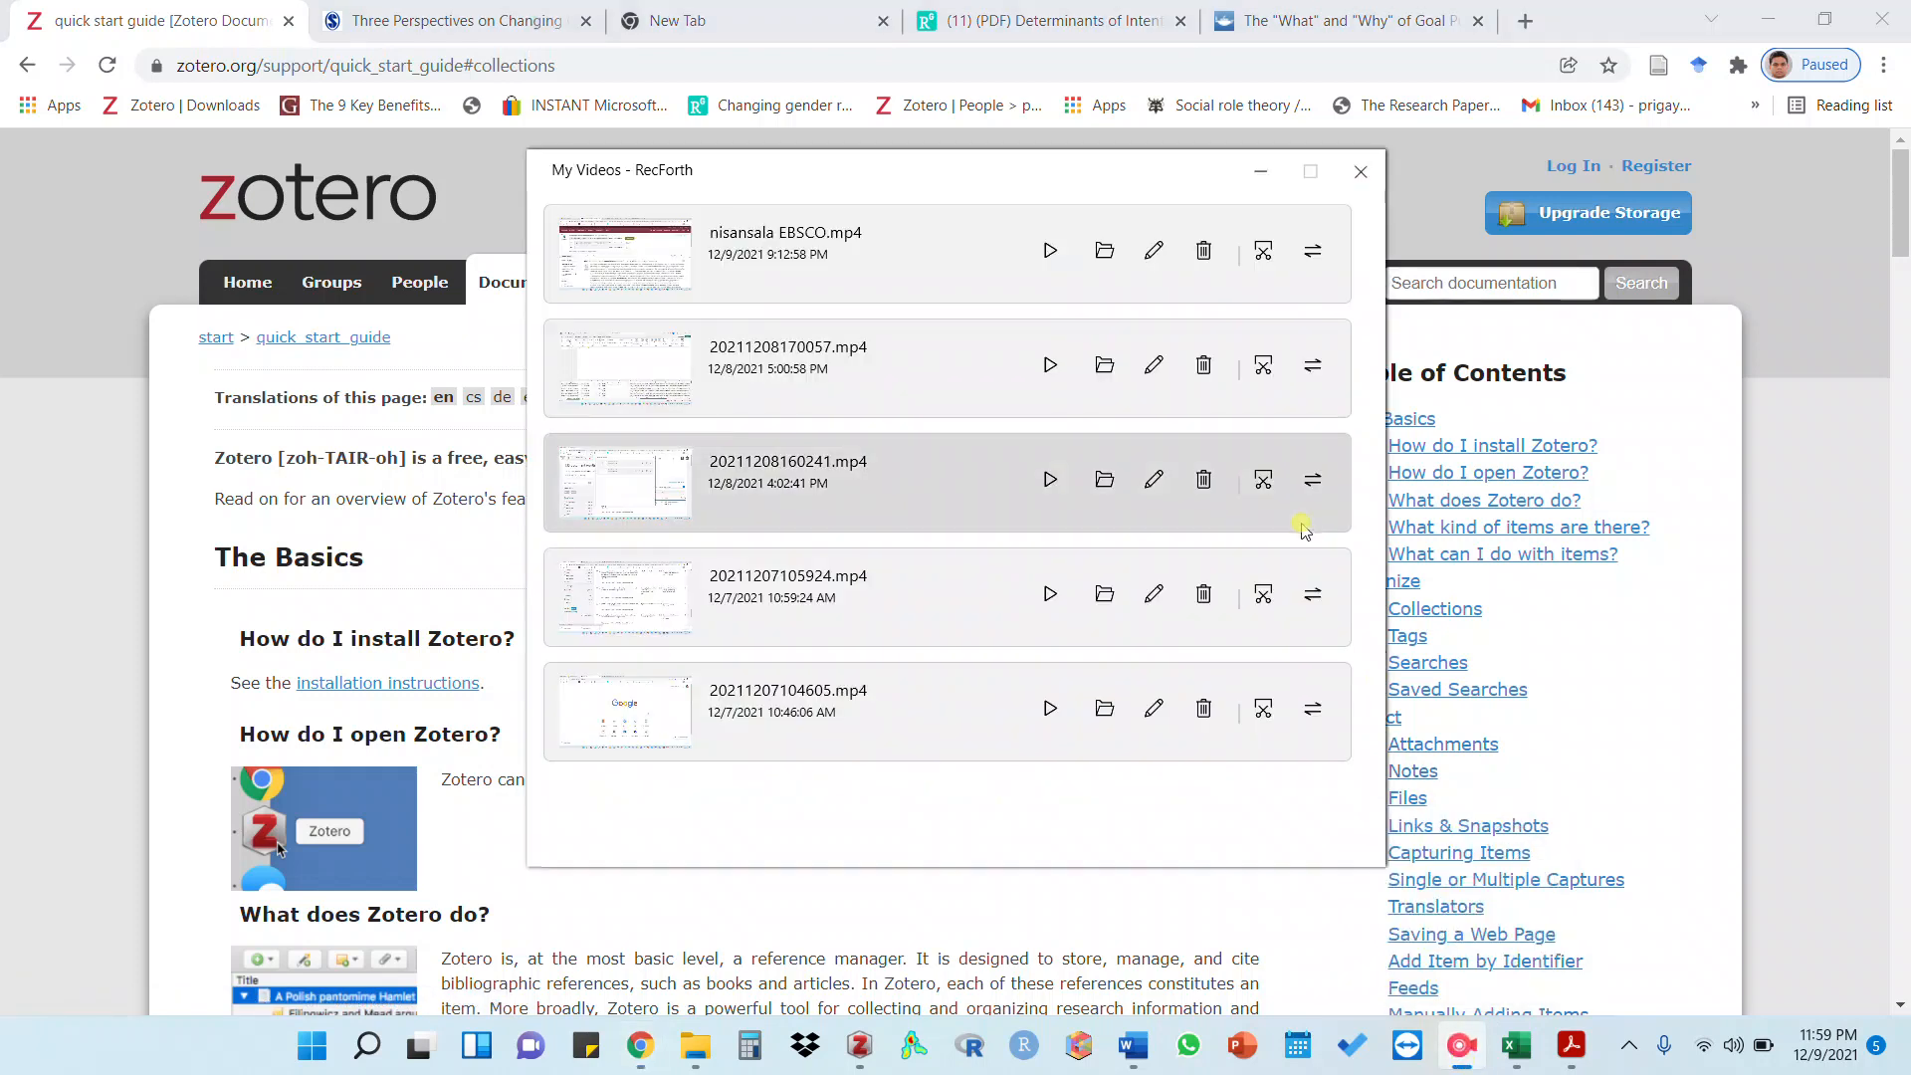
pyautogui.click(1476, 1058)
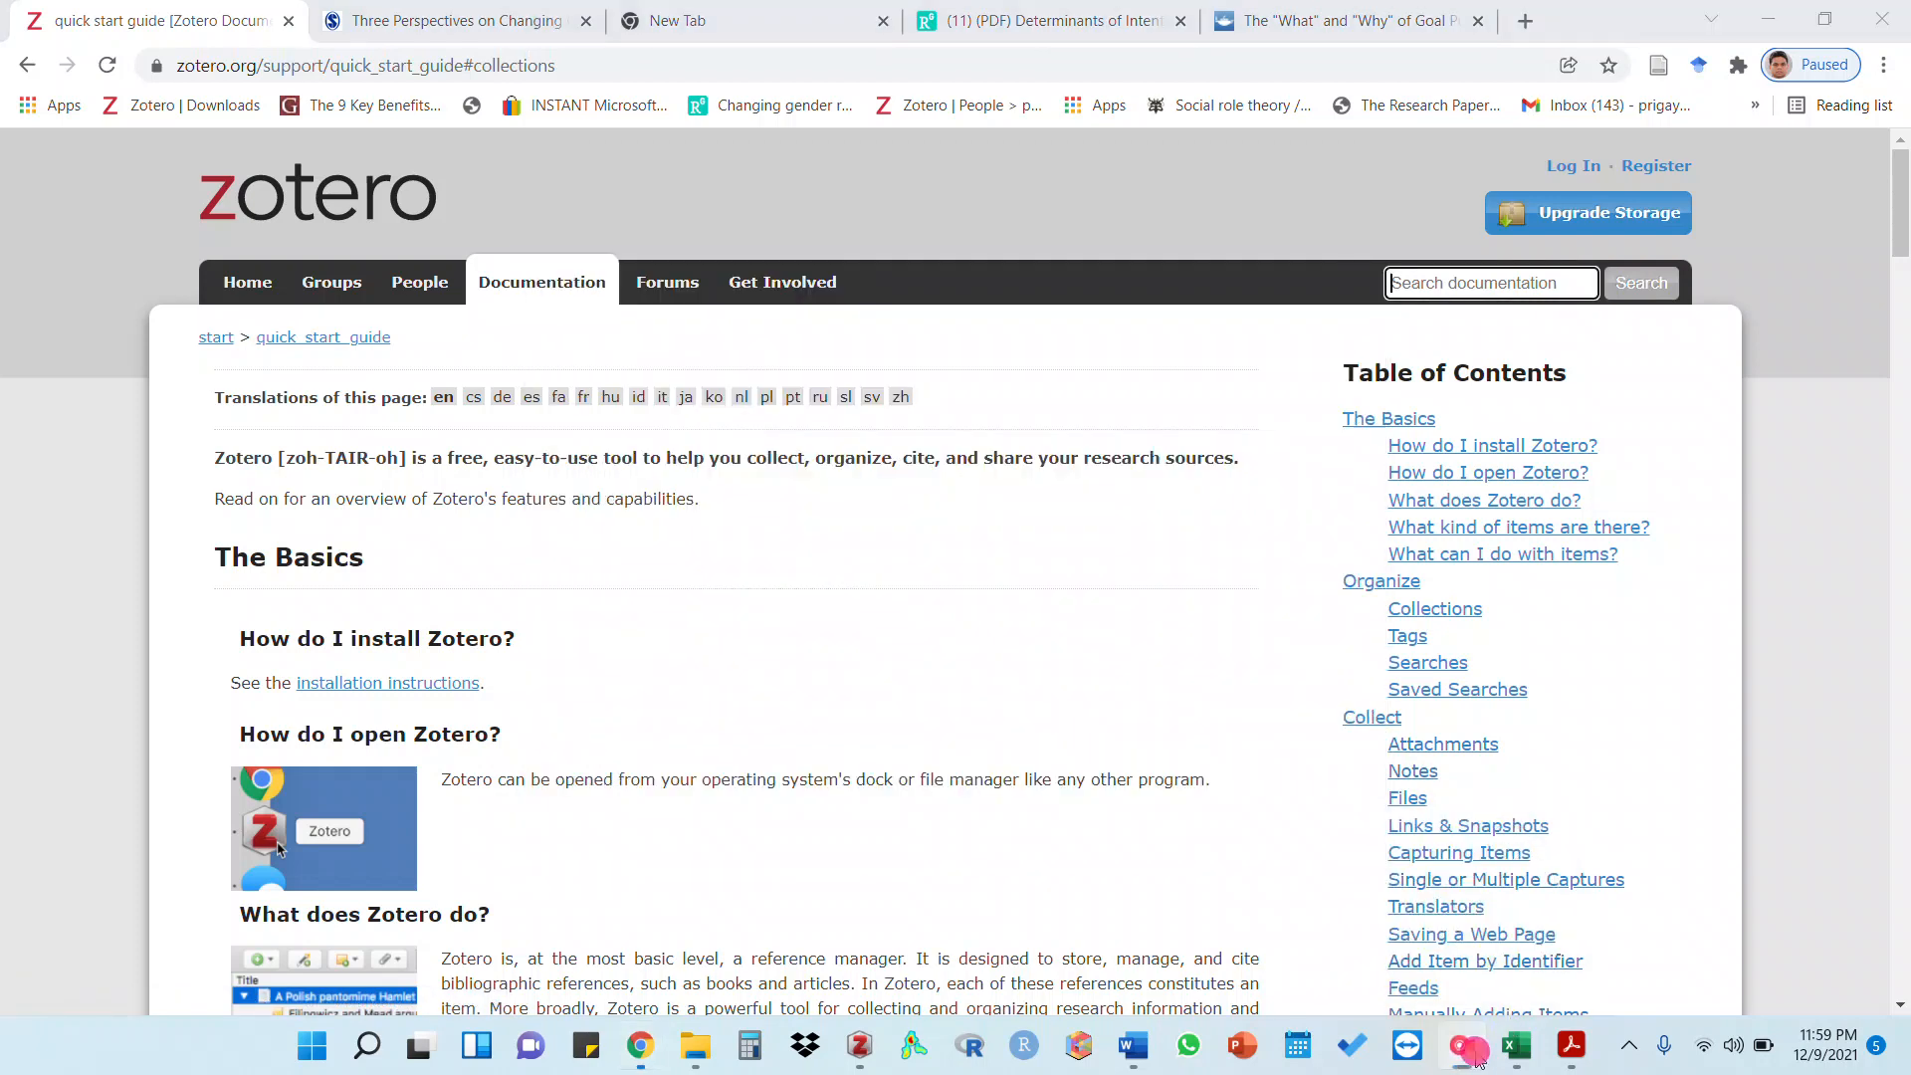
pyautogui.click(1628, 1044)
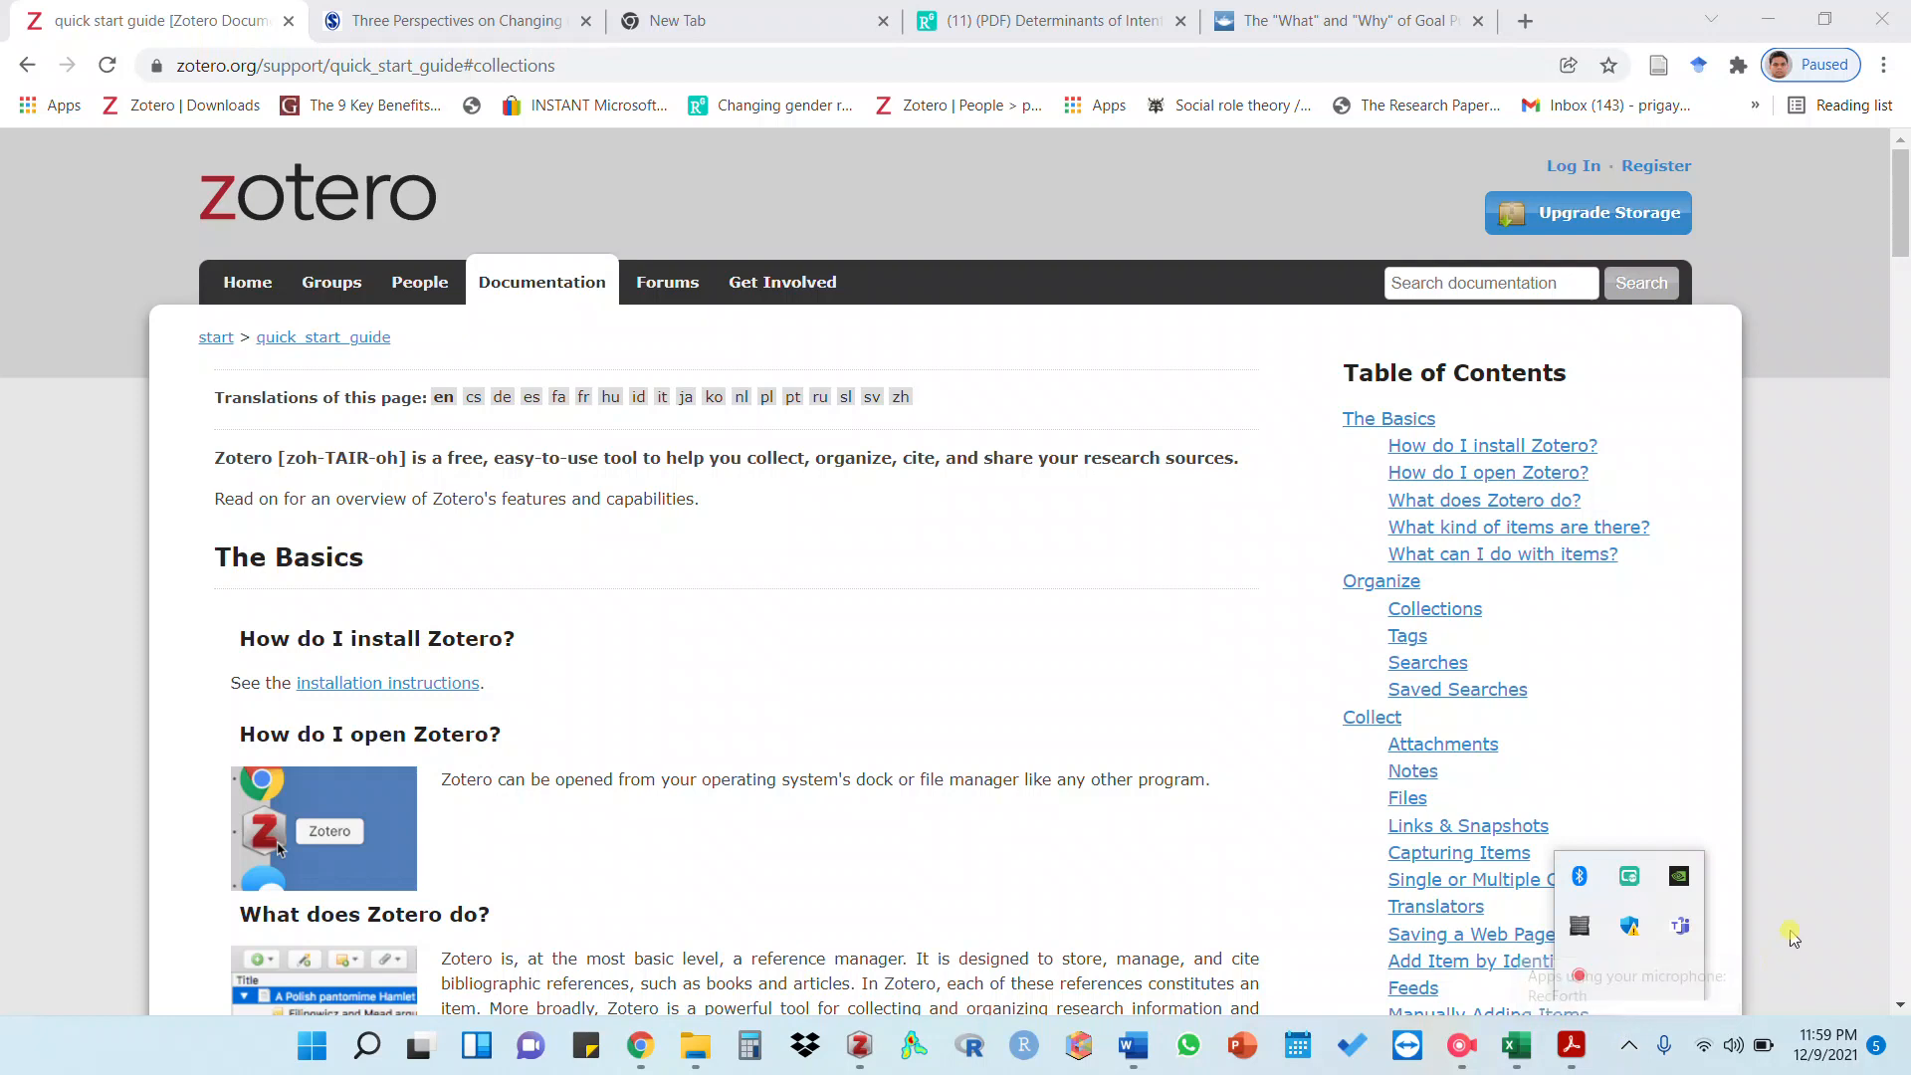
pyautogui.click(1582, 980)
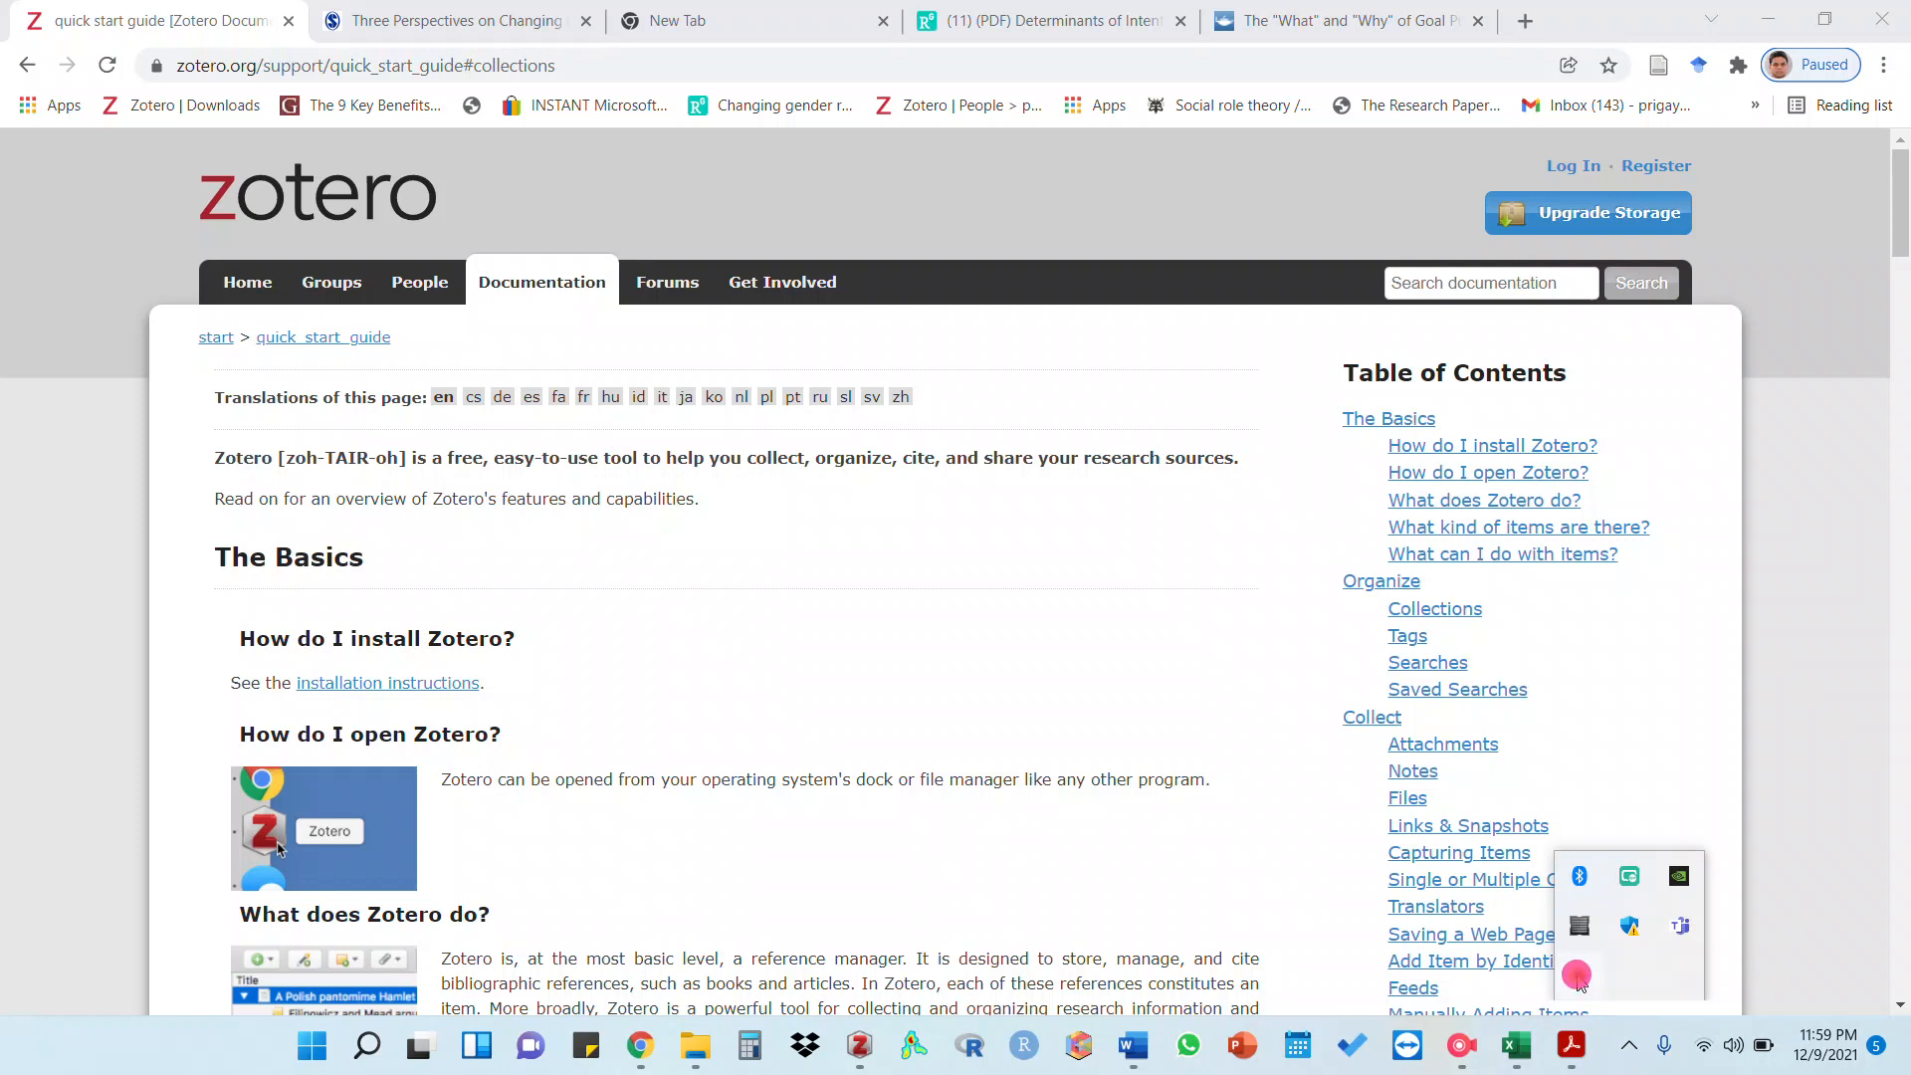
pyautogui.click(1461, 1045)
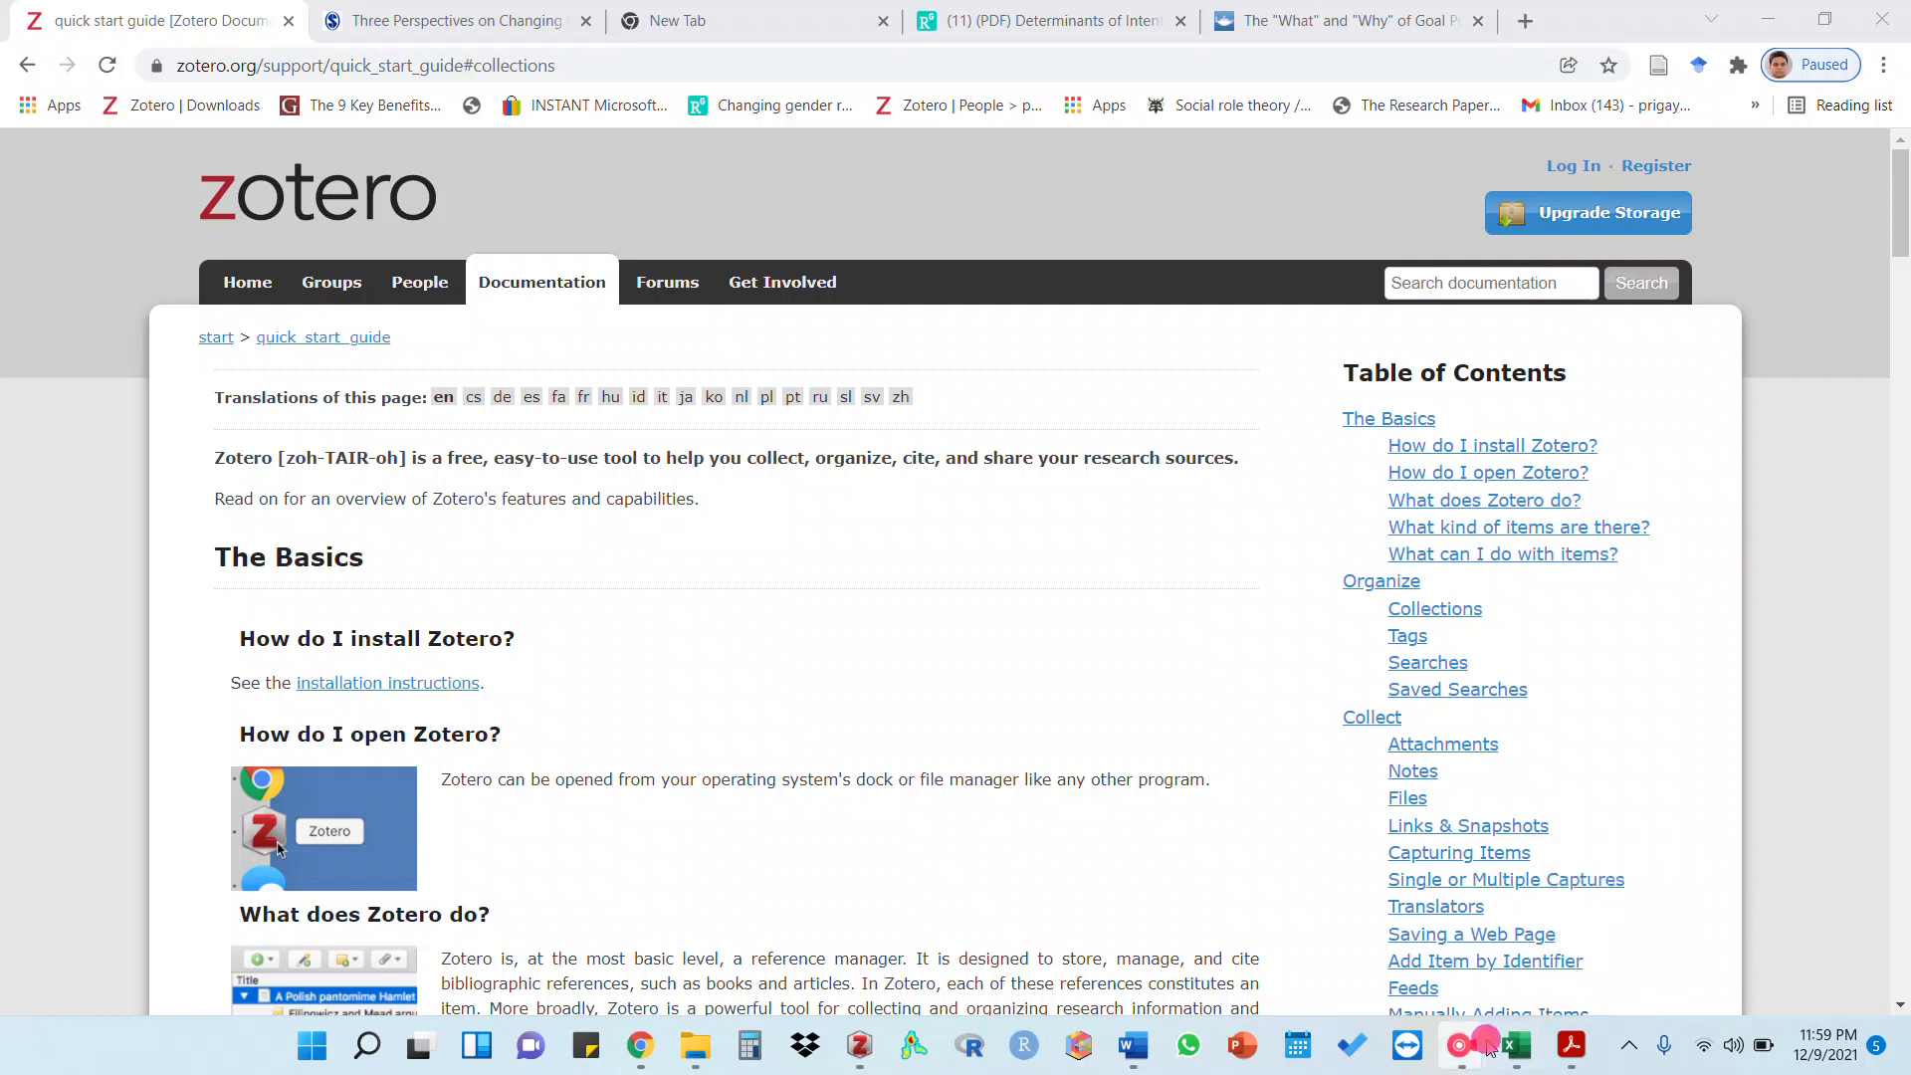
pyautogui.click(1541, 944)
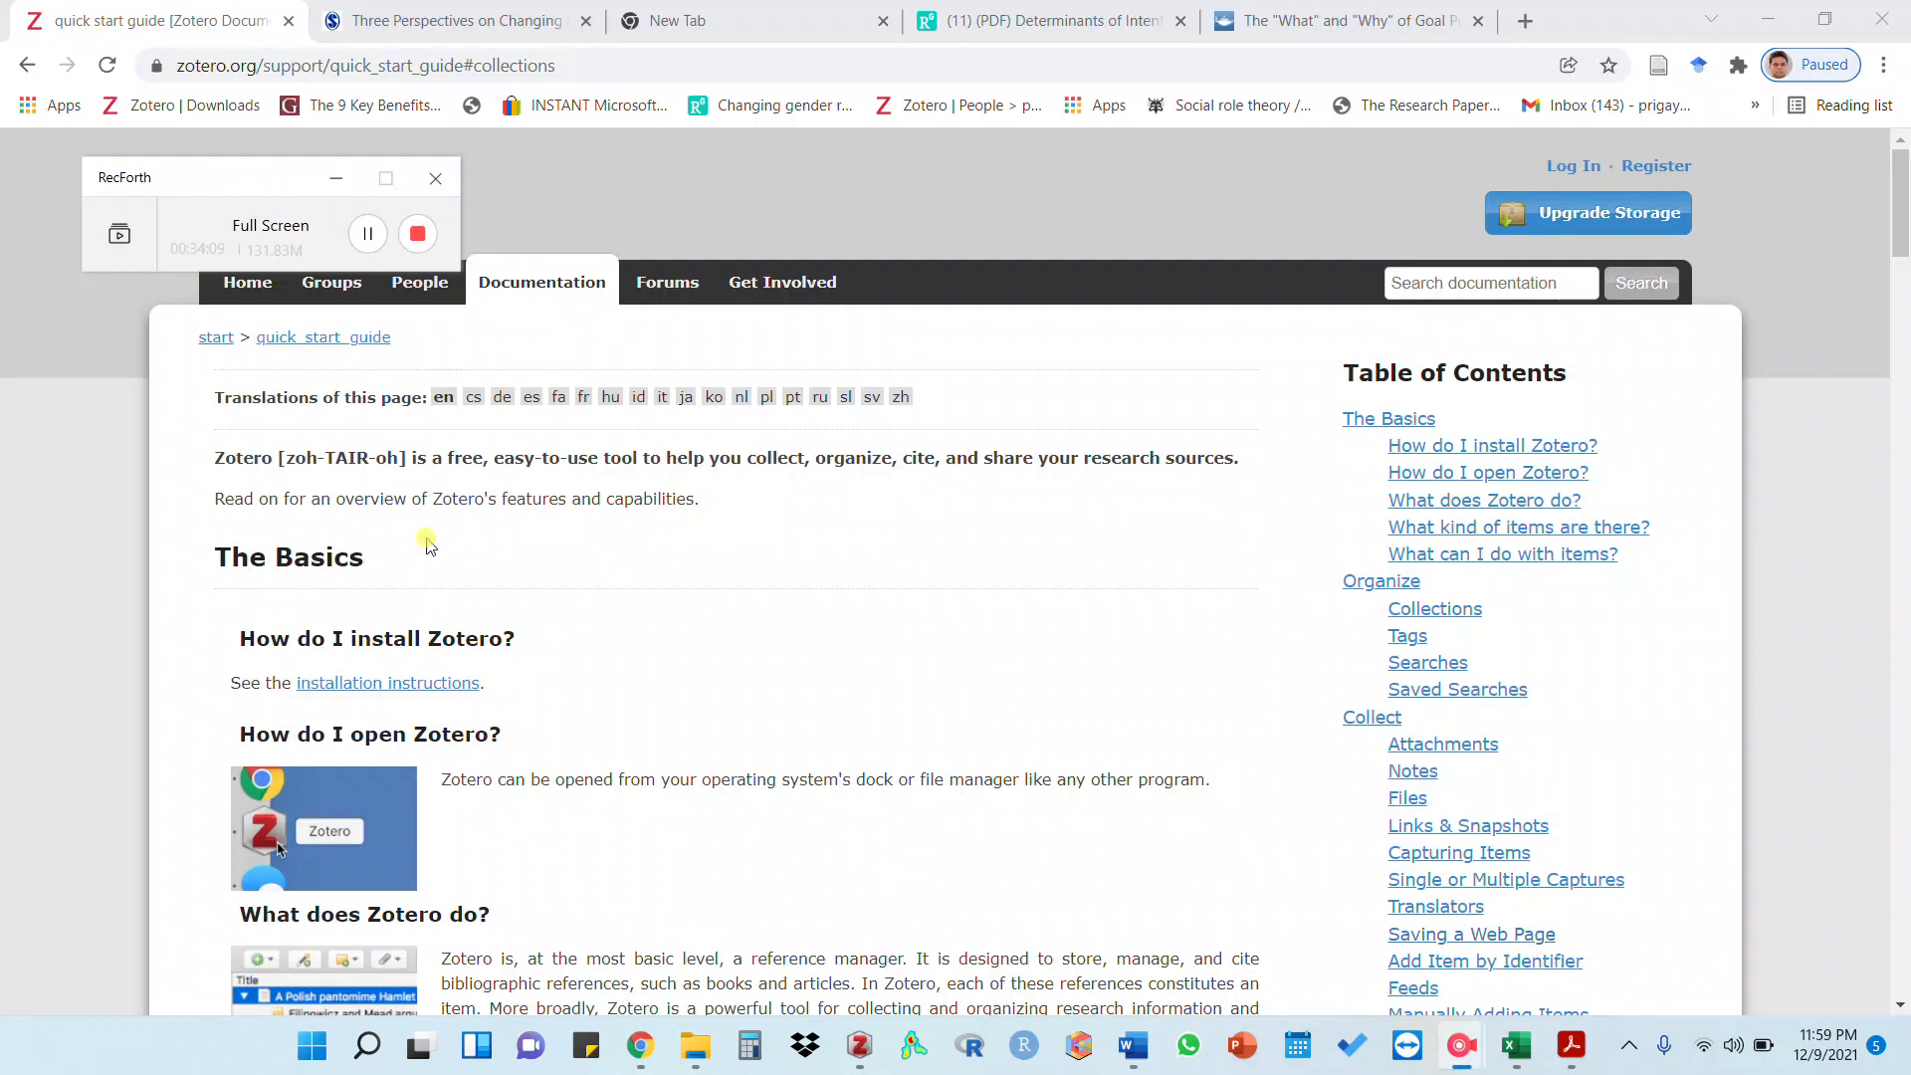